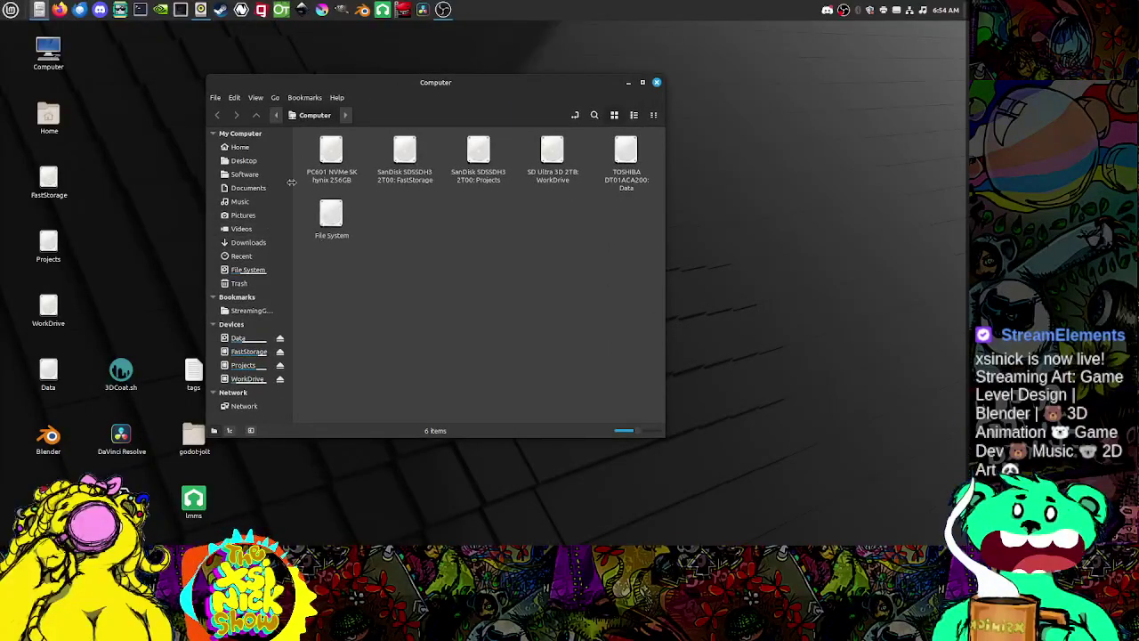
# Step: Open the Godot folder inside the Software folder
pyautogui.click(240, 174)
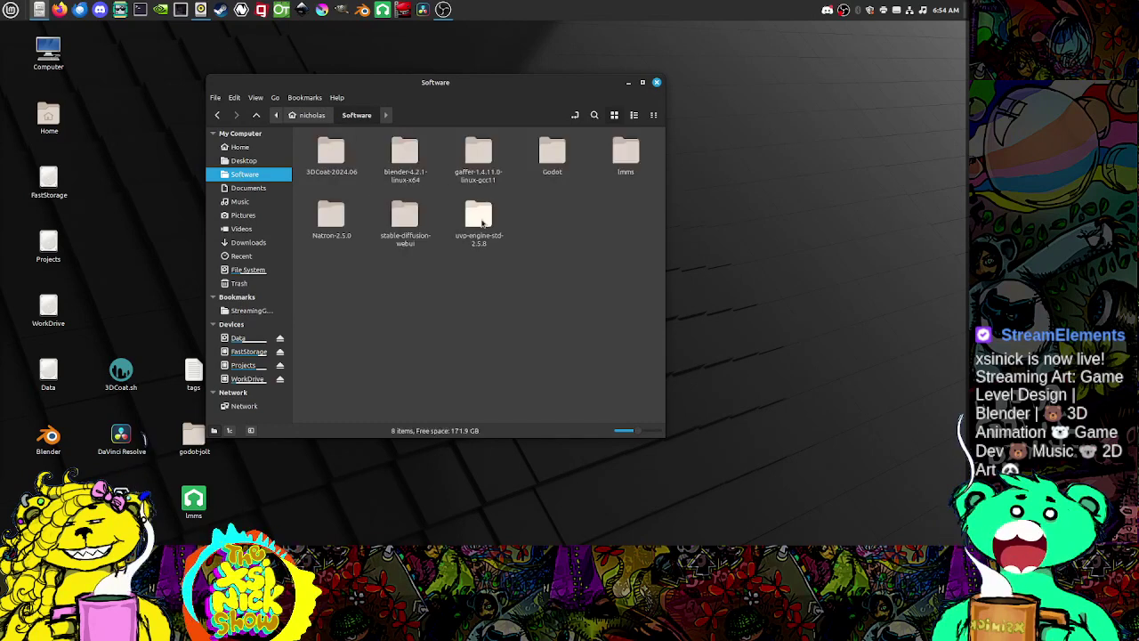
pyautogui.moveTo(498, 82); pyautogui.dragTo(548, 73)
pyautogui.doubleClick(602, 150)
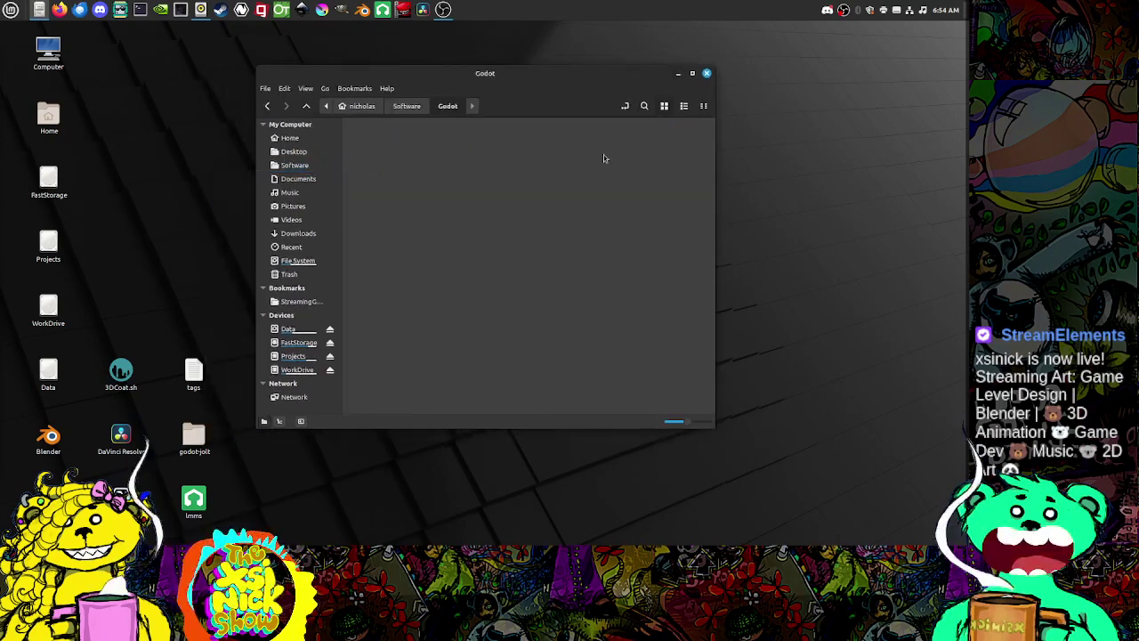
# Step: Duplicate the 3DCoat.sh desktop script and rename the copy as Godot.sh
pyautogui.click(147, 322)
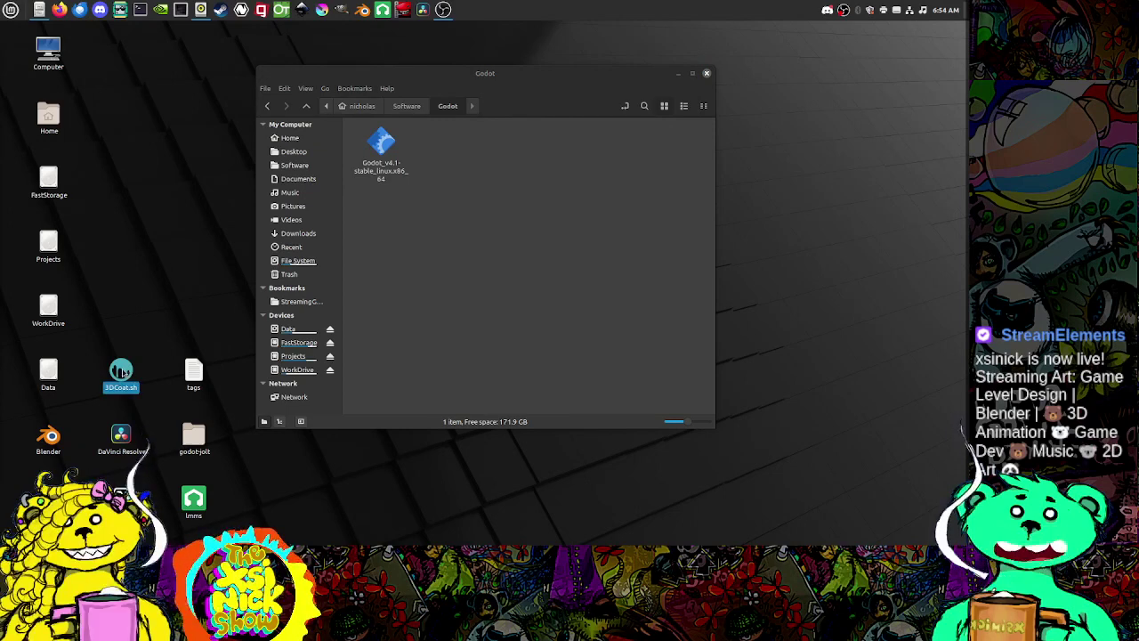
pyautogui.moveTo(129, 376); pyautogui.dragTo(147, 293)
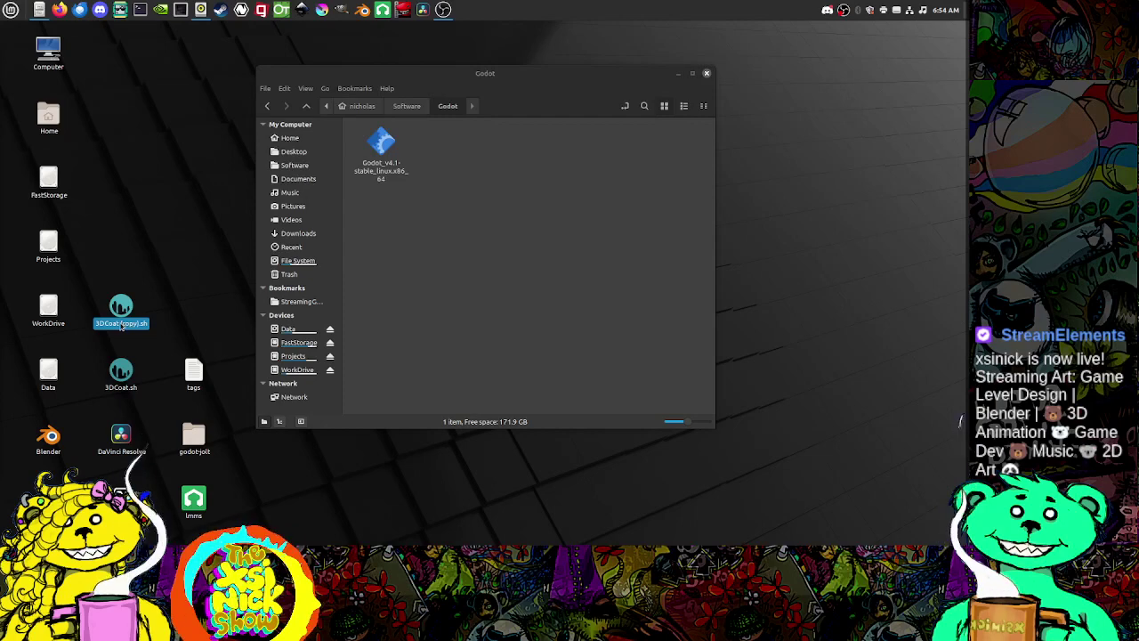
pyautogui.press('F2')
pyautogui.write('GO')
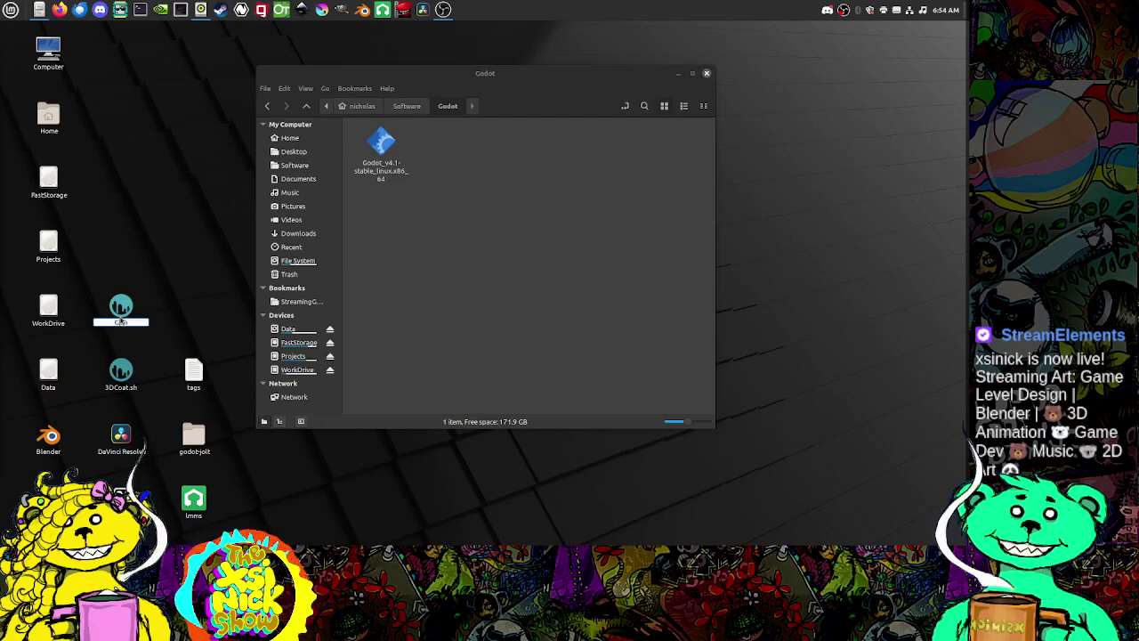
pyautogui.write('Dot')
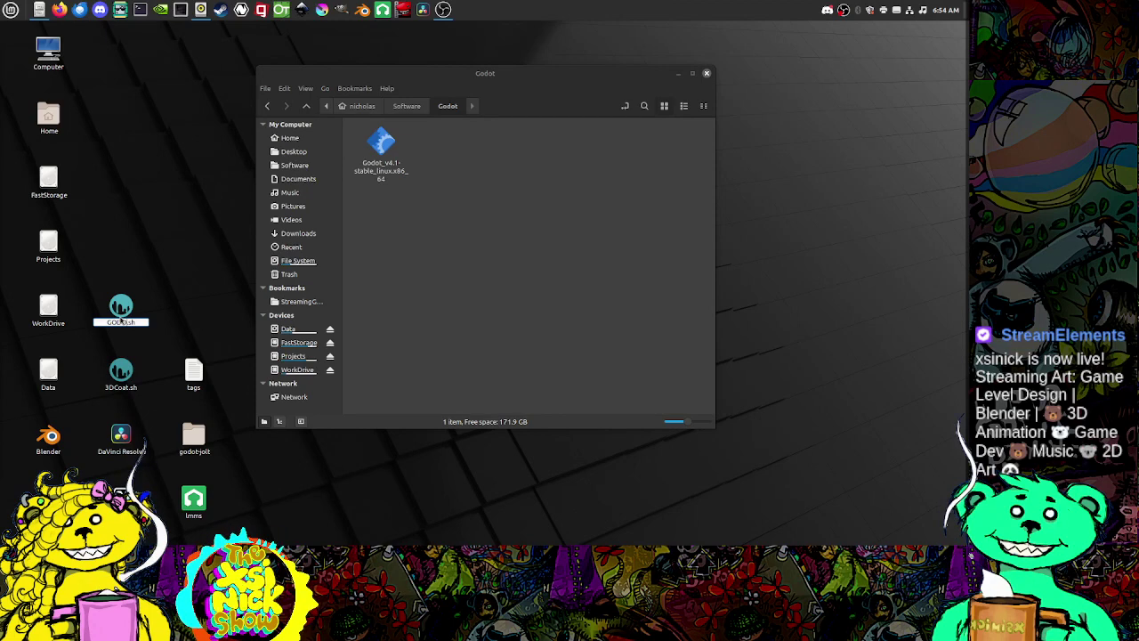
pyautogui.write('odot')
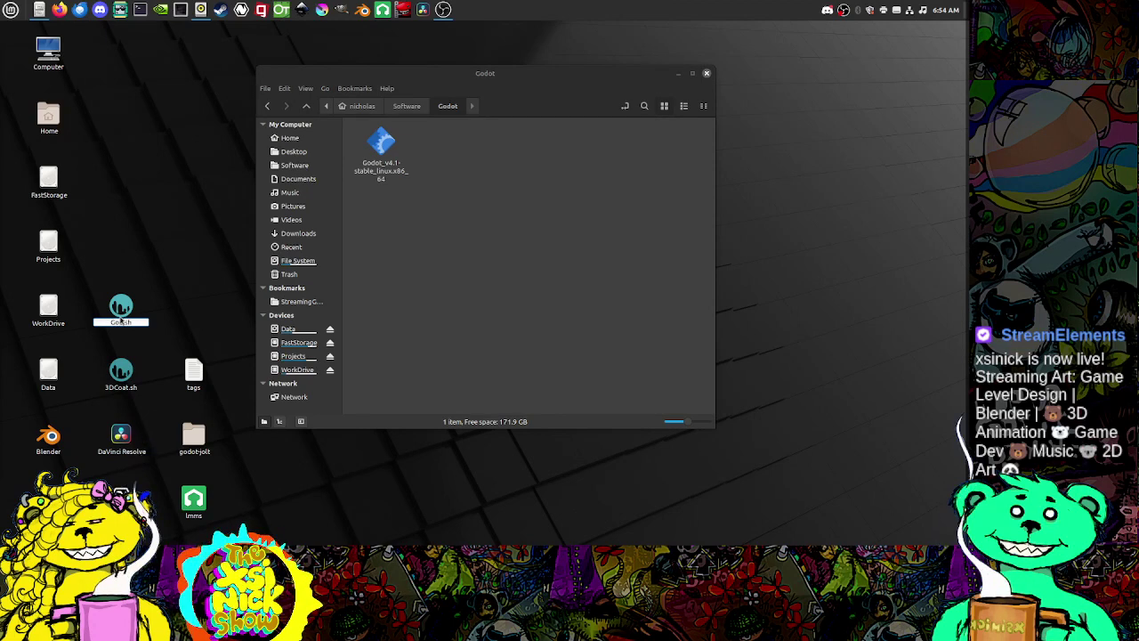
pyautogui.press('Return')
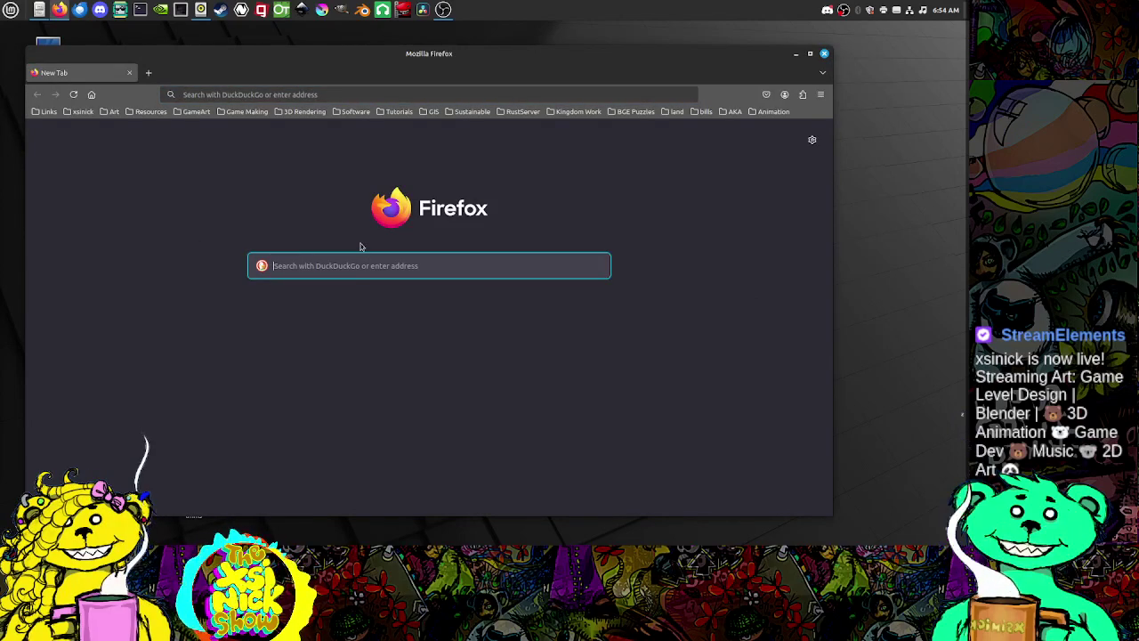
# Step: Search the web in Firefox for "godot logo png" and switch to the image results
pyautogui.write('god')
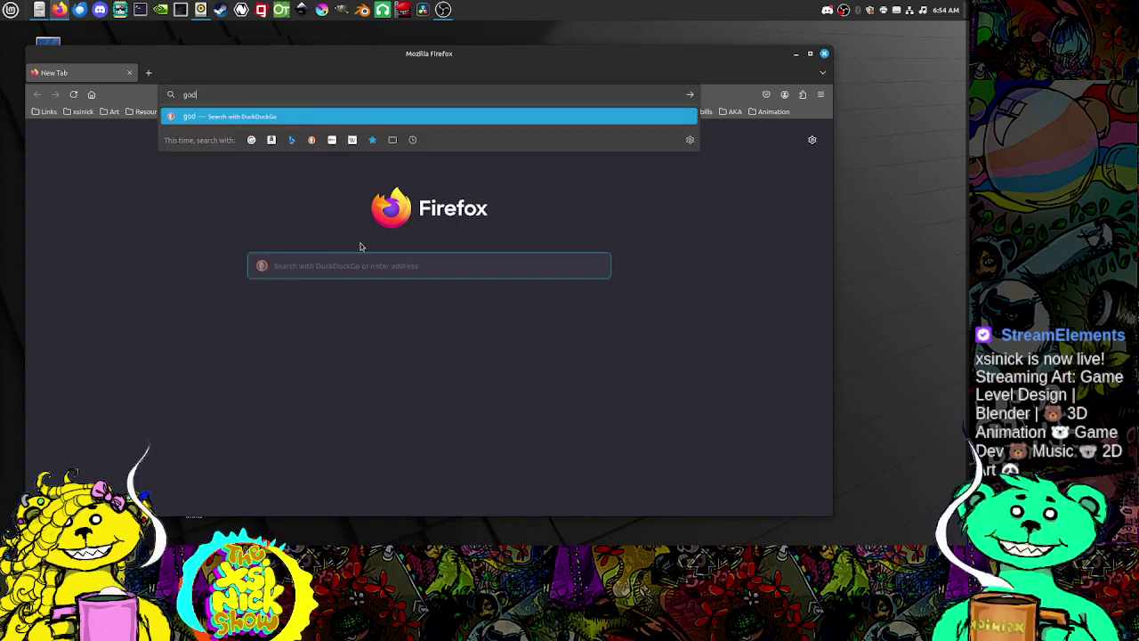
pyautogui.write('ot logo')
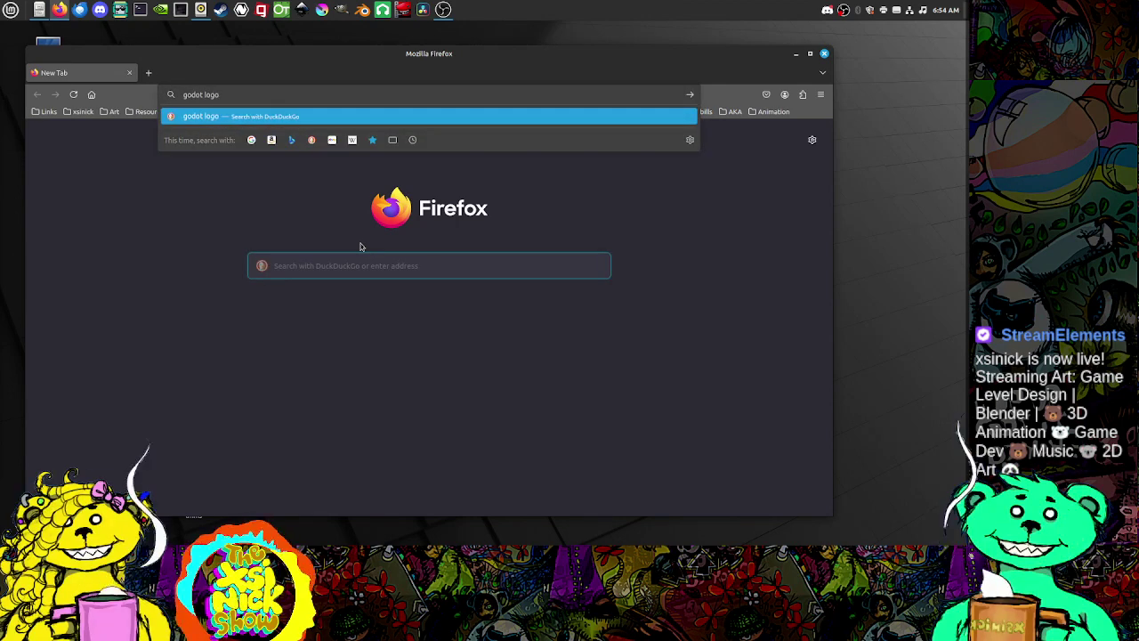
pyautogui.write(' png')
pyautogui.press('Return')
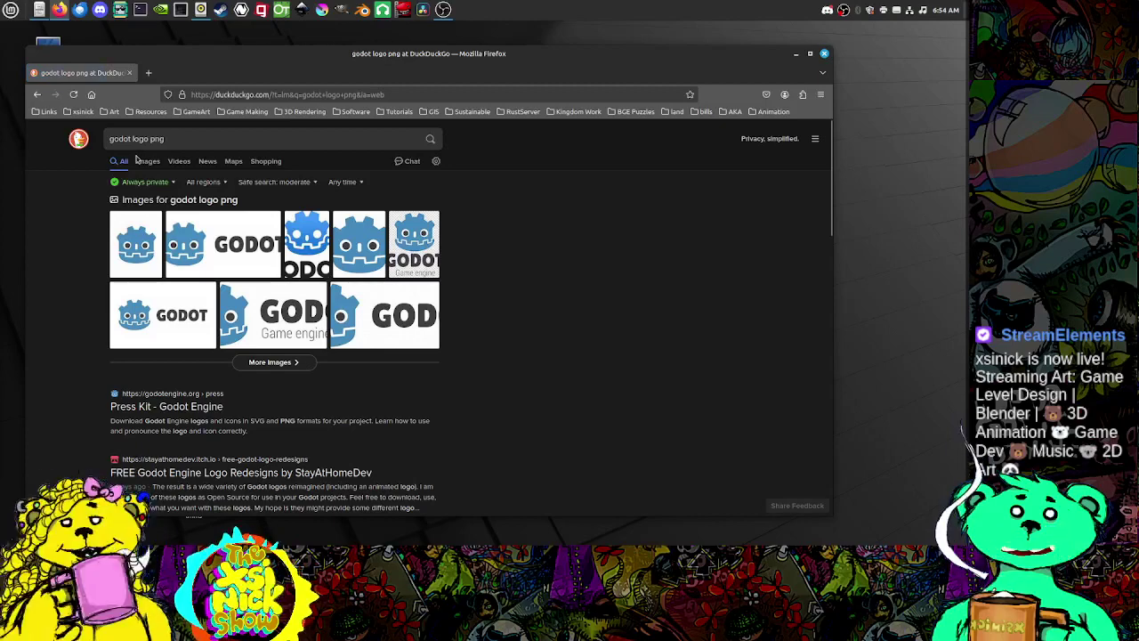
pyautogui.click(148, 162)
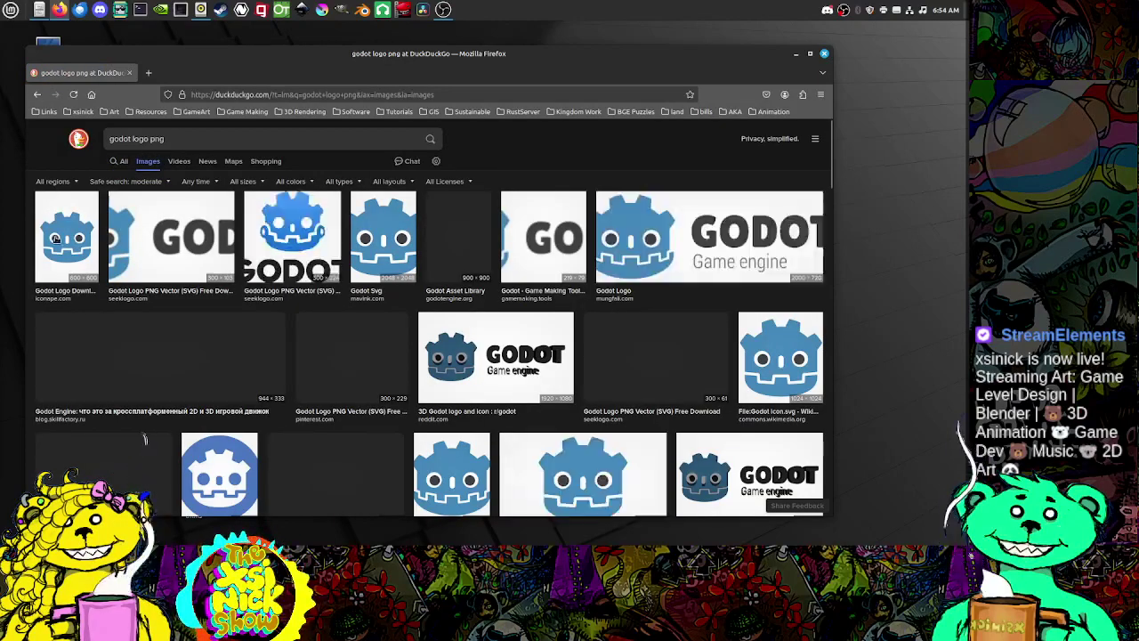
# Step: Try to open the 900 × 900 Godot Asset Library logo in a new browser tab, closing the tab after each try
pyautogui.click(458, 242)
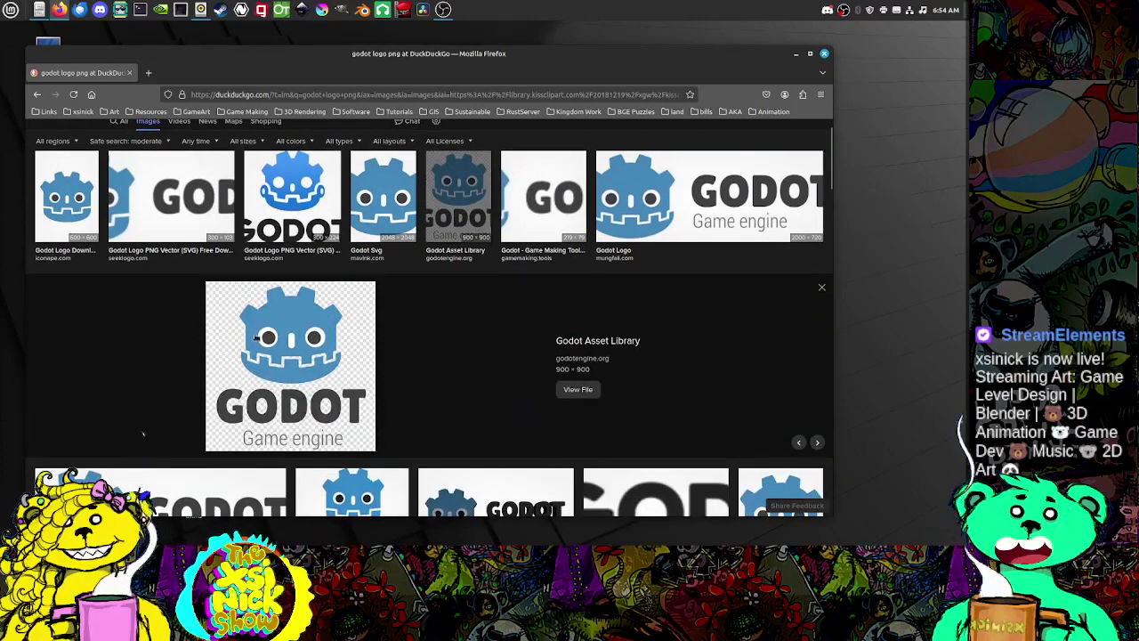
pyautogui.rightClick(289, 341)
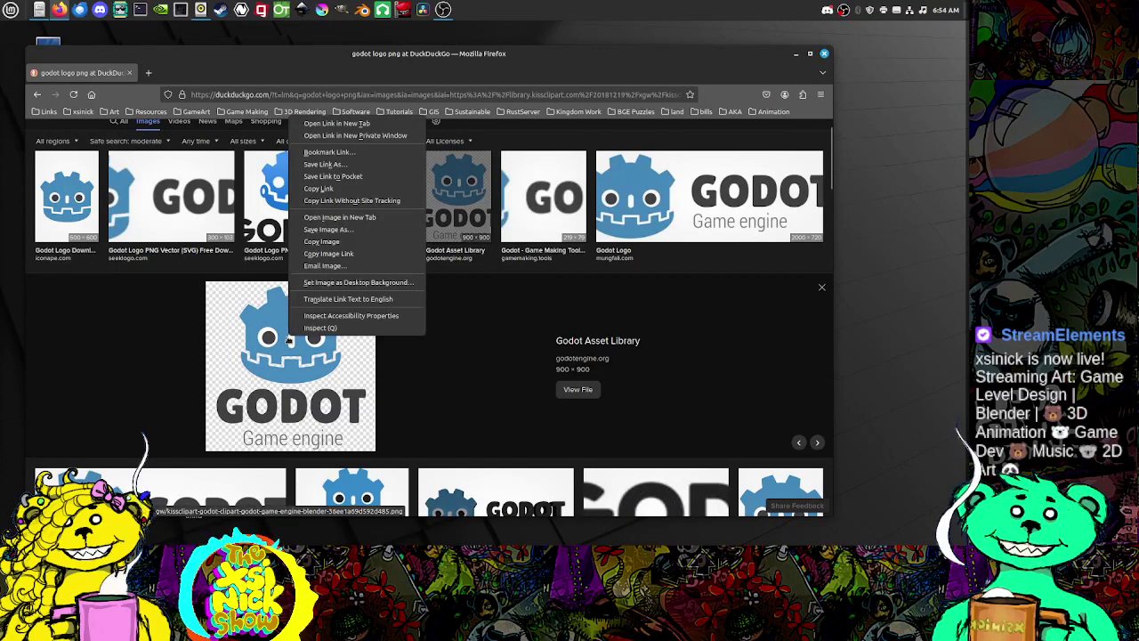
pyautogui.click(451, 395)
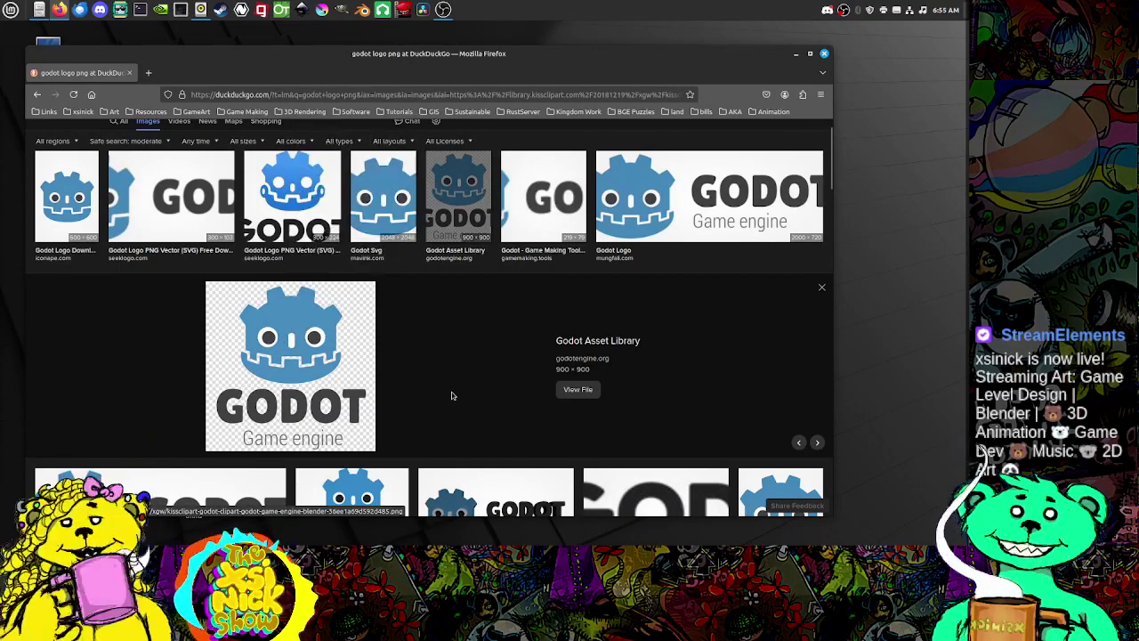
pyautogui.click(338, 345)
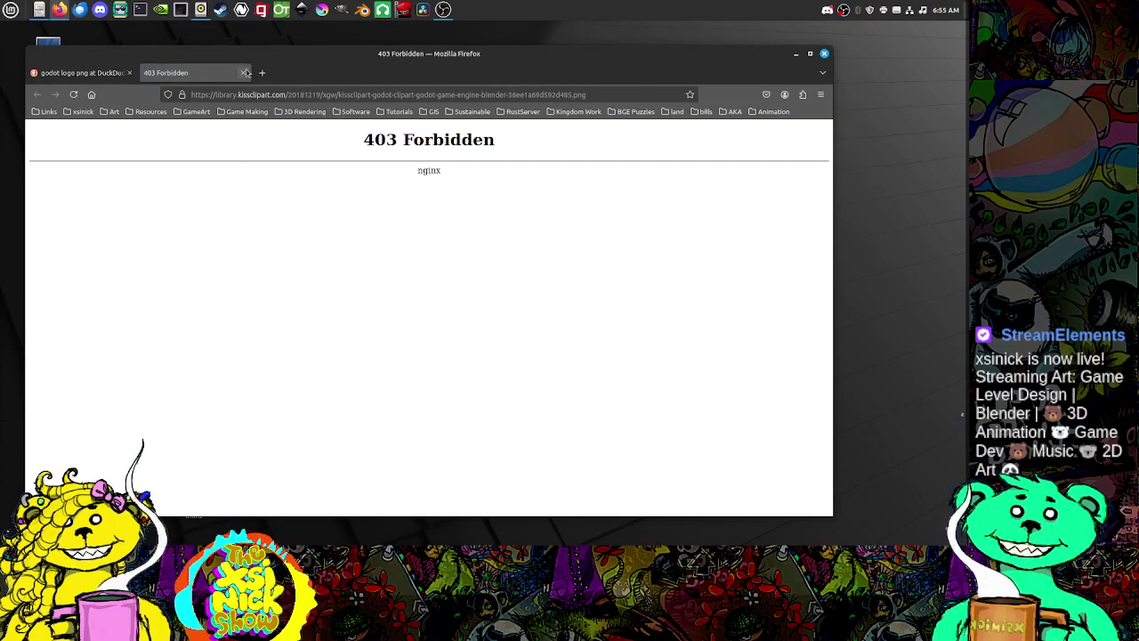
pyautogui.click(246, 73)
pyautogui.rightClick(301, 148)
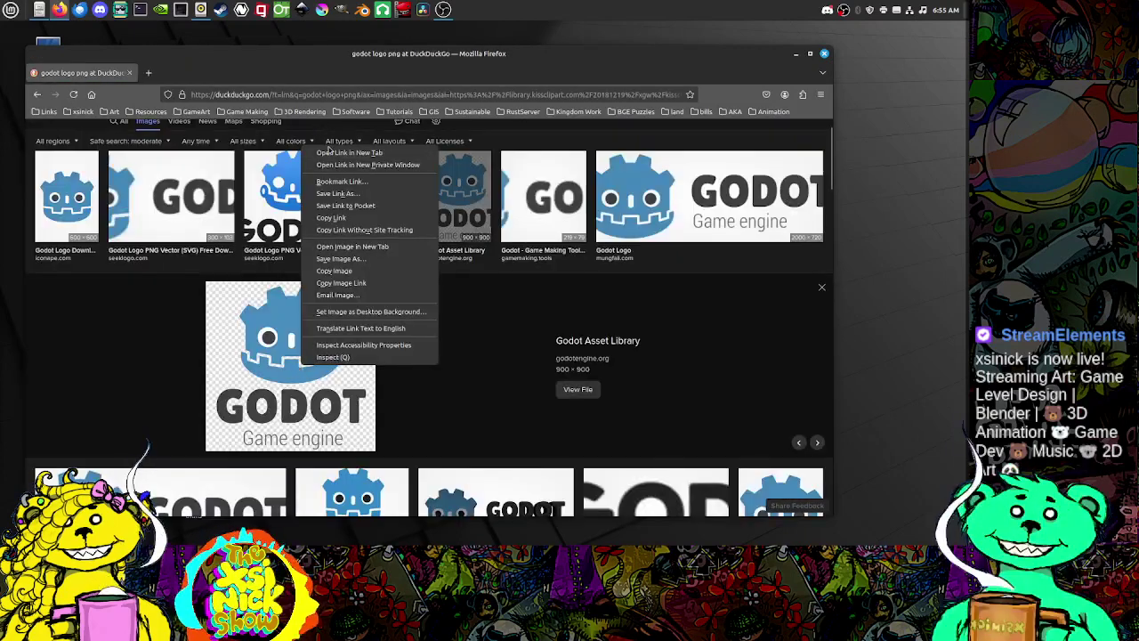
pyautogui.click(336, 153)
pyautogui.click(197, 75)
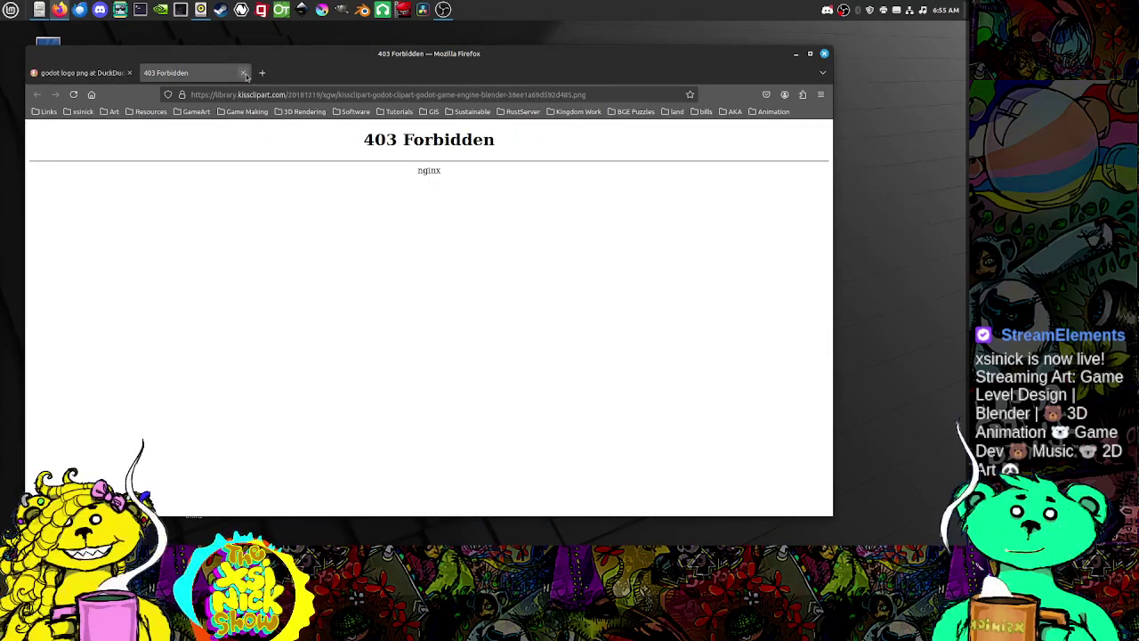
pyautogui.click(244, 73)
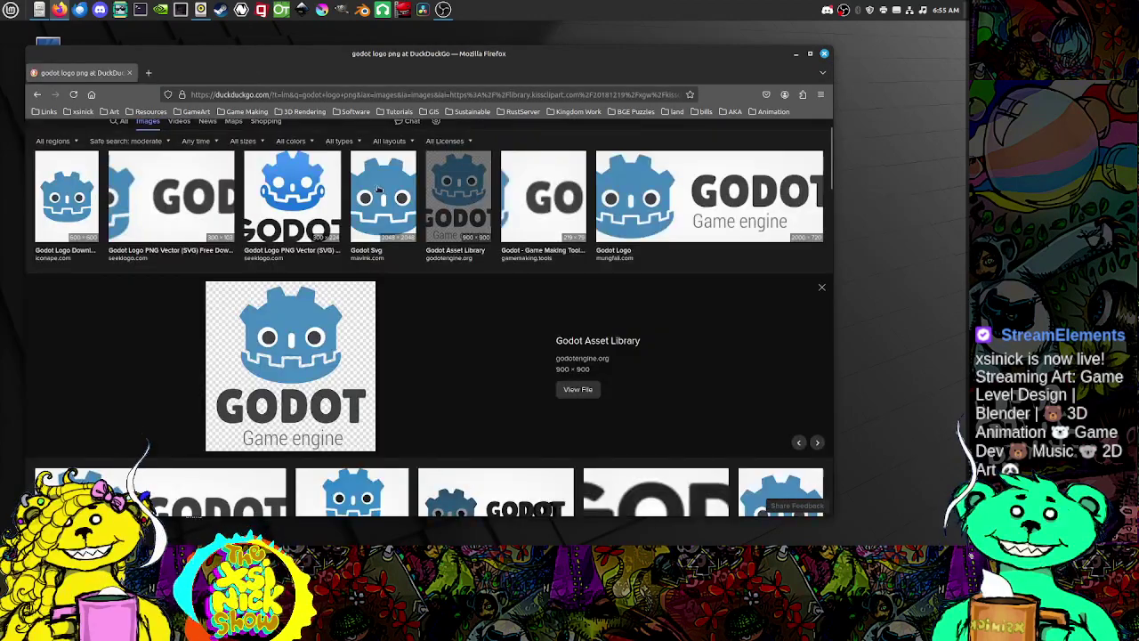
# Step: Save the 2048 × 2048 Godot Svg image as Godot_icon.svg.png in the Downloads folder
pyautogui.click(379, 190)
pyautogui.rightClick(339, 309)
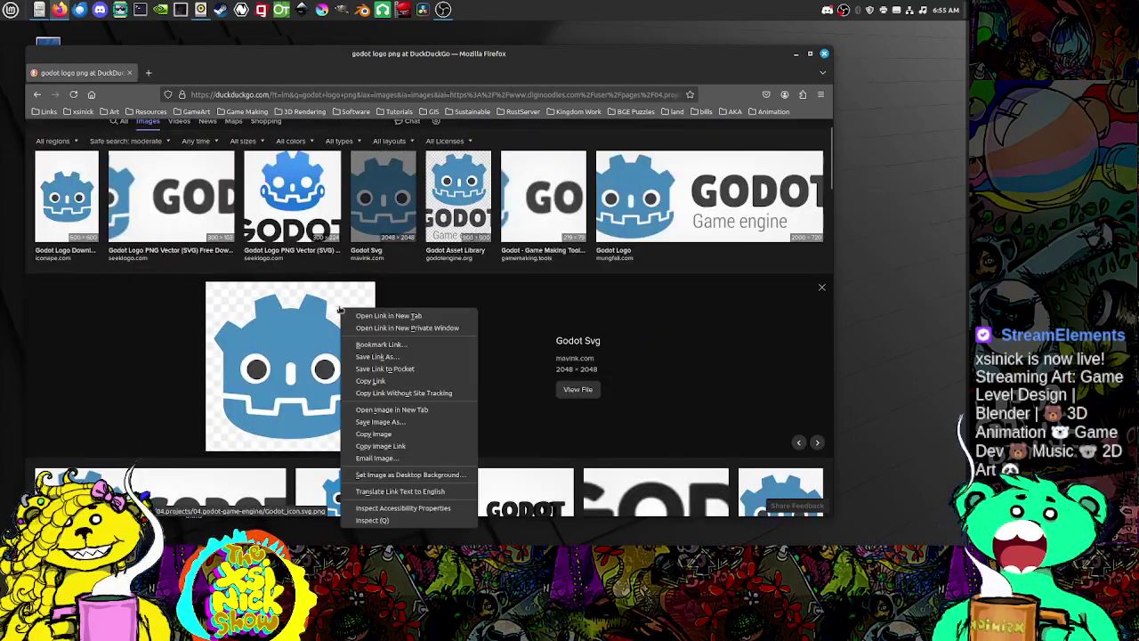
pyautogui.click(383, 356)
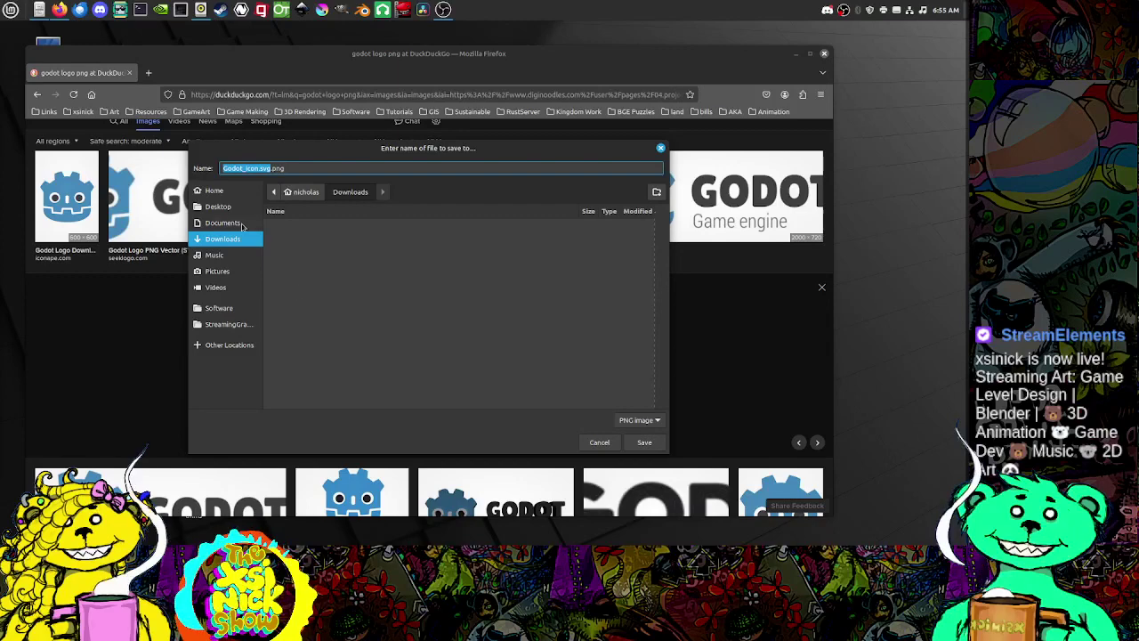
pyautogui.click(644, 442)
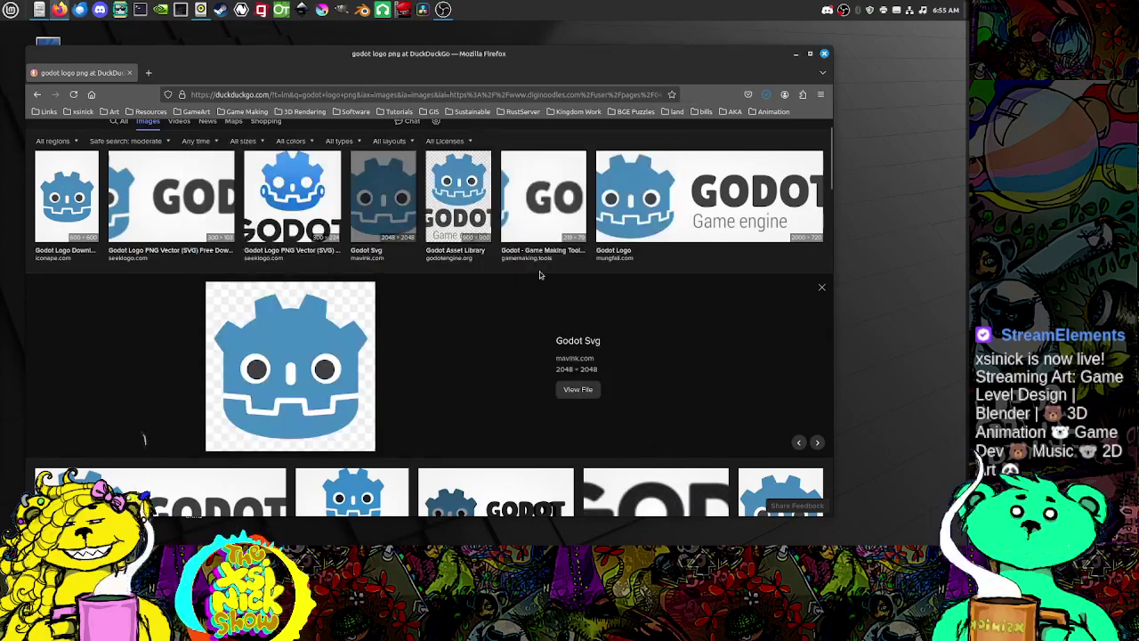
# Step: Show the downloaded logo in its folder and rename it as Godot_icon.png
pyautogui.click(767, 95)
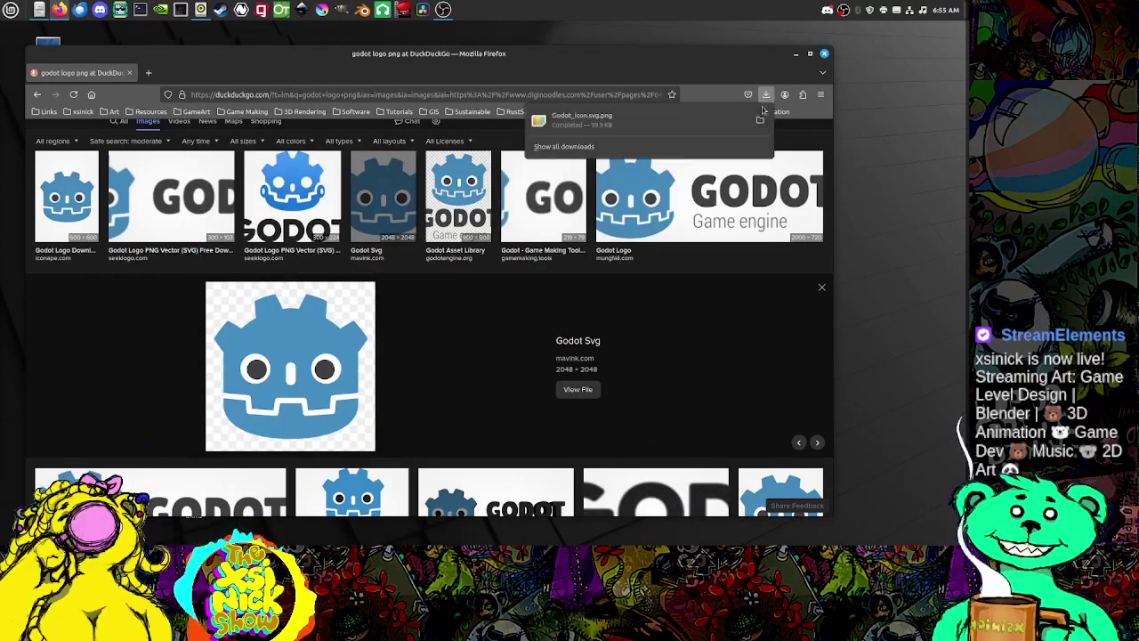
pyautogui.click(759, 122)
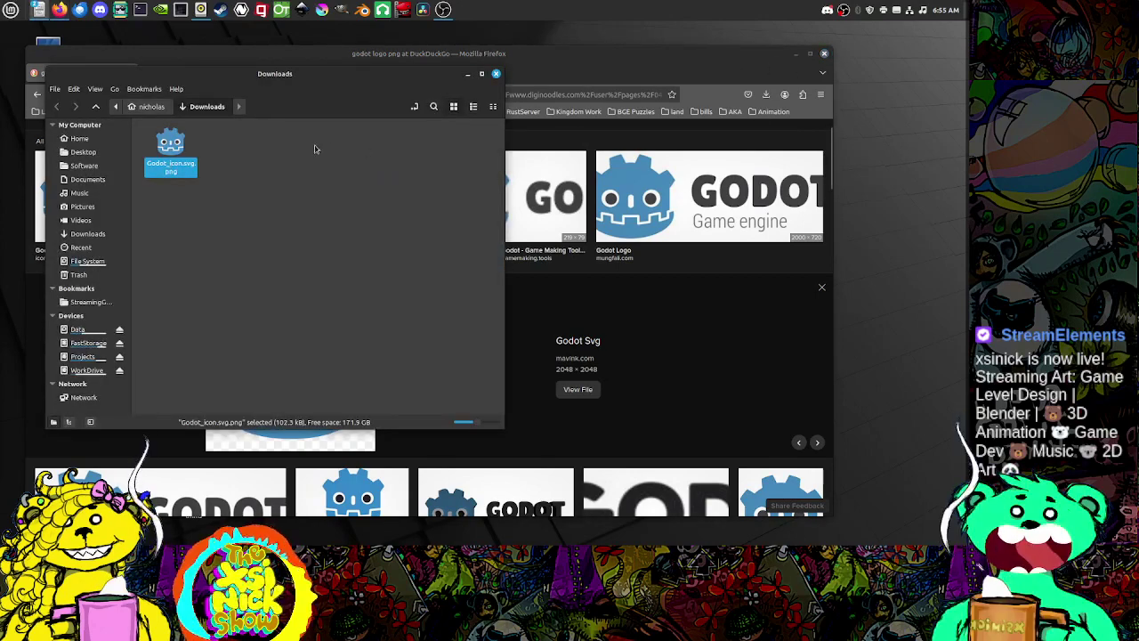
pyautogui.click(192, 163)
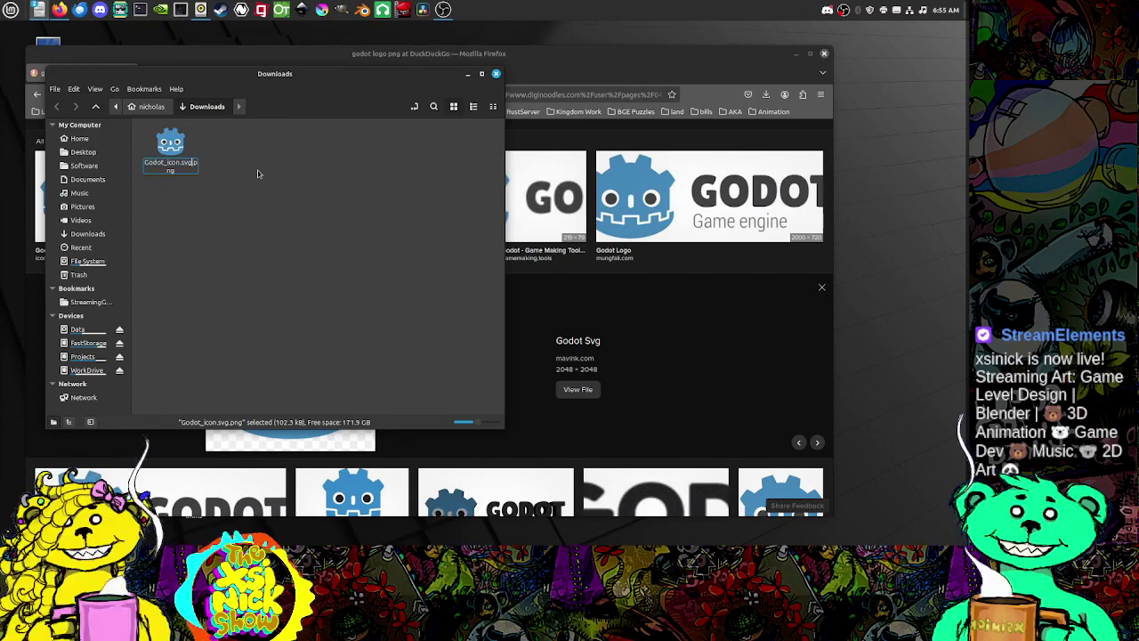
pyautogui.press('BackSpace')
pyautogui.press('BackSpace')
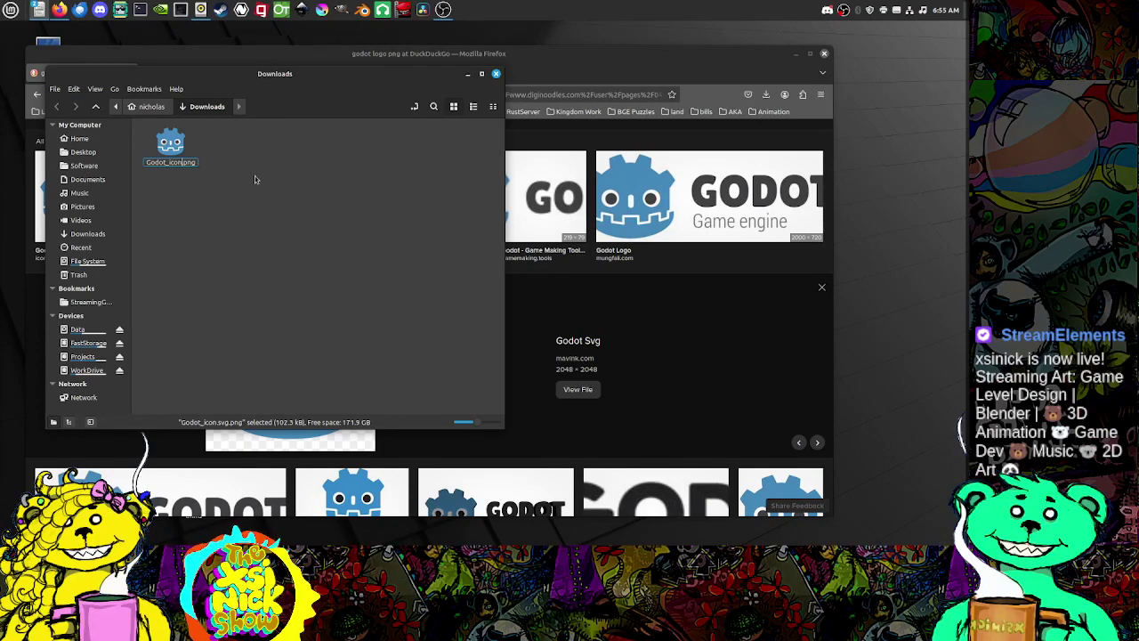
pyautogui.click(253, 182)
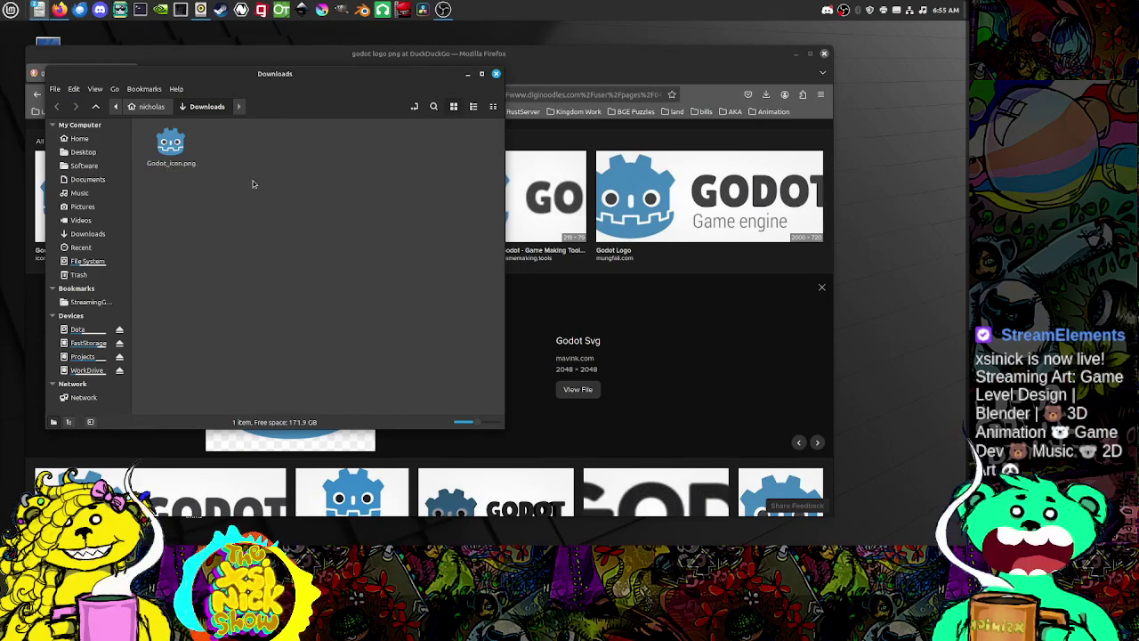
# Step: Move Godot_icon.png from Downloads into the Software/Godot folder and close the Downloads window
pyautogui.click(796, 55)
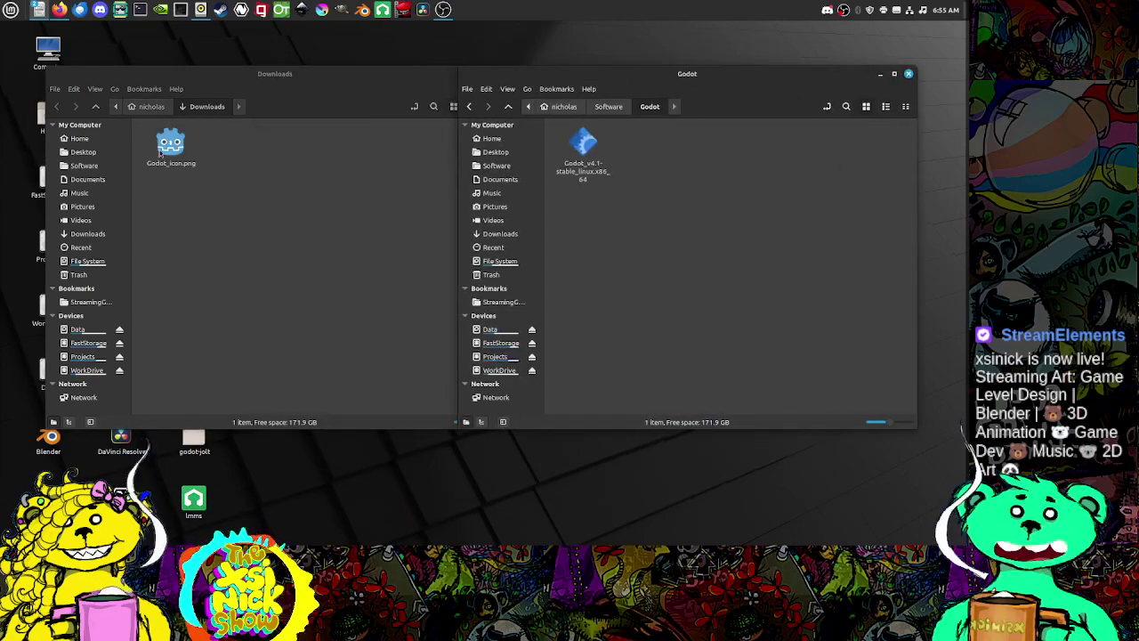
pyautogui.click(171, 149)
pyautogui.moveTo(694, 257); pyautogui.dragTo(613, 187)
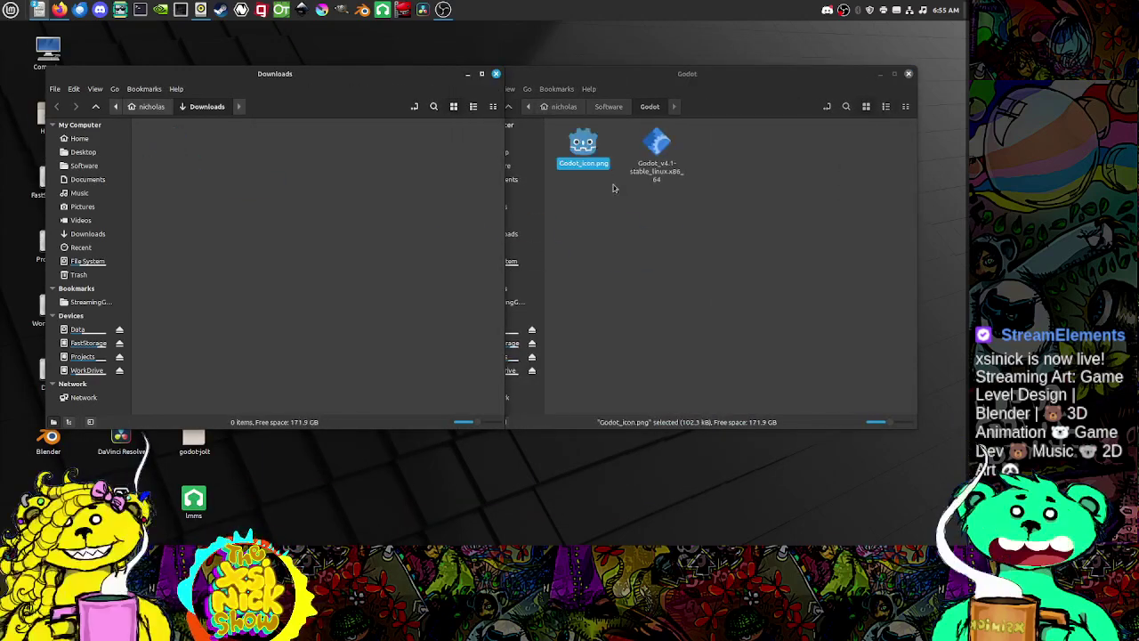
pyautogui.click(496, 75)
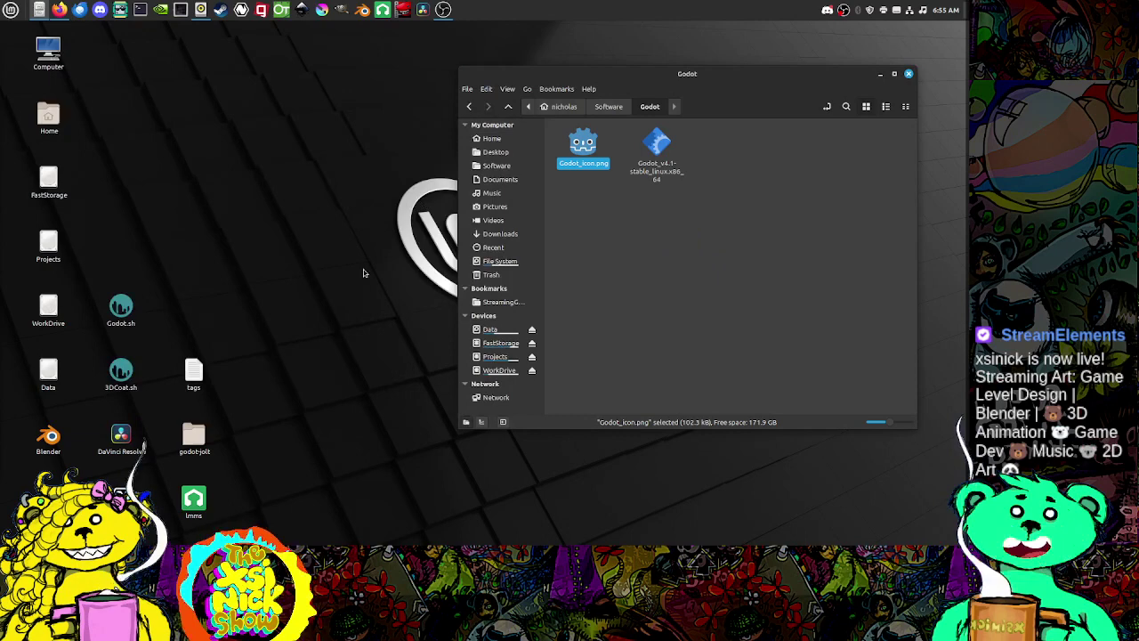
# Step: Set the icon of the Godot.sh desktop file to Godot_icon.png from the Software/Godot folder
pyautogui.rightClick(123, 310)
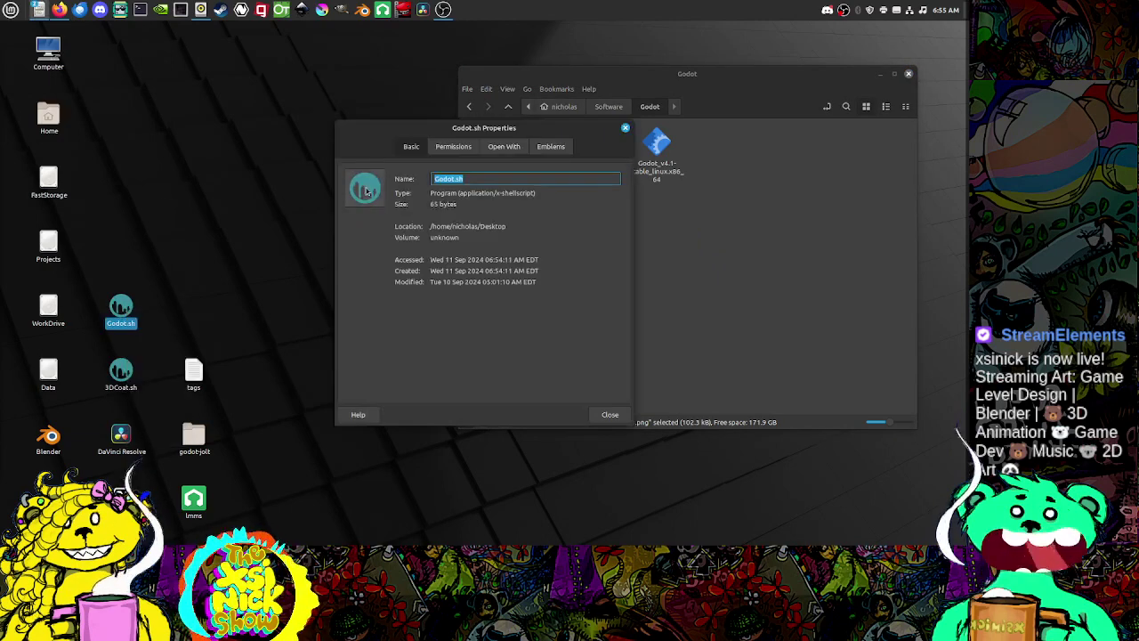
pyautogui.click(368, 190)
pyautogui.click(616, 168)
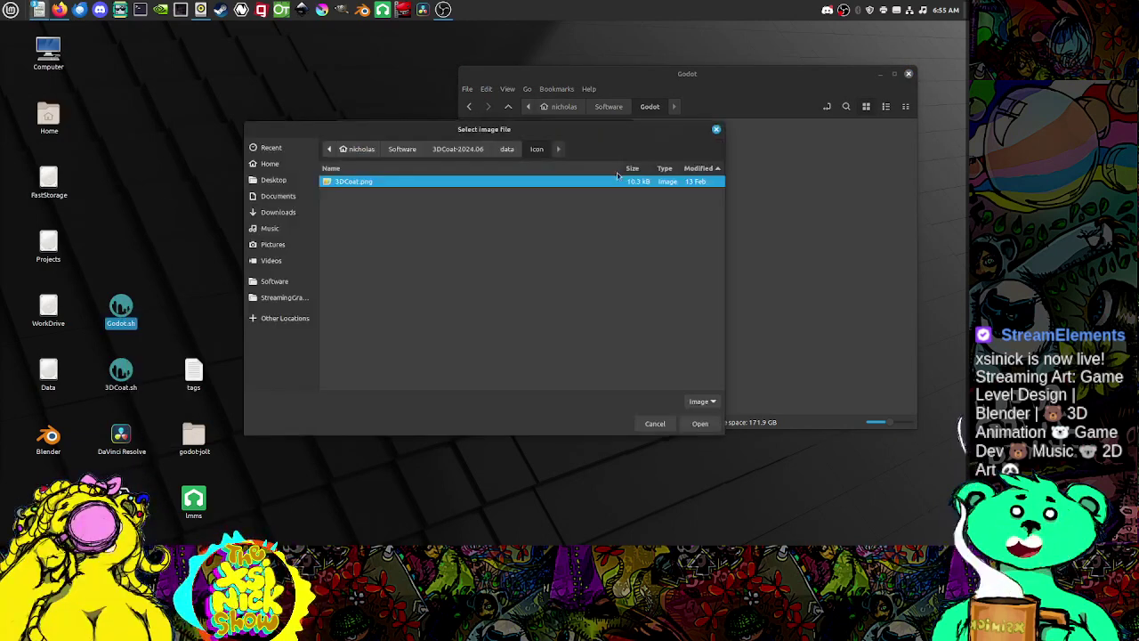
pyautogui.click(273, 179)
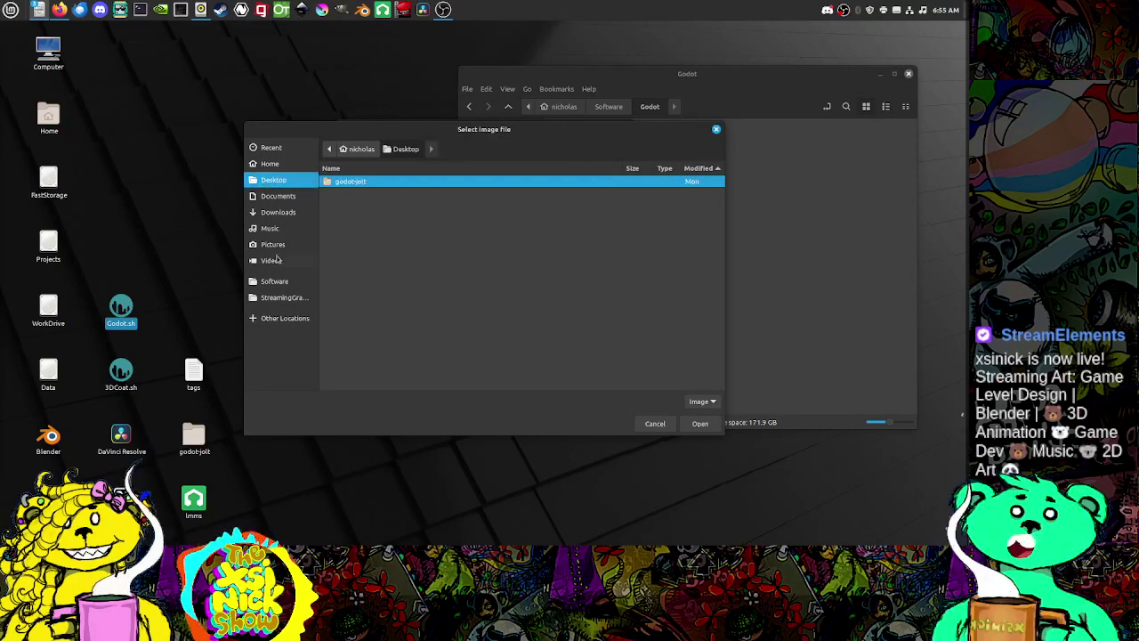
pyautogui.click(276, 281)
pyautogui.doubleClick(351, 184)
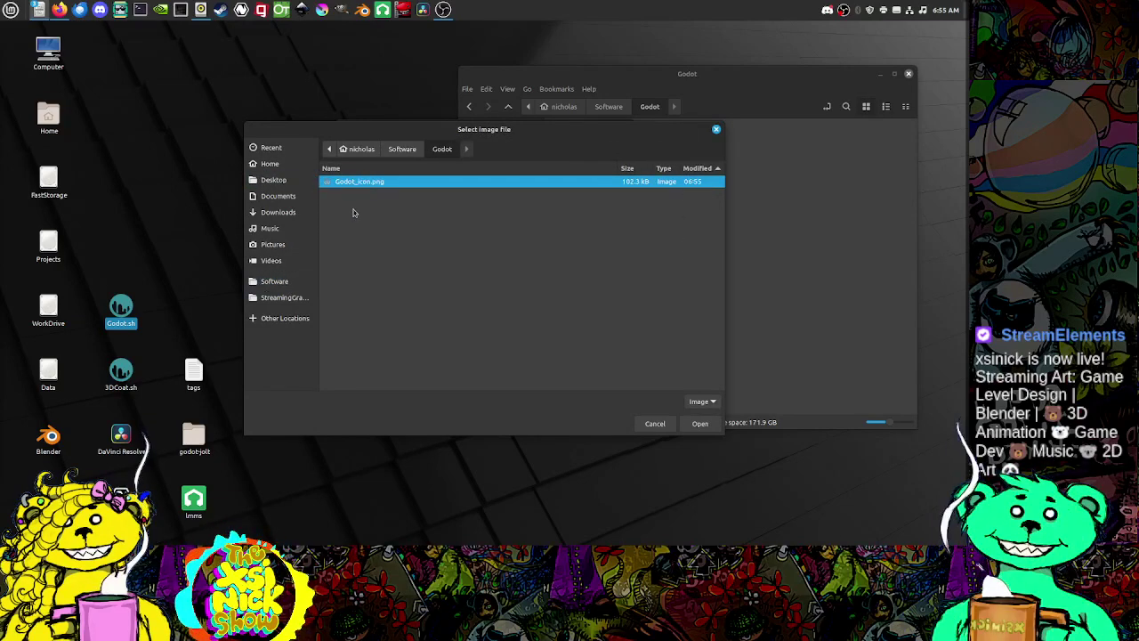
pyautogui.click(700, 423)
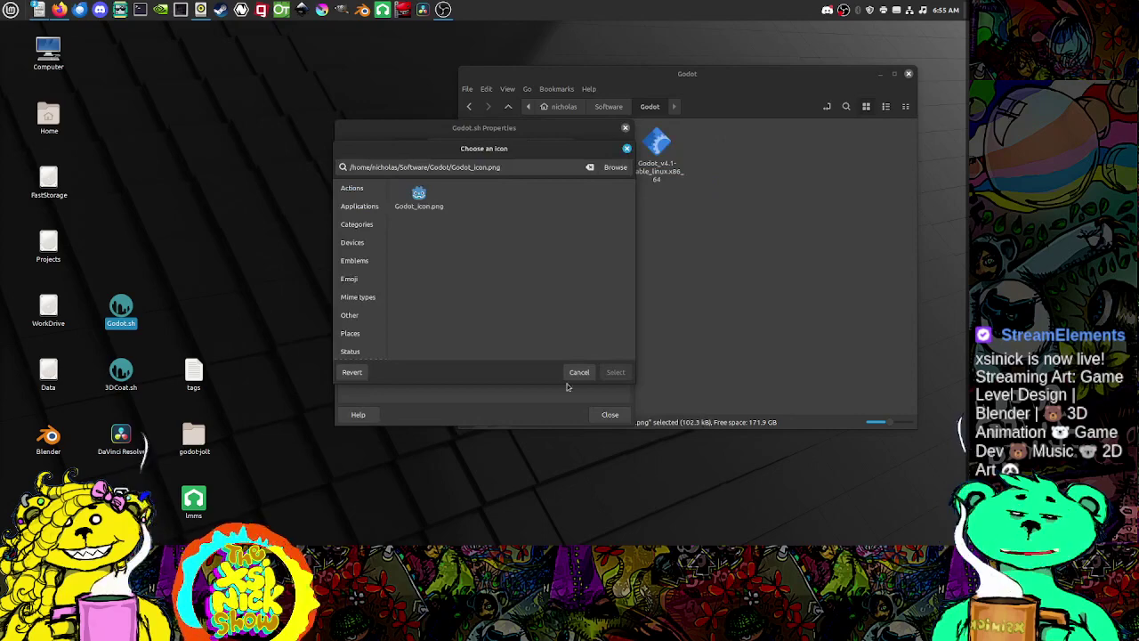
pyautogui.click(418, 197)
pyautogui.click(616, 372)
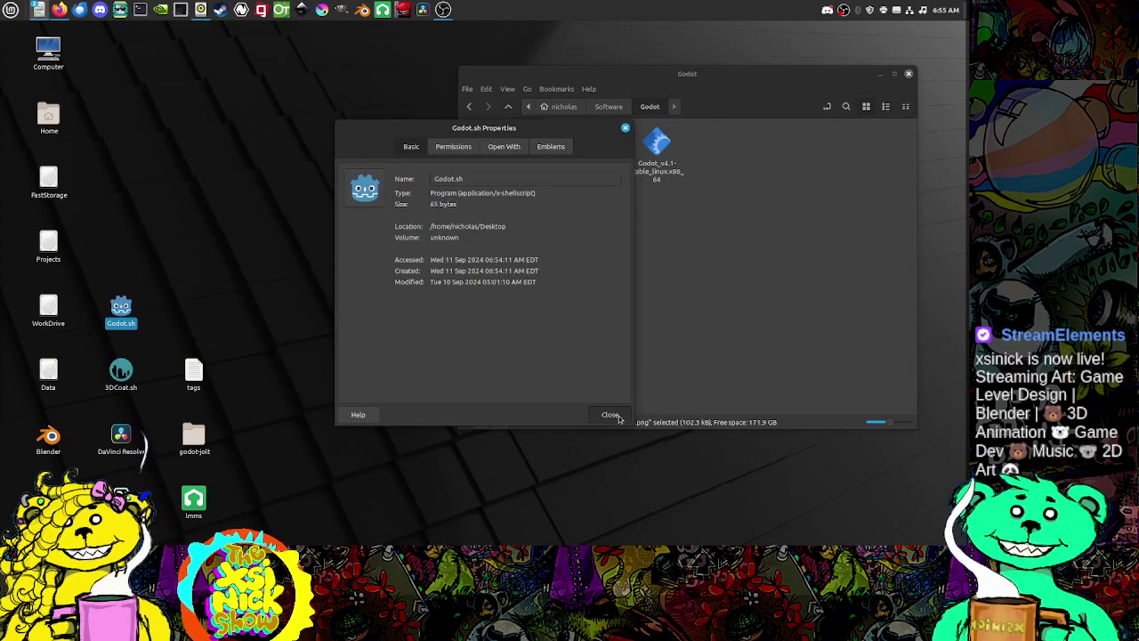
pyautogui.click(616, 416)
# Step: Open the Godot.sh desktop script in the text editor
pyautogui.rightClick(130, 313)
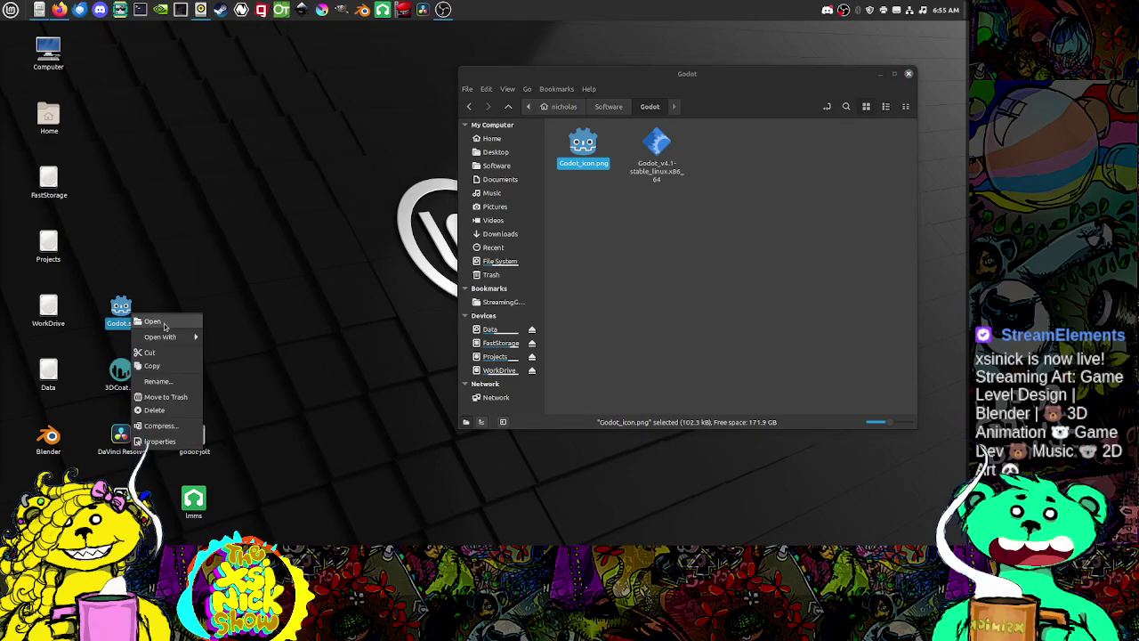
pyautogui.moveTo(165, 336)
pyautogui.click(224, 349)
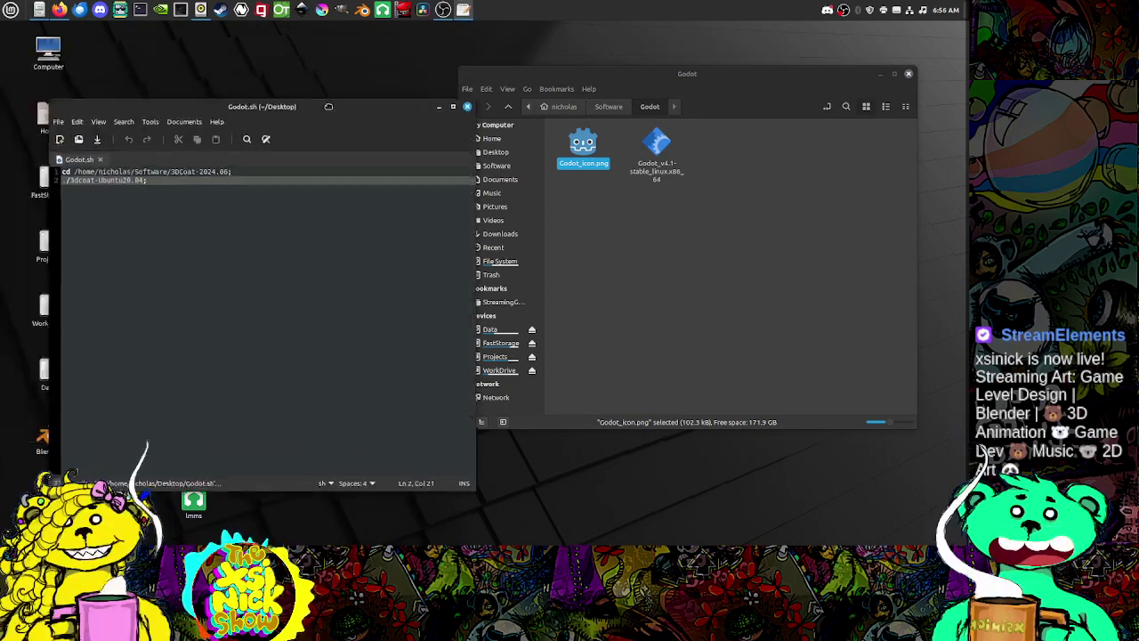
# Step: Copy the Software/Godot folder's path and use it to replace the 3DCoat directory in the script's cd line
pyautogui.click(827, 106)
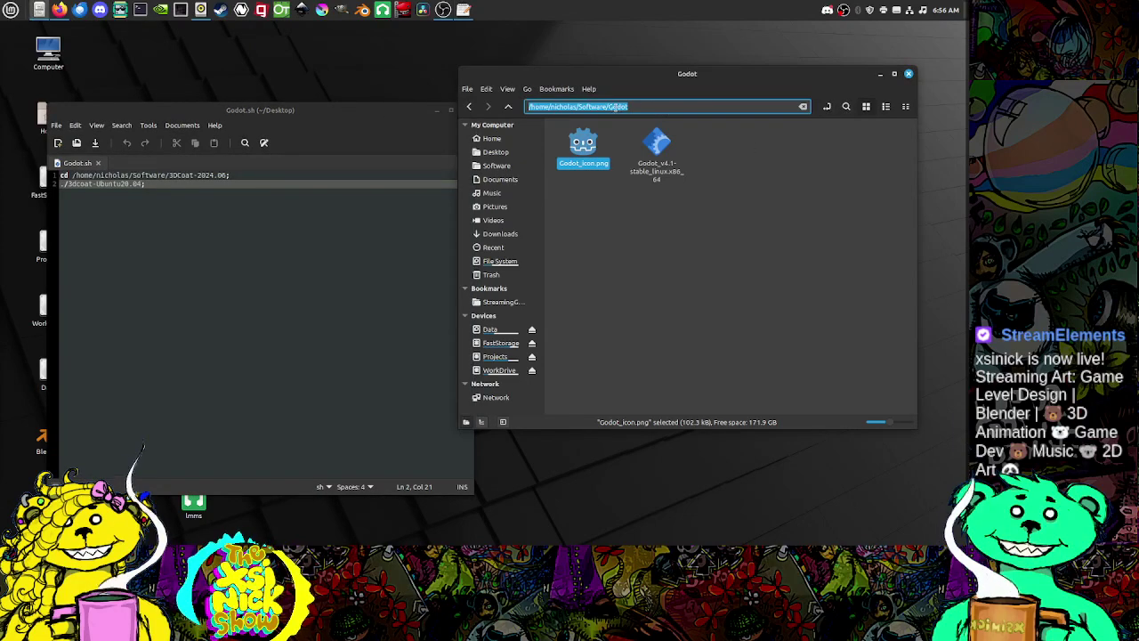
pyautogui.rightClick(624, 108)
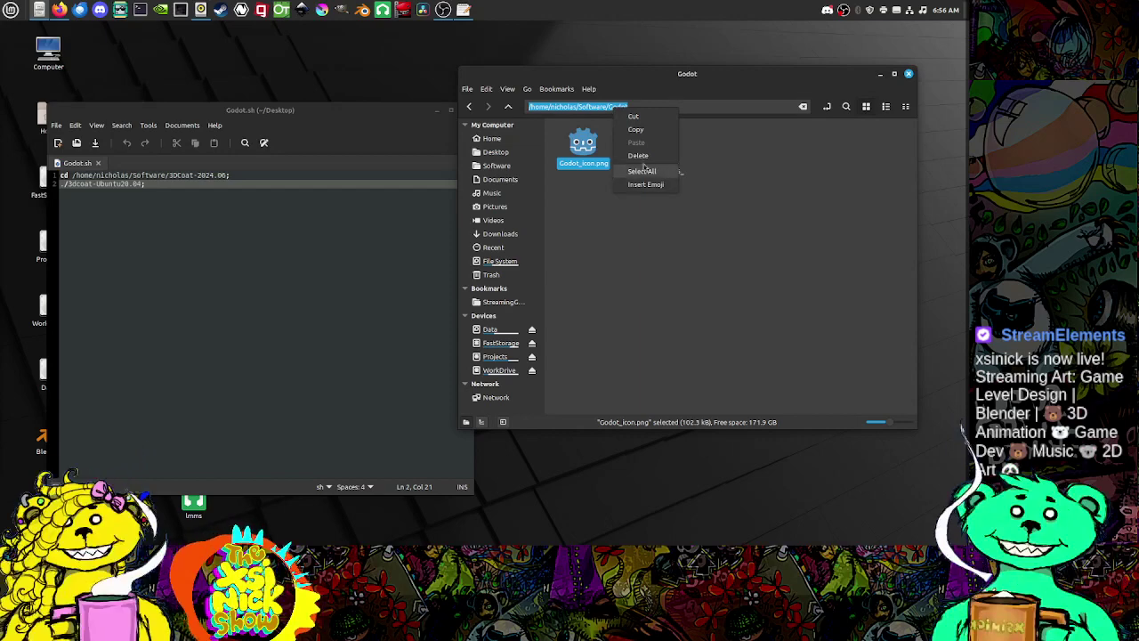
pyautogui.click(635, 130)
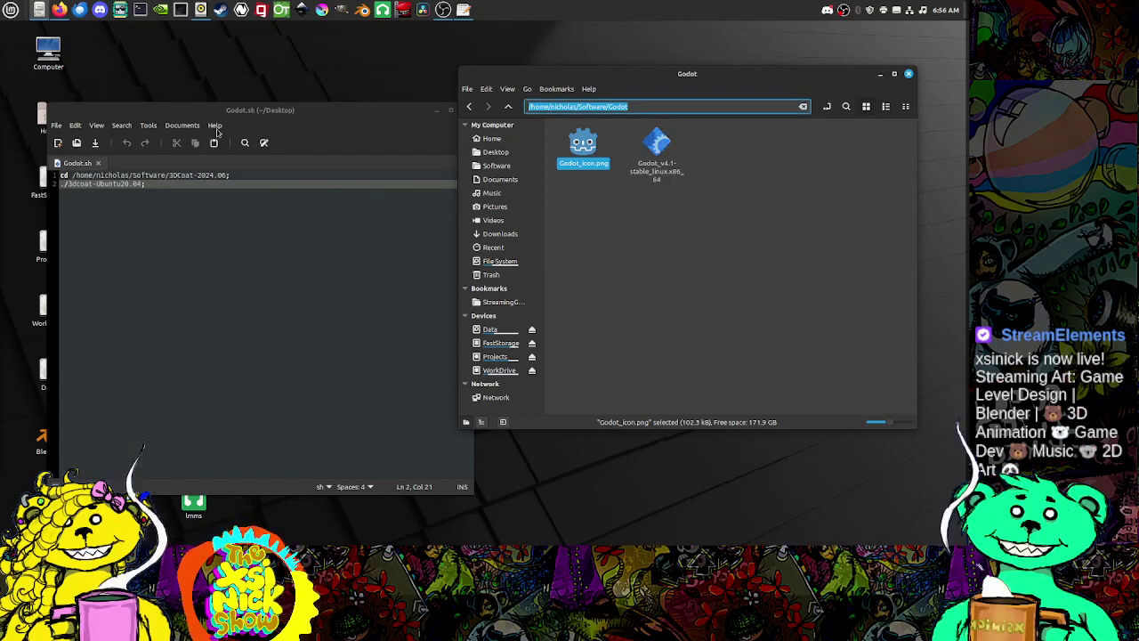
pyautogui.click(230, 175)
pyautogui.moveTo(225, 177); pyautogui.dragTo(74, 175)
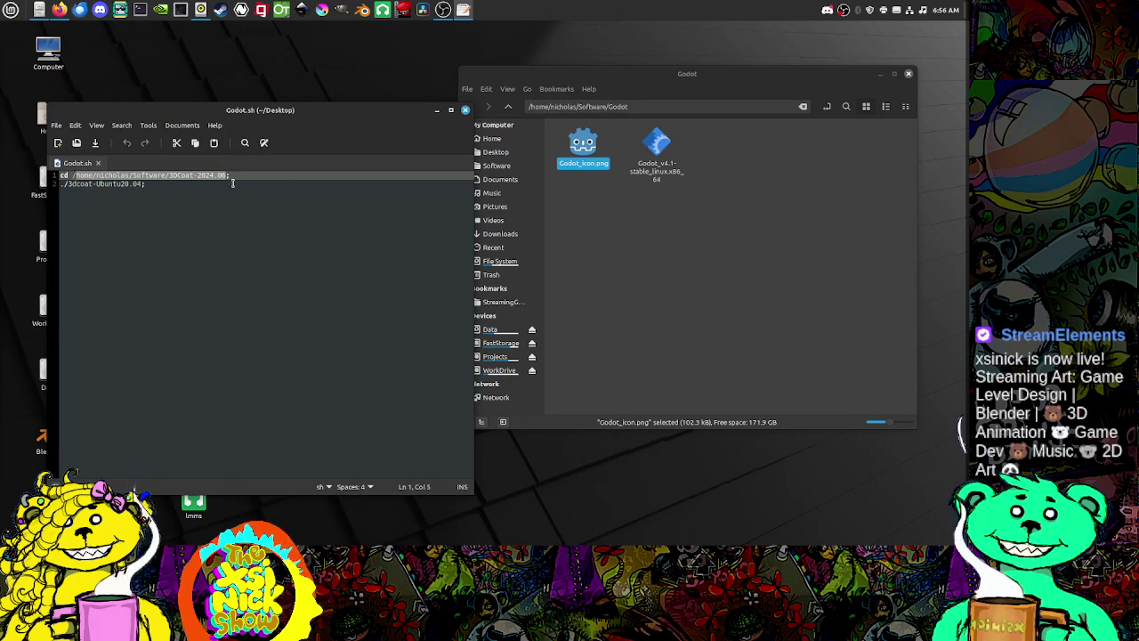
pyautogui.hotkey('ctrl', 'v')
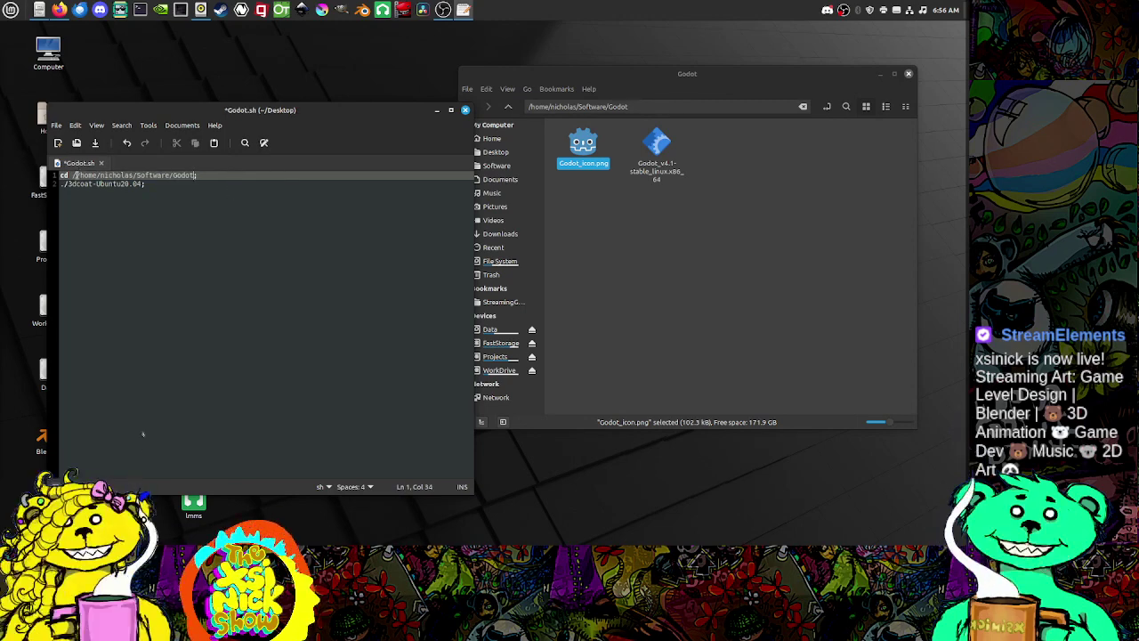
pyautogui.click(207, 207)
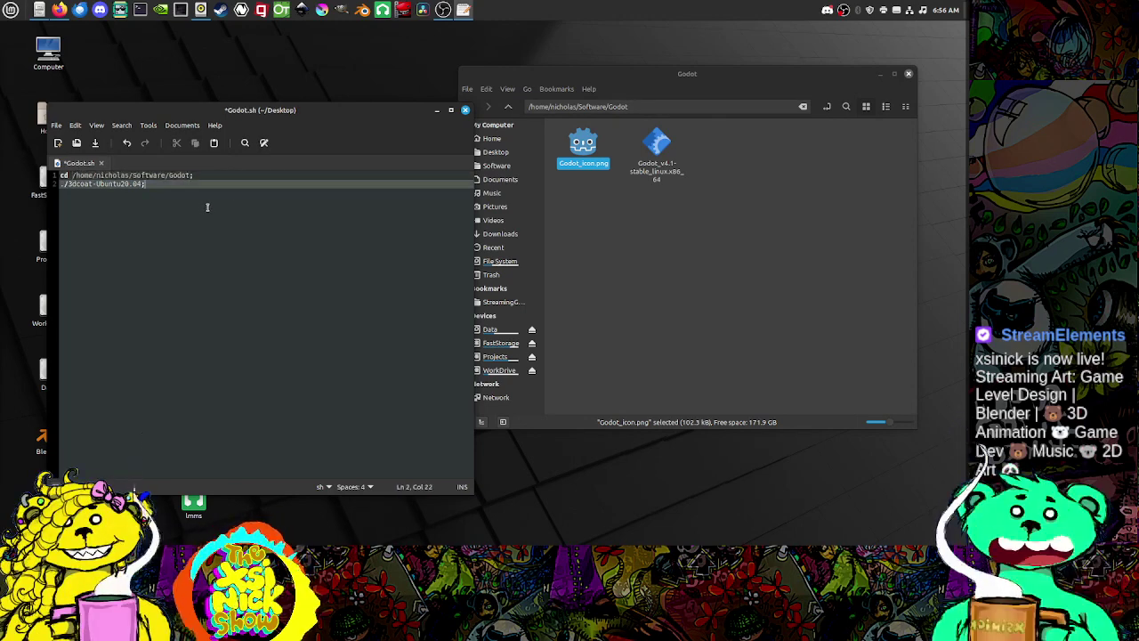
# Step: Copy the Godot executable's file name and replace 3dcoat-Ubuntu20.04 in the script's second line with Godot_v4.1-stable_linux.x86_64
pyautogui.click(655, 169)
pyautogui.click(657, 172)
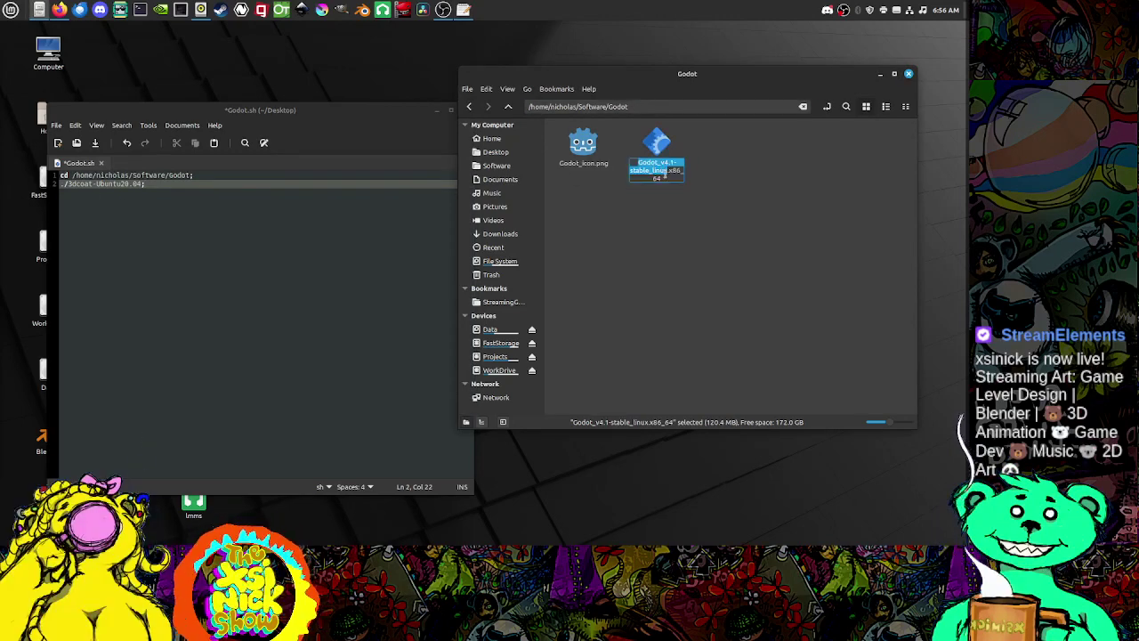
pyautogui.click(666, 176)
pyautogui.moveTo(667, 176); pyautogui.dragTo(633, 172)
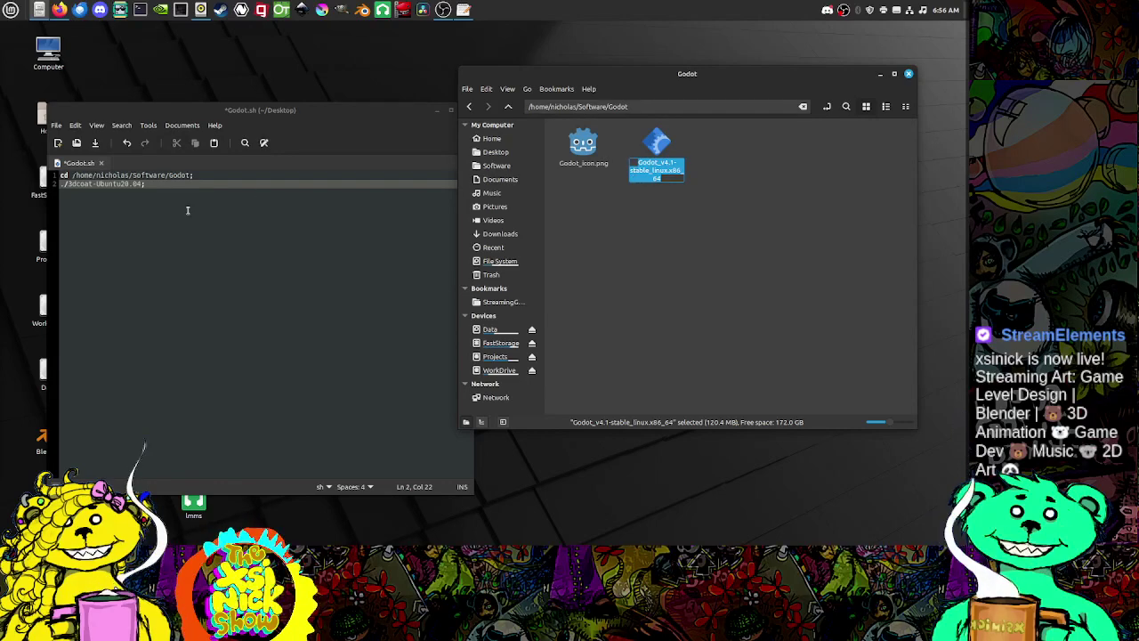
pyautogui.click(156, 220)
pyautogui.moveTo(142, 185); pyautogui.dragTo(67, 184)
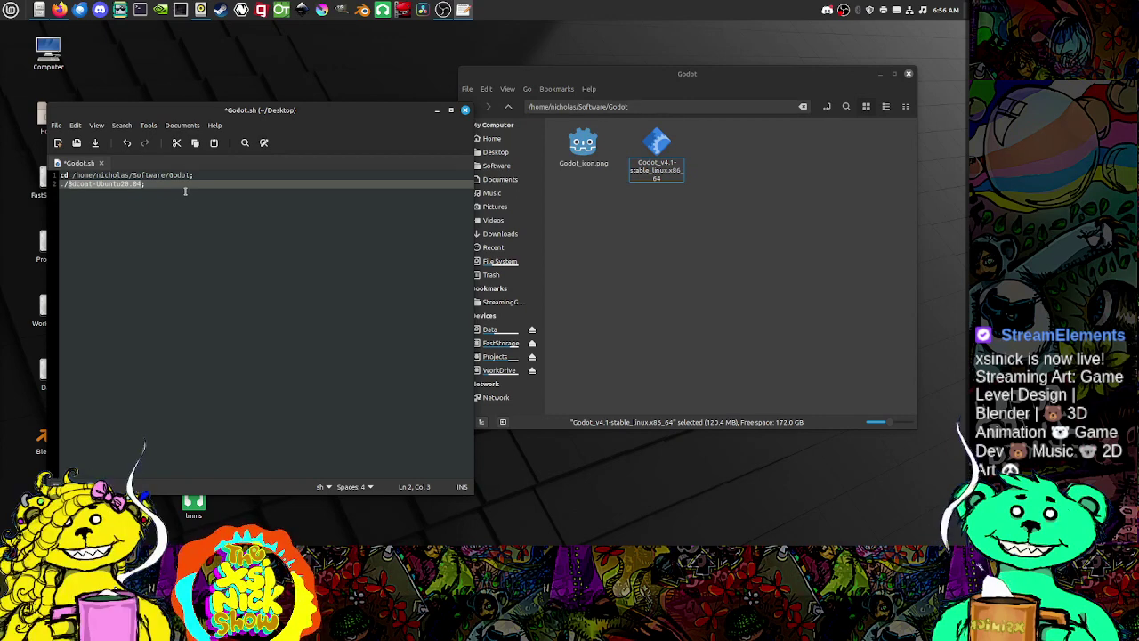
pyautogui.hotkey('ctrl', 'v')
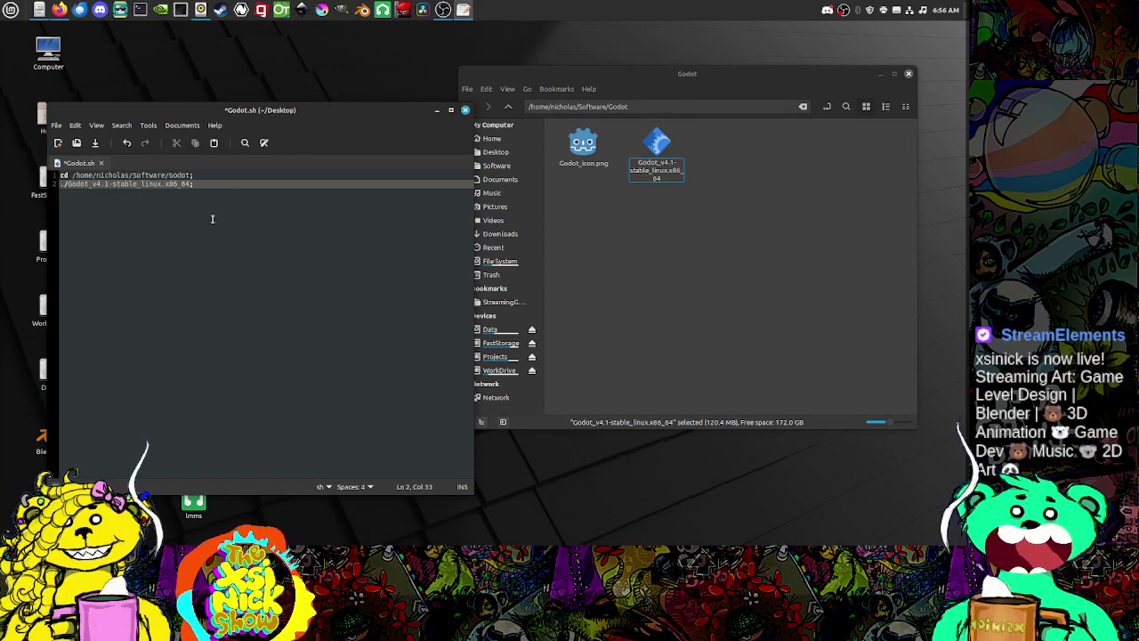
# Step: Save Godot.sh, then close the text editor and the Godot folder window
pyautogui.click(57, 125)
pyautogui.click(80, 165)
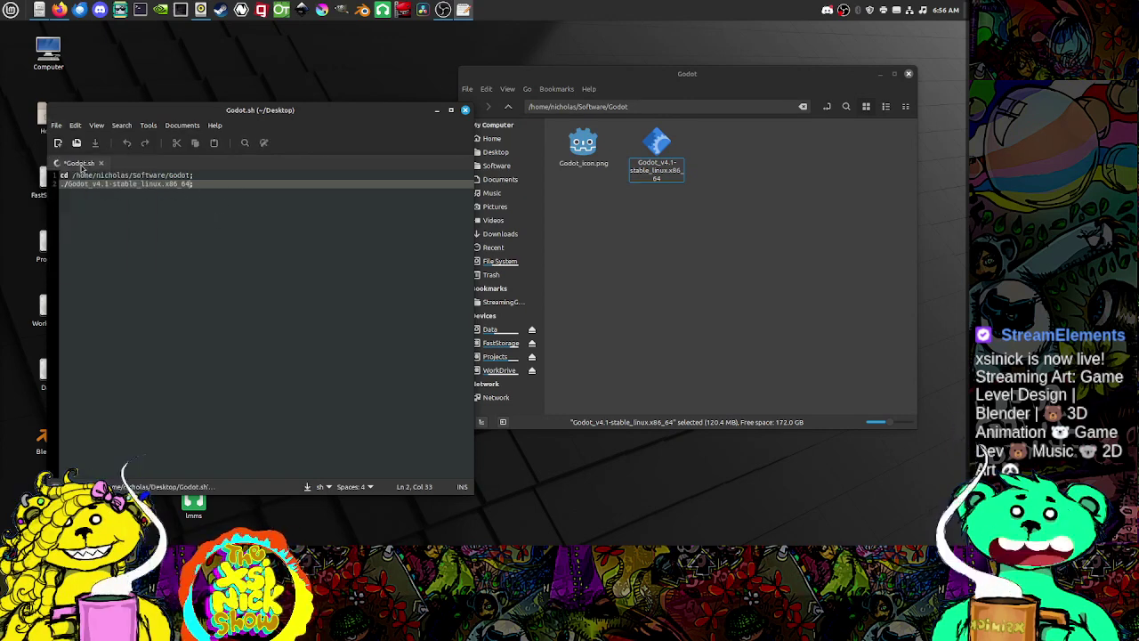
pyautogui.click(465, 109)
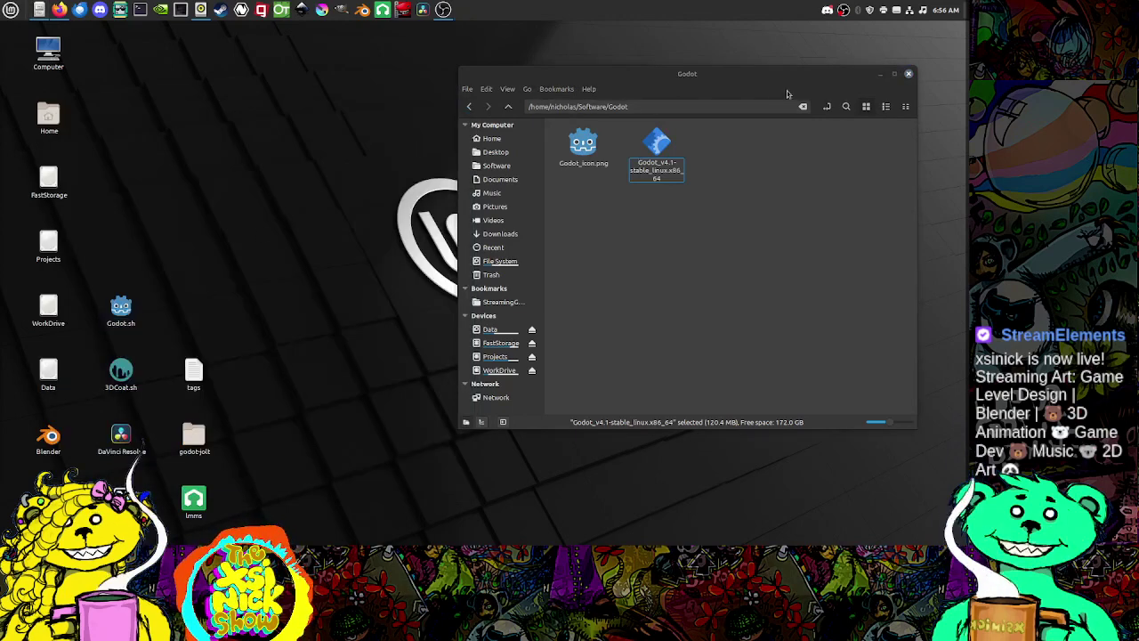
pyautogui.click(908, 73)
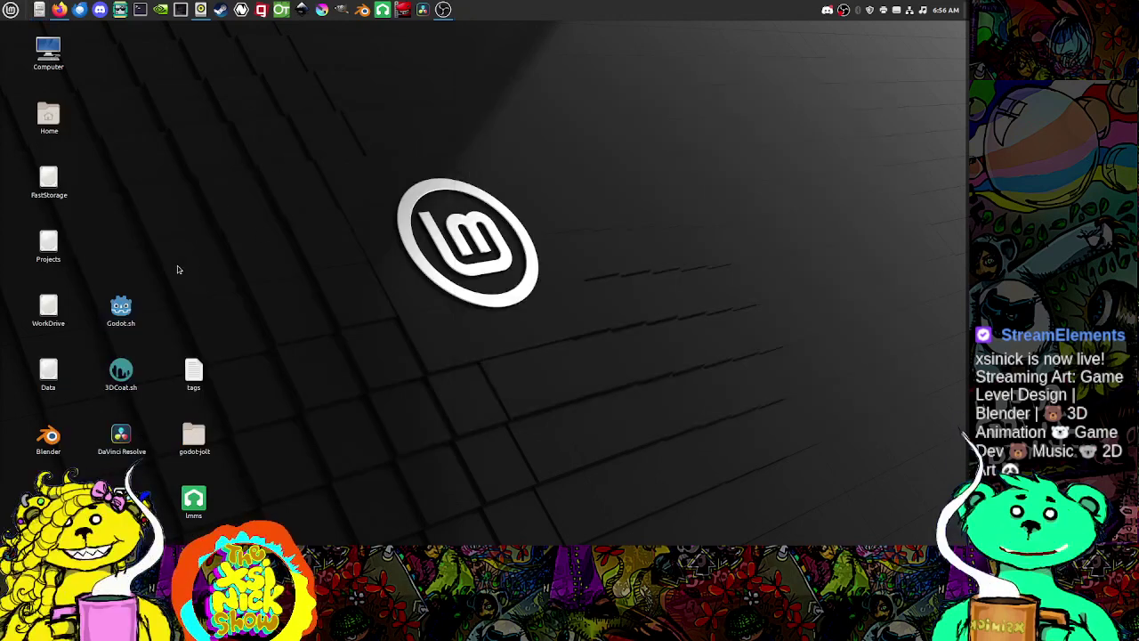
# Step: Run Godot.sh in a terminal and open the SOL3000 project from the Godot project manager
pyautogui.doubleClick(120, 311)
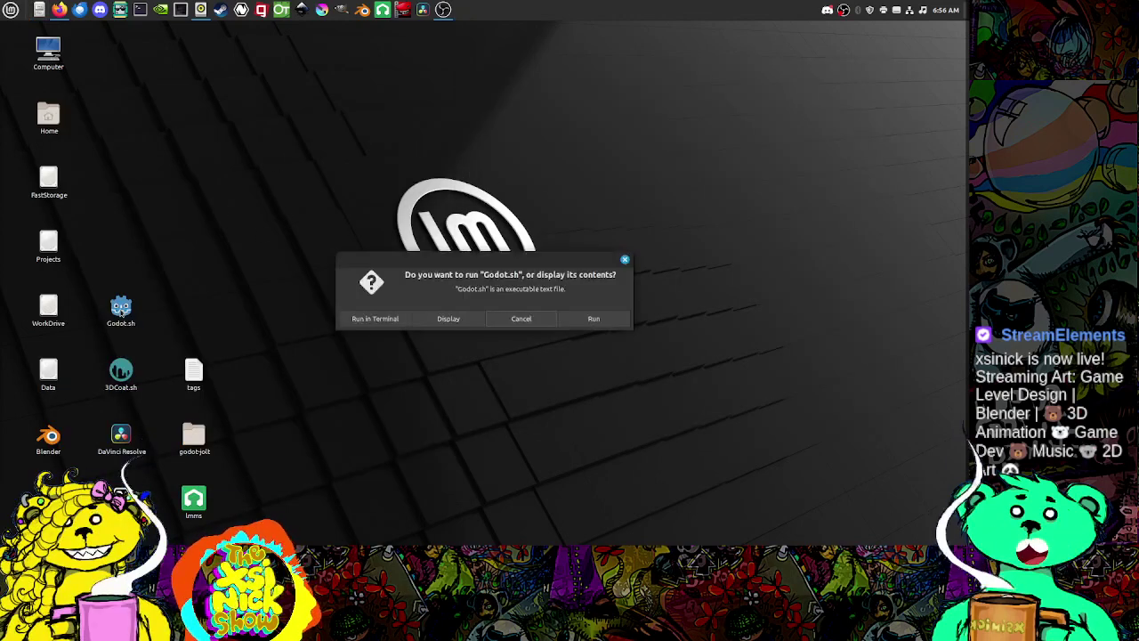
pyautogui.click(393, 318)
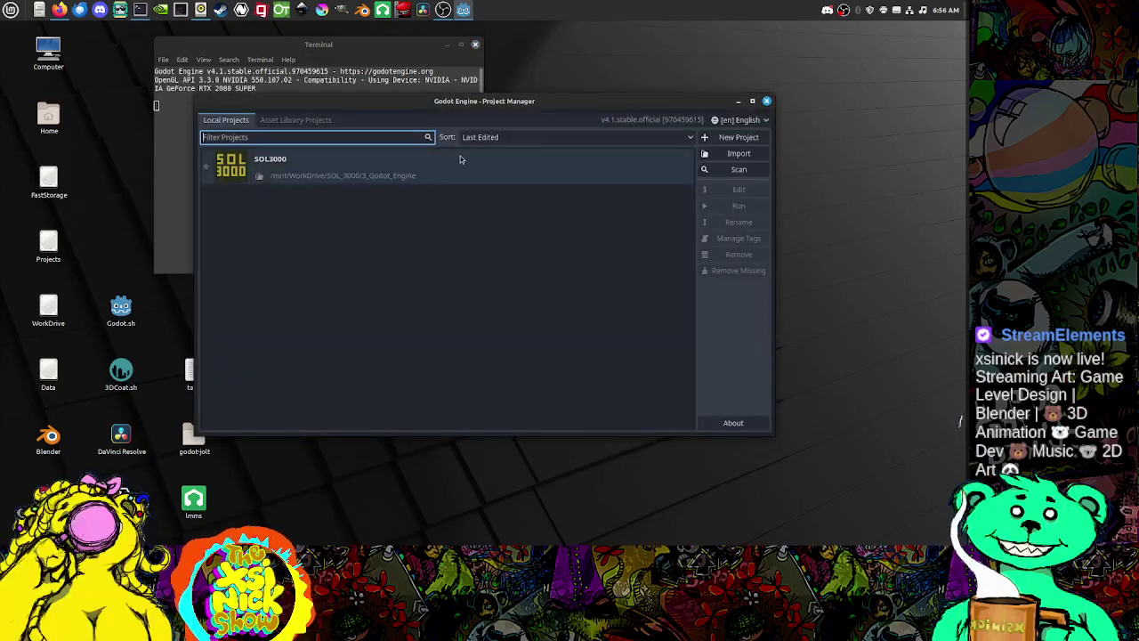
pyautogui.click(460, 158)
pyautogui.doubleClick(553, 167)
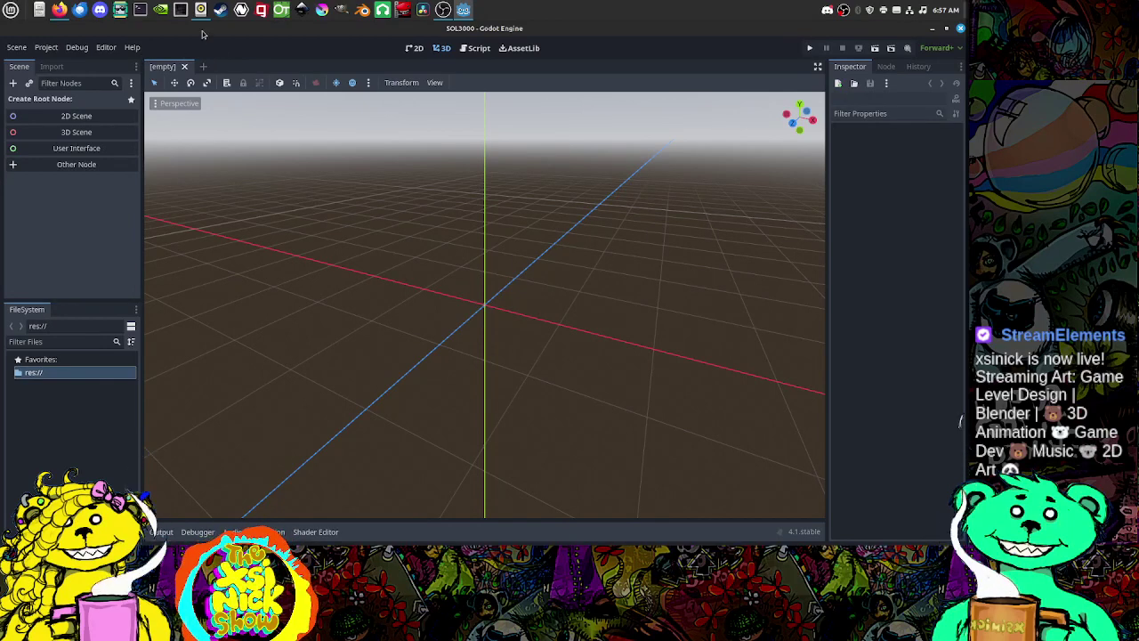
# Step: Examine the round arena of the Level_HiddenArea_1 scene in the 3D view from above and outside
pyautogui.rightClick(464, 11)
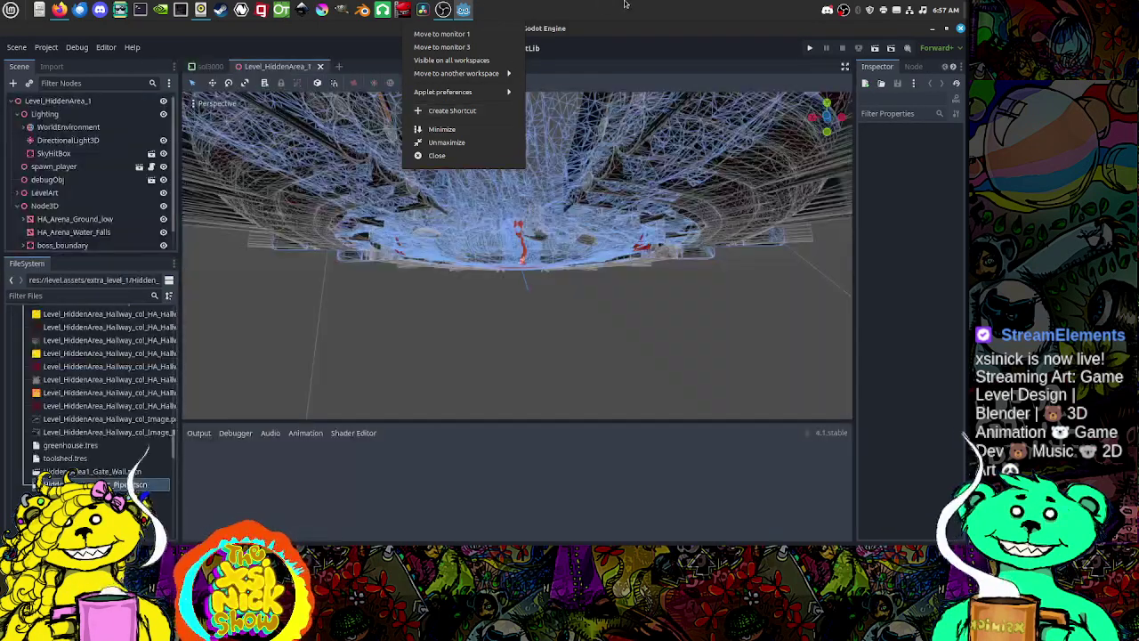
pyautogui.click(625, 6)
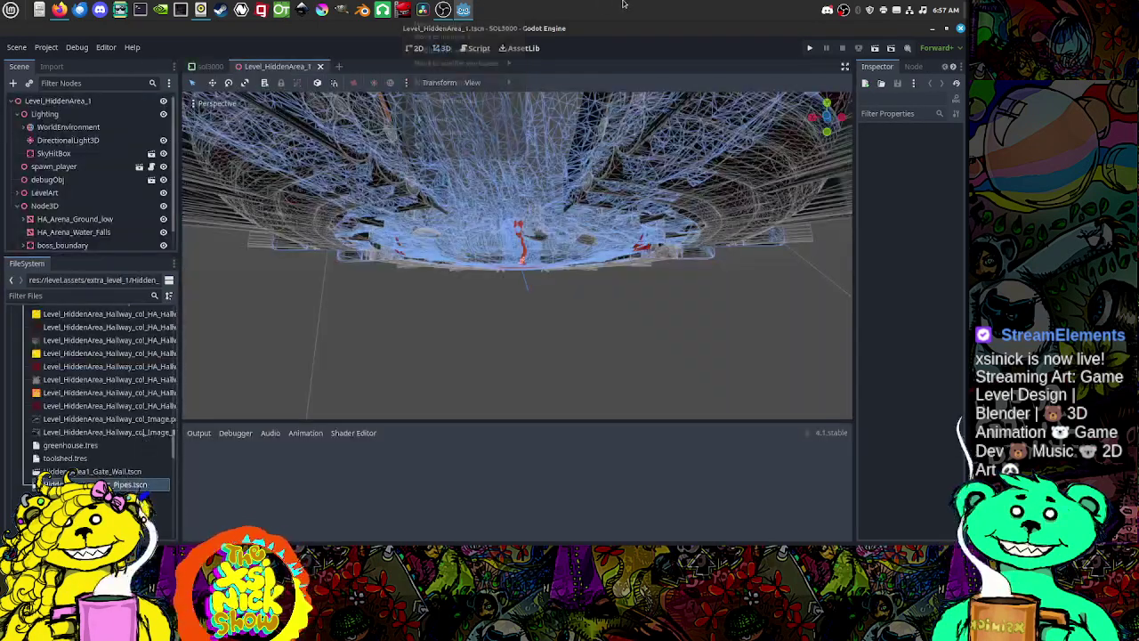
pyautogui.scroll(5, 518, 242)
pyautogui.moveTo(526, 215); pyautogui.dragTo(480, 294, button='middle')
pyautogui.scroll(-8, 478, 283)
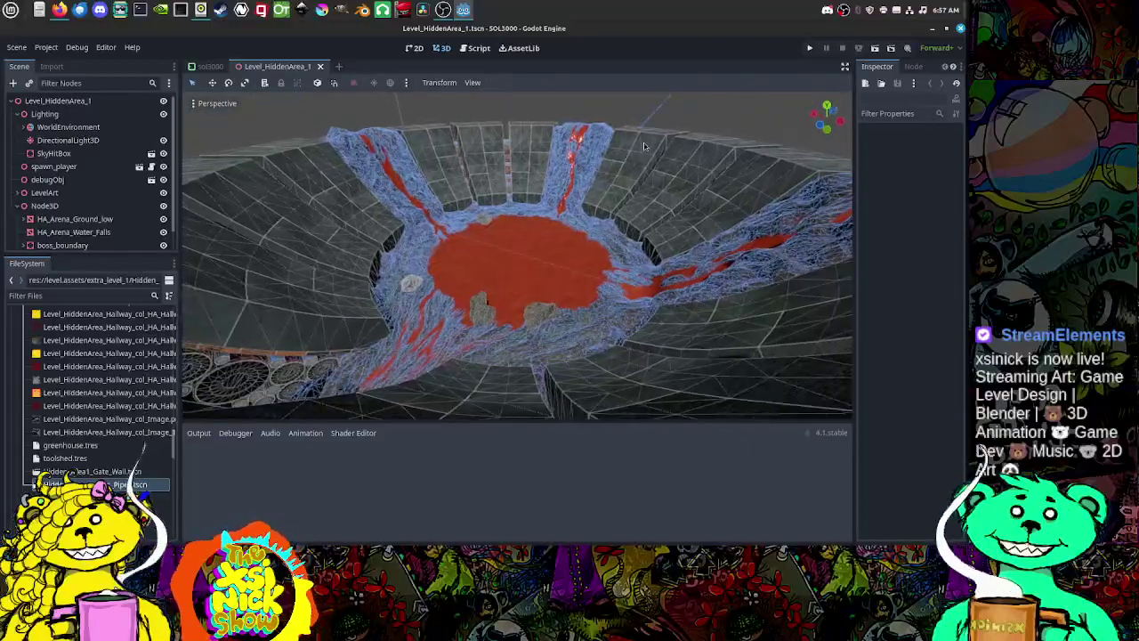
pyautogui.scroll(-4, 640, 155)
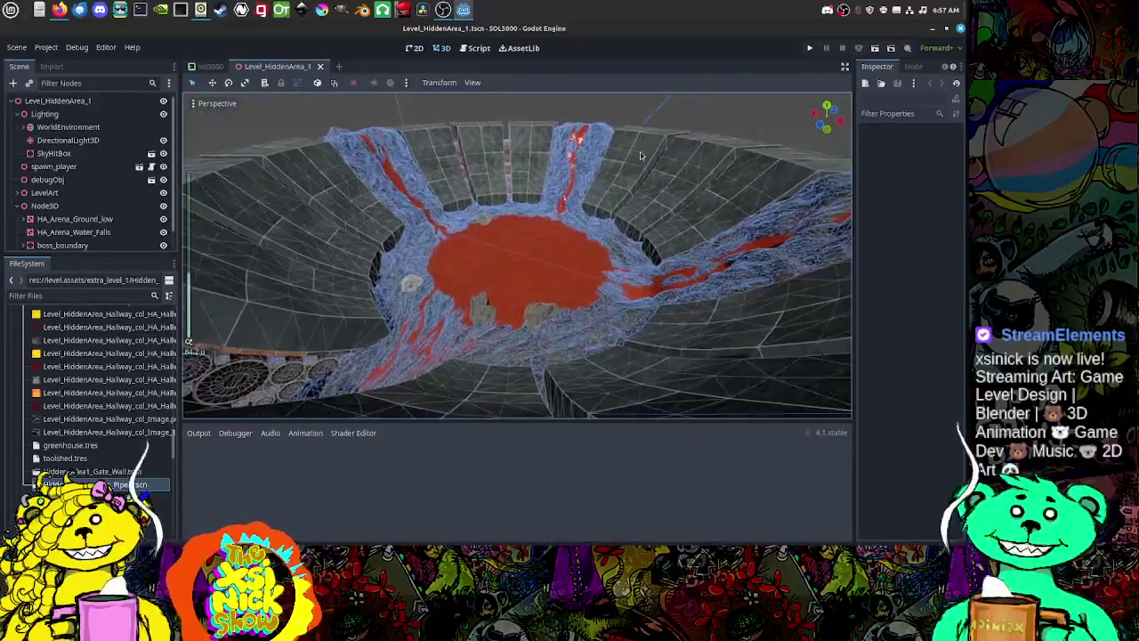
pyautogui.moveTo(499, 185); pyautogui.dragTo(454, 172, button='middle')
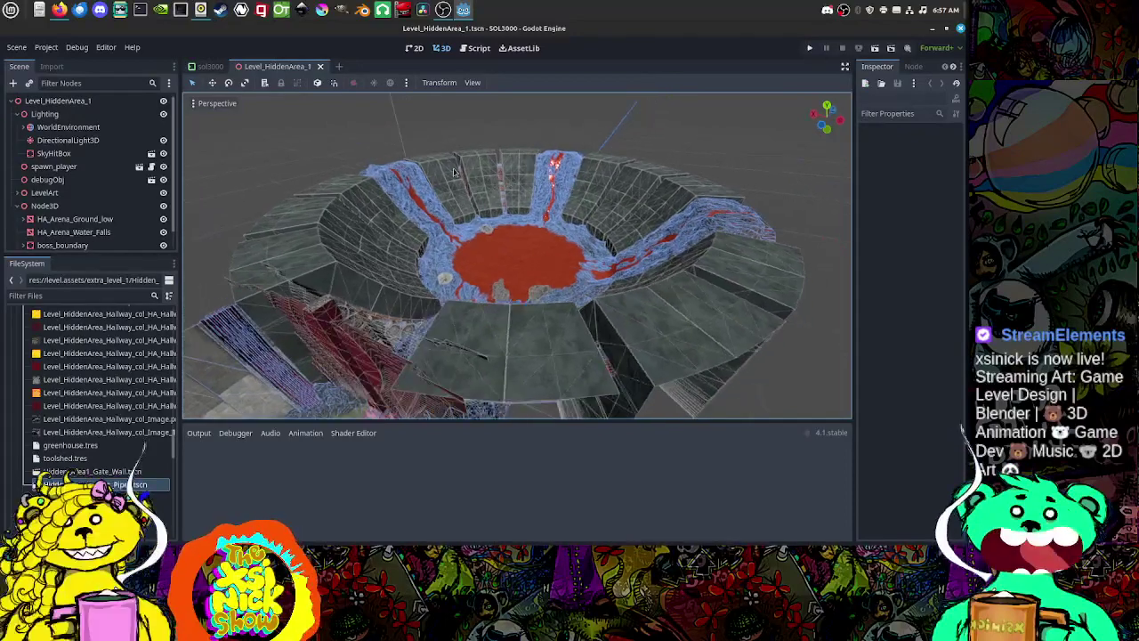
pyautogui.moveTo(425, 245); pyautogui.dragTo(189, 258, button='middle')
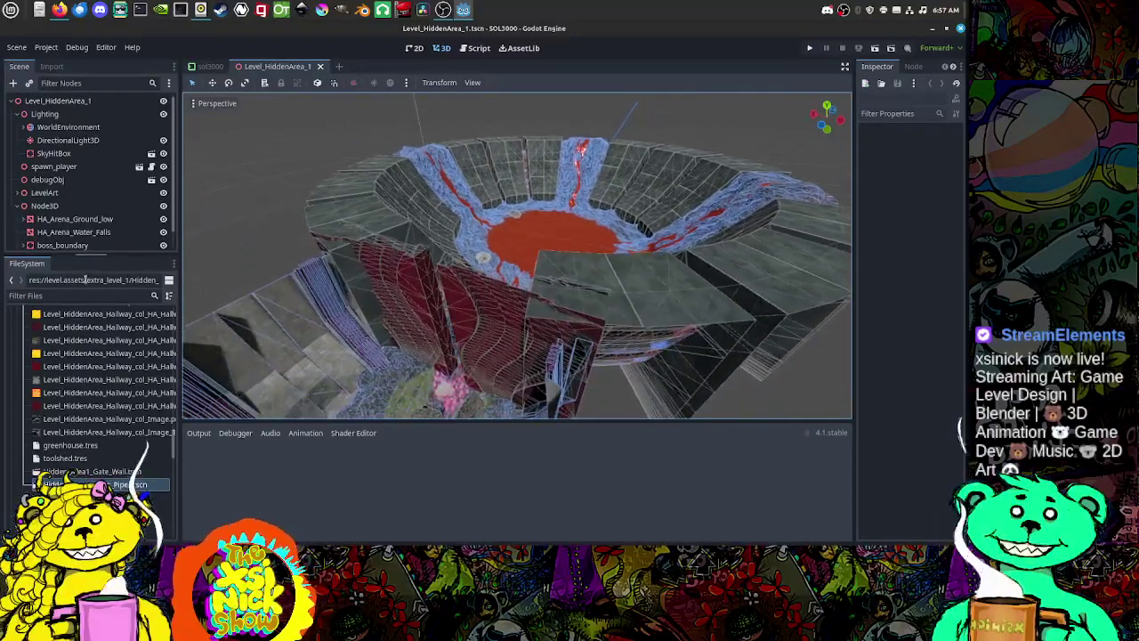
# Step: Give the scene tree more height and collapse its Node3D and Lighting branches
pyautogui.moveTo(99, 254); pyautogui.dragTo(100, 314)
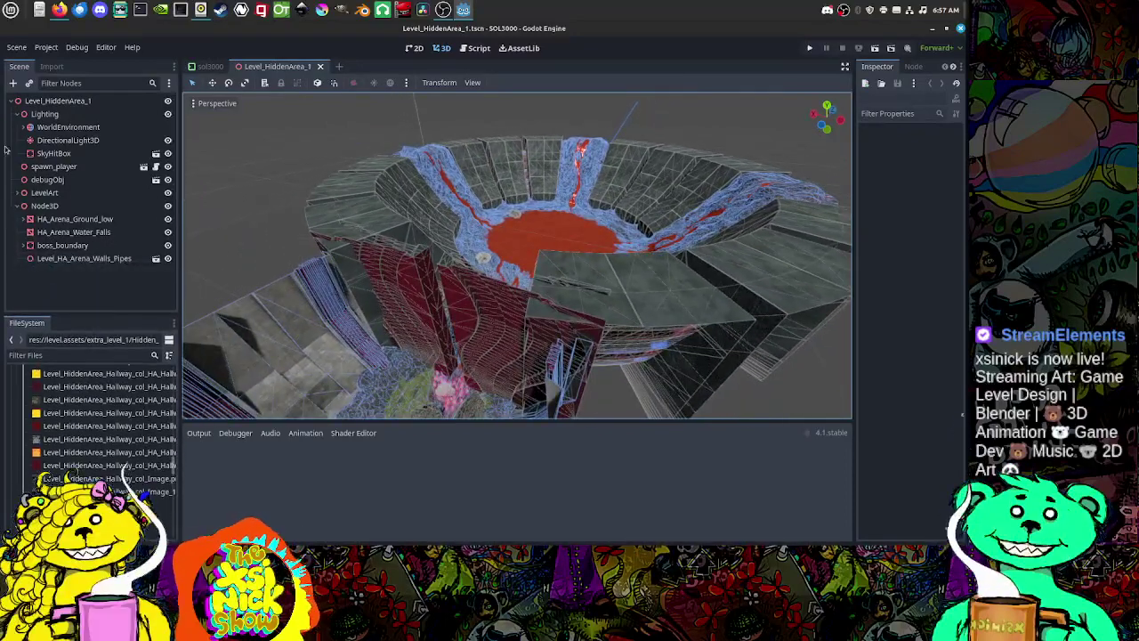
pyautogui.click(18, 206)
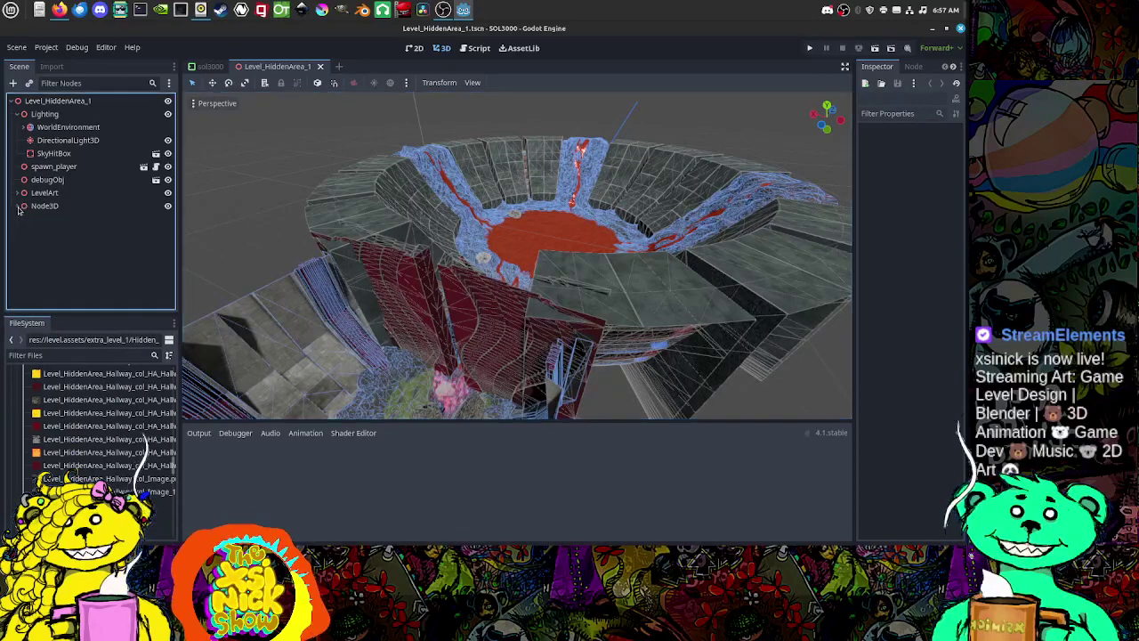
pyautogui.click(18, 114)
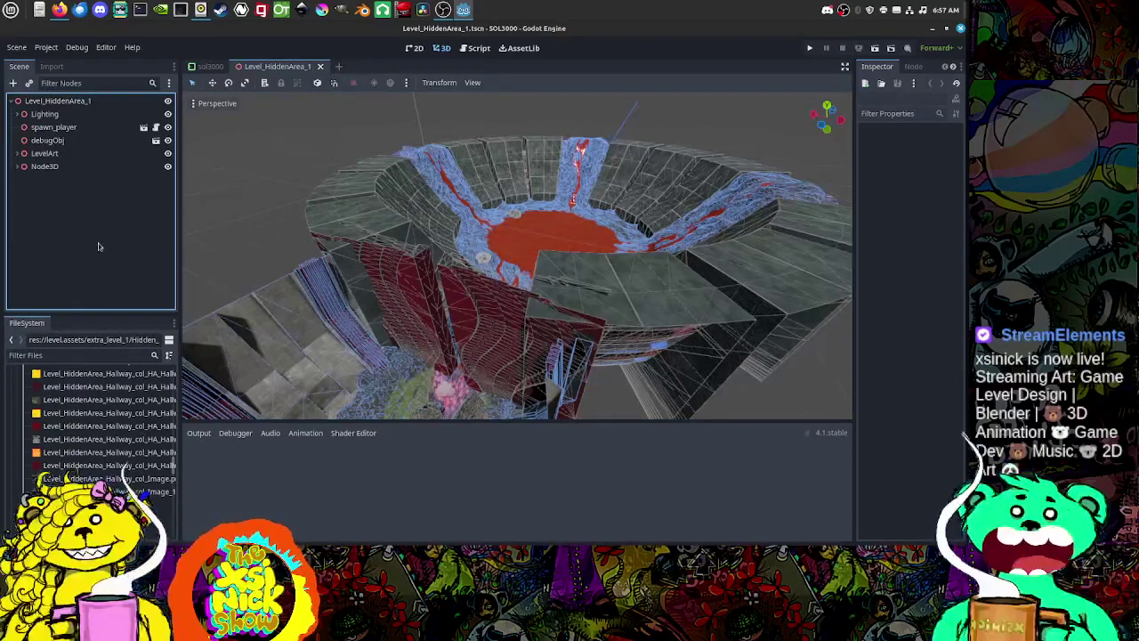
# Step: Examine the curtained arena entrance in the 3D view and the child nodes of the Node3D branch
pyautogui.moveTo(737, 276); pyautogui.dragTo(658, 242, button='middle')
pyautogui.scroll(10, 505, 269)
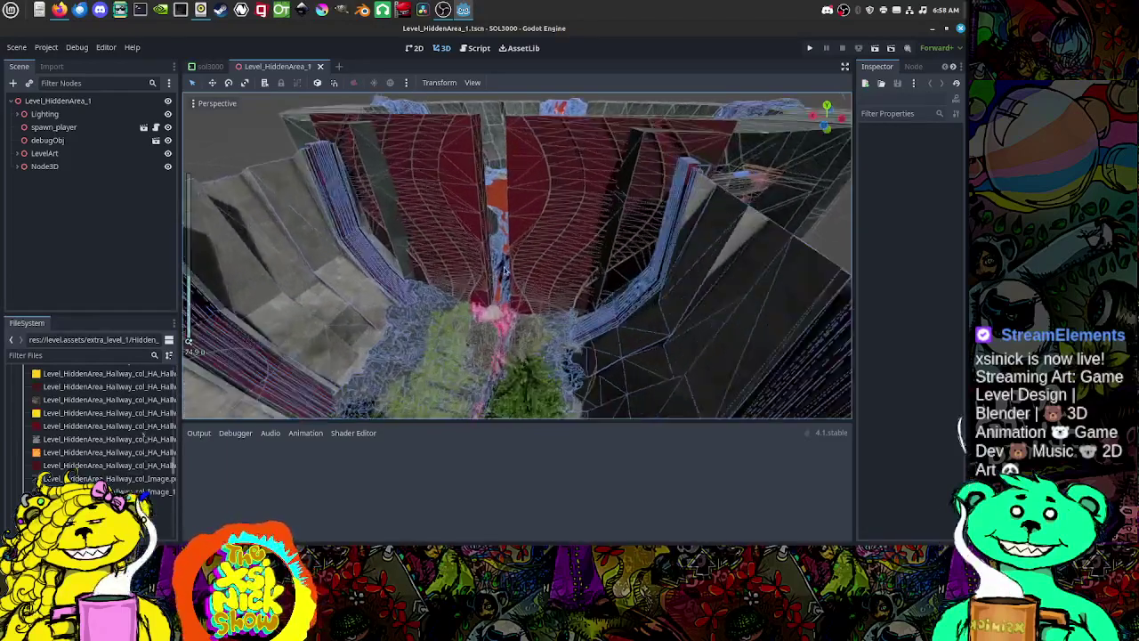
pyautogui.scroll(-3, 505, 272)
pyautogui.scroll(-5, 504, 269)
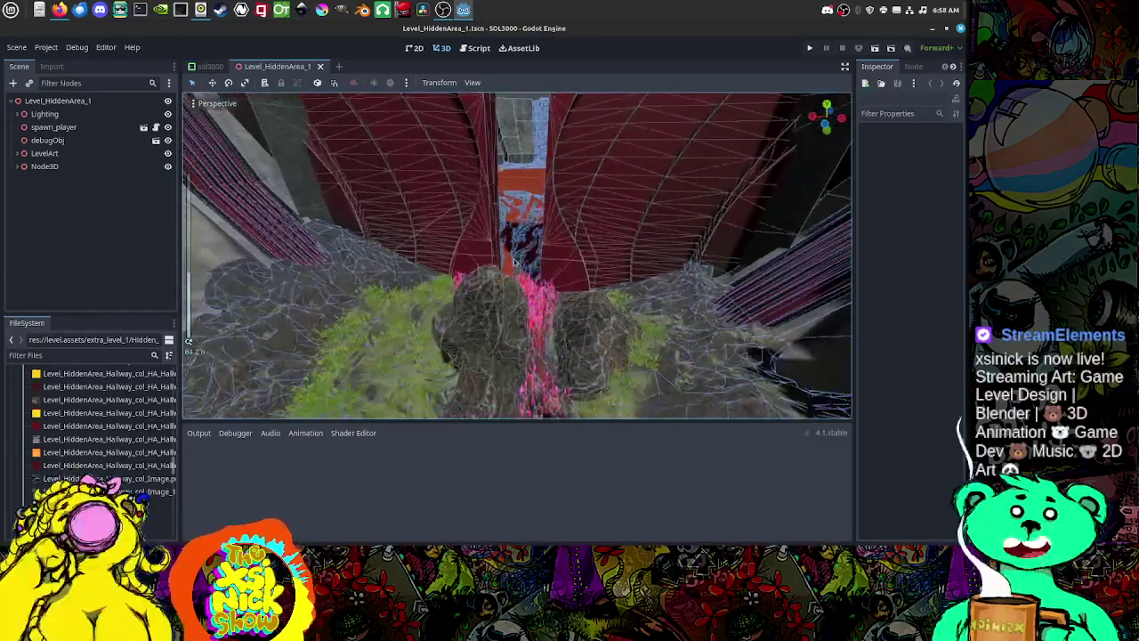
pyautogui.click(99, 229)
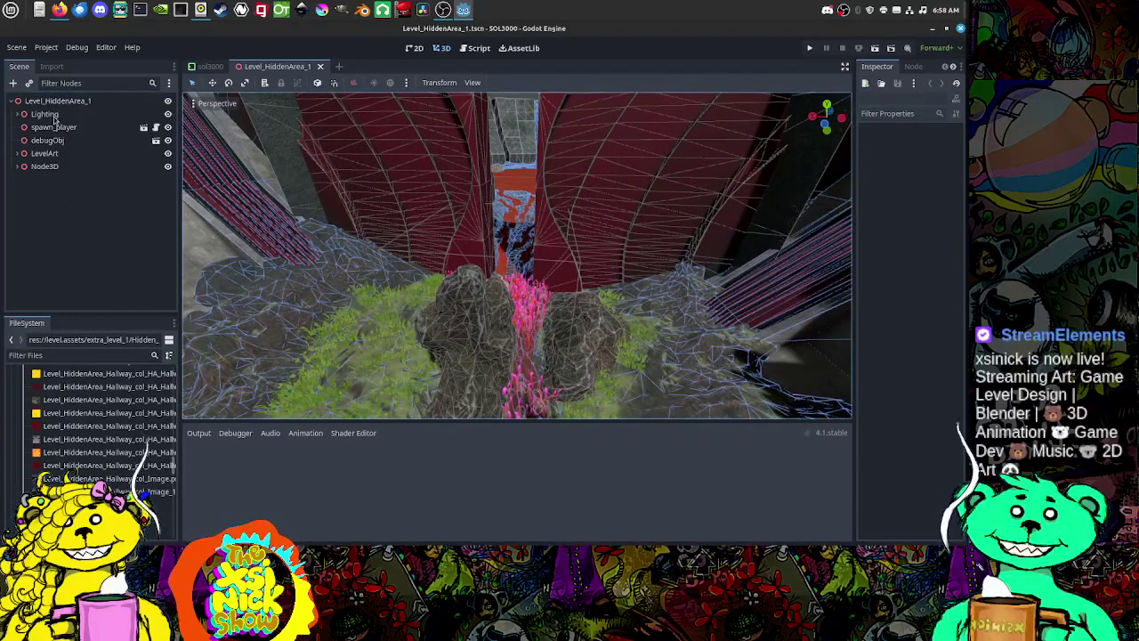
pyautogui.click(28, 169)
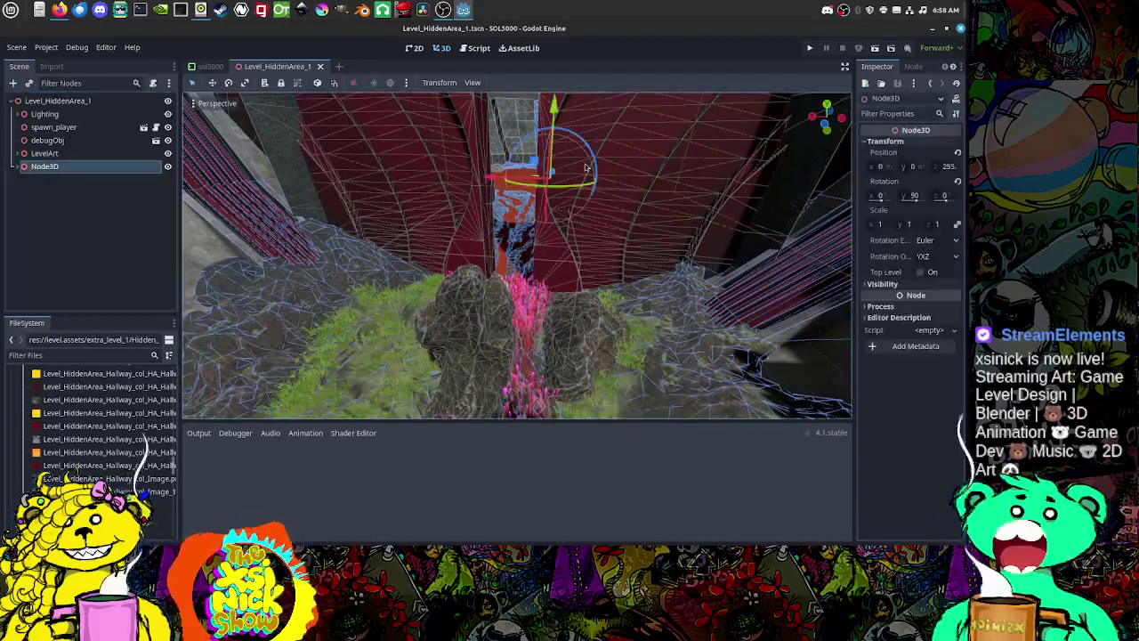
pyautogui.click(18, 168)
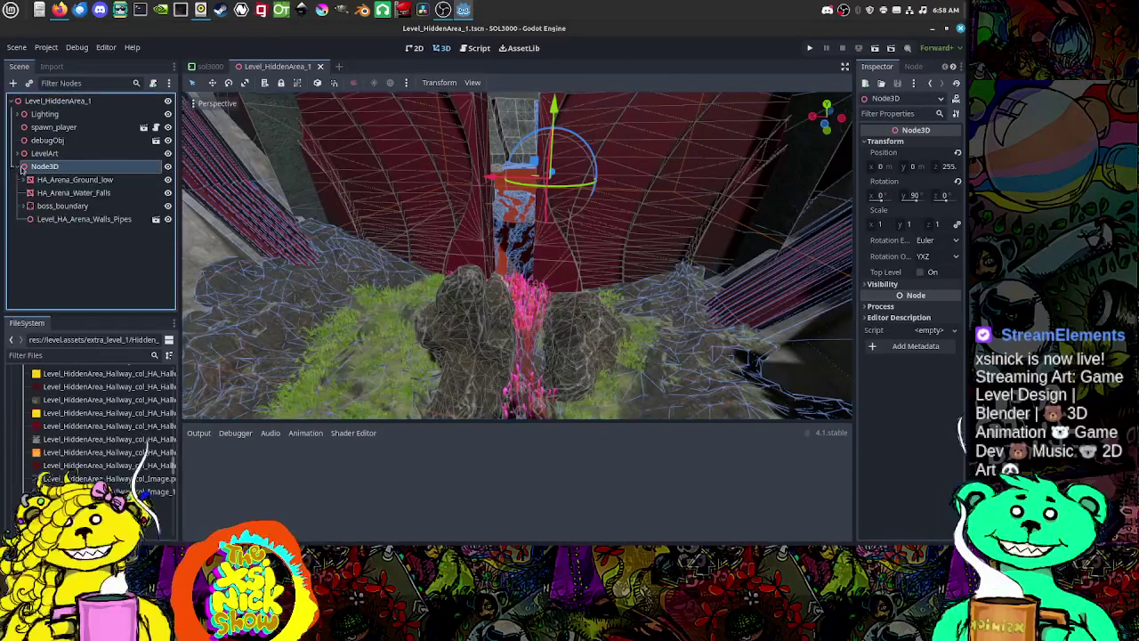
pyautogui.click(18, 167)
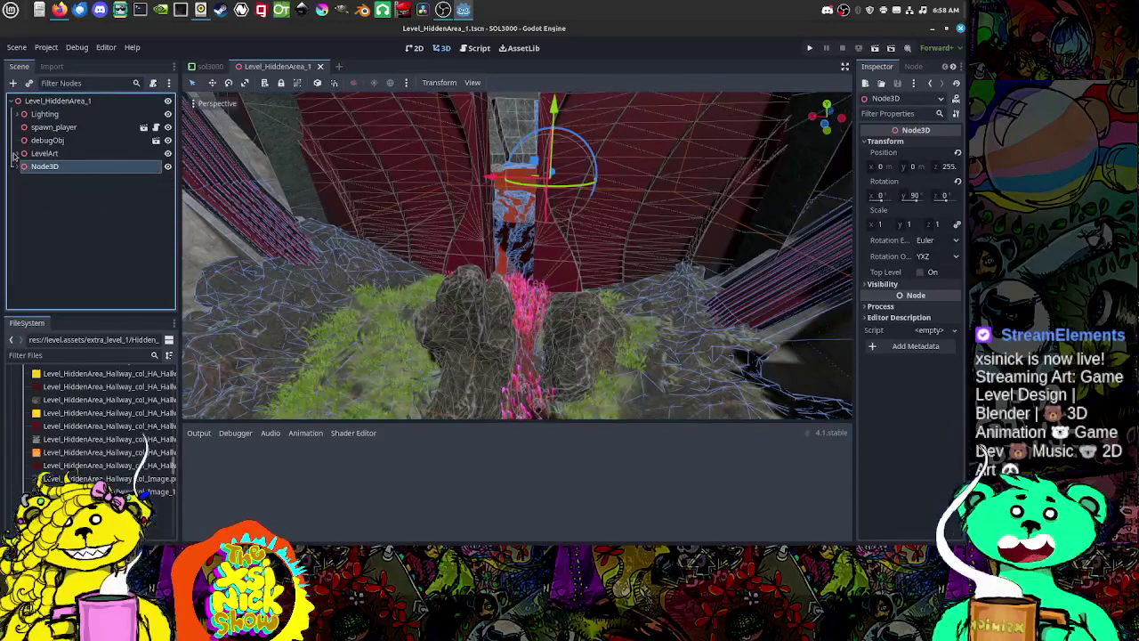
pyautogui.click(16, 153)
pyautogui.click(15, 153)
pyautogui.click(15, 153)
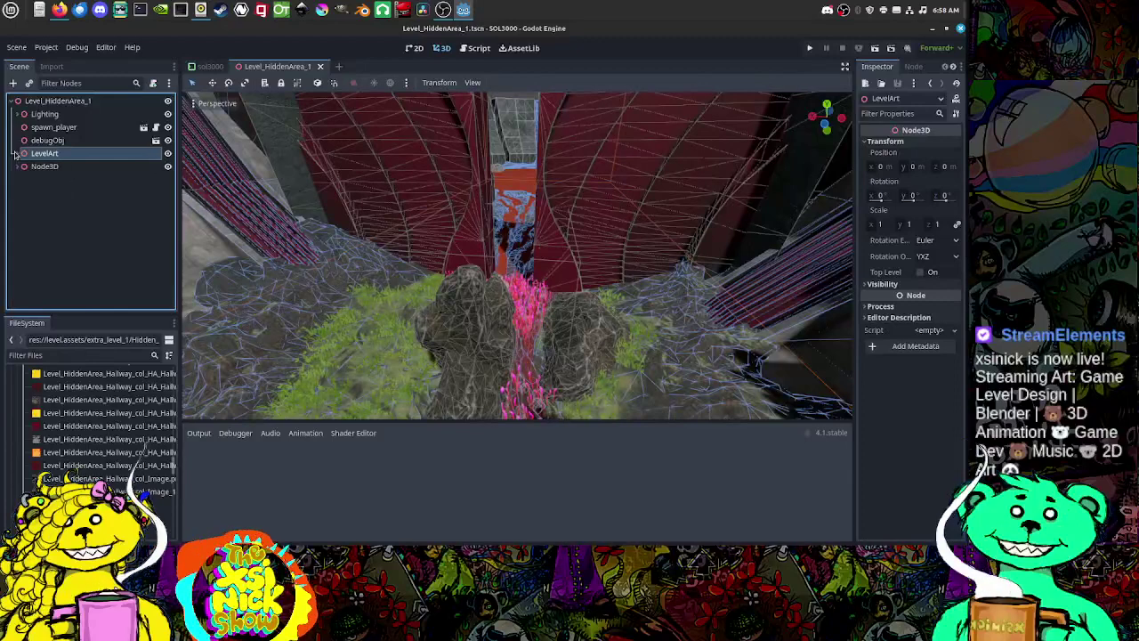
# Step: Rename the Node3D node as Arena and save the scene
pyautogui.click(40, 167)
pyautogui.click(57, 172)
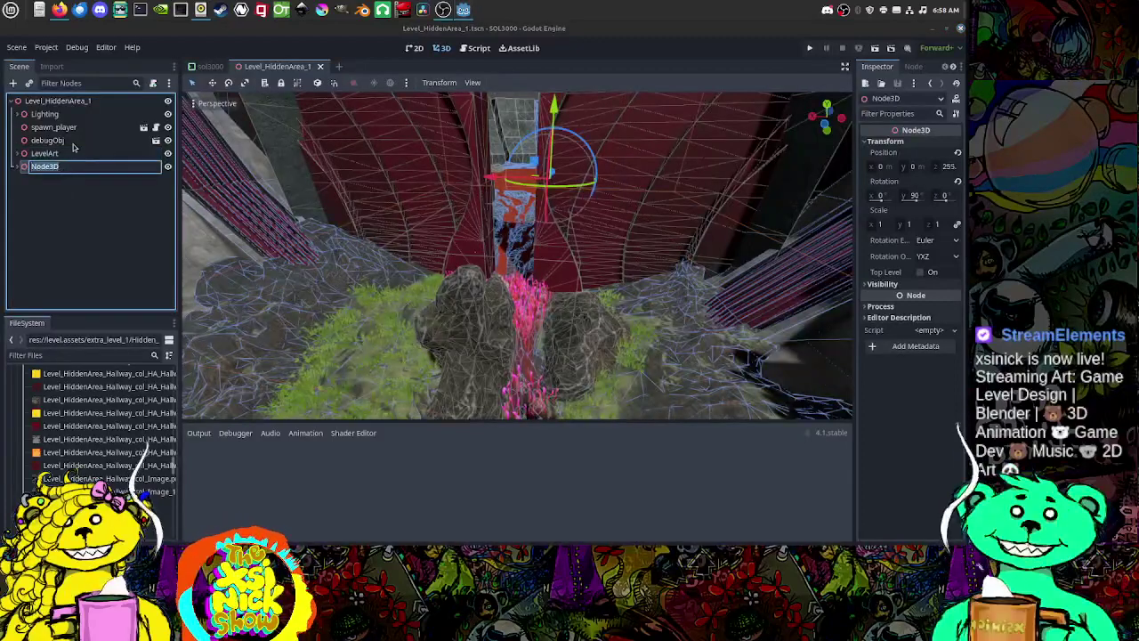
pyautogui.write('Are')
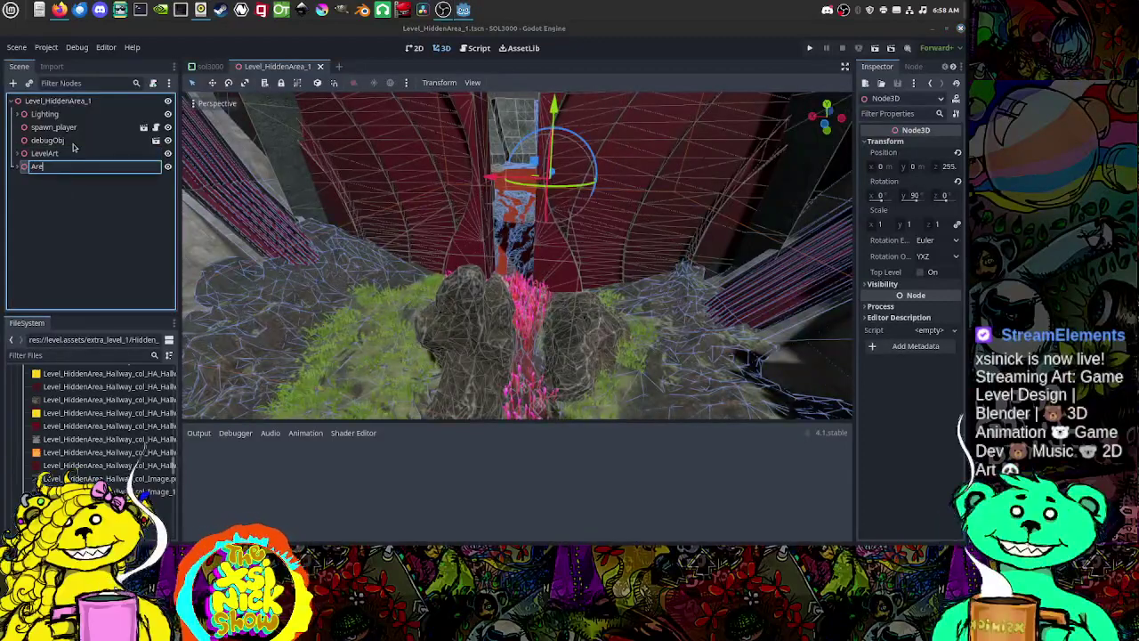
pyautogui.write('na')
pyautogui.press('Return')
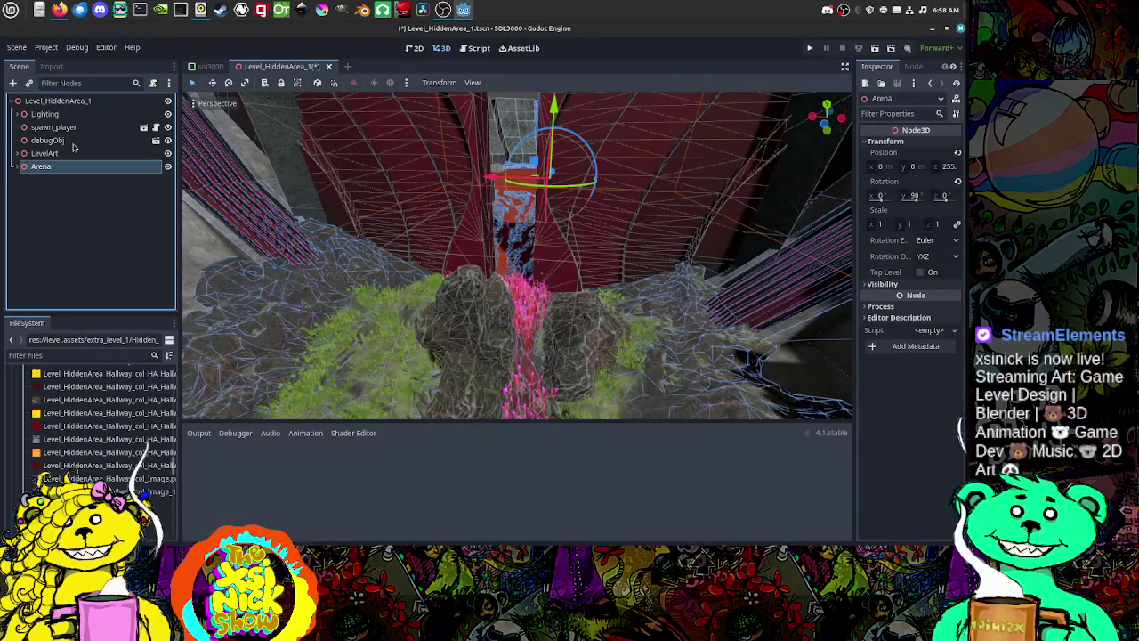
pyautogui.click(55, 257)
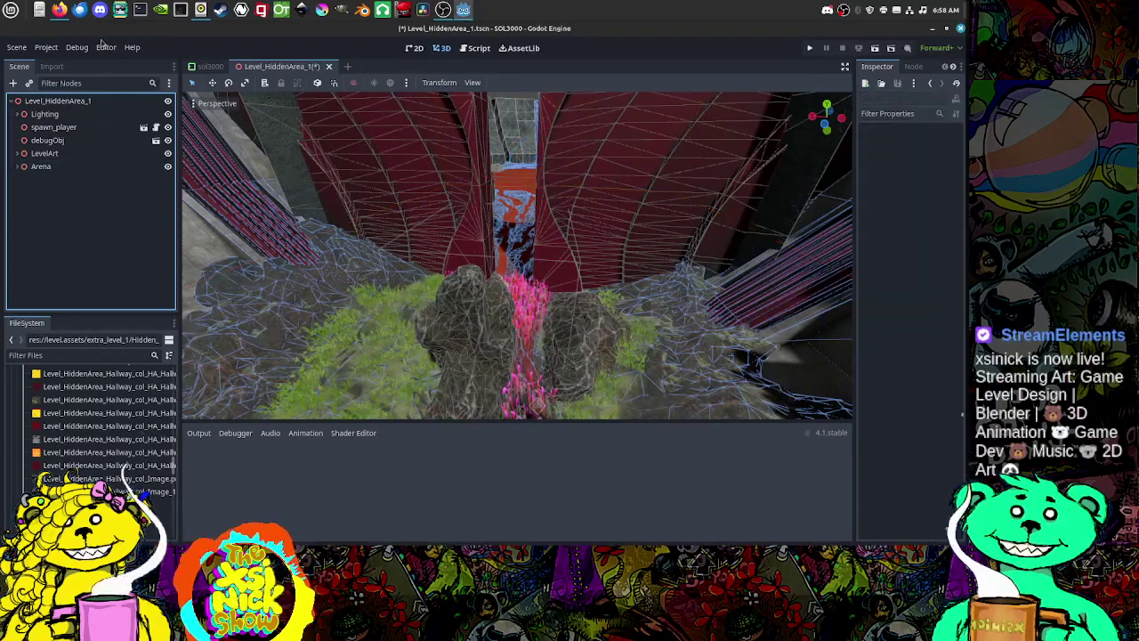
pyautogui.click(17, 48)
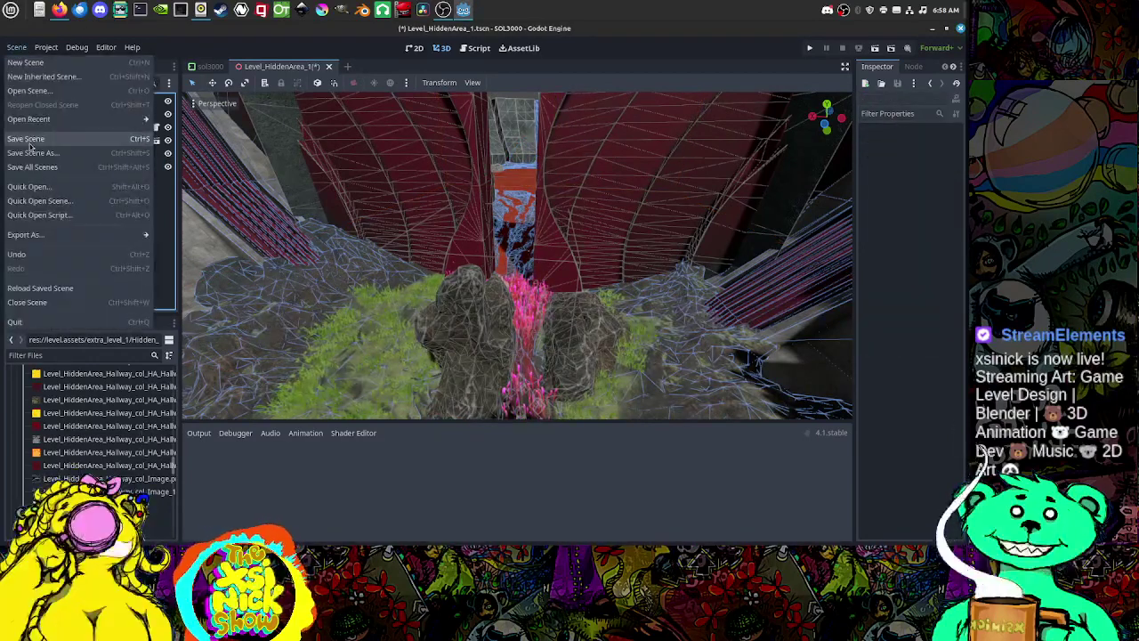
pyautogui.click(27, 140)
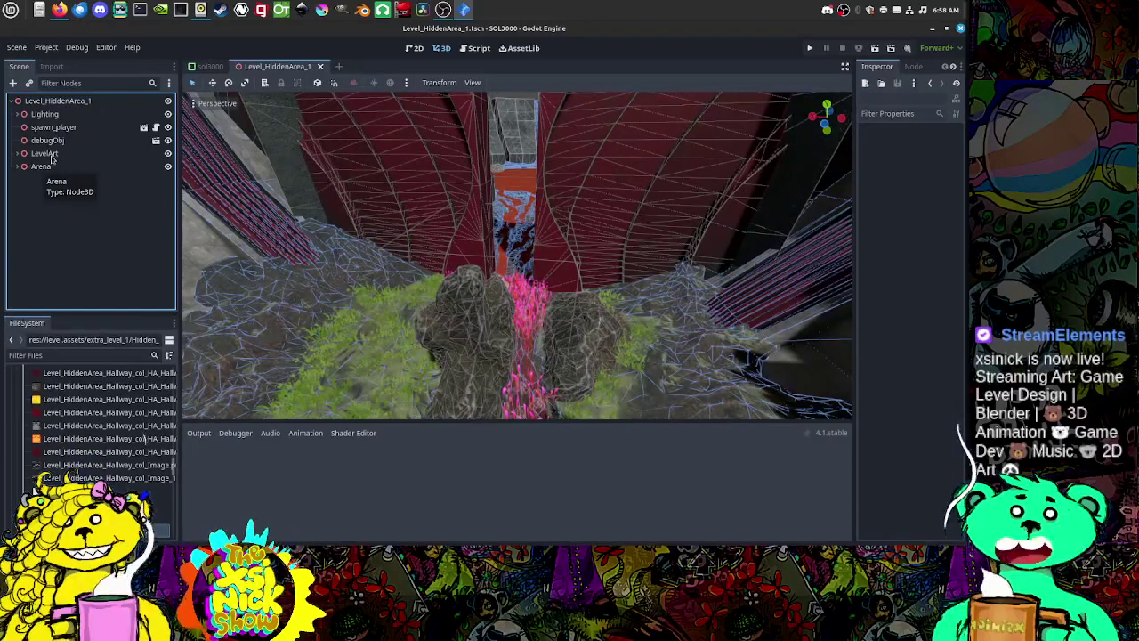
# Step: Move the Arena node into the LevelArt branch and save the scene
pyautogui.click(18, 153)
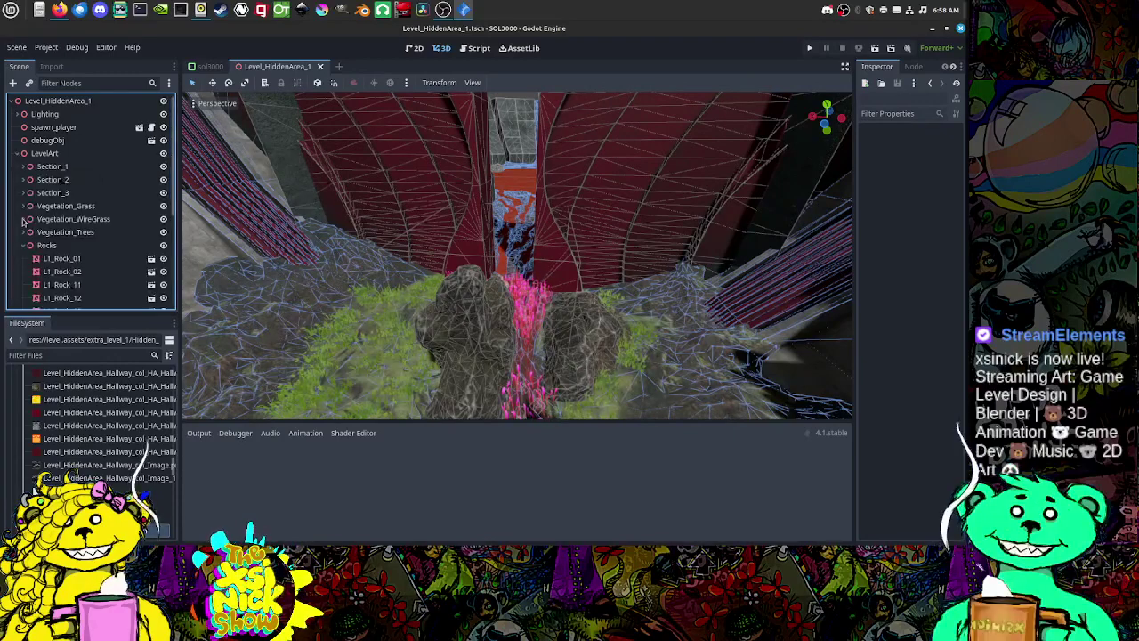
pyautogui.click(24, 245)
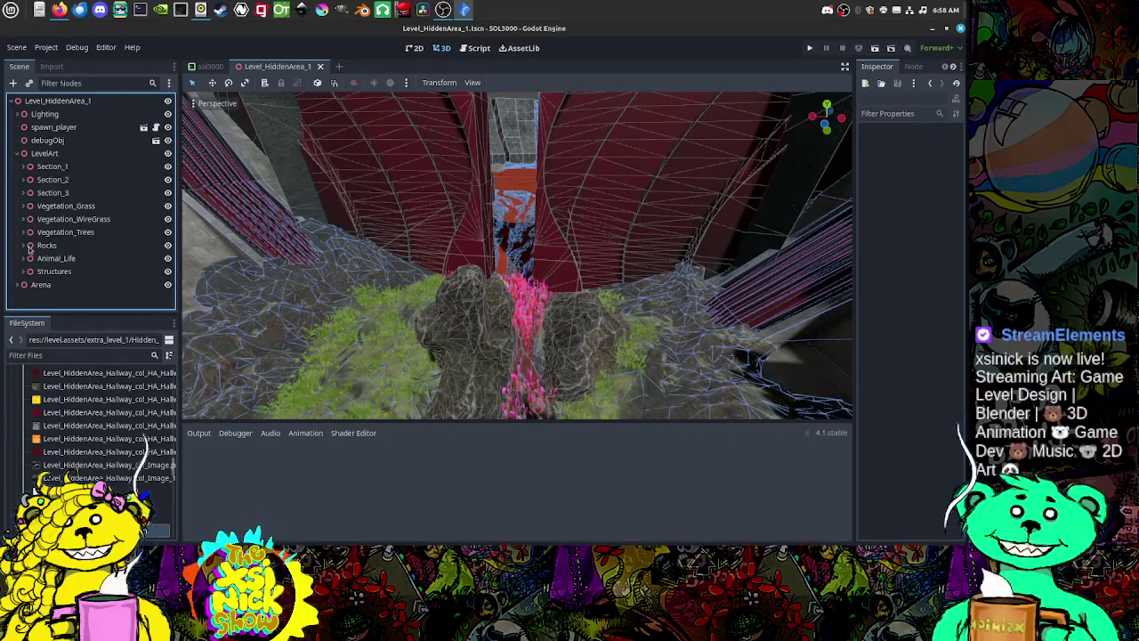
pyautogui.click(19, 153)
pyautogui.moveTo(40, 167)
pyautogui.mouseDown()
pyautogui.moveTo(59, 155)
pyautogui.moveTo(50, 157)
pyautogui.mouseUp()
pyautogui.click(19, 154)
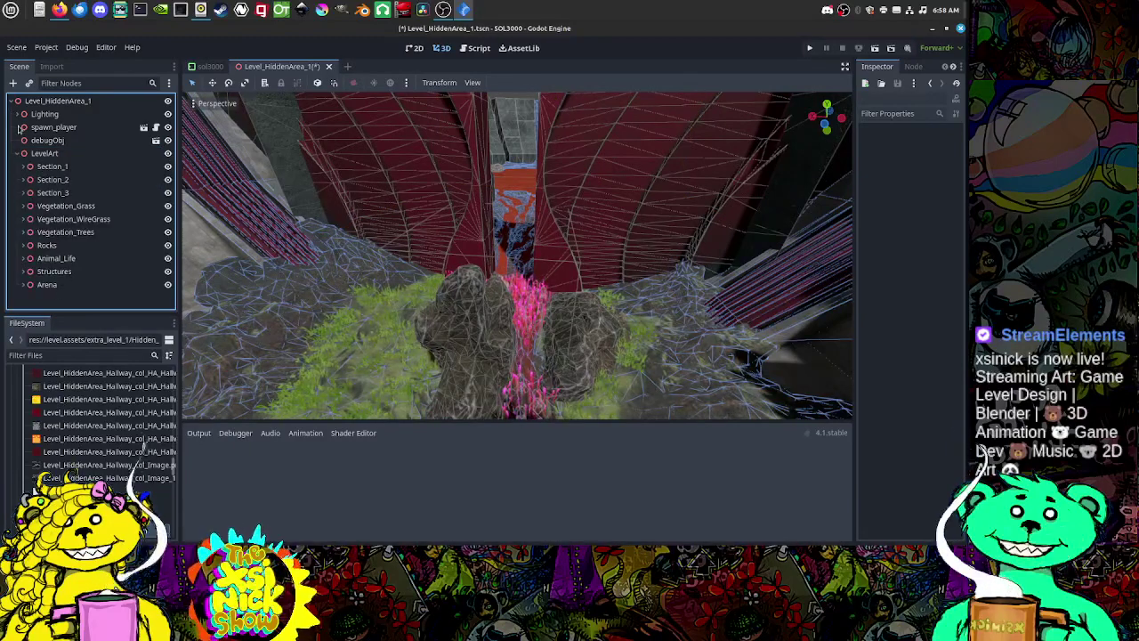
pyautogui.click(19, 154)
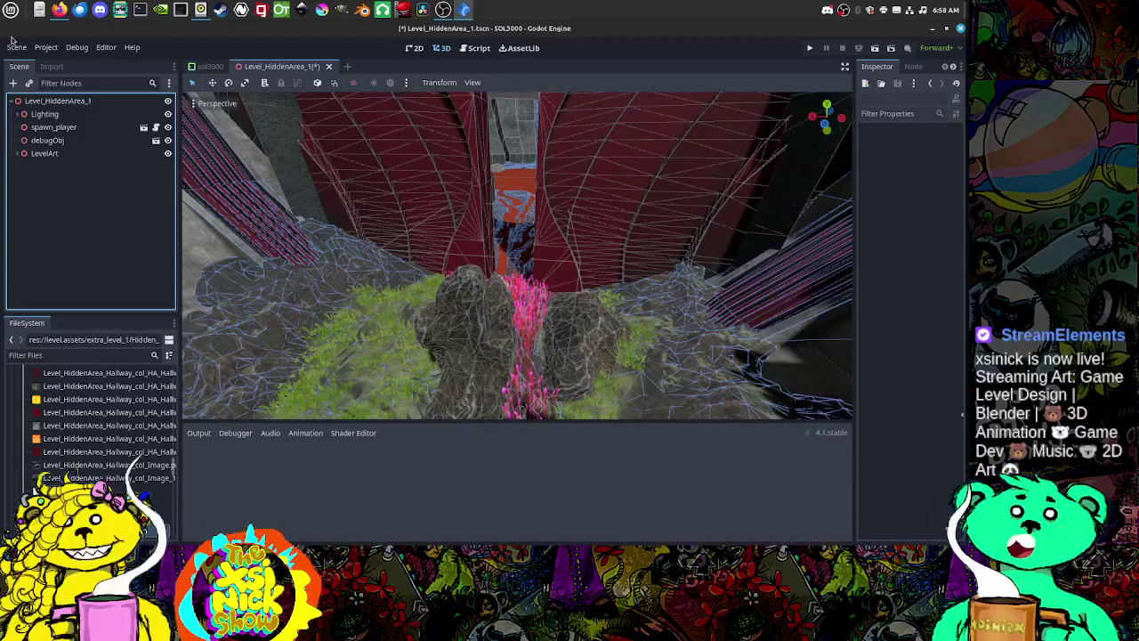
pyautogui.click(16, 47)
pyautogui.click(35, 142)
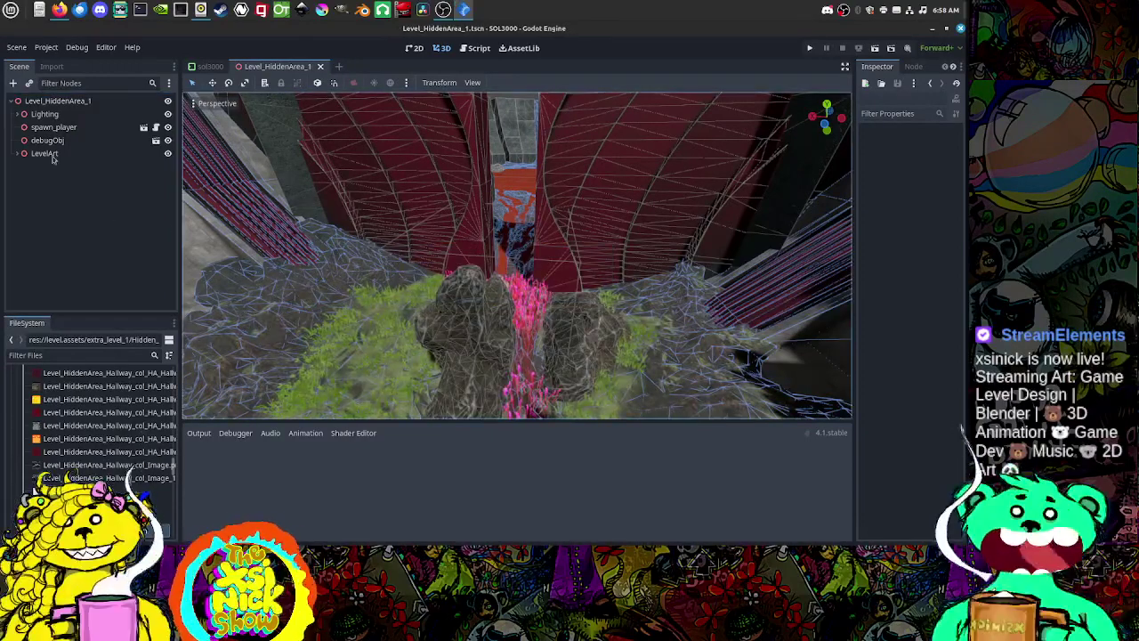
# Step: Add a Gardener node under the scene root and make the Inspector wider
pyautogui.click(12, 83)
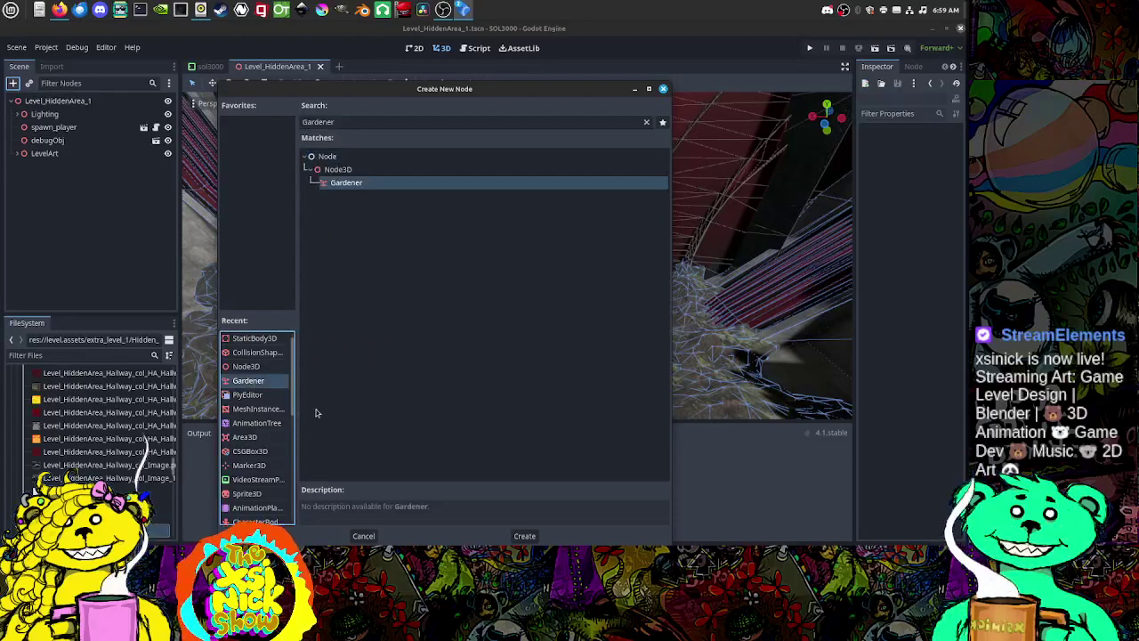
pyautogui.click(524, 535)
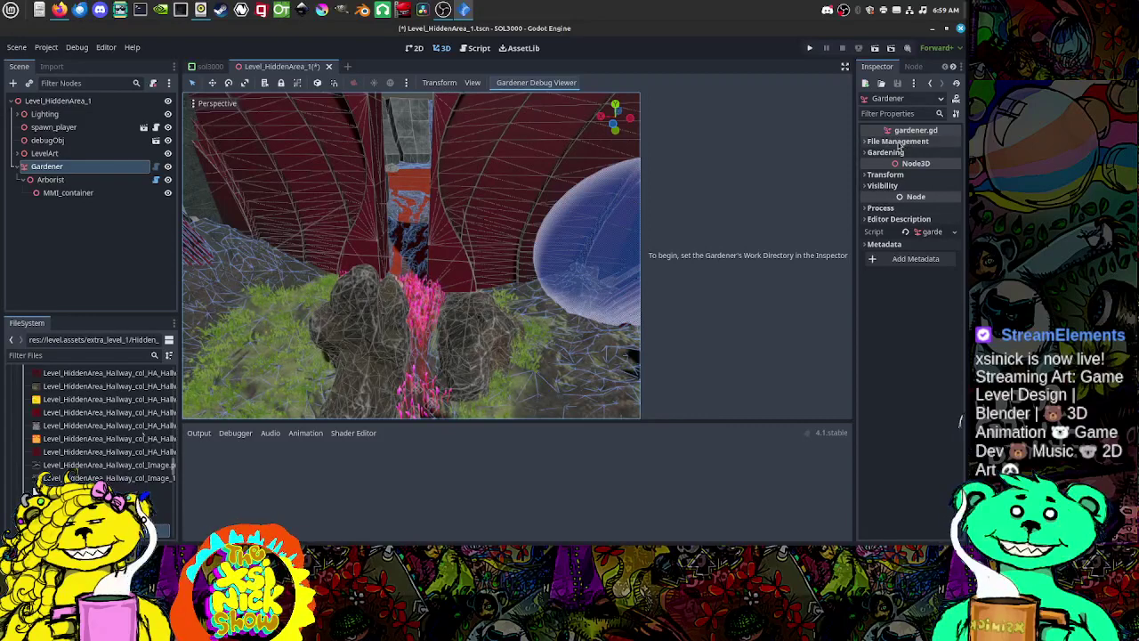
pyautogui.moveTo(853, 185); pyautogui.dragTo(815, 185)
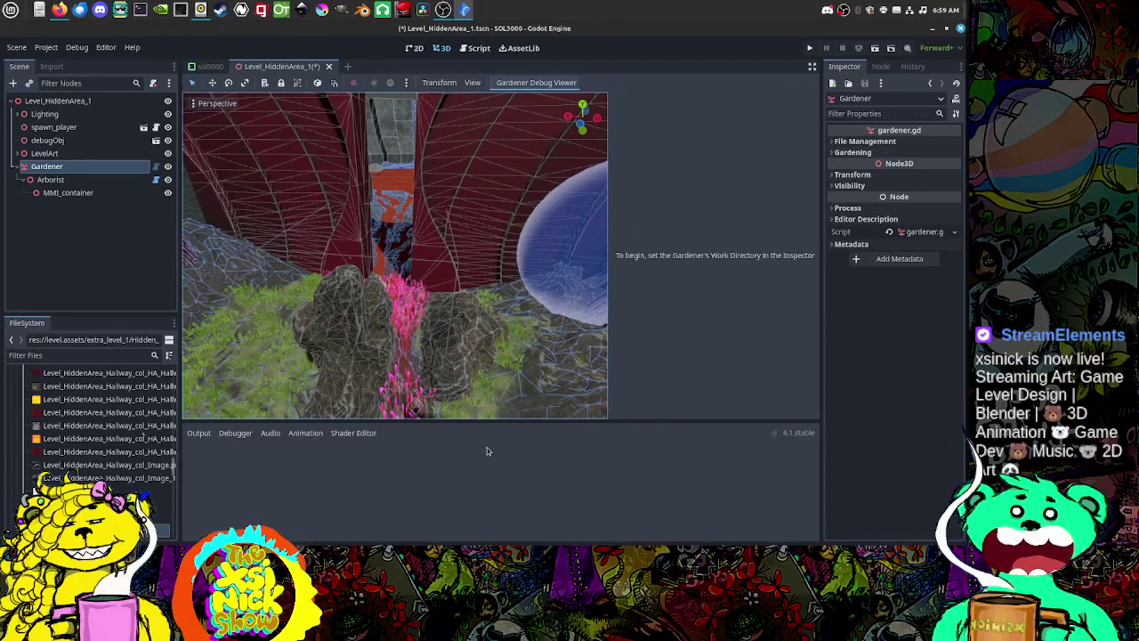
pyautogui.click(198, 433)
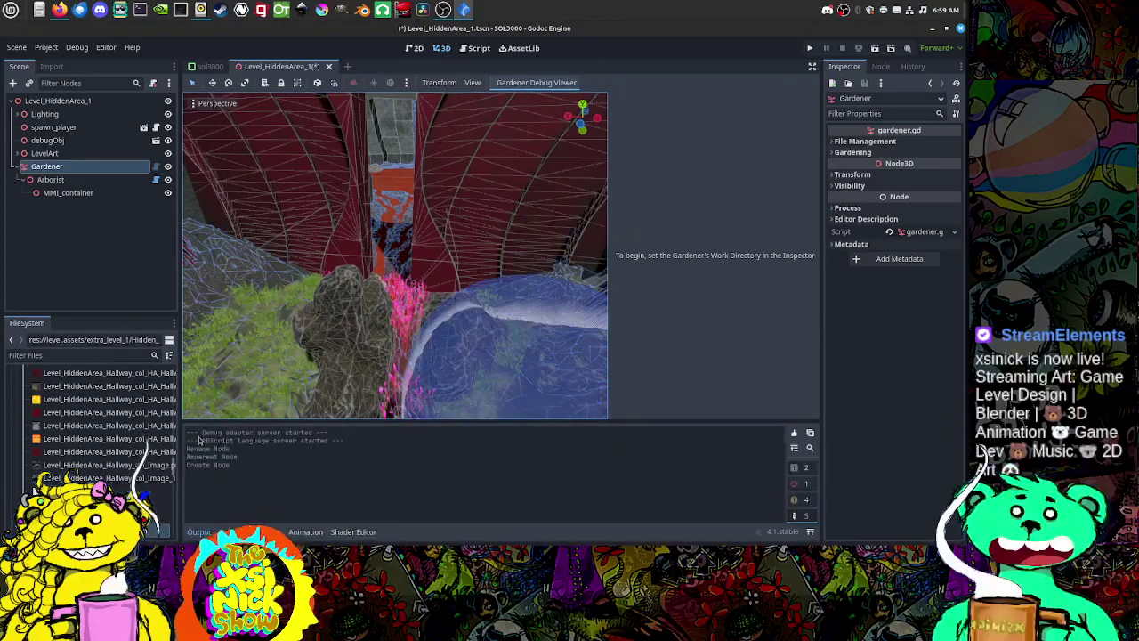
pyautogui.click(198, 531)
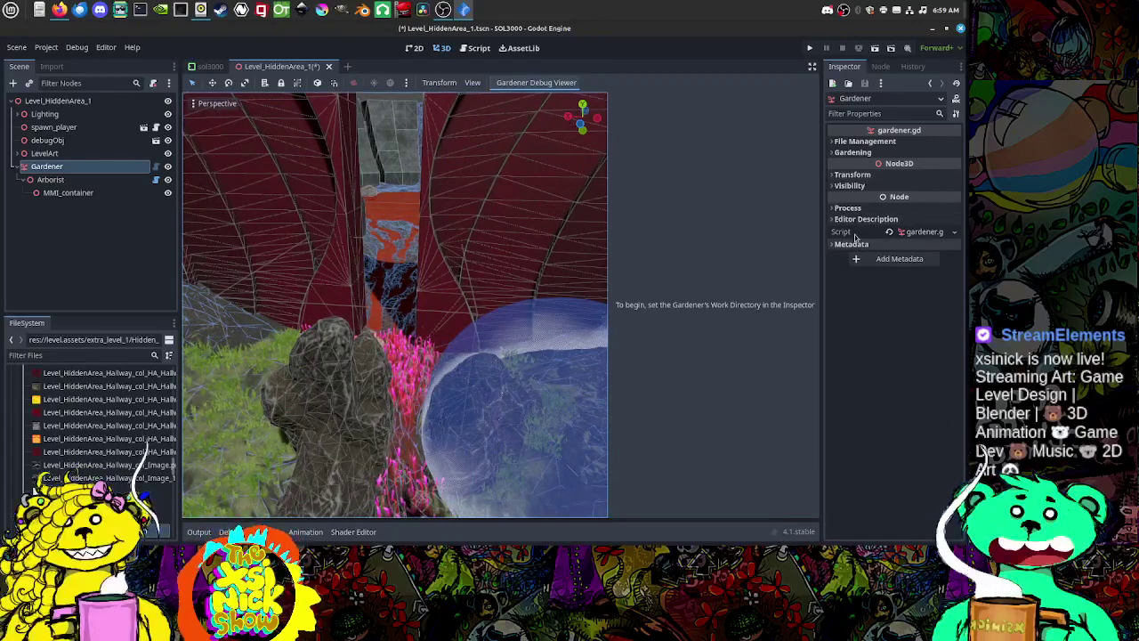
# Step: Set the Gardener's Garden Work Directory to the res://addons folder
pyautogui.click(881, 141)
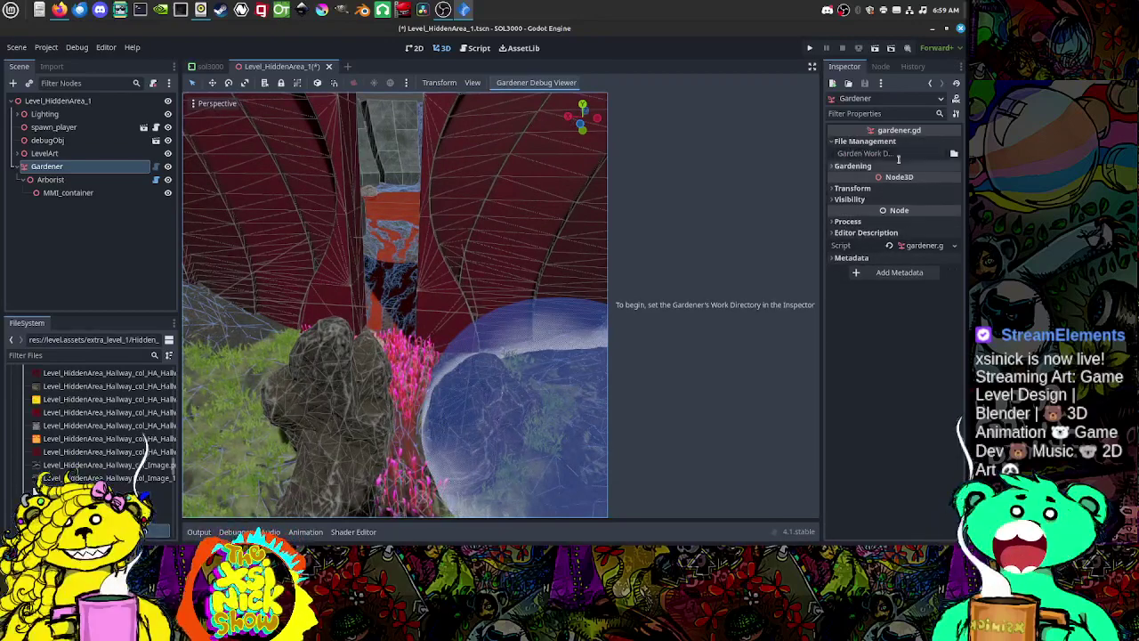
pyautogui.click(953, 154)
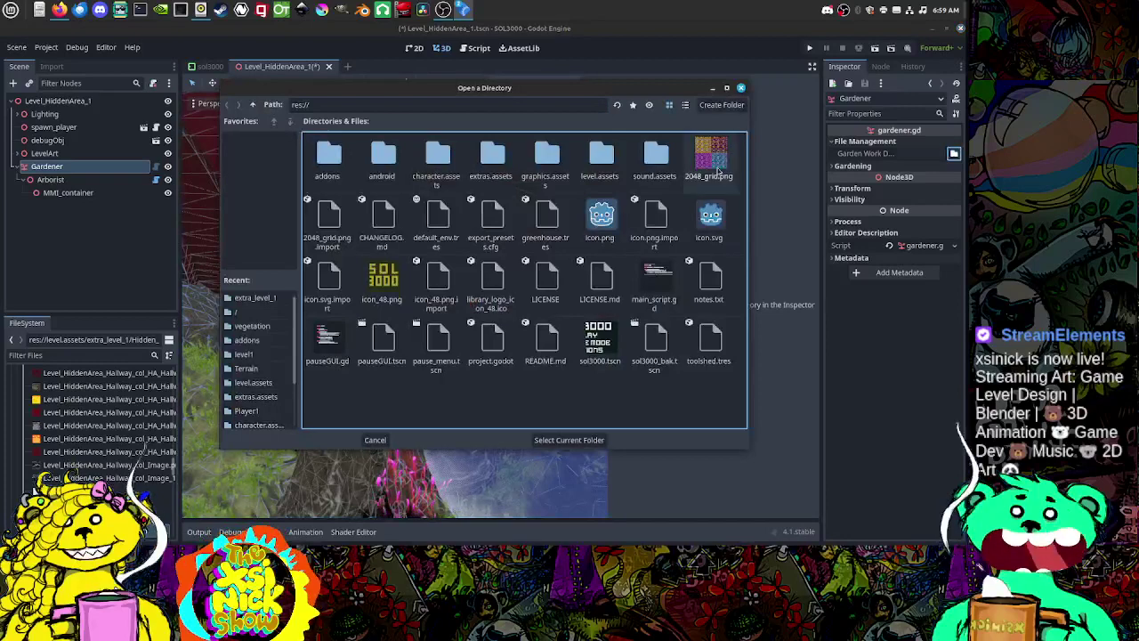
pyautogui.click(328, 169)
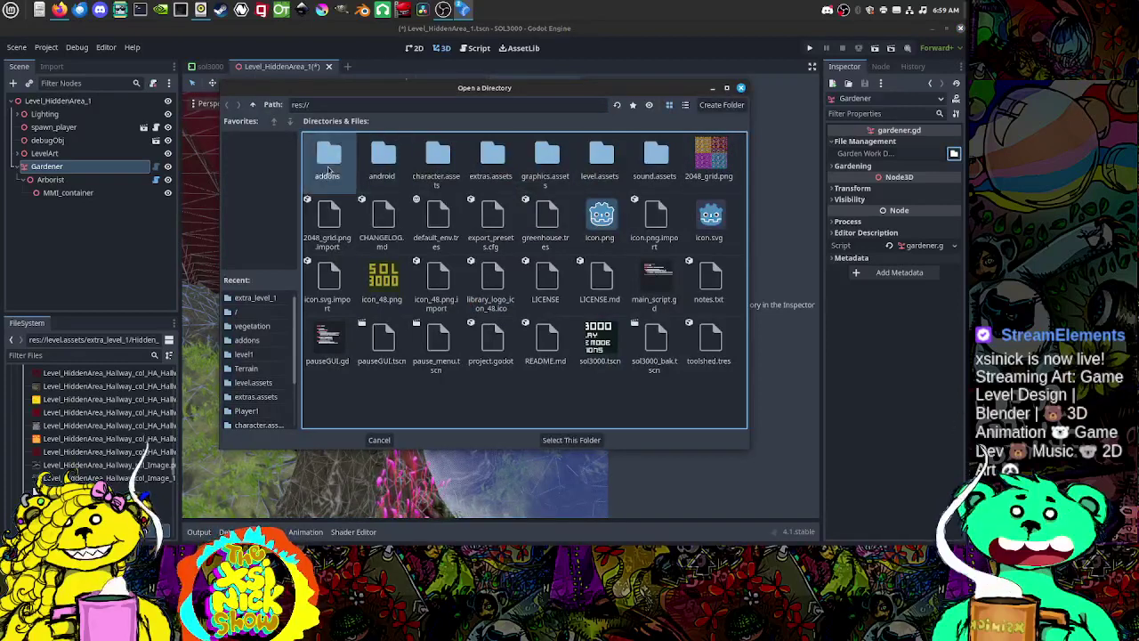
pyautogui.doubleClick(328, 169)
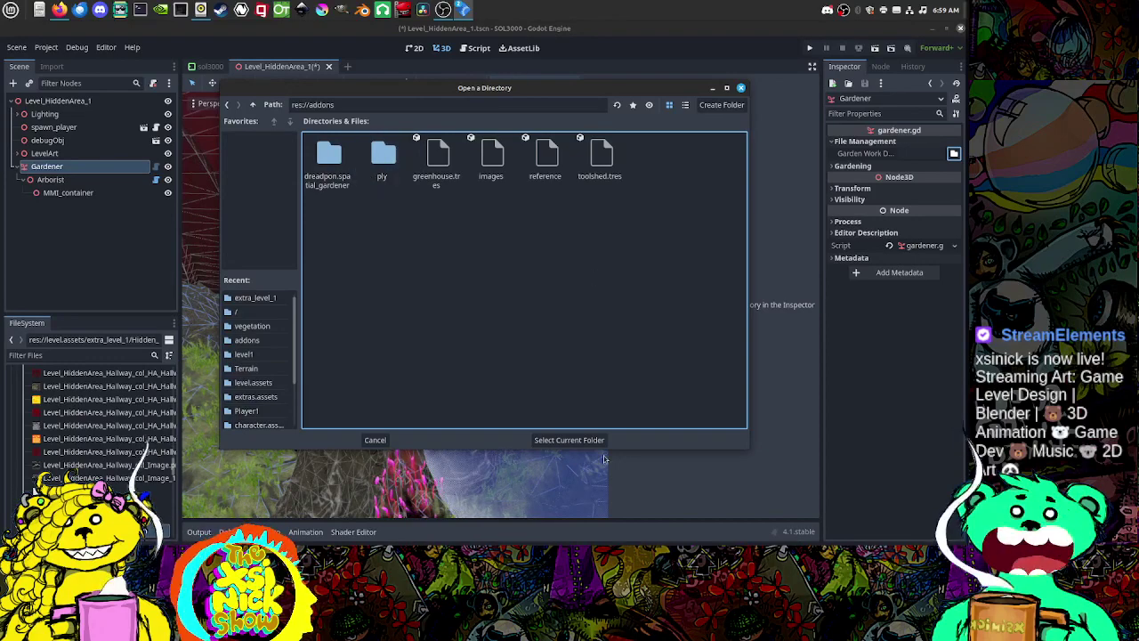
pyautogui.click(566, 439)
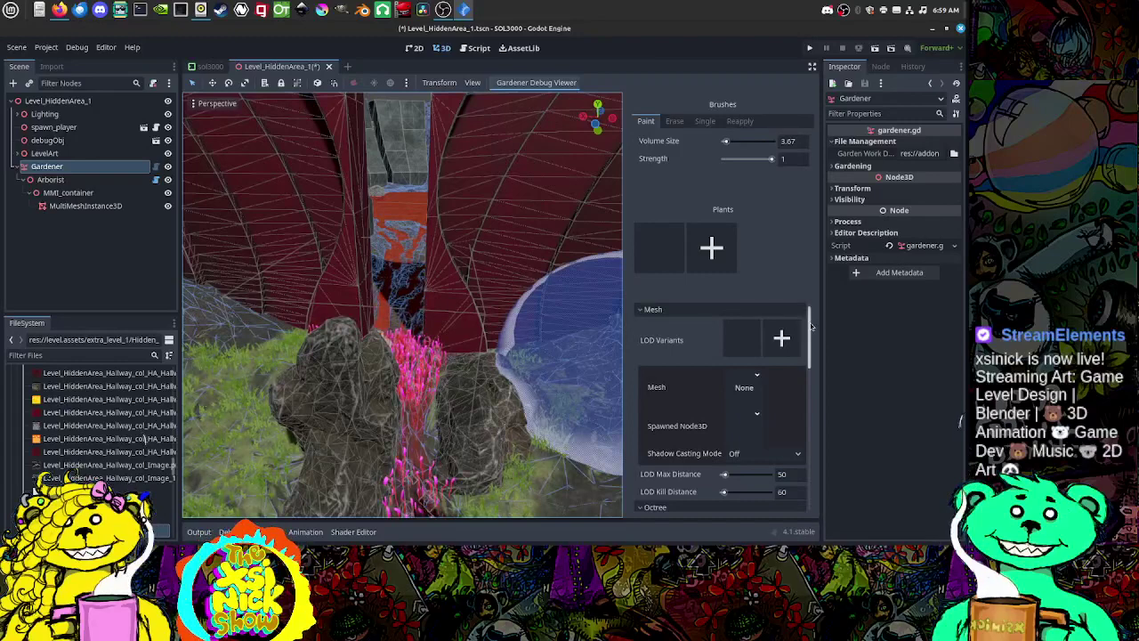
pyautogui.moveTo(811, 329)
pyautogui.mouseDown()
pyautogui.moveTo(825, 418)
pyautogui.moveTo(817, 312)
pyautogui.mouseUp()
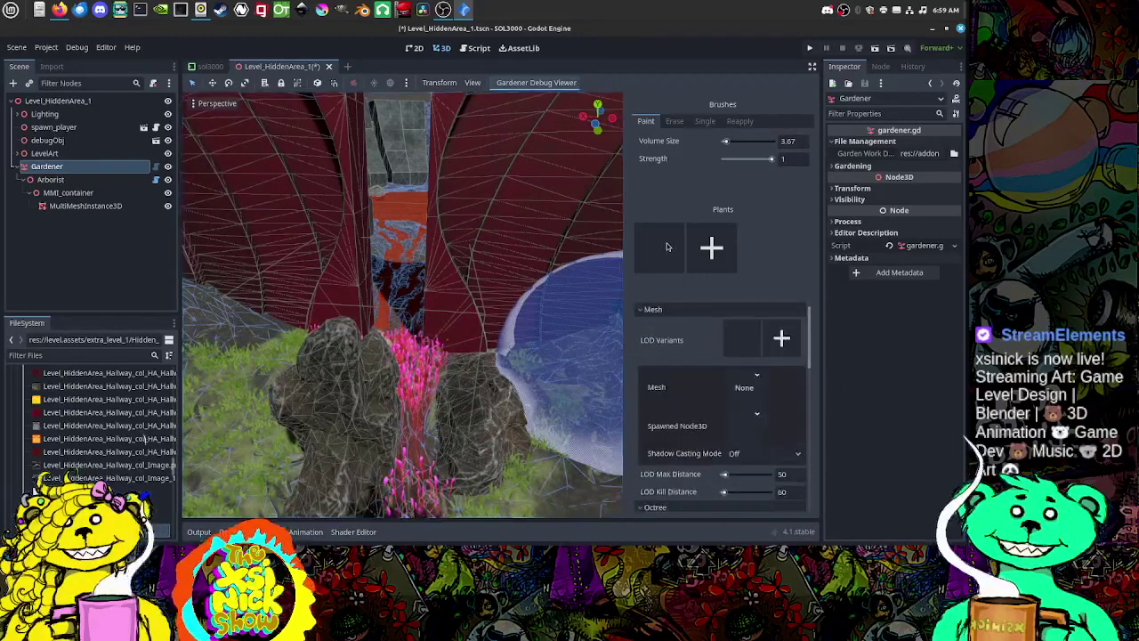
pyautogui.click(668, 246)
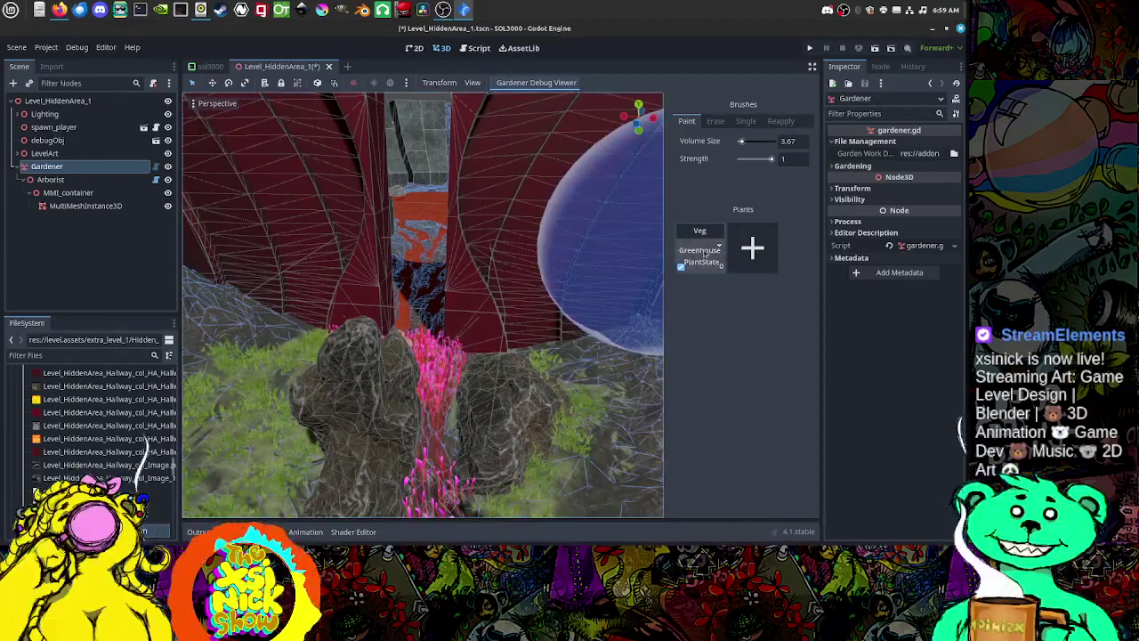
pyautogui.click(700, 256)
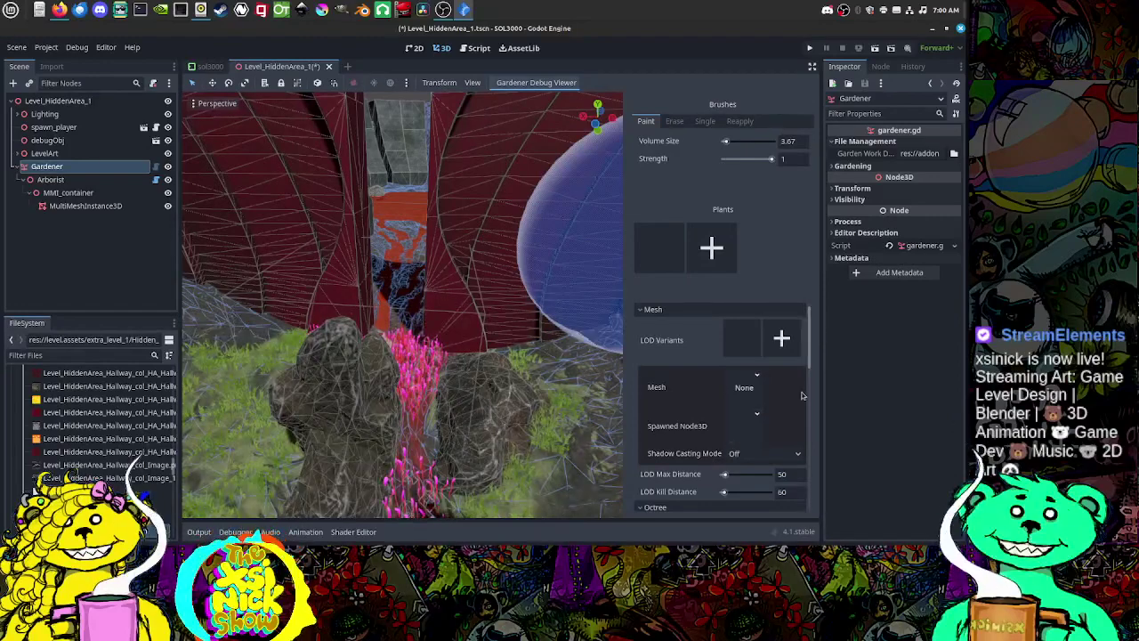
pyautogui.moveTo(811, 350); pyautogui.dragTo(805, 291)
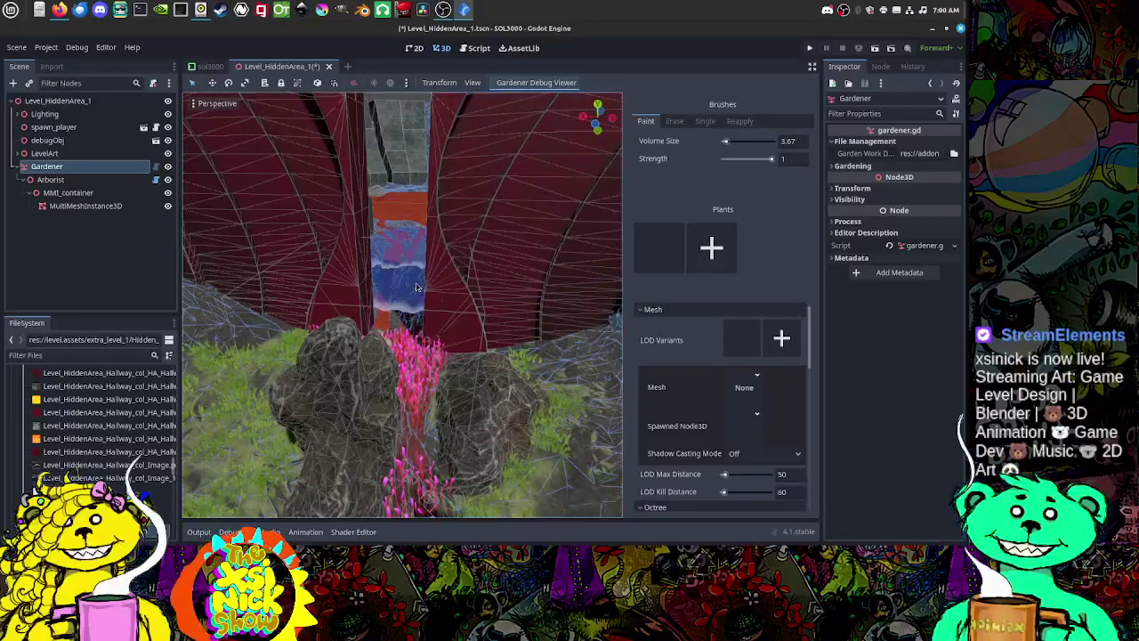
# Step: Set the Gardener's Paint brush Volume Size to 3 and bring the pink plants by the arena entrance into close view
pyautogui.moveTo(498, 293)
pyautogui.mouseDown(button='middle')
pyautogui.moveTo(529, 300)
pyautogui.moveTo(404, 346)
pyautogui.moveTo(303, 344)
pyautogui.moveTo(324, 291)
pyautogui.moveTo(491, 340)
pyautogui.moveTo(445, 318)
pyautogui.moveTo(494, 343)
pyautogui.moveTo(430, 339)
pyautogui.moveTo(368, 310)
pyautogui.mouseUp(button='middle')
pyautogui.scroll(8, 442, 322)
pyautogui.scroll(5, 367, 314)
pyautogui.scroll(-2, 367, 313)
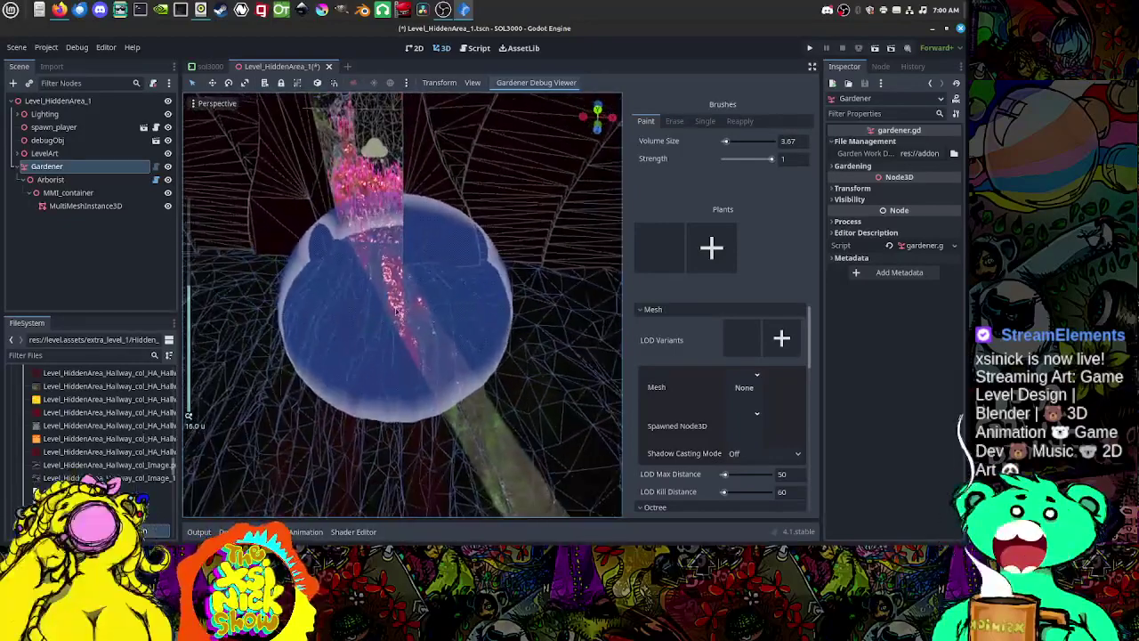
pyautogui.click(789, 141)
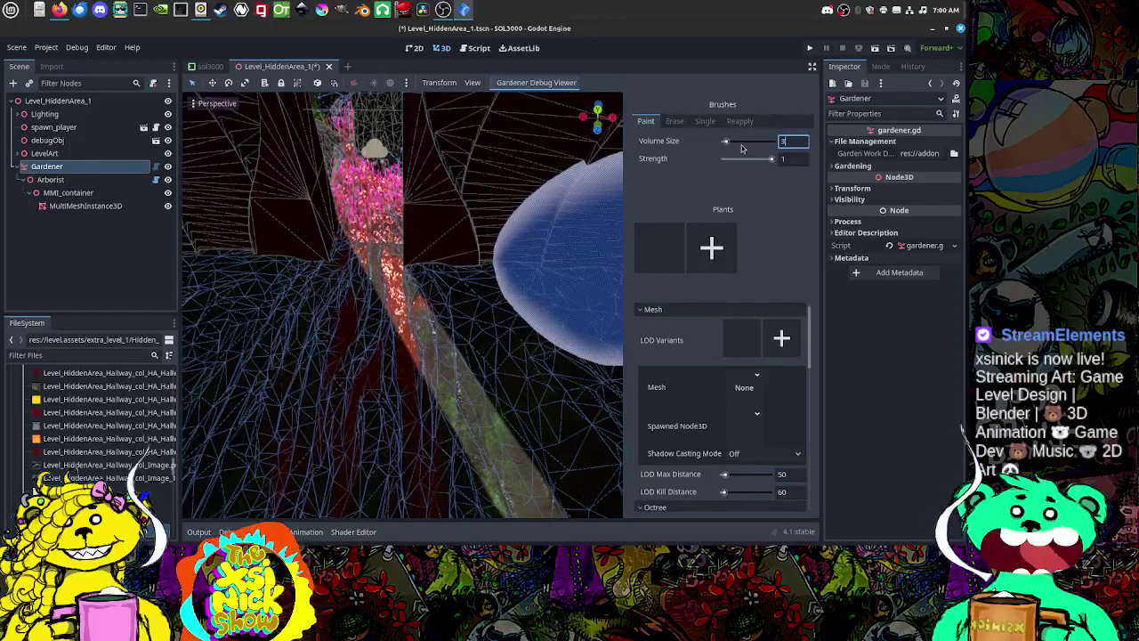
pyautogui.press('Return')
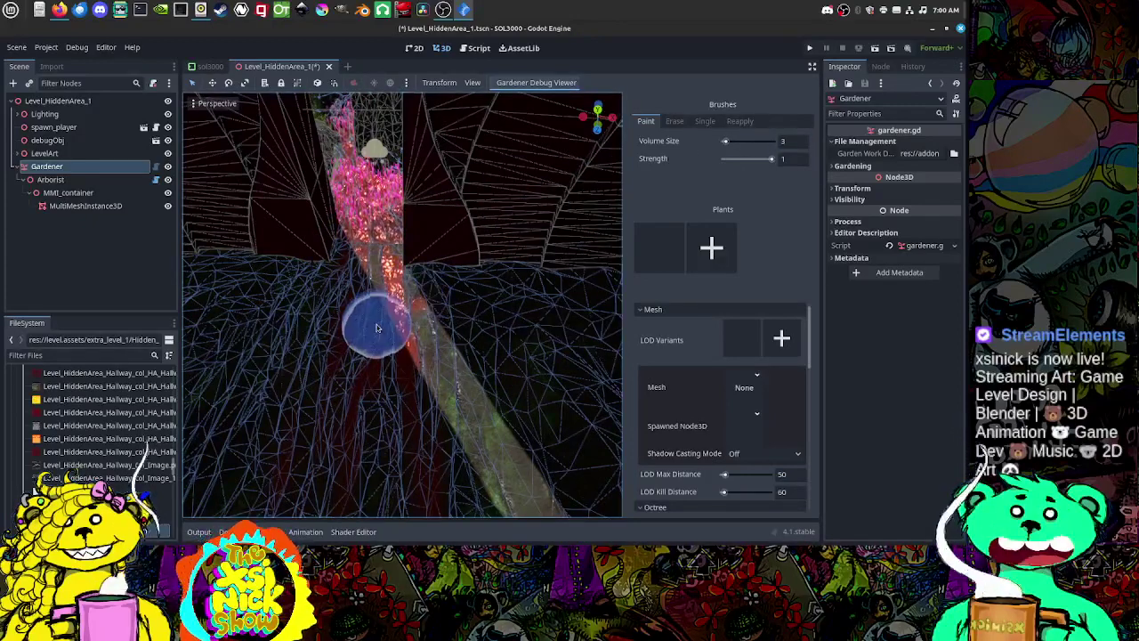
# Step: Try painting the current plant on the dark hallway floor and undo the placement
pyautogui.keyDown('shift'); pyautogui.moveTo(401, 323); pyautogui.dragTo(447, 224, button='middle'); pyautogui.keyUp('shift')
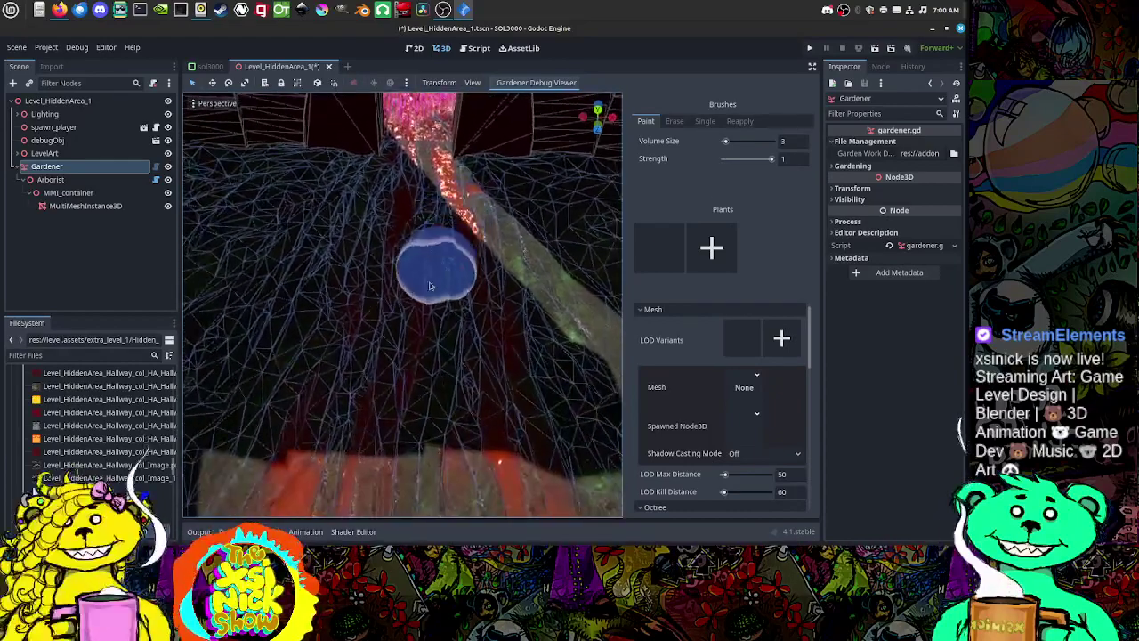
pyautogui.click(392, 322)
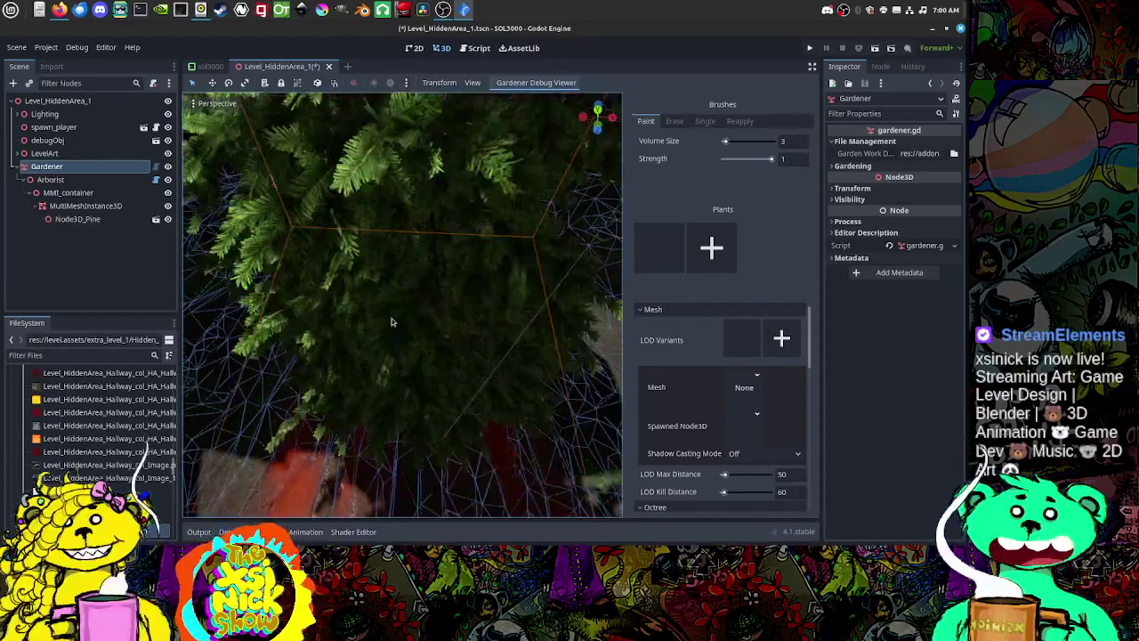
pyautogui.click(392, 322)
pyautogui.scroll(-3, 434, 307)
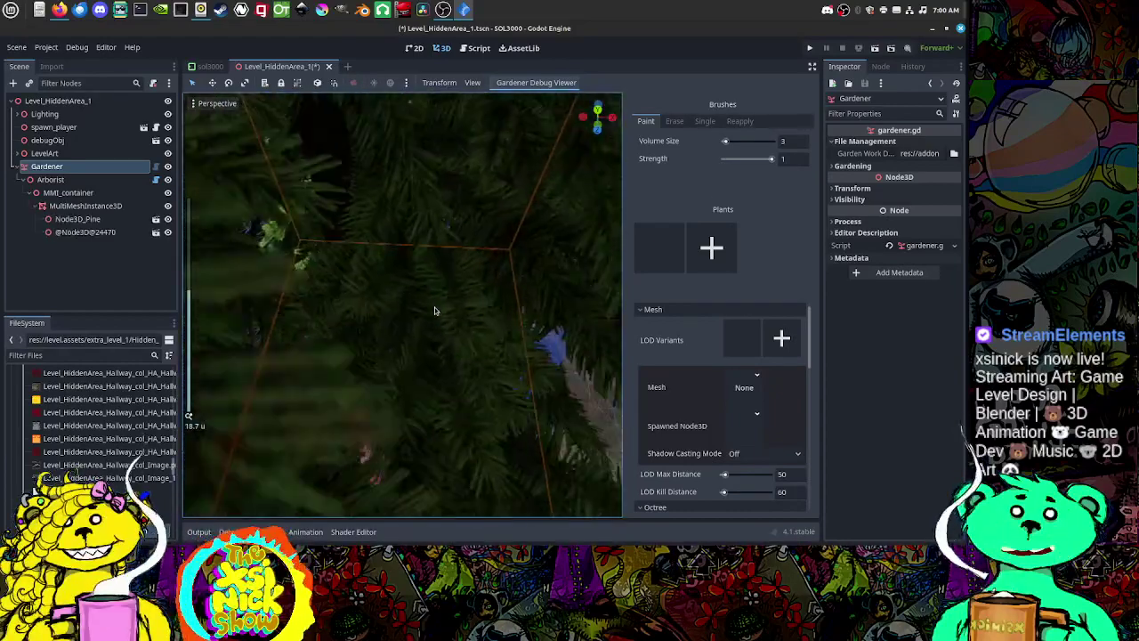
pyautogui.hotkey('ctrl', 'z')
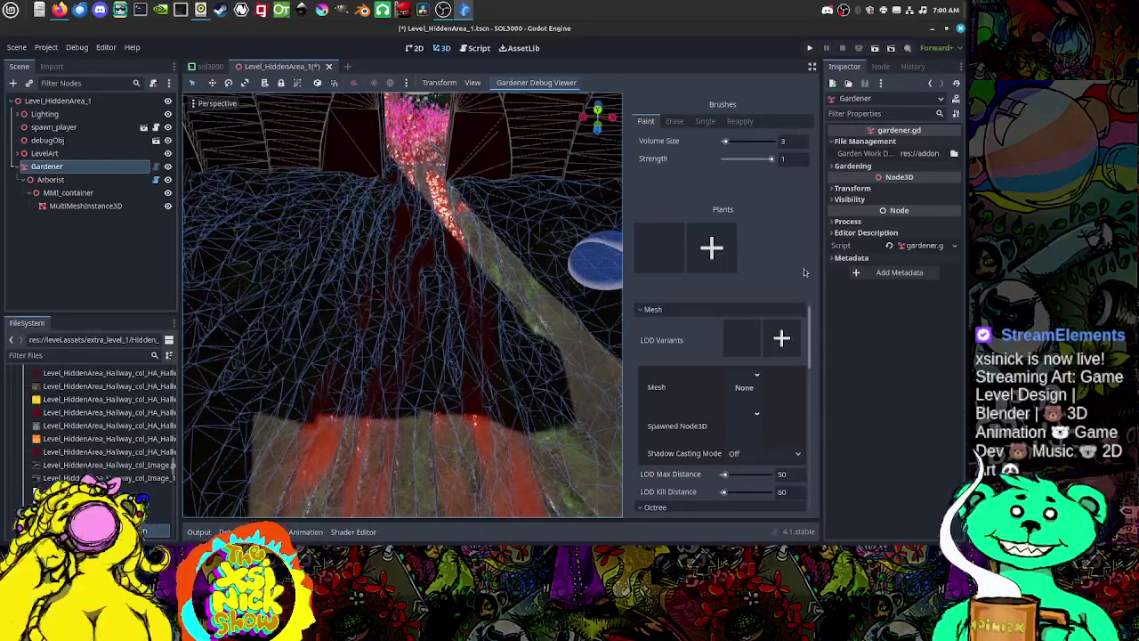
# Step: Add an extra plant slot beside Veg, delete it again, and reselect the Veg plant
pyautogui.click(710, 254)
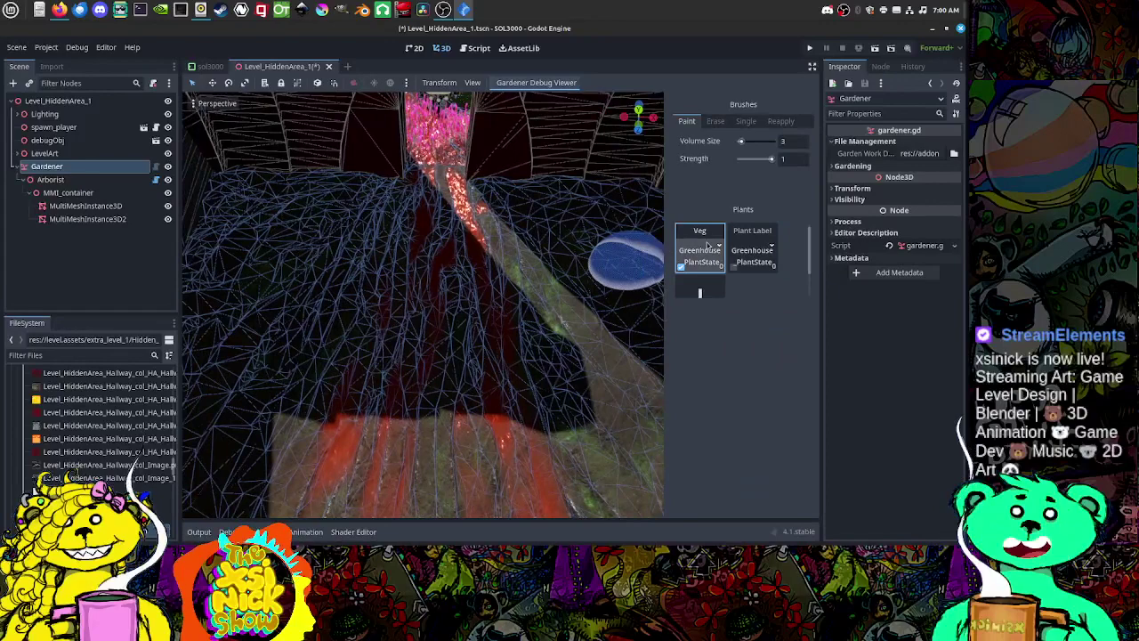
pyautogui.click(755, 256)
pyautogui.click(707, 257)
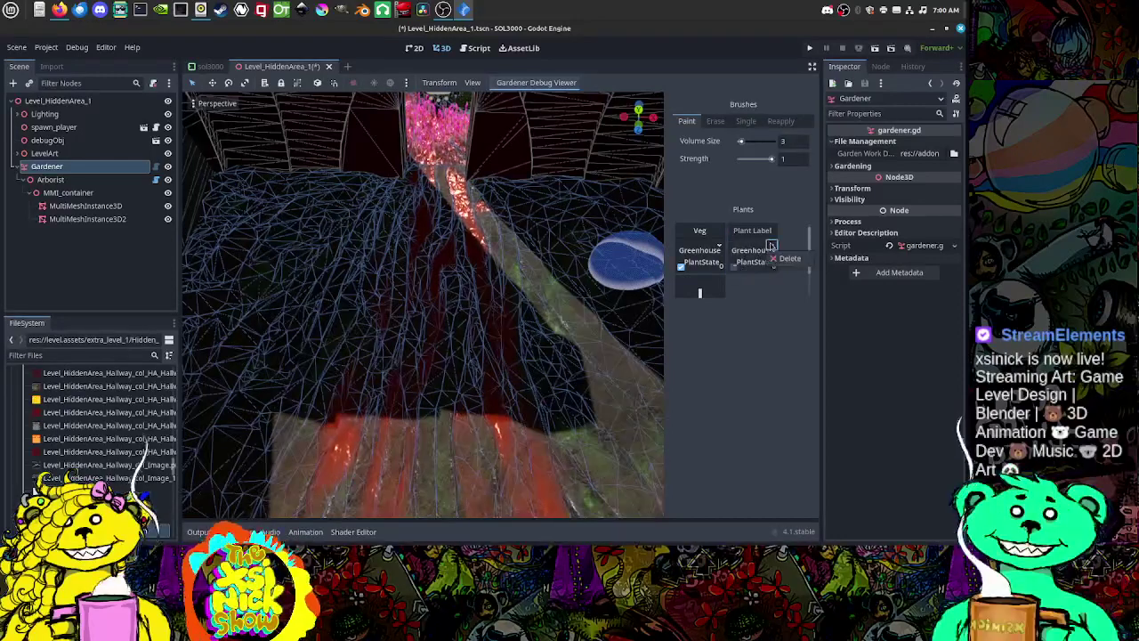
pyautogui.click(770, 245)
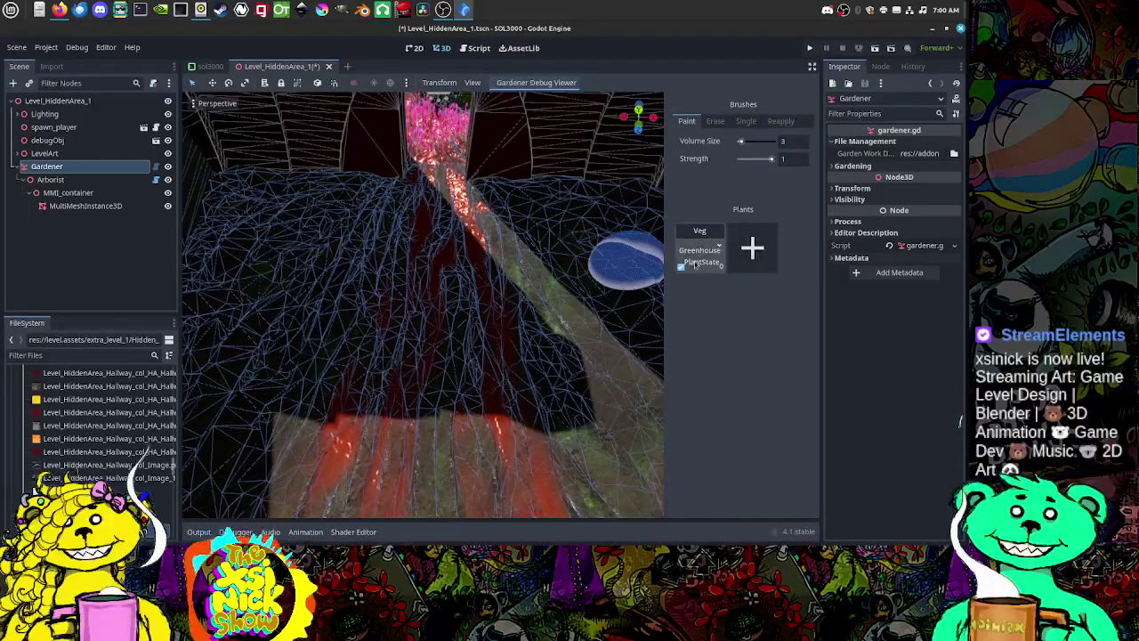
pyautogui.click(702, 256)
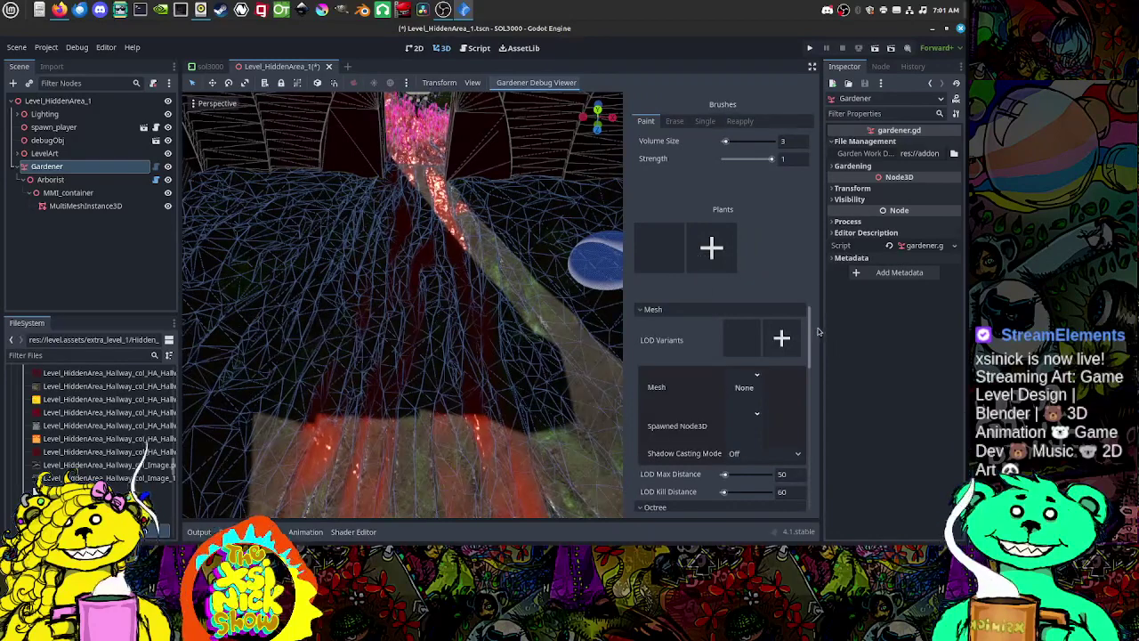
# Step: Set the Spawned Node3D of the Veg plant's LOD variant to veg_wirevine_grass.tscn from res://level.assets/vegetation
pyautogui.scroll(-2, 808, 331)
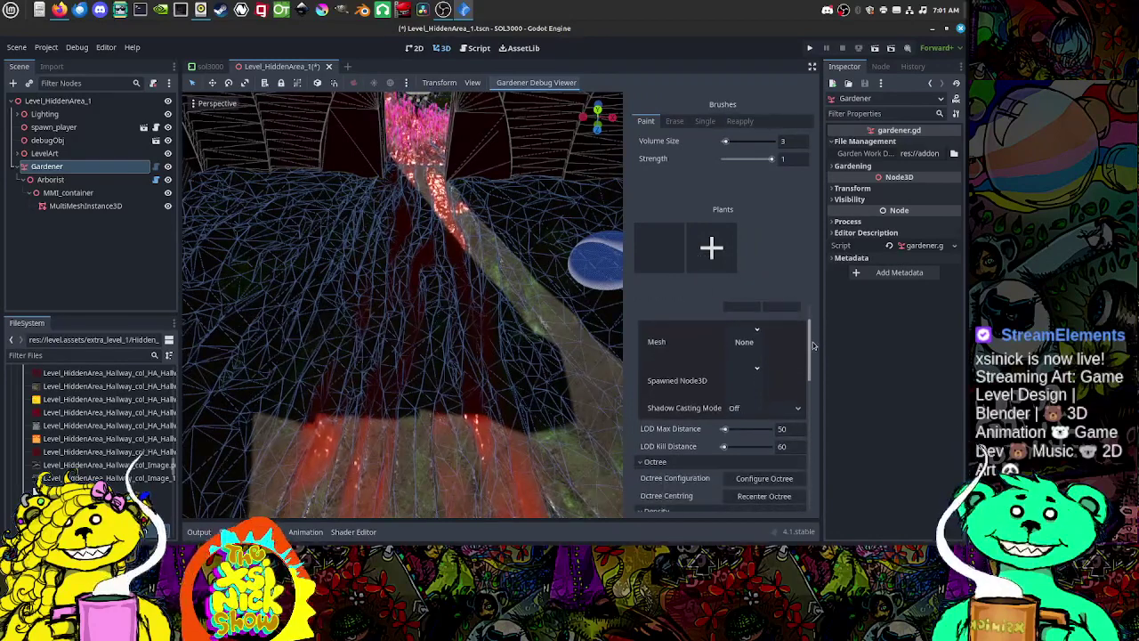
pyautogui.scroll(2, 812, 332)
pyautogui.click(748, 337)
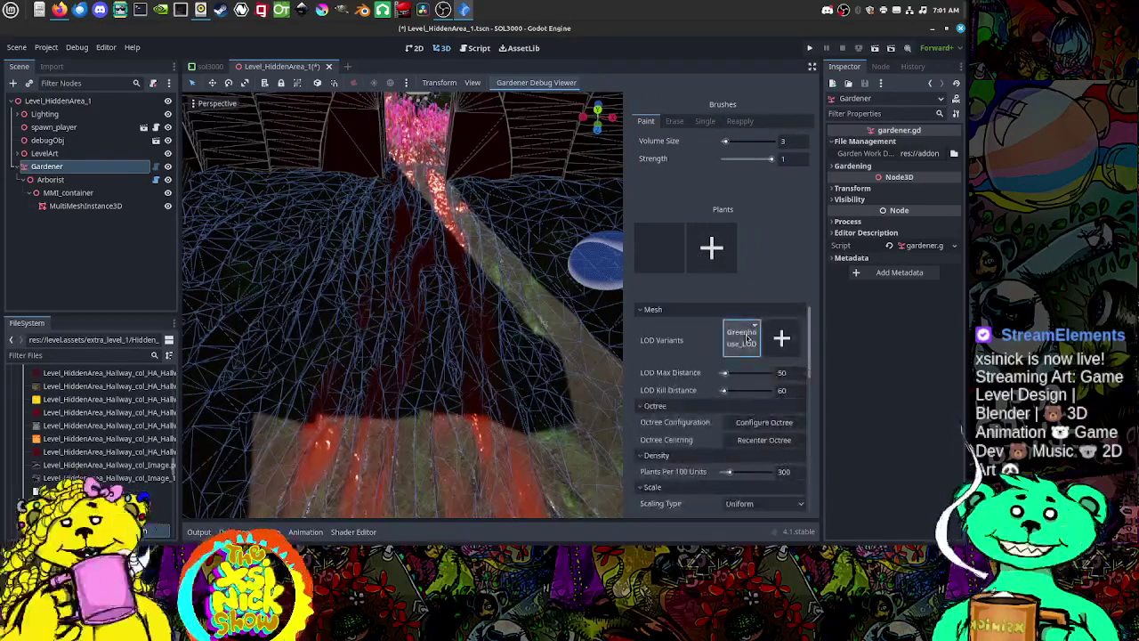
pyautogui.click(750, 339)
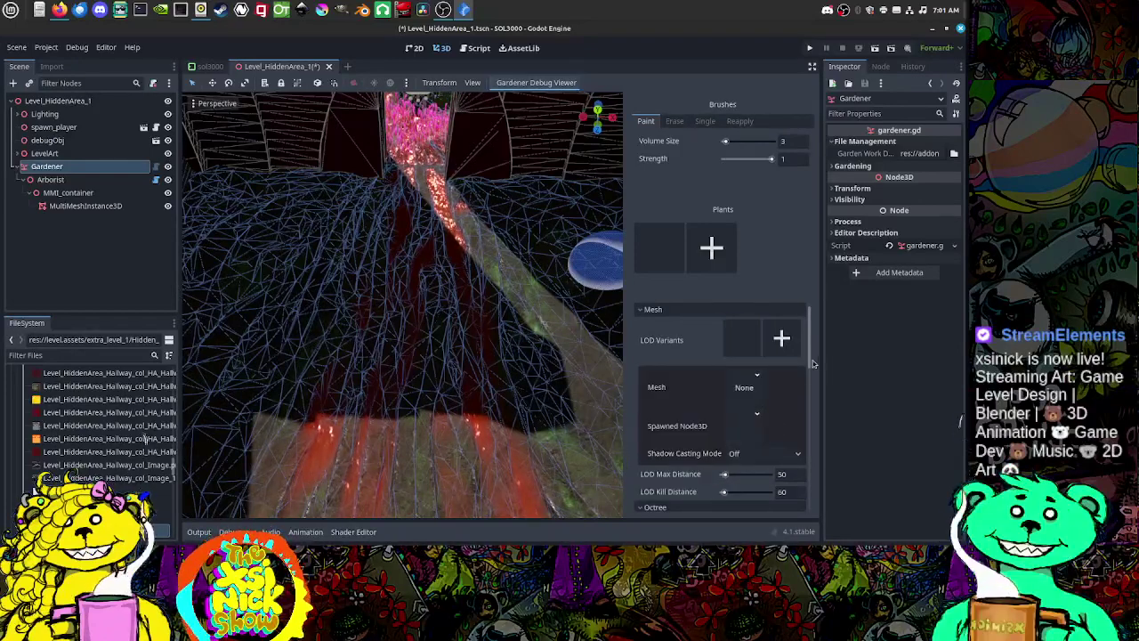
pyautogui.scroll(-2, 805, 366)
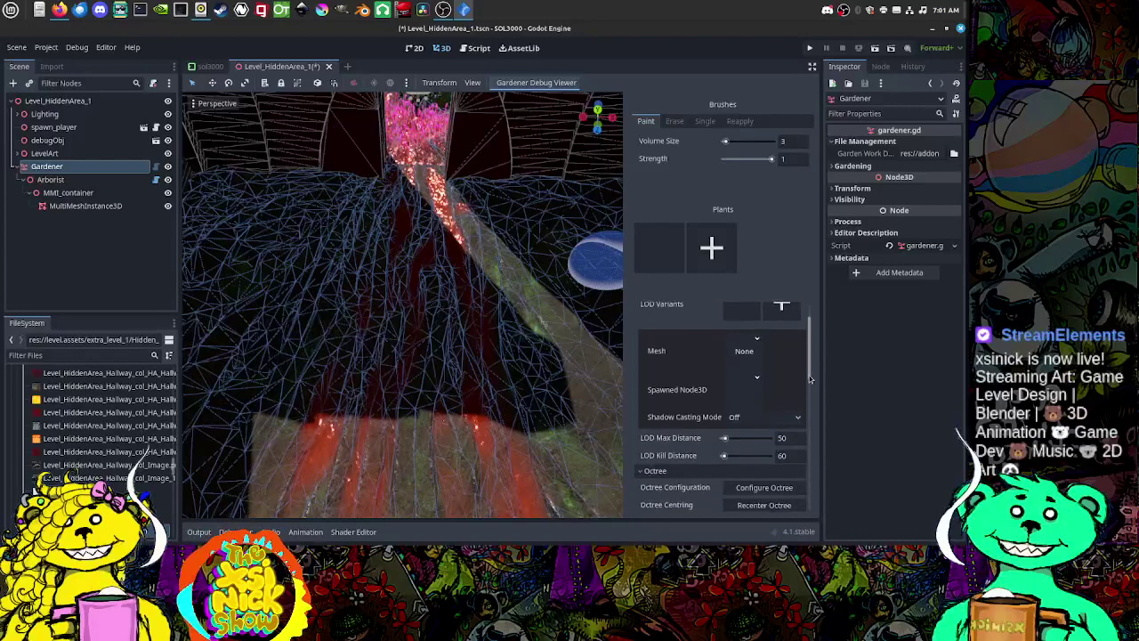
pyautogui.click(745, 374)
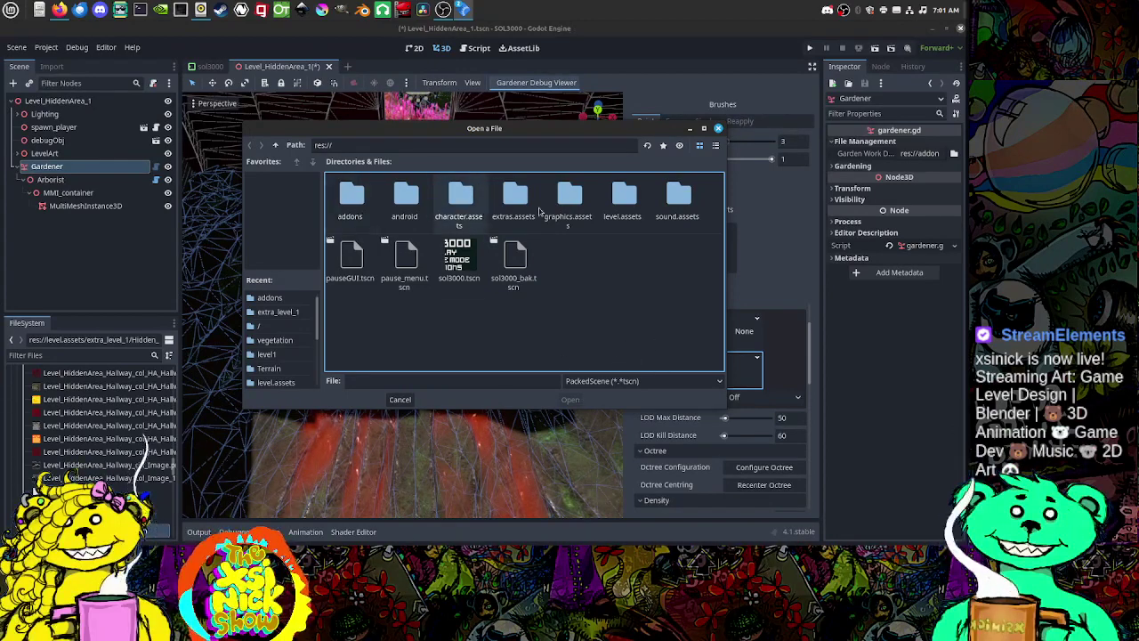
pyautogui.doubleClick(625, 203)
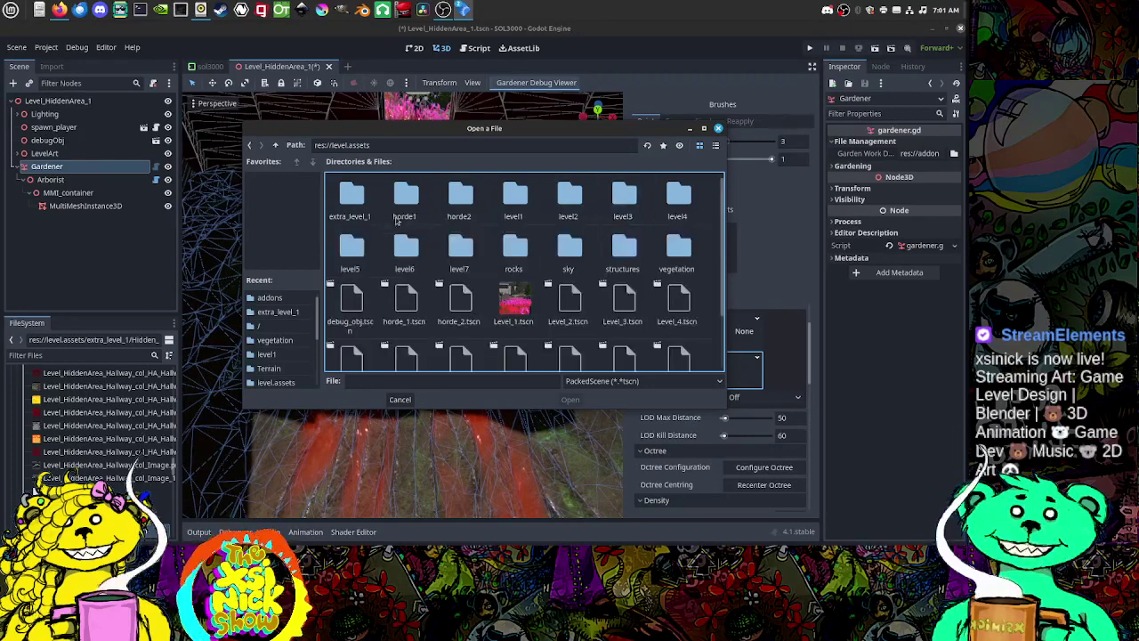
pyautogui.doubleClick(679, 253)
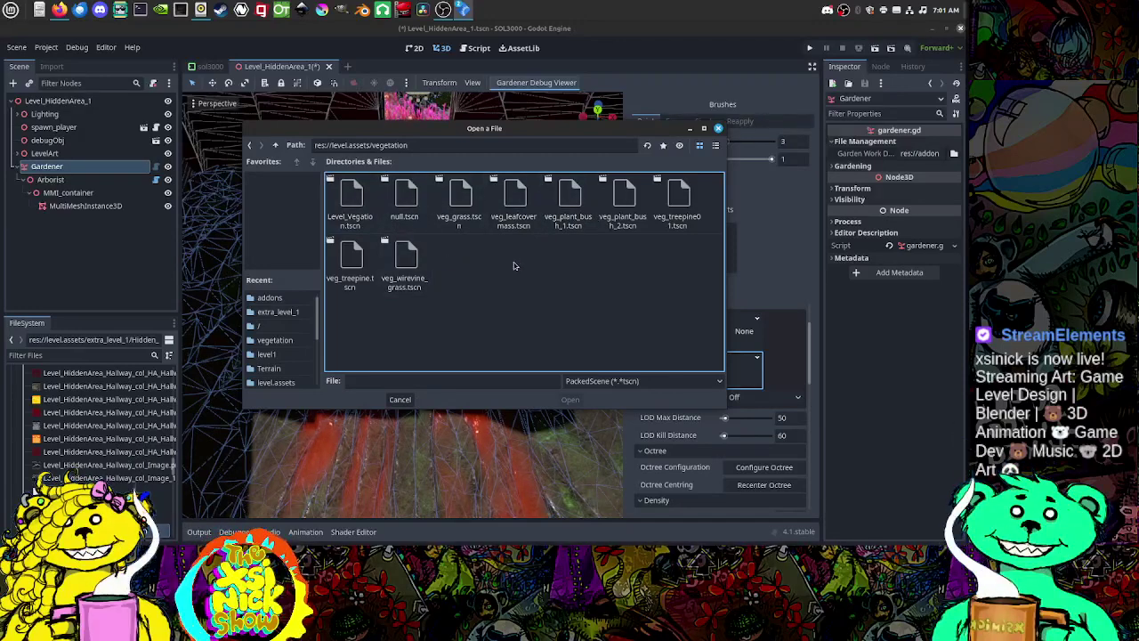
pyautogui.click(401, 257)
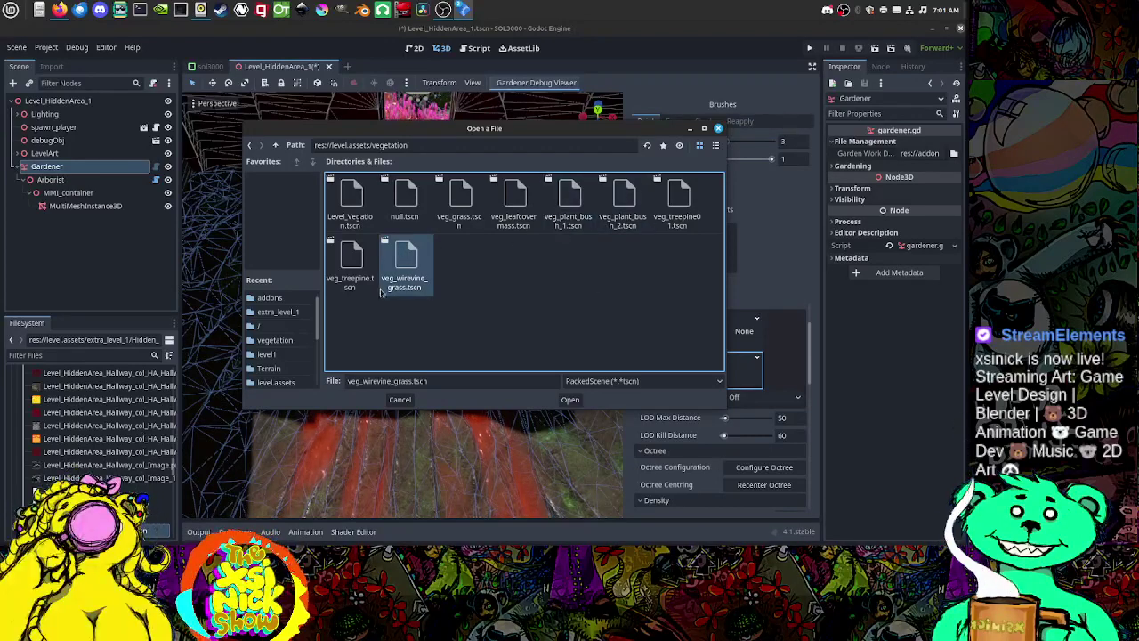
pyautogui.click(571, 401)
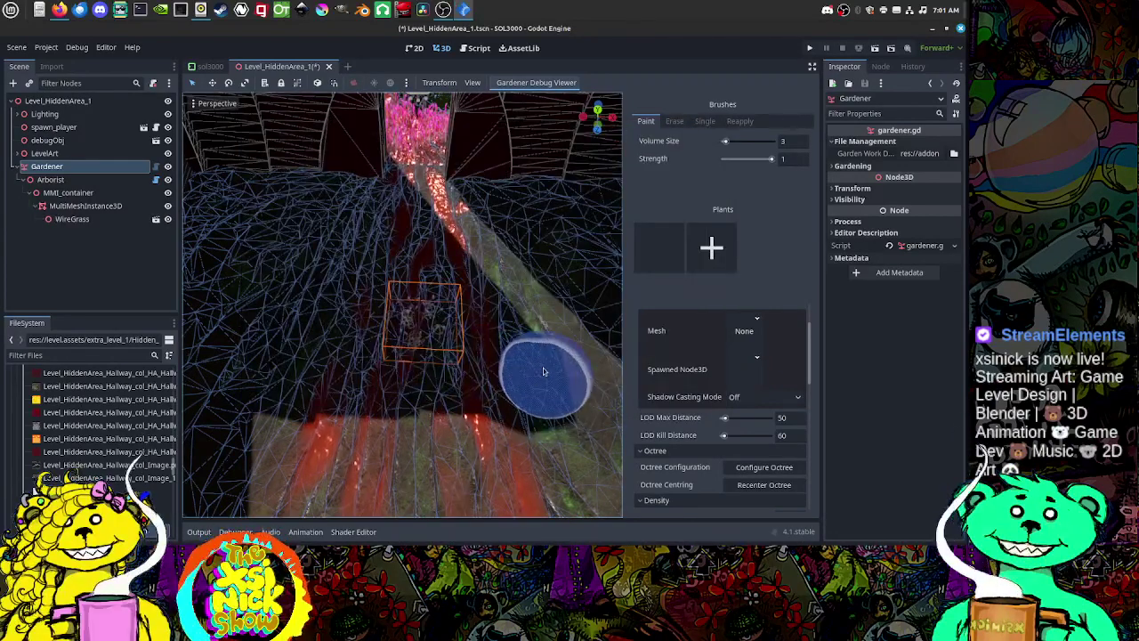
# Step: Paint wire grass along the hallway path leading up to the arena entrance
pyautogui.moveTo(543, 368)
pyautogui.mouseDown(button='middle')
pyautogui.moveTo(567, 307)
pyautogui.moveTo(564, 343)
pyautogui.moveTo(441, 365)
pyautogui.moveTo(490, 388)
pyautogui.mouseUp(button='middle')
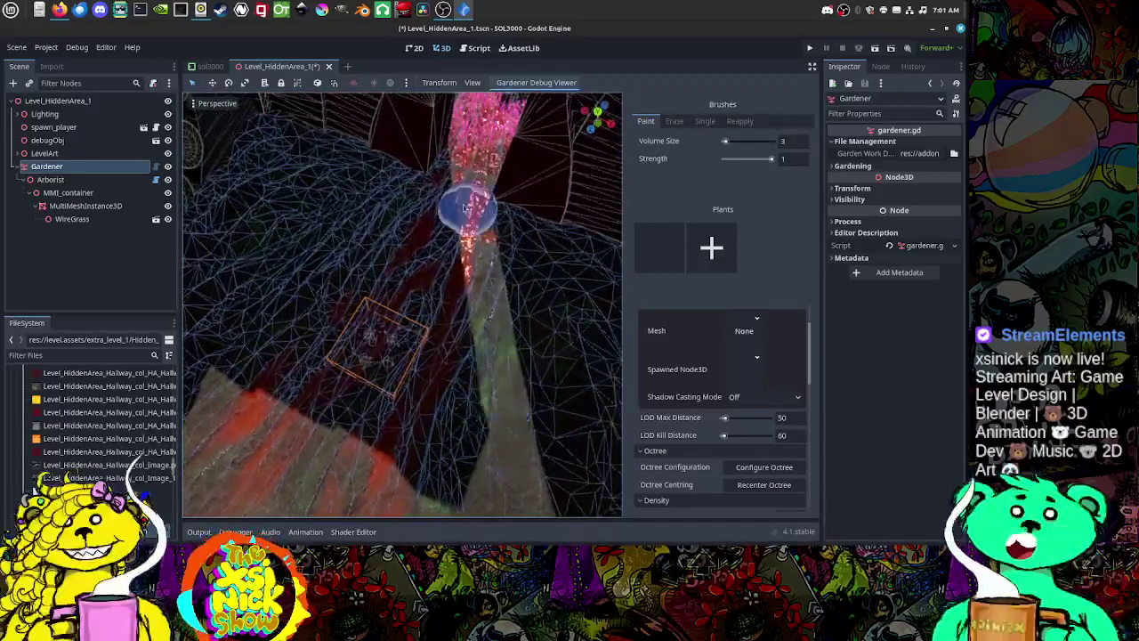
pyautogui.scroll(6, 463, 210)
pyautogui.moveTo(523, 251)
pyautogui.mouseDown(button='middle')
pyautogui.moveTo(463, 279)
pyautogui.moveTo(222, 227)
pyautogui.mouseUp(button='middle')
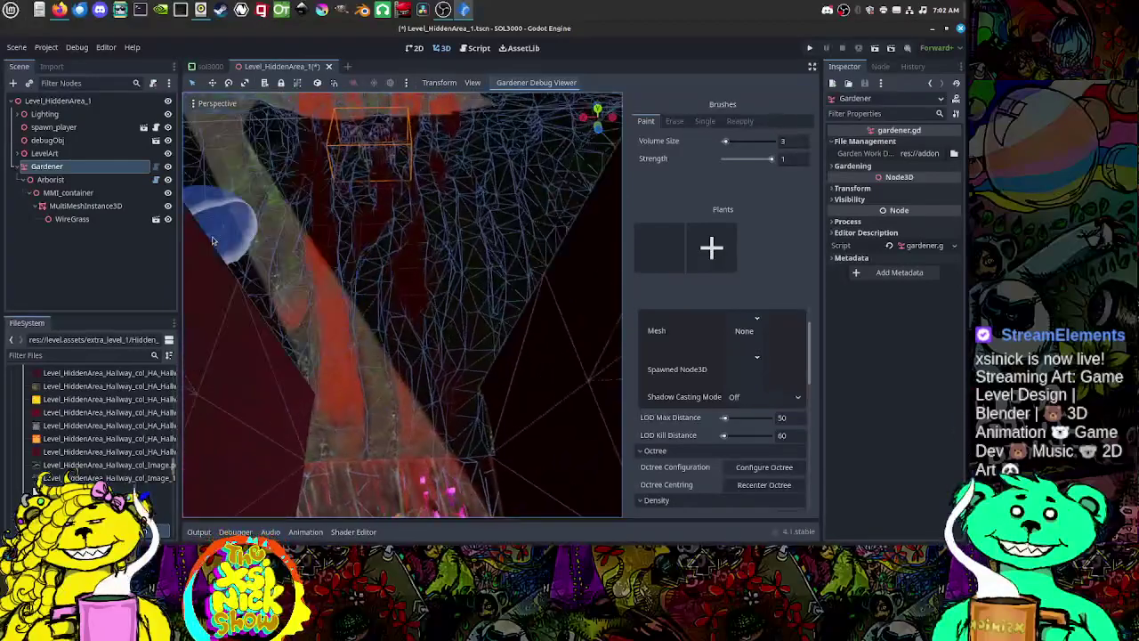
pyautogui.moveTo(386, 300); pyautogui.dragTo(397, 277, button='middle')
pyautogui.moveTo(432, 333)
pyautogui.mouseDown()
pyautogui.moveTo(375, 350)
pyautogui.moveTo(346, 404)
pyautogui.moveTo(427, 394)
pyautogui.mouseUp()
pyautogui.moveTo(427, 382)
pyautogui.mouseDown(button='middle')
pyautogui.moveTo(424, 315)
pyautogui.moveTo(429, 351)
pyautogui.moveTo(413, 394)
pyautogui.mouseUp(button='middle')
# Step: Undo the last wire grass stroke and repaint it across the path at the arena entrance
pyautogui.moveTo(355, 404)
pyautogui.mouseDown()
pyautogui.moveTo(340, 407)
pyautogui.moveTo(400, 410)
pyautogui.mouseUp()
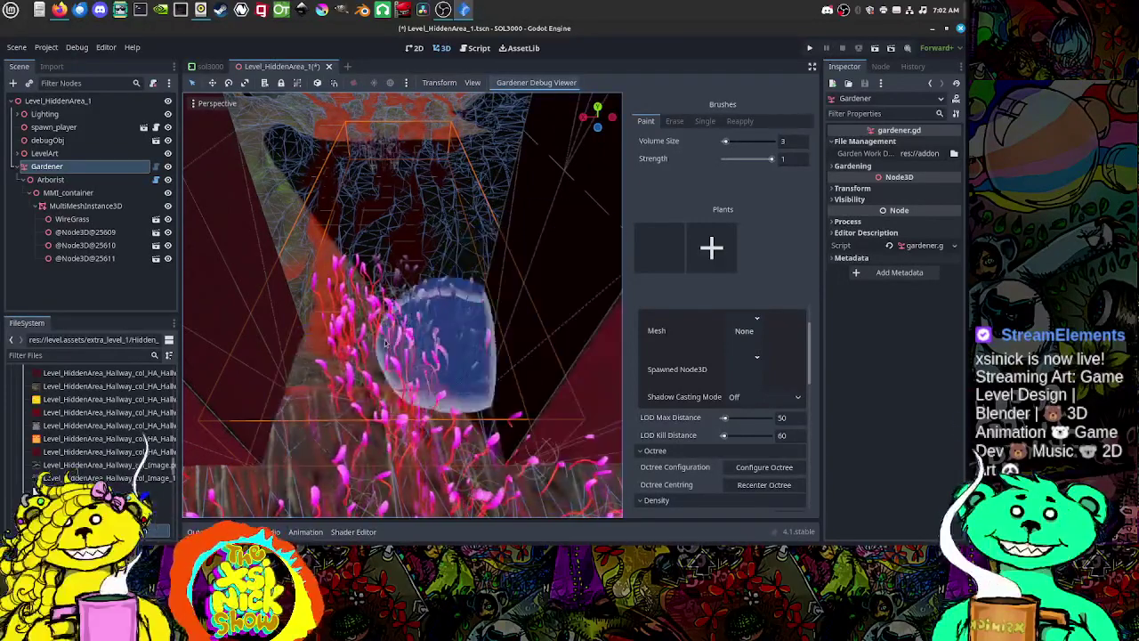
pyautogui.hotkey('ctrl', 'z')
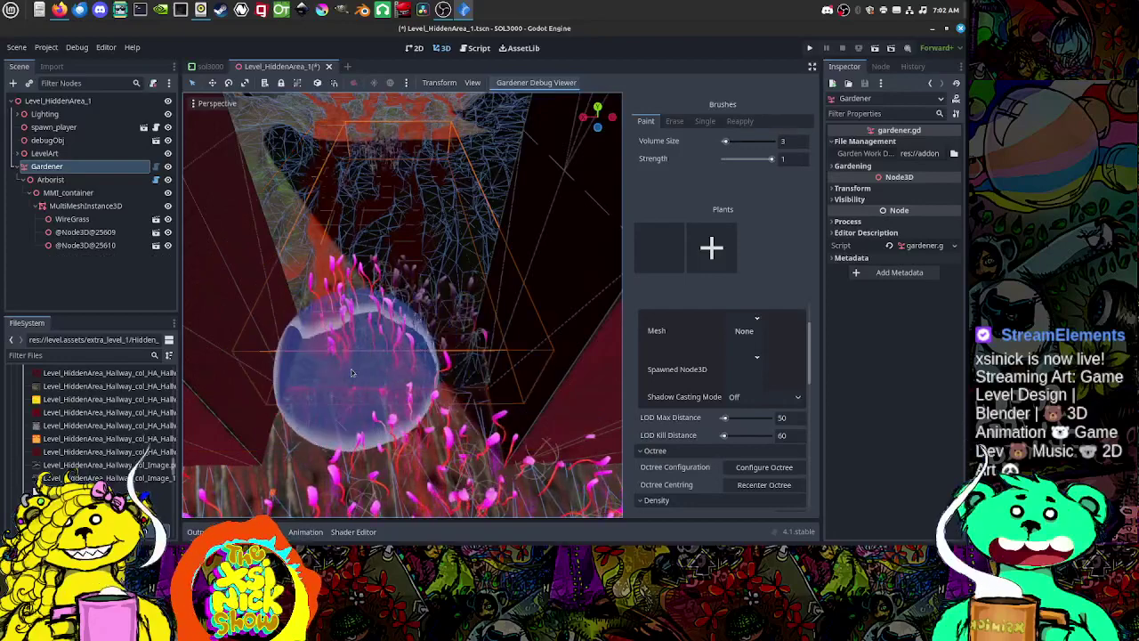
pyautogui.moveTo(336, 372)
pyautogui.mouseDown()
pyautogui.moveTo(372, 383)
pyautogui.moveTo(539, 351)
pyautogui.mouseUp()
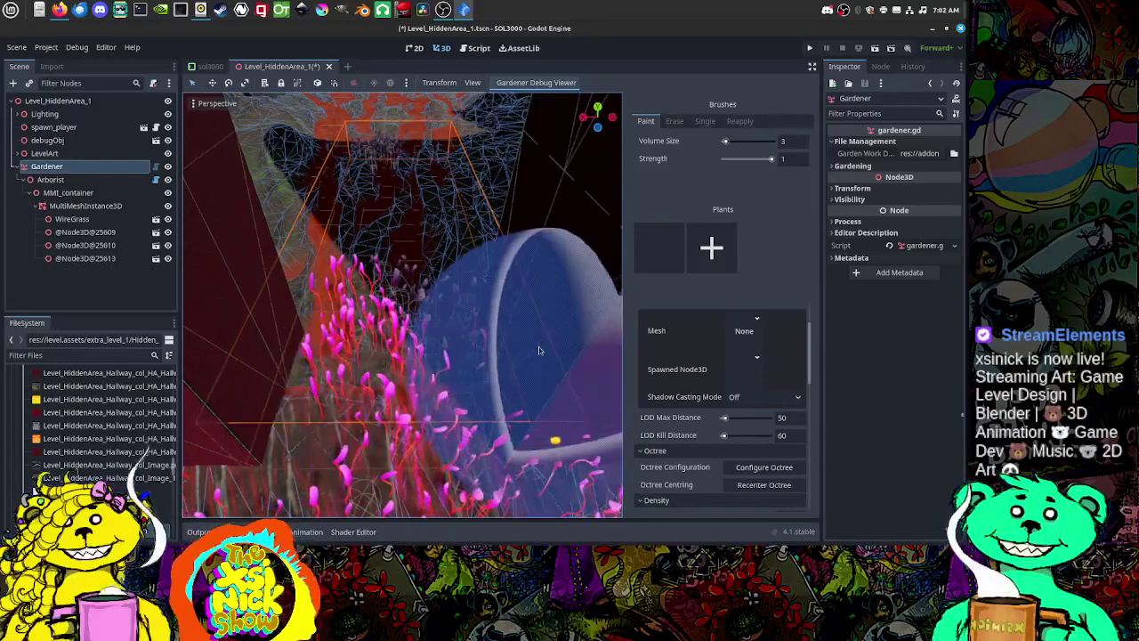
# Step: Paint wire grass along the dark hallway floor and onto the start of the red-streaked ground
pyautogui.moveTo(540, 350)
pyautogui.mouseDown(button='middle')
pyautogui.moveTo(260, 373)
pyautogui.moveTo(261, 320)
pyautogui.mouseUp(button='middle')
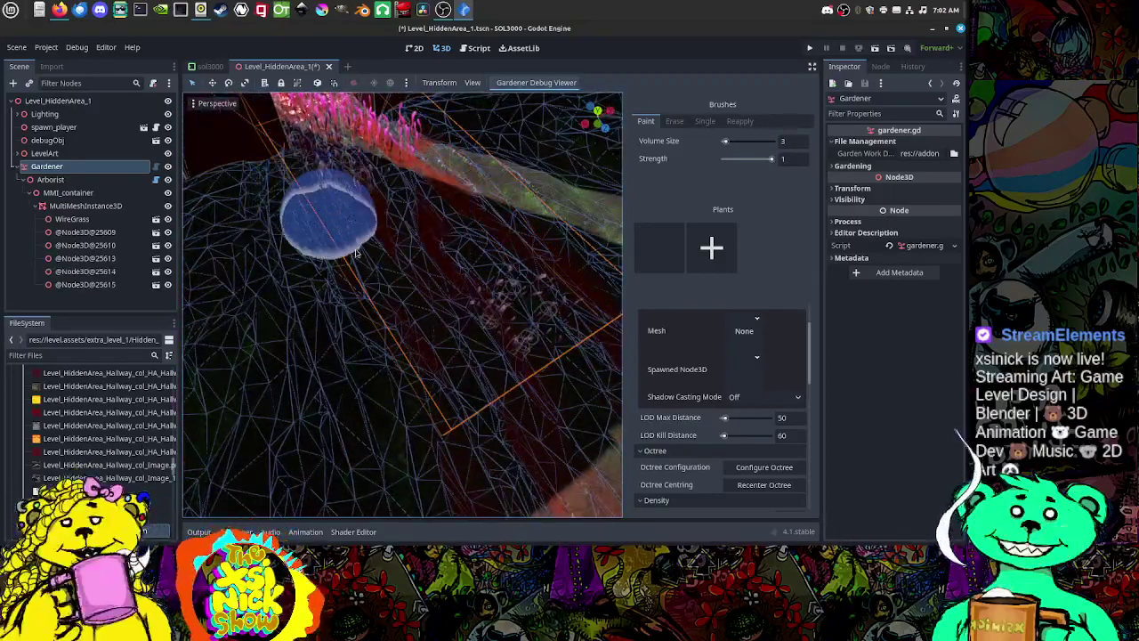
pyautogui.moveTo(471, 267)
pyautogui.mouseDown(button='middle')
pyautogui.moveTo(555, 311)
pyautogui.moveTo(611, 322)
pyautogui.moveTo(570, 307)
pyautogui.mouseUp(button='middle')
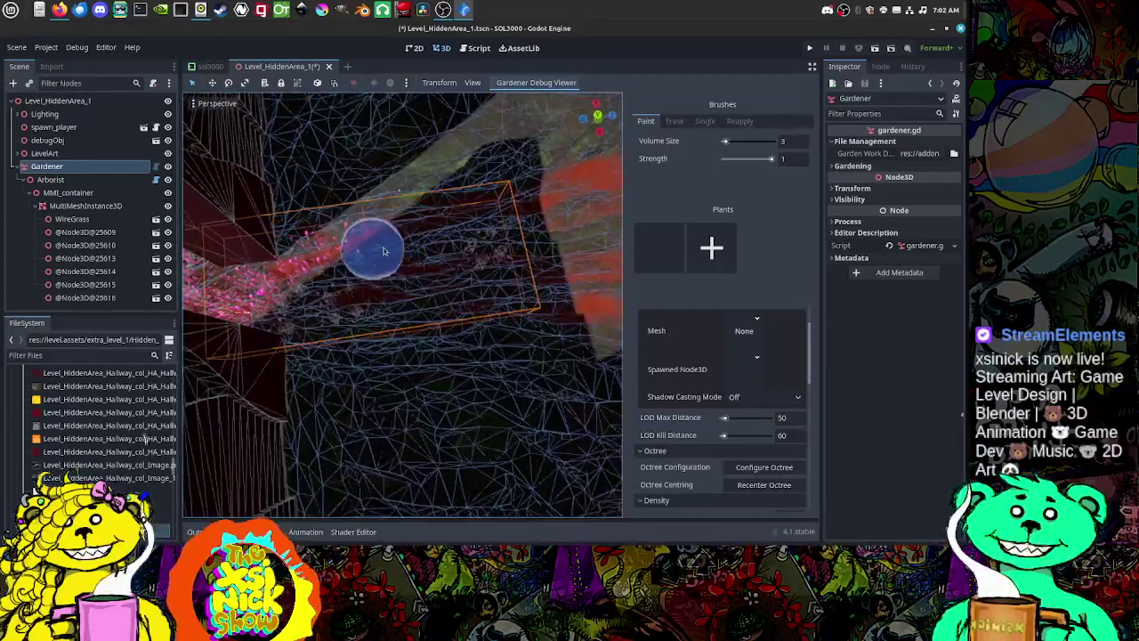
pyautogui.moveTo(383, 252); pyautogui.dragTo(439, 247)
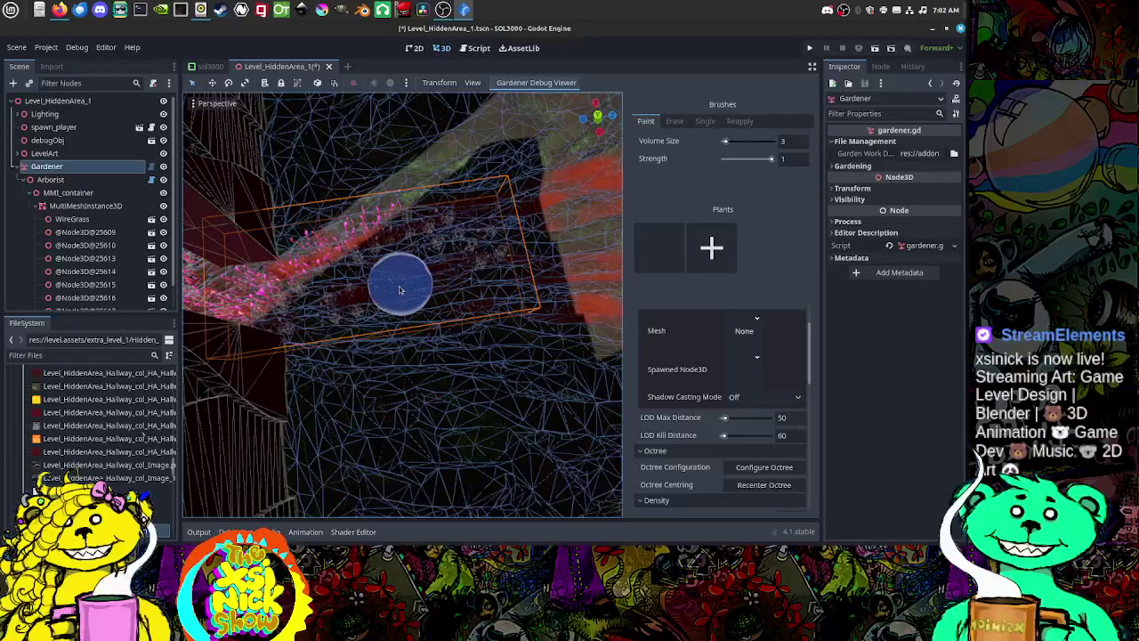
pyautogui.moveTo(432, 312)
pyautogui.mouseDown(button='middle')
pyautogui.moveTo(542, 299)
pyautogui.moveTo(526, 279)
pyautogui.moveTo(457, 267)
pyautogui.moveTo(415, 188)
pyautogui.moveTo(518, 185)
pyautogui.mouseUp(button='middle')
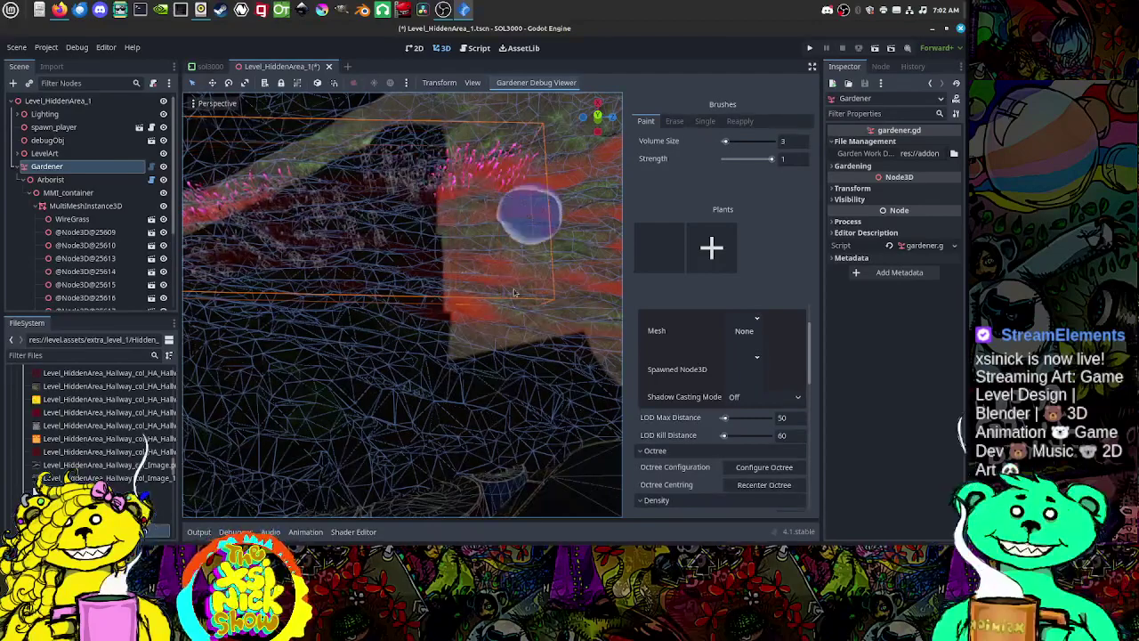
# Step: Paint wire grass around the base of the tall dark rock and along the nearby edge of the red ground
pyautogui.moveTo(497, 297)
pyautogui.mouseDown(button='middle')
pyautogui.moveTo(483, 254)
pyautogui.moveTo(534, 279)
pyautogui.moveTo(560, 262)
pyautogui.moveTo(412, 272)
pyautogui.moveTo(459, 243)
pyautogui.moveTo(386, 221)
pyautogui.moveTo(400, 229)
pyautogui.moveTo(360, 187)
pyautogui.moveTo(279, 204)
pyautogui.moveTo(407, 241)
pyautogui.moveTo(468, 216)
pyautogui.moveTo(503, 227)
pyautogui.moveTo(361, 243)
pyautogui.moveTo(596, 242)
pyautogui.moveTo(222, 241)
pyautogui.moveTo(419, 245)
pyautogui.moveTo(444, 273)
pyautogui.moveTo(436, 279)
pyautogui.moveTo(438, 252)
pyautogui.moveTo(387, 257)
pyautogui.mouseUp(button='middle')
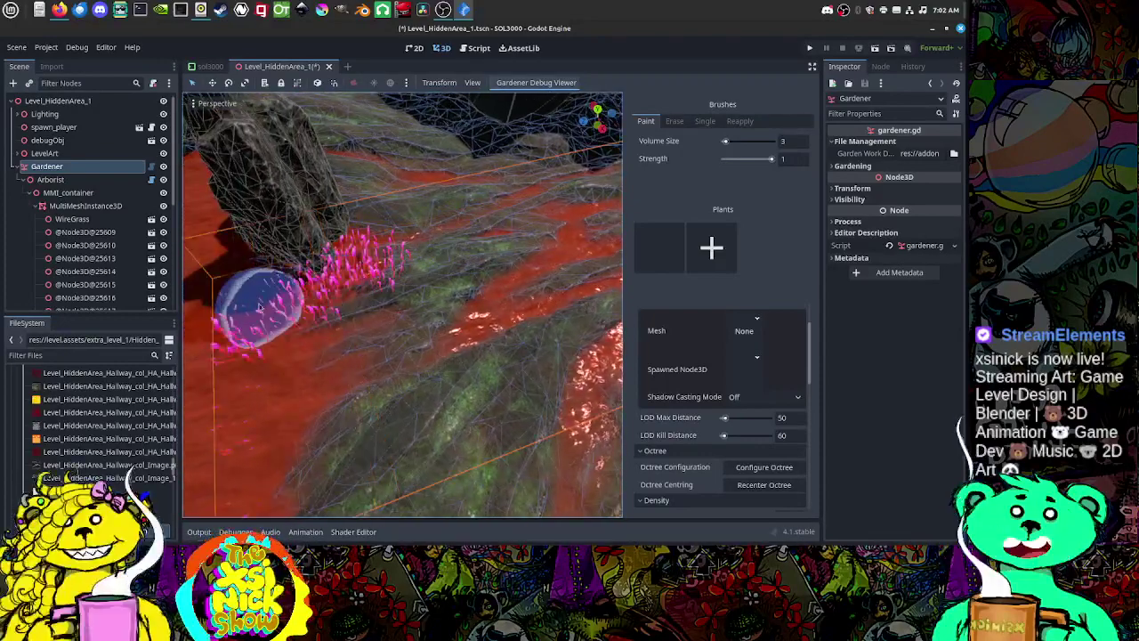
pyautogui.moveTo(338, 311); pyautogui.dragTo(504, 321, button='middle')
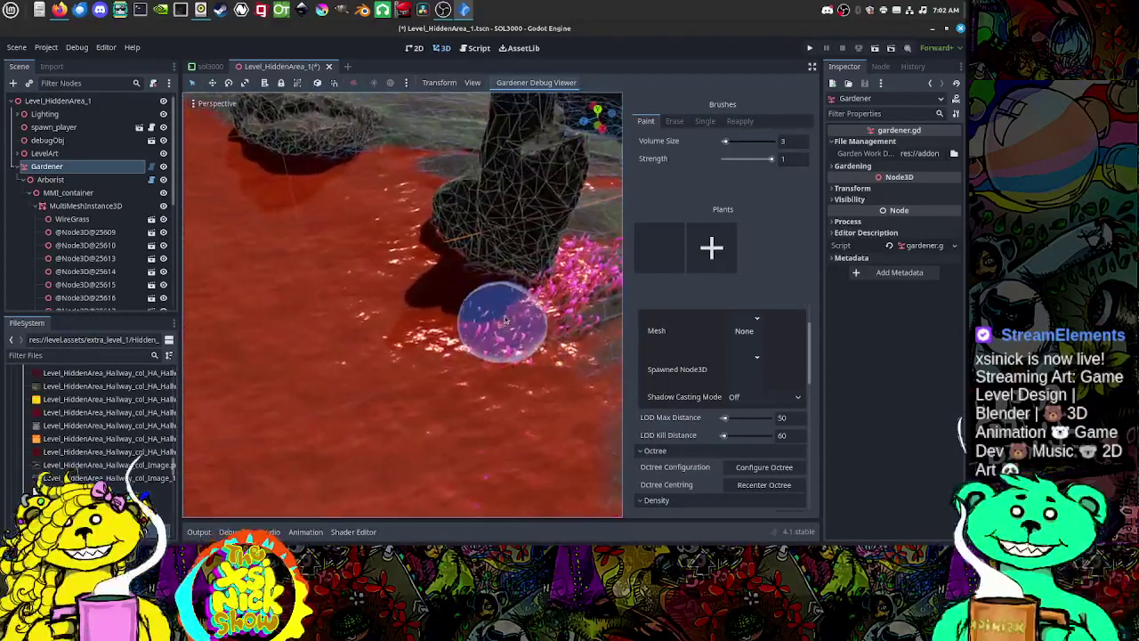
pyautogui.moveTo(505, 320)
pyautogui.mouseDown()
pyautogui.moveTo(483, 287)
pyautogui.moveTo(442, 280)
pyautogui.mouseUp()
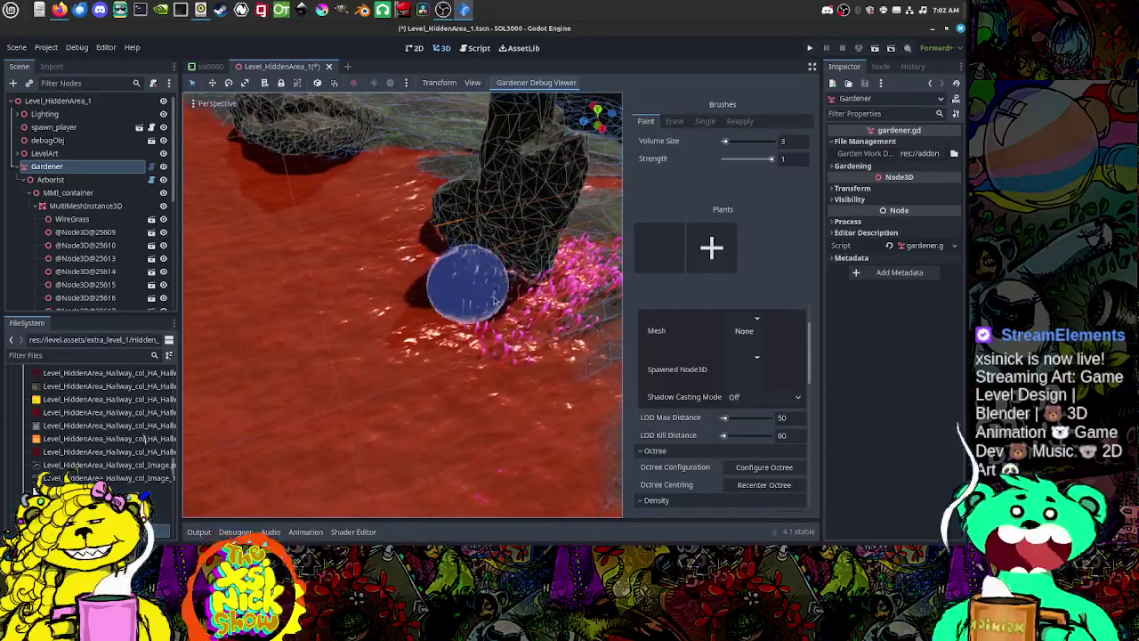
pyautogui.moveTo(546, 311)
pyautogui.mouseDown(button='middle')
pyautogui.moveTo(572, 300)
pyautogui.moveTo(418, 291)
pyautogui.moveTo(445, 292)
pyautogui.mouseUp(button='middle')
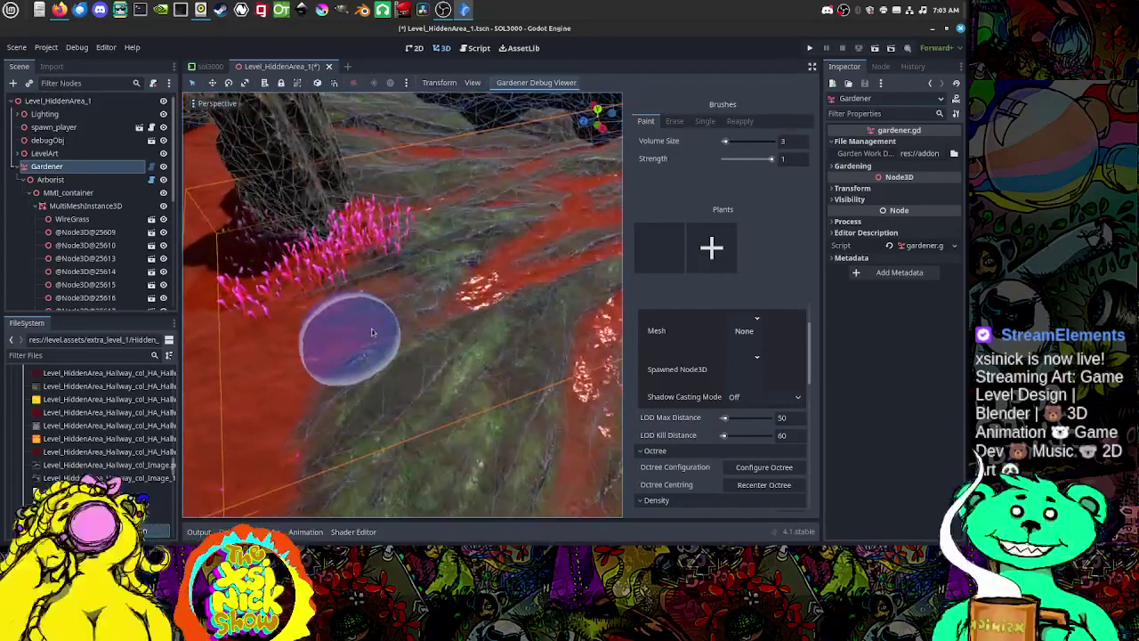
pyautogui.moveTo(343, 333)
pyautogui.mouseDown()
pyautogui.moveTo(320, 343)
pyautogui.moveTo(345, 354)
pyautogui.mouseUp()
# Step: Paint wire grass along the red streaks past the large dark block to the red ground near the round rock
pyautogui.moveTo(436, 352)
pyautogui.mouseDown(button='middle')
pyautogui.moveTo(464, 338)
pyautogui.moveTo(444, 348)
pyautogui.moveTo(452, 297)
pyautogui.moveTo(482, 338)
pyautogui.moveTo(555, 279)
pyautogui.moveTo(494, 278)
pyautogui.moveTo(510, 279)
pyautogui.moveTo(452, 301)
pyautogui.moveTo(588, 361)
pyautogui.moveTo(214, 356)
pyautogui.mouseUp(button='middle')
pyautogui.moveTo(419, 292)
pyautogui.mouseDown(button='middle')
pyautogui.moveTo(374, 304)
pyautogui.moveTo(358, 283)
pyautogui.mouseUp(button='middle')
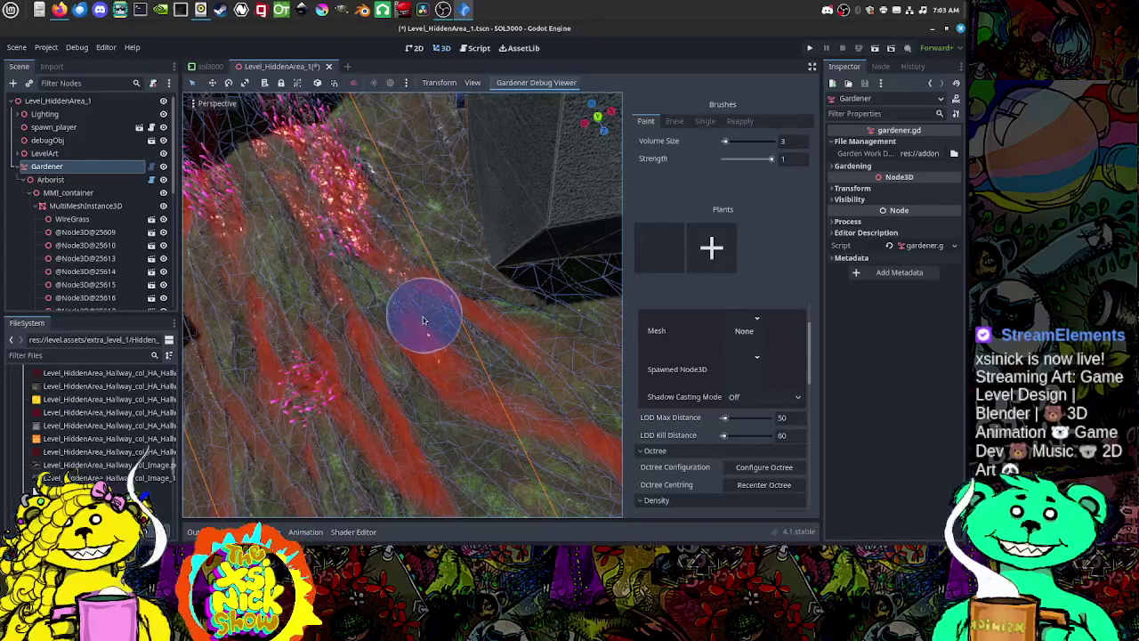
pyautogui.moveTo(425, 320)
pyautogui.mouseDown(button='middle')
pyautogui.moveTo(483, 307)
pyautogui.moveTo(356, 294)
pyautogui.moveTo(458, 312)
pyautogui.moveTo(395, 370)
pyautogui.mouseUp(button='middle')
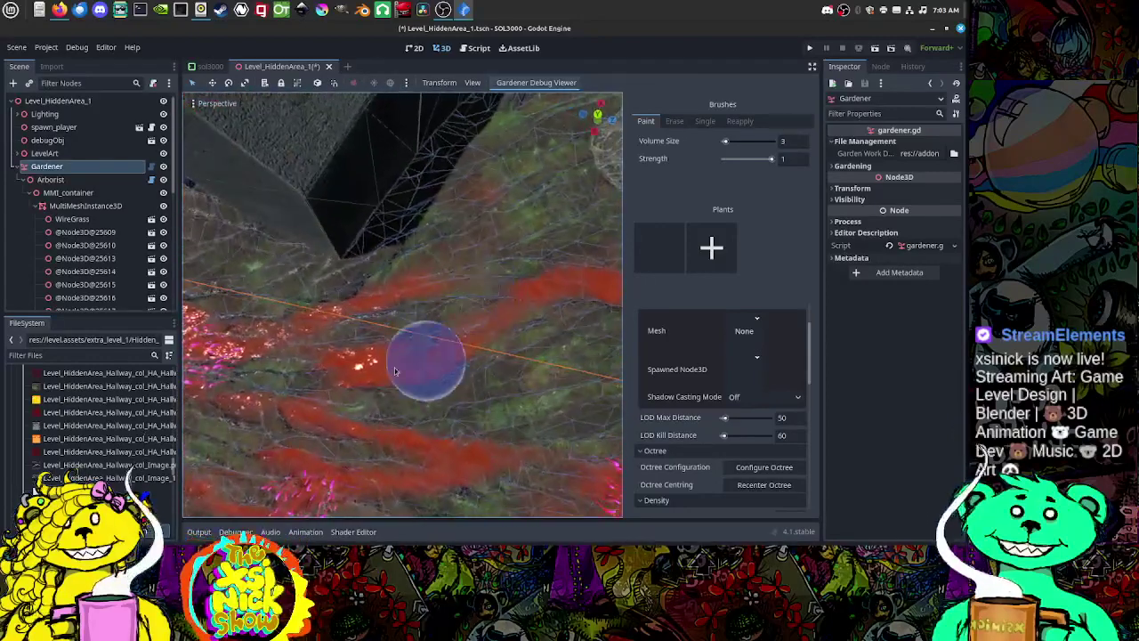
pyautogui.click(402, 367)
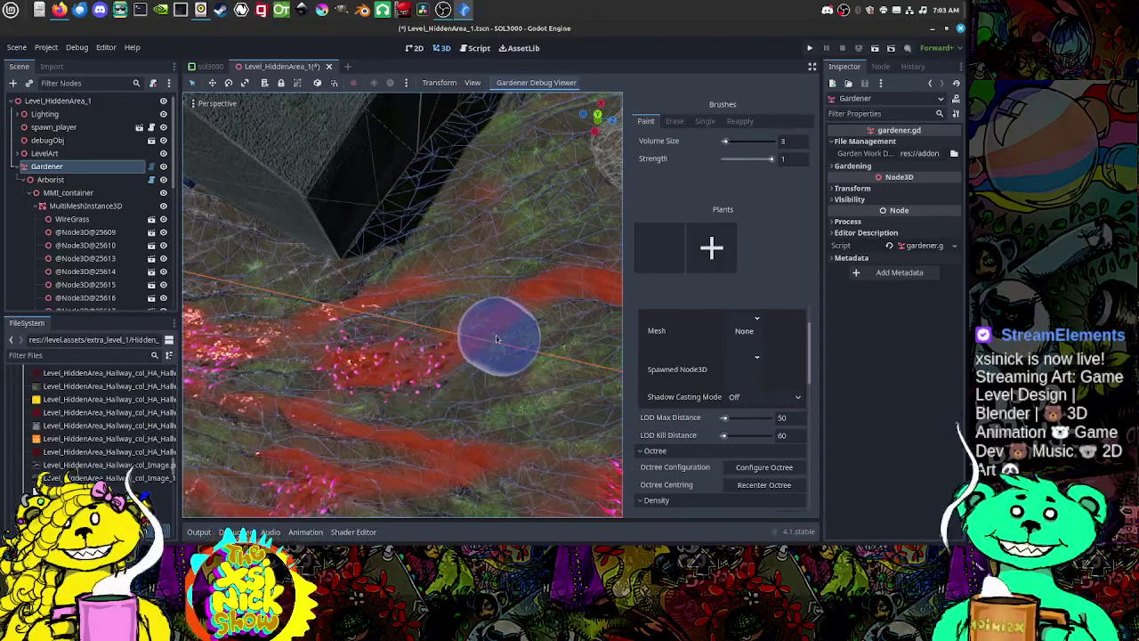
pyautogui.moveTo(495, 338)
pyautogui.keyDown('shift'); pyautogui.mouseDown(button='middle')
pyautogui.moveTo(369, 326)
pyautogui.moveTo(321, 305)
pyautogui.mouseUp(button='middle'); pyautogui.keyUp('shift')
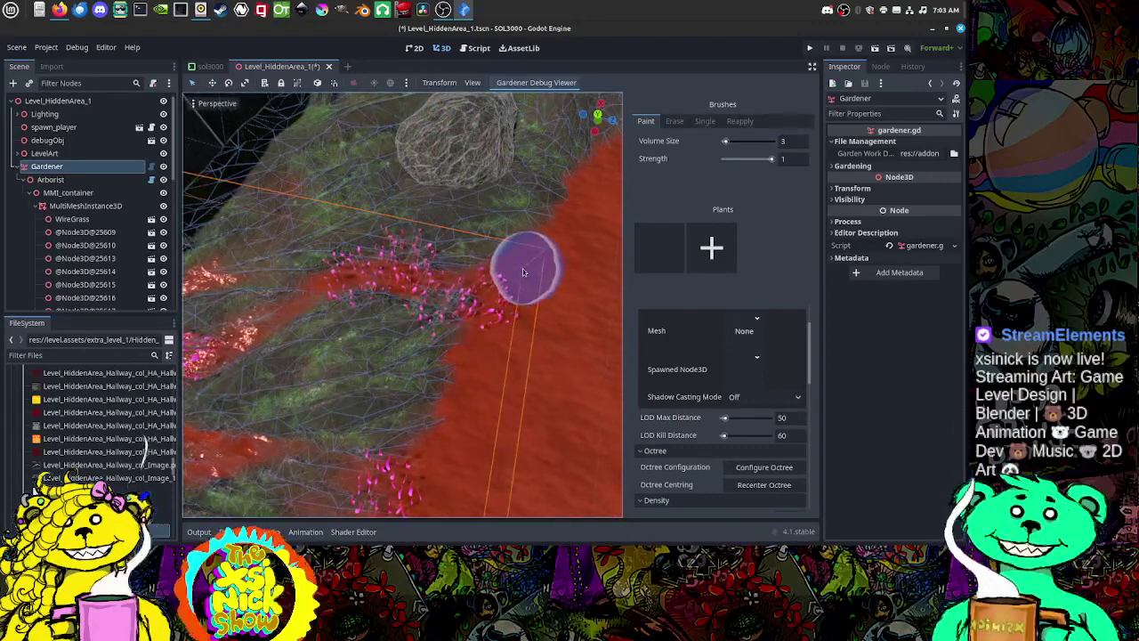
pyautogui.moveTo(523, 273)
pyautogui.mouseDown()
pyautogui.moveTo(539, 241)
pyautogui.moveTo(519, 264)
pyautogui.mouseUp()
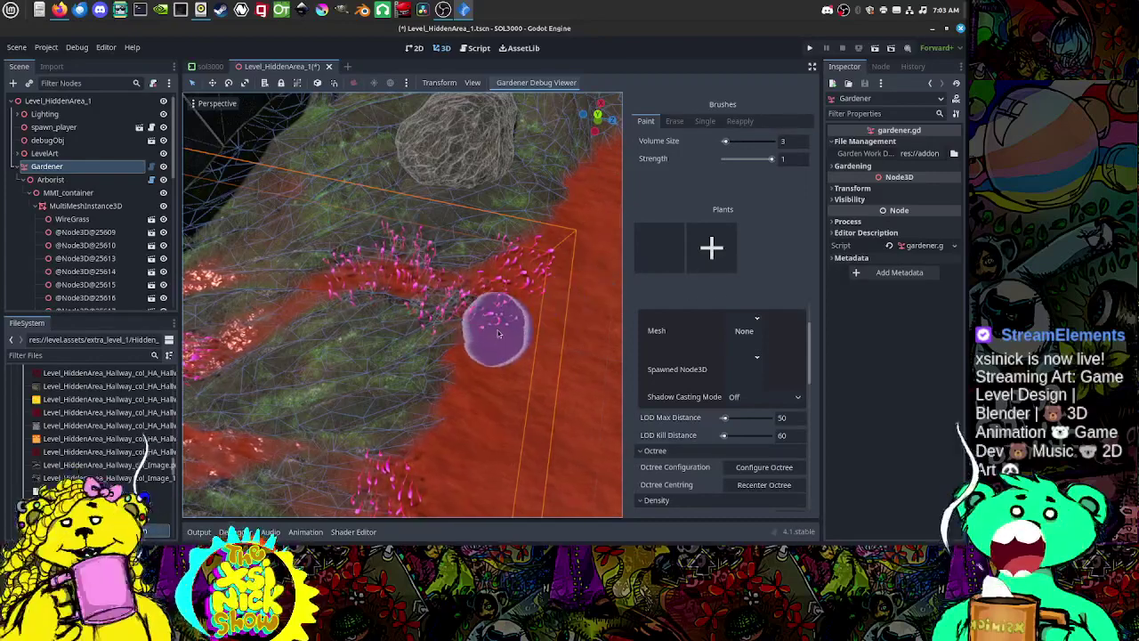
# Step: Paint wire grass along the border of the red ground, from beside the round rock back to the already planted streaks
pyautogui.moveTo(488, 326)
pyautogui.mouseDown(button='middle')
pyautogui.moveTo(485, 302)
pyautogui.moveTo(539, 317)
pyautogui.moveTo(449, 321)
pyautogui.moveTo(364, 293)
pyautogui.moveTo(406, 317)
pyautogui.mouseUp(button='middle')
pyautogui.moveTo(531, 369); pyautogui.dragTo(455, 337, button='middle')
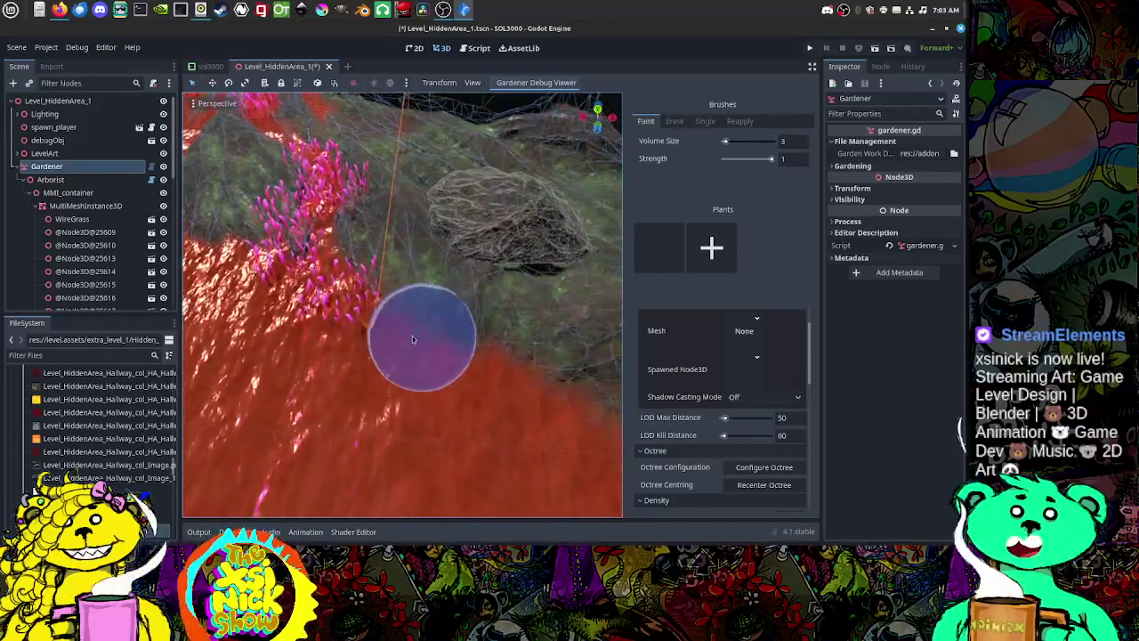
pyautogui.moveTo(420, 335)
pyautogui.mouseDown()
pyautogui.moveTo(393, 341)
pyautogui.moveTo(444, 365)
pyautogui.moveTo(513, 367)
pyautogui.moveTo(483, 356)
pyautogui.moveTo(434, 295)
pyautogui.mouseUp()
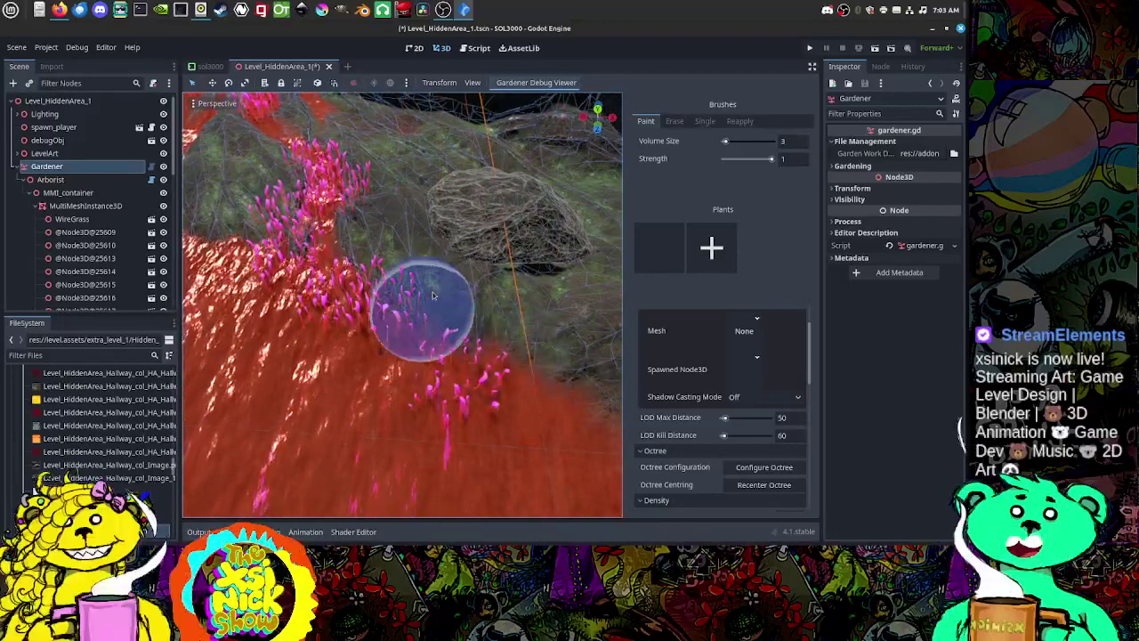
pyautogui.moveTo(408, 305)
pyautogui.mouseDown(button='middle')
pyautogui.moveTo(465, 310)
pyautogui.moveTo(516, 338)
pyautogui.moveTo(424, 336)
pyautogui.mouseUp(button='middle')
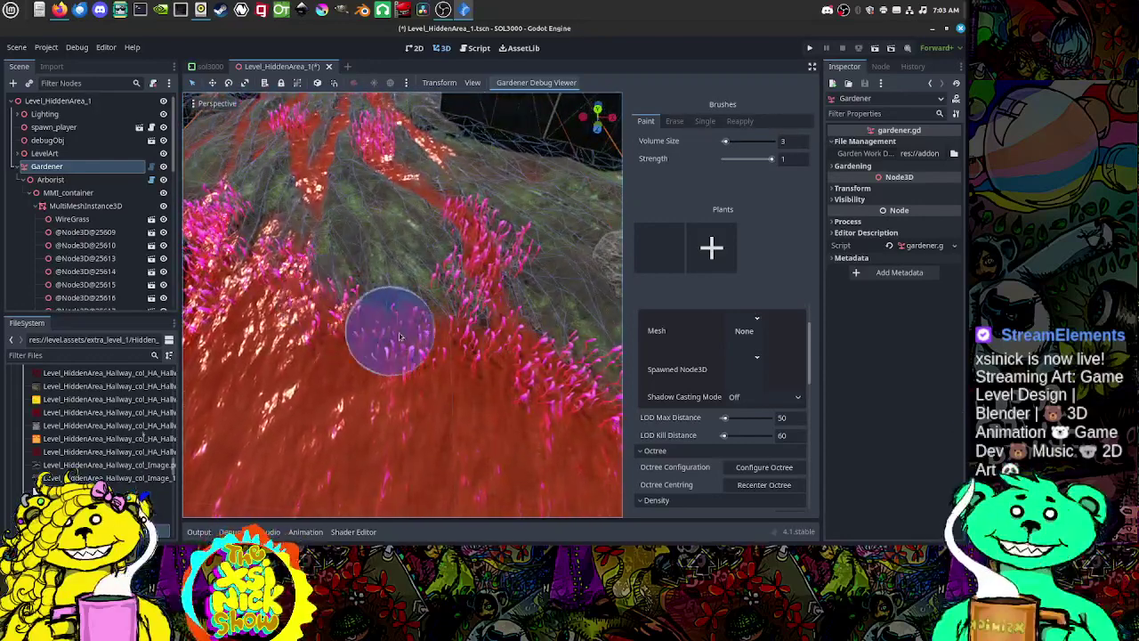
pyautogui.moveTo(461, 337); pyautogui.dragTo(312, 349)
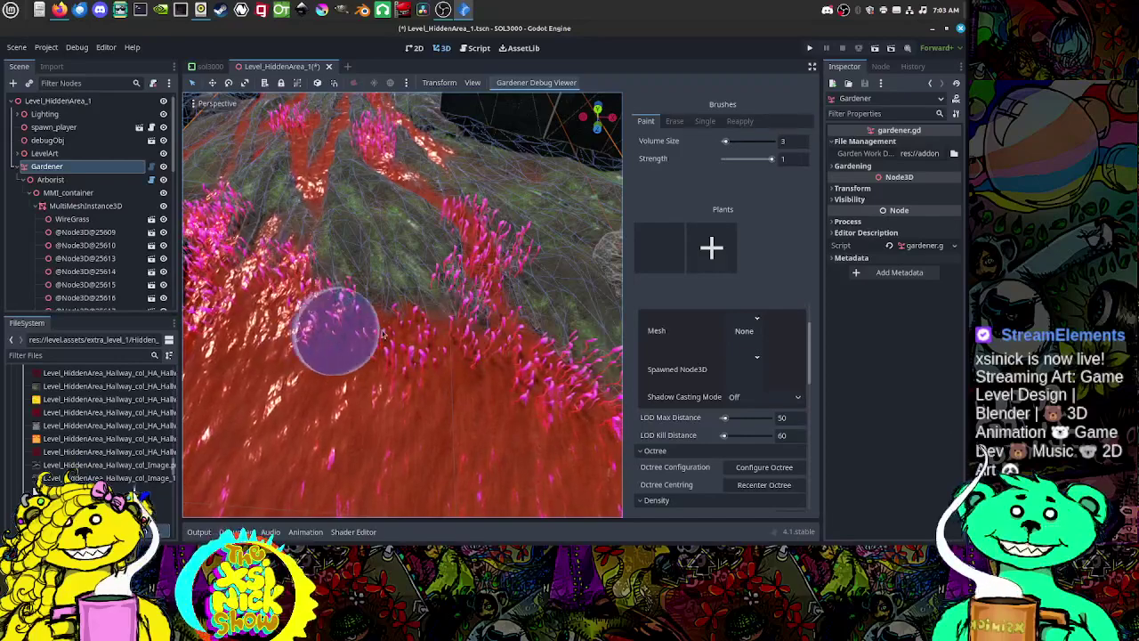
# Step: Paint wire grass along the red ground's edge from the base of the tall dark rock to the neighbouring low rock
pyautogui.moveTo(560, 356)
pyautogui.mouseDown(button='middle')
pyautogui.moveTo(579, 377)
pyautogui.moveTo(508, 351)
pyautogui.moveTo(534, 392)
pyautogui.mouseUp(button='middle')
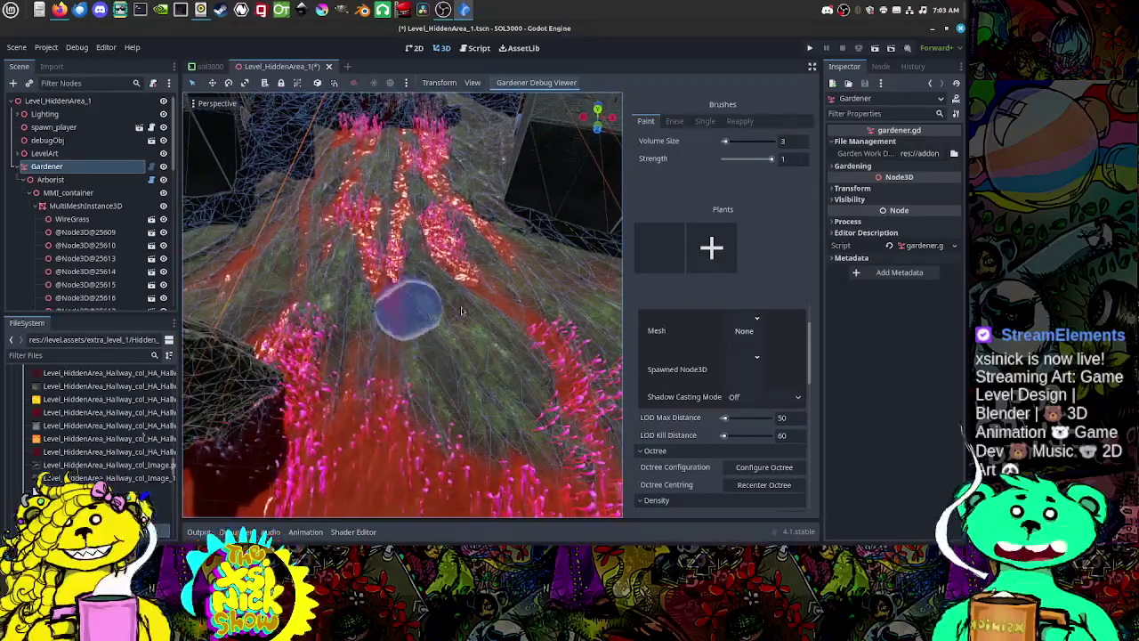
pyautogui.moveTo(460, 311)
pyautogui.mouseDown(button='middle')
pyautogui.moveTo(474, 322)
pyautogui.moveTo(454, 319)
pyautogui.moveTo(490, 306)
pyautogui.mouseUp(button='middle')
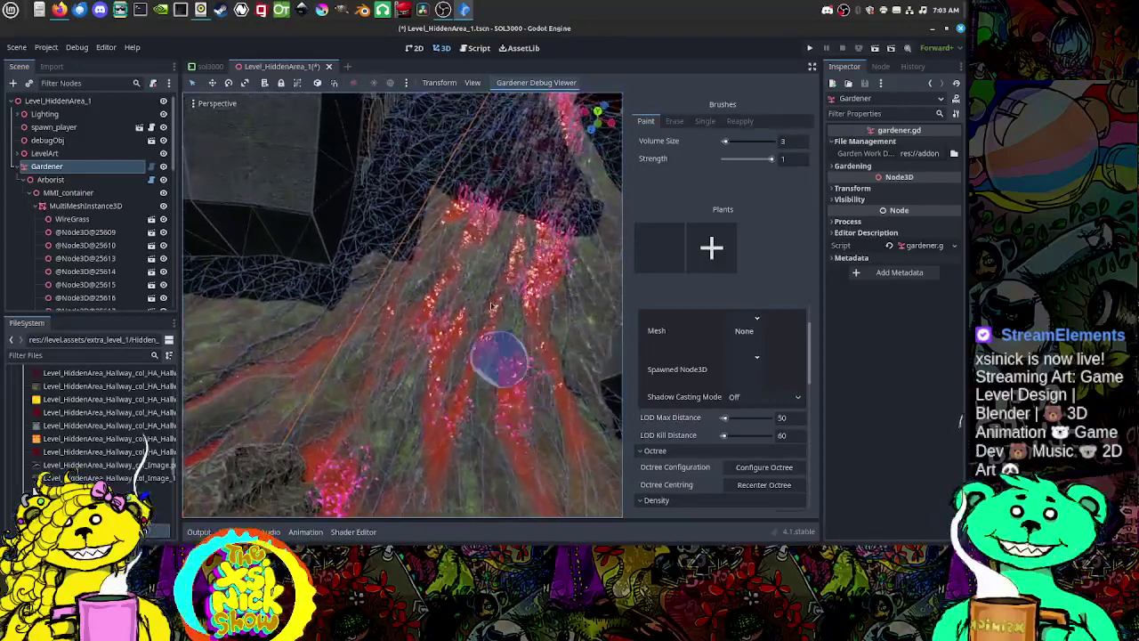
pyautogui.moveTo(505, 245)
pyautogui.mouseDown(button='middle')
pyautogui.moveTo(394, 330)
pyautogui.moveTo(463, 318)
pyautogui.moveTo(326, 321)
pyautogui.moveTo(343, 283)
pyautogui.mouseUp(button='middle')
pyautogui.scroll(3, 344, 283)
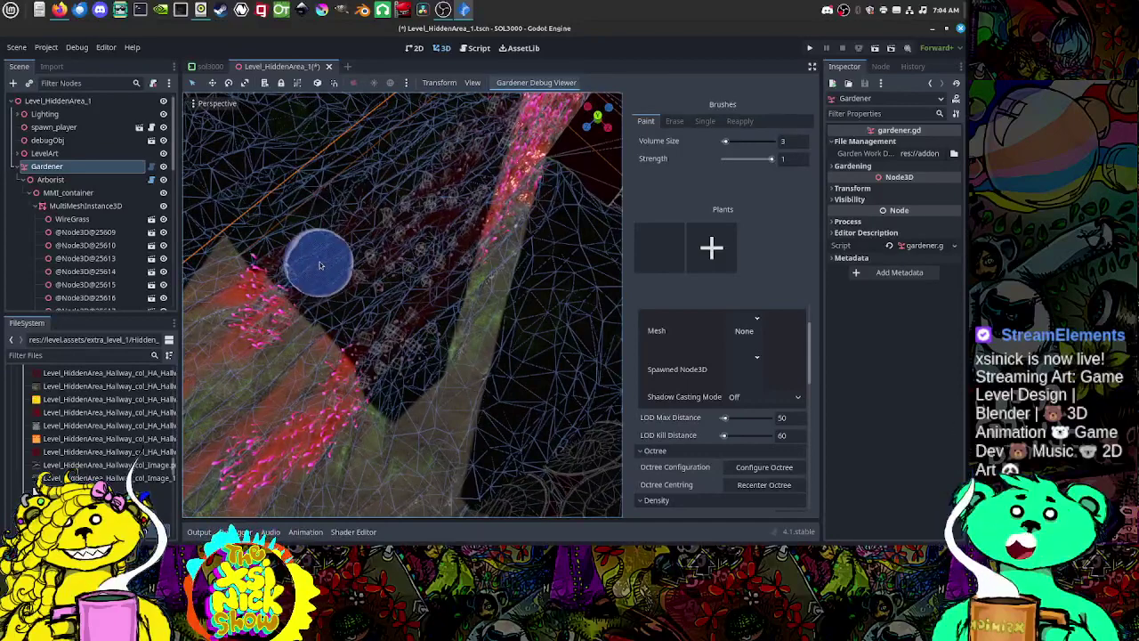
pyautogui.scroll(-3, 387, 311)
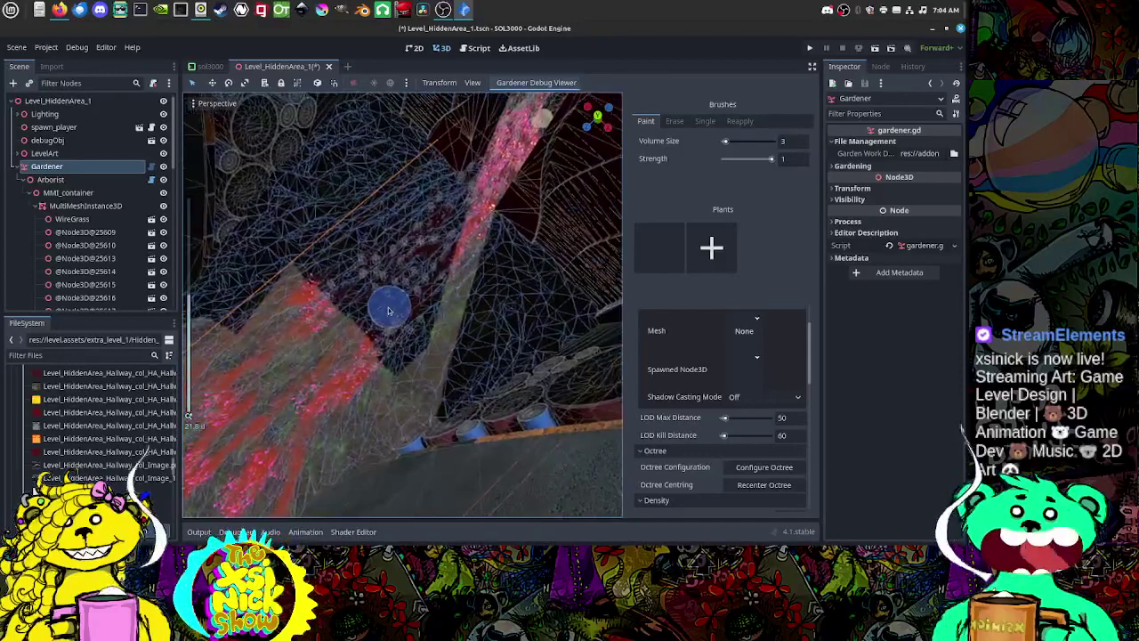
pyautogui.moveTo(402, 328)
pyautogui.mouseDown(button='middle')
pyautogui.moveTo(521, 280)
pyautogui.moveTo(395, 318)
pyautogui.moveTo(394, 330)
pyautogui.moveTo(498, 356)
pyautogui.moveTo(468, 337)
pyautogui.mouseUp(button='middle')
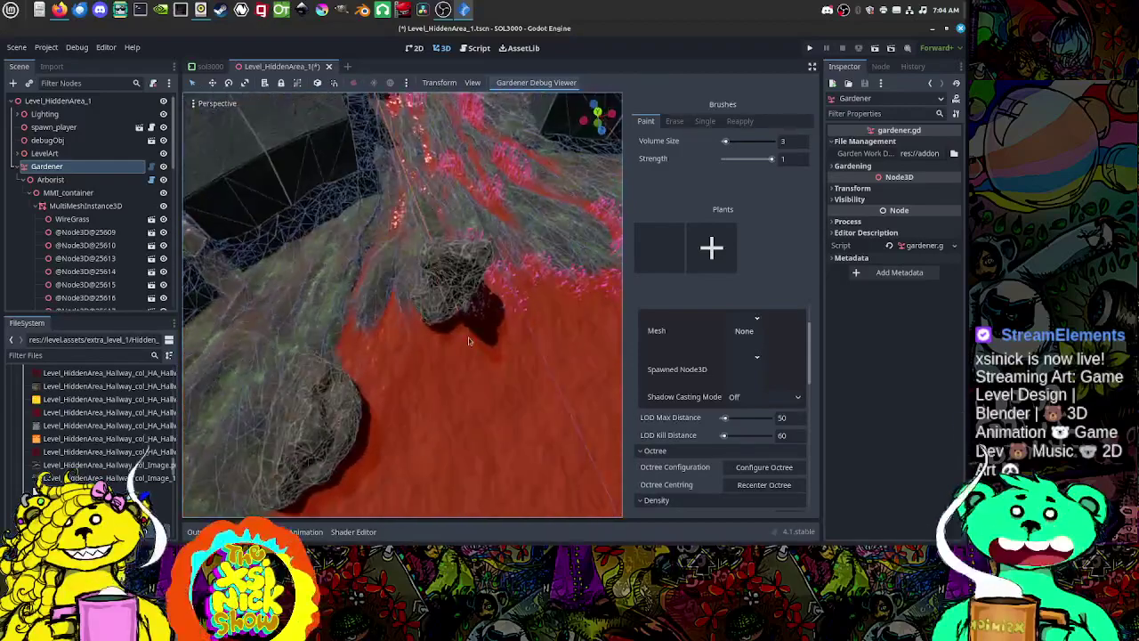
pyautogui.scroll(4, 402, 331)
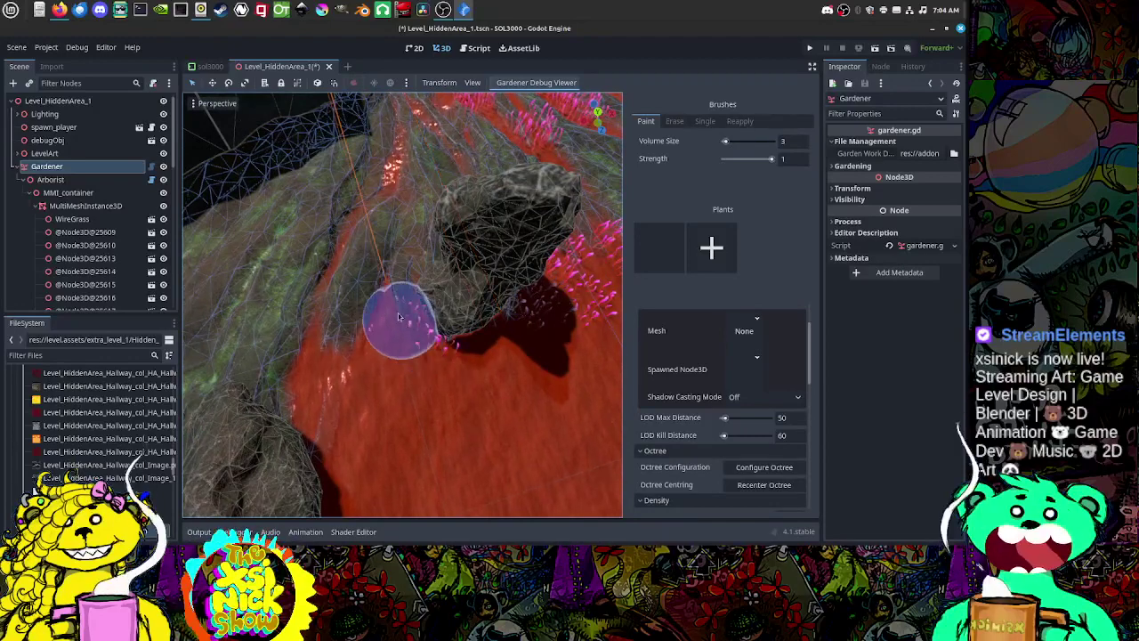
pyautogui.moveTo(398, 317)
pyautogui.mouseDown()
pyautogui.moveTo(386, 313)
pyautogui.moveTo(342, 350)
pyautogui.moveTo(321, 311)
pyautogui.moveTo(300, 385)
pyautogui.mouseUp()
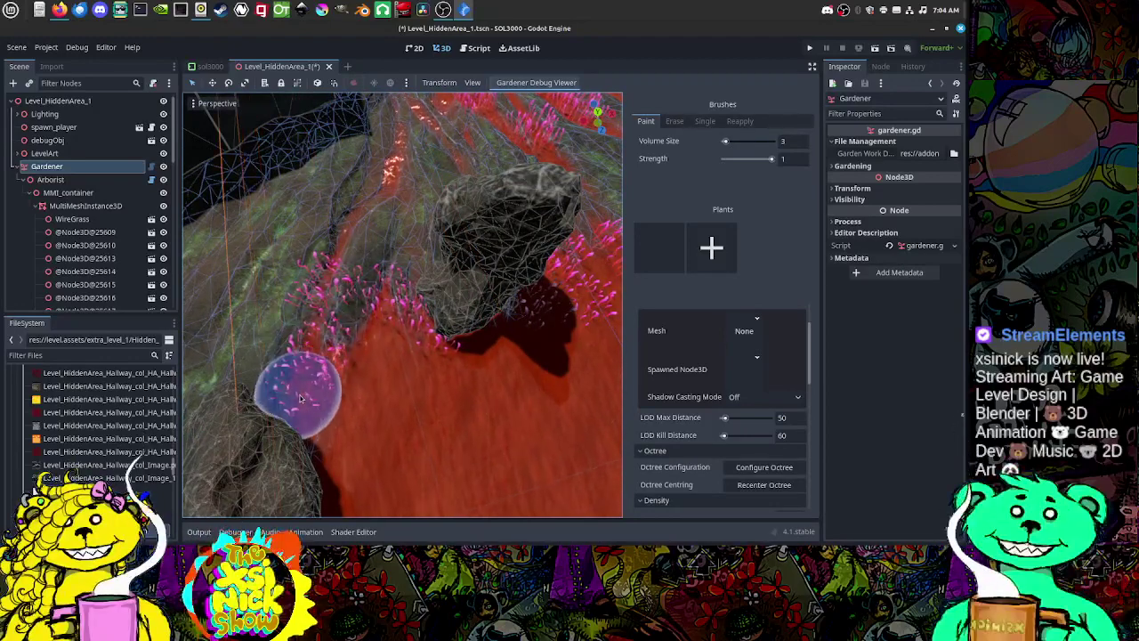
pyautogui.moveTo(300, 397)
pyautogui.mouseDown(button='middle')
pyautogui.moveTo(439, 416)
pyautogui.moveTo(360, 405)
pyautogui.moveTo(291, 322)
pyautogui.mouseUp(button='middle')
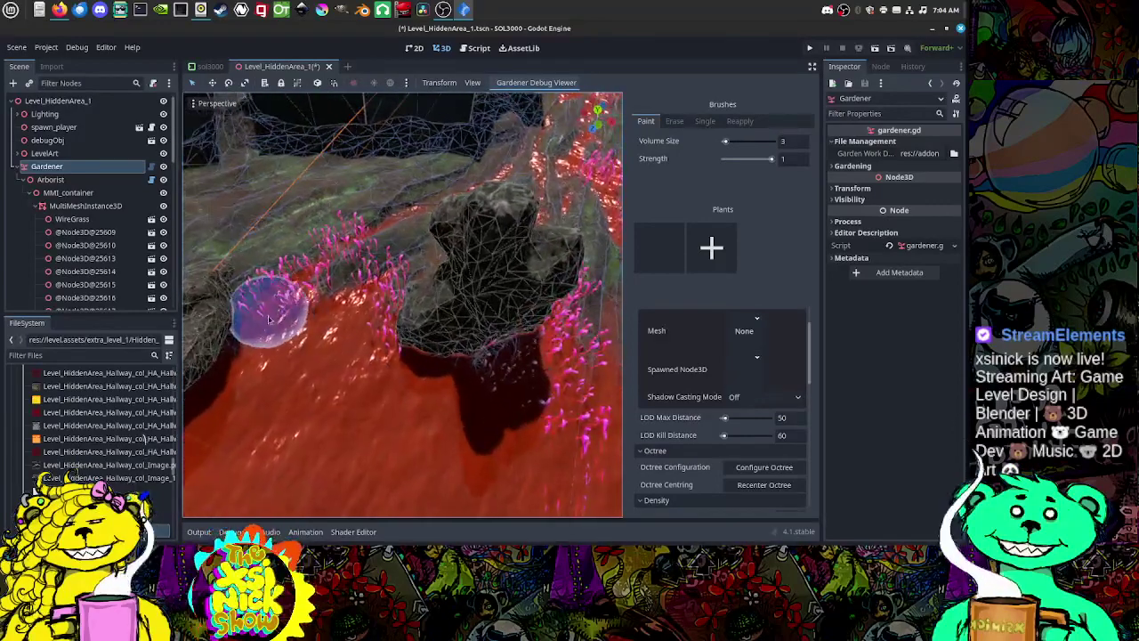
# Step: Undo the last wire grass stroke on the outer red streak behind the tall rock and repaint it along the streak
pyautogui.moveTo(419, 318)
pyautogui.mouseDown(button='middle')
pyautogui.moveTo(420, 356)
pyautogui.moveTo(406, 203)
pyautogui.mouseUp(button='middle')
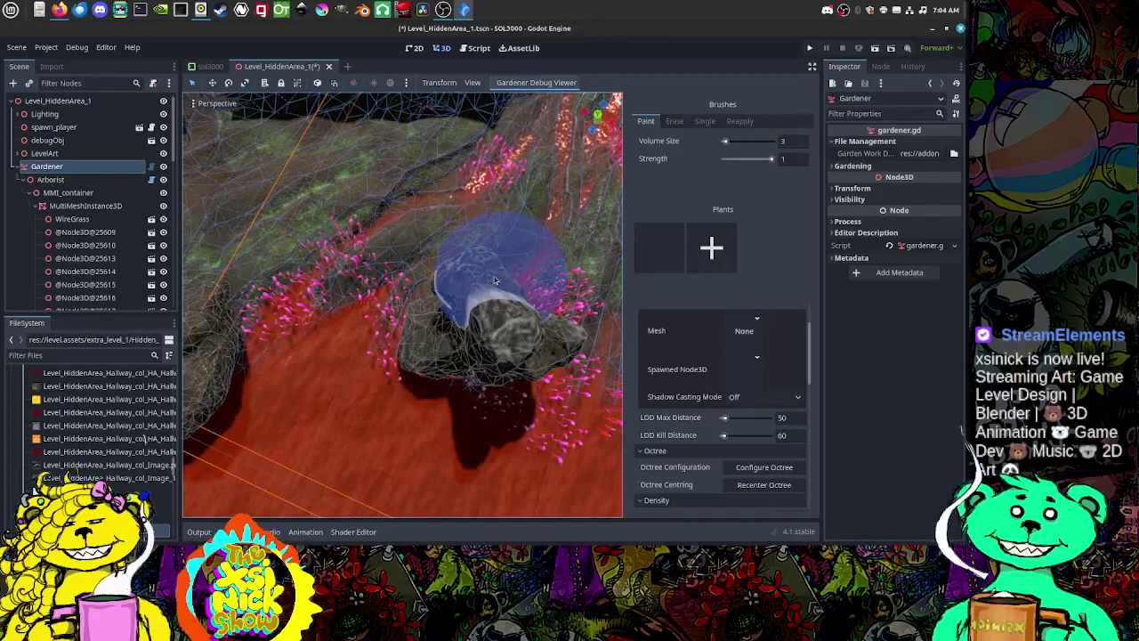
pyautogui.moveTo(496, 281)
pyautogui.mouseDown(button='middle')
pyautogui.moveTo(460, 258)
pyautogui.moveTo(347, 247)
pyautogui.mouseUp(button='middle')
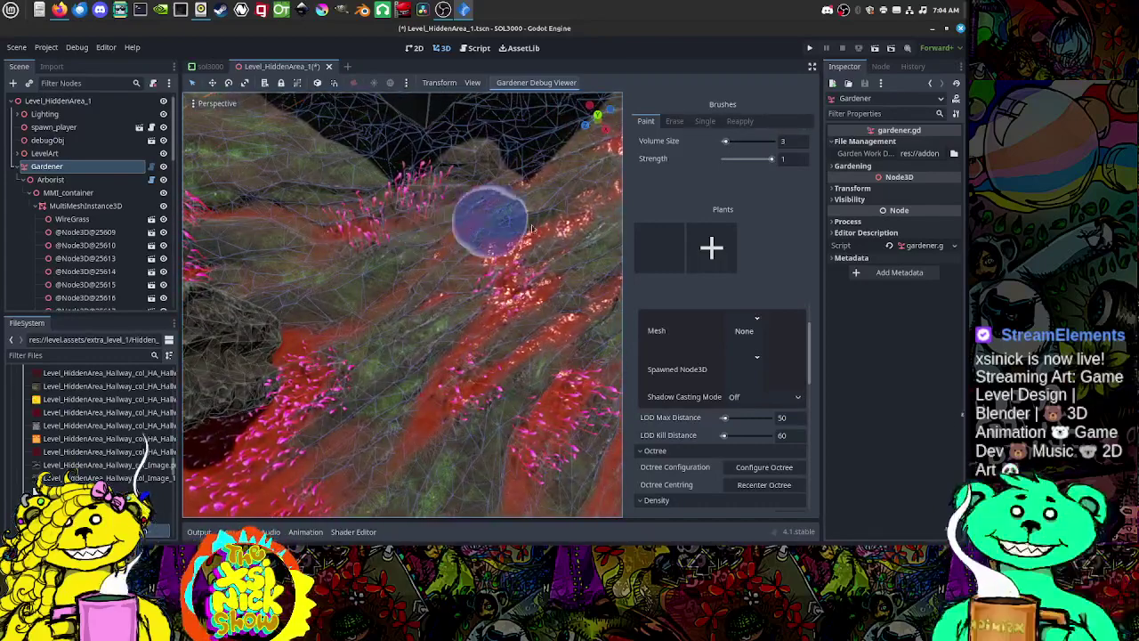
pyautogui.hotkey('ctrl', 'z')
pyautogui.click(410, 225)
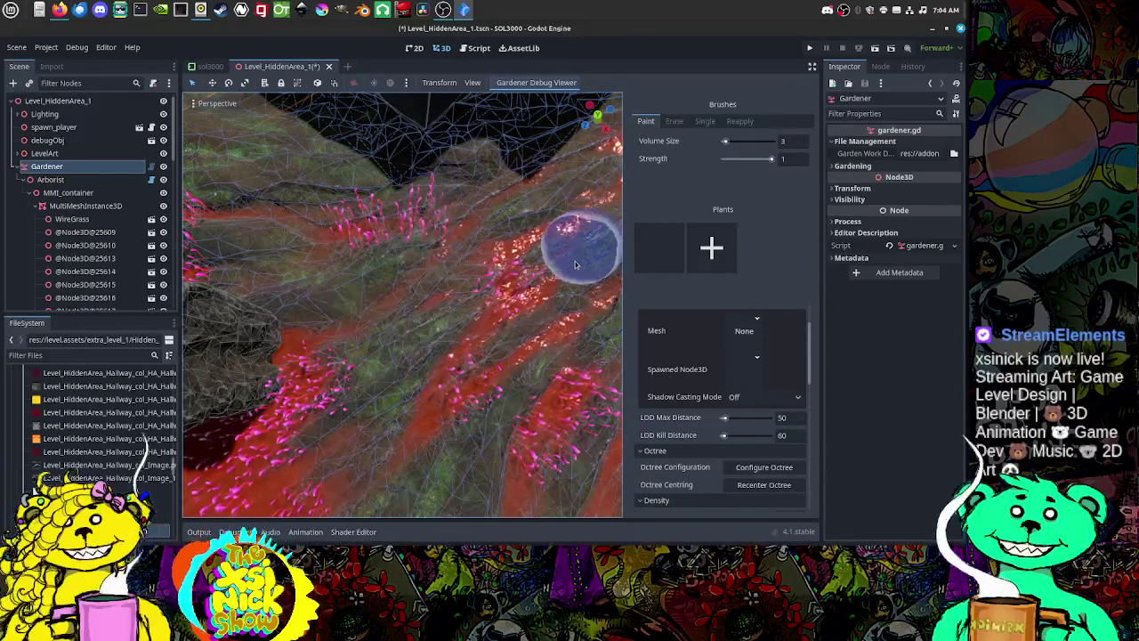
# Step: Examine the painted wire grass from several angles along the red streaks, around the rocks and at the edge of the red ground
pyautogui.moveTo(572, 273)
pyautogui.mouseDown(button='middle')
pyautogui.moveTo(564, 261)
pyautogui.moveTo(579, 234)
pyautogui.moveTo(293, 178)
pyautogui.moveTo(193, 178)
pyautogui.moveTo(483, 293)
pyautogui.mouseUp(button='middle')
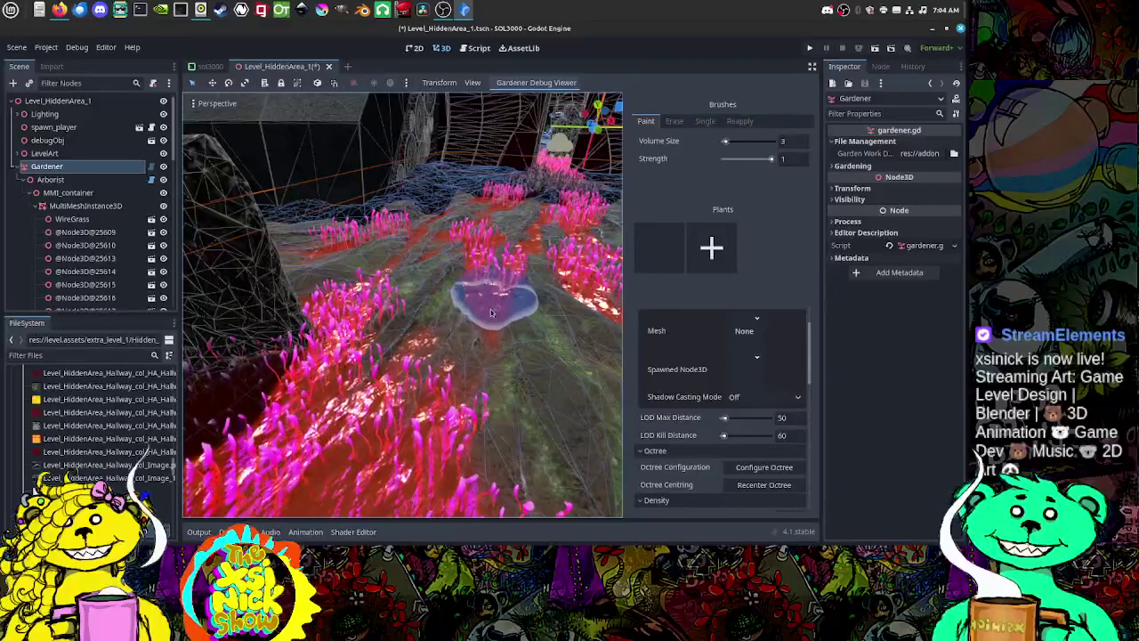
pyautogui.moveTo(481, 347)
pyautogui.mouseDown(button='middle')
pyautogui.moveTo(406, 356)
pyautogui.moveTo(399, 370)
pyautogui.mouseUp(button='middle')
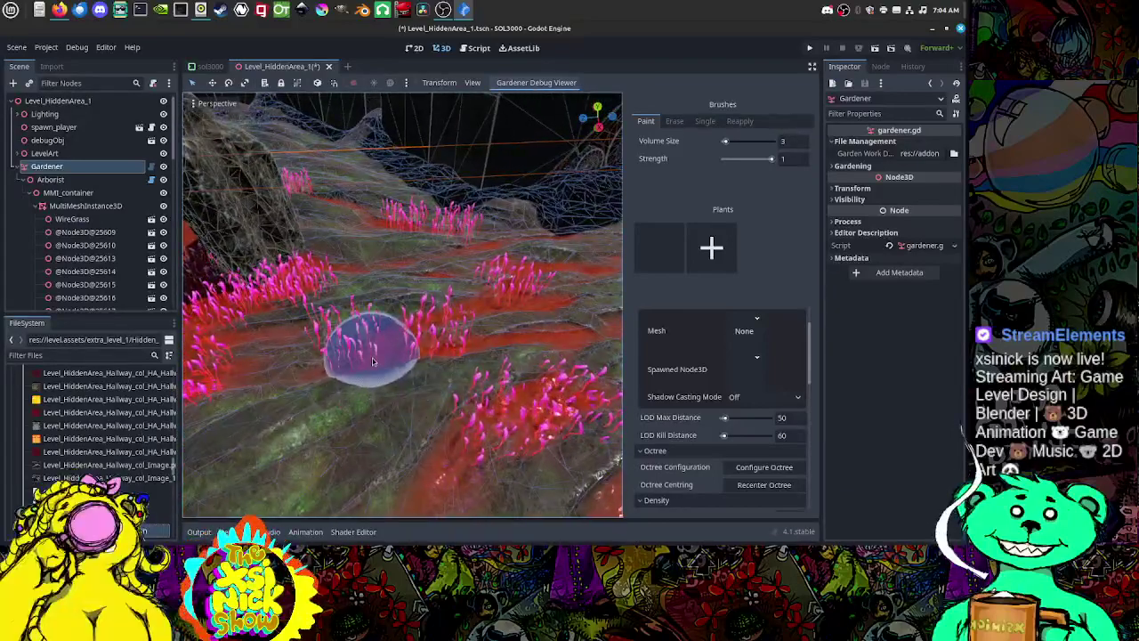
pyautogui.moveTo(476, 360)
pyautogui.mouseDown(button='middle')
pyautogui.moveTo(416, 383)
pyautogui.moveTo(374, 381)
pyautogui.moveTo(331, 360)
pyautogui.moveTo(316, 321)
pyautogui.moveTo(365, 327)
pyautogui.mouseUp(button='middle')
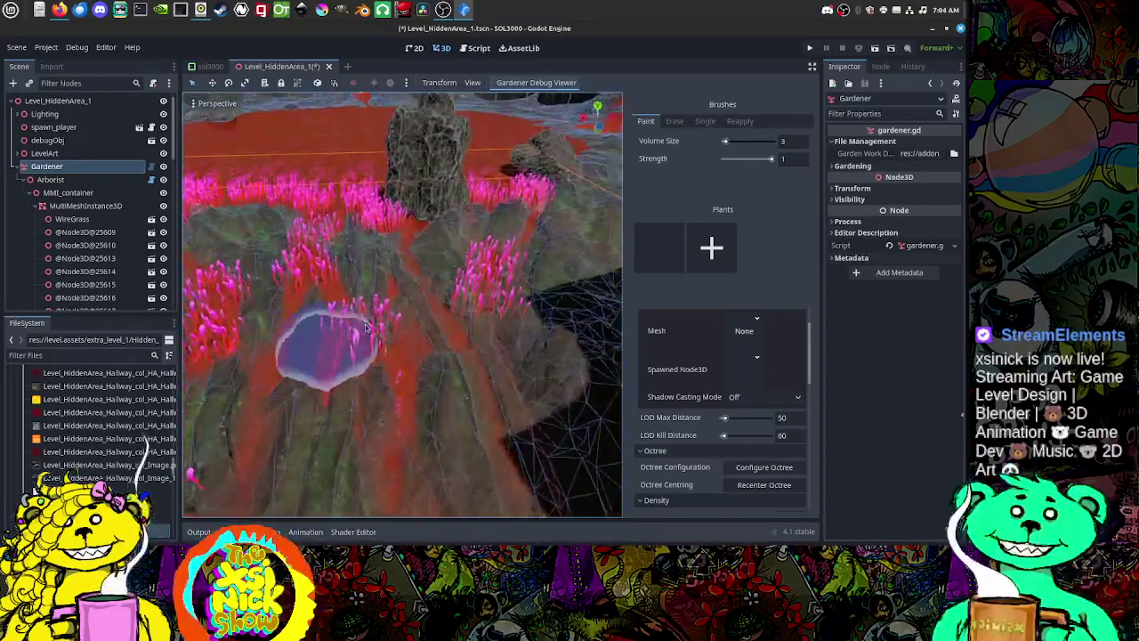
pyautogui.moveTo(413, 294)
pyautogui.mouseDown(button='middle')
pyautogui.moveTo(369, 315)
pyautogui.moveTo(377, 252)
pyautogui.moveTo(400, 389)
pyautogui.mouseUp(button='middle')
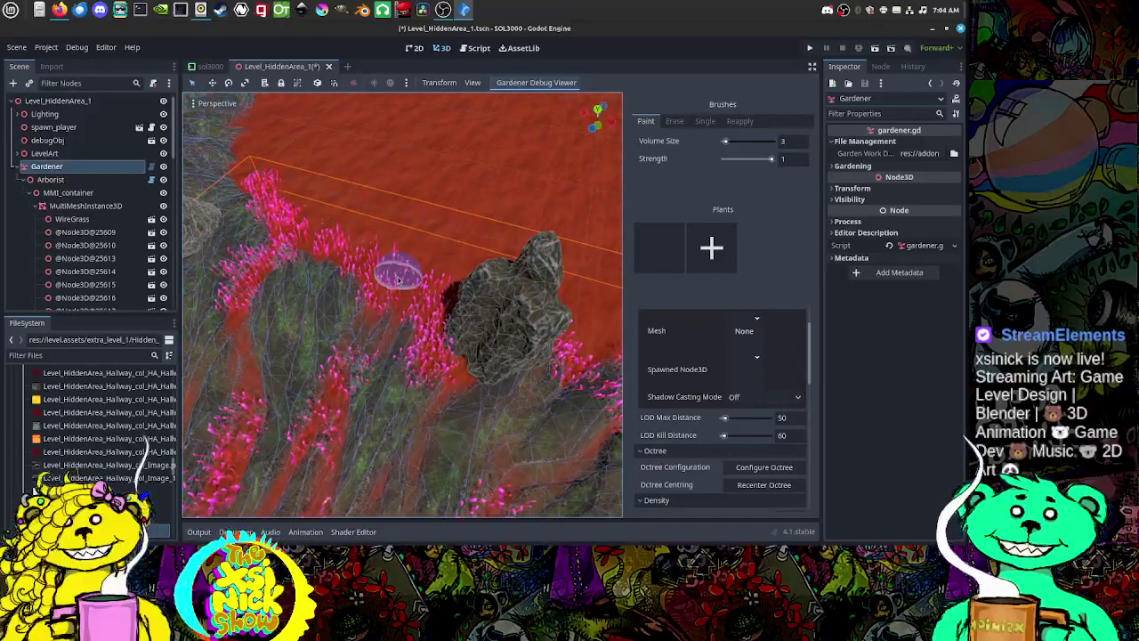
pyautogui.moveTo(358, 276); pyautogui.dragTo(447, 339, button='middle')
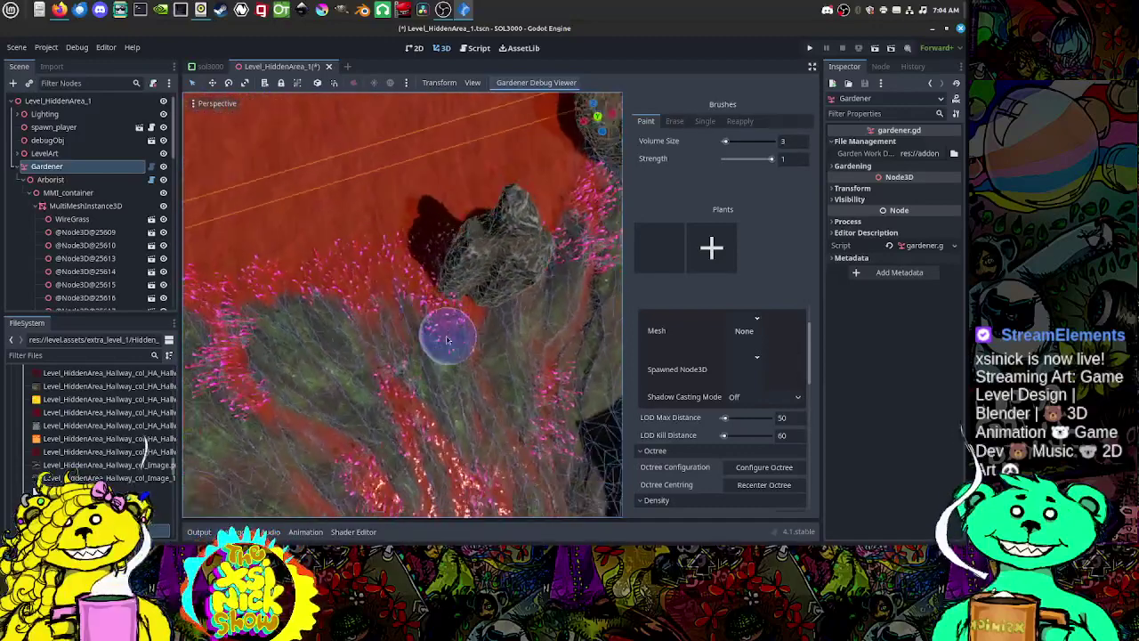
pyautogui.moveTo(362, 303)
pyautogui.mouseDown(button='middle')
pyautogui.moveTo(511, 296)
pyautogui.moveTo(411, 304)
pyautogui.moveTo(350, 287)
pyautogui.moveTo(419, 300)
pyautogui.moveTo(427, 338)
pyautogui.moveTo(359, 254)
pyautogui.moveTo(388, 278)
pyautogui.mouseUp(button='middle')
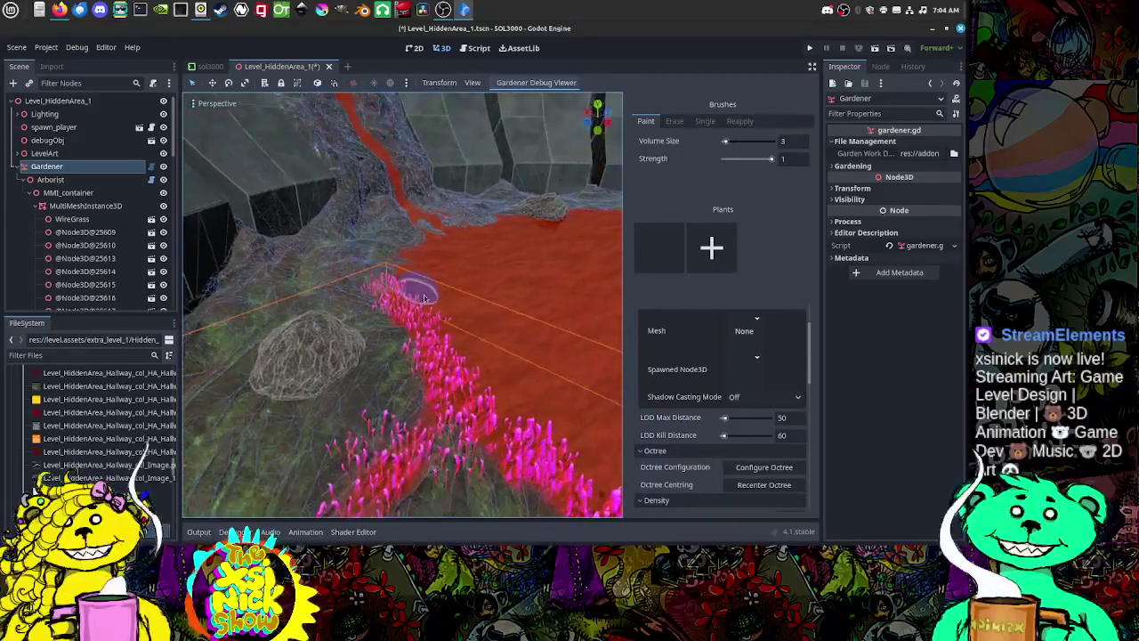
pyautogui.moveTo(489, 322)
pyautogui.mouseDown(button='middle')
pyautogui.moveTo(325, 336)
pyautogui.moveTo(368, 326)
pyautogui.moveTo(342, 311)
pyautogui.moveTo(427, 330)
pyautogui.moveTo(413, 281)
pyautogui.moveTo(445, 315)
pyautogui.moveTo(387, 210)
pyautogui.mouseUp(button='middle')
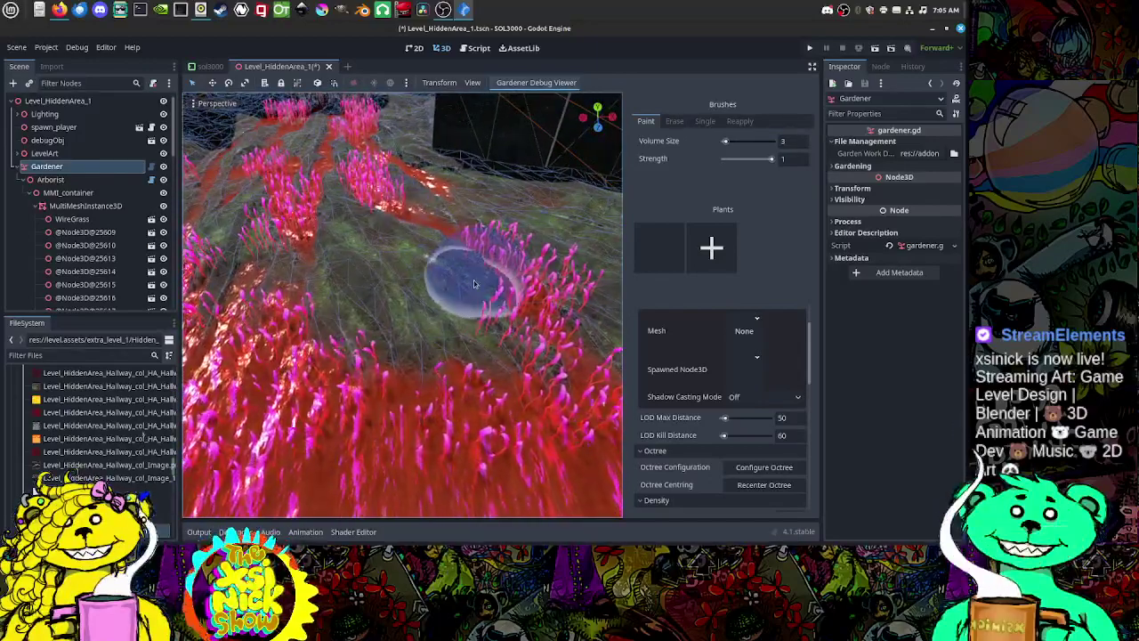
pyautogui.moveTo(474, 283)
pyautogui.mouseDown(button='middle')
pyautogui.moveTo(452, 267)
pyautogui.moveTo(436, 294)
pyautogui.moveTo(458, 254)
pyautogui.moveTo(415, 371)
pyautogui.mouseUp(button='middle')
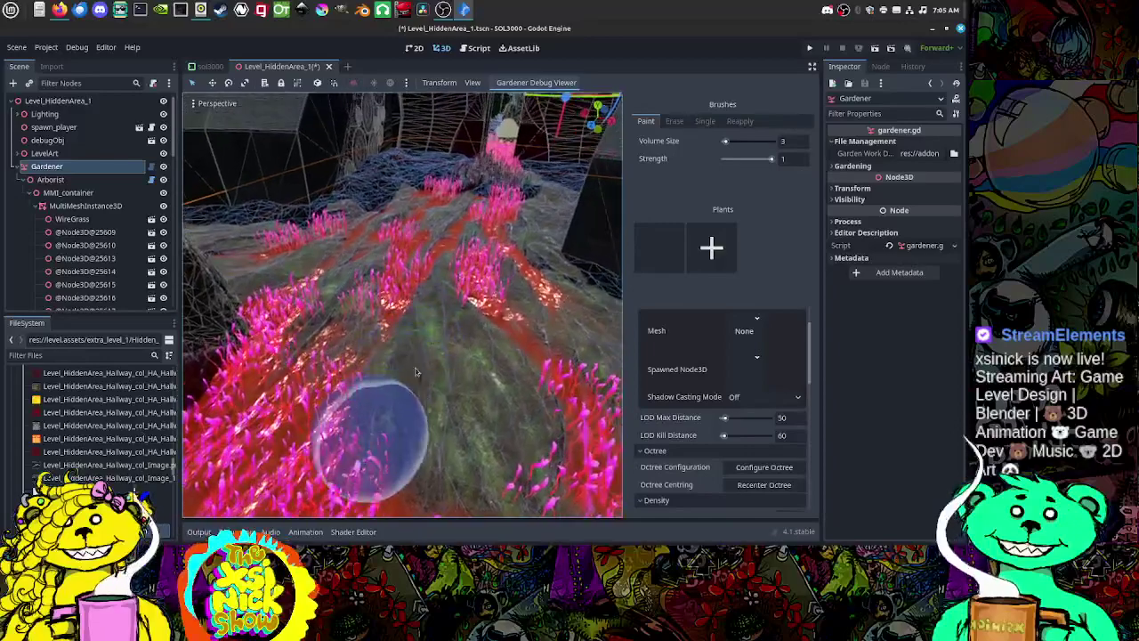
pyautogui.moveTo(453, 254); pyautogui.dragTo(467, 274, button='middle')
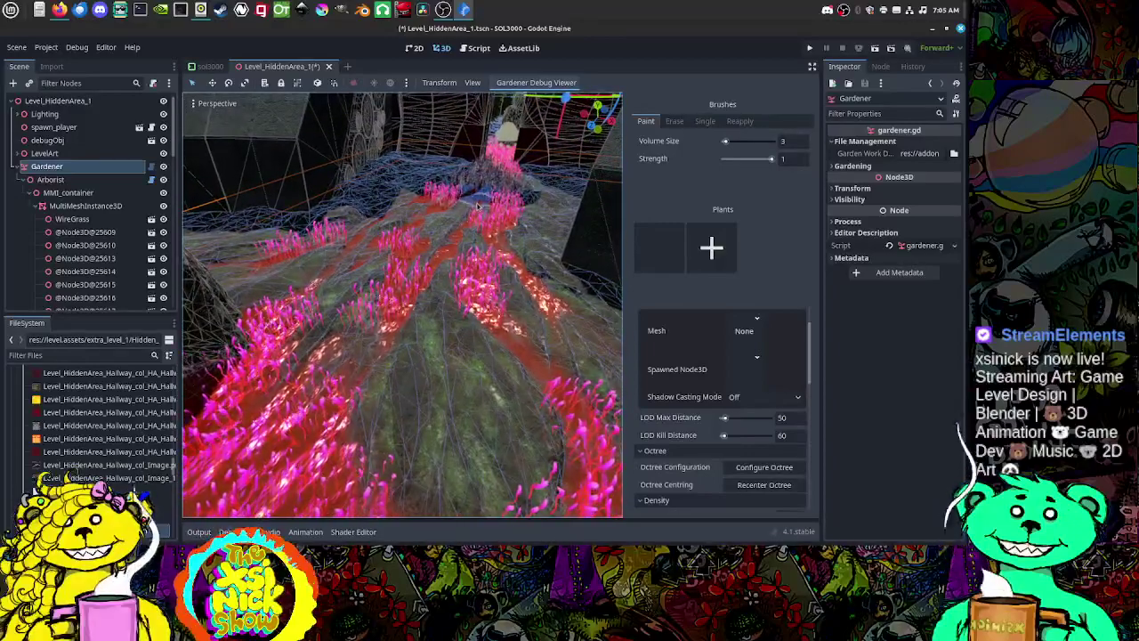
pyautogui.moveTo(477, 205)
pyautogui.mouseDown(button='middle')
pyautogui.moveTo(480, 302)
pyautogui.moveTo(457, 222)
pyautogui.moveTo(480, 293)
pyautogui.moveTo(430, 259)
pyautogui.moveTo(258, 298)
pyautogui.moveTo(55, 324)
pyautogui.mouseUp(button='middle')
pyautogui.scroll(-6, 431, 259)
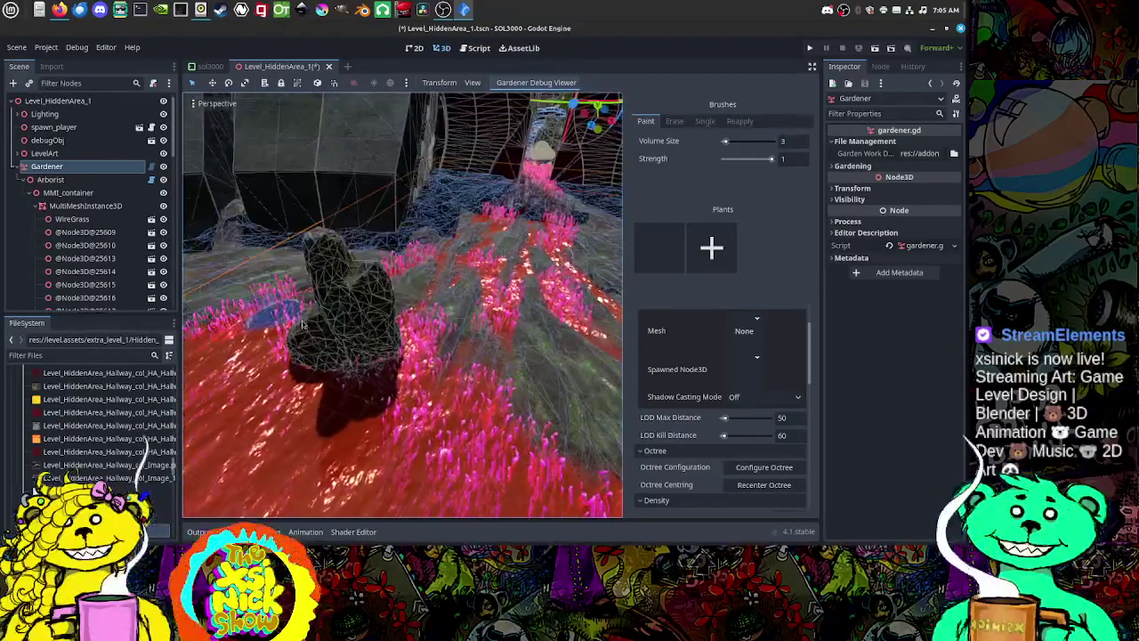
# Step: Paint wire grass on the red ground's edge along the far side of the low dark rock
pyautogui.moveTo(302, 325)
pyautogui.mouseDown(button='middle')
pyautogui.moveTo(480, 300)
pyautogui.moveTo(418, 315)
pyautogui.moveTo(382, 344)
pyautogui.moveTo(228, 368)
pyautogui.mouseUp(button='middle')
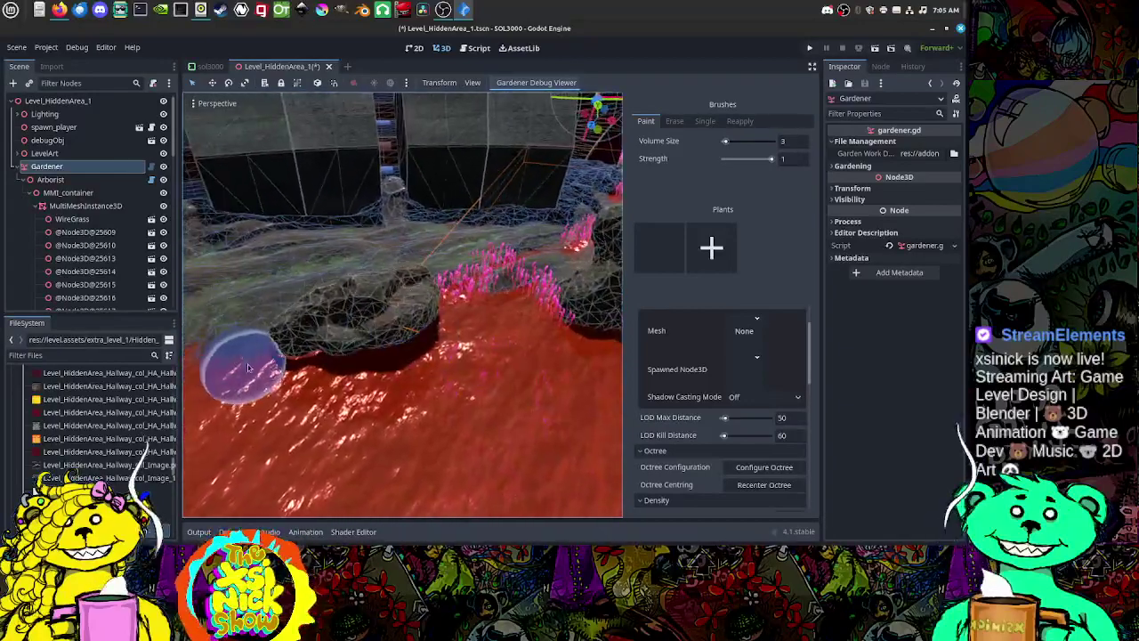
pyautogui.moveTo(236, 364); pyautogui.dragTo(327, 378)
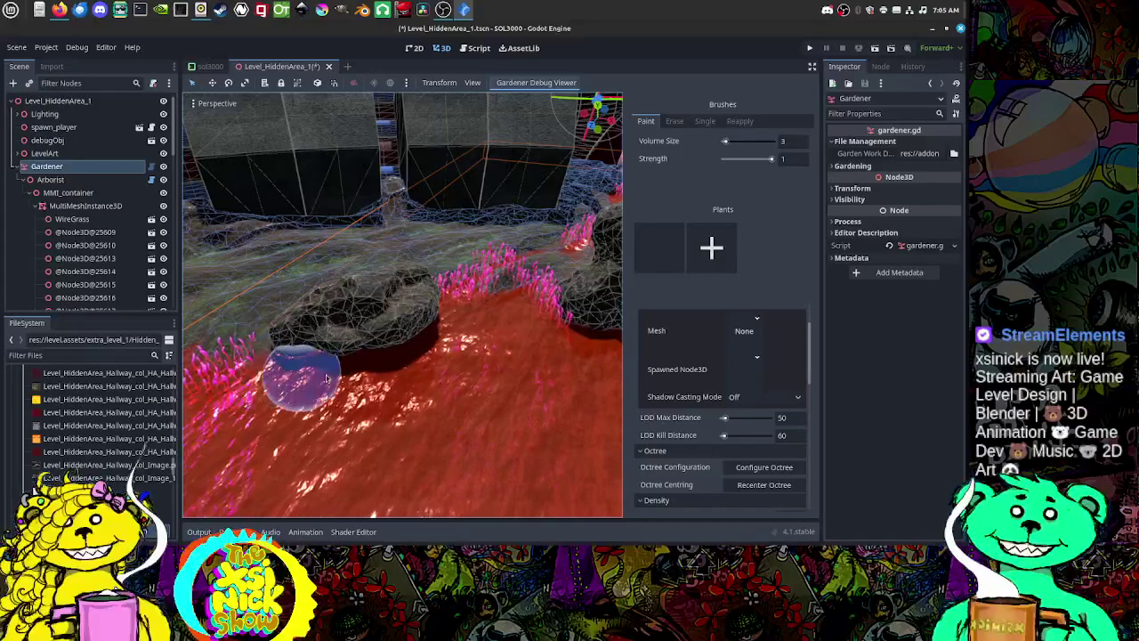
pyautogui.moveTo(327, 379); pyautogui.dragTo(351, 362, button='middle')
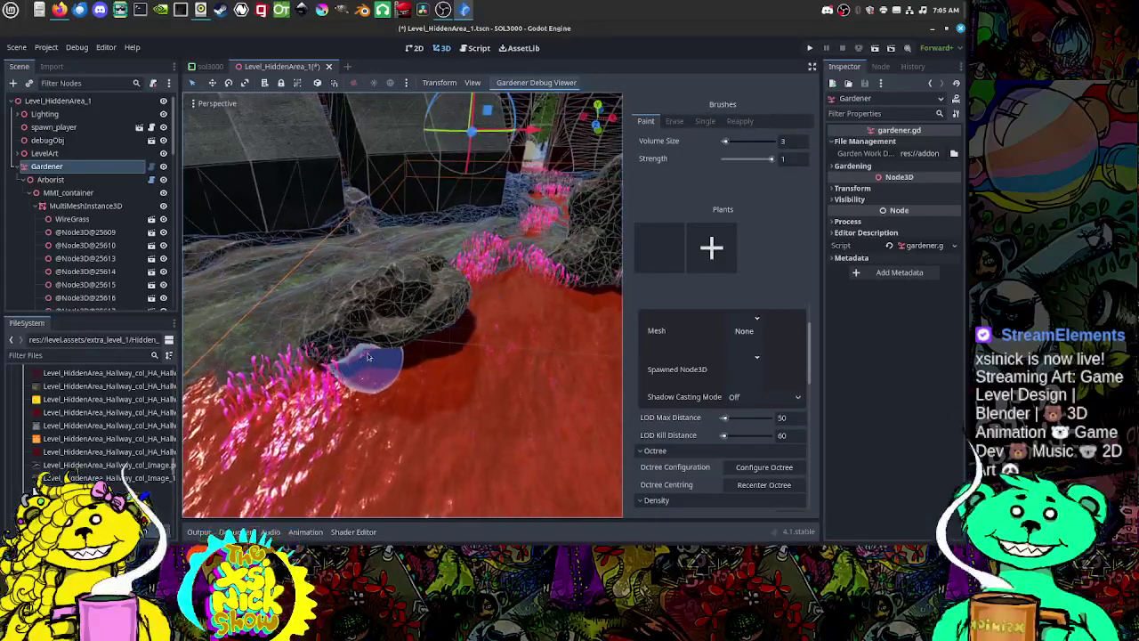
pyautogui.moveTo(435, 381)
pyautogui.mouseDown(button='middle')
pyautogui.moveTo(445, 375)
pyautogui.moveTo(432, 391)
pyautogui.moveTo(317, 351)
pyautogui.moveTo(417, 355)
pyautogui.mouseUp(button='middle')
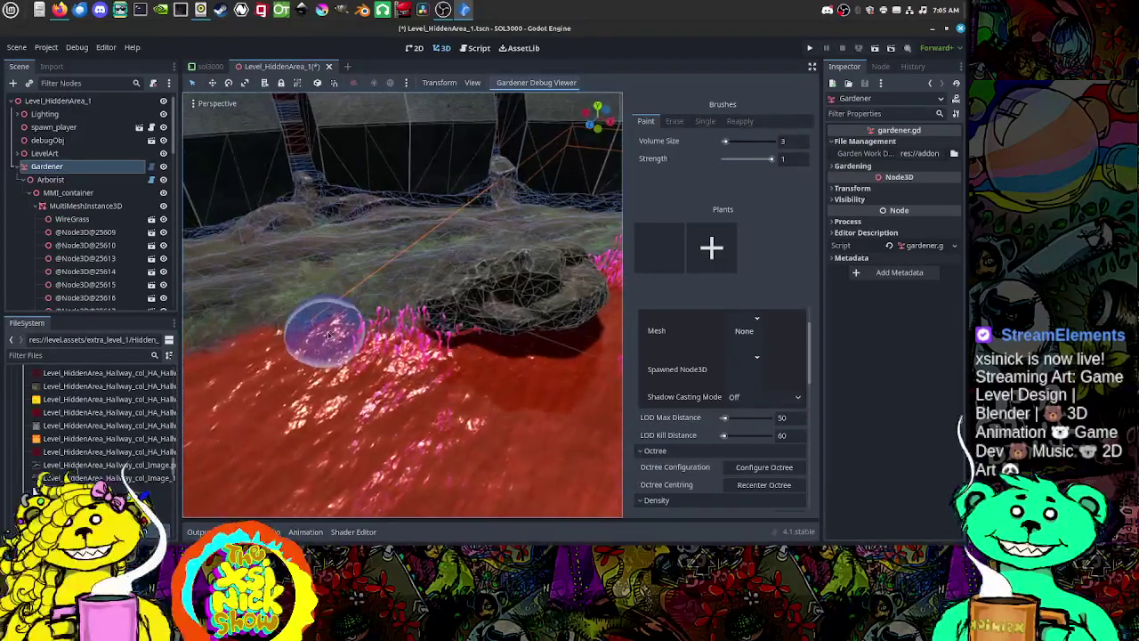
pyautogui.moveTo(331, 333); pyautogui.dragTo(335, 343)
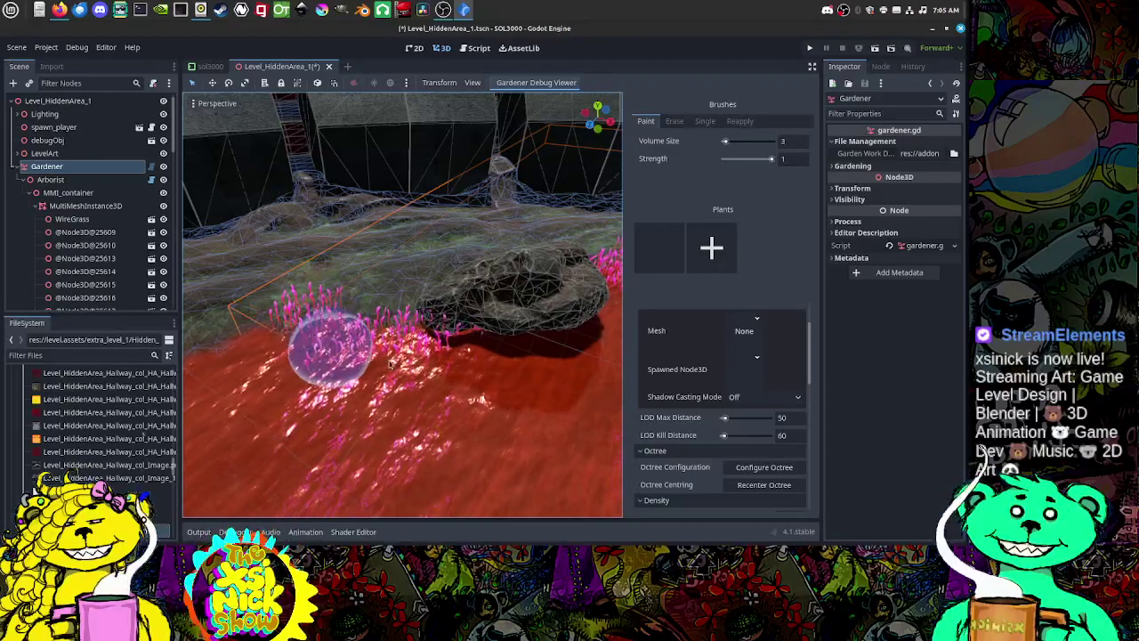
pyautogui.moveTo(389, 364); pyautogui.dragTo(411, 388)
pyautogui.moveTo(411, 388)
pyautogui.mouseDown(button='middle')
pyautogui.moveTo(199, 394)
pyautogui.moveTo(588, 381)
pyautogui.mouseUp(button='middle')
pyautogui.moveTo(587, 381); pyautogui.dragTo(594, 368)
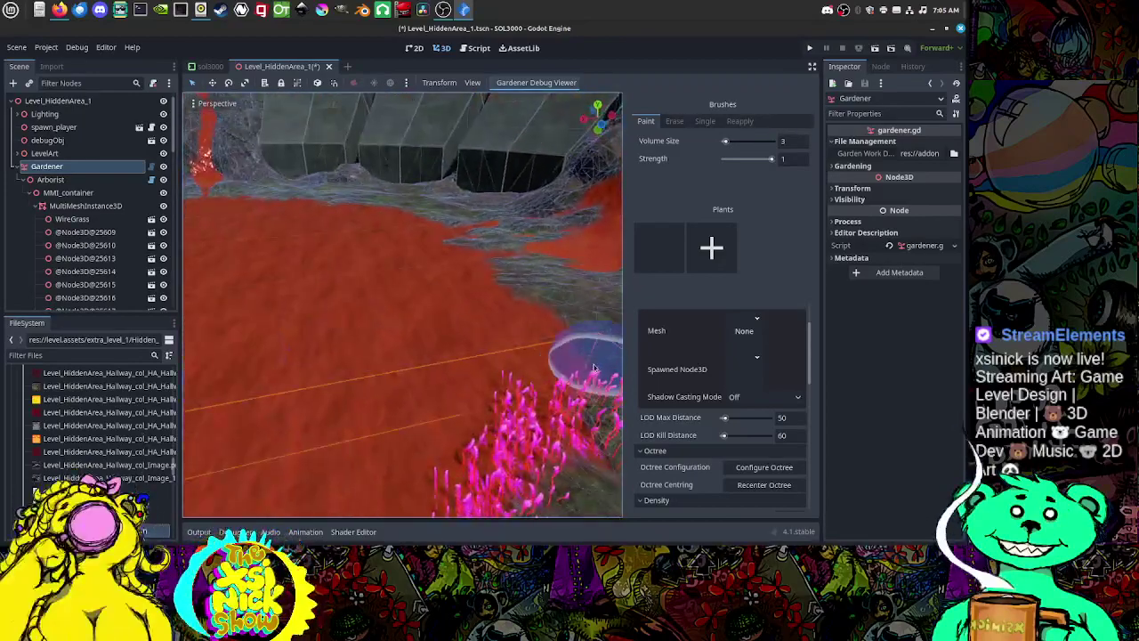
# Step: Paint wire grass over the small red streaks and adjoining pool edge at the foot of the large root with red streams
pyautogui.scroll(-3, 578, 367)
pyautogui.moveTo(436, 354)
pyautogui.mouseDown(button='middle')
pyautogui.moveTo(419, 344)
pyautogui.moveTo(401, 361)
pyautogui.moveTo(358, 366)
pyautogui.mouseUp(button='middle')
pyautogui.moveTo(455, 347)
pyautogui.mouseDown(button='middle')
pyautogui.moveTo(297, 330)
pyautogui.moveTo(401, 333)
pyautogui.moveTo(406, 348)
pyautogui.moveTo(260, 356)
pyautogui.mouseUp(button='middle')
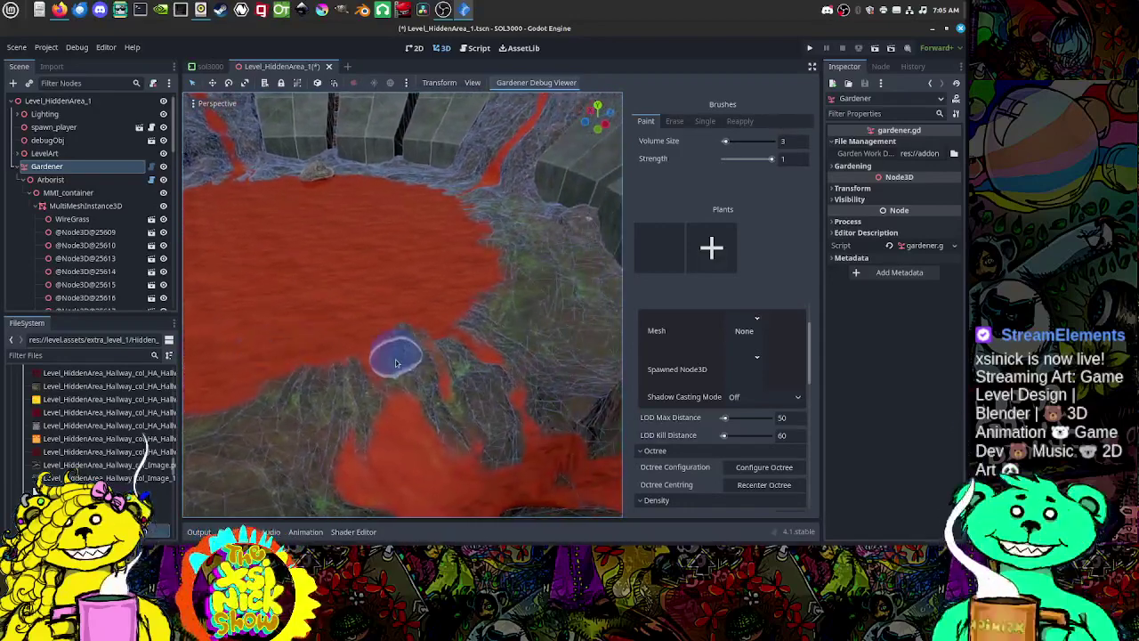
pyautogui.moveTo(407, 356)
pyautogui.mouseDown(button='middle')
pyautogui.moveTo(558, 405)
pyautogui.moveTo(411, 383)
pyautogui.mouseUp(button='middle')
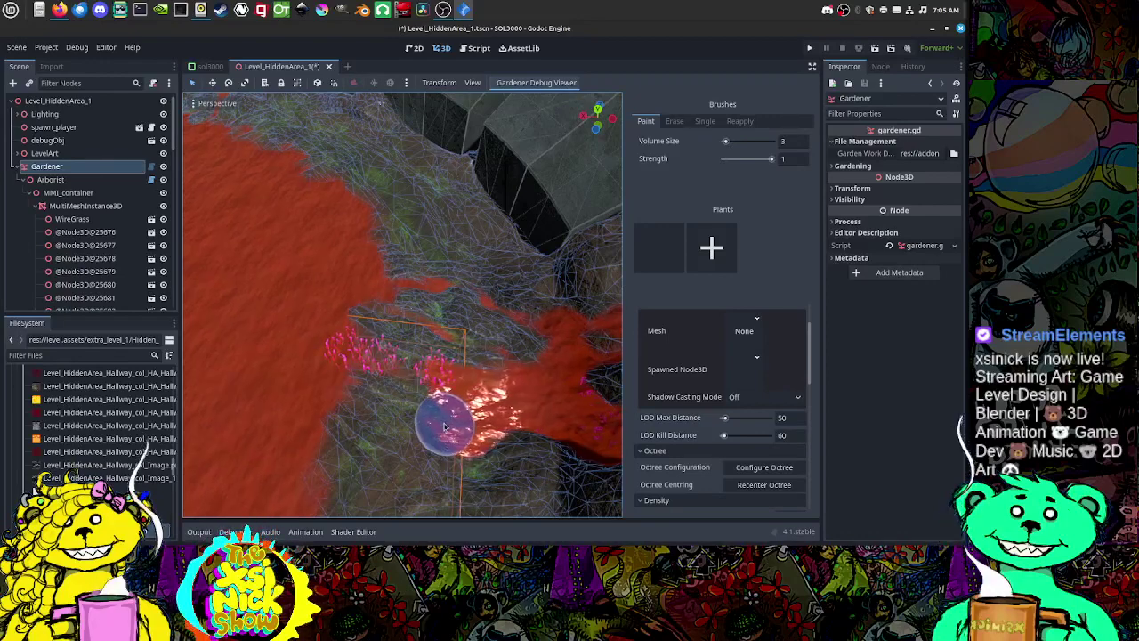
pyautogui.moveTo(483, 335)
pyautogui.mouseDown(button='middle')
pyautogui.moveTo(516, 356)
pyautogui.moveTo(504, 348)
pyautogui.moveTo(498, 368)
pyautogui.moveTo(247, 323)
pyautogui.moveTo(593, 317)
pyautogui.moveTo(512, 382)
pyautogui.moveTo(475, 344)
pyautogui.moveTo(474, 358)
pyautogui.mouseUp(button='middle')
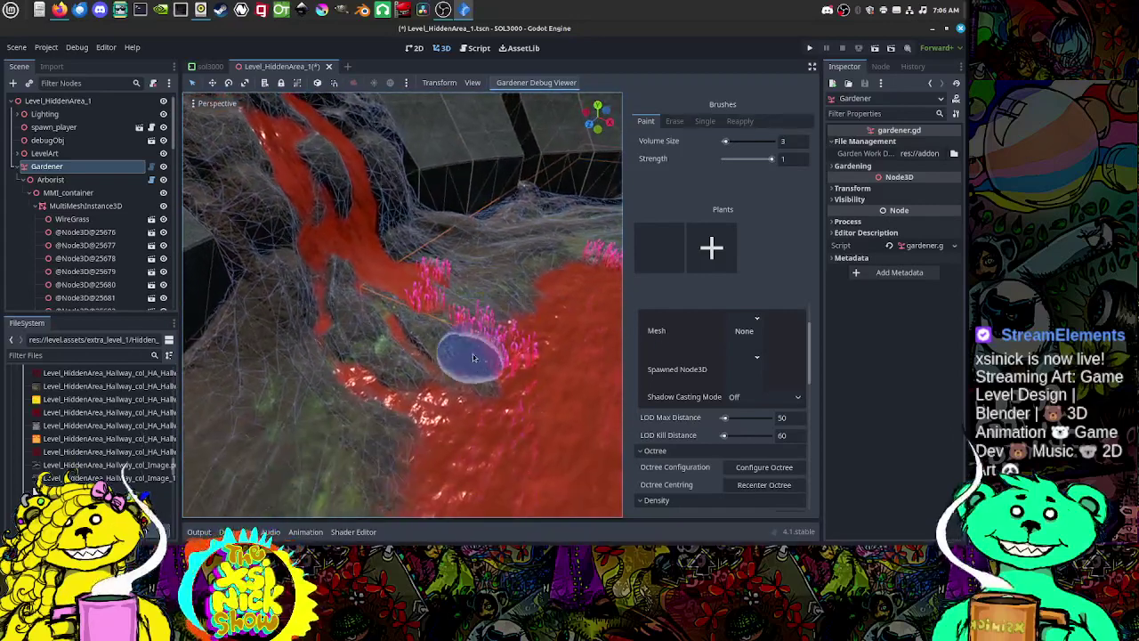
pyautogui.moveTo(449, 400); pyautogui.dragTo(444, 406)
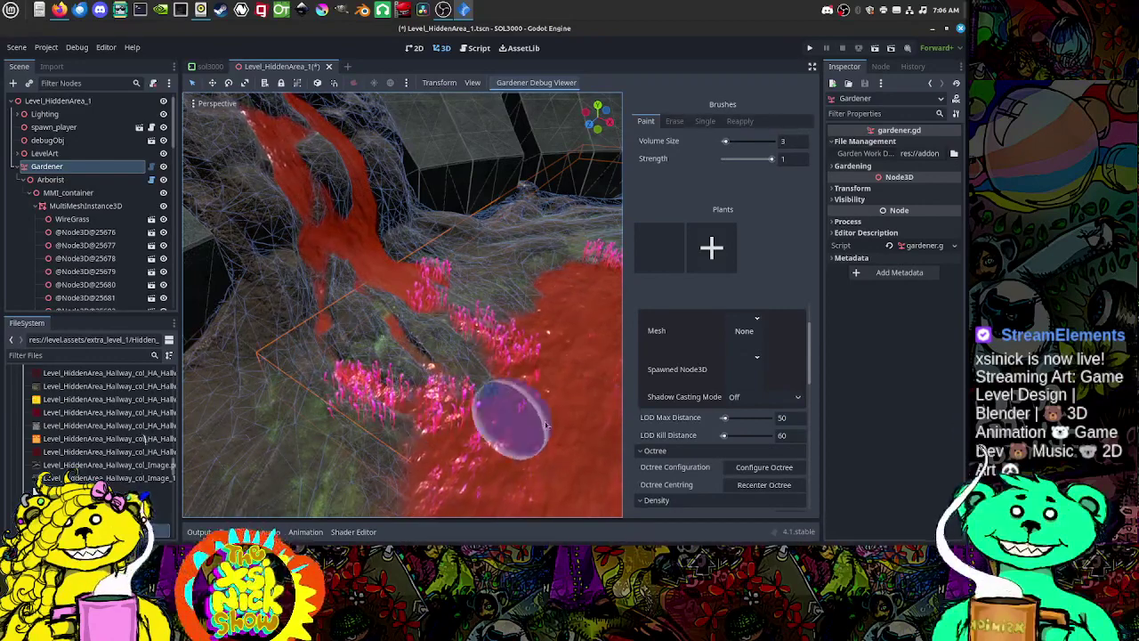
# Step: Undo the last wire grass stroke on the small red streak near the large root and repaint it along the streak
pyautogui.moveTo(536, 429); pyautogui.dragTo(336, 422, button='middle')
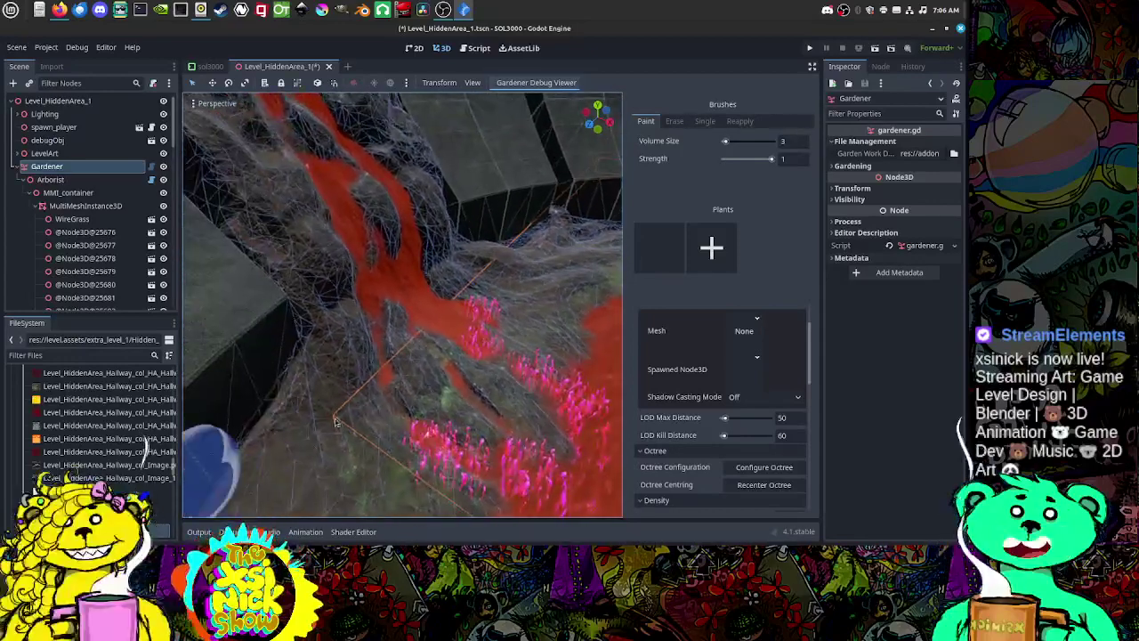
pyautogui.moveTo(479, 441); pyautogui.dragTo(292, 406, button='middle')
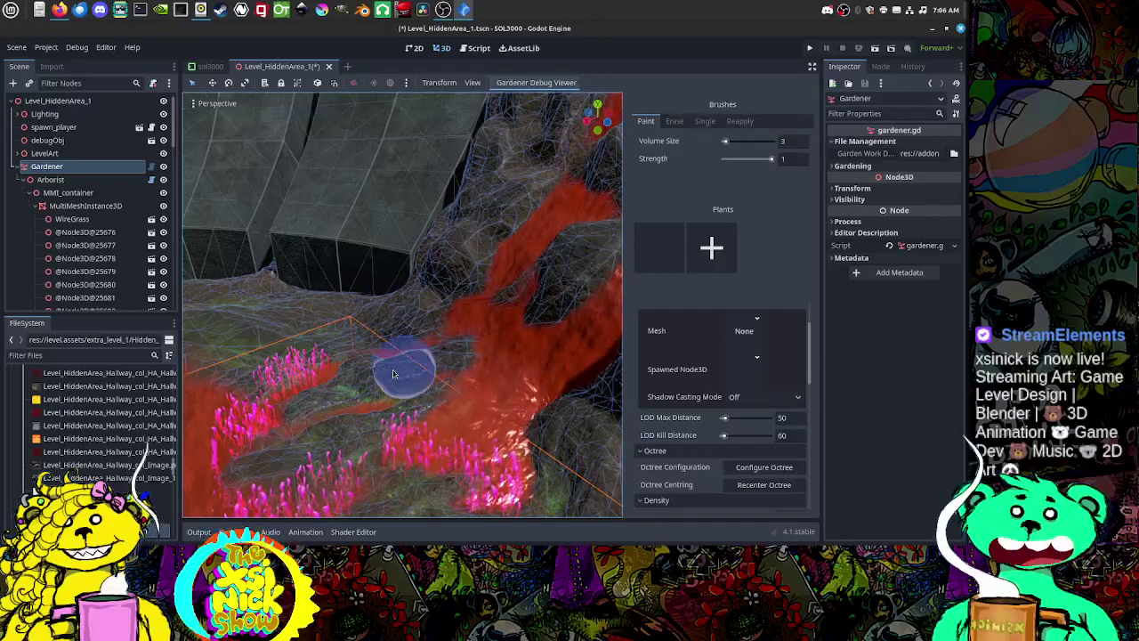
pyautogui.moveTo(402, 368)
pyautogui.mouseDown(button='middle')
pyautogui.moveTo(349, 318)
pyautogui.moveTo(249, 297)
pyautogui.moveTo(320, 300)
pyautogui.moveTo(384, 353)
pyautogui.moveTo(394, 325)
pyautogui.mouseUp(button='middle')
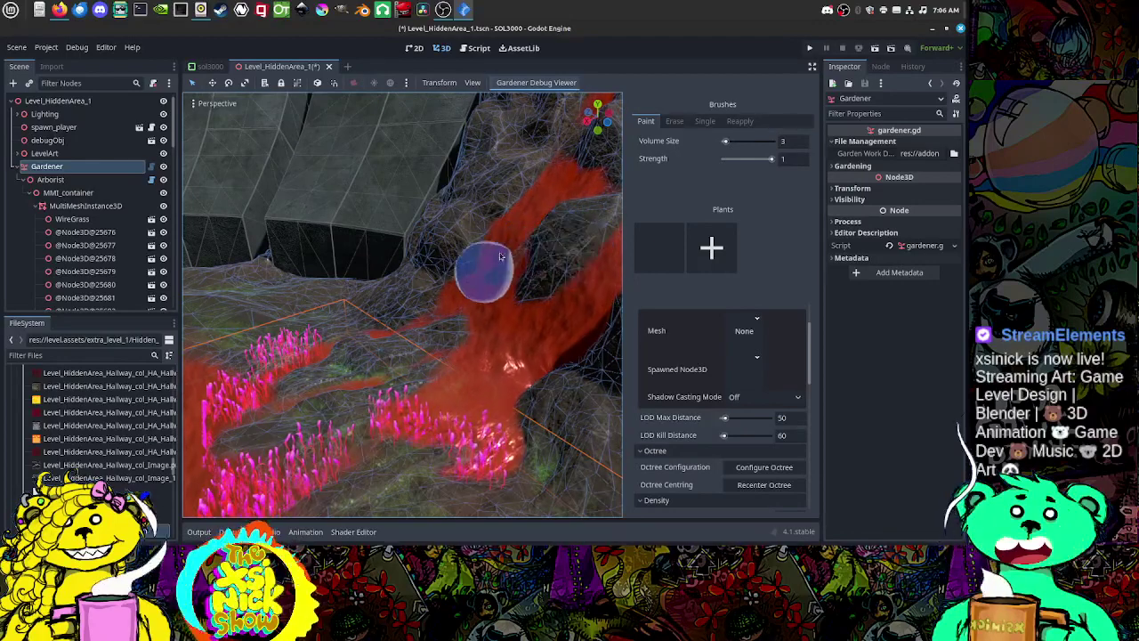
pyautogui.moveTo(317, 300)
pyautogui.mouseDown(button='middle')
pyautogui.moveTo(407, 293)
pyautogui.moveTo(418, 341)
pyautogui.moveTo(407, 325)
pyautogui.moveTo(447, 324)
pyautogui.mouseUp(button='middle')
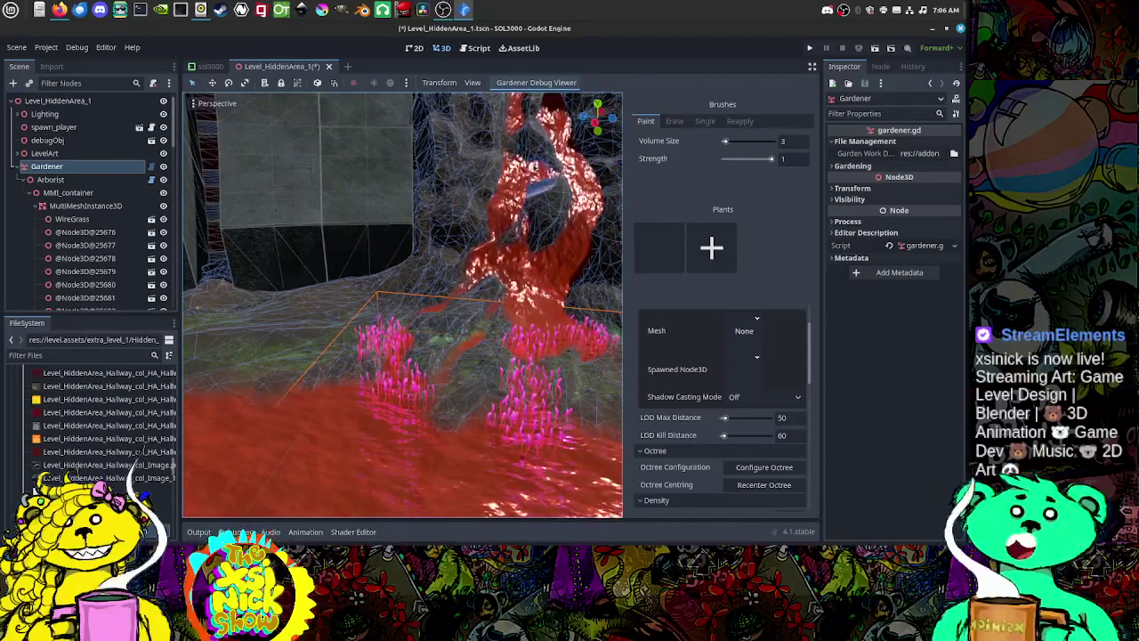
pyautogui.moveTo(496, 281)
pyautogui.mouseDown(button='middle')
pyautogui.moveTo(449, 351)
pyautogui.moveTo(356, 336)
pyautogui.moveTo(363, 313)
pyautogui.moveTo(365, 338)
pyautogui.moveTo(401, 364)
pyautogui.mouseUp(button='middle')
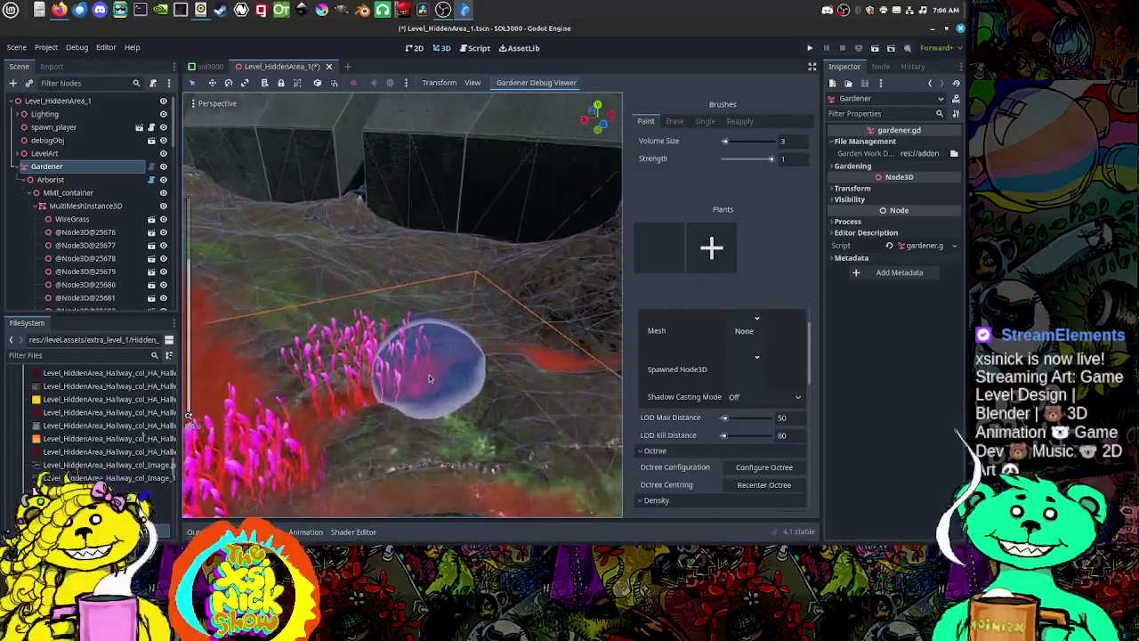
pyautogui.moveTo(454, 385)
pyautogui.mouseDown()
pyautogui.moveTo(515, 399)
pyautogui.moveTo(500, 403)
pyautogui.mouseUp()
pyautogui.hotkey('ctrl', 'z')
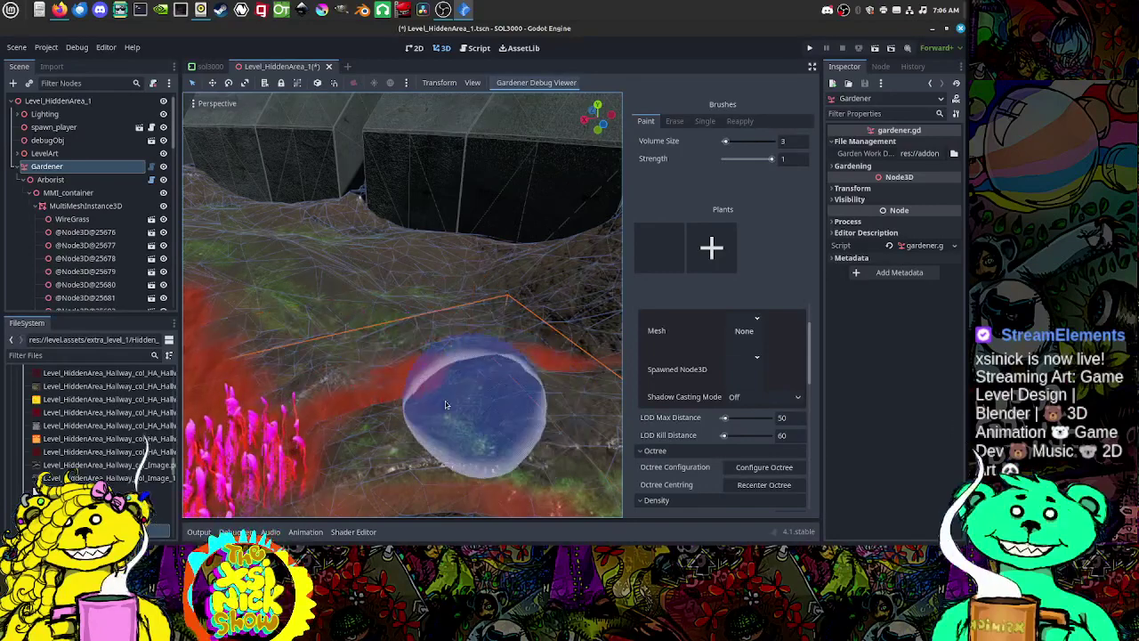
pyautogui.moveTo(414, 388); pyautogui.dragTo(435, 389)
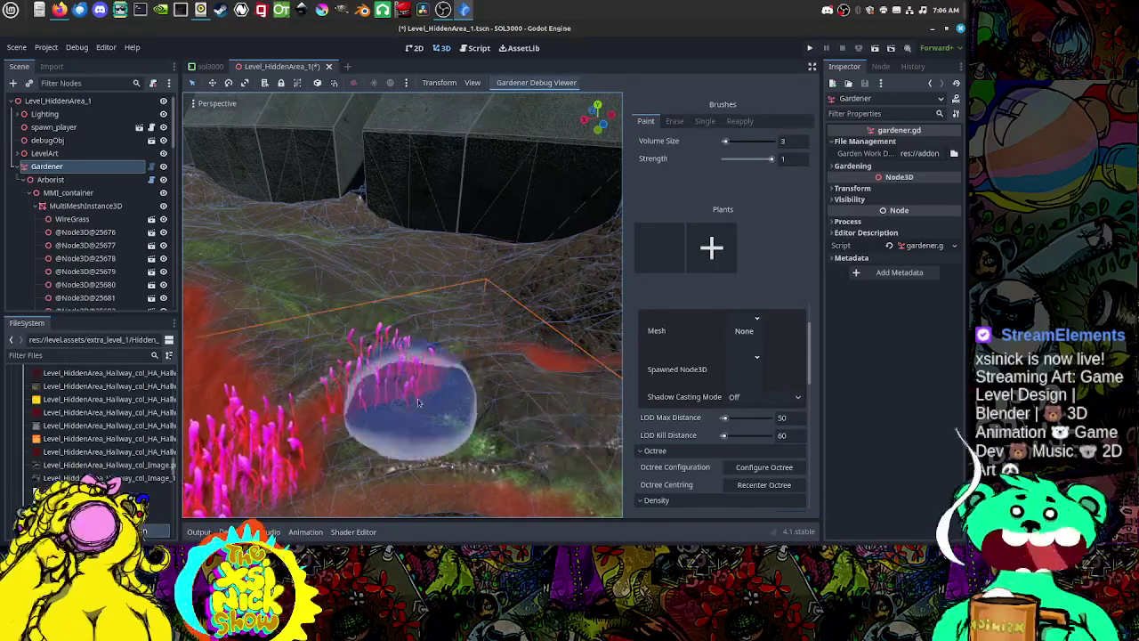
# Step: Paint wire grass along the red pool's edge near the wall panels and on both sides of the narrow red stream
pyautogui.scroll(-4, 417, 399)
pyautogui.moveTo(444, 399); pyautogui.dragTo(463, 385, button='middle')
pyautogui.moveTo(363, 367)
pyautogui.mouseDown(button='middle')
pyautogui.moveTo(489, 372)
pyautogui.moveTo(401, 339)
pyautogui.moveTo(320, 285)
pyautogui.mouseUp(button='middle')
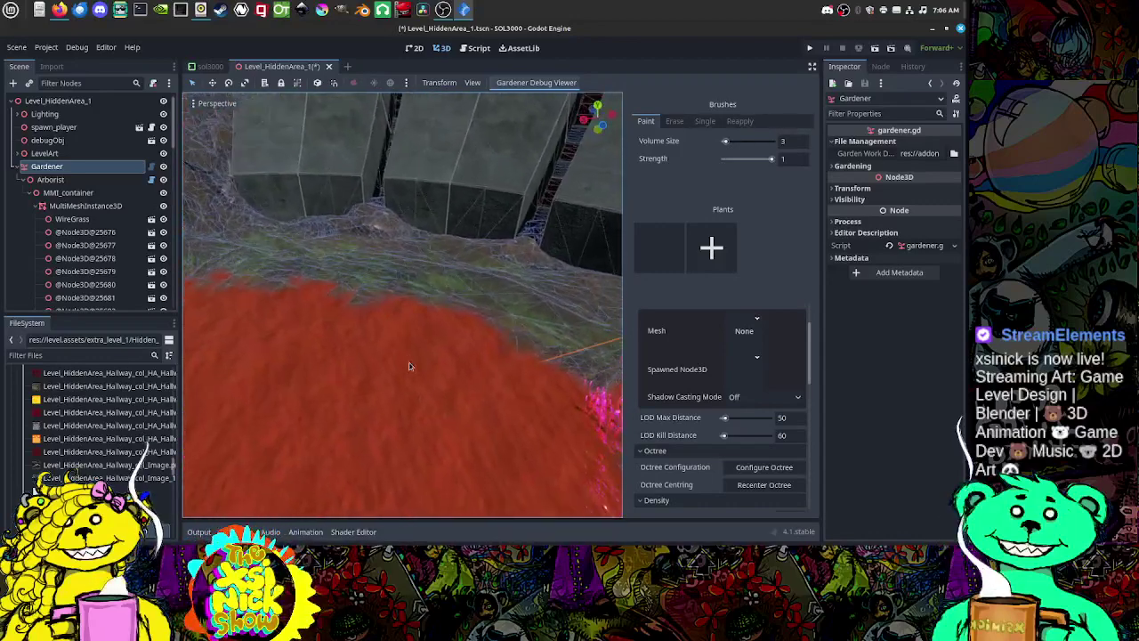
pyautogui.click(330, 285)
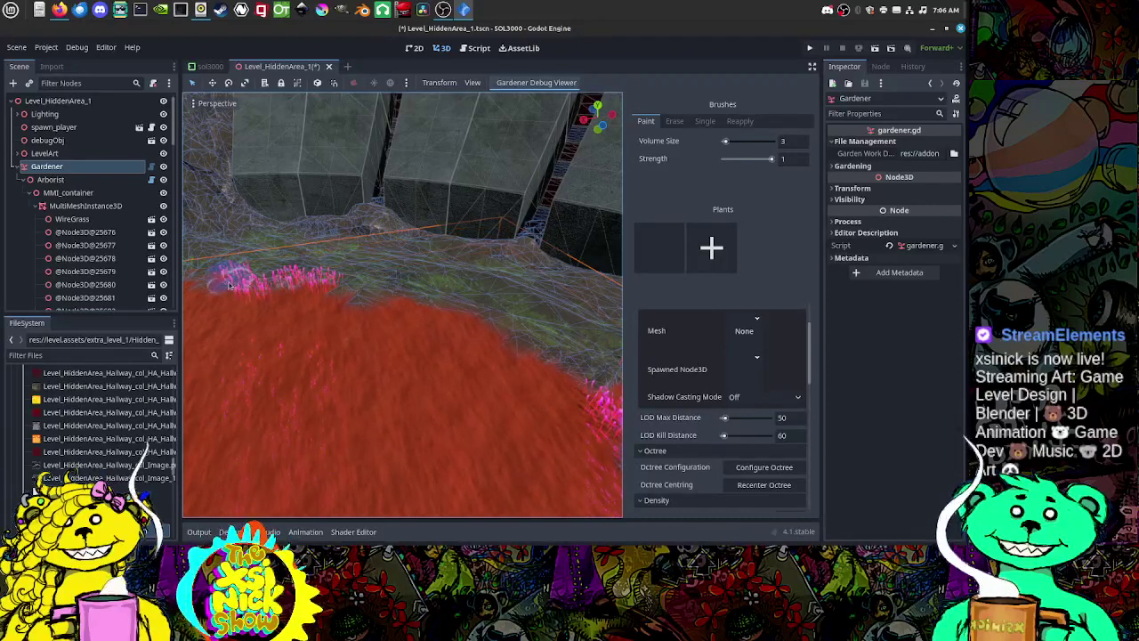
pyautogui.moveTo(335, 291); pyautogui.dragTo(570, 291, button='middle')
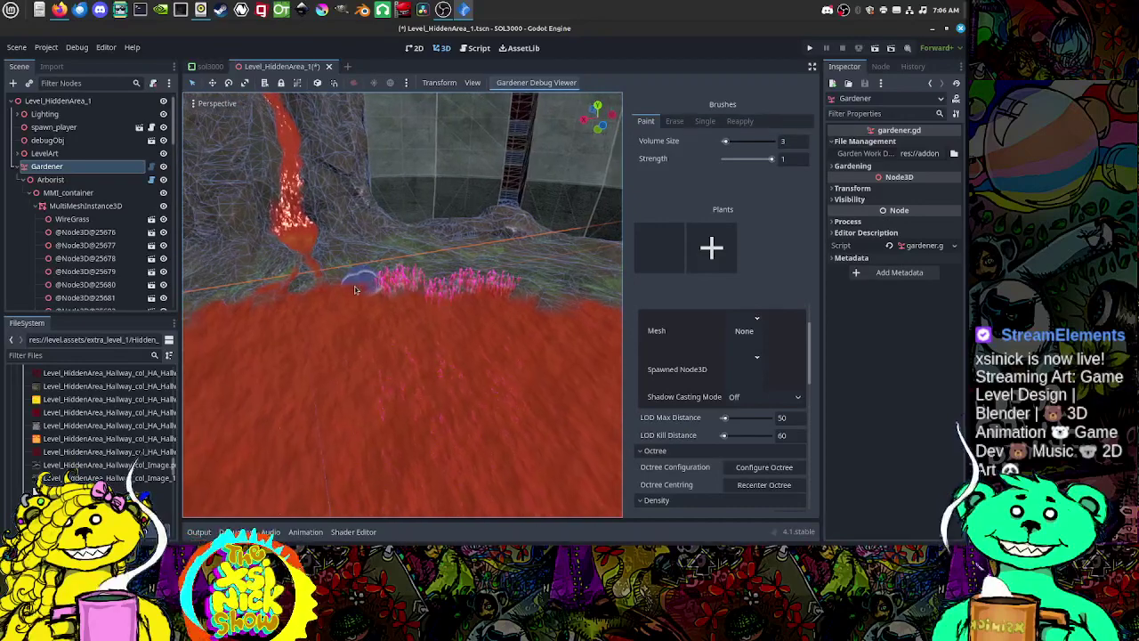
pyautogui.moveTo(354, 289); pyautogui.dragTo(325, 292, button='middle')
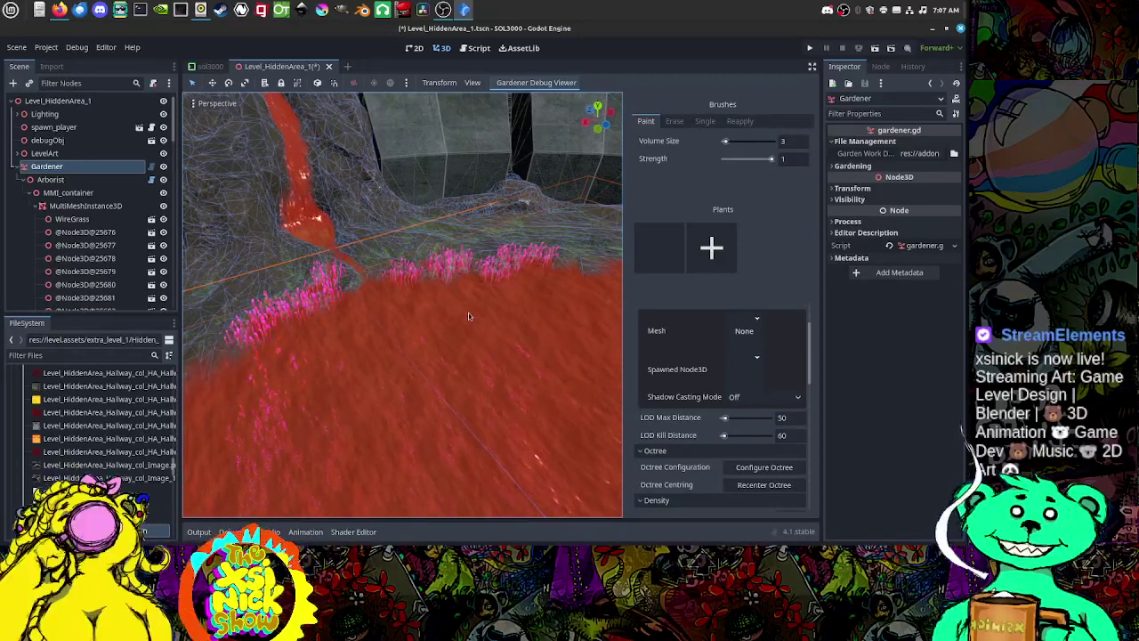
# Step: Paint wire grass patches on the bare far edge of the red pool below the wall panels and undo the last stroke
pyautogui.moveTo(468, 312); pyautogui.dragTo(585, 285, button='middle')
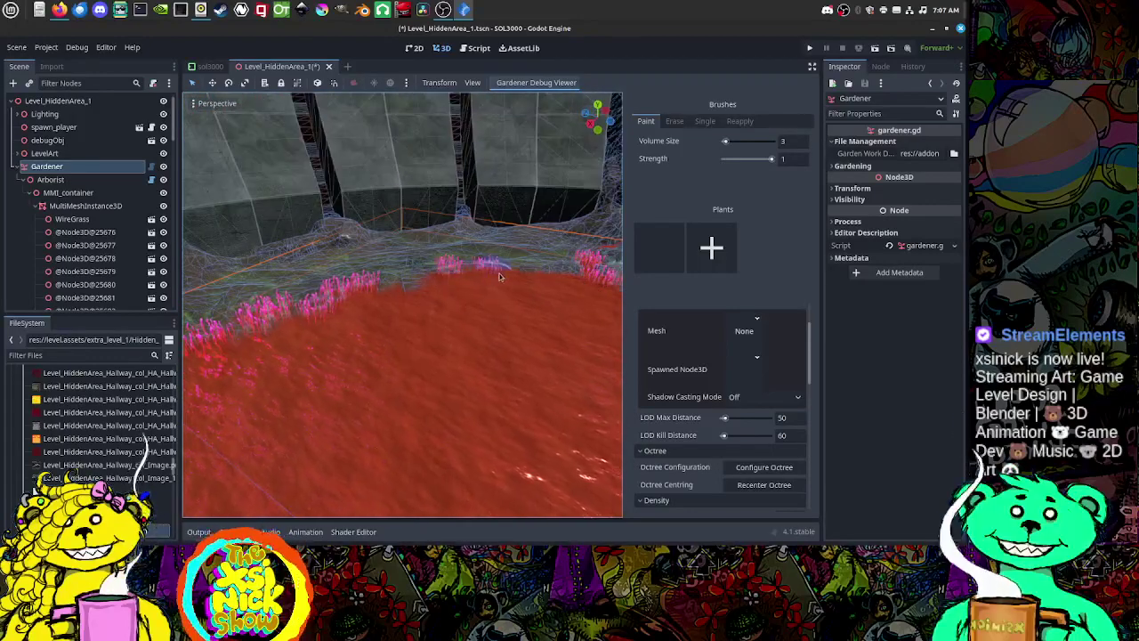
pyautogui.moveTo(522, 273); pyautogui.dragTo(479, 273)
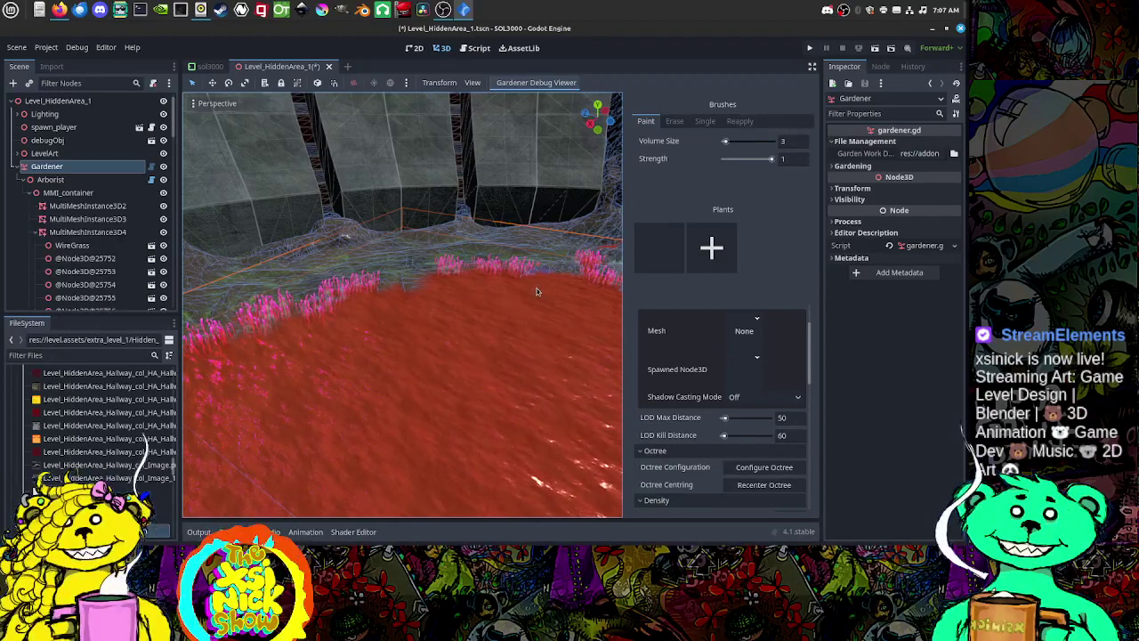
pyautogui.hotkey('ctrl', 'z')
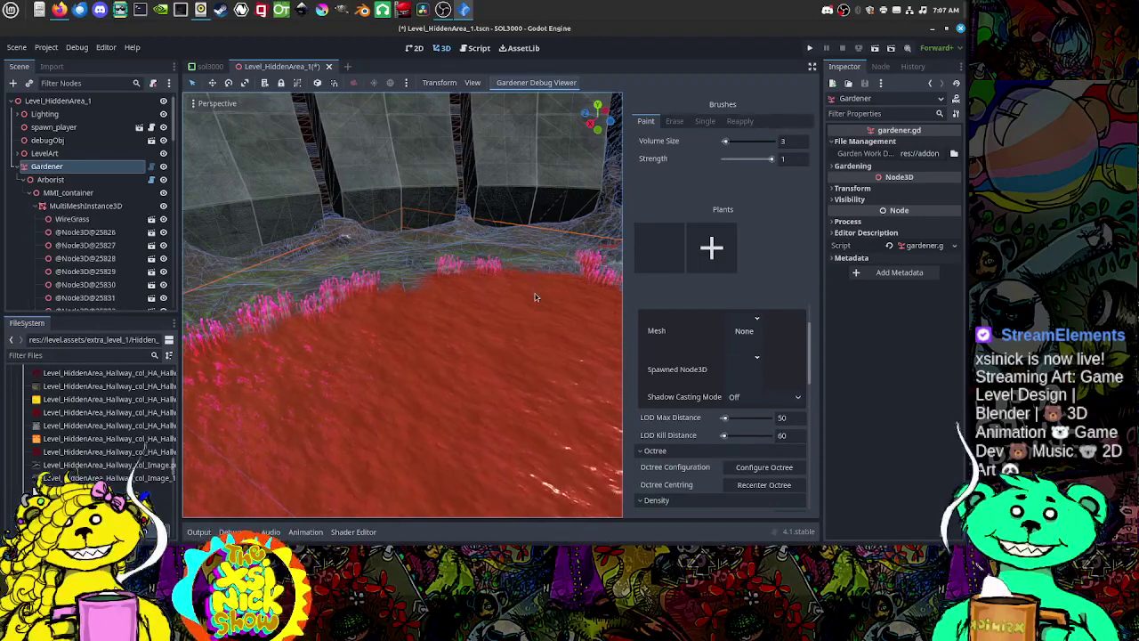
# Step: Paint wire grass along the pool edge from the narrow red stream to the dark rock and on past its other side
pyautogui.moveTo(485, 301); pyautogui.dragTo(501, 330, button='middle')
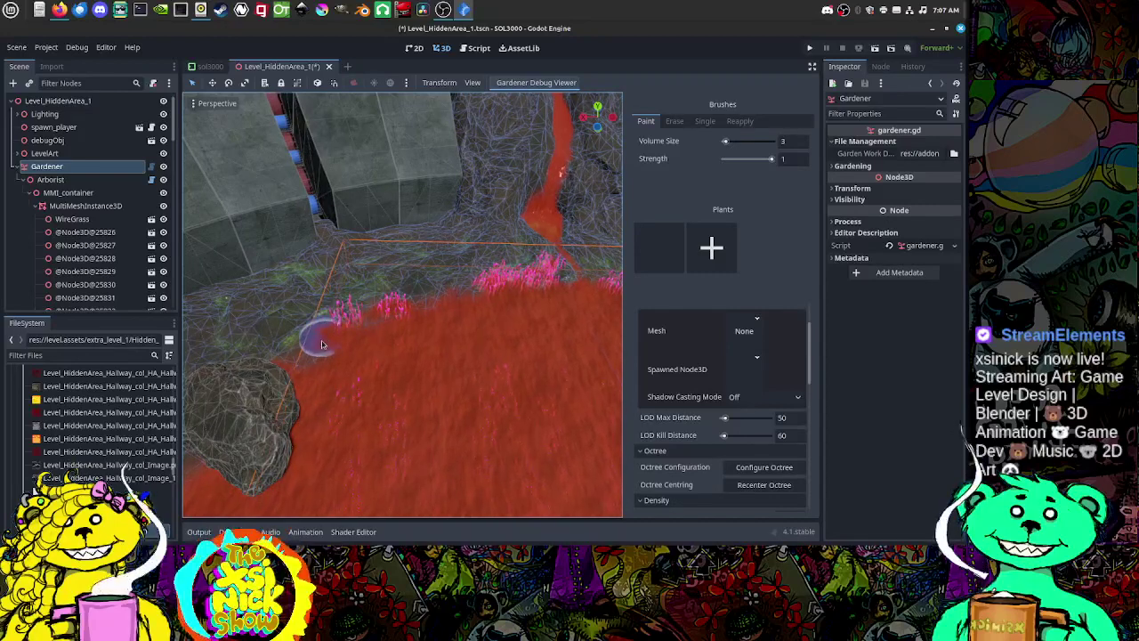
pyautogui.moveTo(323, 345); pyautogui.dragTo(338, 344)
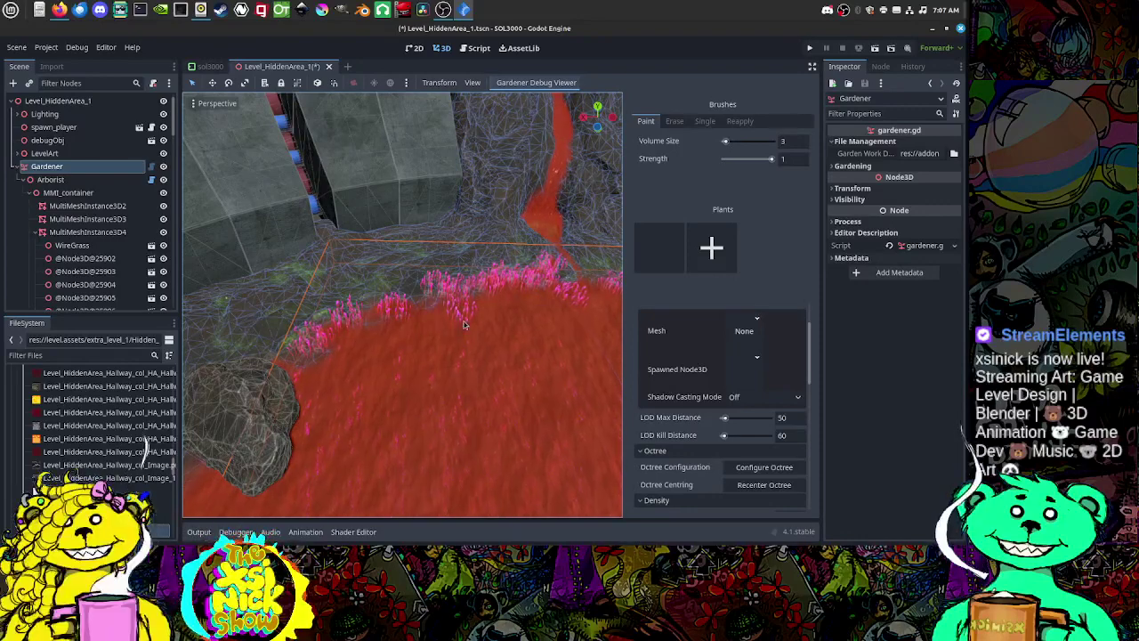
pyautogui.moveTo(457, 328)
pyautogui.mouseDown(button='middle')
pyautogui.moveTo(386, 324)
pyautogui.moveTo(464, 328)
pyautogui.moveTo(389, 236)
pyautogui.moveTo(456, 235)
pyautogui.moveTo(378, 277)
pyautogui.moveTo(531, 307)
pyautogui.moveTo(447, 324)
pyautogui.mouseUp(button='middle')
pyautogui.scroll(6, 443, 332)
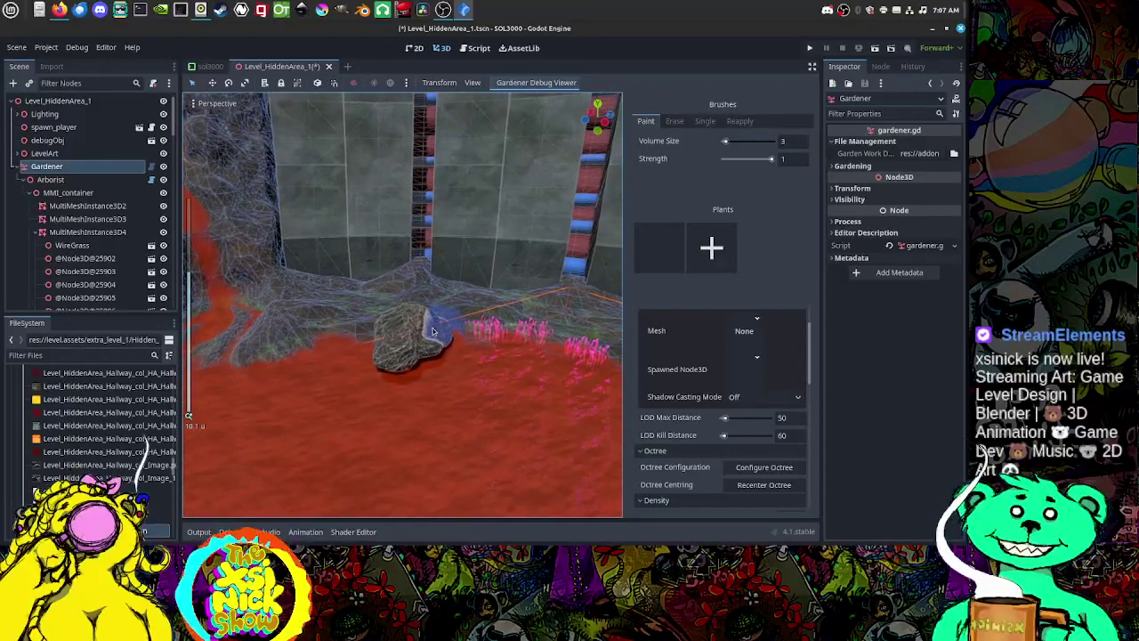
pyautogui.scroll(10, 459, 336)
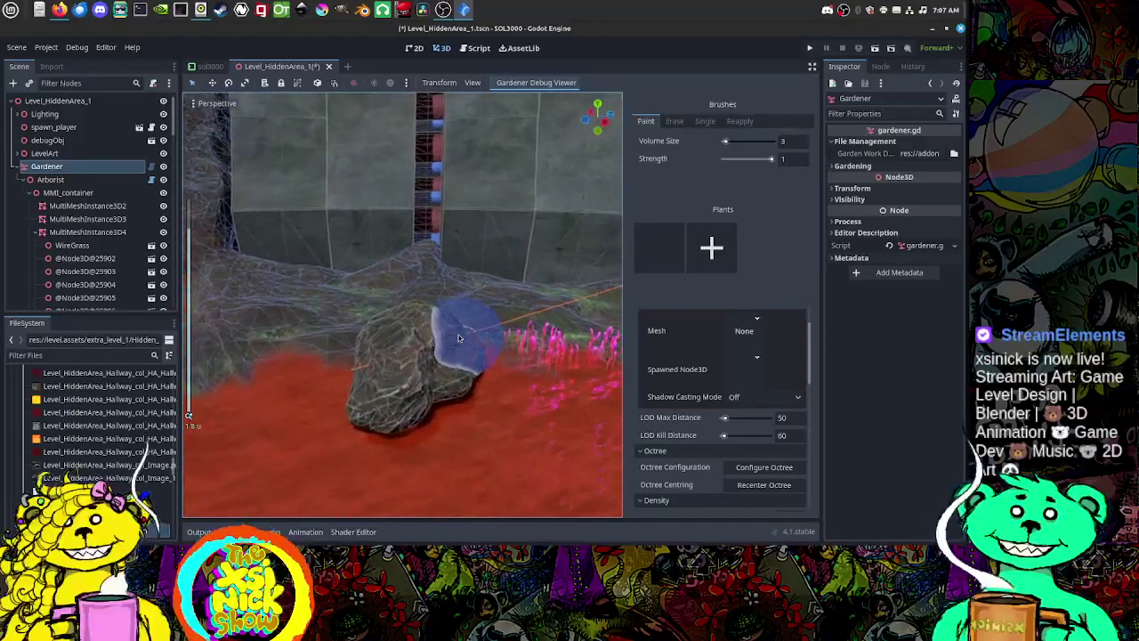
pyautogui.moveTo(472, 340)
pyautogui.keyDown('shift'); pyautogui.mouseDown(button='middle')
pyautogui.moveTo(349, 342)
pyautogui.moveTo(458, 330)
pyautogui.moveTo(305, 325)
pyautogui.moveTo(483, 330)
pyautogui.moveTo(450, 354)
pyautogui.moveTo(470, 344)
pyautogui.moveTo(483, 356)
pyautogui.moveTo(317, 330)
pyautogui.moveTo(529, 383)
pyautogui.mouseUp(button='middle'); pyautogui.keyUp('shift')
pyautogui.moveTo(530, 382)
pyautogui.mouseDown()
pyautogui.moveTo(503, 367)
pyautogui.moveTo(432, 372)
pyautogui.mouseUp()
pyautogui.moveTo(431, 372)
pyautogui.mouseDown(button='middle')
pyautogui.moveTo(382, 356)
pyautogui.moveTo(535, 381)
pyautogui.moveTo(394, 358)
pyautogui.mouseUp(button='middle')
pyautogui.moveTo(419, 357)
pyautogui.mouseDown()
pyautogui.moveTo(382, 340)
pyautogui.moveTo(267, 362)
pyautogui.moveTo(275, 369)
pyautogui.mouseUp()
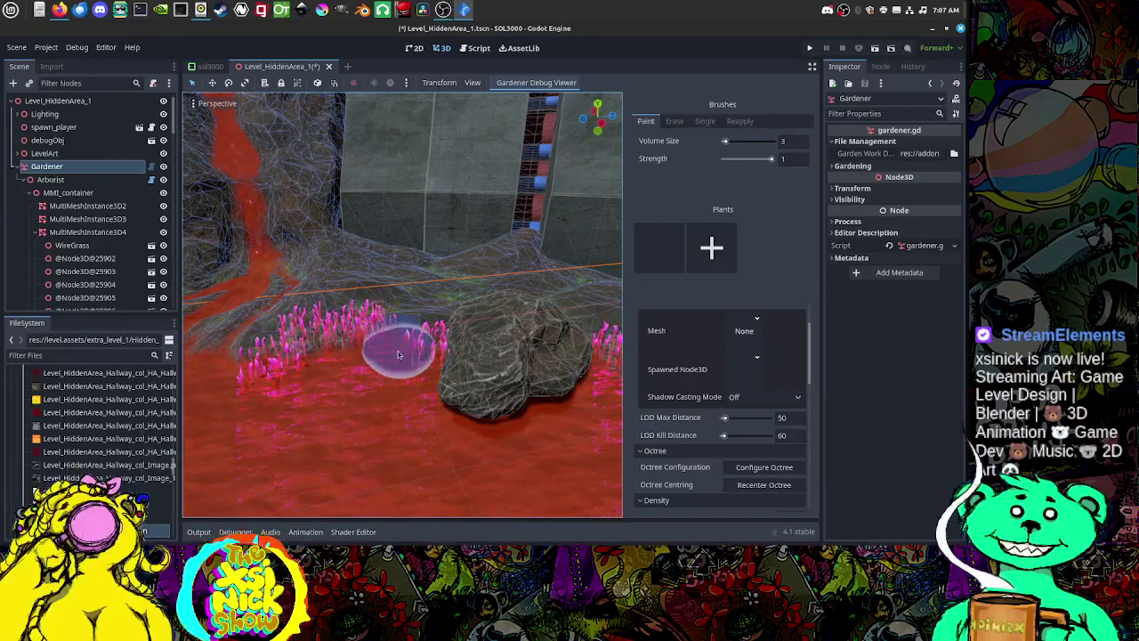
# Step: Paint wire grass along the pool edge and up the lower red streaks at the foot of the root beyond the dark rock
pyautogui.scroll(-3, 459, 329)
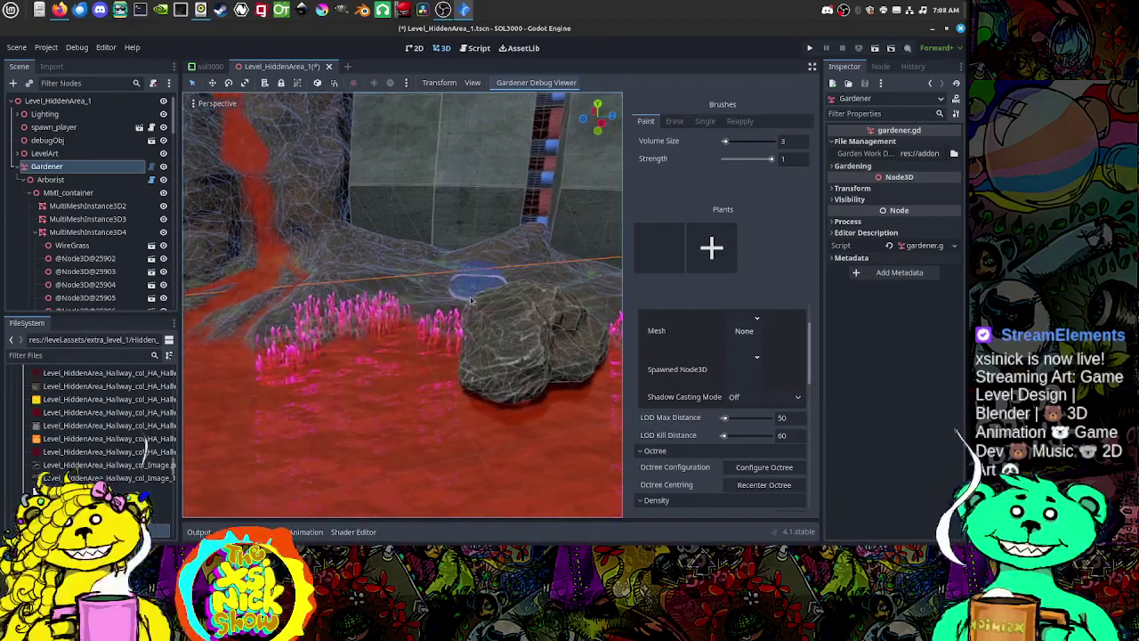
pyautogui.moveTo(459, 330); pyautogui.dragTo(447, 359, button='middle')
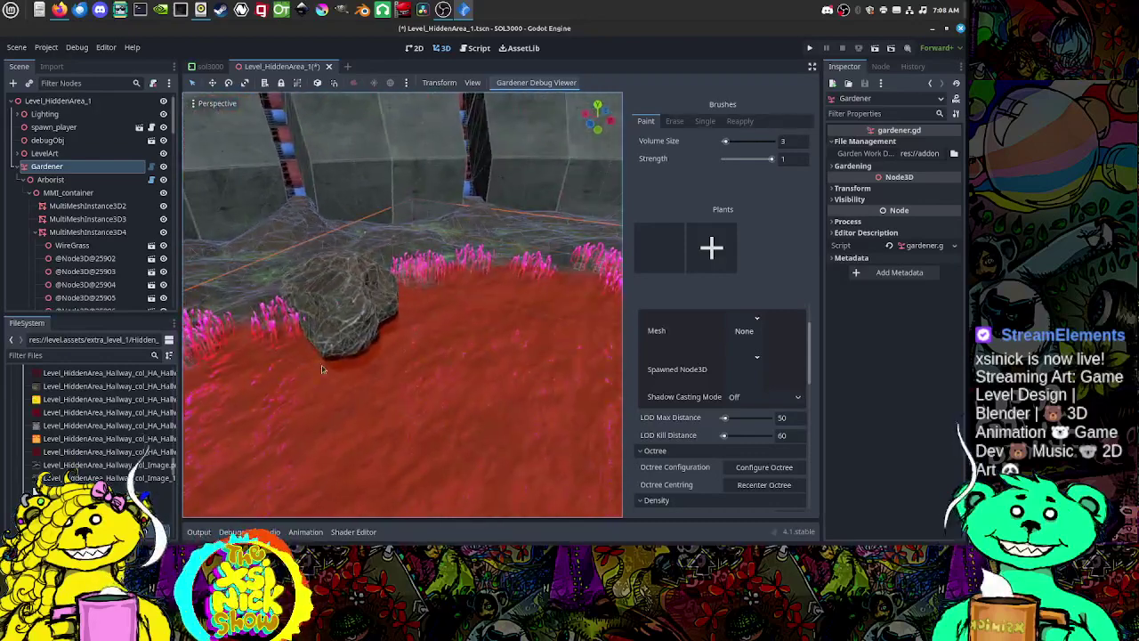
pyautogui.moveTo(322, 369)
pyautogui.mouseDown(button='middle')
pyautogui.moveTo(391, 329)
pyautogui.moveTo(425, 332)
pyautogui.moveTo(393, 372)
pyautogui.moveTo(381, 369)
pyautogui.mouseUp(button='middle')
pyautogui.scroll(-4, 408, 351)
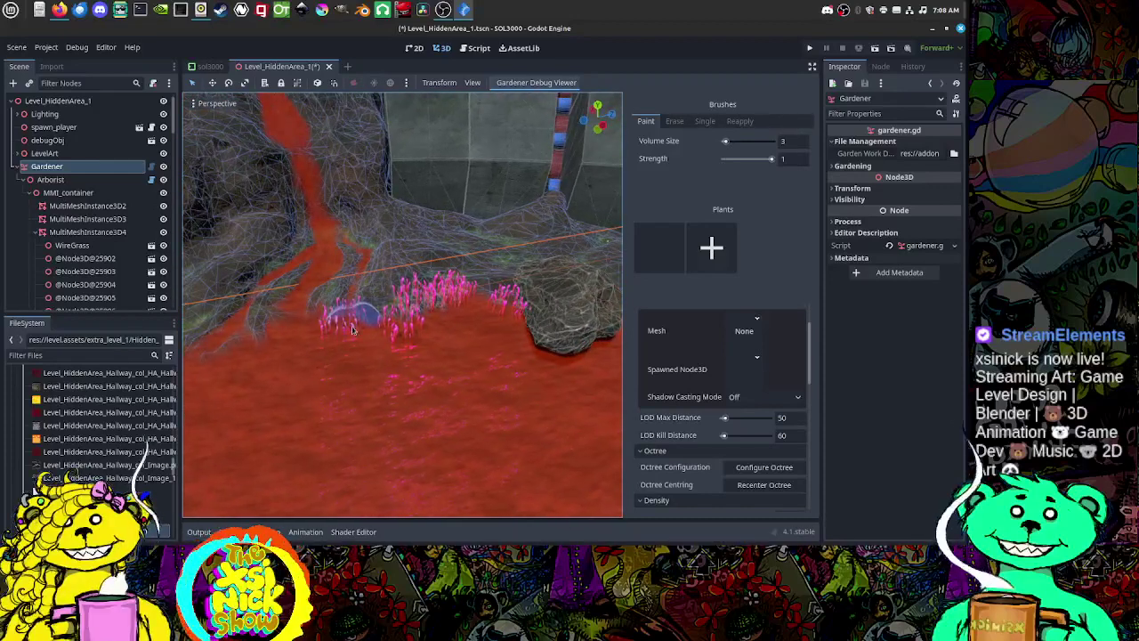
pyautogui.moveTo(321, 322)
pyautogui.mouseDown()
pyautogui.moveTo(301, 322)
pyautogui.moveTo(298, 310)
pyautogui.mouseUp()
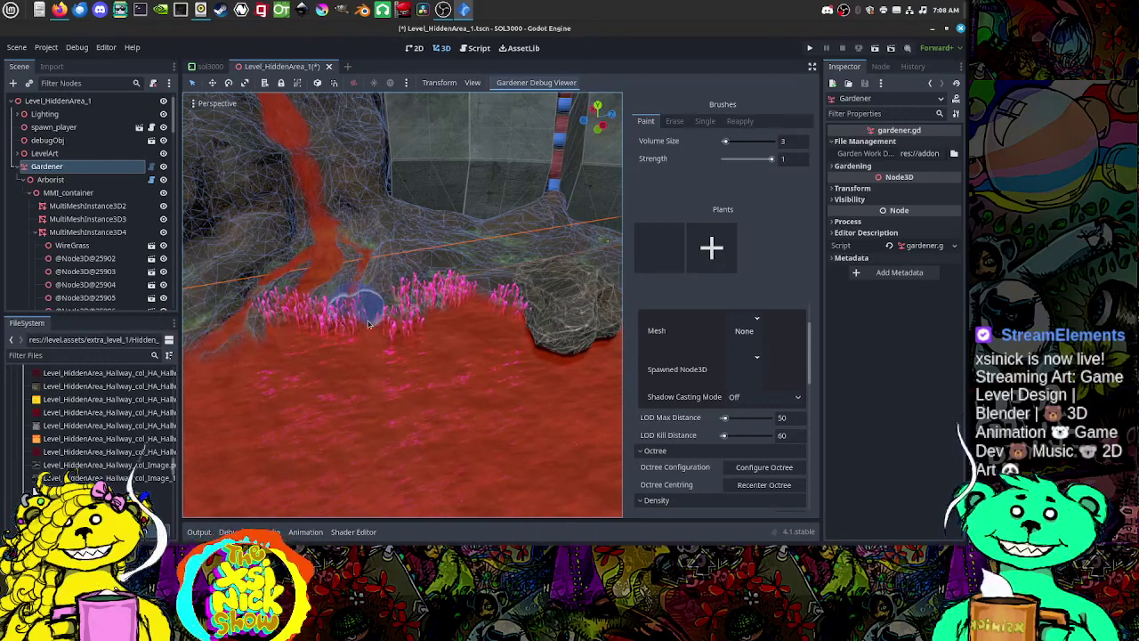
pyautogui.moveTo(368, 324); pyautogui.dragTo(440, 429, button='middle')
pyautogui.moveTo(374, 266); pyautogui.dragTo(415, 322, button='middle')
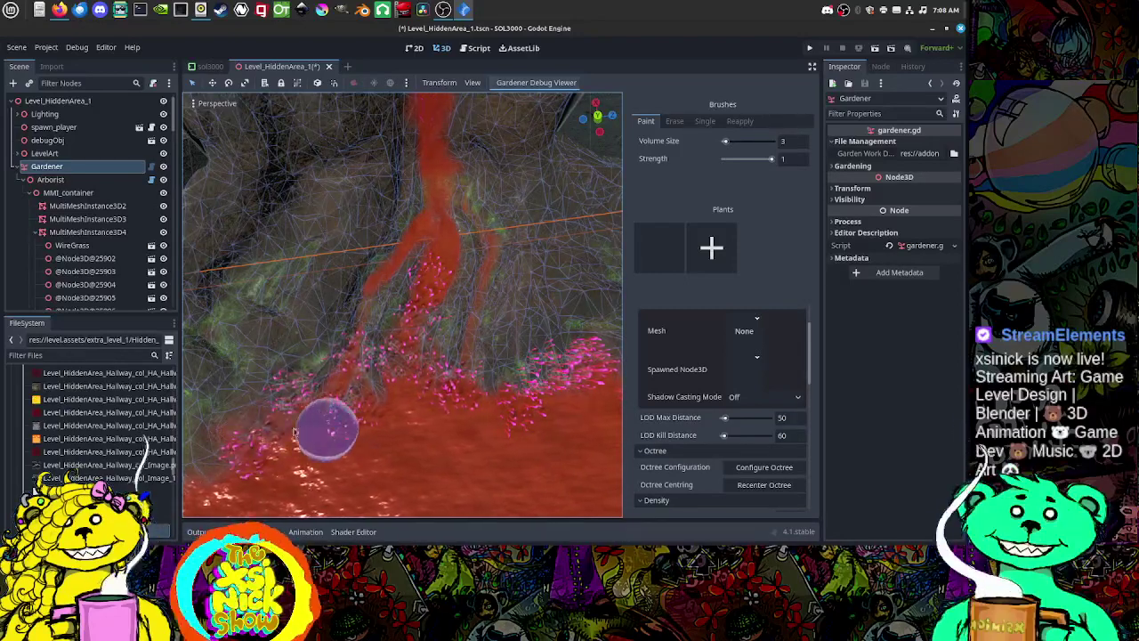
pyautogui.moveTo(283, 434); pyautogui.dragTo(304, 434)
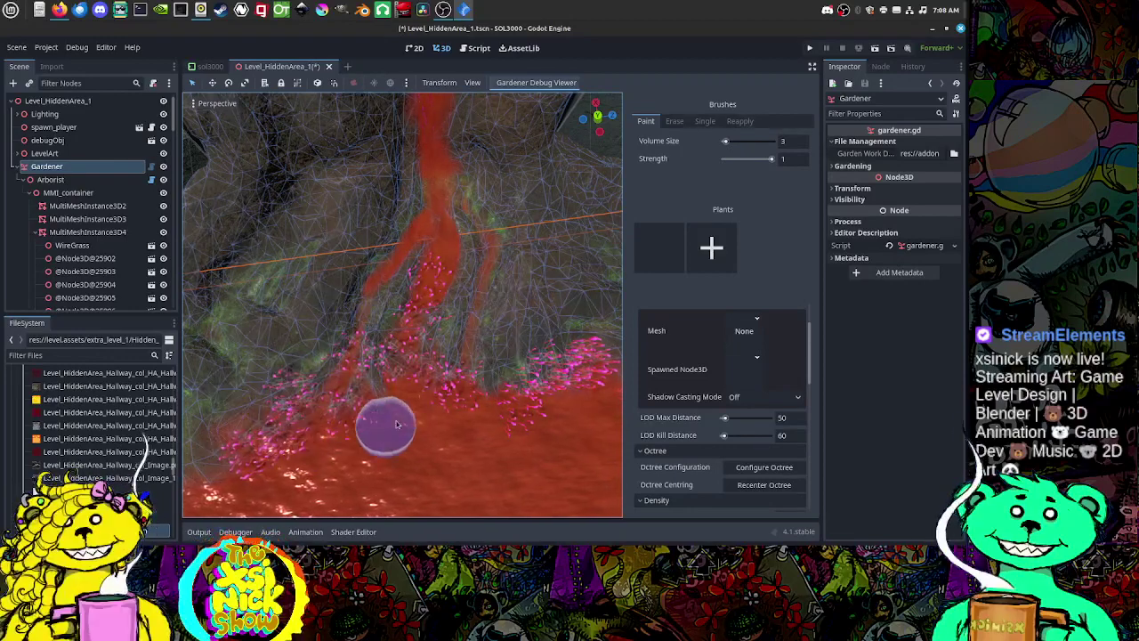
# Step: Undo the stray wire grass dab beside the root's narrow side streak and paint the upper part of its main red stream
pyautogui.click(490, 252)
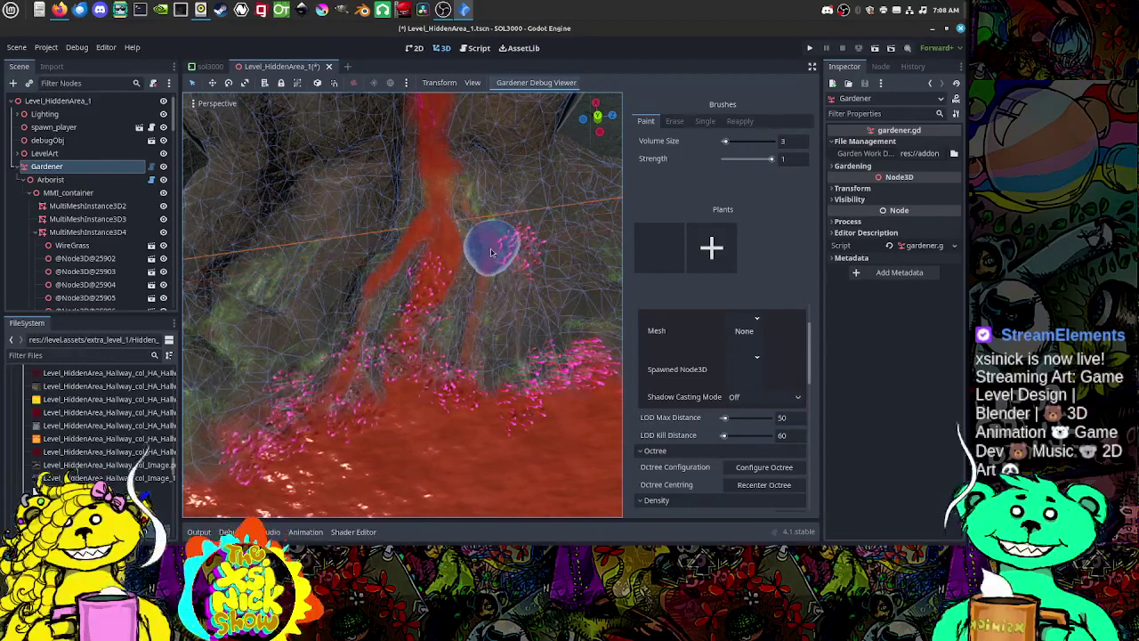
pyautogui.hotkey('ctrl', 'z')
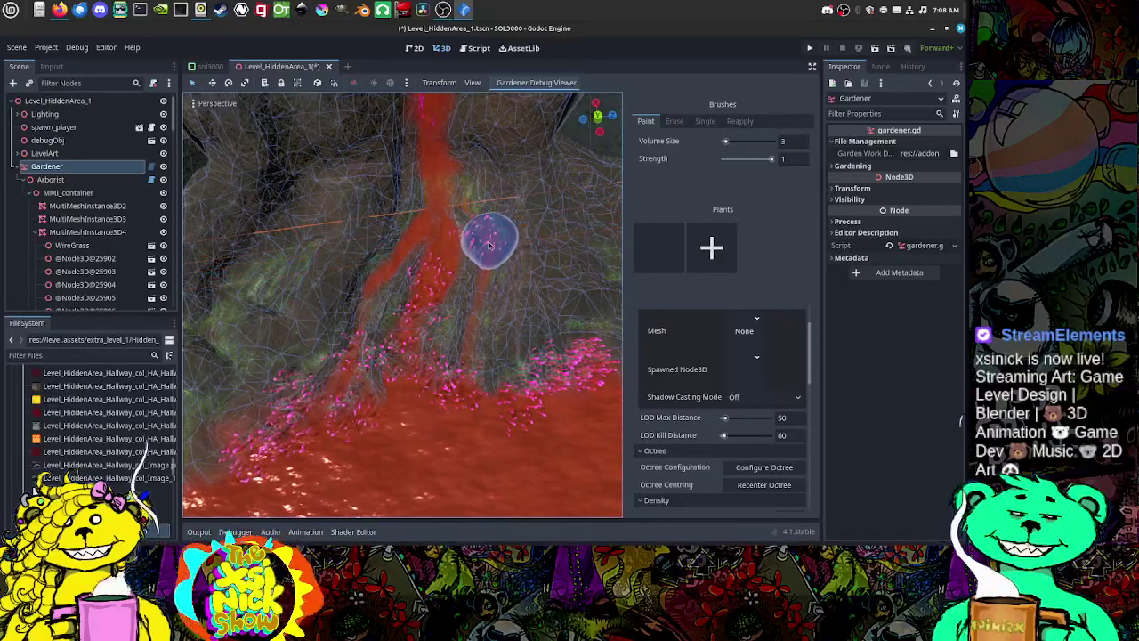
pyautogui.click(427, 234)
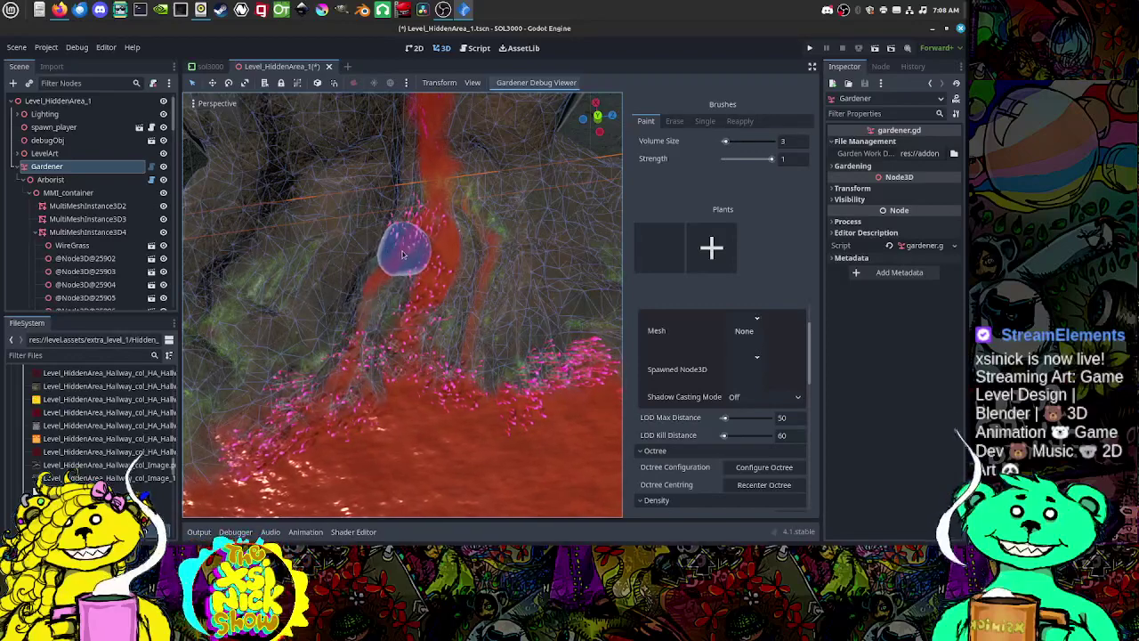
# Step: Paint wire grass along the remaining pool edge below the mossy rocks beyond the root
pyautogui.moveTo(358, 353)
pyautogui.mouseDown(button='middle')
pyautogui.moveTo(376, 326)
pyautogui.moveTo(311, 350)
pyautogui.moveTo(431, 310)
pyautogui.mouseUp(button='middle')
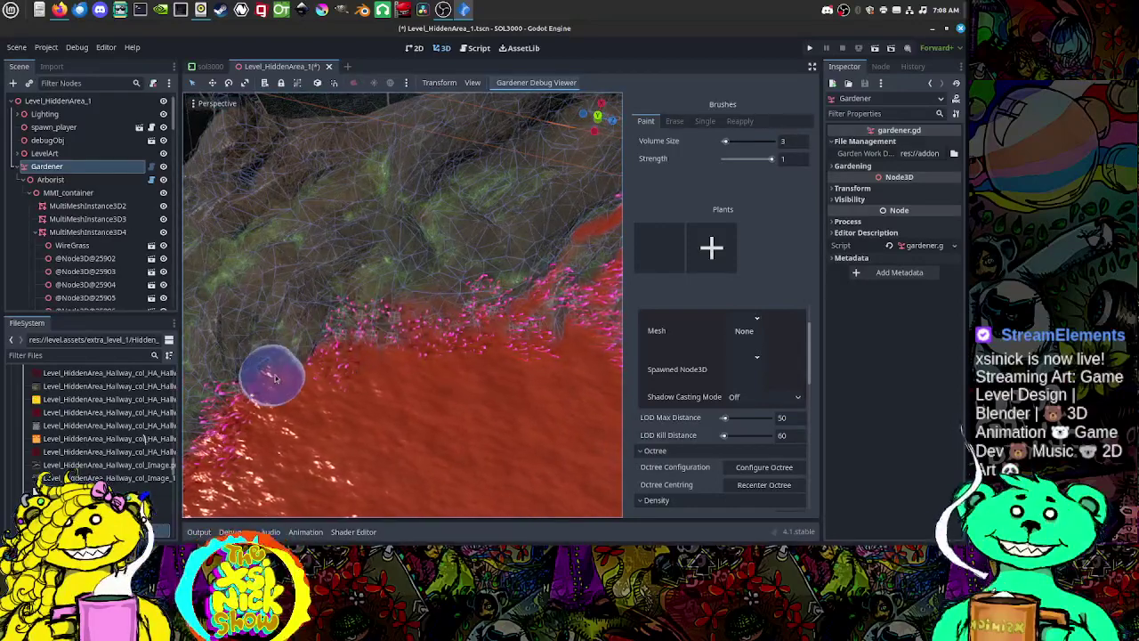
pyautogui.moveTo(338, 351)
pyautogui.mouseDown(button='middle')
pyautogui.moveTo(348, 371)
pyautogui.moveTo(300, 280)
pyautogui.moveTo(311, 308)
pyautogui.moveTo(352, 307)
pyautogui.mouseUp(button='middle')
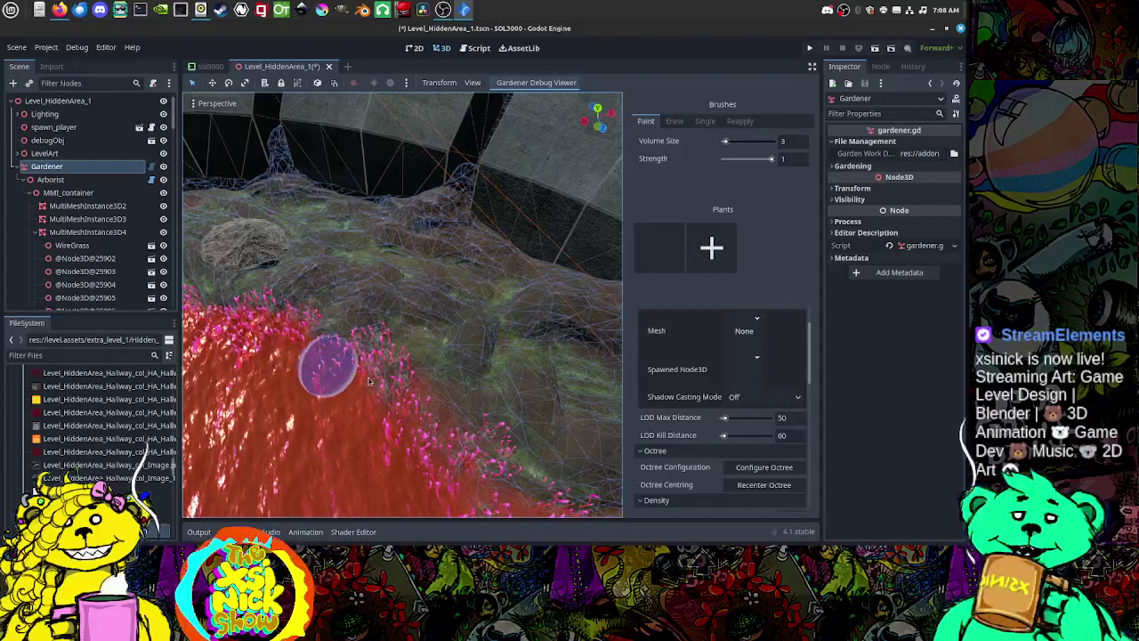
# Step: Examine the painted wire grass along the pool edge and up the red streaks leading to the hallway
pyautogui.moveTo(343, 325)
pyautogui.mouseDown(button='middle')
pyautogui.moveTo(203, 327)
pyautogui.moveTo(190, 305)
pyautogui.mouseUp(button='middle')
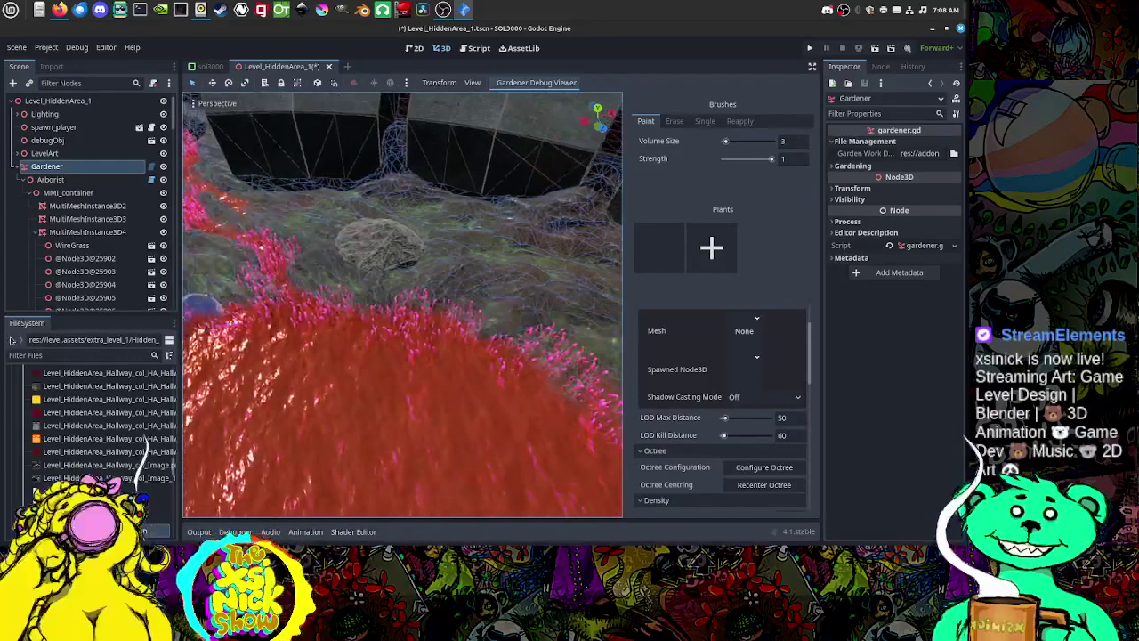
pyautogui.moveTo(369, 332); pyautogui.dragTo(453, 331, button='middle')
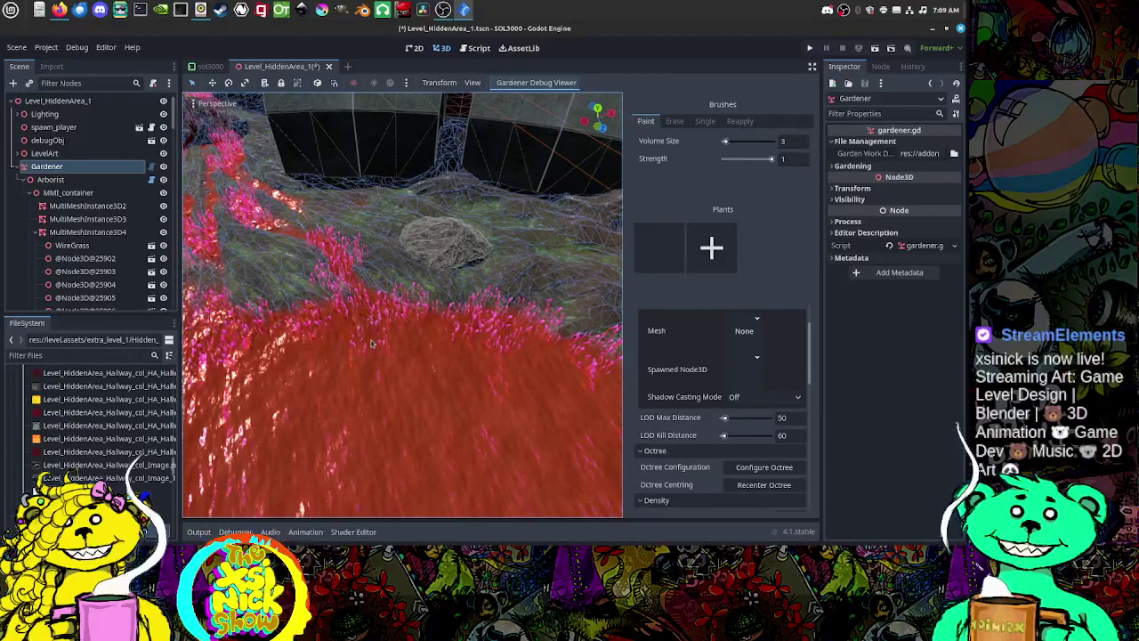
pyautogui.moveTo(414, 345); pyautogui.dragTo(388, 307, button='middle')
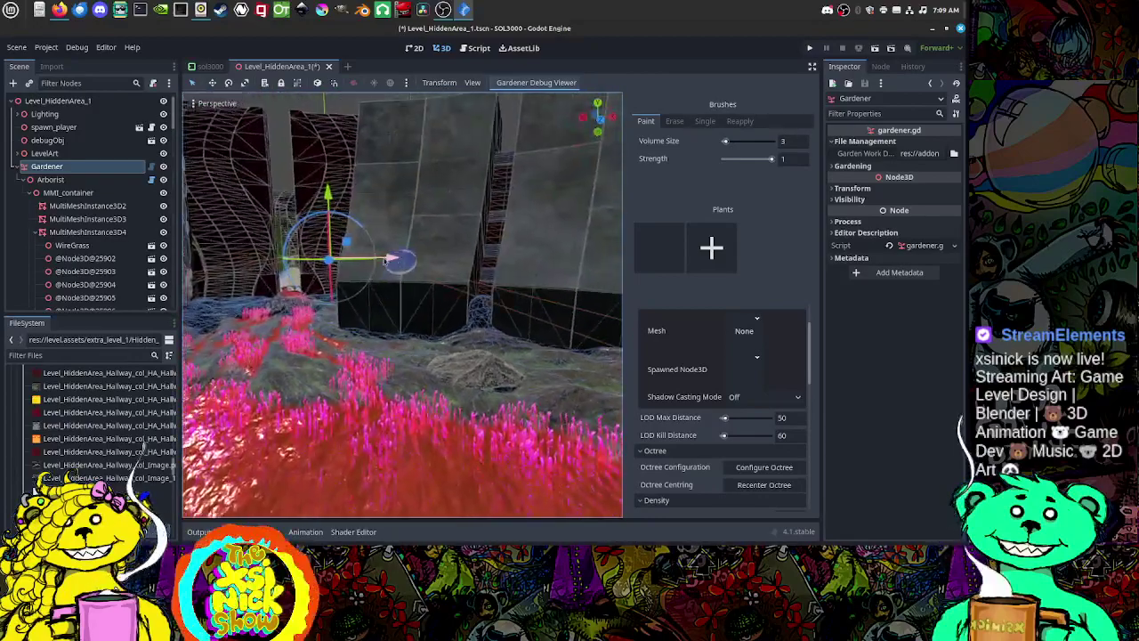
pyautogui.moveTo(378, 312); pyautogui.dragTo(407, 318, button='middle')
pyautogui.moveTo(407, 318); pyautogui.dragTo(321, 312)
pyautogui.moveTo(320, 312); pyautogui.dragTo(310, 321, button='middle')
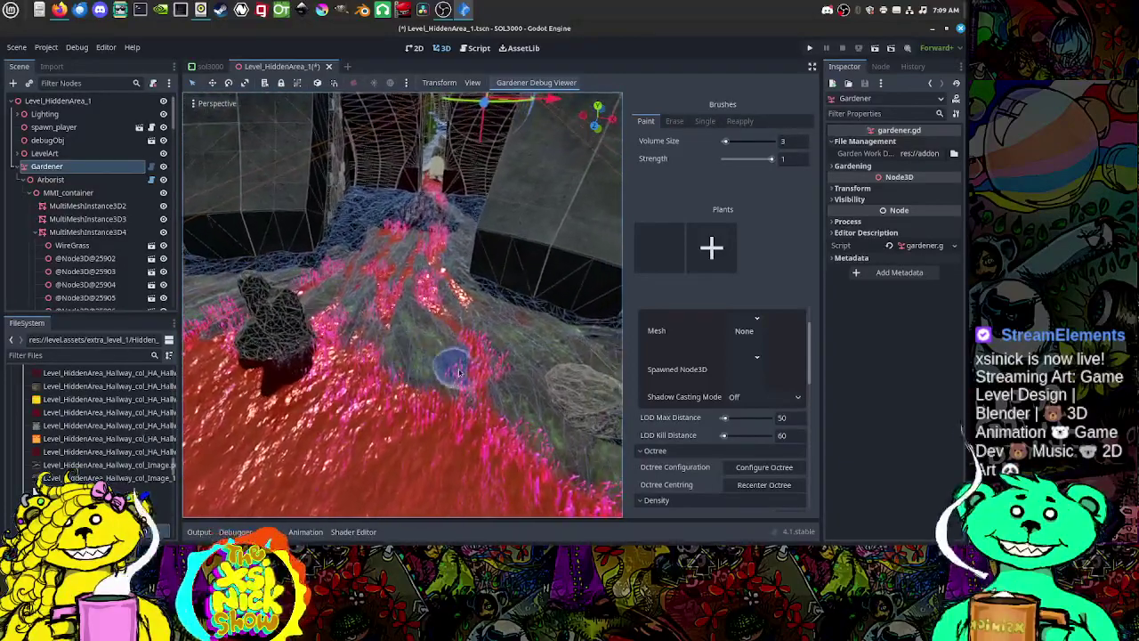
pyautogui.moveTo(421, 359); pyautogui.dragTo(336, 353, button='middle')
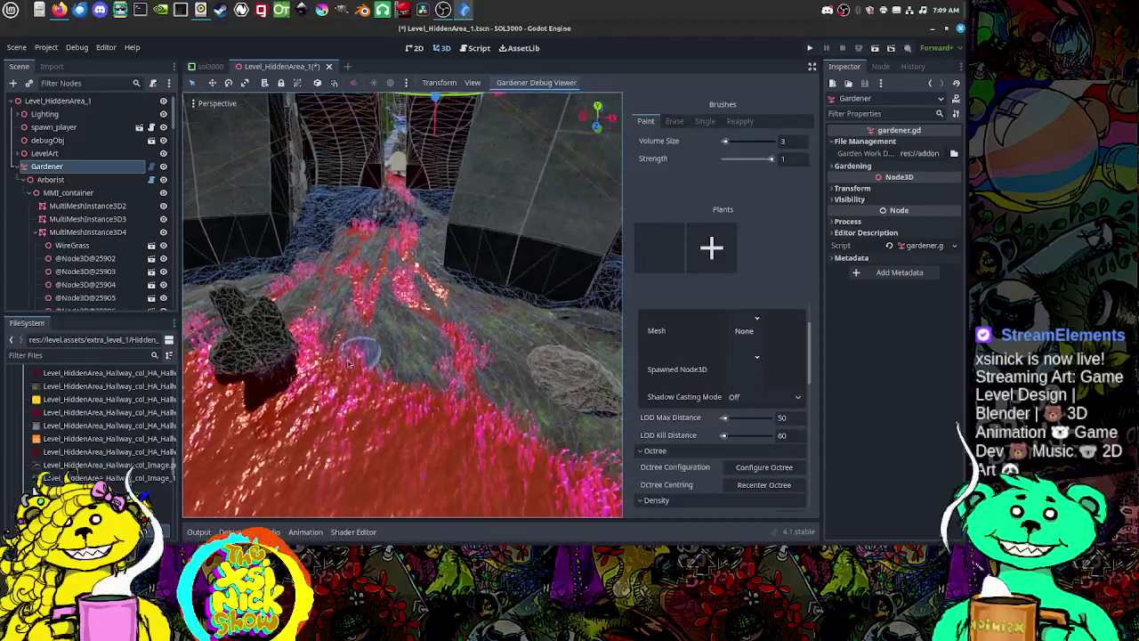
# Step: Paint wire grass on the red streak where it meets the pool edge beside the dark rock
pyautogui.scroll(2, 336, 352)
pyautogui.scroll(5, 336, 352)
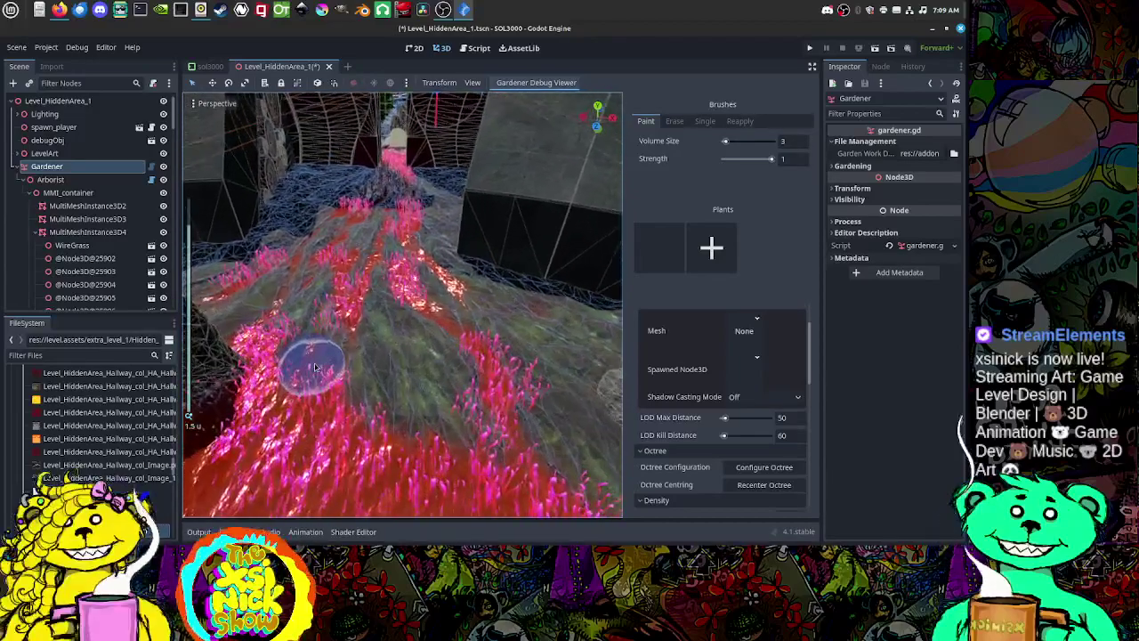
pyautogui.moveTo(318, 368)
pyautogui.mouseDown()
pyautogui.moveTo(305, 356)
pyautogui.moveTo(311, 366)
pyautogui.mouseUp()
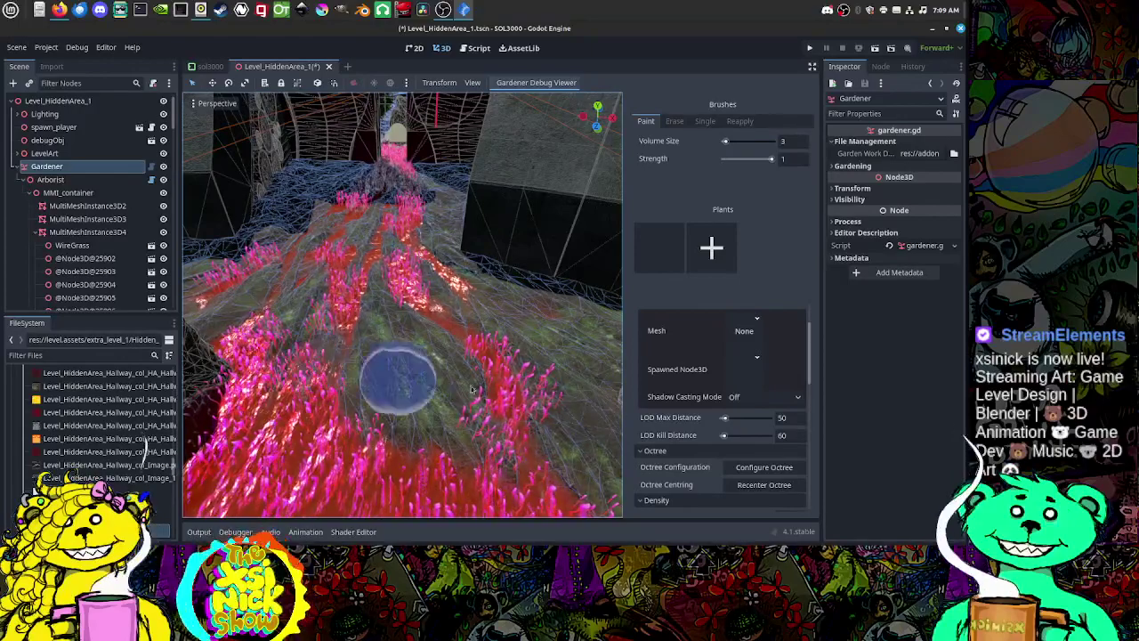
# Step: Examine the wire grass along the pool edge around the dark upright rock for gaps
pyautogui.moveTo(444, 395)
pyautogui.mouseDown(button='middle')
pyautogui.moveTo(407, 414)
pyautogui.moveTo(387, 399)
pyautogui.mouseUp(button='middle')
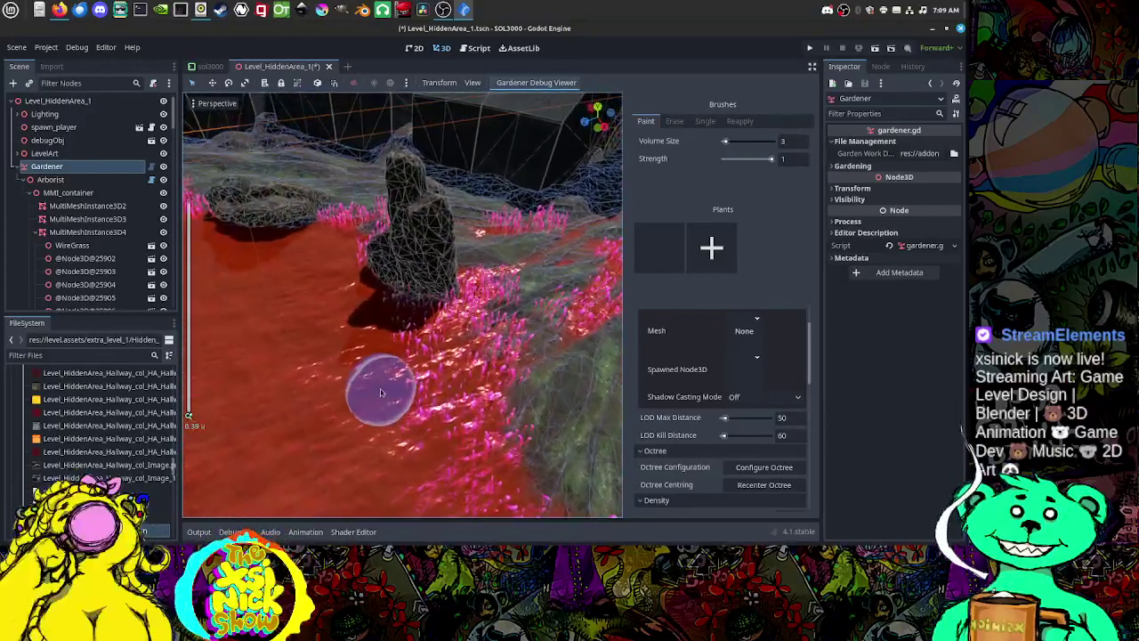
pyautogui.scroll(-2, 383, 395)
pyautogui.scroll(-3, 378, 391)
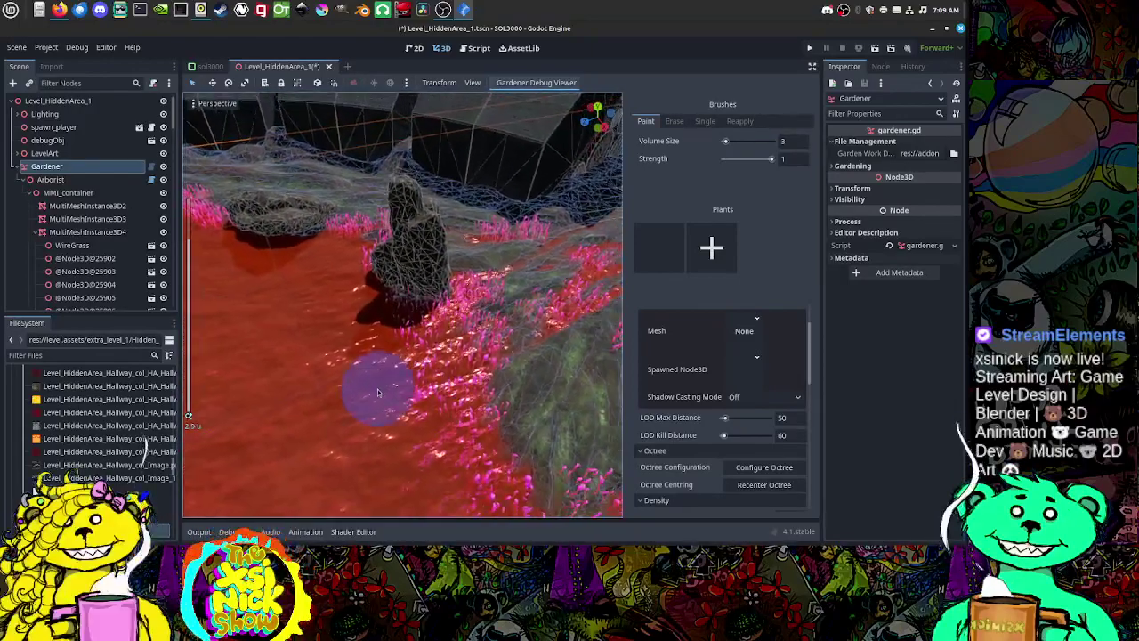
pyautogui.scroll(2, 404, 325)
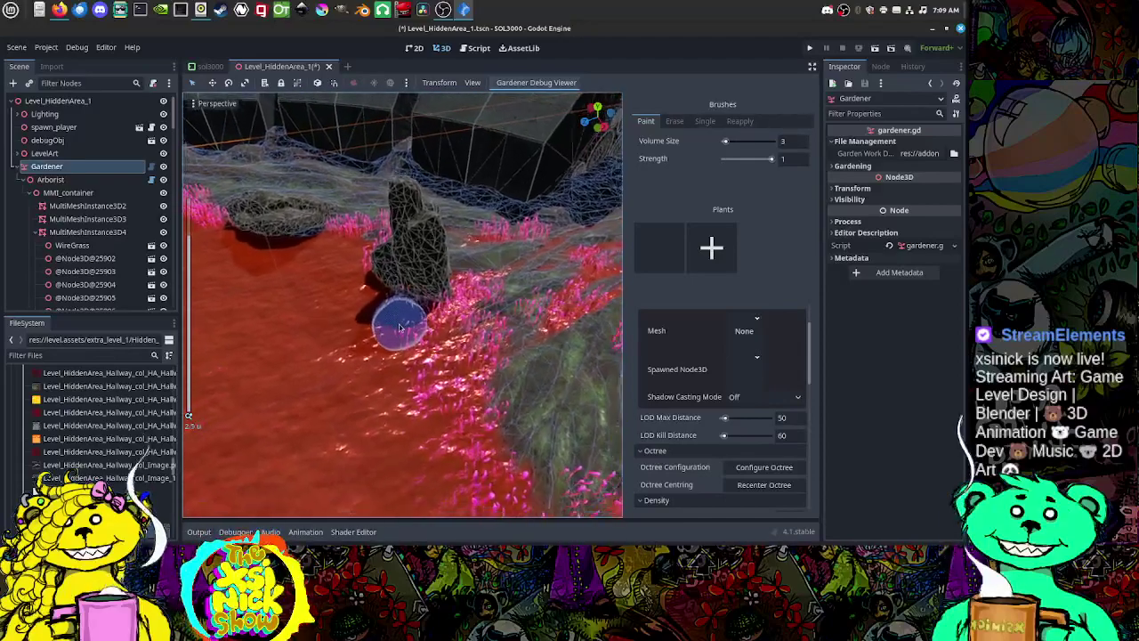
pyautogui.scroll(6, 503, 361)
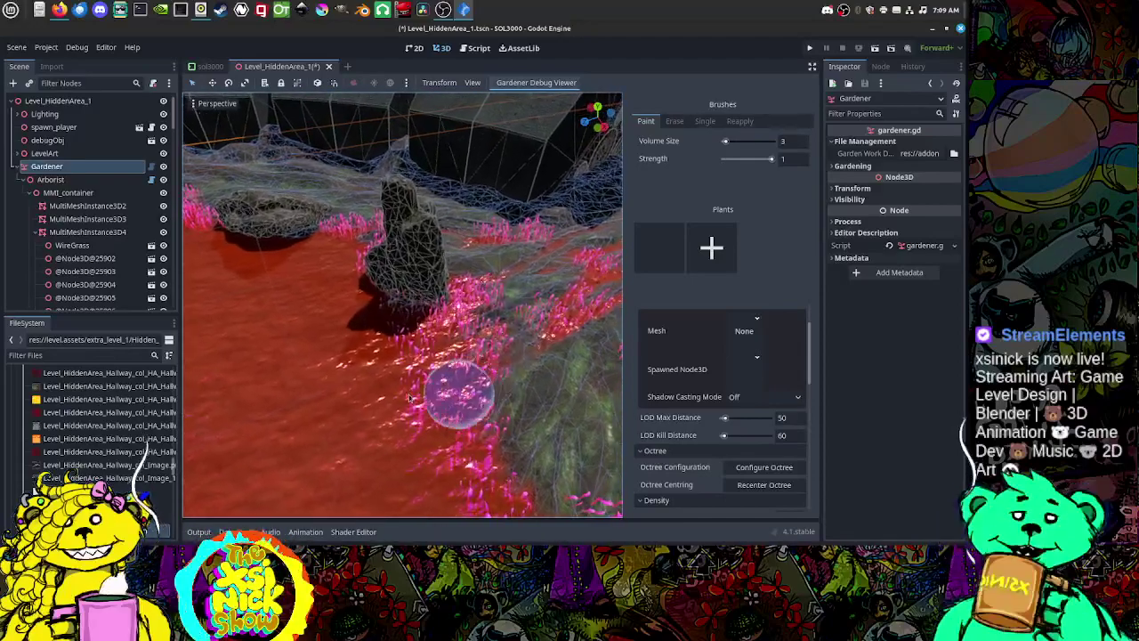
pyautogui.scroll(-5, 335, 404)
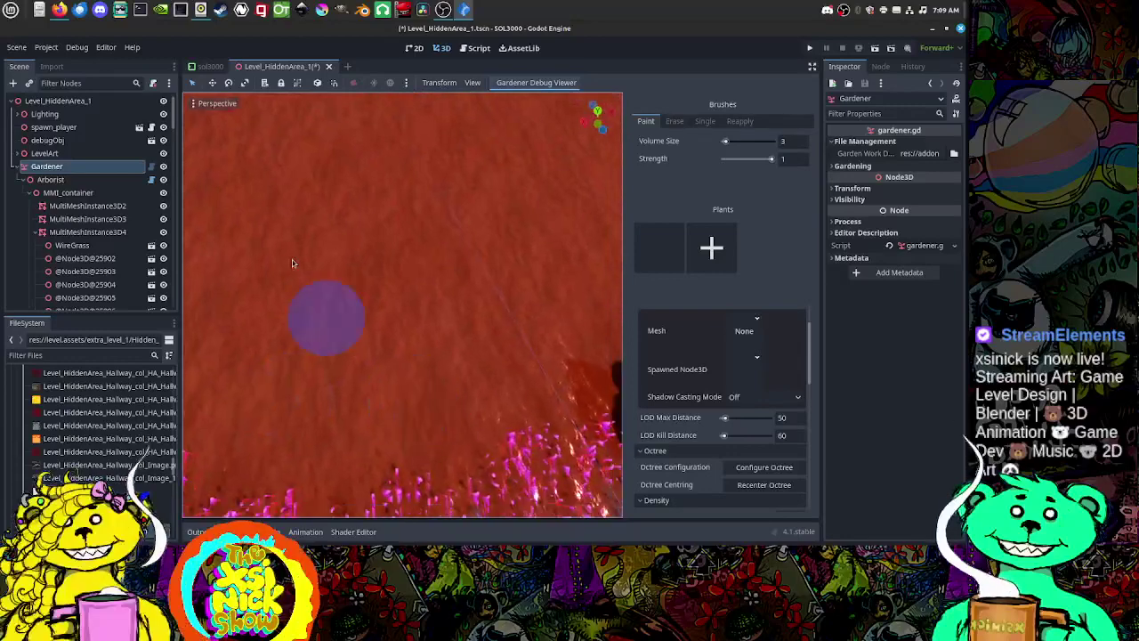
pyautogui.scroll(-6, 324, 234)
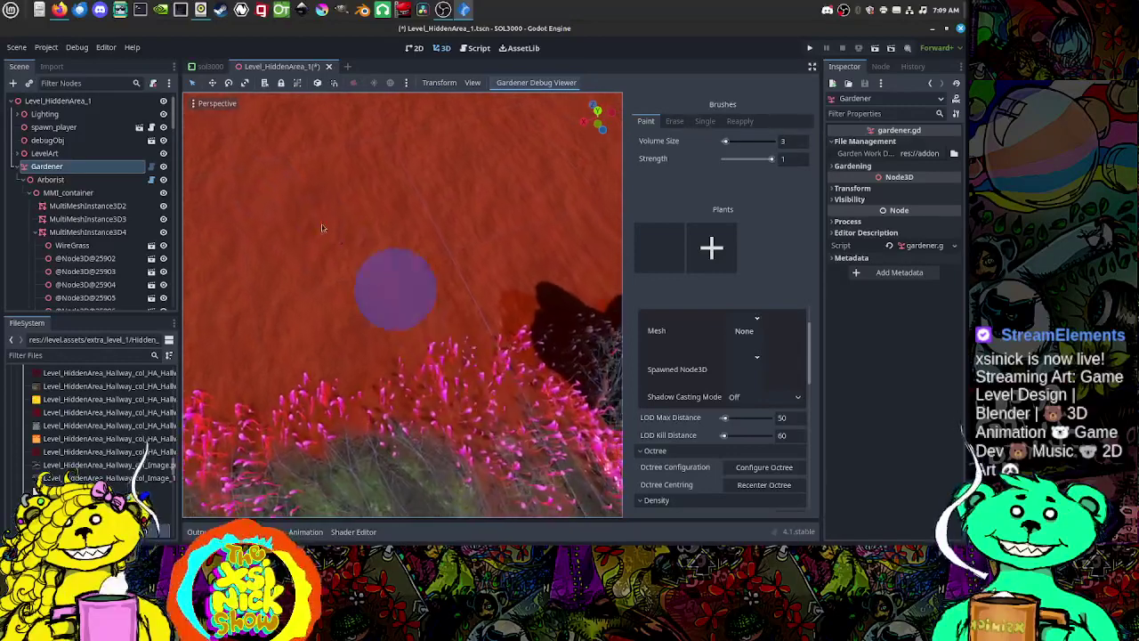
pyautogui.moveTo(507, 394); pyautogui.dragTo(297, 211, button='middle')
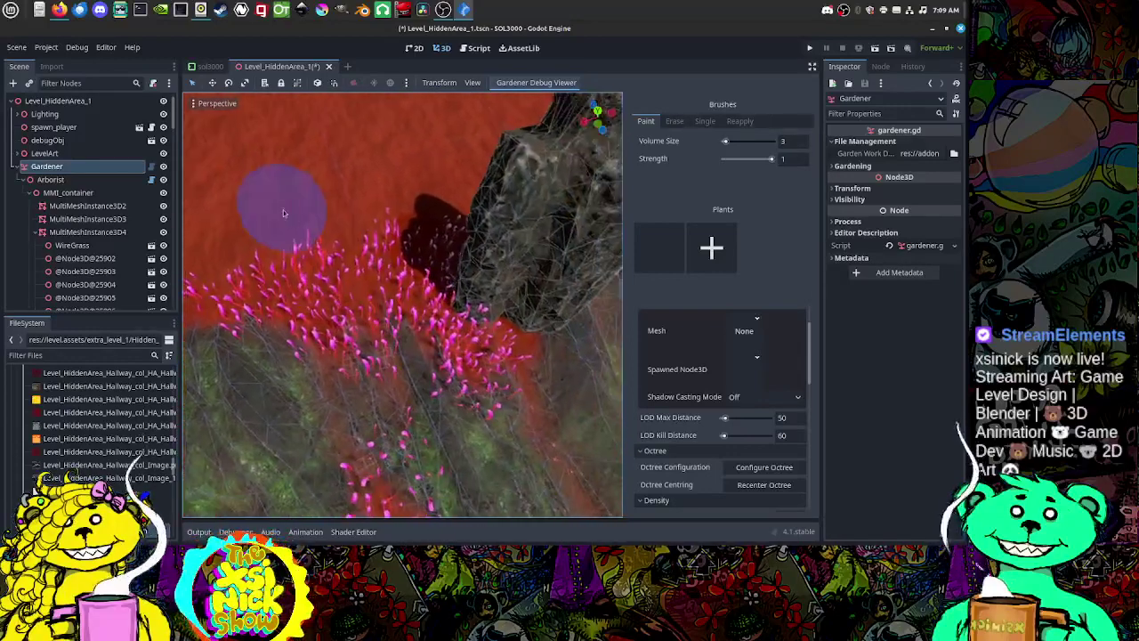
# Step: Extend the wire grass along the bare red streaks on the slope between the dark rock and the hallway
pyautogui.moveTo(298, 210)
pyautogui.mouseDown()
pyautogui.moveTo(338, 275)
pyautogui.moveTo(437, 351)
pyautogui.mouseUp()
pyautogui.moveTo(447, 383)
pyautogui.mouseDown(button='middle')
pyautogui.moveTo(350, 316)
pyautogui.moveTo(429, 402)
pyautogui.moveTo(374, 334)
pyautogui.moveTo(364, 297)
pyautogui.moveTo(419, 395)
pyautogui.moveTo(402, 234)
pyautogui.moveTo(401, 285)
pyautogui.moveTo(460, 375)
pyautogui.mouseUp(button='middle')
pyautogui.scroll(-3, 362, 292)
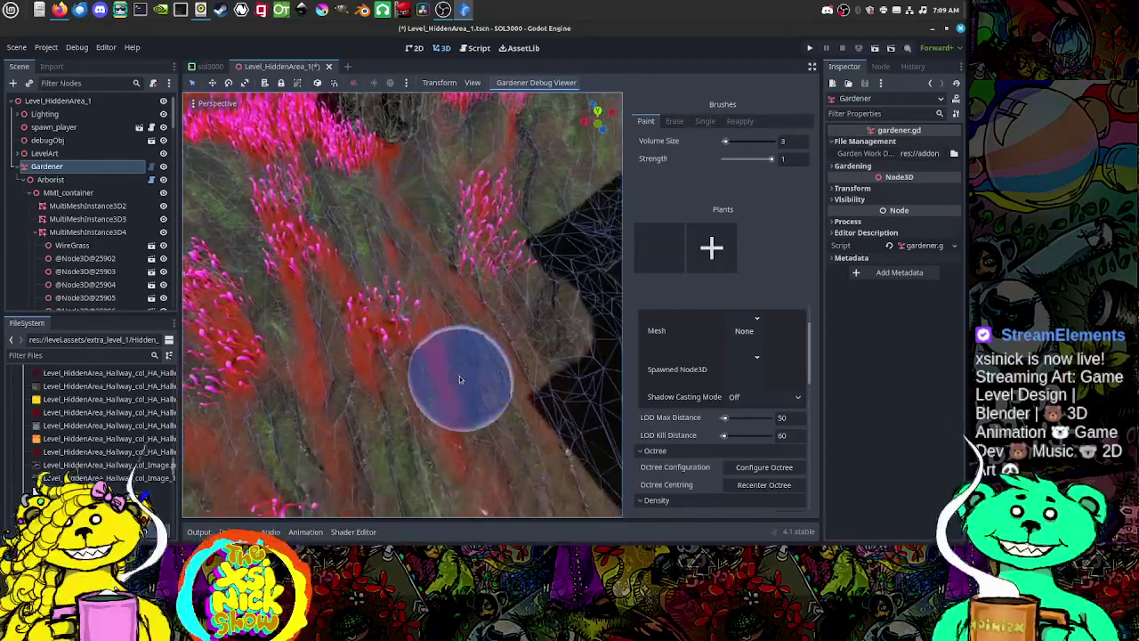
pyautogui.scroll(-3, 454, 378)
pyautogui.scroll(6, 447, 374)
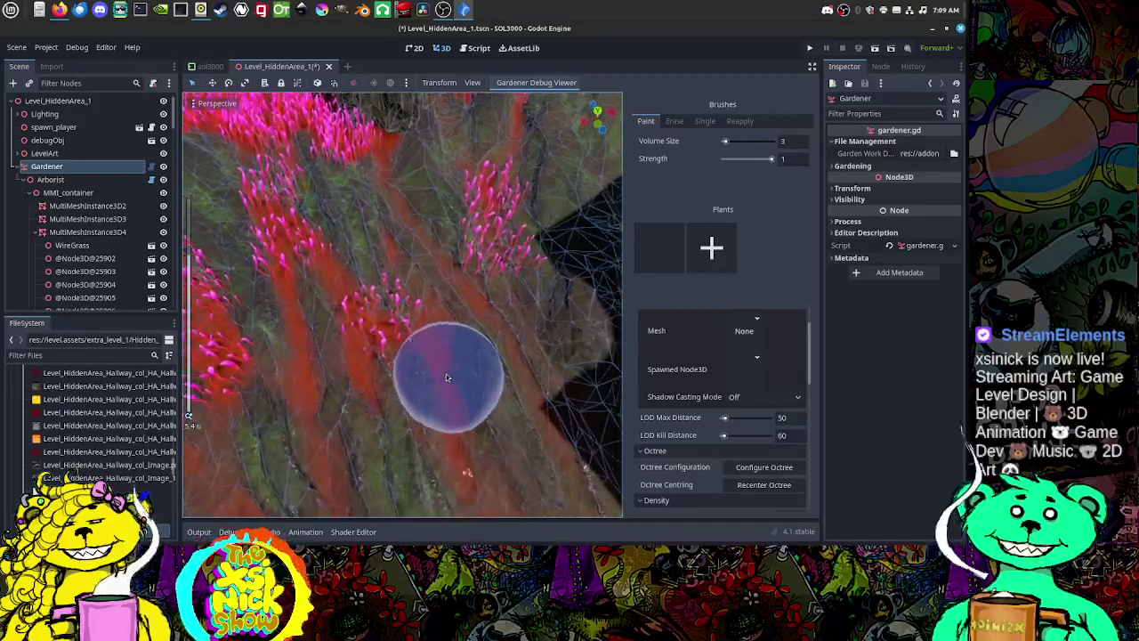
pyautogui.moveTo(440, 380); pyautogui.dragTo(442, 350)
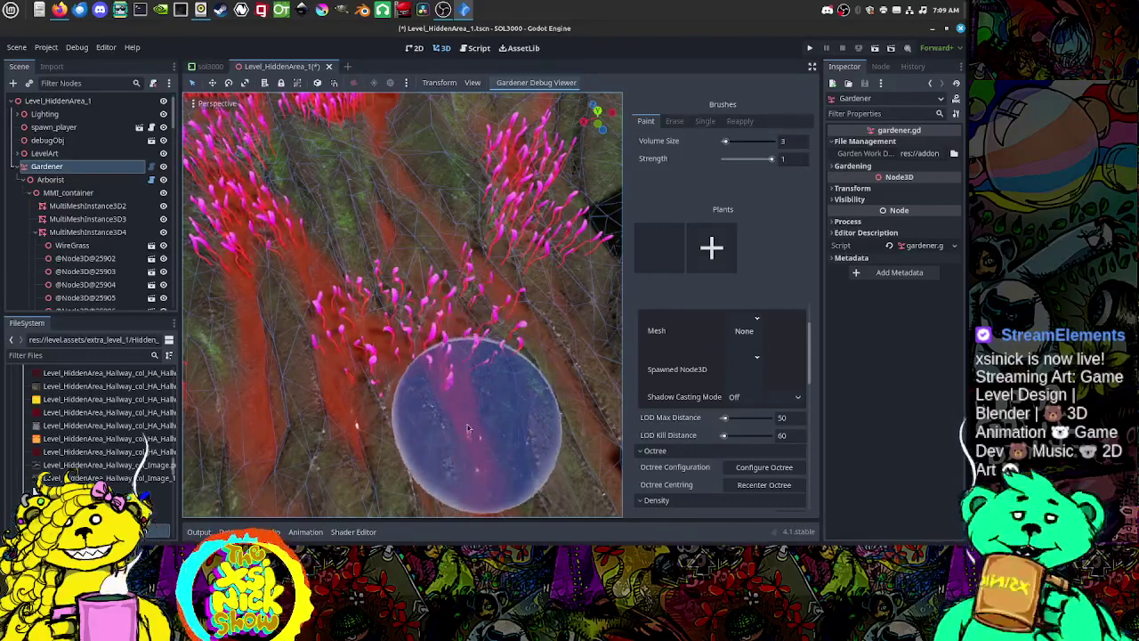
# Step: Examine the wire grass from the slope down into the dark hallway and back up to the pool
pyautogui.scroll(-5, 426, 383)
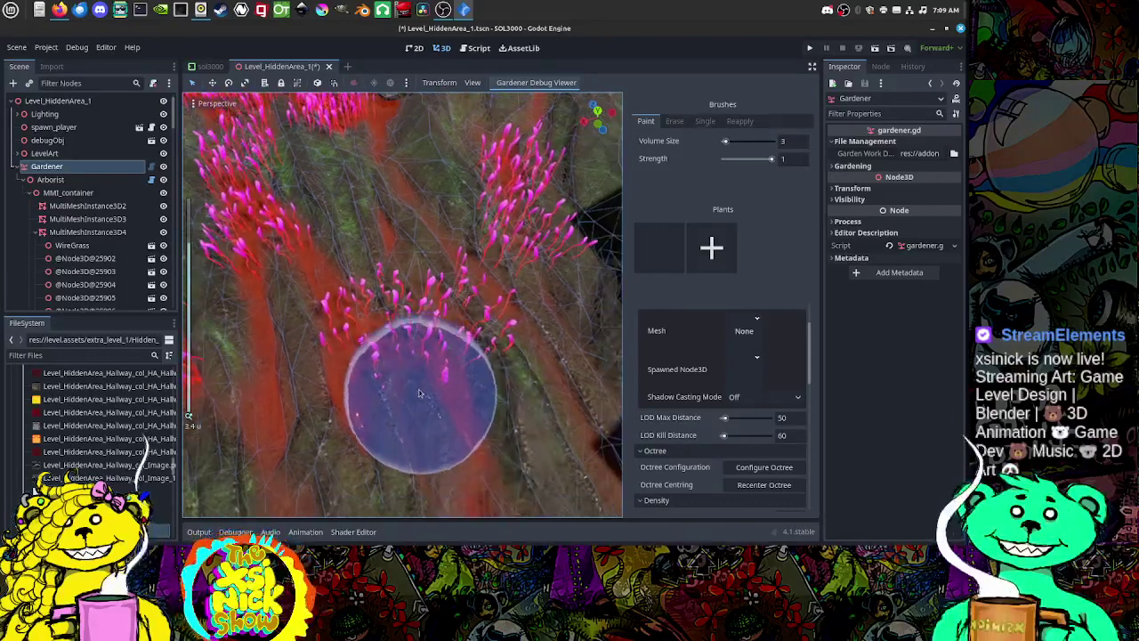
pyautogui.moveTo(426, 348)
pyautogui.keyDown('shift'); pyautogui.mouseDown(button='middle')
pyautogui.moveTo(440, 296)
pyautogui.moveTo(466, 305)
pyautogui.moveTo(429, 254)
pyautogui.moveTo(354, 254)
pyautogui.moveTo(343, 238)
pyautogui.mouseUp(button='middle'); pyautogui.keyUp('shift')
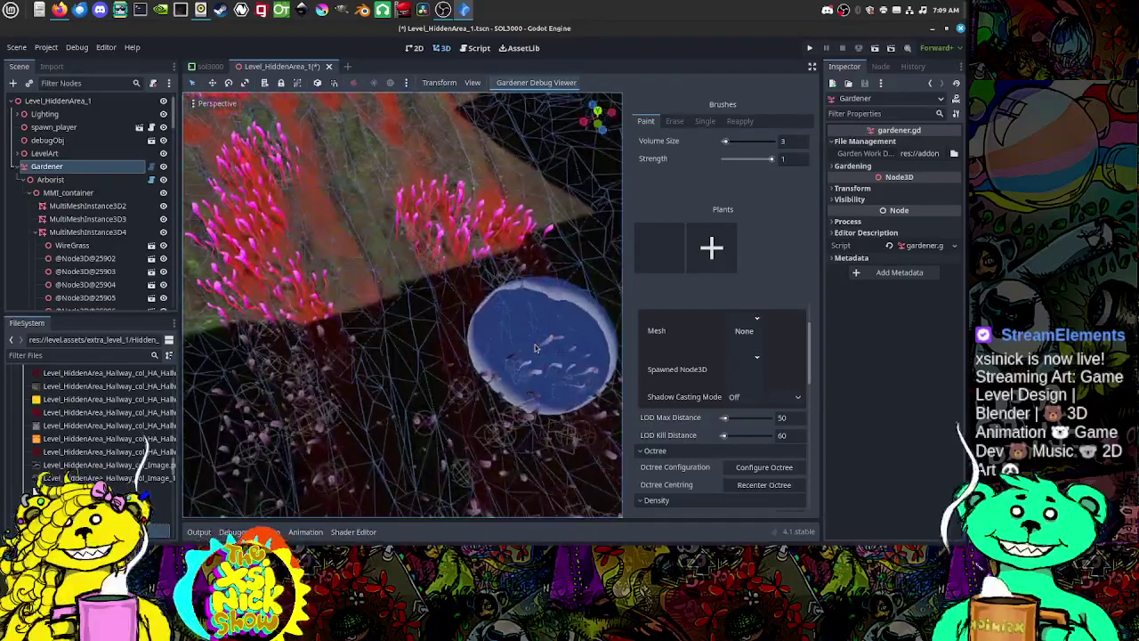
pyautogui.keyDown('shift'); pyautogui.moveTo(543, 349); pyautogui.dragTo(521, 263, button='middle'); pyautogui.keyUp('shift')
pyautogui.moveTo(514, 329)
pyautogui.keyDown('shift'); pyautogui.mouseDown(button='middle')
pyautogui.moveTo(454, 342)
pyautogui.moveTo(479, 361)
pyautogui.moveTo(485, 423)
pyautogui.moveTo(432, 447)
pyautogui.moveTo(428, 462)
pyautogui.mouseUp(button='middle'); pyautogui.keyUp('shift')
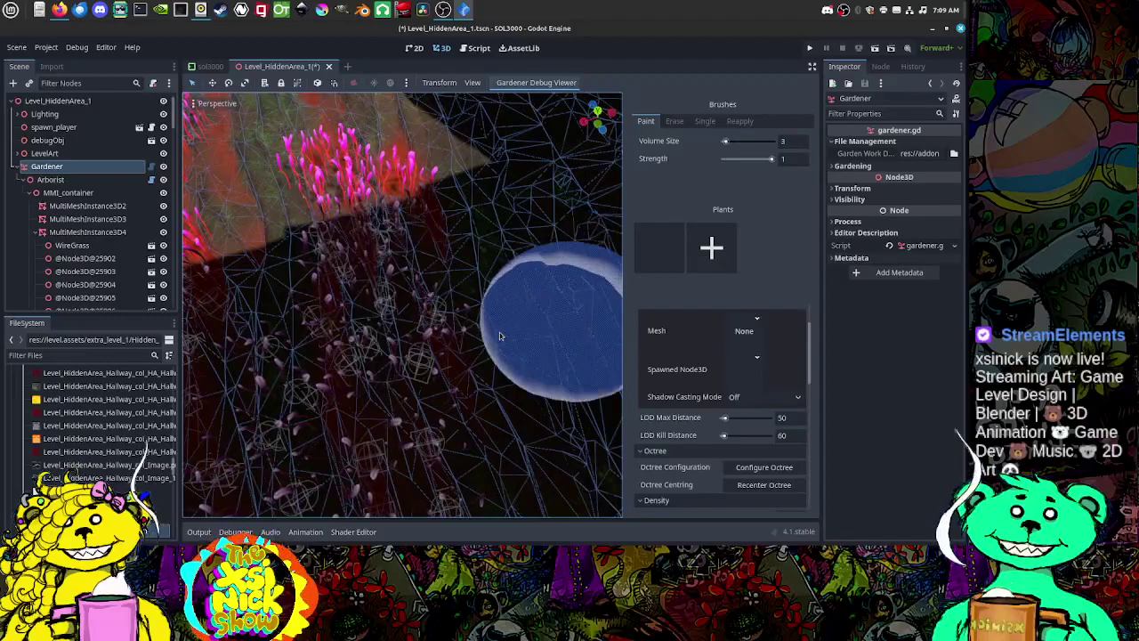
pyautogui.scroll(3, 480, 343)
pyautogui.scroll(-5, 460, 350)
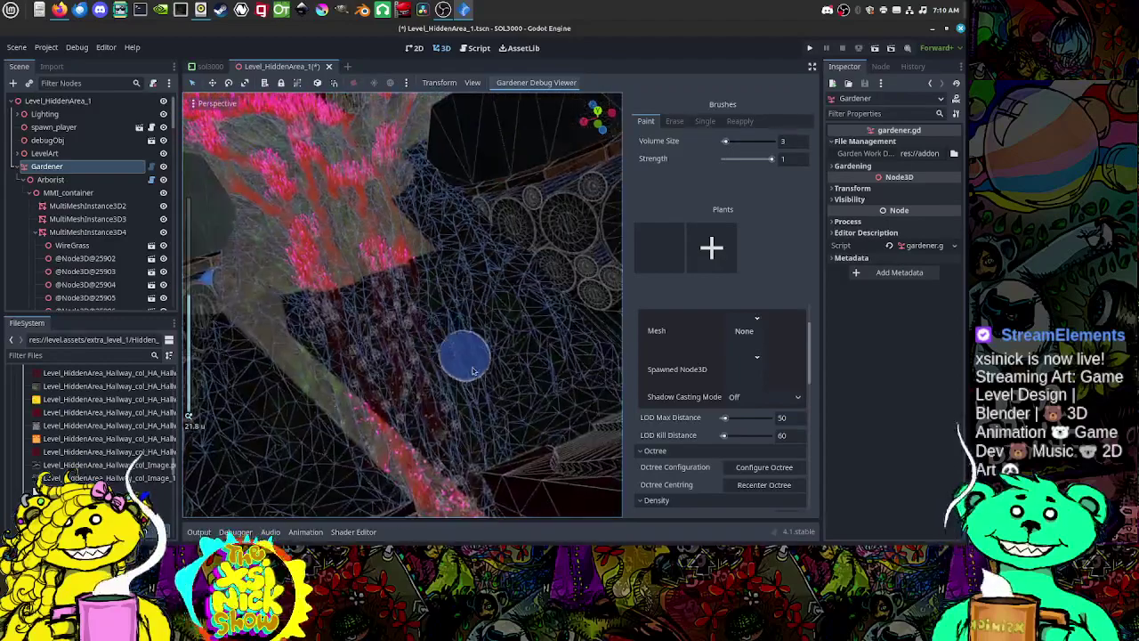
pyautogui.keyDown('shift'); pyautogui.moveTo(462, 369); pyautogui.dragTo(428, 261, button='middle'); pyautogui.keyUp('shift')
pyautogui.scroll(5, 422, 339)
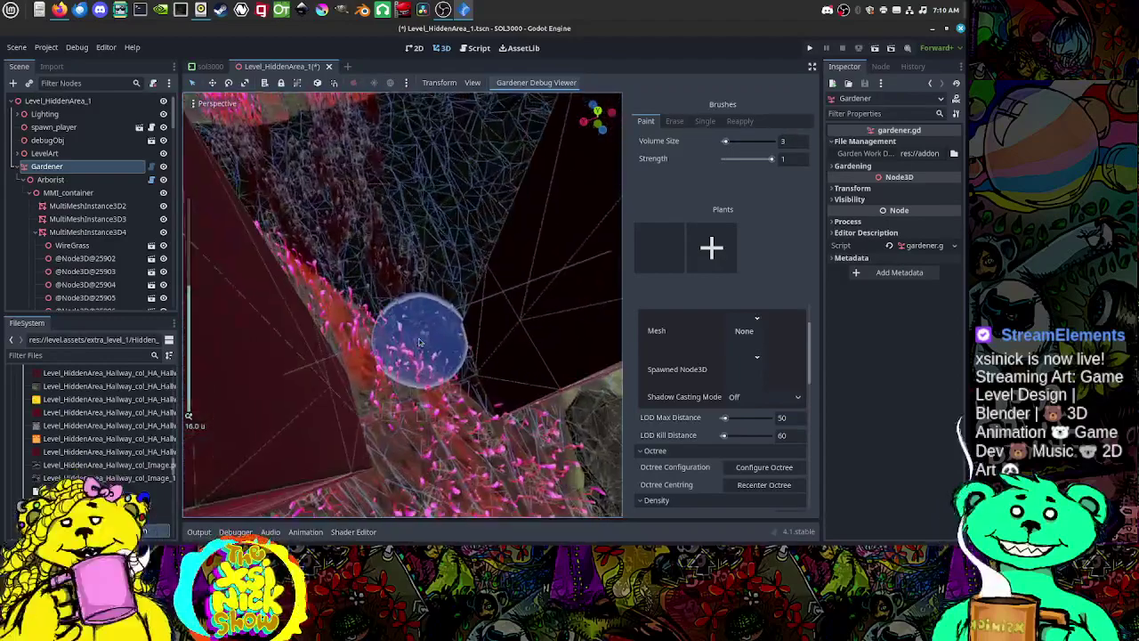
pyautogui.moveTo(432, 360)
pyautogui.keyDown('shift'); pyautogui.mouseDown(button='middle')
pyautogui.moveTo(426, 320)
pyautogui.moveTo(423, 355)
pyautogui.moveTo(432, 246)
pyautogui.moveTo(436, 422)
pyautogui.moveTo(344, 266)
pyautogui.moveTo(419, 330)
pyautogui.moveTo(363, 275)
pyautogui.moveTo(375, 277)
pyautogui.mouseUp(button='middle'); pyautogui.keyUp('shift')
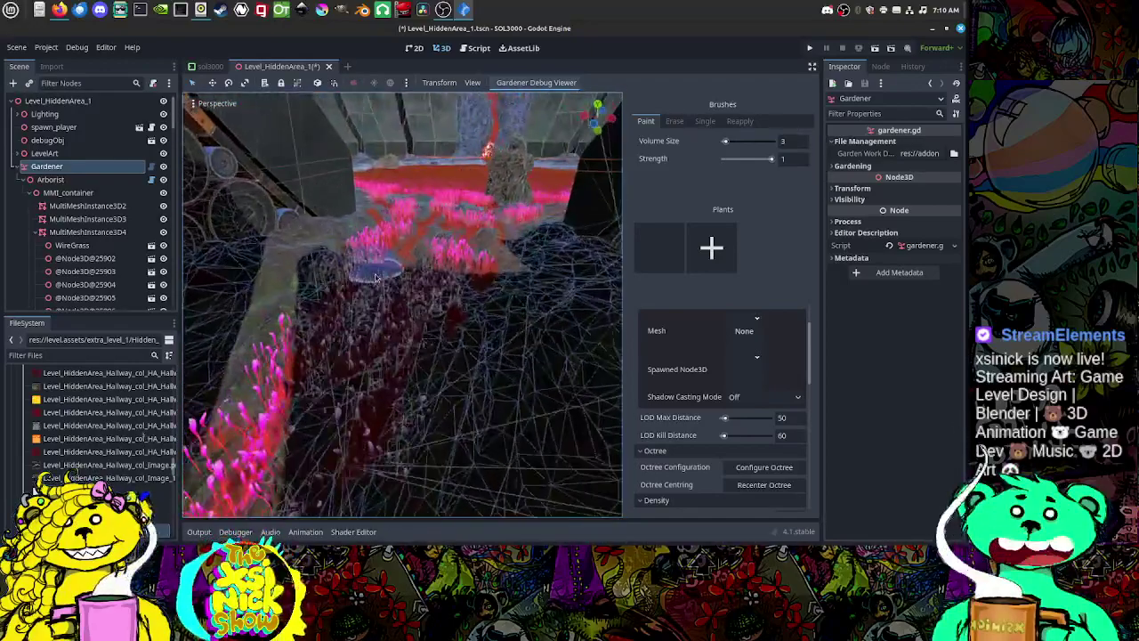
pyautogui.scroll(5, 466, 242)
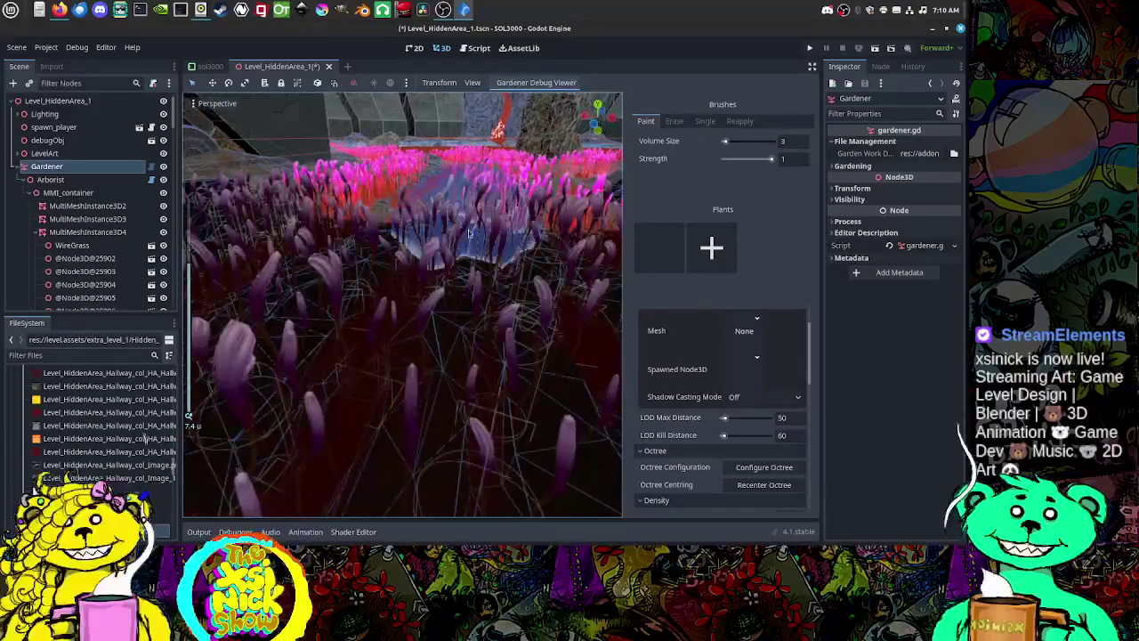
pyautogui.scroll(-5, 488, 231)
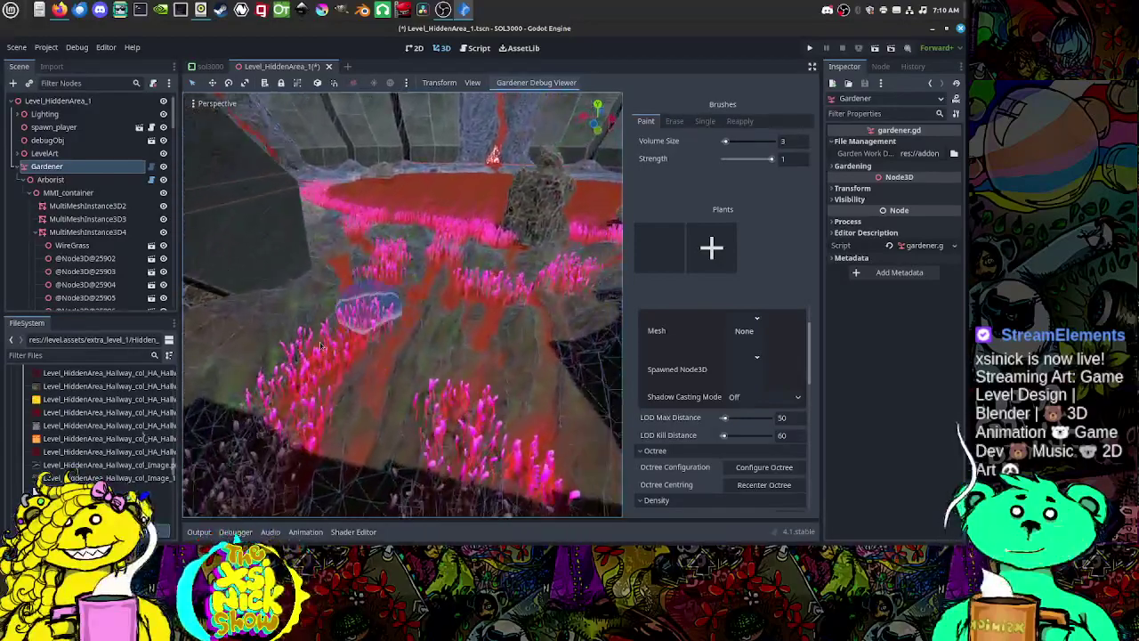
pyautogui.scroll(5, 388, 255)
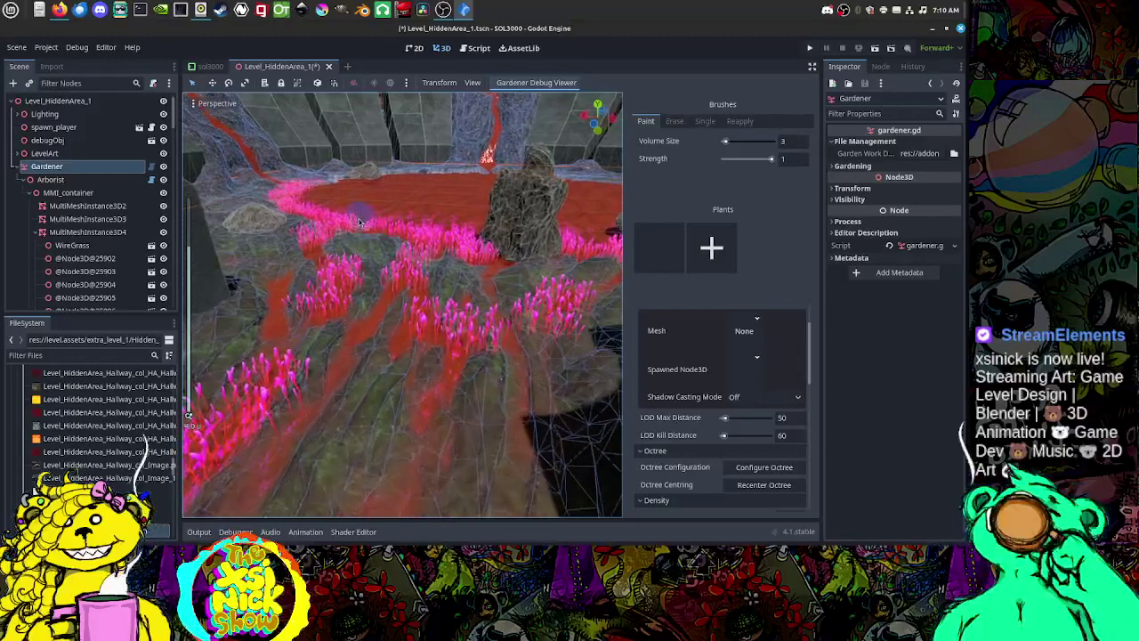
# Step: Switch to the Erase brush with volume size 2 and erase a gap in the pool-edge wire grass near the pale round rock
pyautogui.scroll(2, 368, 214)
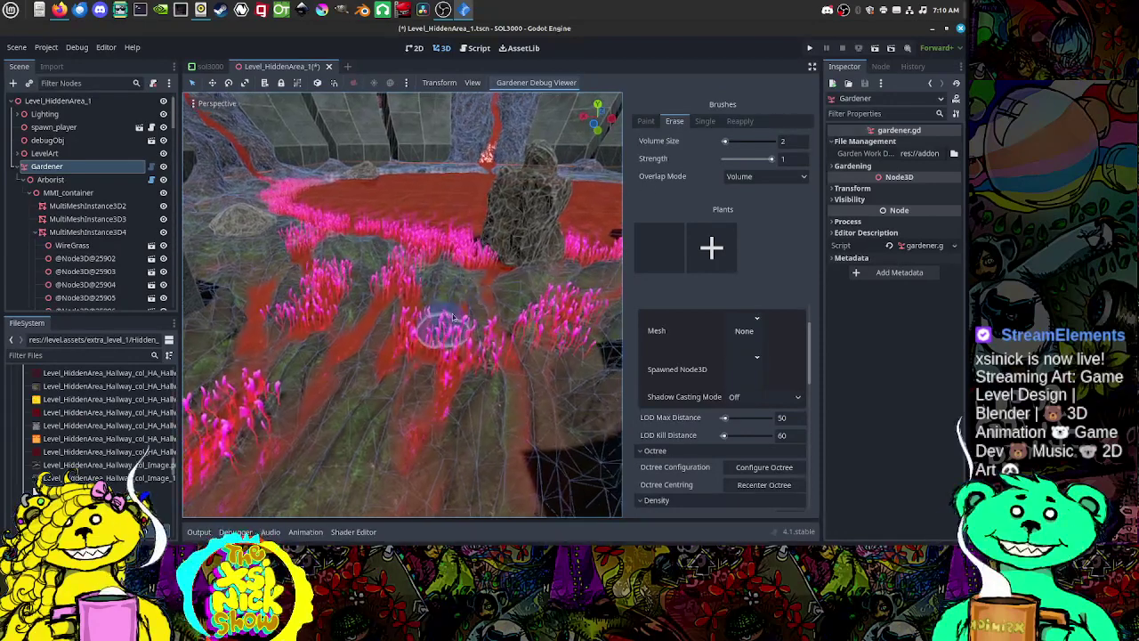
pyautogui.moveTo(445, 311); pyautogui.dragTo(388, 287, button='middle')
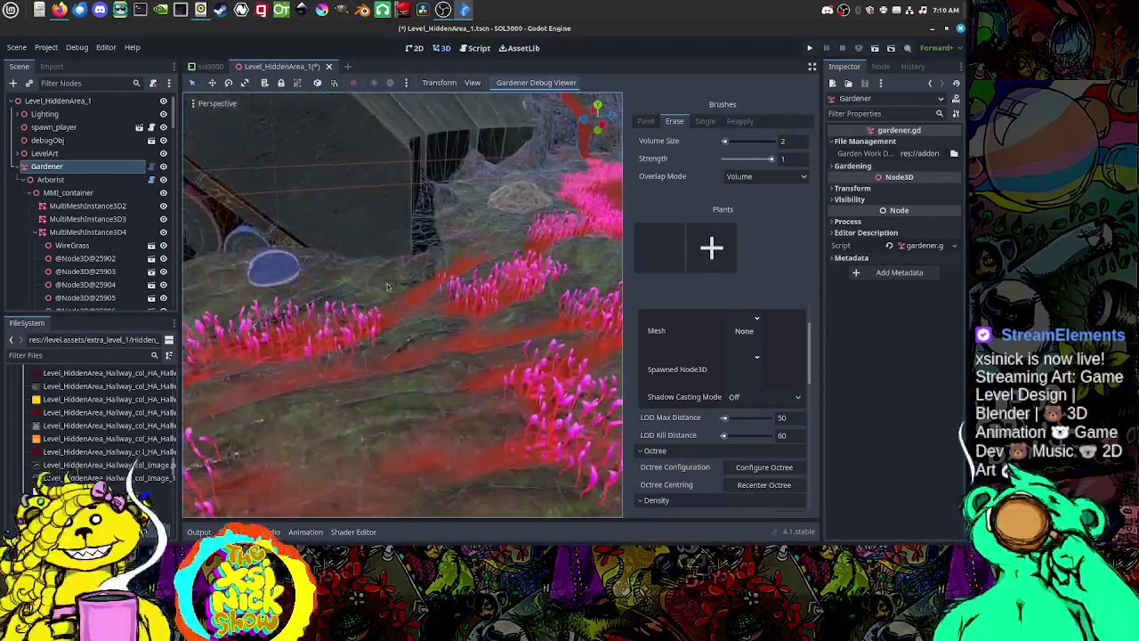
pyautogui.moveTo(485, 253)
pyautogui.keyDown('shift'); pyautogui.mouseDown(button='middle')
pyautogui.moveTo(458, 253)
pyautogui.moveTo(467, 247)
pyautogui.moveTo(452, 290)
pyautogui.mouseUp(button='middle'); pyautogui.keyUp('shift')
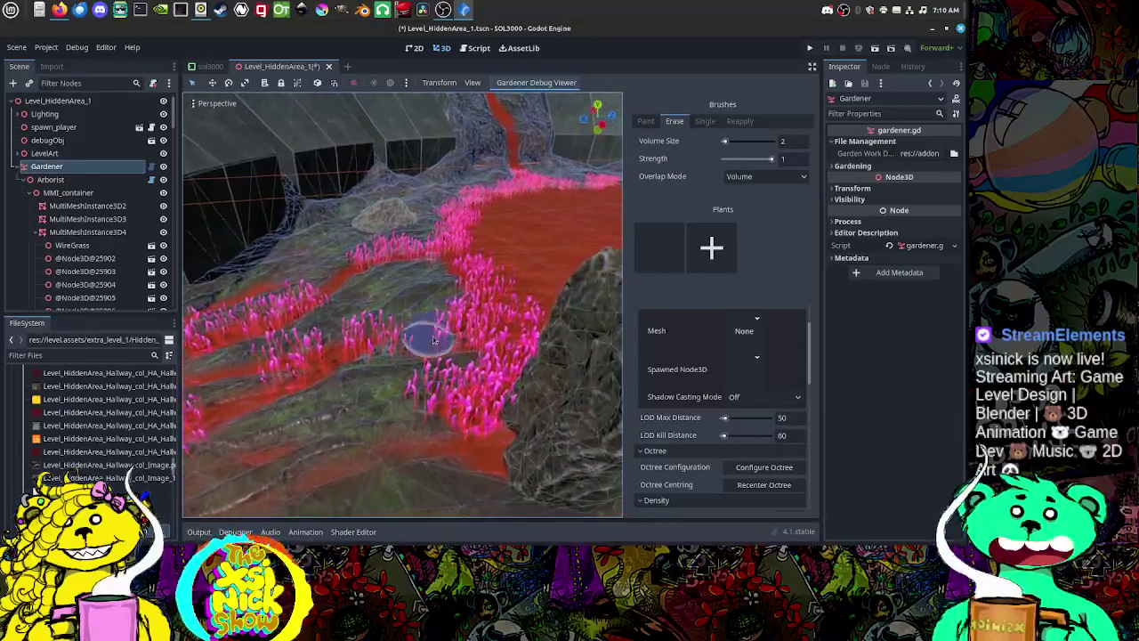
pyautogui.moveTo(494, 249); pyautogui.dragTo(509, 290, button='middle')
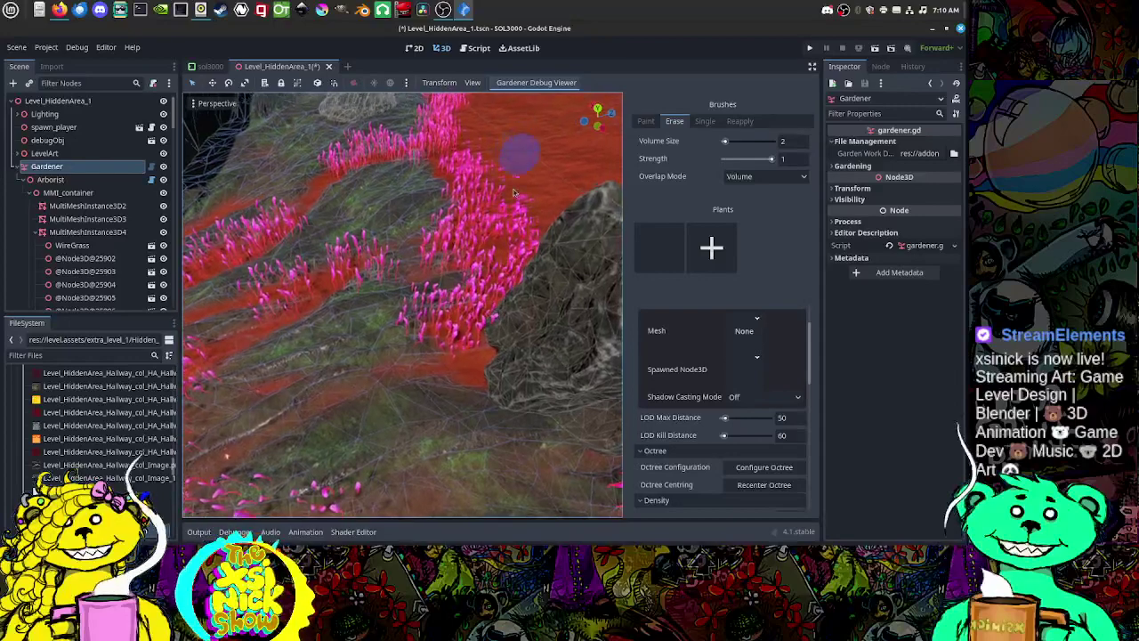
pyautogui.keyDown('shift'); pyautogui.moveTo(524, 163); pyautogui.dragTo(515, 221, button='middle'); pyautogui.keyUp('shift')
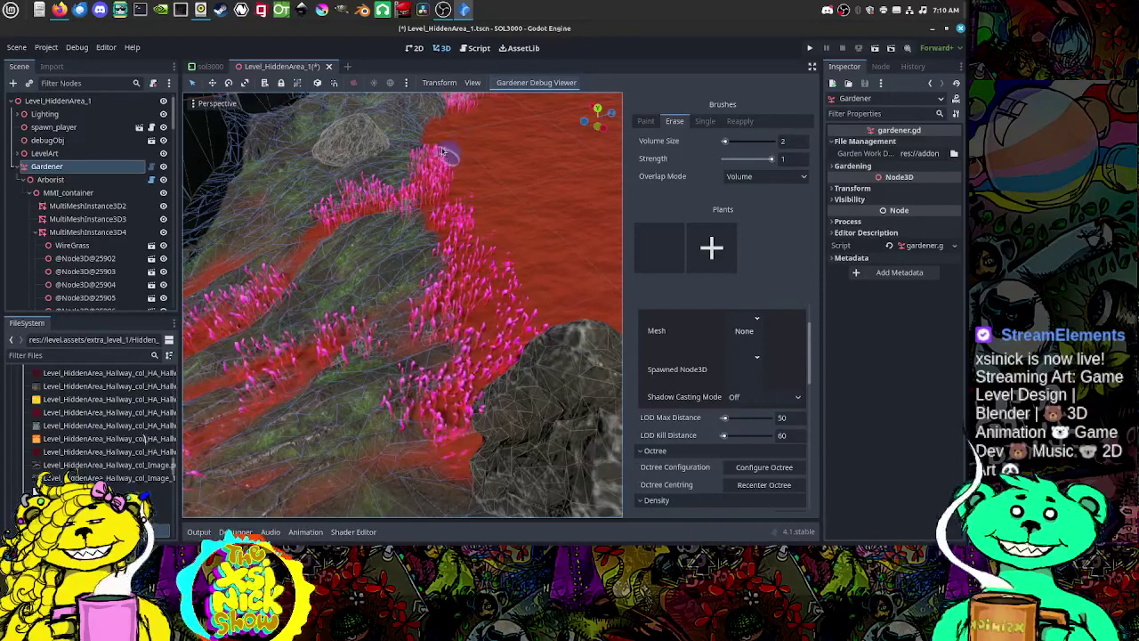
pyautogui.moveTo(507, 187)
pyautogui.mouseDown(button='middle')
pyautogui.moveTo(541, 172)
pyautogui.moveTo(518, 149)
pyautogui.moveTo(549, 162)
pyautogui.mouseUp(button='middle')
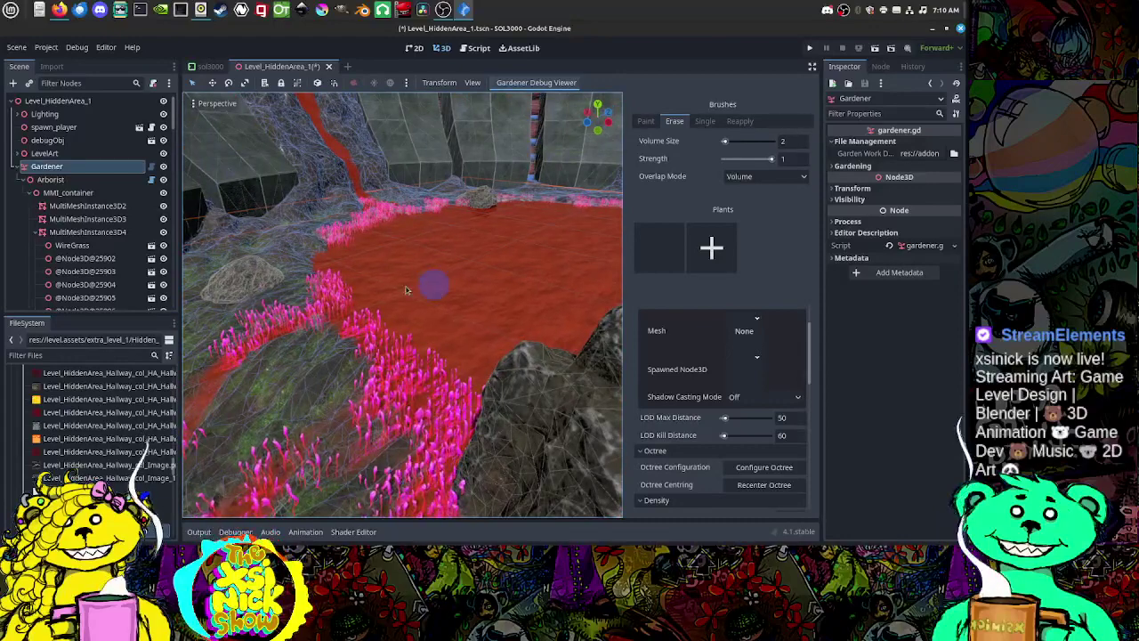
# Step: Erase the wire grass clump in the small recess of the pool edge near the flat dark rock
pyautogui.moveTo(404, 289); pyautogui.dragTo(424, 331, button='middle')
pyautogui.scroll(-5, 397, 283)
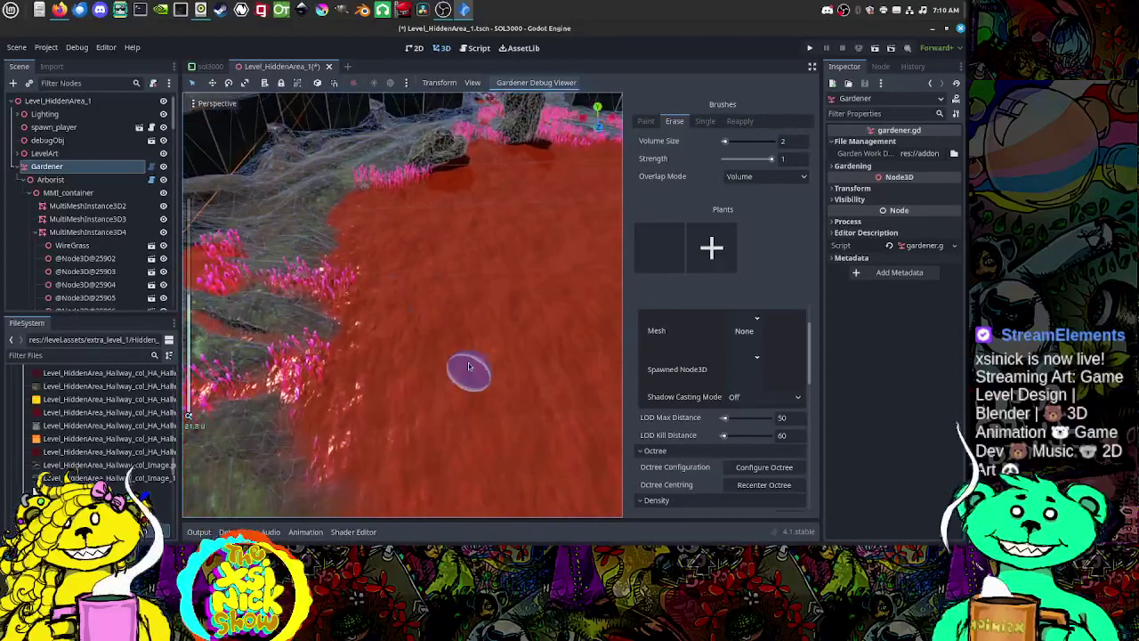
pyautogui.moveTo(469, 366)
pyautogui.mouseDown(button='middle')
pyautogui.moveTo(473, 268)
pyautogui.moveTo(426, 253)
pyautogui.mouseUp(button='middle')
pyautogui.scroll(-5, 422, 257)
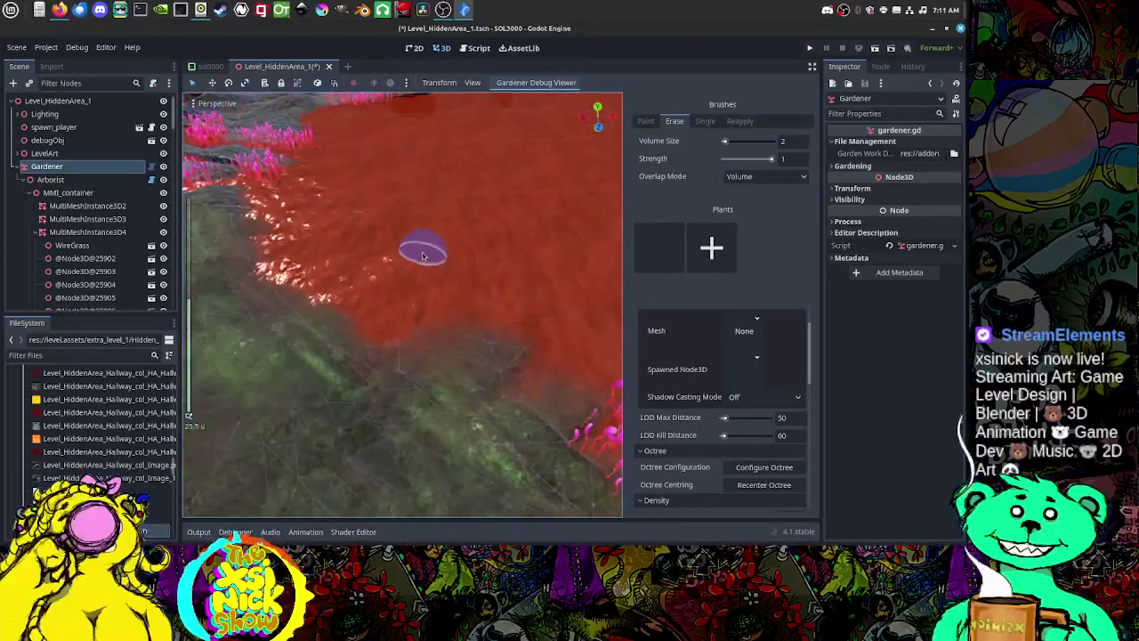
pyautogui.moveTo(553, 324); pyautogui.dragTo(417, 327, button='middle')
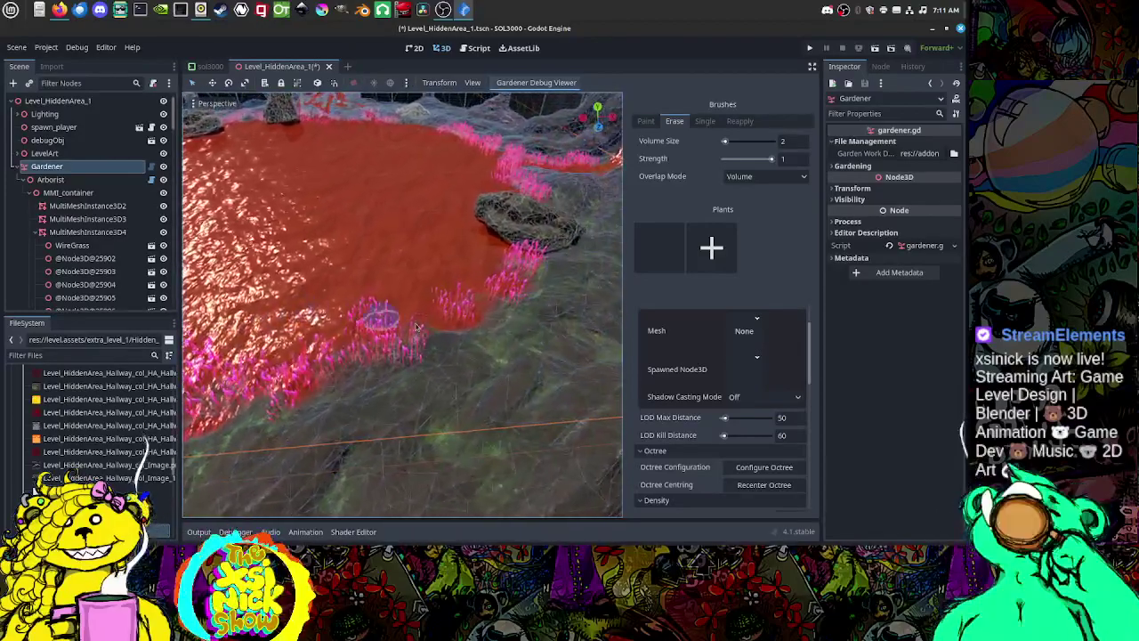
pyautogui.scroll(7, 427, 330)
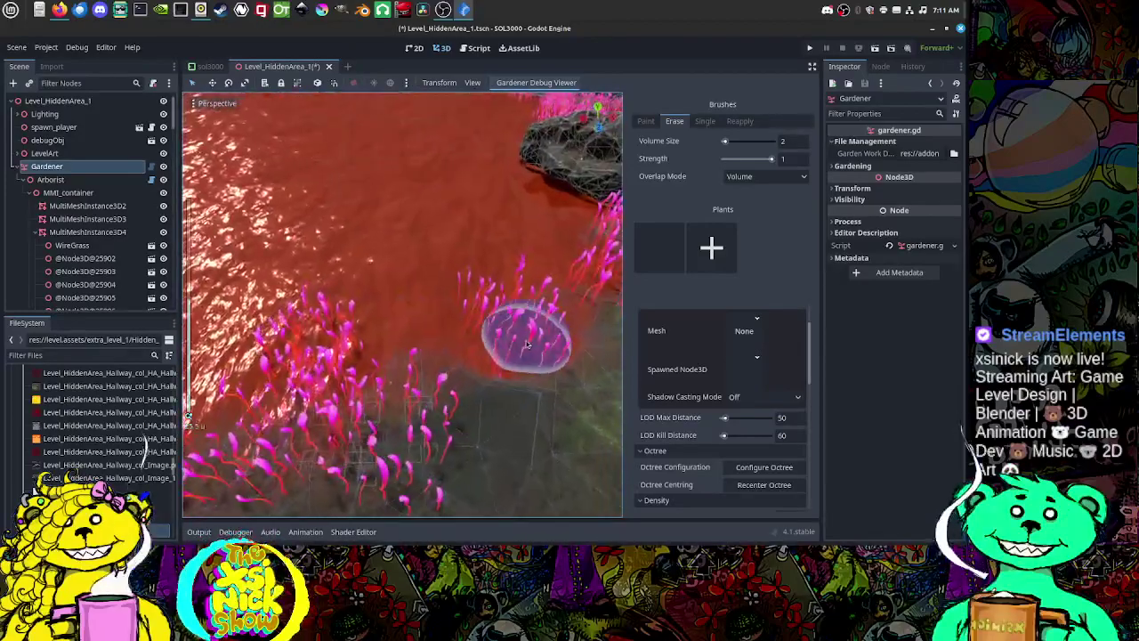
pyautogui.moveTo(526, 343); pyautogui.dragTo(471, 324)
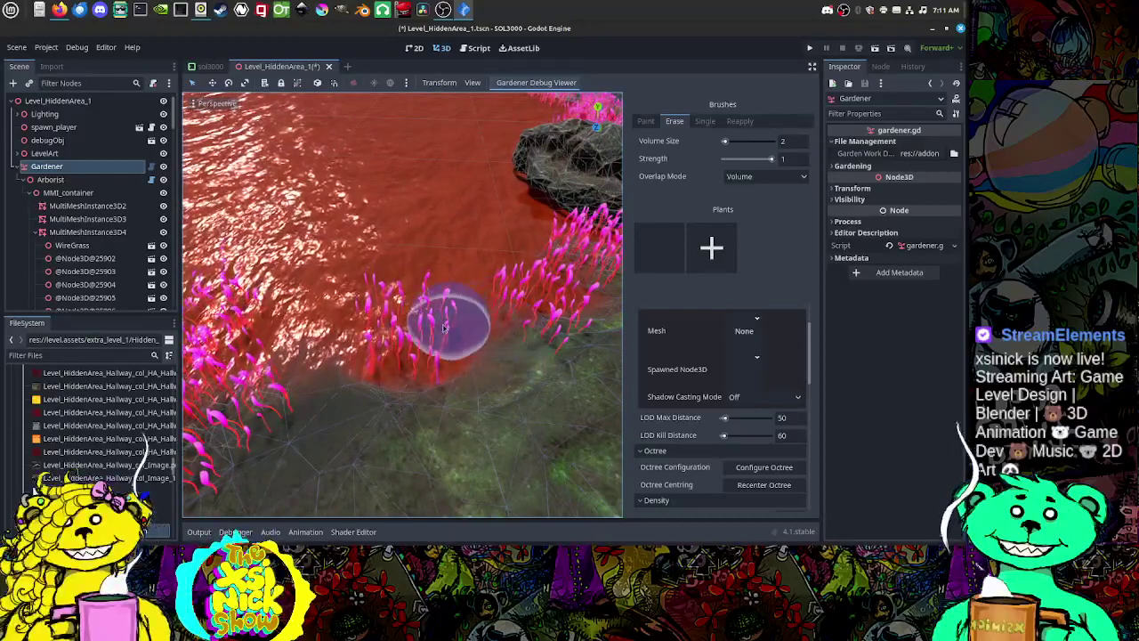
pyautogui.scroll(-8, 468, 323)
pyautogui.scroll(8, 481, 329)
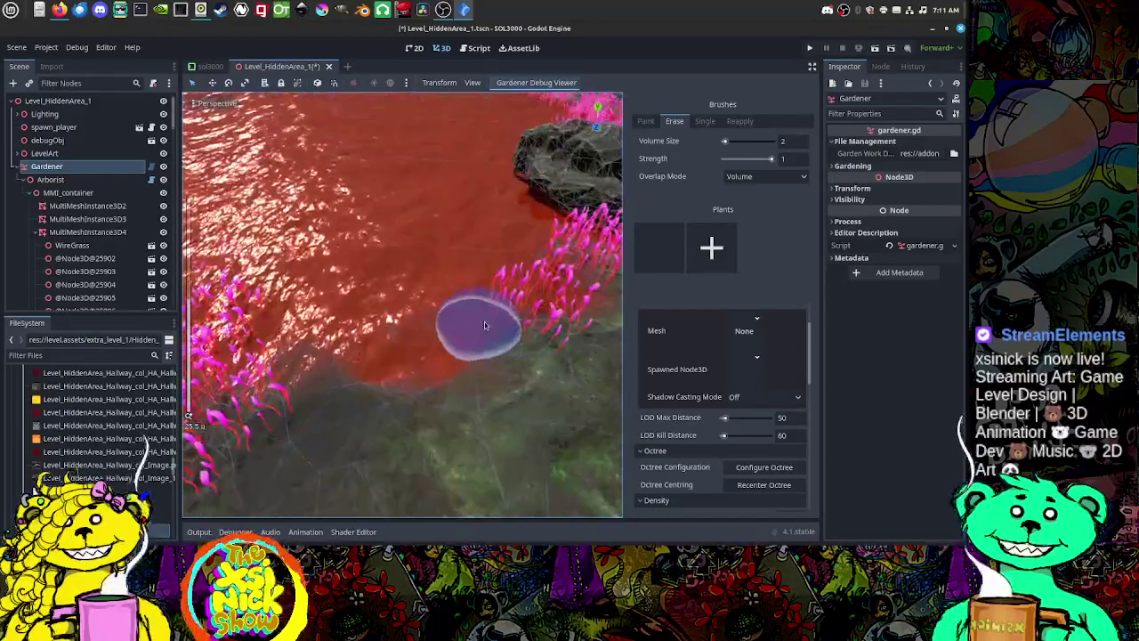
# Step: Erase the wire grass at the pool edge beside the large pointed rock
pyautogui.moveTo(546, 315)
pyautogui.mouseDown(button='middle')
pyautogui.moveTo(396, 320)
pyautogui.moveTo(437, 313)
pyautogui.moveTo(432, 321)
pyautogui.mouseUp(button='middle')
pyautogui.moveTo(329, 307); pyautogui.dragTo(293, 302)
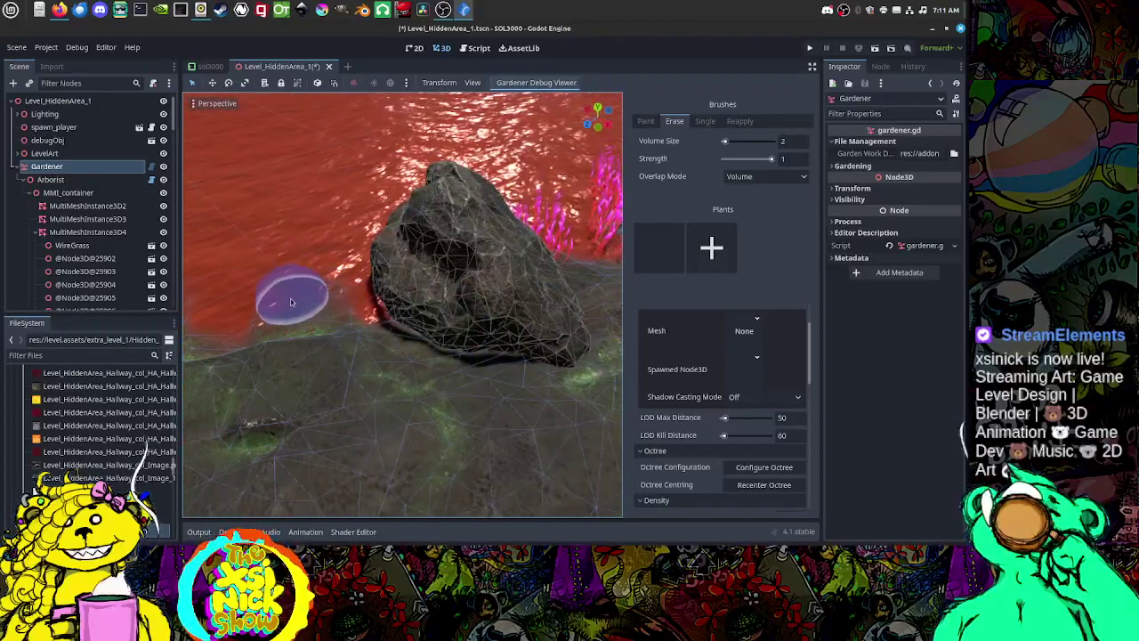
pyautogui.moveTo(504, 333)
pyautogui.mouseDown(button='middle')
pyautogui.moveTo(437, 323)
pyautogui.moveTo(519, 352)
pyautogui.moveTo(475, 338)
pyautogui.moveTo(453, 380)
pyautogui.mouseUp(button='middle')
pyautogui.scroll(-2, 447, 334)
pyautogui.scroll(-2, 451, 335)
pyautogui.scroll(4, 515, 251)
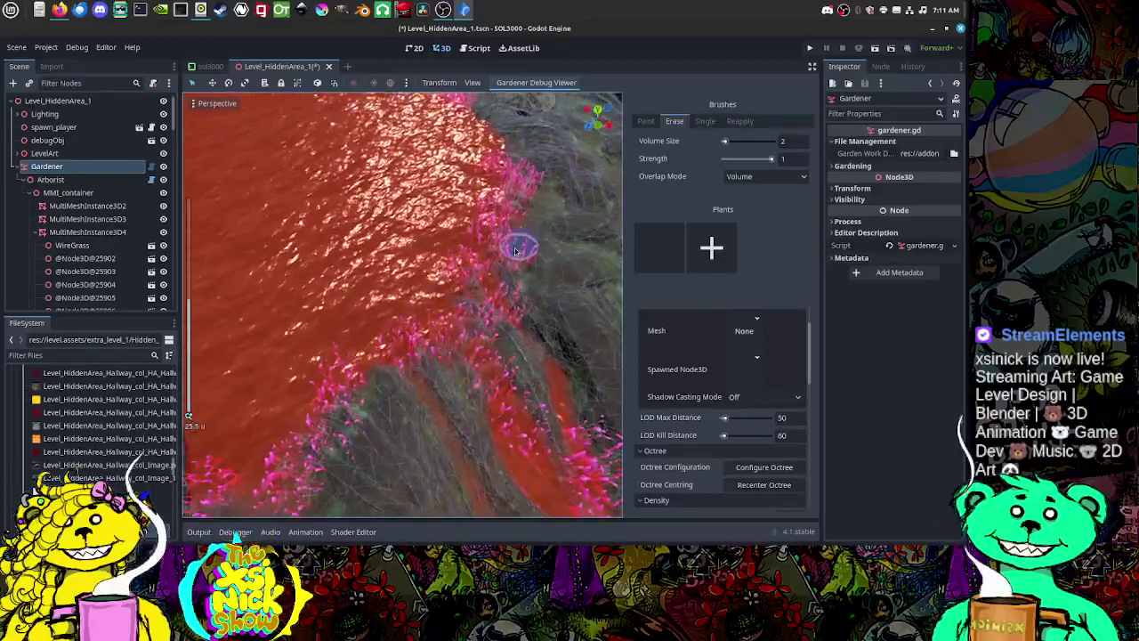
# Step: Examine the wire grass along the pool edge, from the red streaks past the large dark rock to the opposite shore
pyautogui.scroll(4, 545, 247)
pyautogui.moveTo(553, 237)
pyautogui.mouseDown(button='middle')
pyautogui.moveTo(500, 252)
pyautogui.moveTo(445, 249)
pyautogui.mouseUp(button='middle')
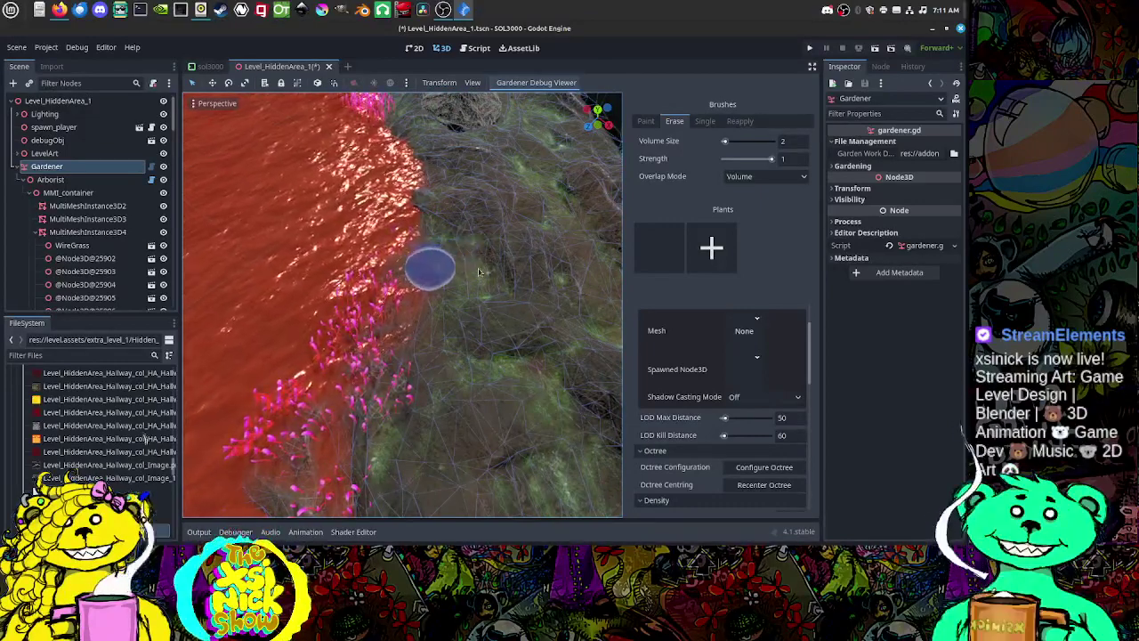
pyautogui.scroll(-10, 475, 300)
pyautogui.keyDown('shift'); pyautogui.moveTo(392, 331); pyautogui.dragTo(466, 264, button='middle'); pyautogui.keyUp('shift')
pyautogui.scroll(4, 454, 302)
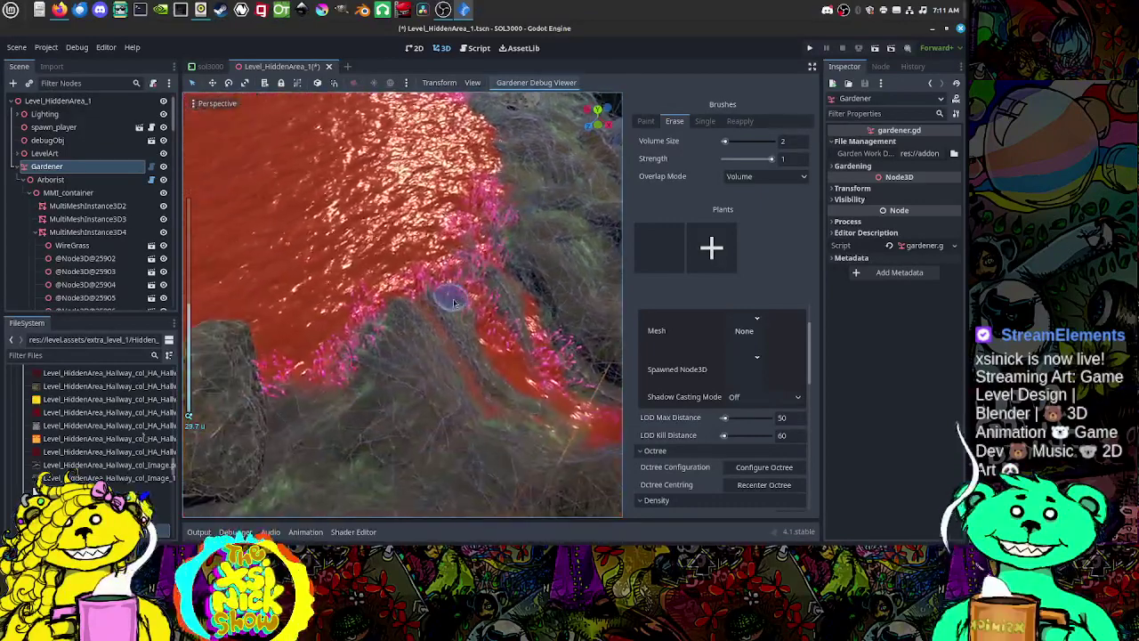
pyautogui.moveTo(453, 303)
pyautogui.keyDown('shift'); pyautogui.mouseDown(button='middle')
pyautogui.moveTo(478, 272)
pyautogui.moveTo(457, 299)
pyautogui.mouseUp(button='middle'); pyautogui.keyUp('shift')
pyautogui.scroll(2, 352, 338)
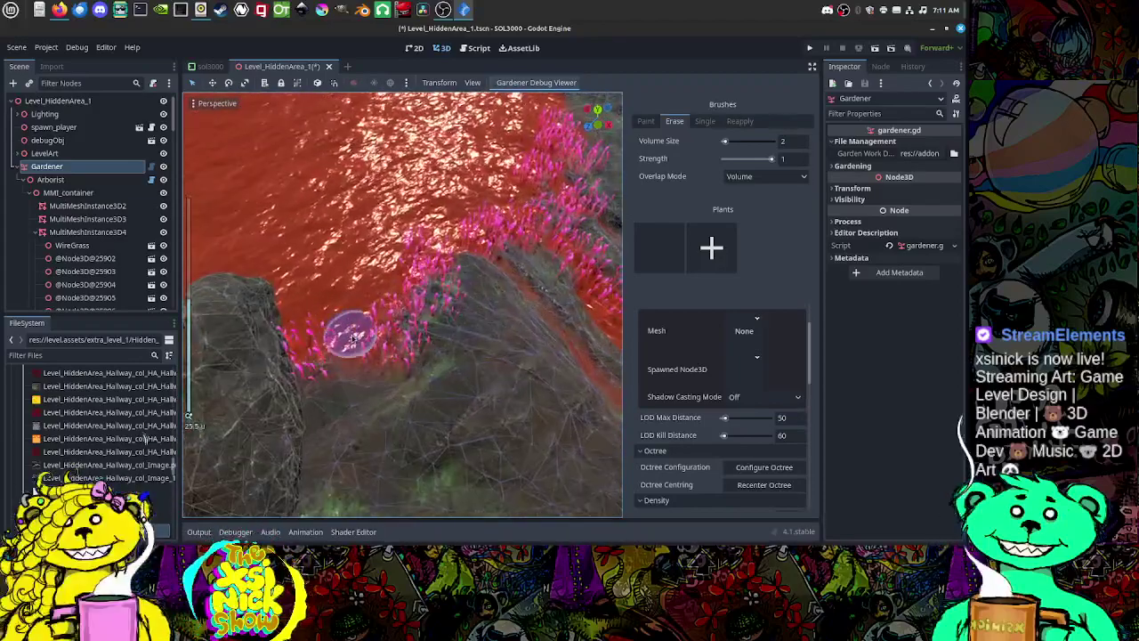
pyautogui.scroll(2, 353, 338)
pyautogui.keyDown('shift'); pyautogui.moveTo(343, 356); pyautogui.dragTo(240, 380, button='middle'); pyautogui.keyUp('shift')
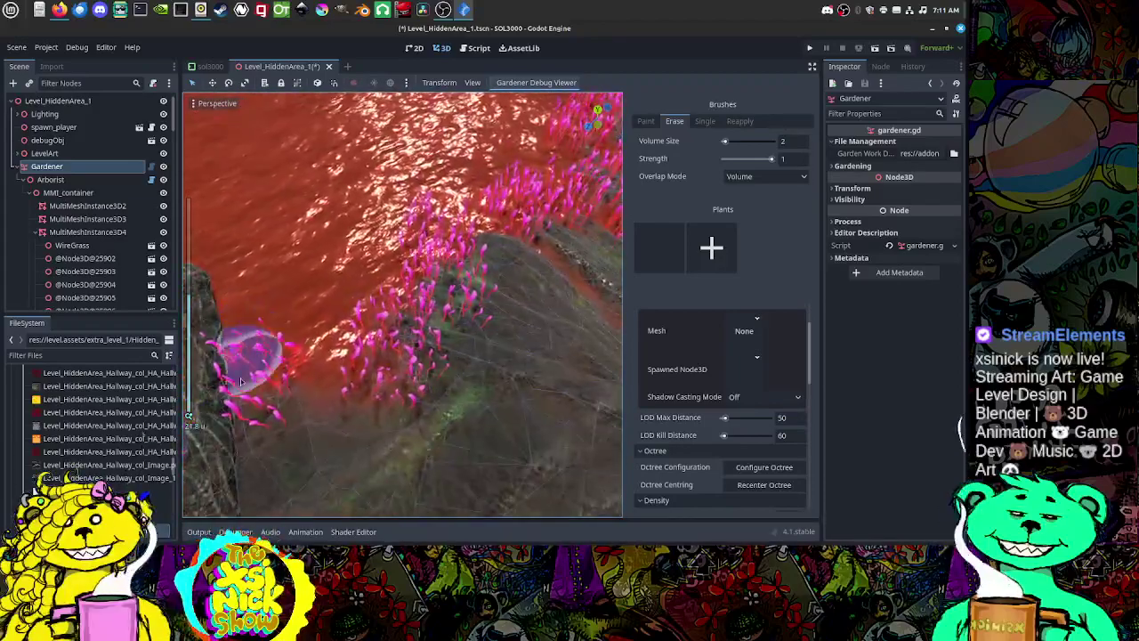
pyautogui.scroll(-6, 386, 330)
pyautogui.moveTo(387, 330); pyautogui.dragTo(483, 320, button='middle')
pyautogui.scroll(3, 385, 345)
pyautogui.scroll(2, 385, 345)
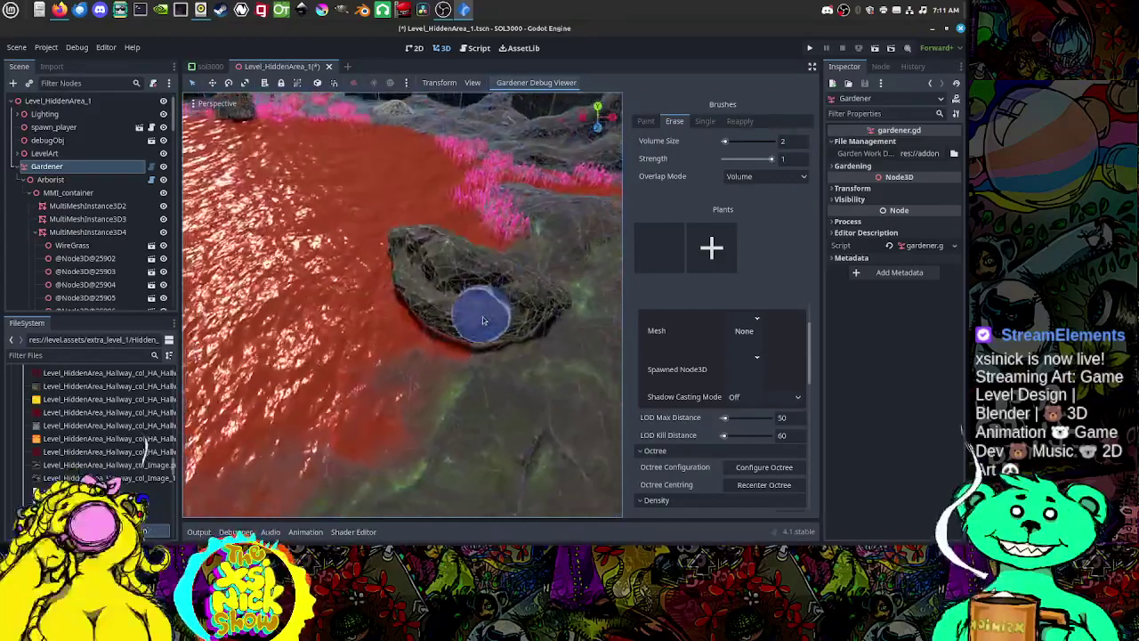
pyautogui.scroll(-5, 463, 313)
pyautogui.moveTo(391, 312); pyautogui.dragTo(400, 266, button='middle')
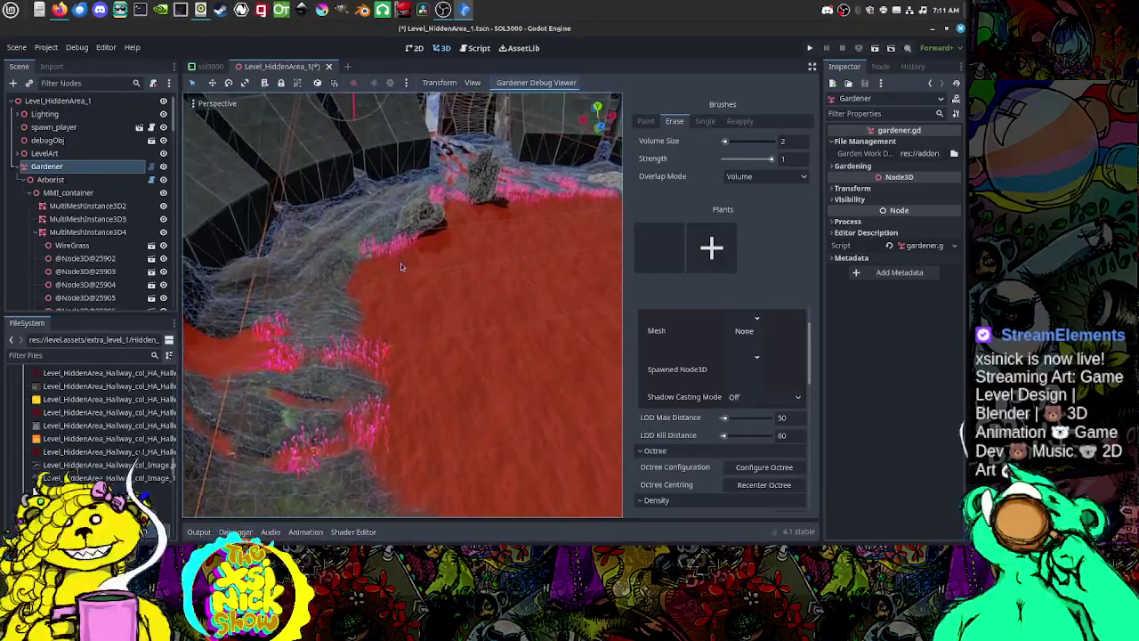
pyautogui.scroll(8, 403, 261)
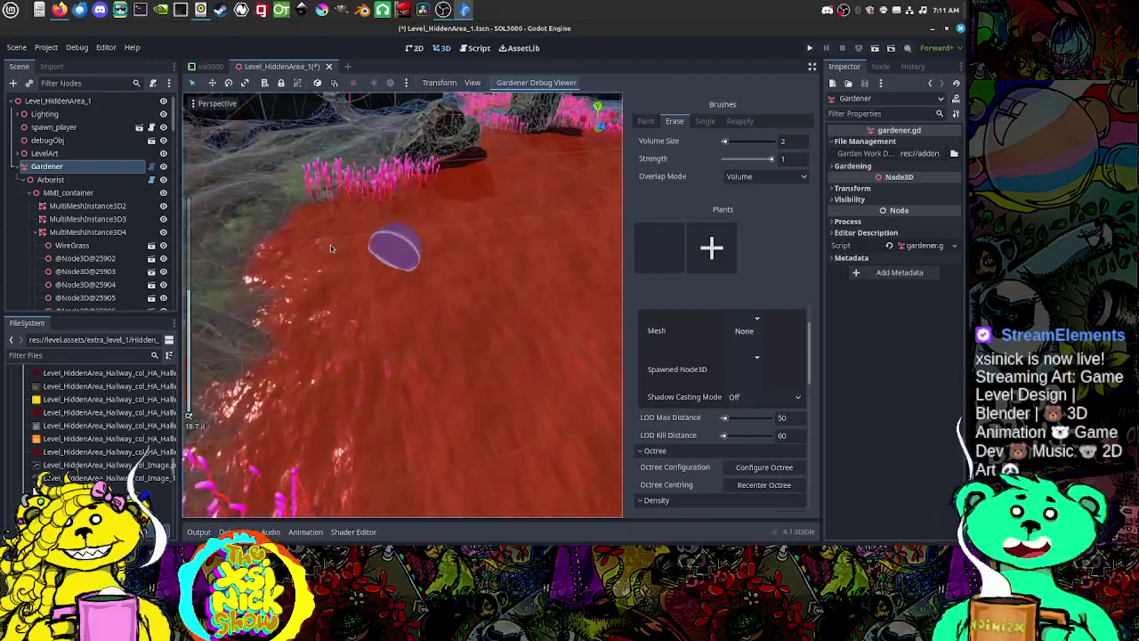
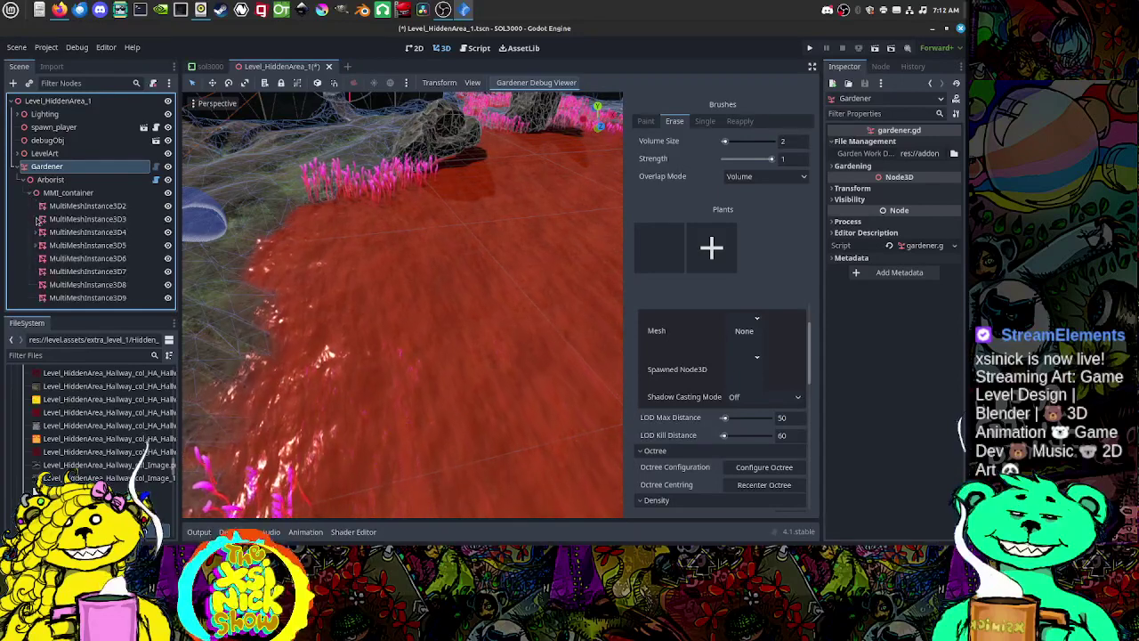
# Step: Check the wire grass nodes inside MultiMeshInstance3D4 and select the MultiMeshInstance3D nodes 2 through 9 in MMI_container
pyautogui.click(34, 232)
pyautogui.scroll(-3, 36, 234)
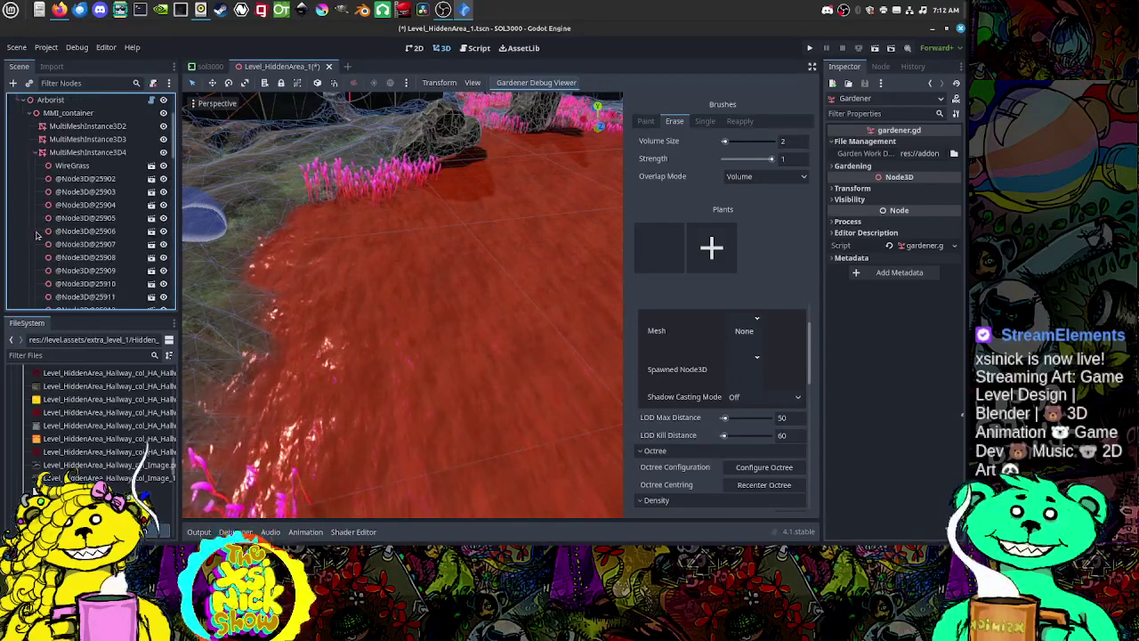
pyautogui.click(36, 154)
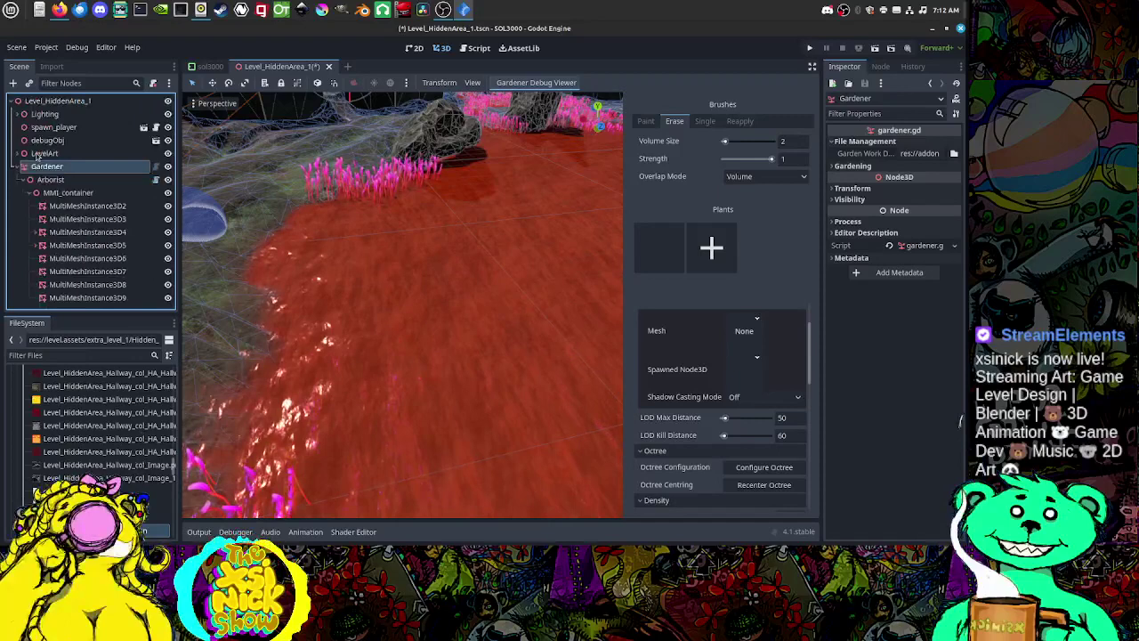
pyautogui.click(99, 207)
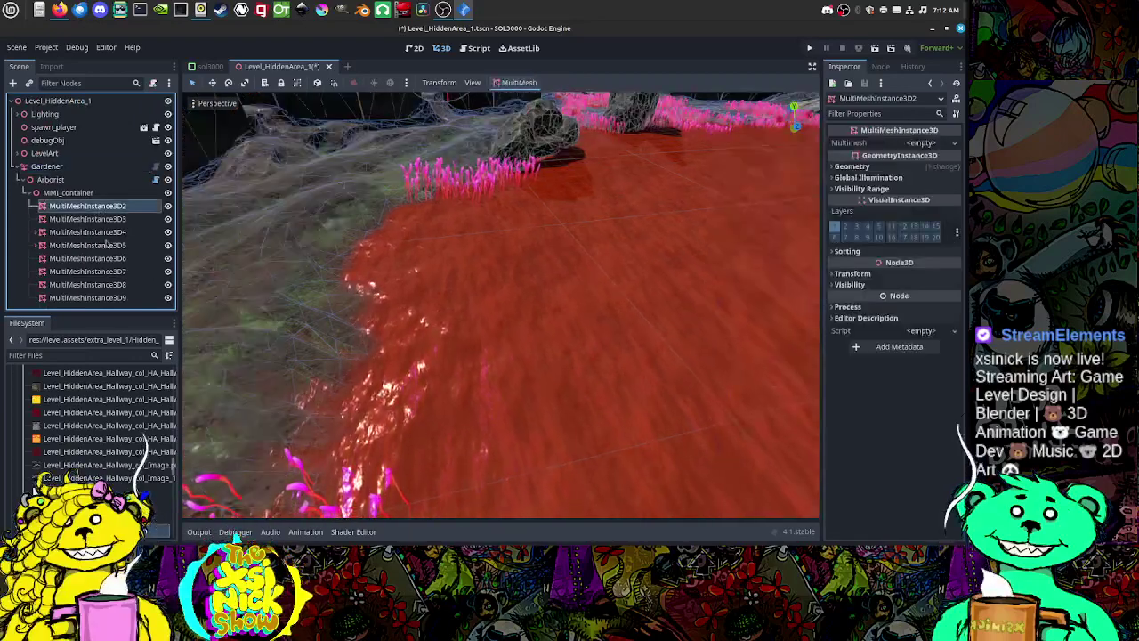
pyautogui.keyDown('shift'); pyautogui.click(75, 301); pyautogui.keyUp('shift')
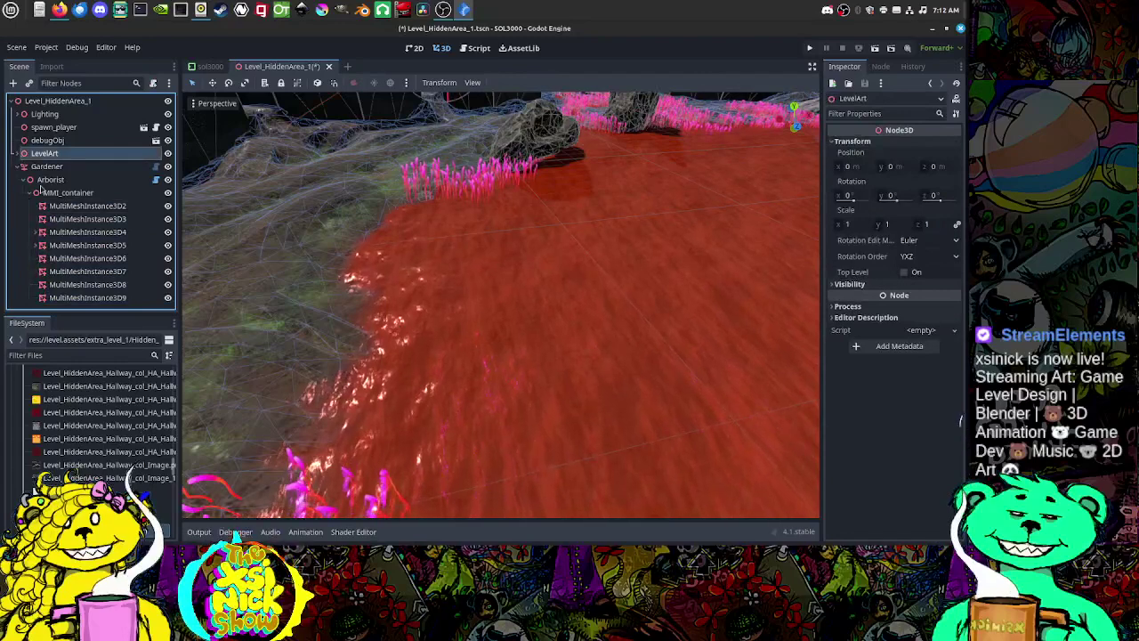
# Step: Expand LevelArt in the scene tree and inspect the contents of its Arena and Vegetation_WireGrass groups
pyautogui.click(17, 154)
pyautogui.click(20, 157)
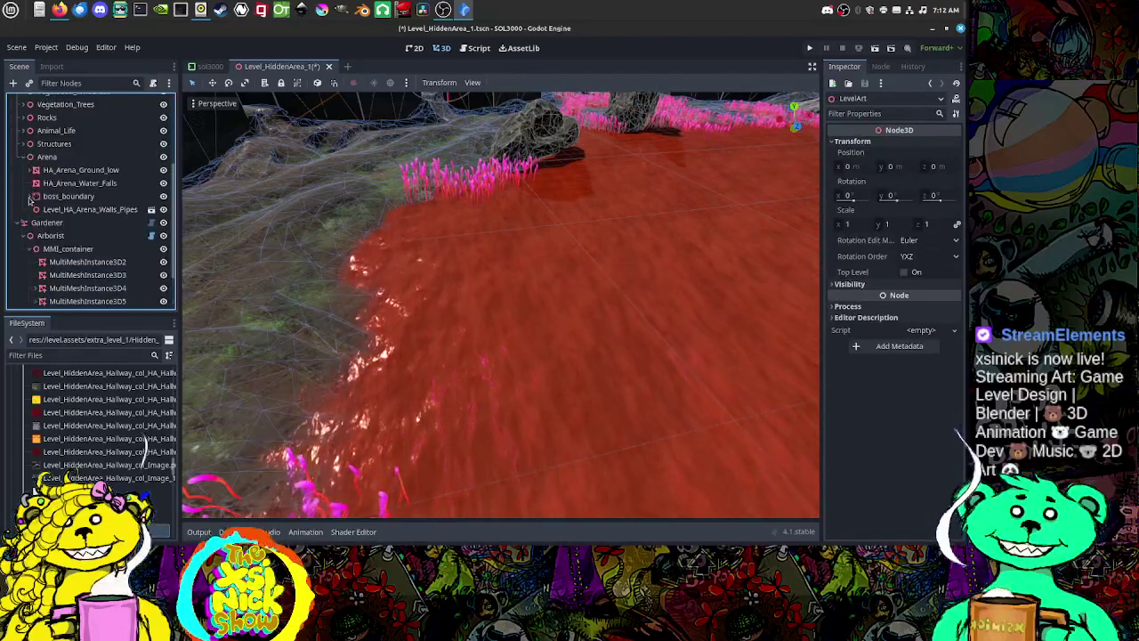
pyautogui.click(24, 158)
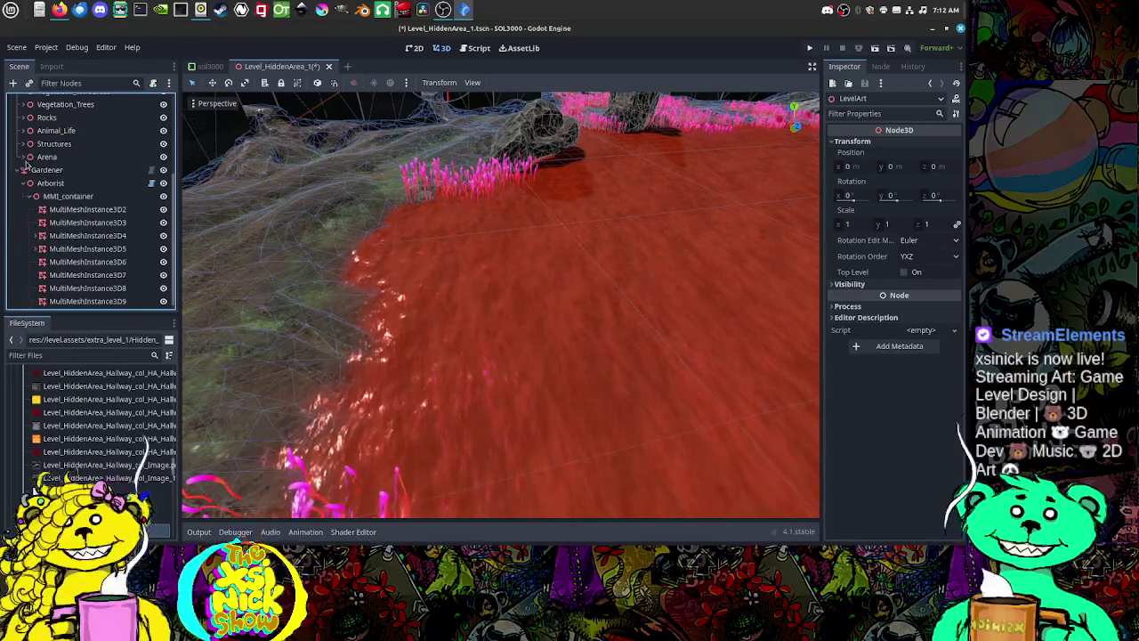
pyautogui.click(24, 157)
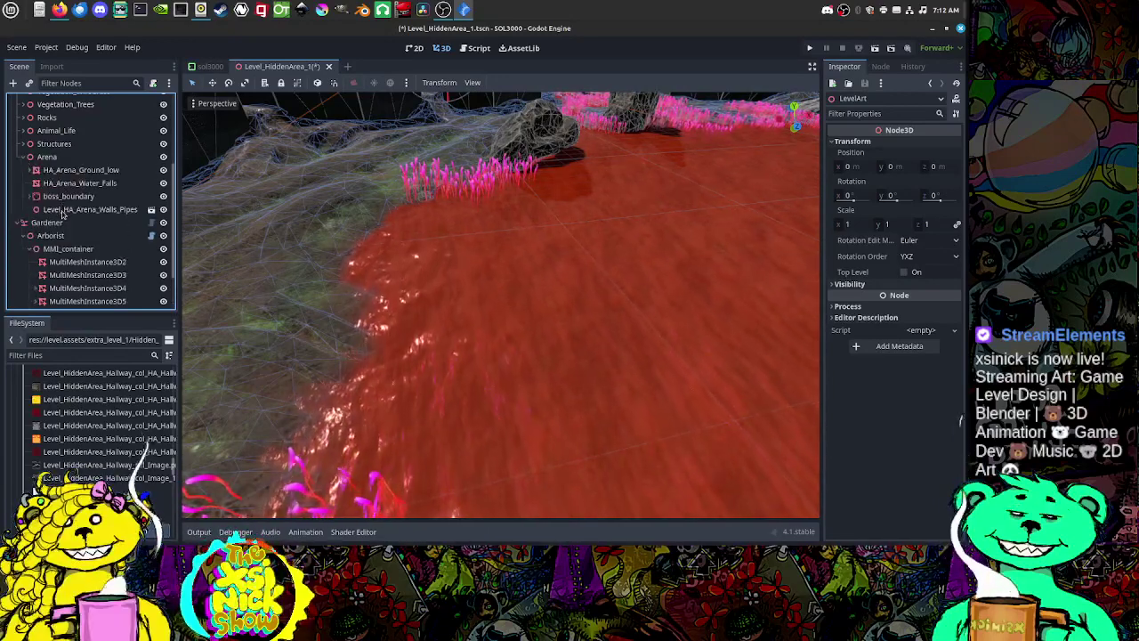
pyautogui.scroll(5, 87, 223)
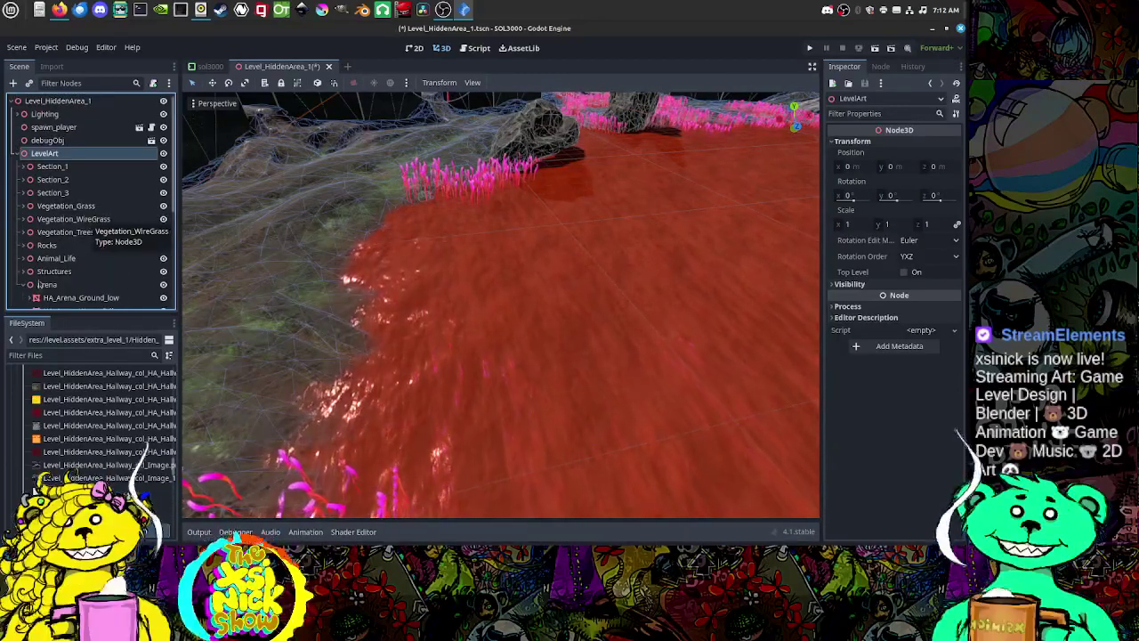
pyautogui.scroll(-2, 63, 283)
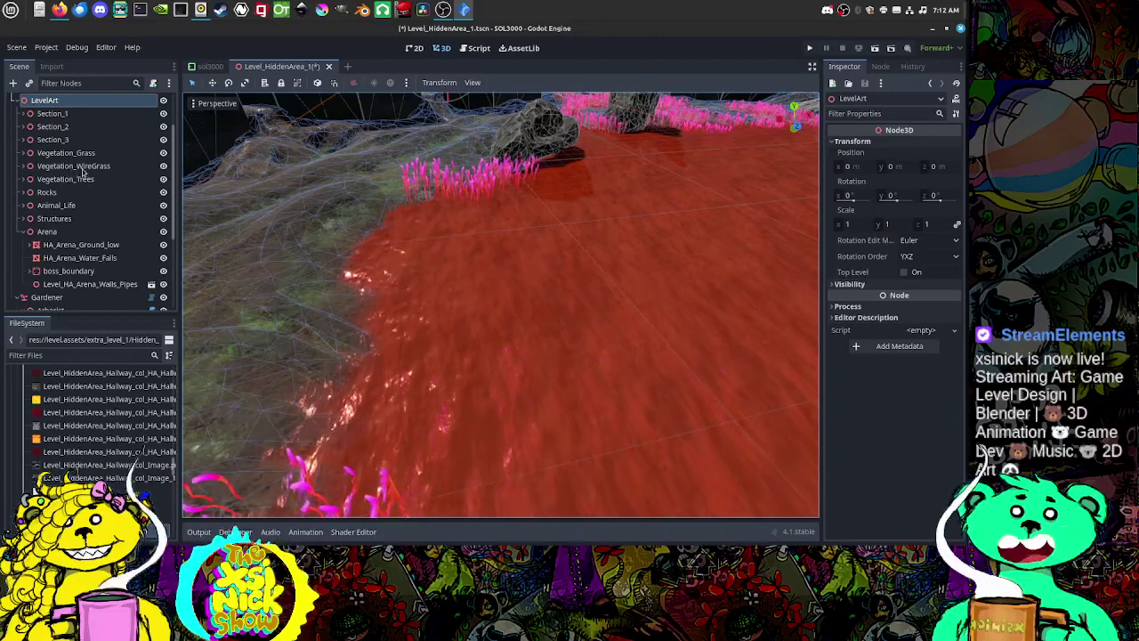
pyautogui.click(24, 167)
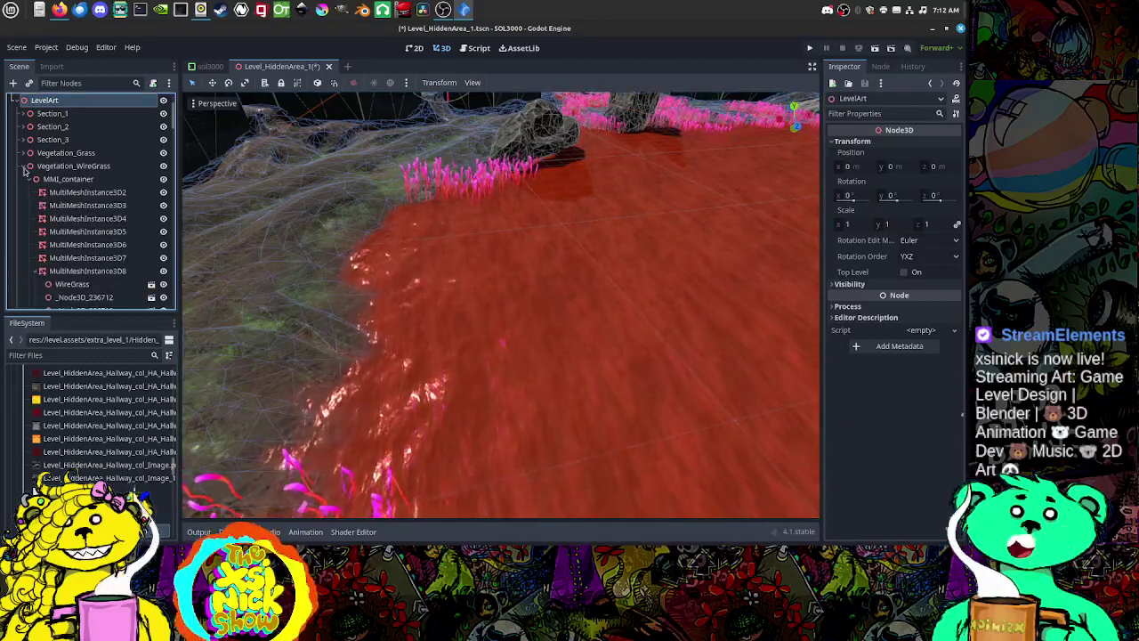
pyautogui.click(24, 166)
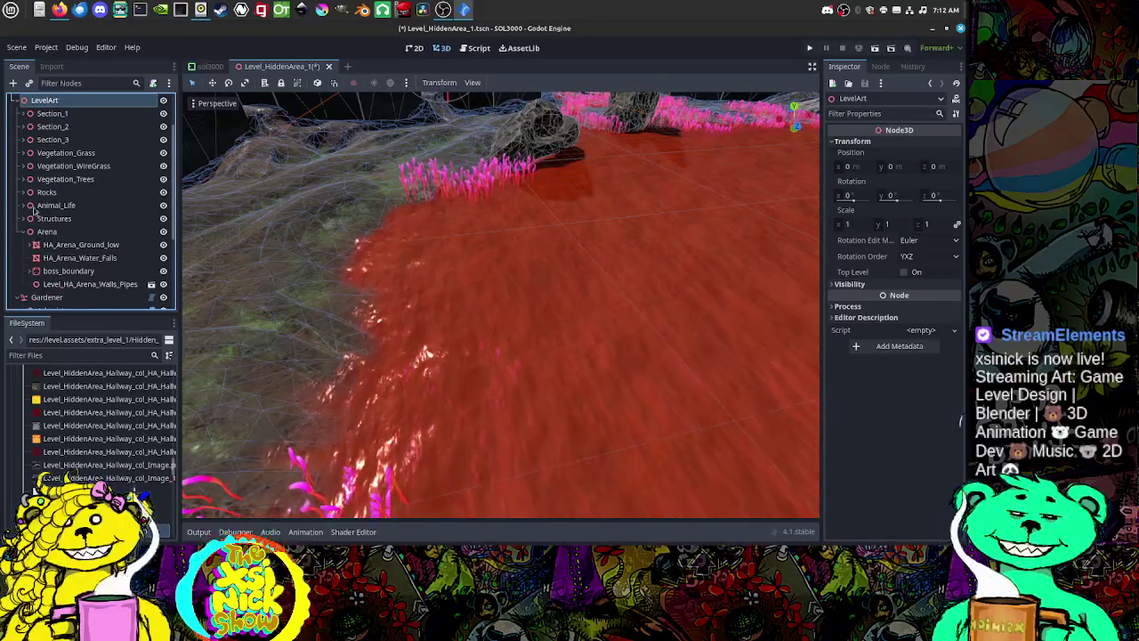
pyautogui.click(24, 231)
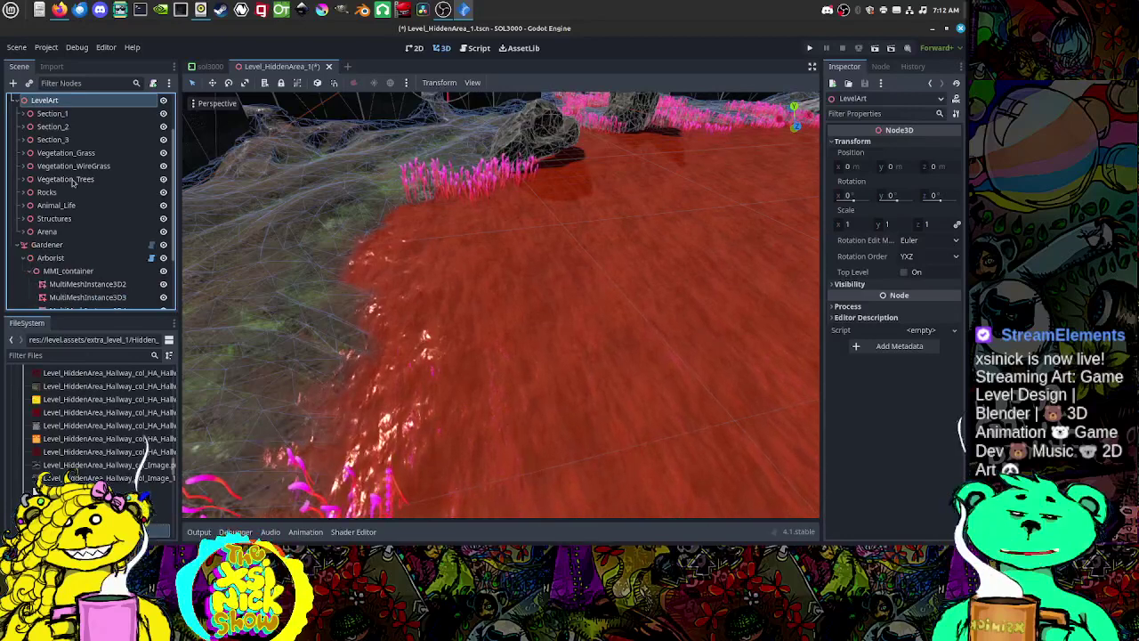
# Step: Collapse MMI_container under Arborist and move it with all its wire grass into LevelArt's Arena group
pyautogui.click(56, 272)
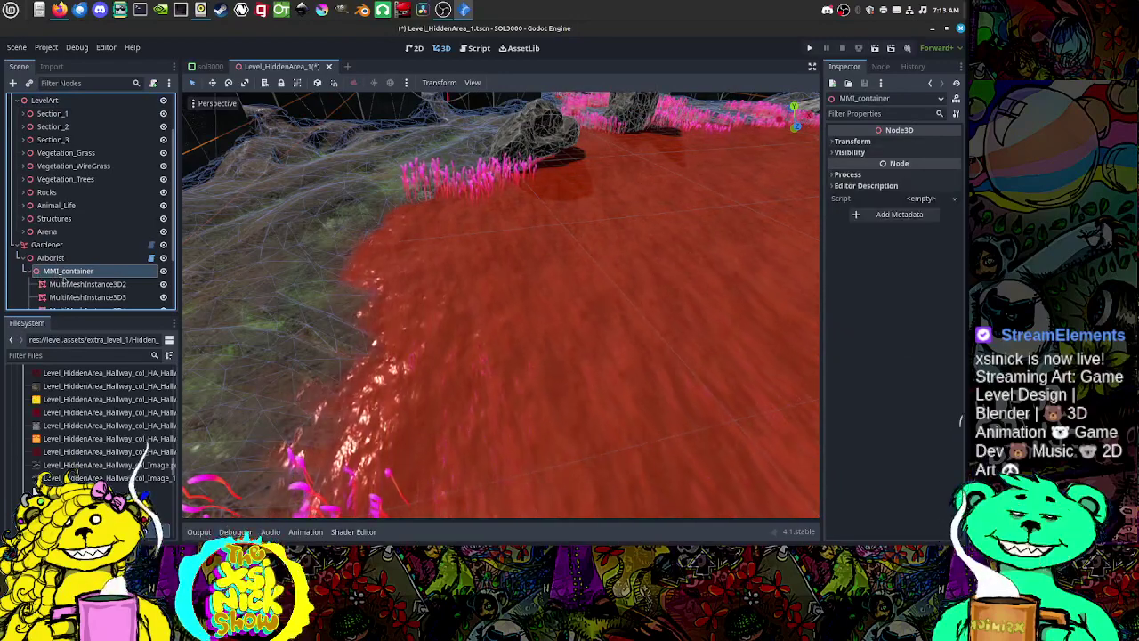
pyautogui.scroll(-3, 79, 280)
pyautogui.scroll(1, 32, 227)
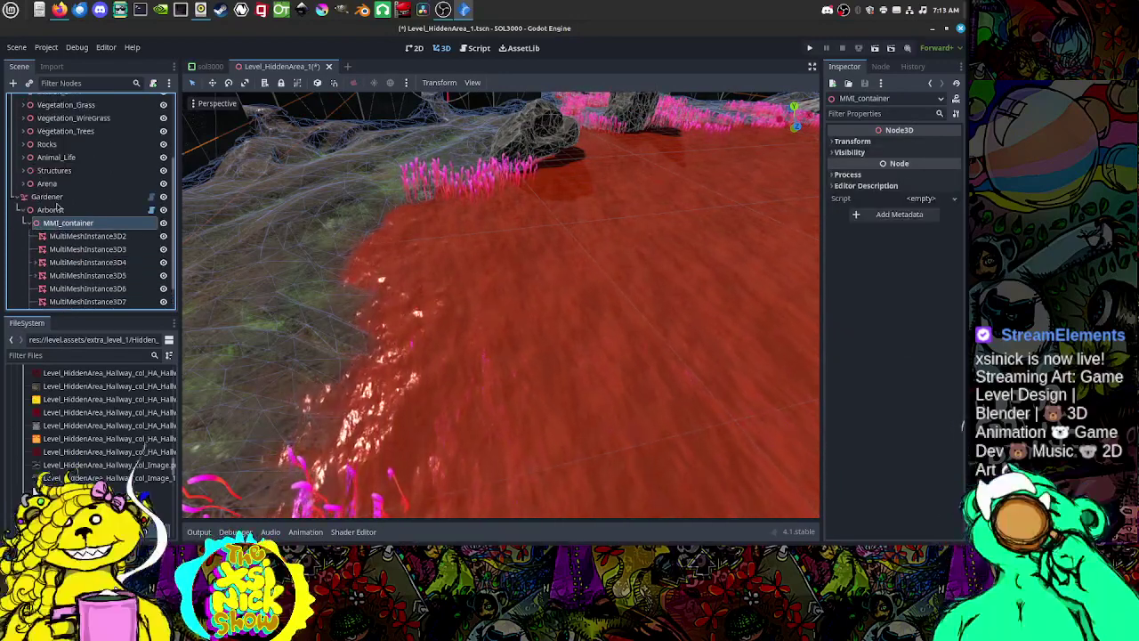
pyautogui.click(28, 223)
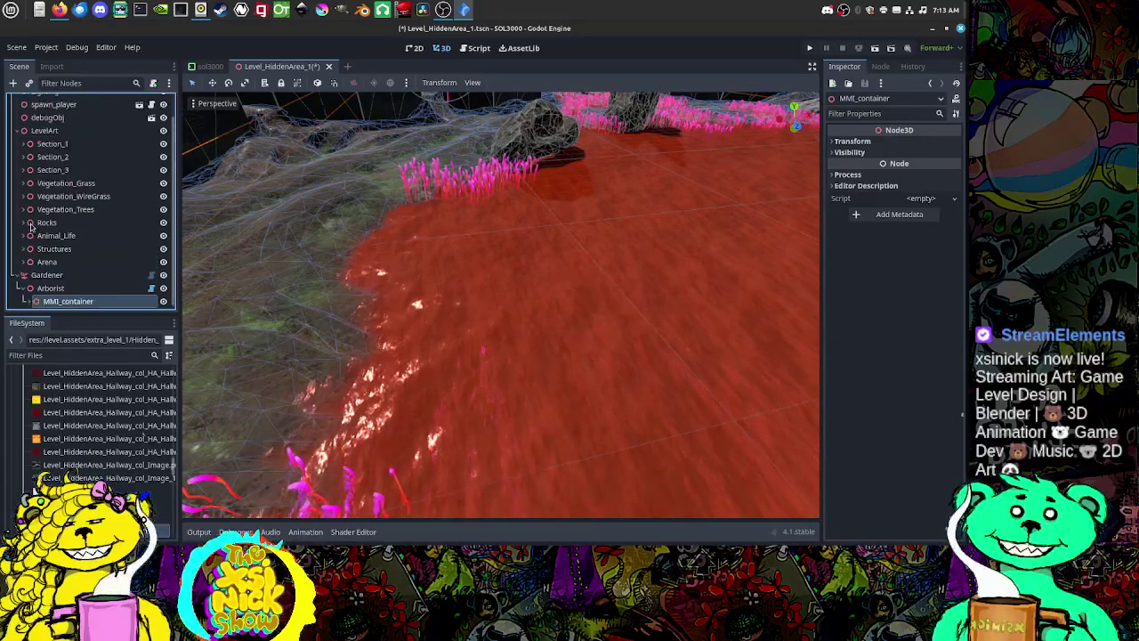
pyautogui.doubleClick(67, 303)
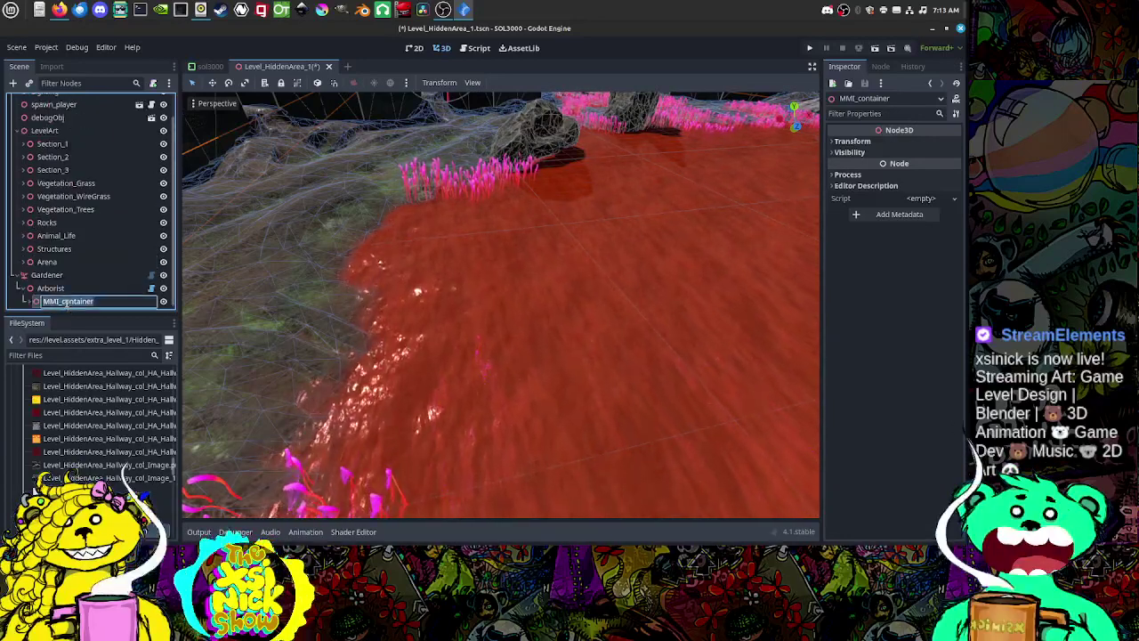
pyautogui.click(68, 289)
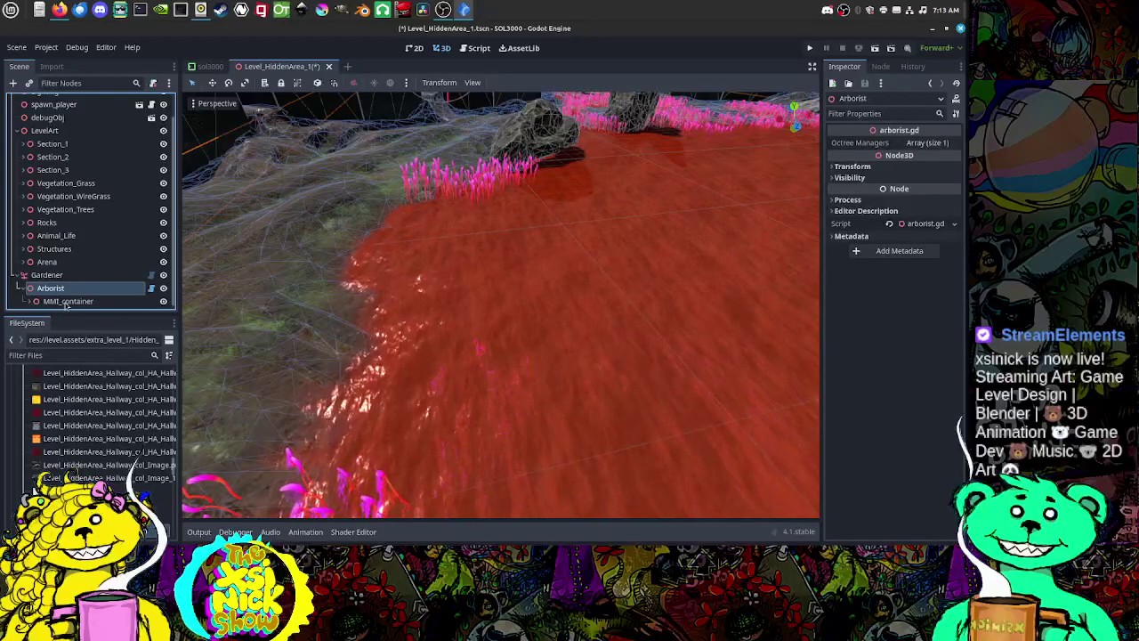
pyautogui.moveTo(65, 305); pyautogui.dragTo(62, 262)
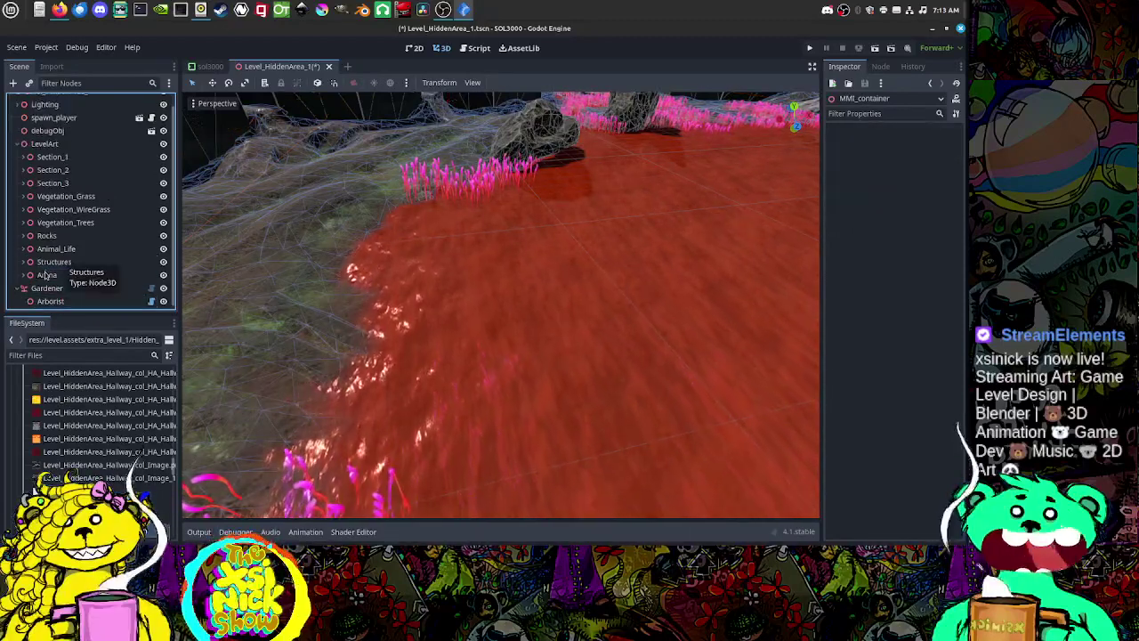
# Step: Expand the Arena group and rename its MMI_container node to Vegetation_WireGrass_Arena
pyautogui.click(24, 275)
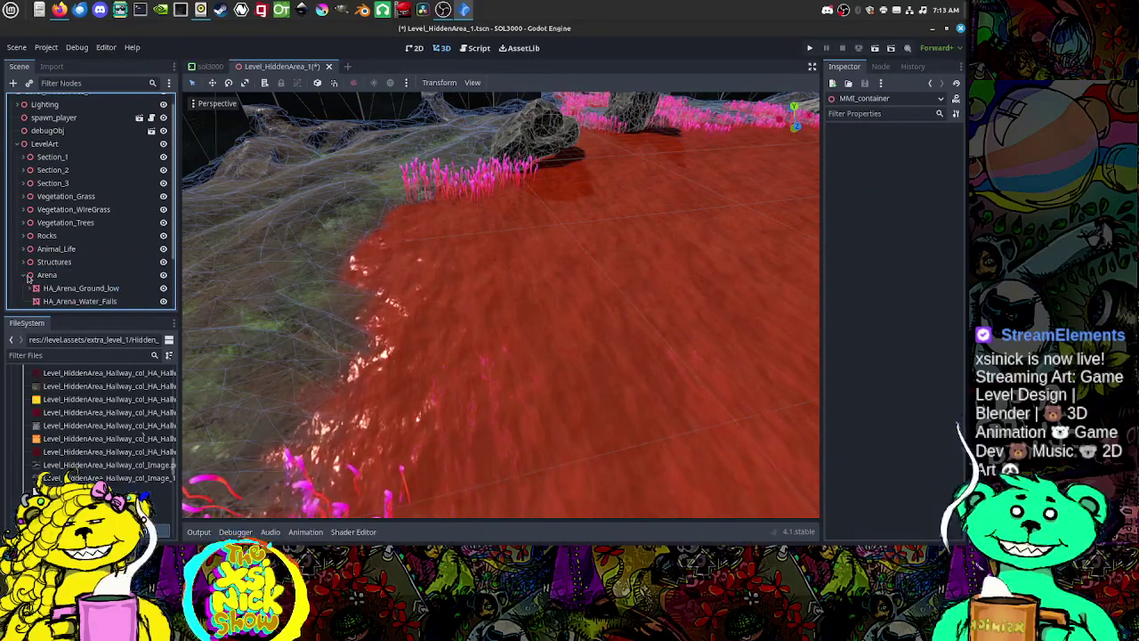
pyautogui.scroll(1, 65, 270)
pyautogui.scroll(-3, 59, 272)
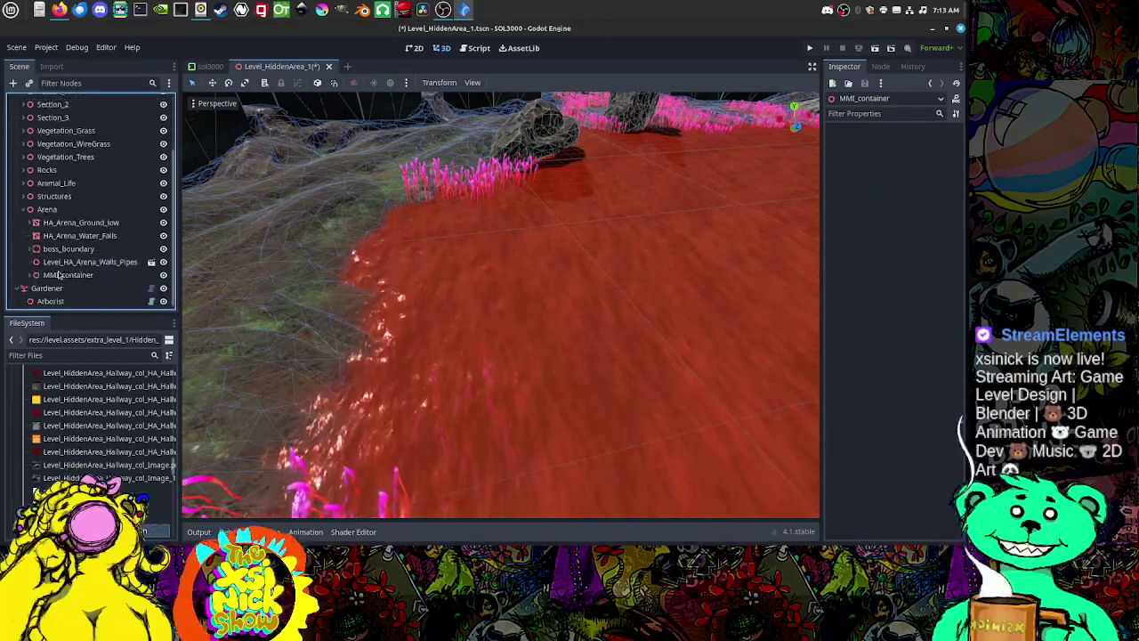
pyautogui.click(64, 276)
pyautogui.click(65, 275)
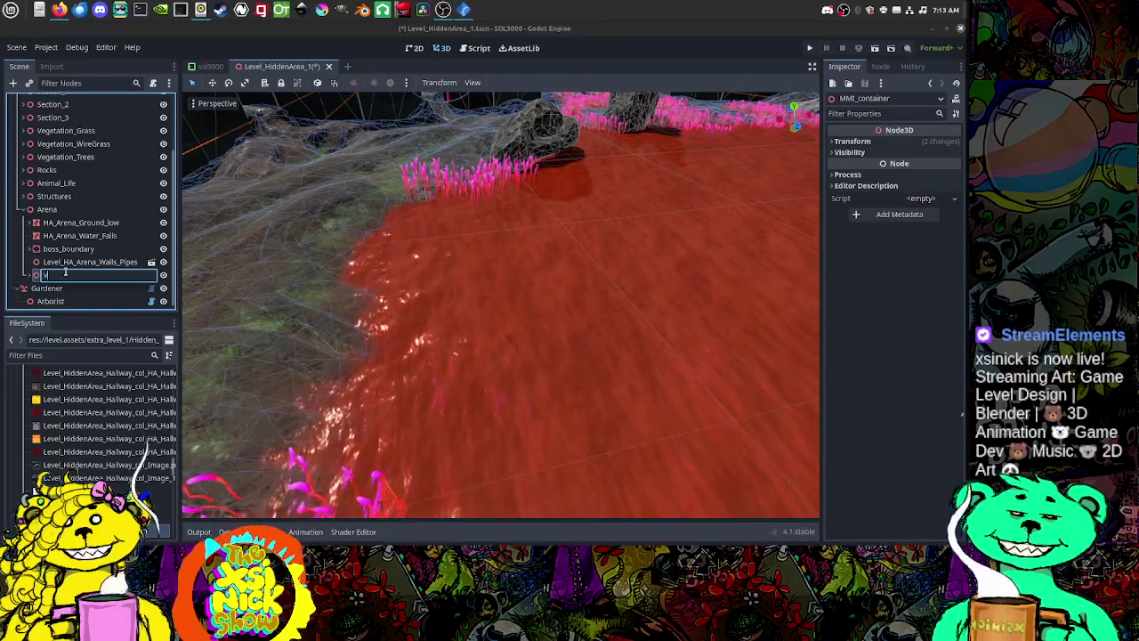
pyautogui.write('Vegeta')
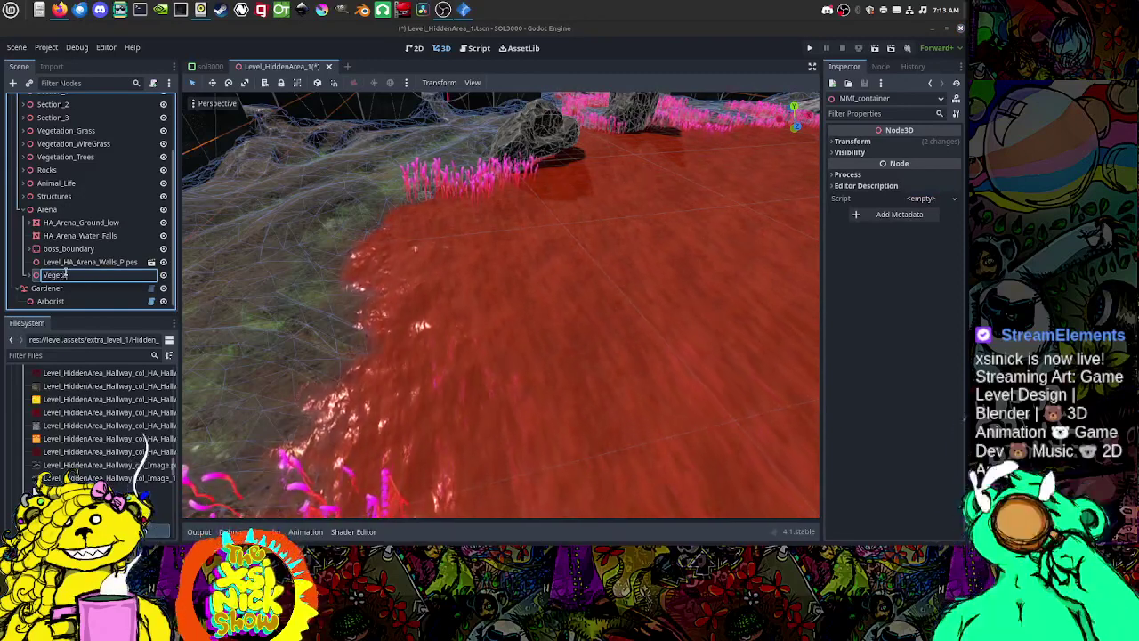
pyautogui.write('tion_WireGrass_A')
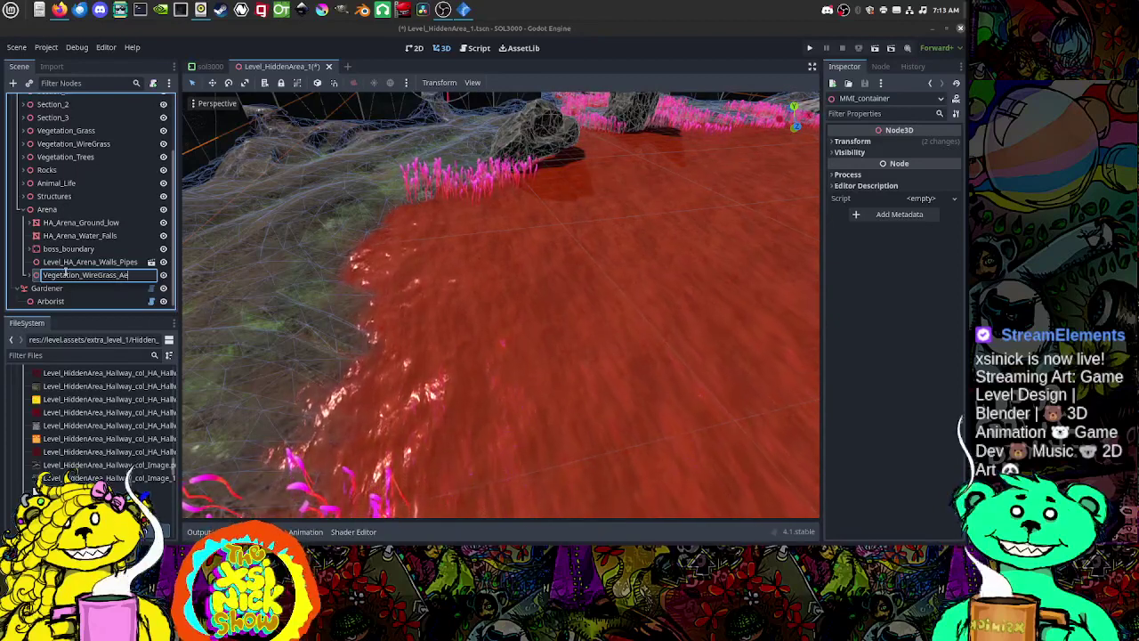
pyautogui.write('re')
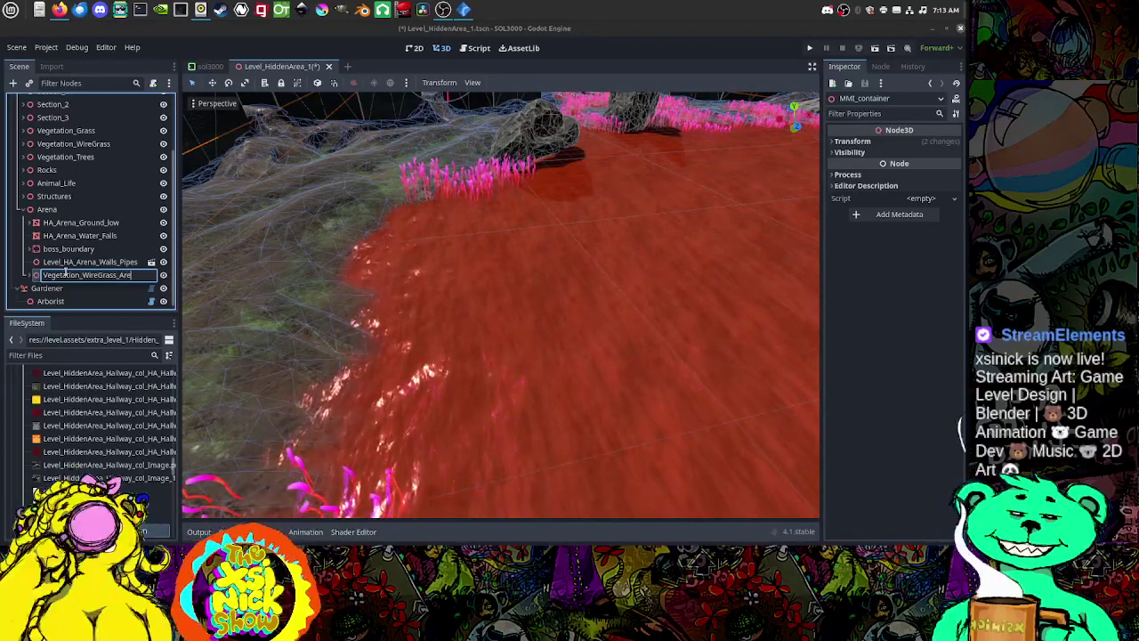
pyautogui.write('na')
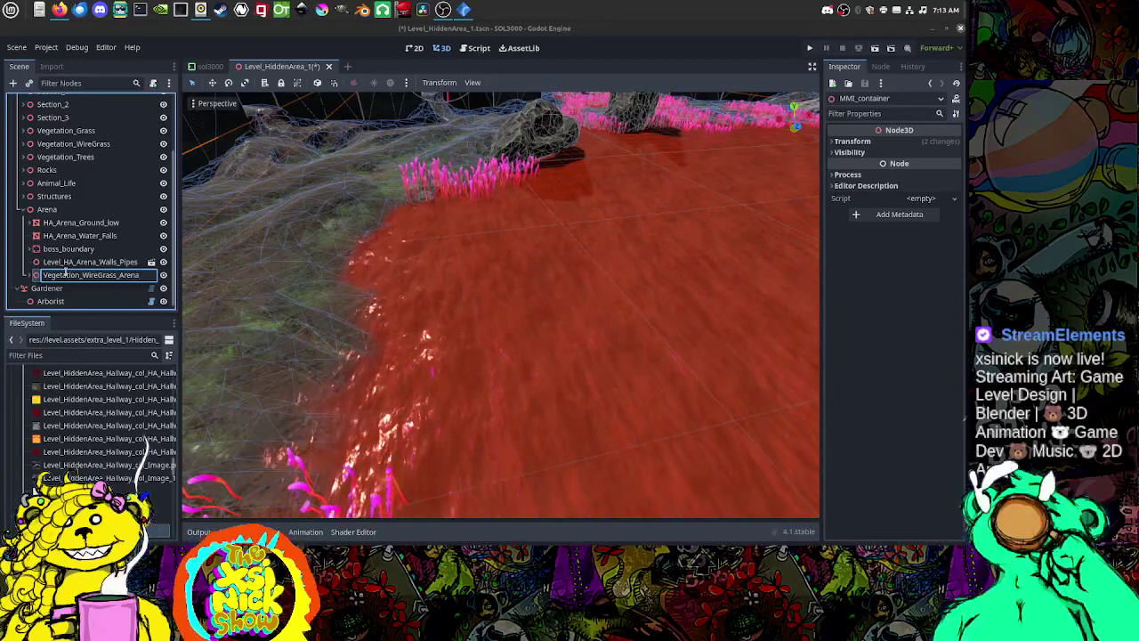
pyautogui.press('Escape')
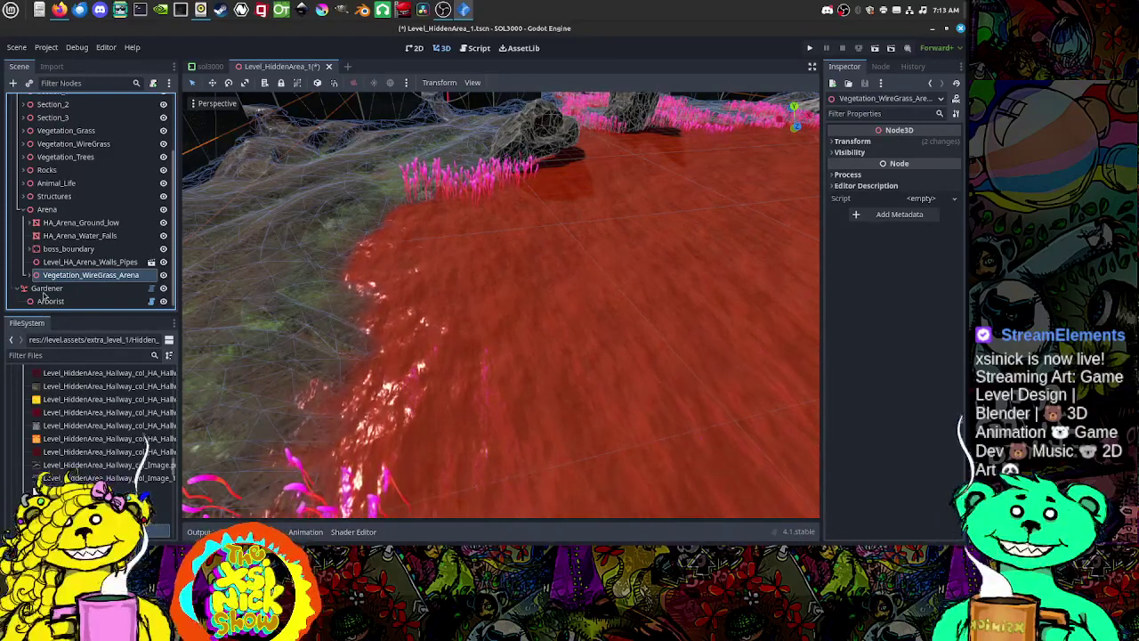
# Step: Delete the Gardener node together with its children, collapse the Arena group, and save the scene
pyautogui.click(46, 289)
pyautogui.rightClick(44, 289)
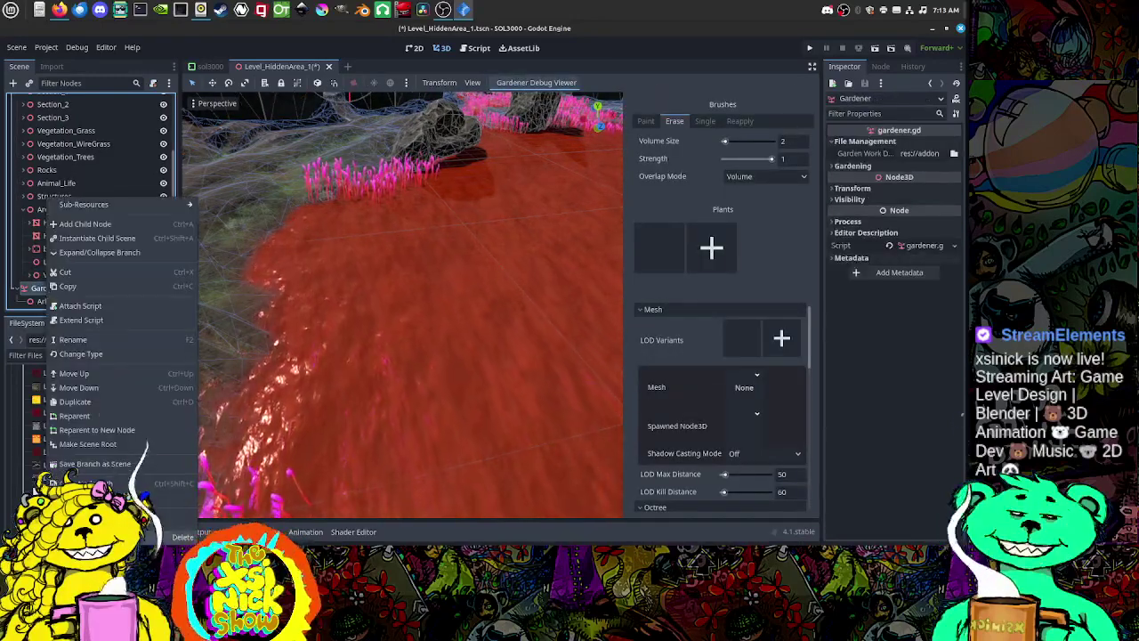
pyautogui.click(182, 537)
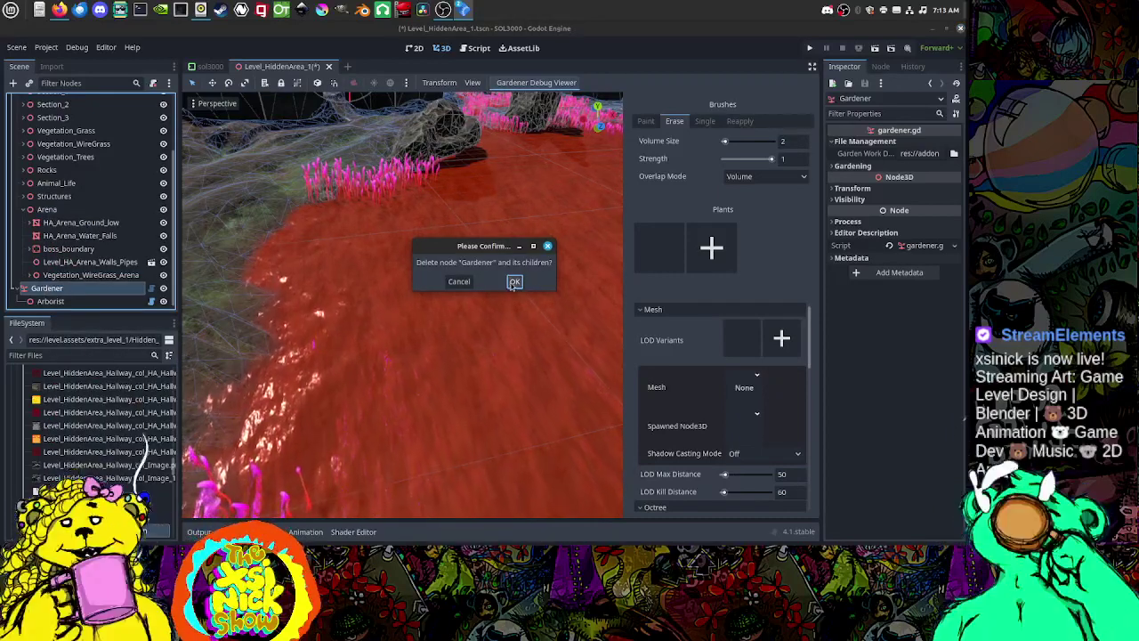
pyautogui.click(514, 281)
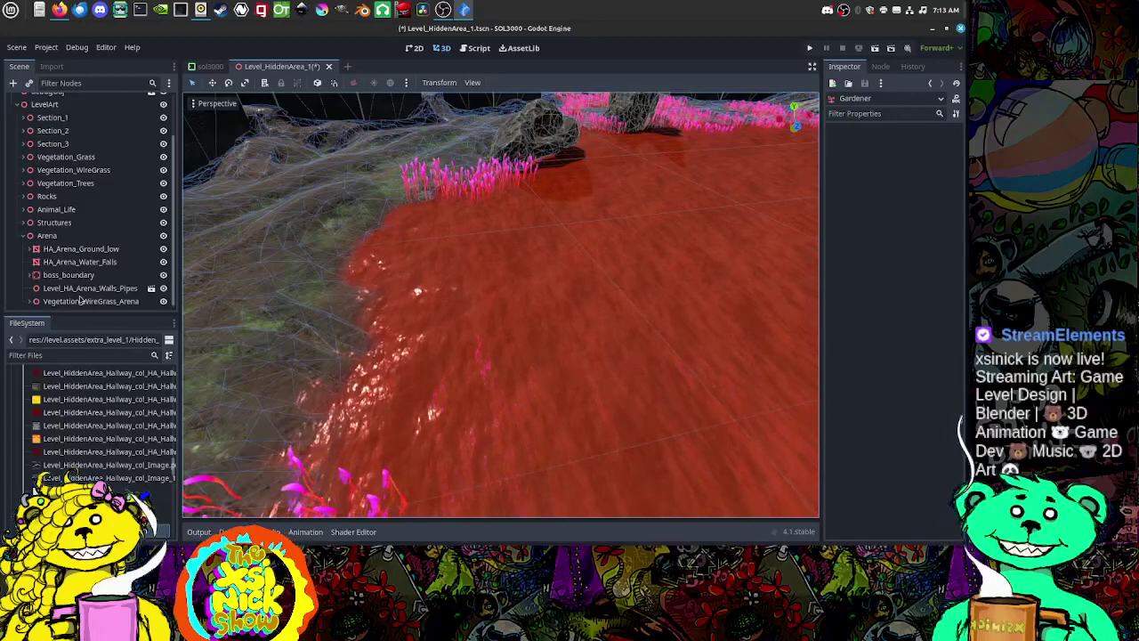
pyautogui.click(24, 236)
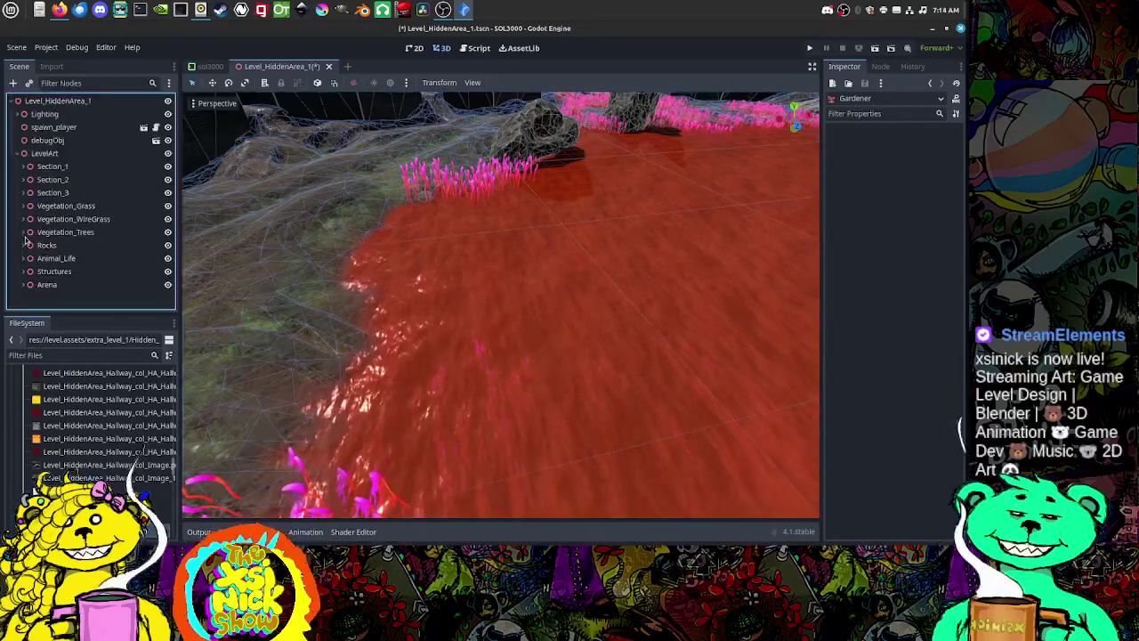
pyautogui.click(16, 47)
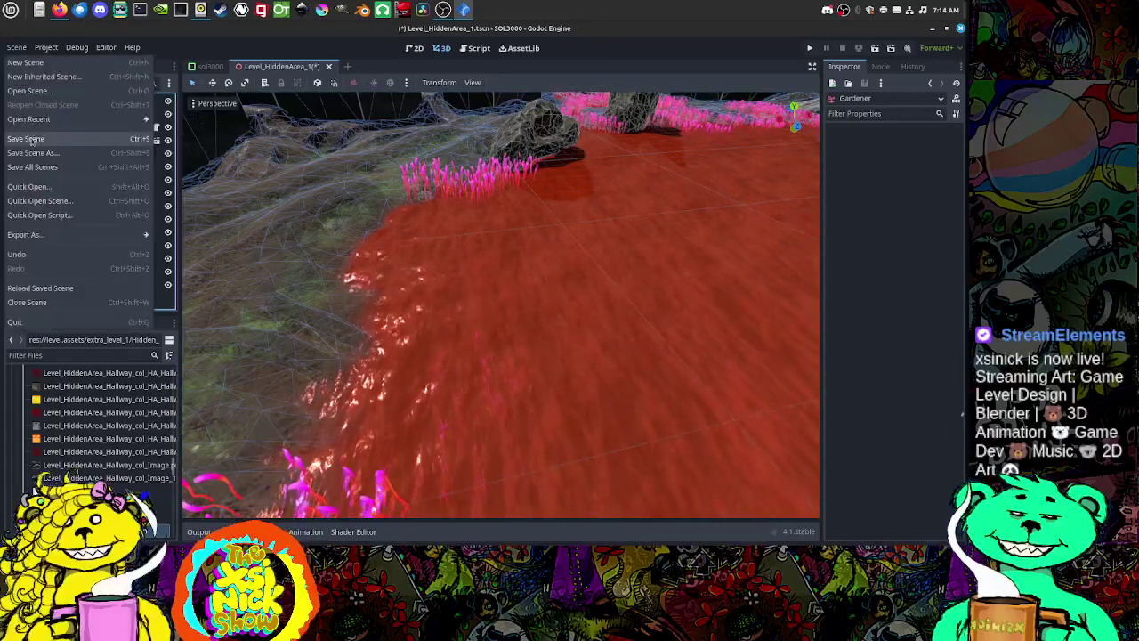
pyautogui.click(35, 140)
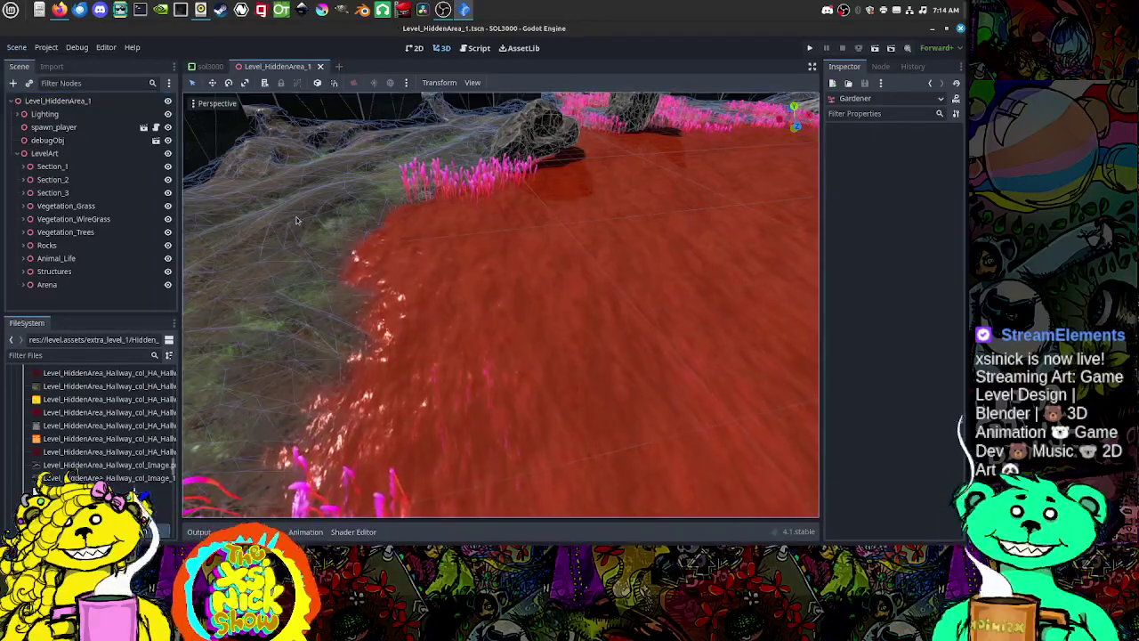
# Step: Examine the wire grass around L1_Rock_11 at the pool edge for clumps poking through the rock
pyautogui.moveTo(584, 284); pyautogui.dragTo(409, 260, button='middle')
pyautogui.scroll(-3, 409, 259)
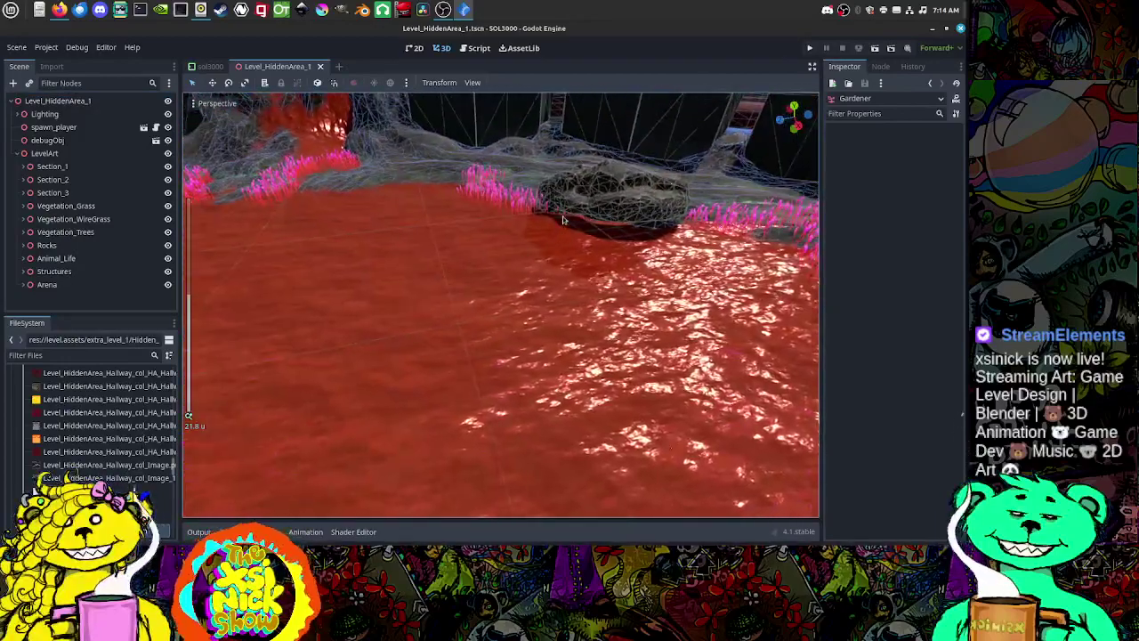
pyautogui.scroll(3, 562, 220)
pyautogui.click(658, 126)
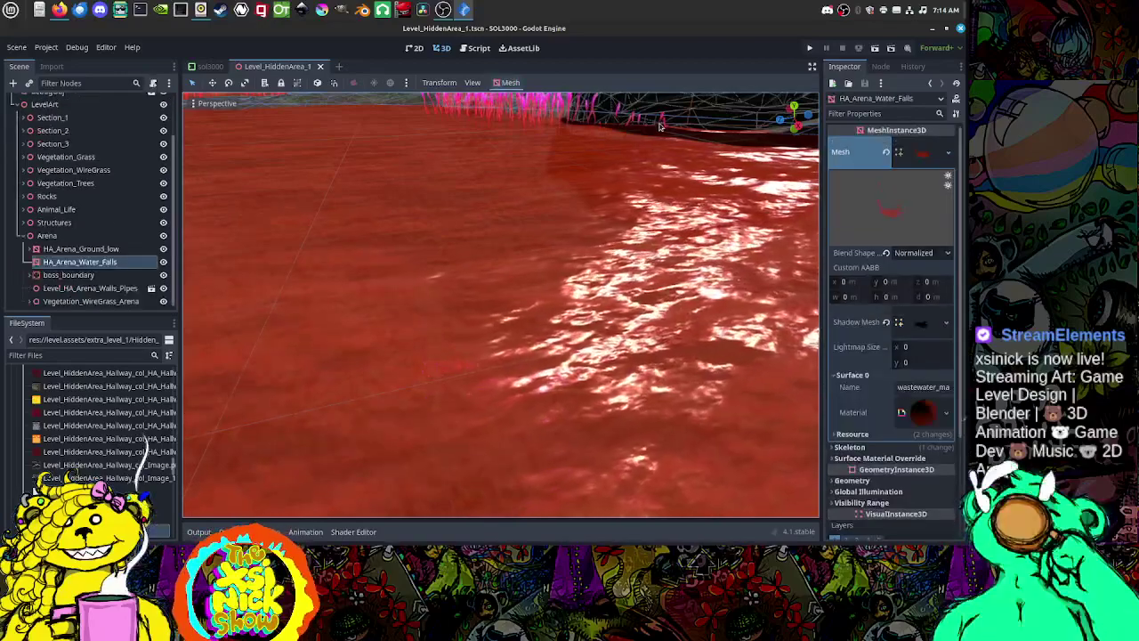
pyautogui.click(663, 119)
pyautogui.moveTo(660, 123); pyautogui.dragTo(533, 259, button='middle')
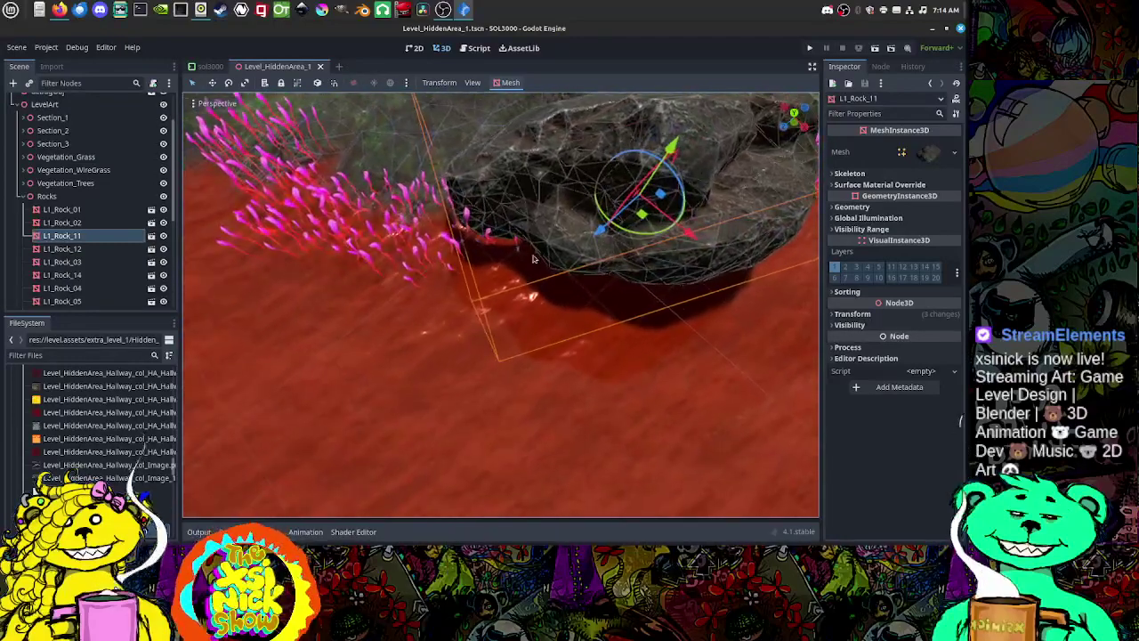
pyautogui.click(540, 260)
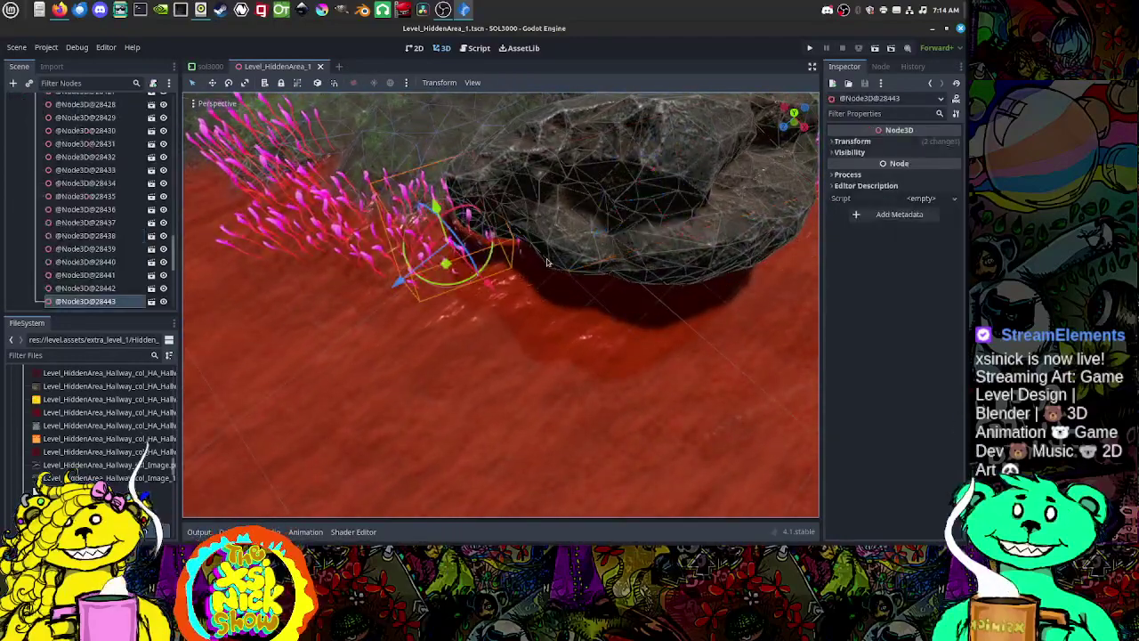
pyautogui.click(517, 242)
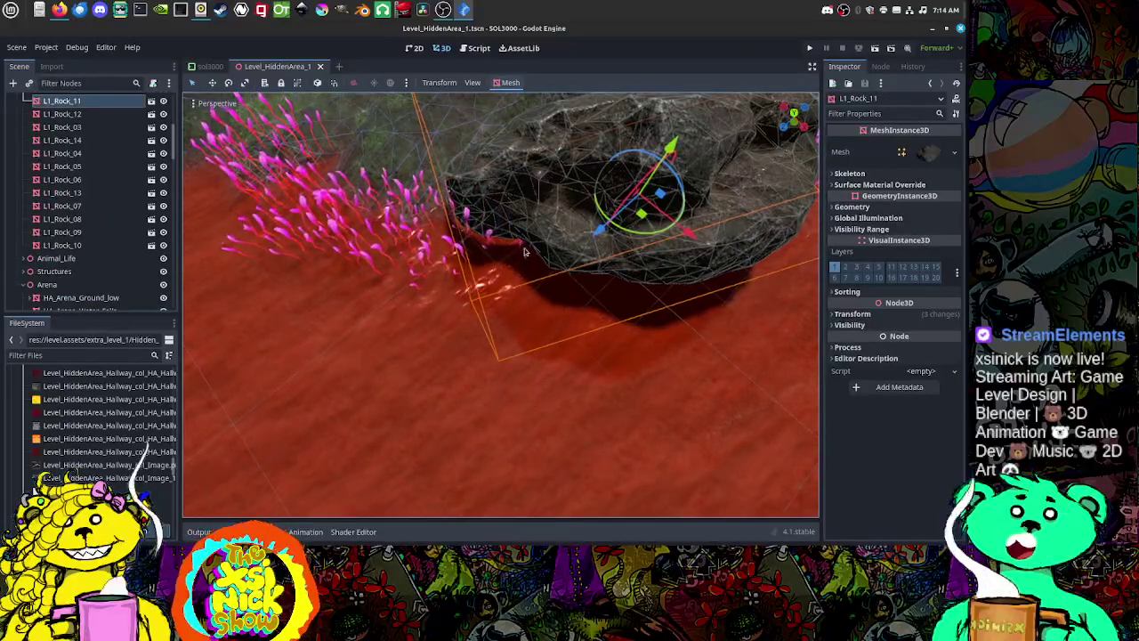
pyautogui.moveTo(525, 252); pyautogui.dragTo(525, 192, button='middle')
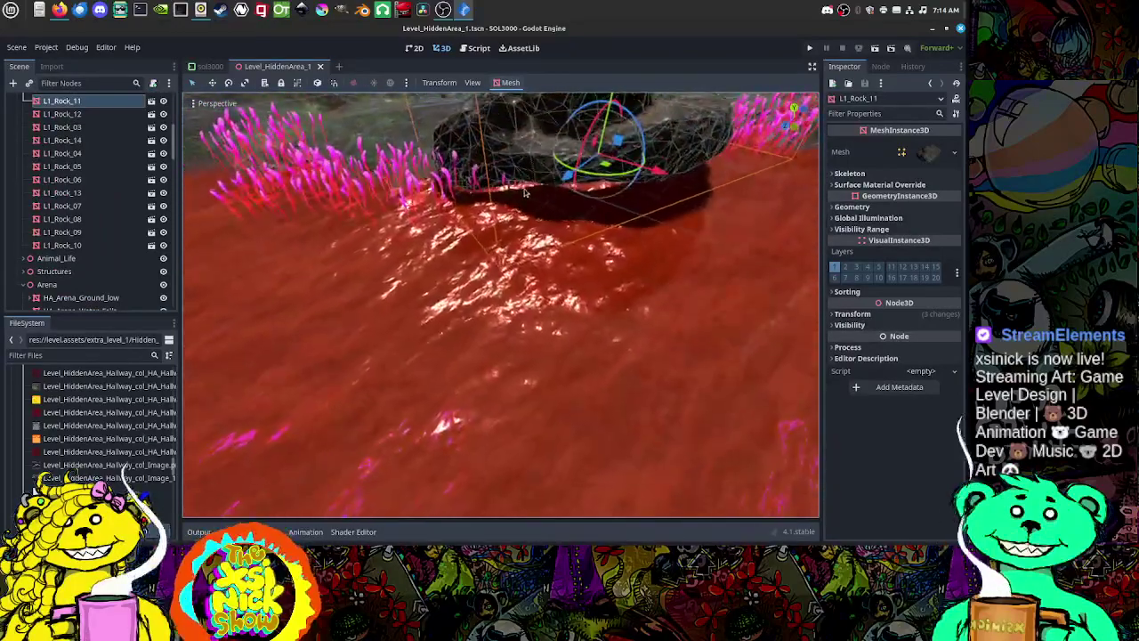
pyautogui.click(519, 188)
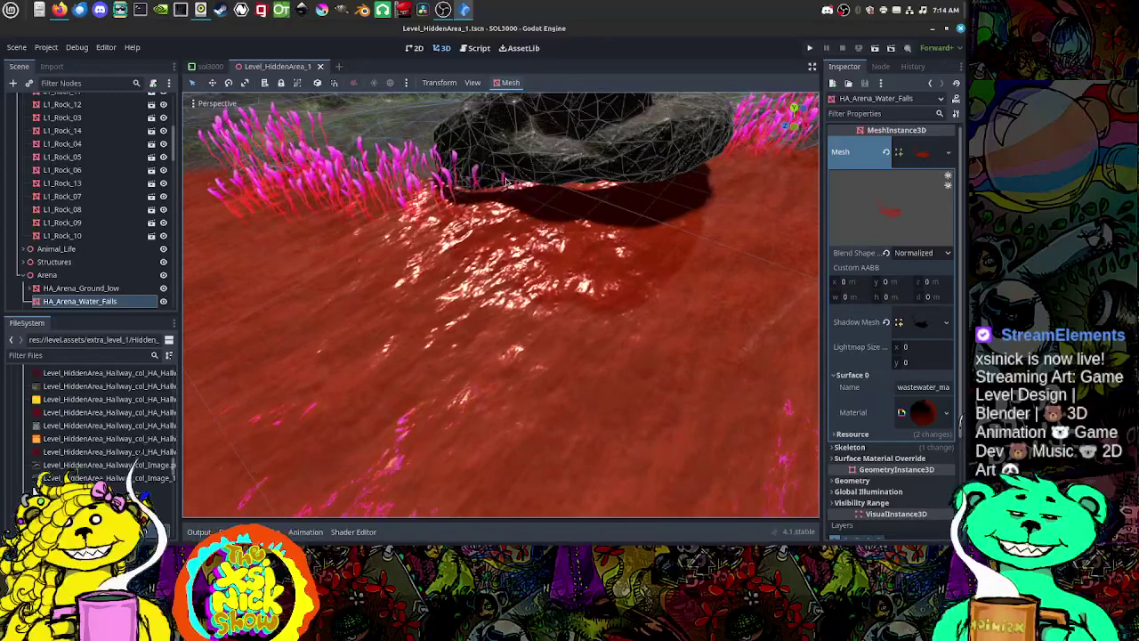
pyautogui.click(506, 183)
pyautogui.click(504, 185)
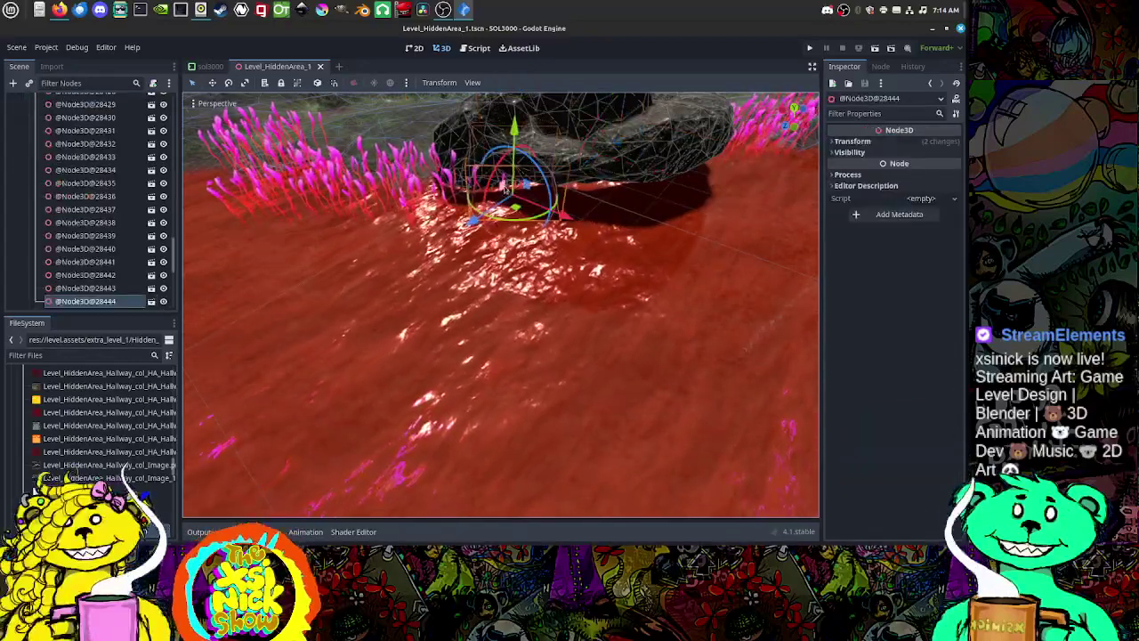
pyautogui.press('Delete')
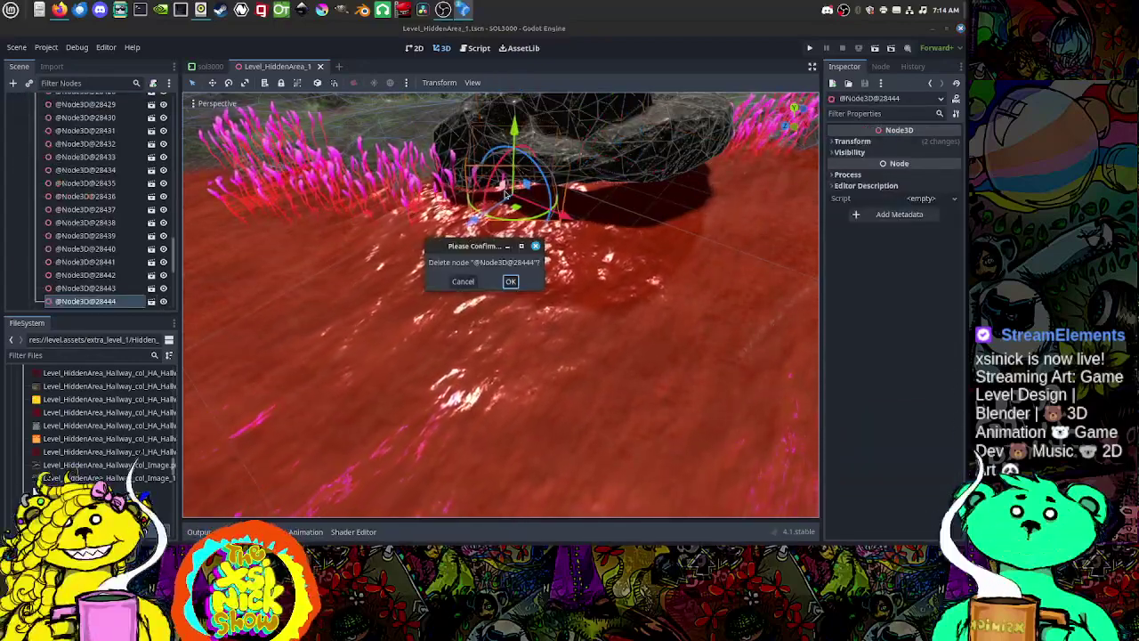
pyautogui.click(511, 282)
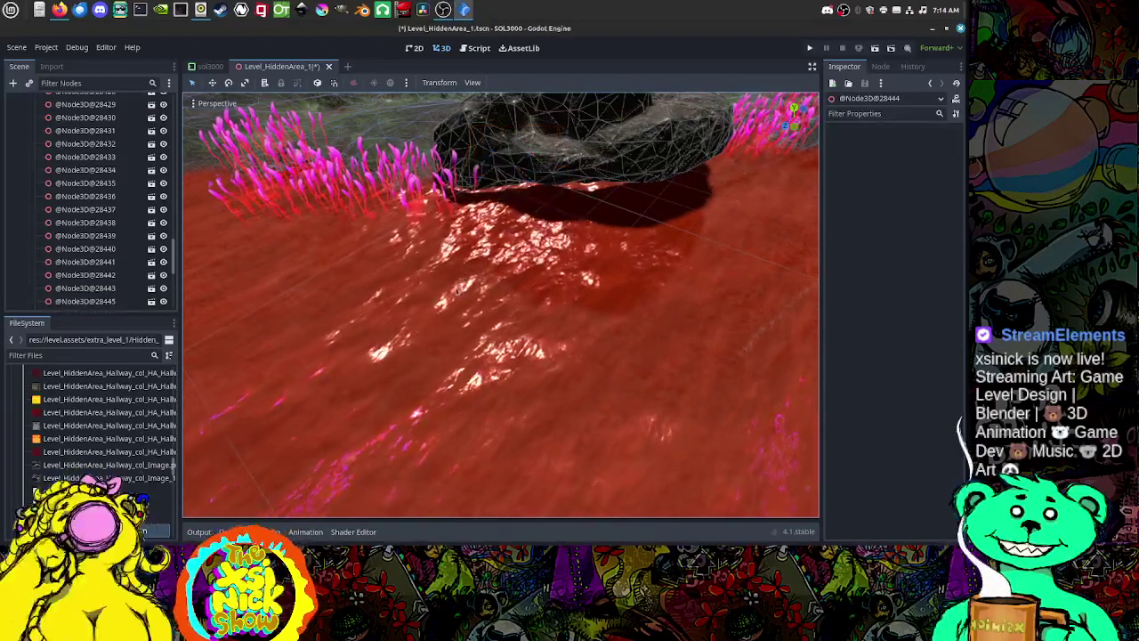
pyautogui.moveTo(457, 292); pyautogui.dragTo(489, 238, button='middle')
pyautogui.scroll(-12, 566, 229)
pyautogui.scroll(12, 489, 238)
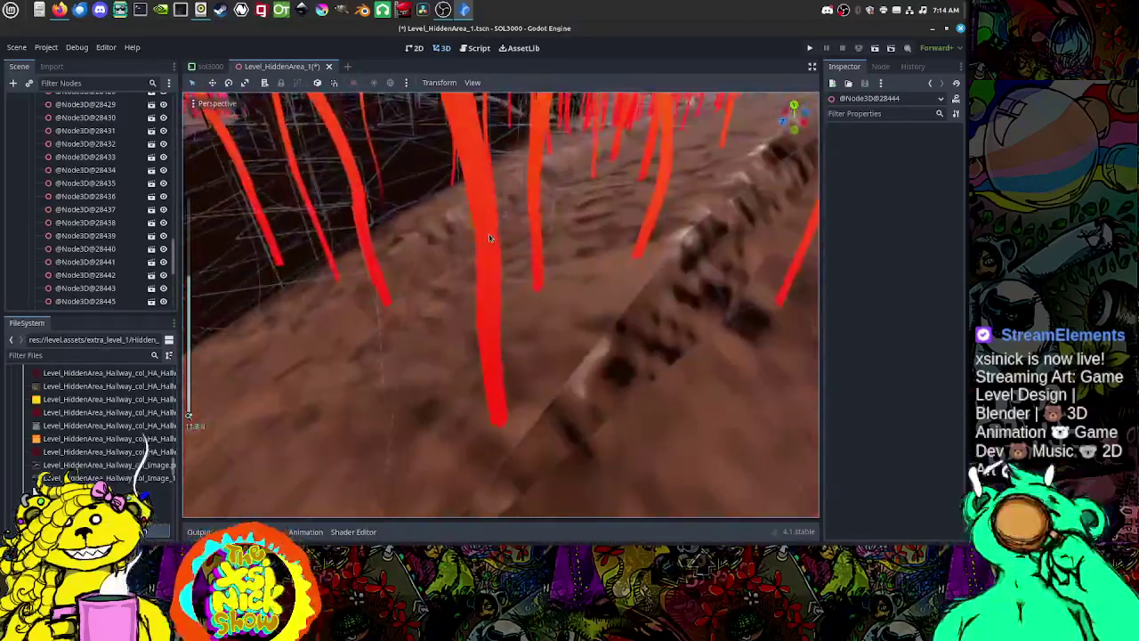
pyautogui.scroll(3, 491, 231)
pyautogui.scroll(-6, 491, 232)
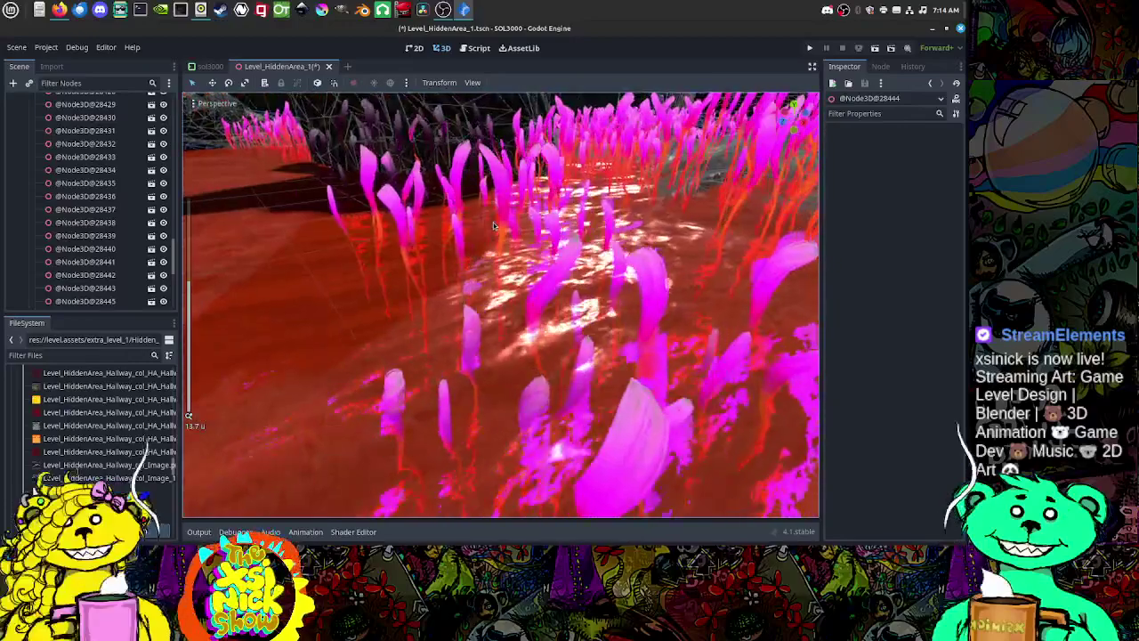
pyautogui.keyDown('shift'); pyautogui.moveTo(493, 226); pyautogui.dragTo(599, 318, button='middle'); pyautogui.keyUp('shift')
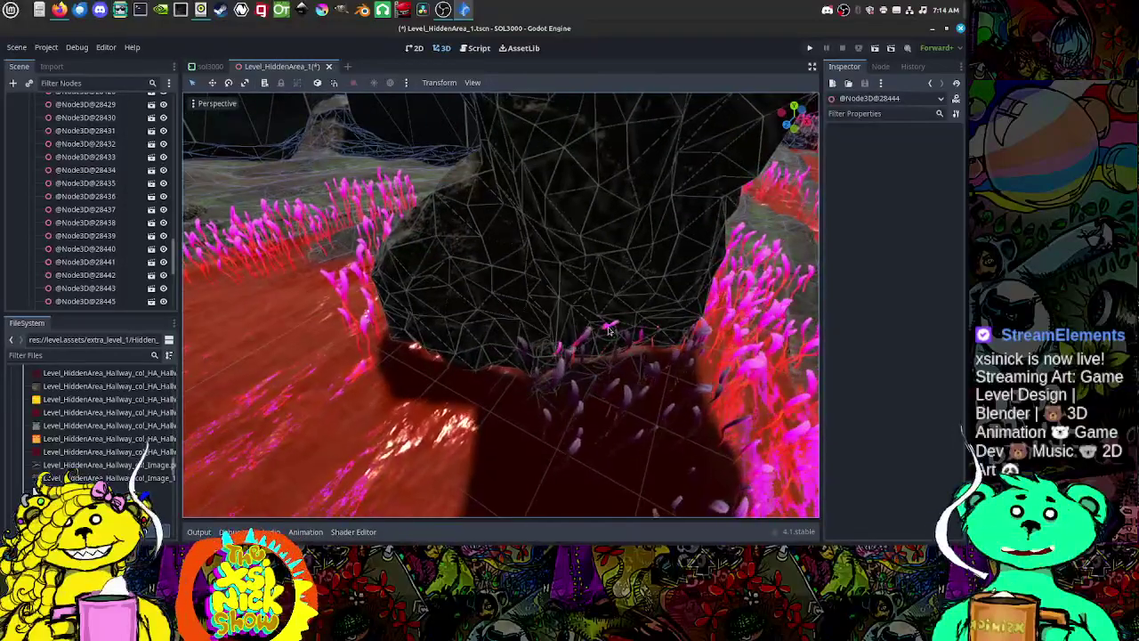
pyautogui.click(609, 331)
pyautogui.click(589, 344)
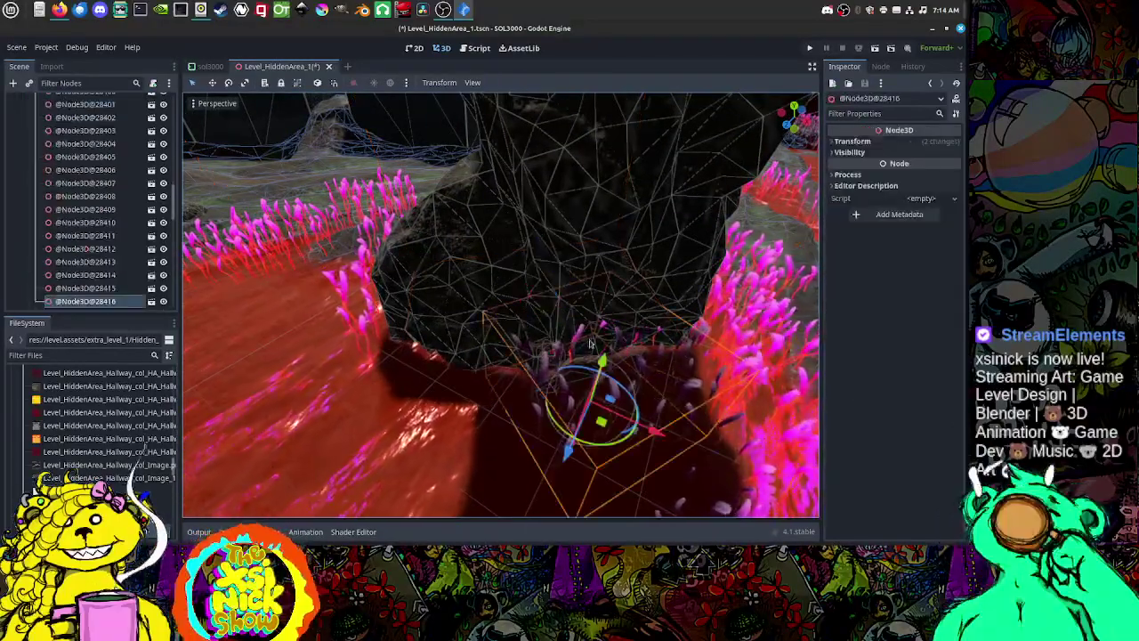
pyautogui.moveTo(589, 344)
pyautogui.mouseDown(button='middle')
pyautogui.moveTo(653, 363)
pyautogui.moveTo(585, 342)
pyautogui.mouseUp(button='middle')
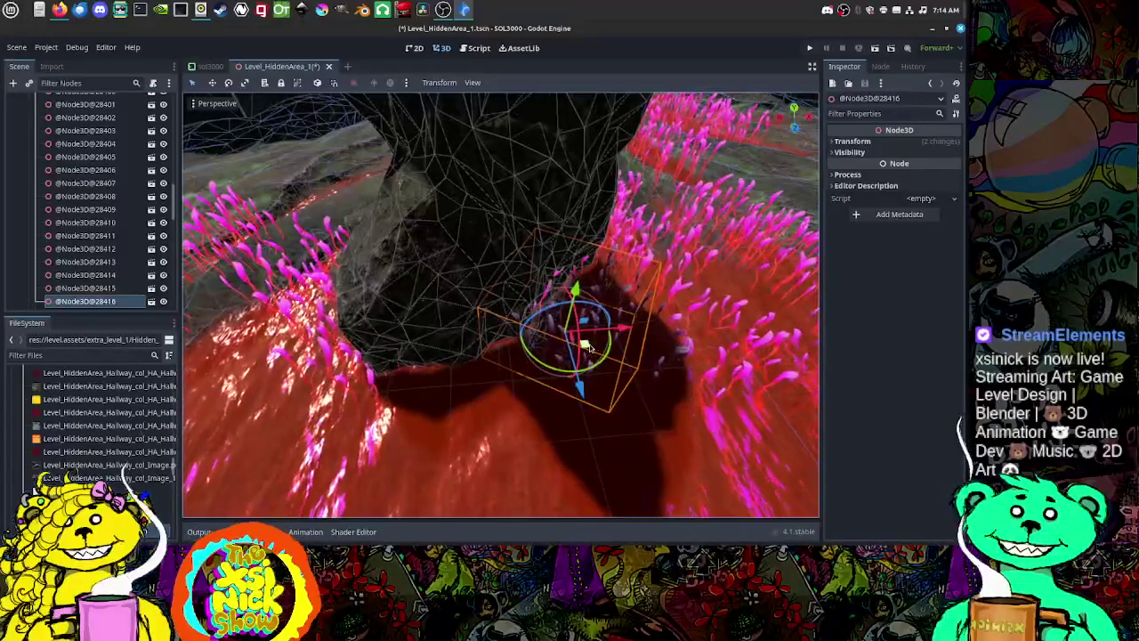
pyautogui.moveTo(590, 348); pyautogui.dragTo(634, 375)
pyautogui.moveTo(414, 329); pyautogui.dragTo(487, 310, button='middle')
pyautogui.moveTo(512, 285); pyautogui.dragTo(510, 273)
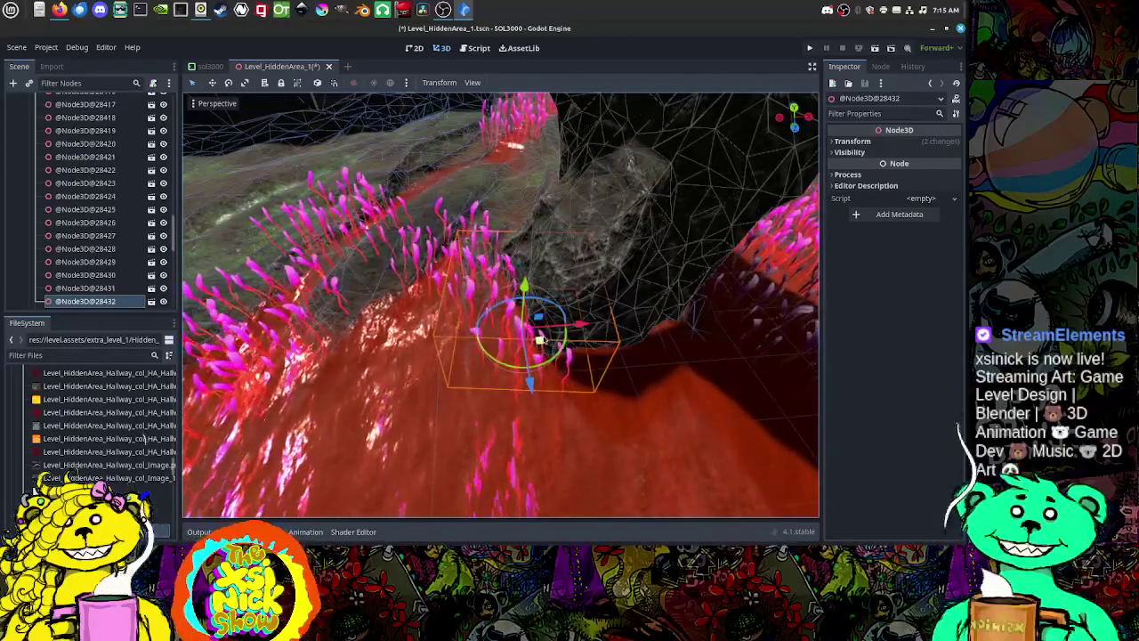
pyautogui.moveTo(541, 339); pyautogui.dragTo(495, 347)
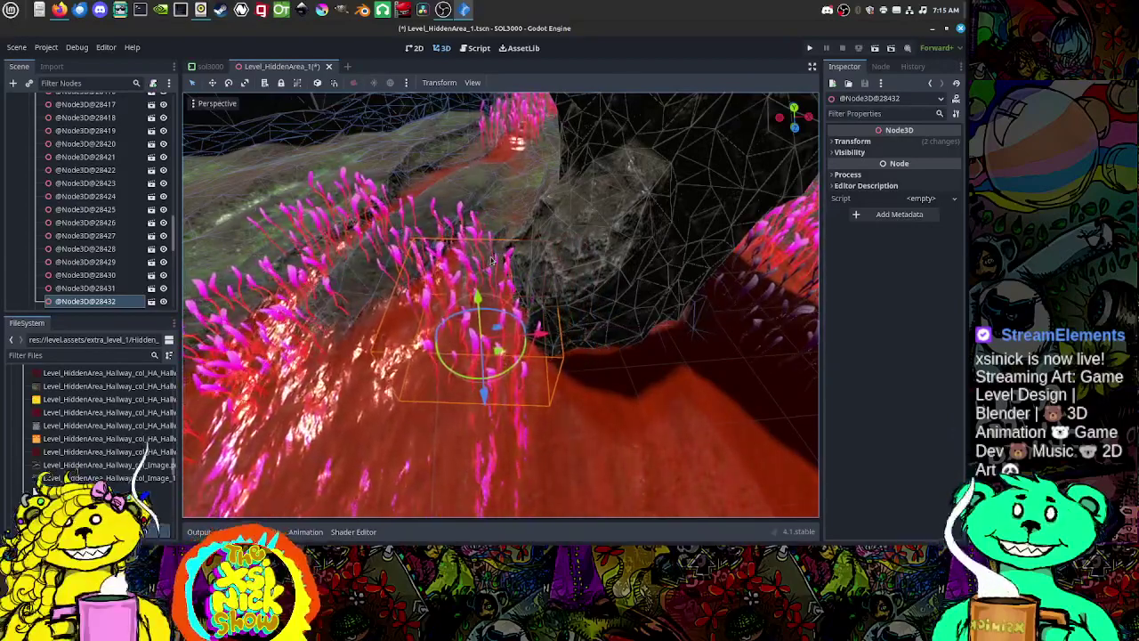
pyautogui.scroll(-10, 484, 267)
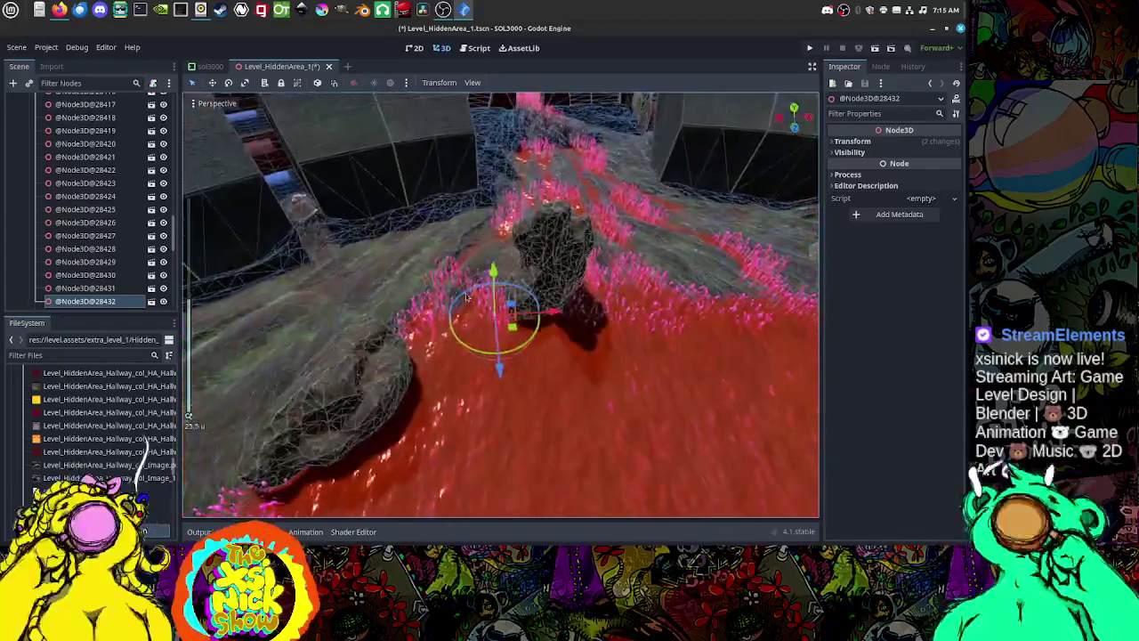
pyautogui.keyDown('shift'); pyautogui.moveTo(483, 267); pyautogui.dragTo(504, 242, button='middle'); pyautogui.keyUp('shift')
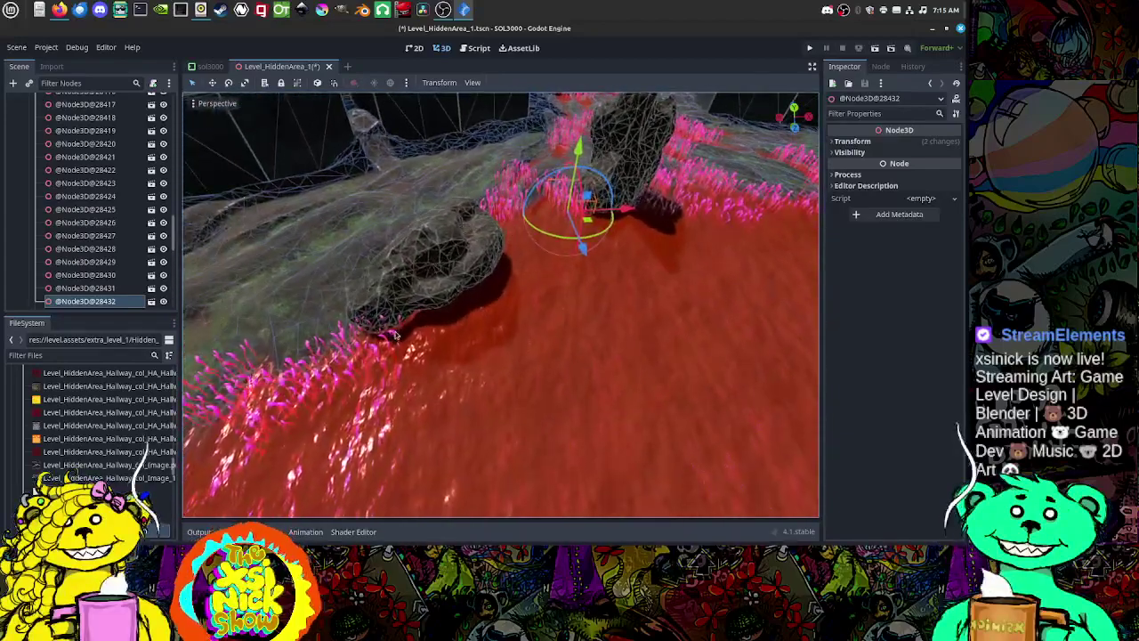
pyautogui.scroll(5, 395, 335)
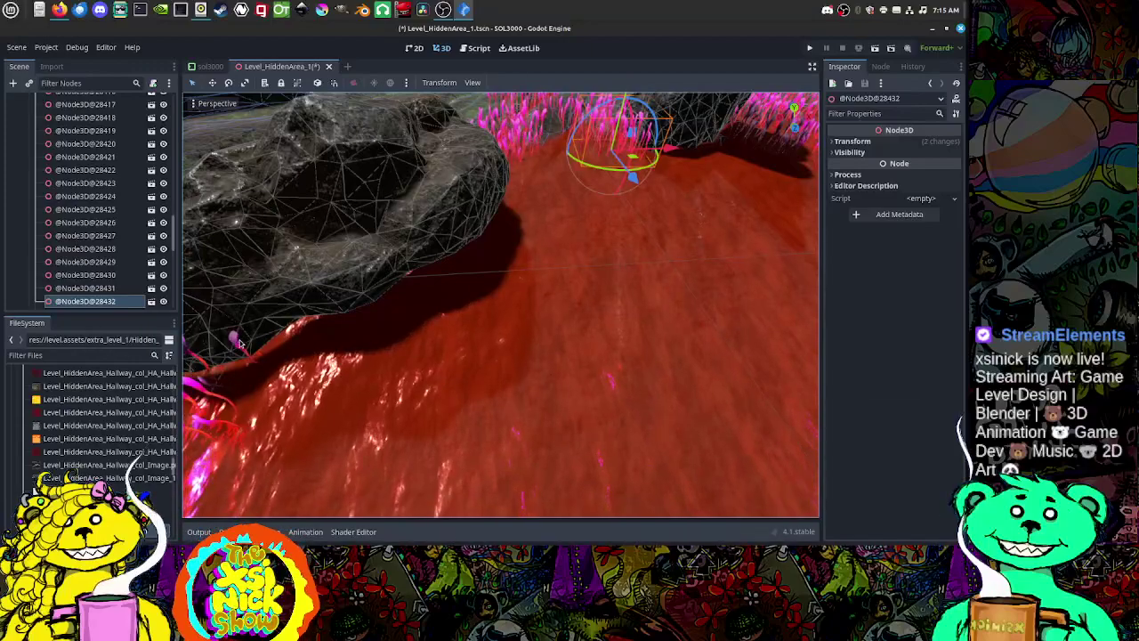
pyautogui.click(239, 343)
pyautogui.click(234, 346)
pyautogui.keyDown('shift'); pyautogui.moveTo(485, 347); pyautogui.dragTo(484, 410, button='middle'); pyautogui.keyUp('shift')
pyautogui.moveTo(500, 407); pyautogui.dragTo(517, 475)
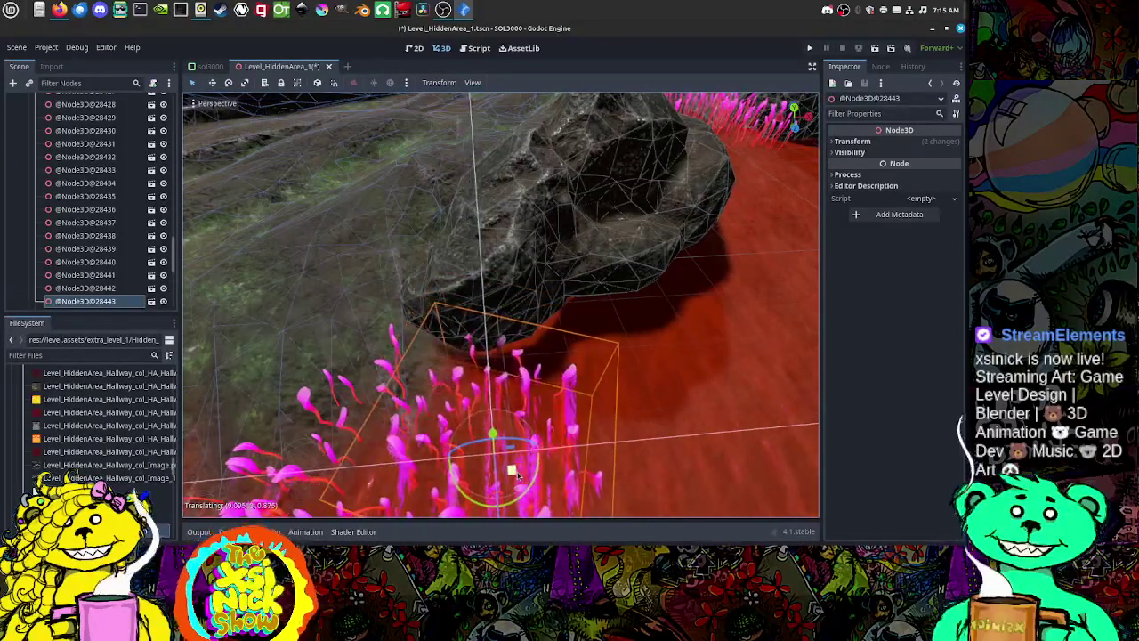
pyautogui.scroll(-5, 569, 436)
pyautogui.moveTo(599, 419); pyautogui.dragTo(513, 247, button='middle')
pyautogui.scroll(-2, 449, 390)
pyautogui.scroll(5, 462, 272)
pyautogui.scroll(8, 462, 273)
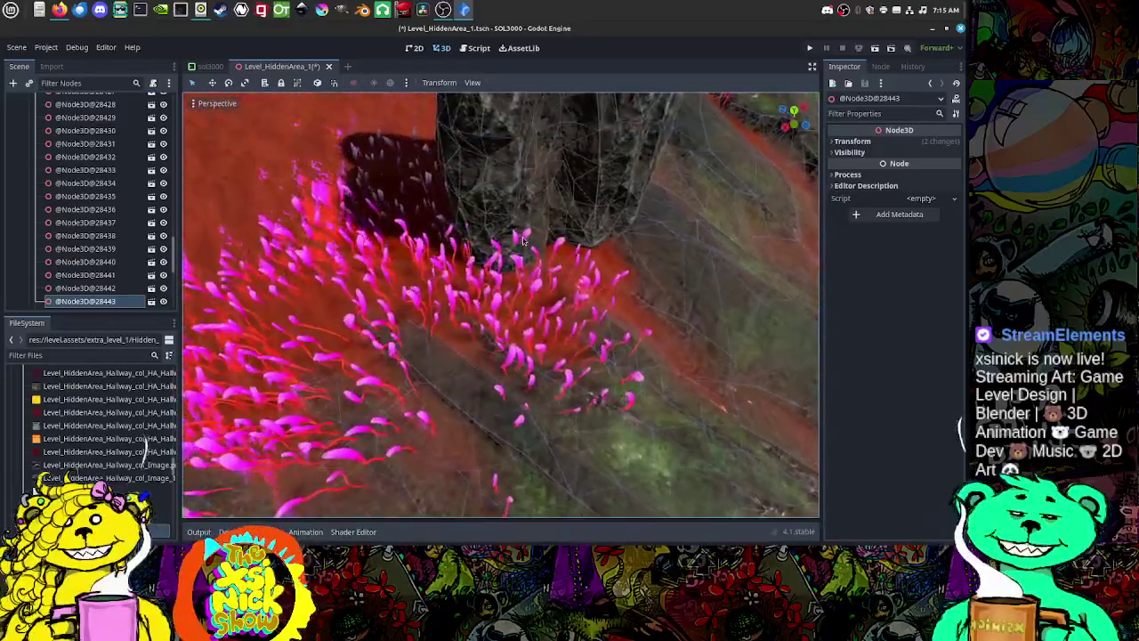
pyautogui.click(480, 294)
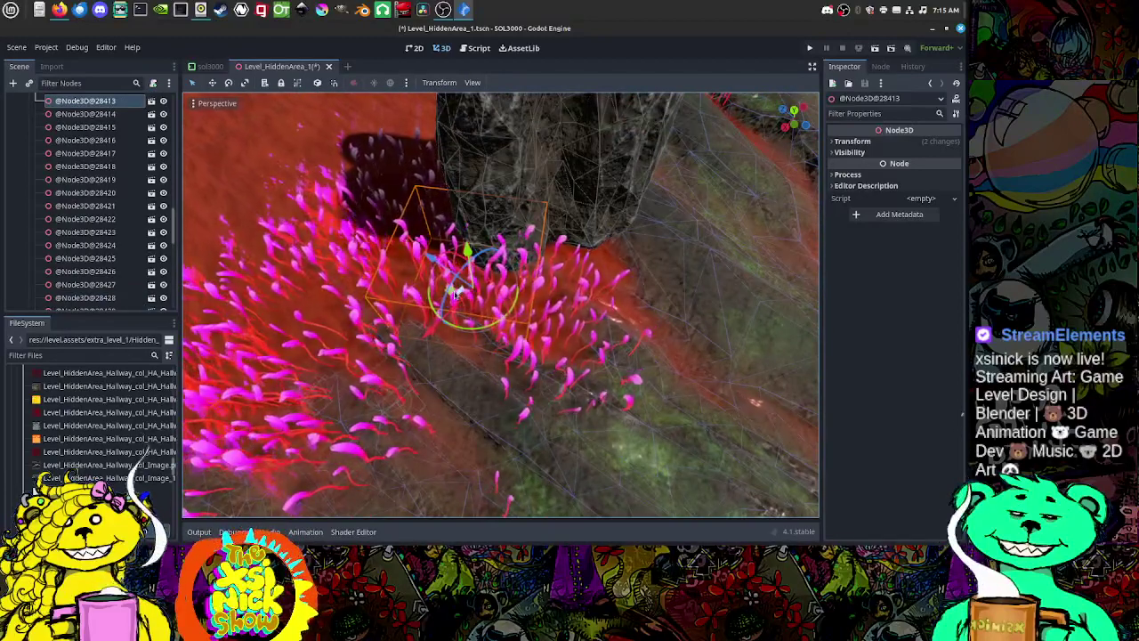
pyautogui.moveTo(451, 291); pyautogui.dragTo(451, 296)
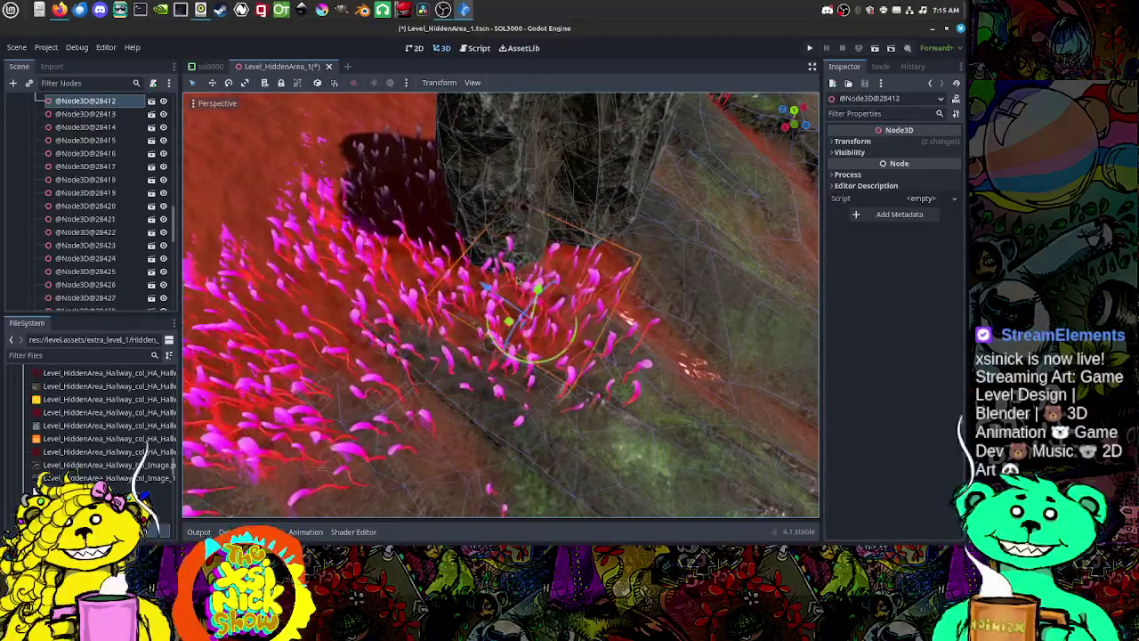
pyautogui.moveTo(509, 320); pyautogui.dragTo(541, 327)
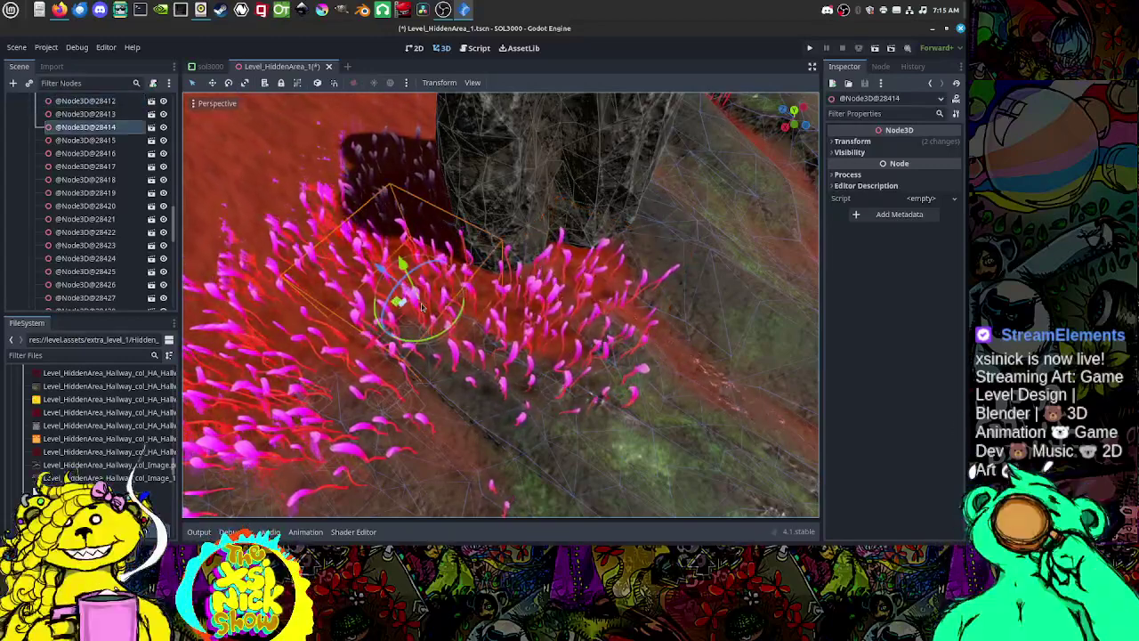
pyautogui.moveTo(396, 301); pyautogui.dragTo(382, 291)
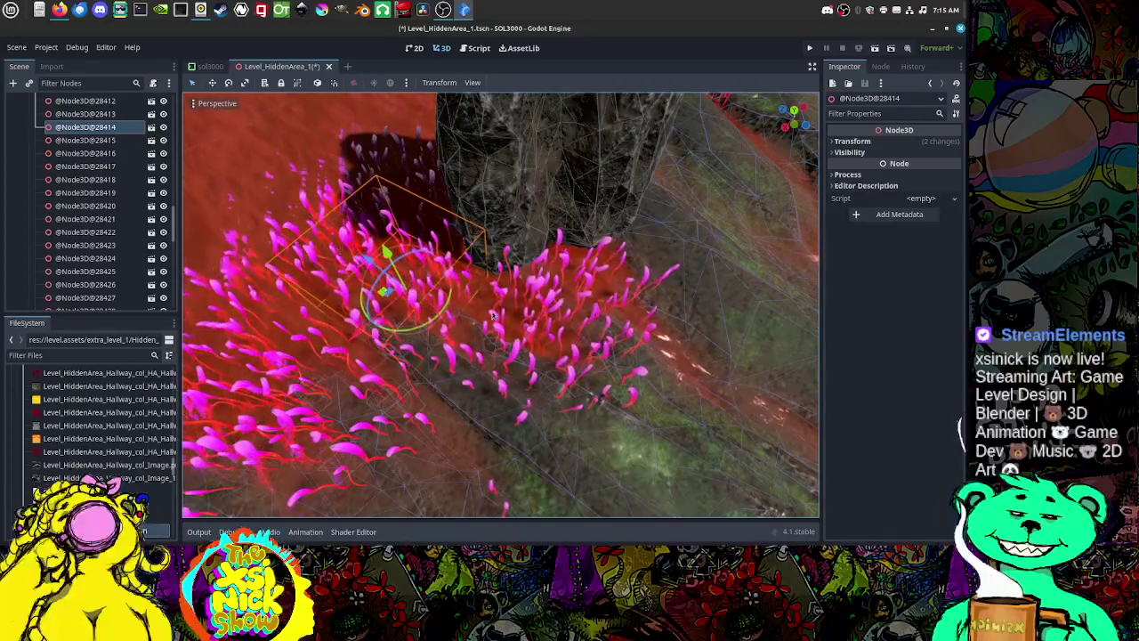
pyautogui.scroll(-5, 492, 316)
pyautogui.moveTo(479, 324)
pyautogui.mouseDown(button='middle')
pyautogui.moveTo(468, 333)
pyautogui.moveTo(509, 334)
pyautogui.moveTo(345, 310)
pyautogui.moveTo(442, 277)
pyautogui.moveTo(461, 322)
pyautogui.mouseUp(button='middle')
pyautogui.scroll(2, 345, 311)
pyautogui.scroll(5, 345, 311)
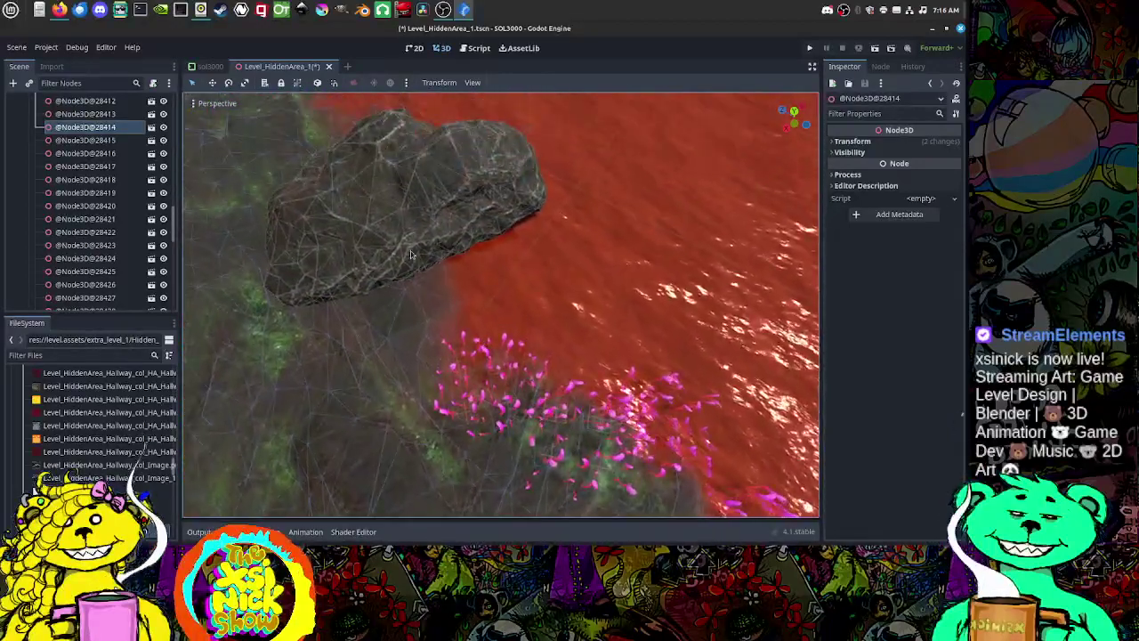
pyautogui.moveTo(410, 255); pyautogui.dragTo(438, 235, button='middle')
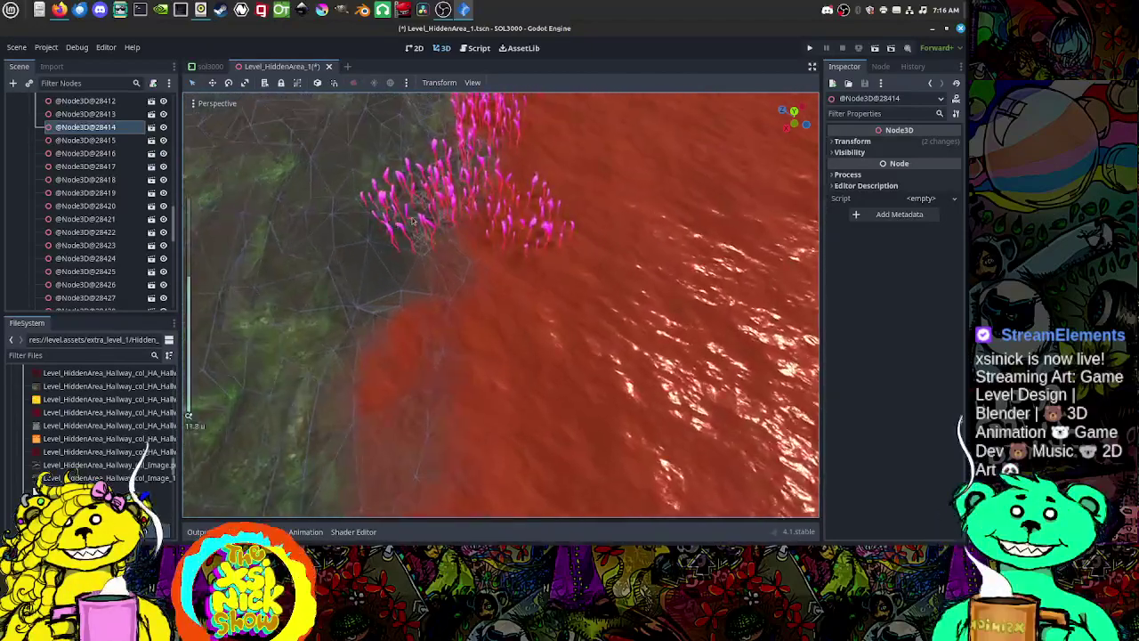
pyautogui.click(412, 221)
pyautogui.moveTo(502, 263); pyautogui.dragTo(445, 327, button='middle')
pyautogui.moveTo(445, 327); pyautogui.dragTo(513, 287)
pyautogui.moveTo(512, 286); pyautogui.dragTo(439, 247, button='middle')
pyautogui.moveTo(507, 257); pyautogui.dragTo(427, 234, button='middle')
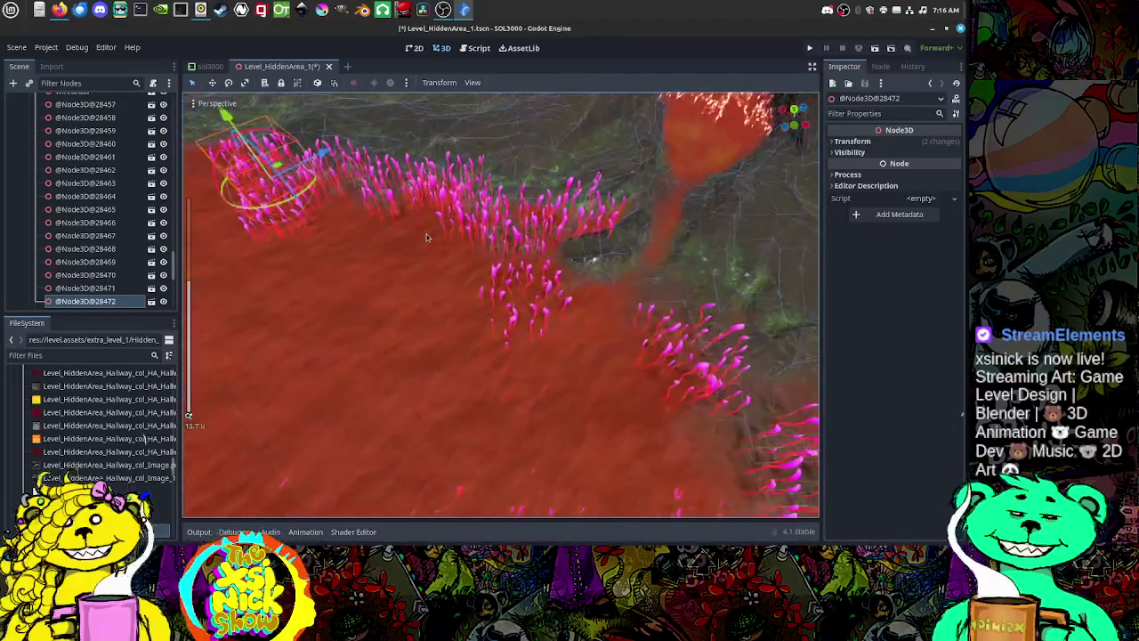
pyautogui.moveTo(599, 242); pyautogui.dragTo(452, 278, button='middle')
pyautogui.scroll(3, 472, 277)
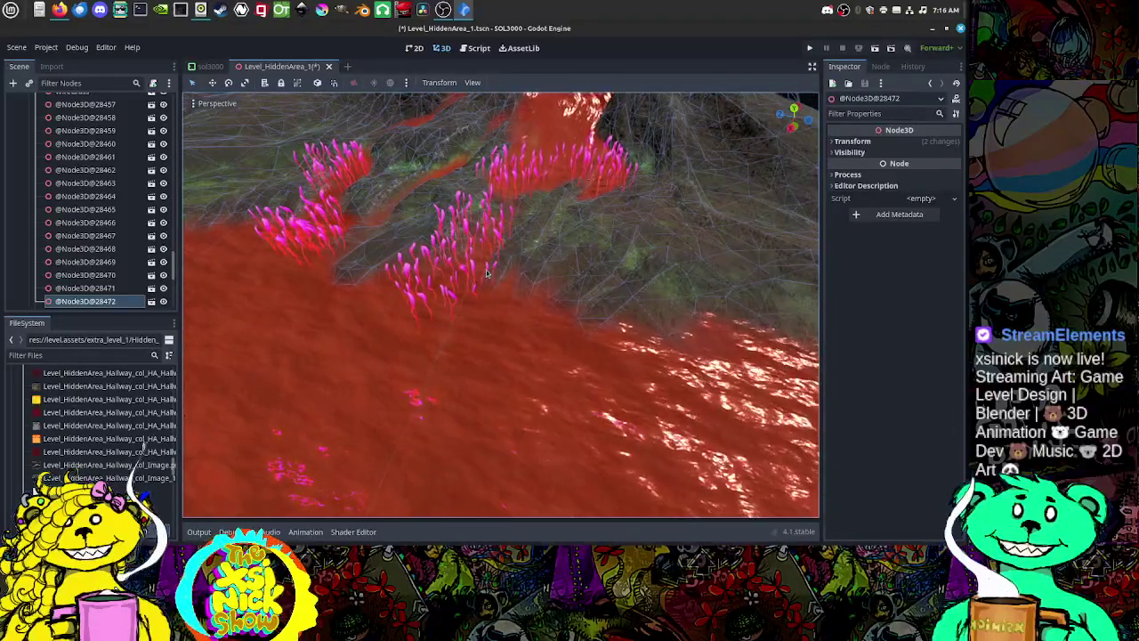
pyautogui.scroll(-3, 480, 275)
pyautogui.moveTo(511, 279); pyautogui.dragTo(498, 206, button='middle')
pyautogui.scroll(2, 657, 354)
pyautogui.scroll(2, 572, 311)
pyautogui.click(487, 269)
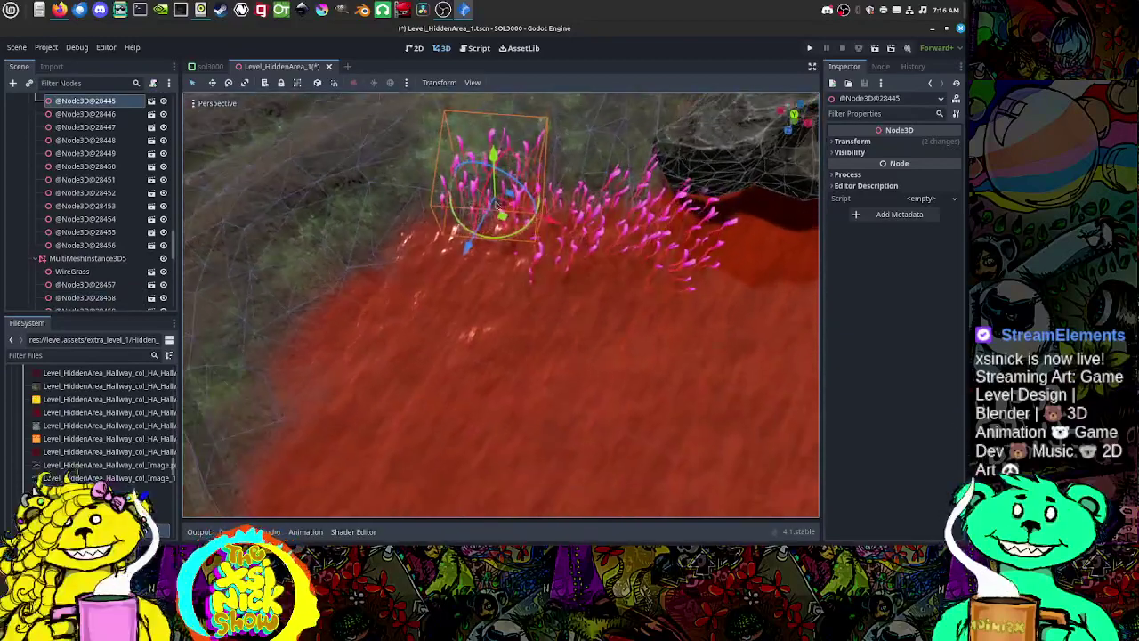
pyautogui.moveTo(500, 228); pyautogui.dragTo(476, 258)
pyautogui.moveTo(537, 255); pyautogui.dragTo(529, 222, button='middle')
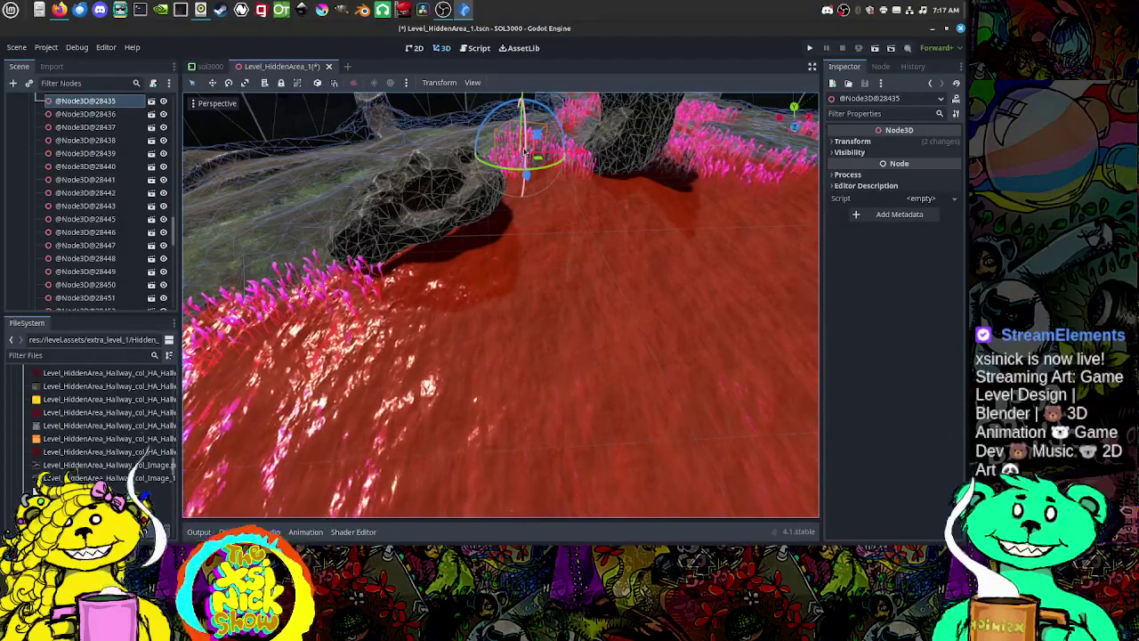
pyautogui.press('f')
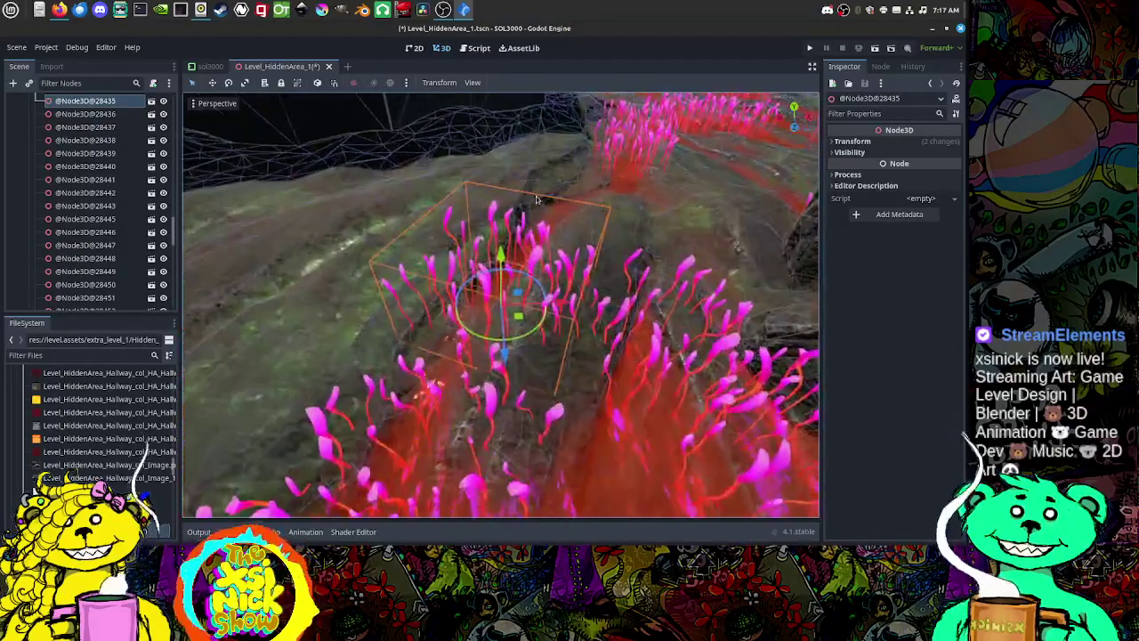
pyautogui.scroll(-7, 536, 196)
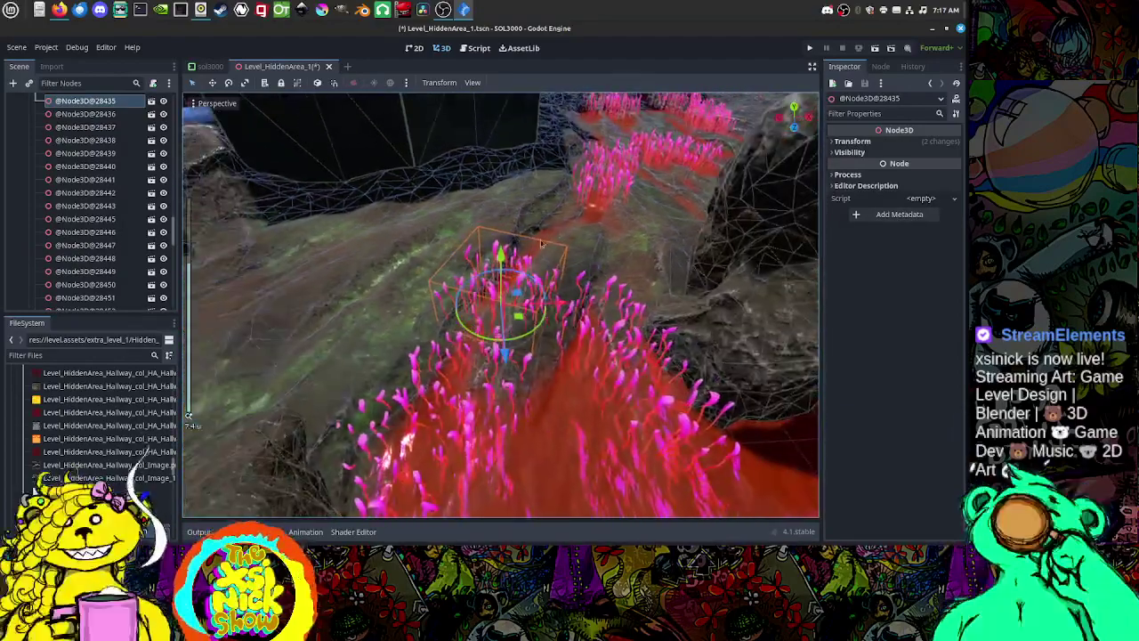
pyautogui.moveTo(596, 285); pyautogui.dragTo(585, 316, button='middle')
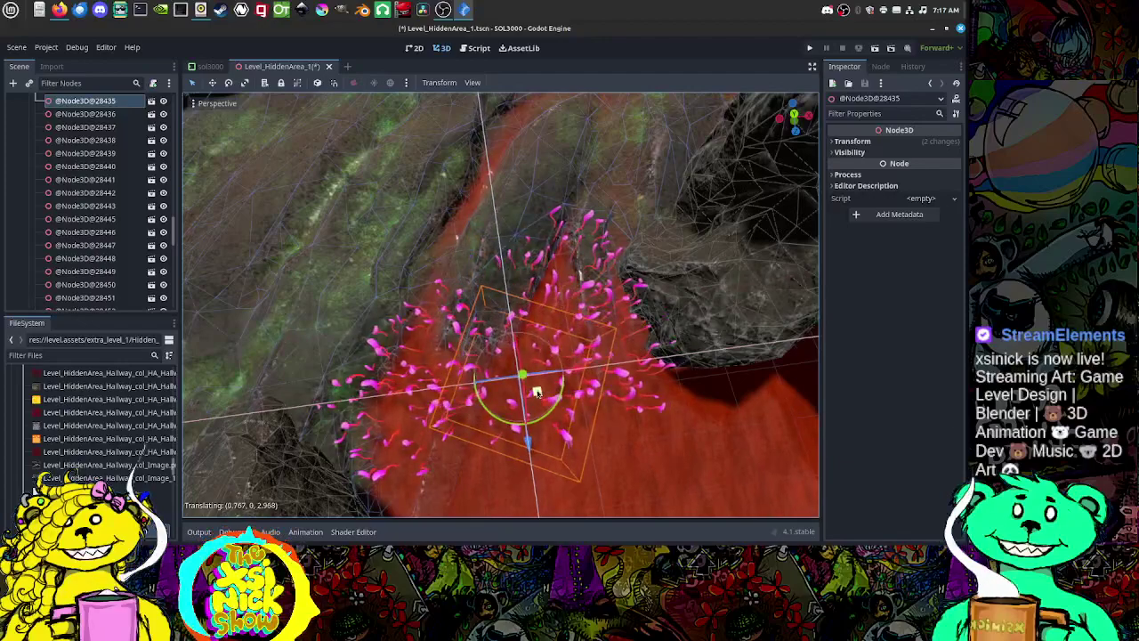
pyautogui.moveTo(540, 392); pyautogui.dragTo(506, 328, button='middle')
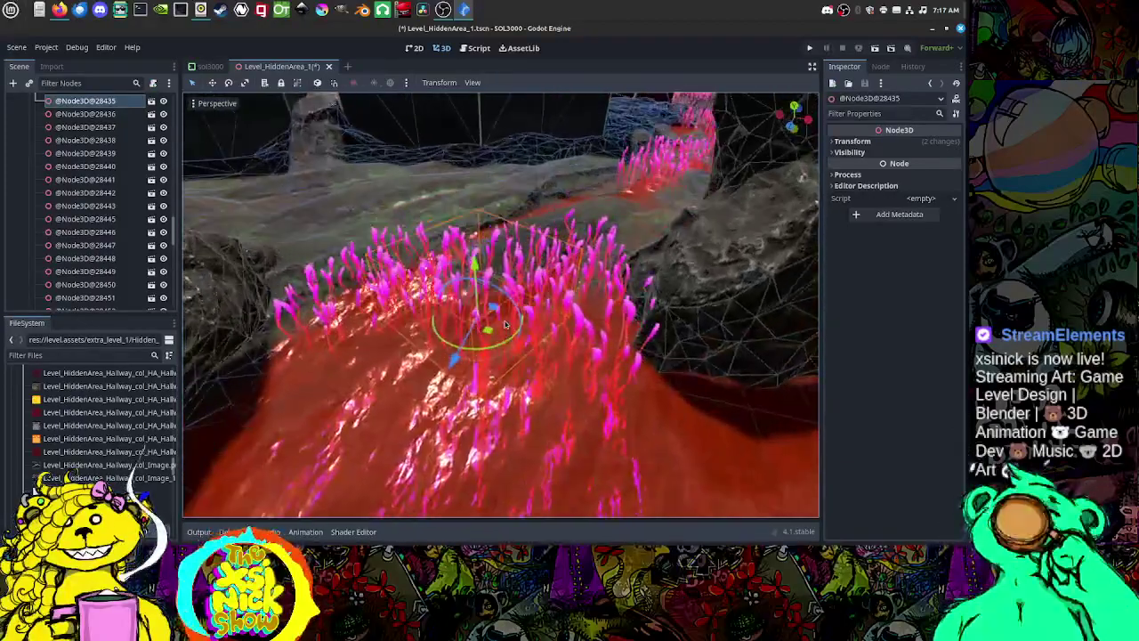
pyautogui.click(635, 297)
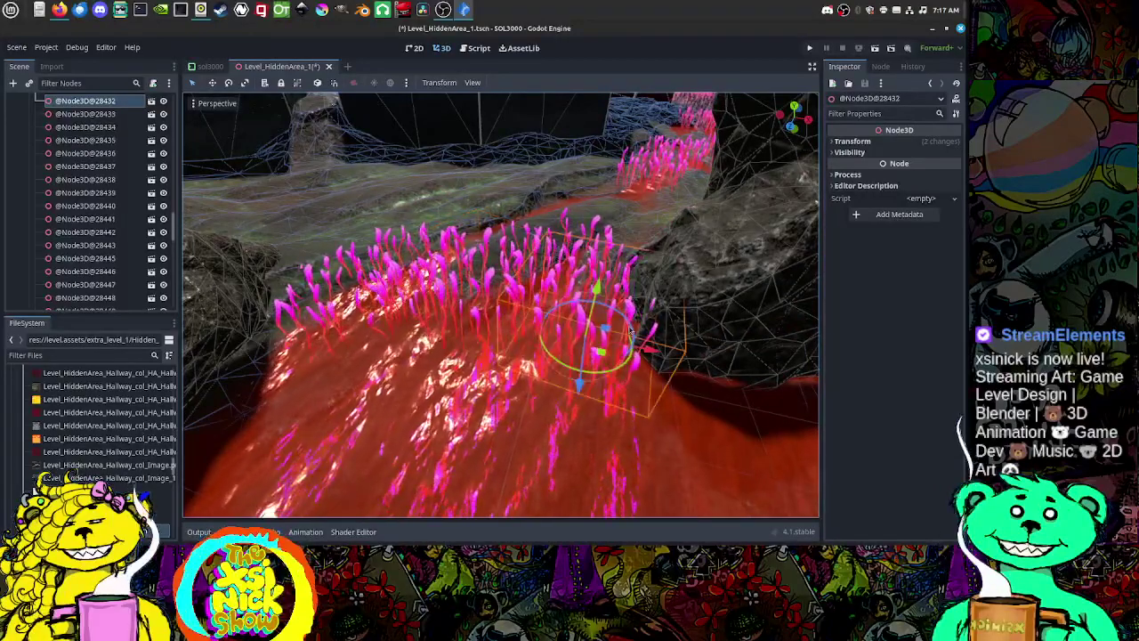
pyautogui.moveTo(603, 354); pyautogui.dragTo(567, 356)
pyautogui.scroll(-5, 599, 337)
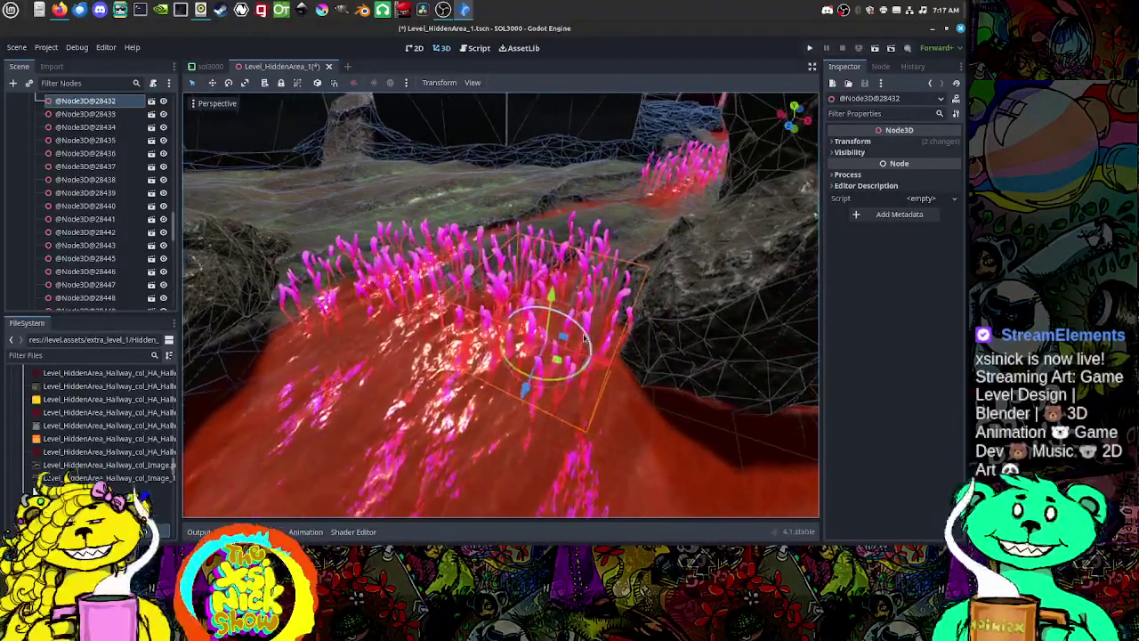
pyautogui.moveTo(599, 322); pyautogui.dragTo(374, 245, button='middle')
pyautogui.moveTo(474, 289); pyautogui.dragTo(370, 279, button='middle')
pyautogui.click(372, 277)
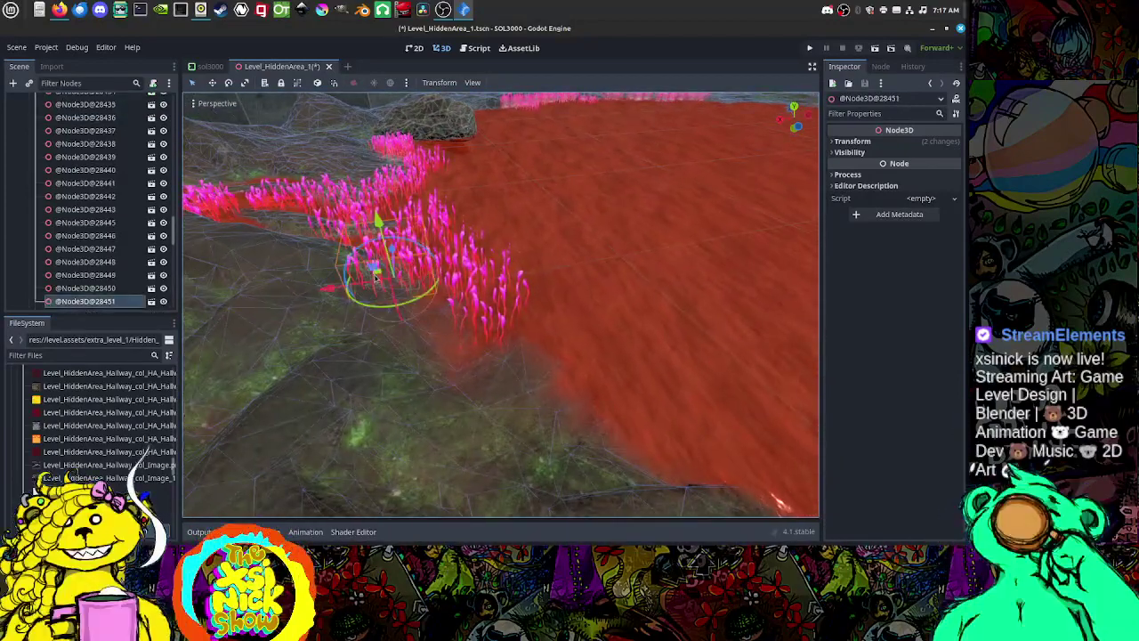
pyautogui.moveTo(335, 211); pyautogui.dragTo(650, 276, button='middle')
pyautogui.moveTo(589, 318); pyautogui.dragTo(702, 312, button='middle')
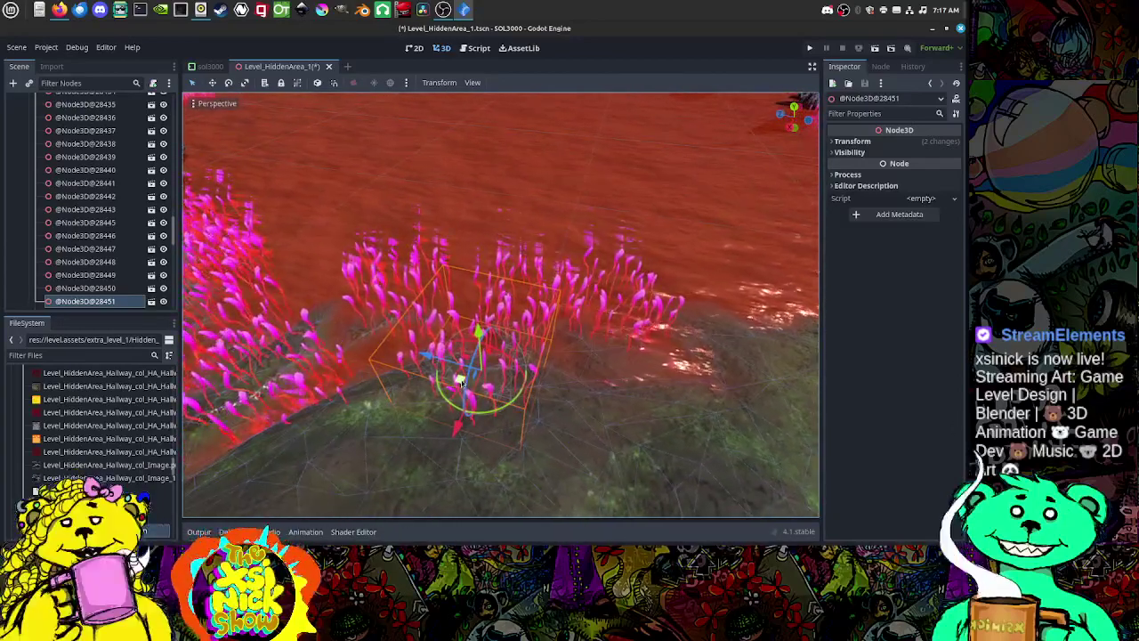
pyautogui.moveTo(460, 381); pyautogui.dragTo(394, 324)
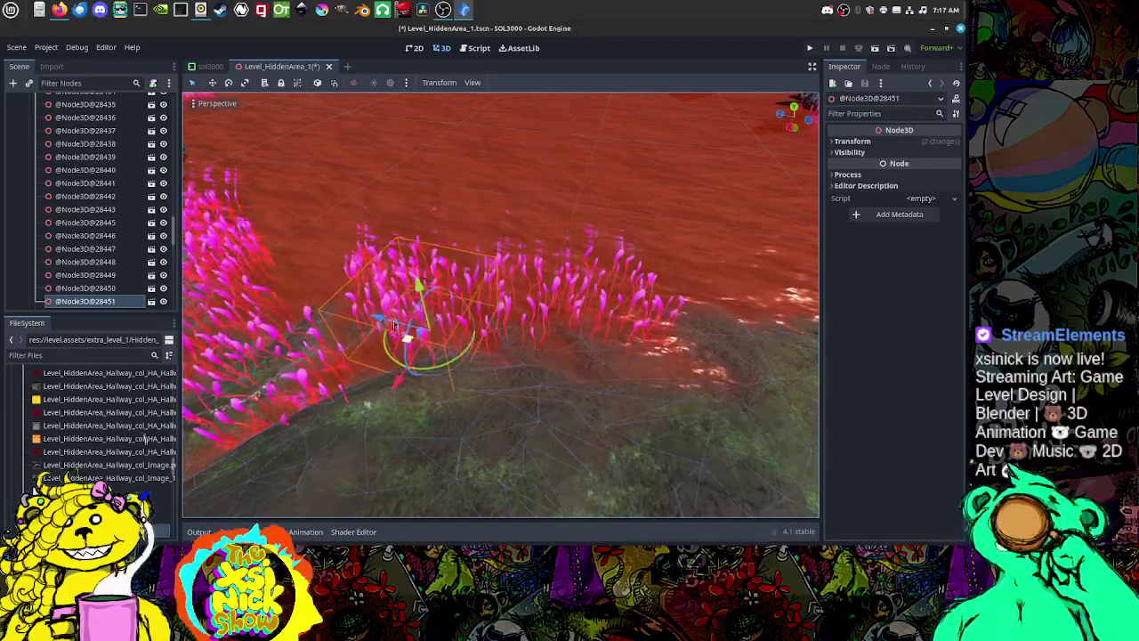
pyautogui.click(352, 275)
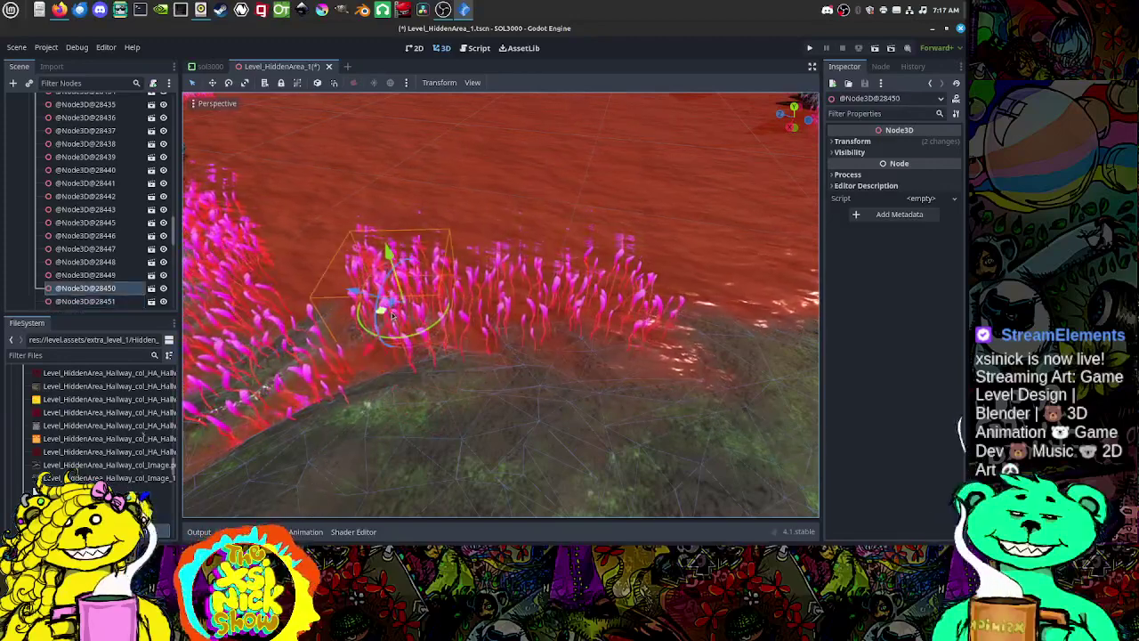
pyautogui.moveTo(378, 317); pyautogui.dragTo(323, 339)
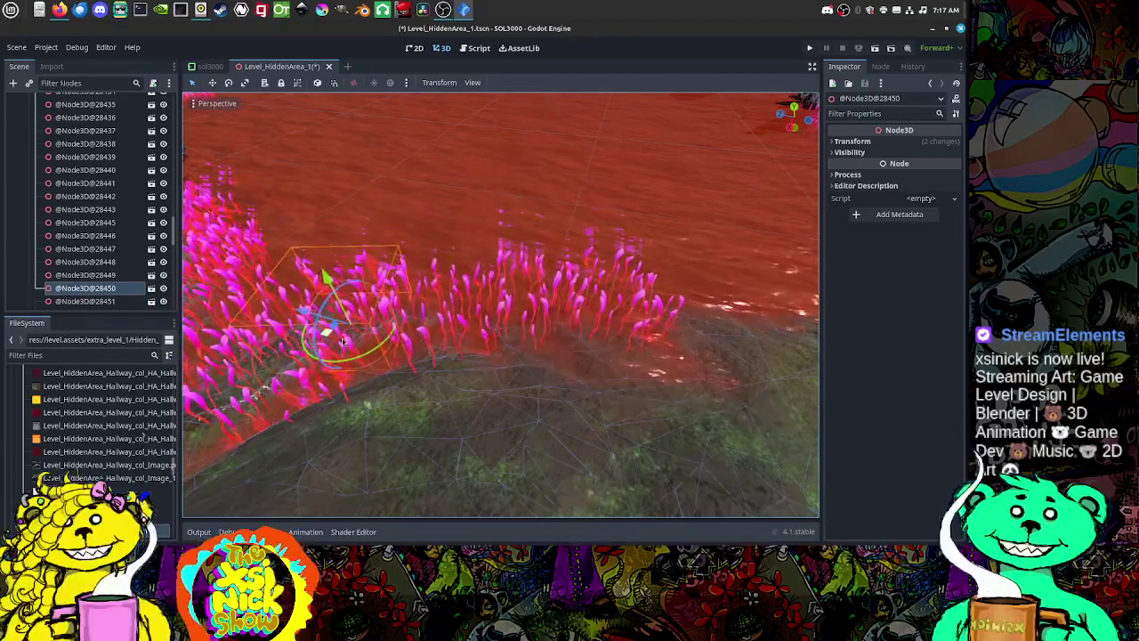
pyautogui.scroll(-3, 534, 345)
pyautogui.moveTo(542, 349); pyautogui.dragTo(378, 344, button='middle')
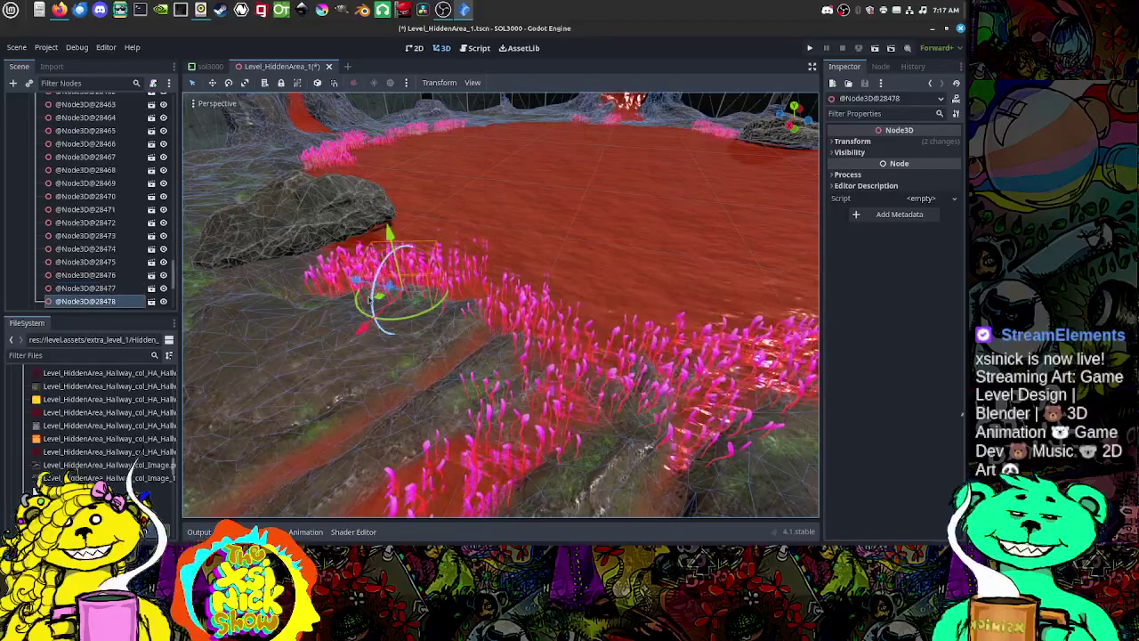
pyautogui.scroll(-4, 393, 324)
pyautogui.moveTo(394, 324); pyautogui.dragTo(465, 355, button='middle')
pyautogui.scroll(2, 441, 318)
pyautogui.moveTo(471, 359); pyautogui.dragTo(407, 345)
pyautogui.moveTo(527, 354)
pyautogui.mouseDown(button='middle')
pyautogui.moveTo(411, 316)
pyautogui.moveTo(453, 319)
pyautogui.moveTo(488, 343)
pyautogui.moveTo(506, 322)
pyautogui.moveTo(498, 329)
pyautogui.moveTo(737, 353)
pyautogui.moveTo(467, 356)
pyautogui.moveTo(516, 349)
pyautogui.mouseUp(button='middle')
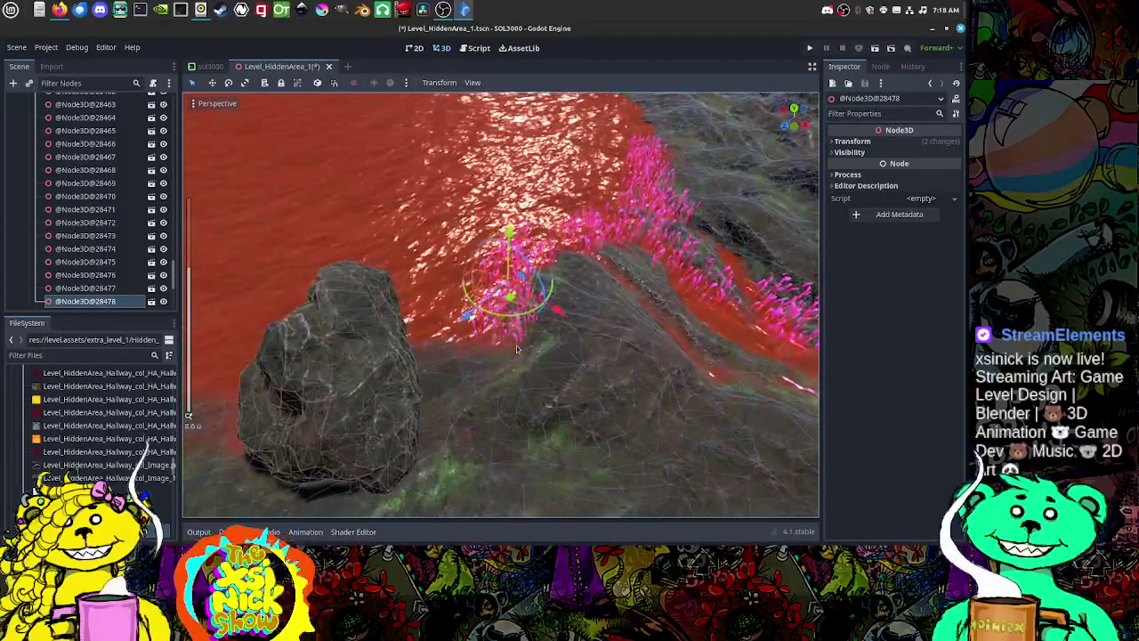
# Step: Reposition the two wire grass clumps nearest the large boulder, shifting them horizontally along the red water's shoreline toward the boulder
pyautogui.scroll(2, 516, 348)
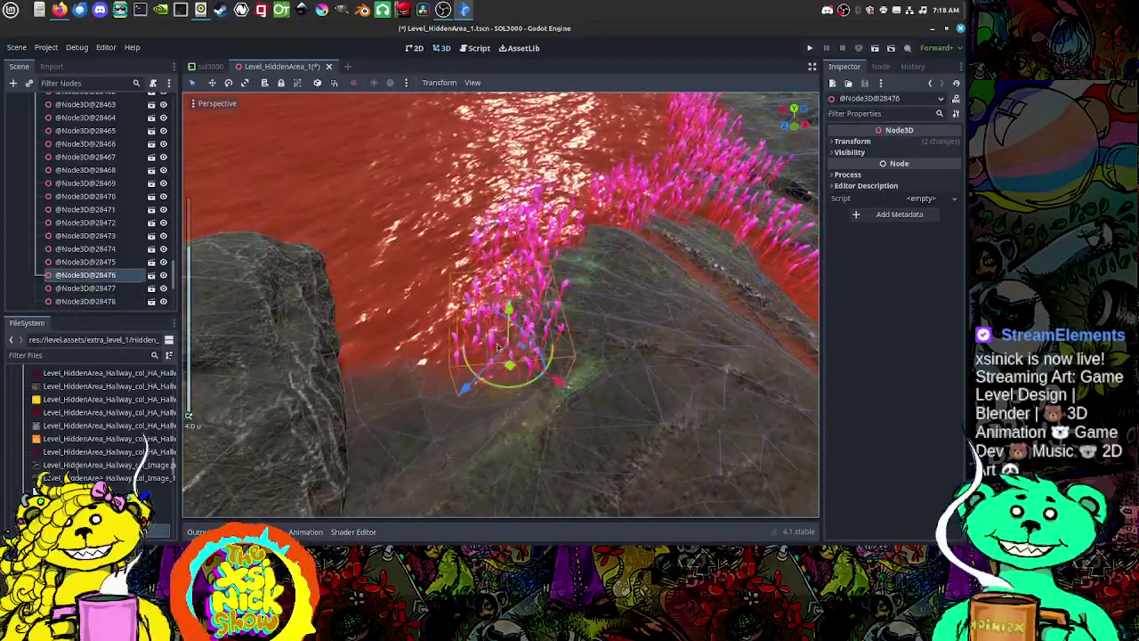
pyautogui.moveTo(512, 370); pyautogui.dragTo(467, 364)
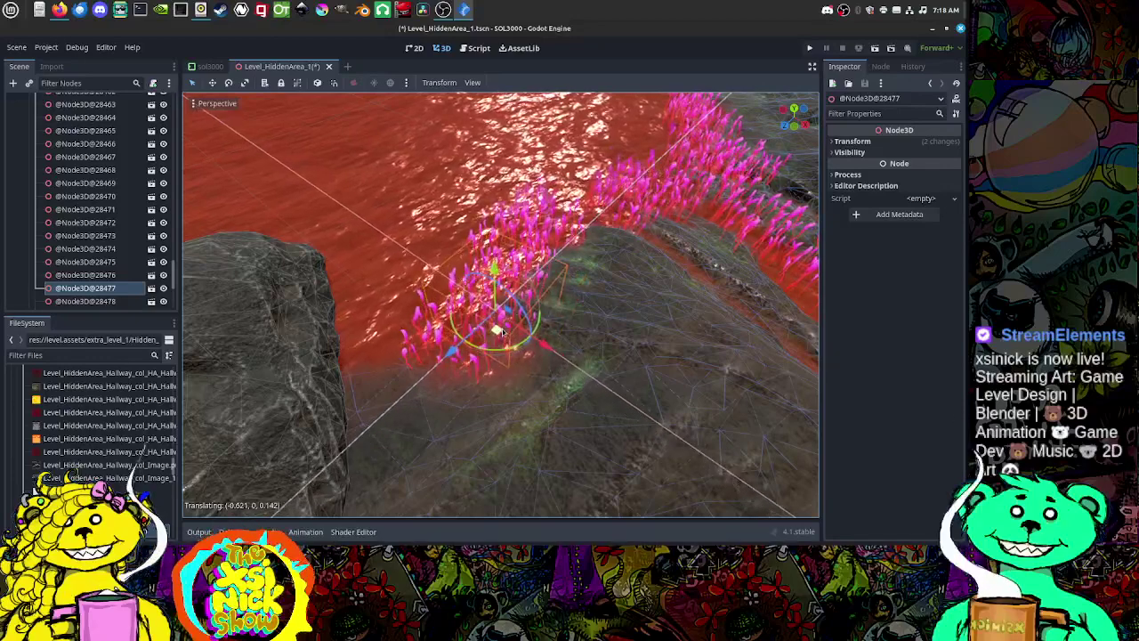
pyautogui.moveTo(503, 331); pyautogui.dragTo(494, 331)
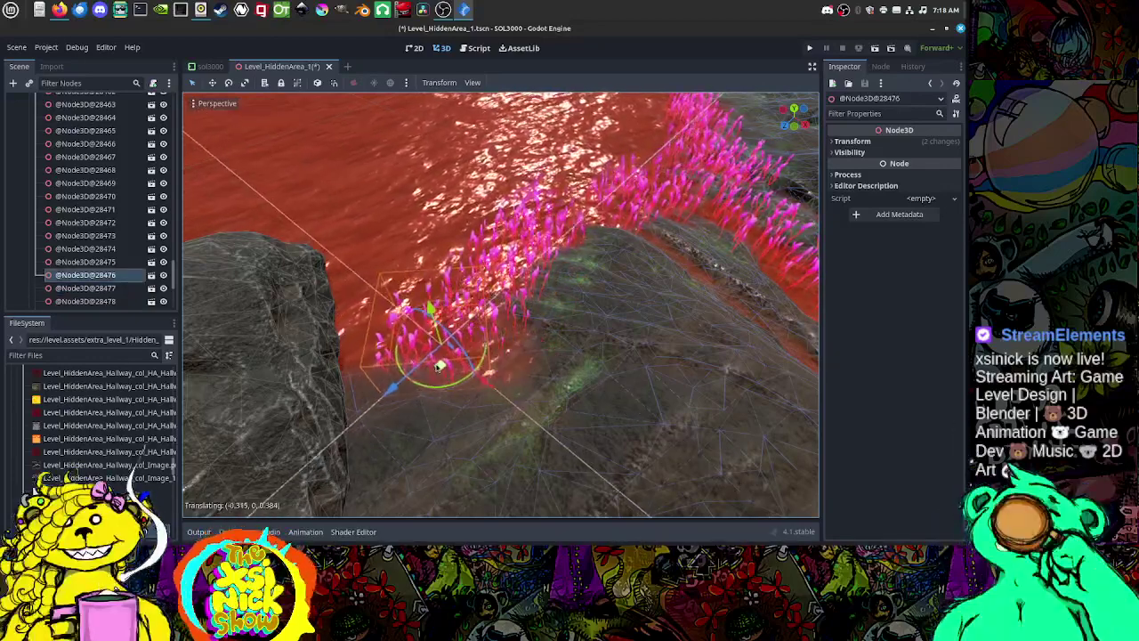
pyautogui.moveTo(439, 365); pyautogui.dragTo(432, 368)
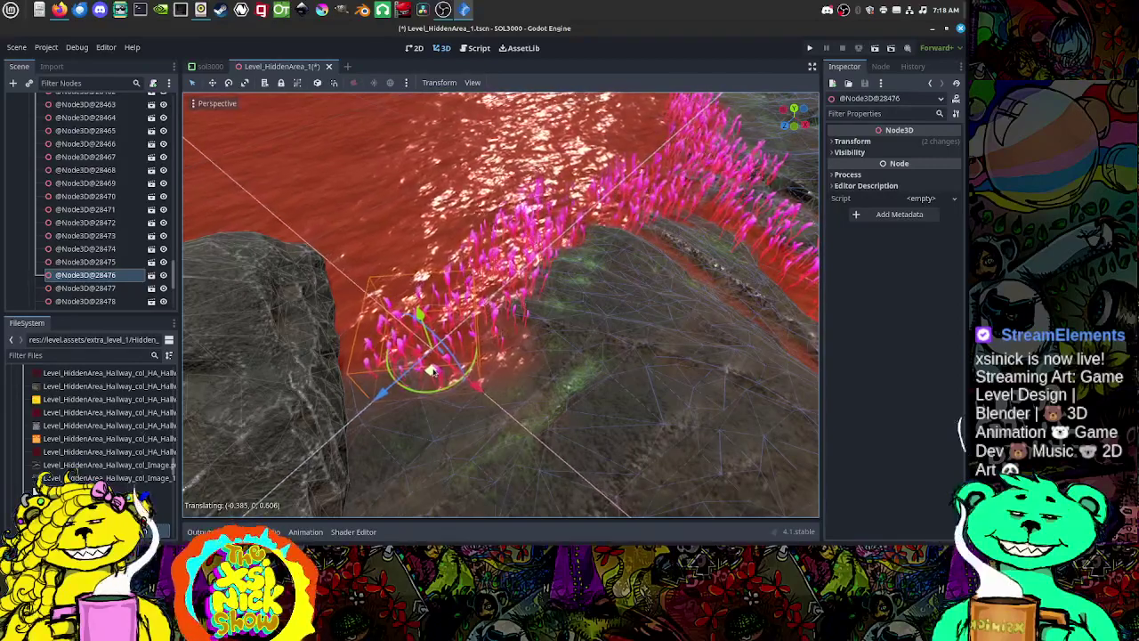
# Step: Shift two wire grass clumps on the opposite shore, one at the bank and one at the stream mouth, horizontally along the water's edge
pyautogui.scroll(-7, 435, 372)
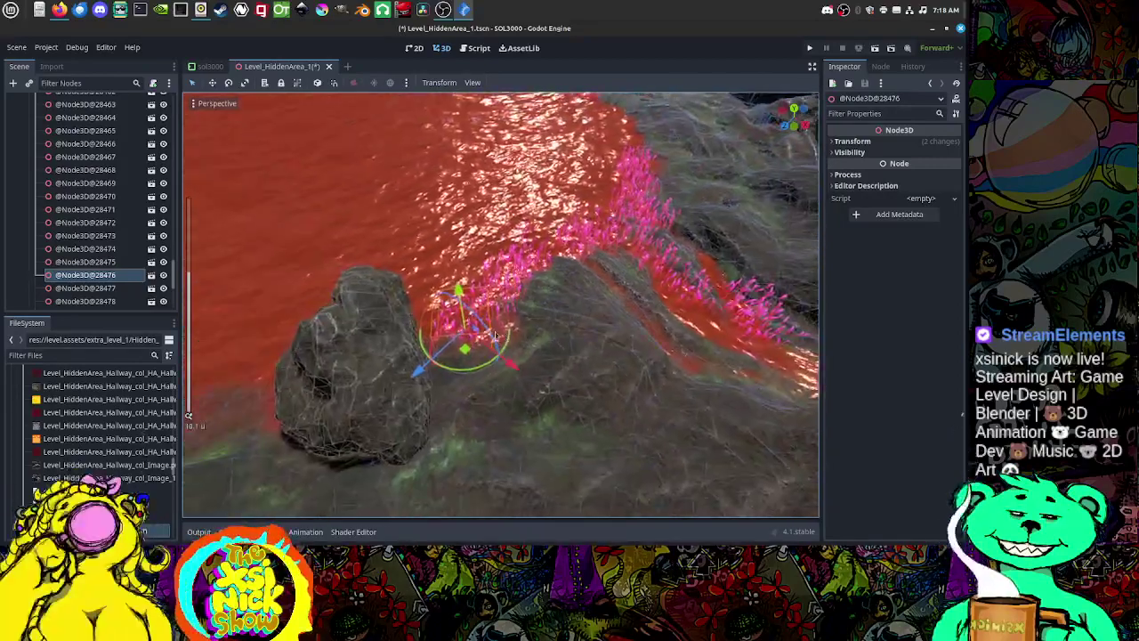
pyautogui.keyDown('shift'); pyautogui.moveTo(436, 370); pyautogui.dragTo(783, 233, button='middle'); pyautogui.keyUp('shift')
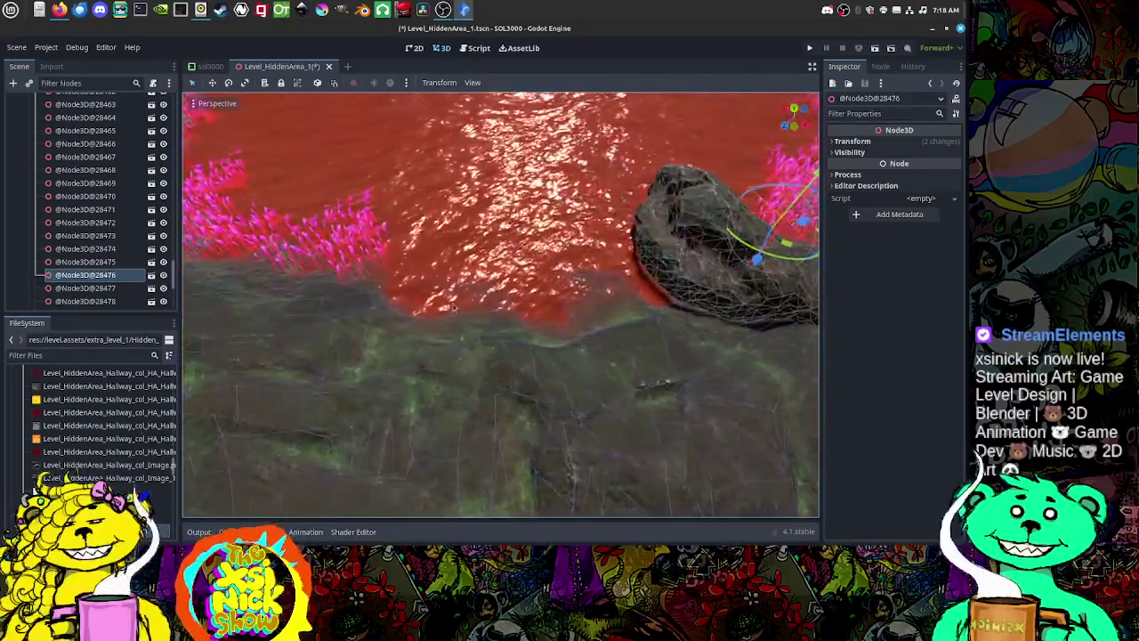
pyautogui.keyDown('shift'); pyautogui.moveTo(369, 307); pyautogui.dragTo(564, 354, button='middle'); pyautogui.keyUp('shift')
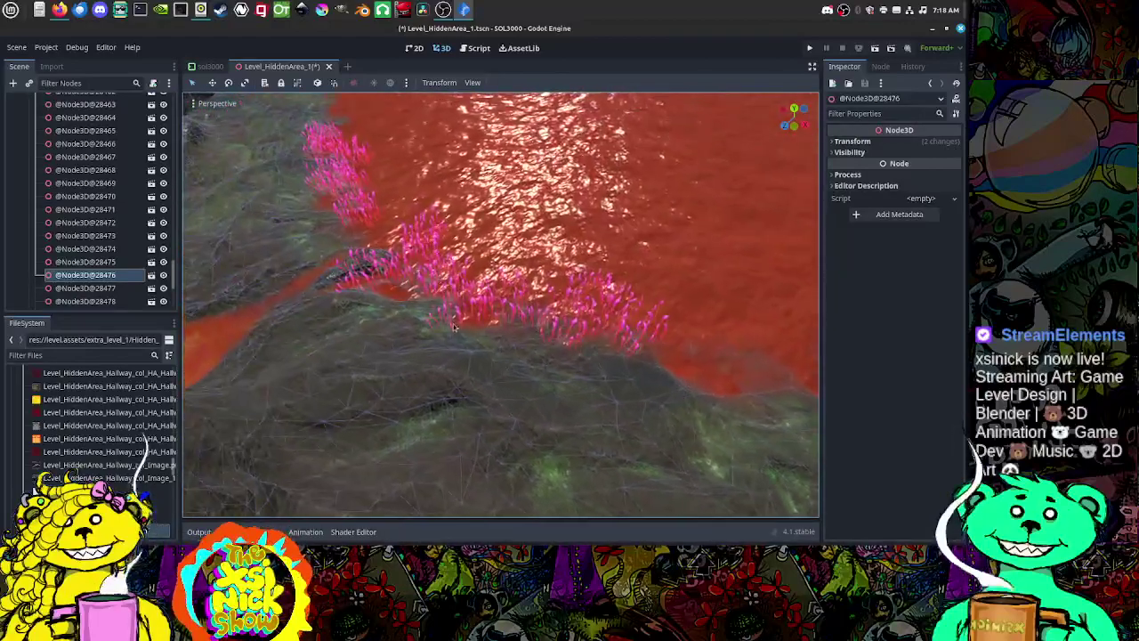
pyautogui.scroll(6, 435, 323)
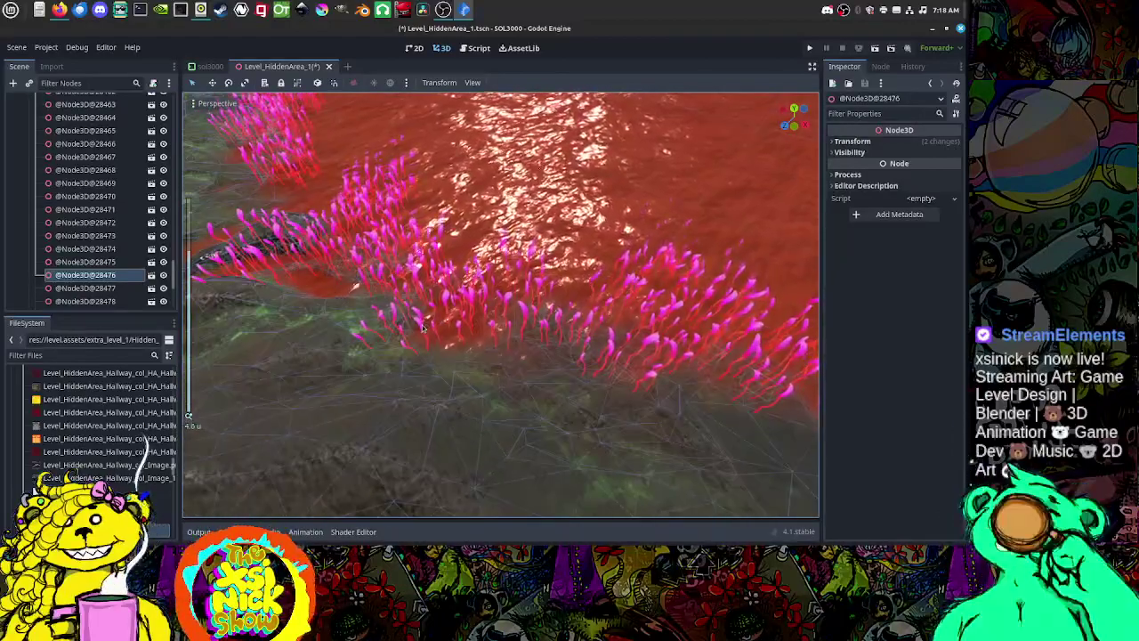
pyautogui.click(424, 336)
pyautogui.moveTo(429, 345); pyautogui.dragTo(437, 343)
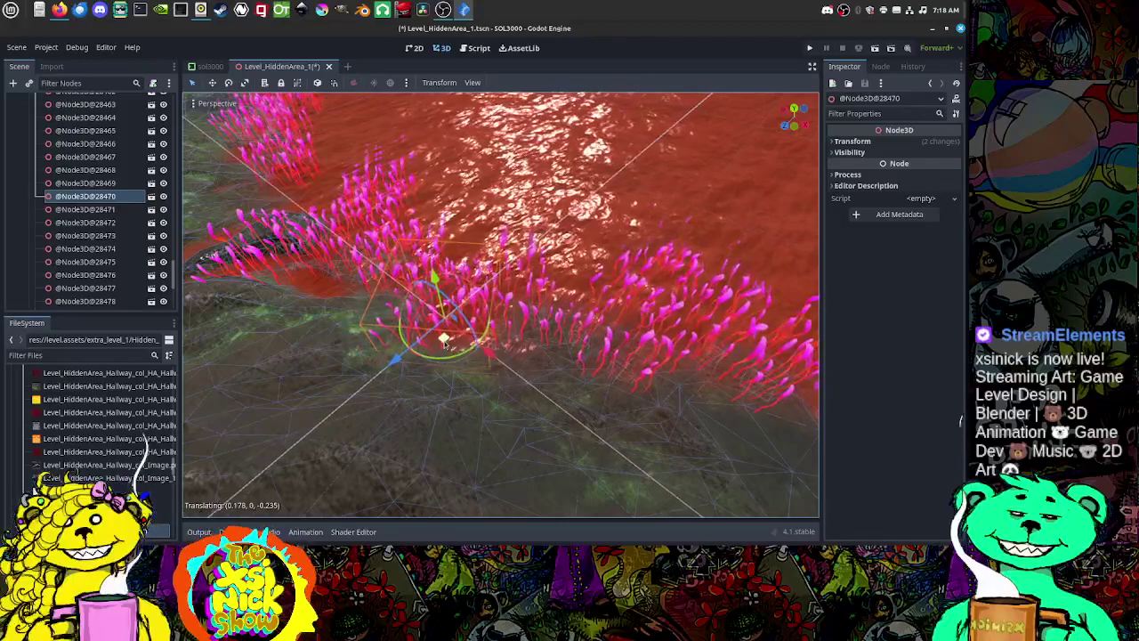
pyautogui.moveTo(381, 333); pyautogui.dragTo(490, 339, button='middle')
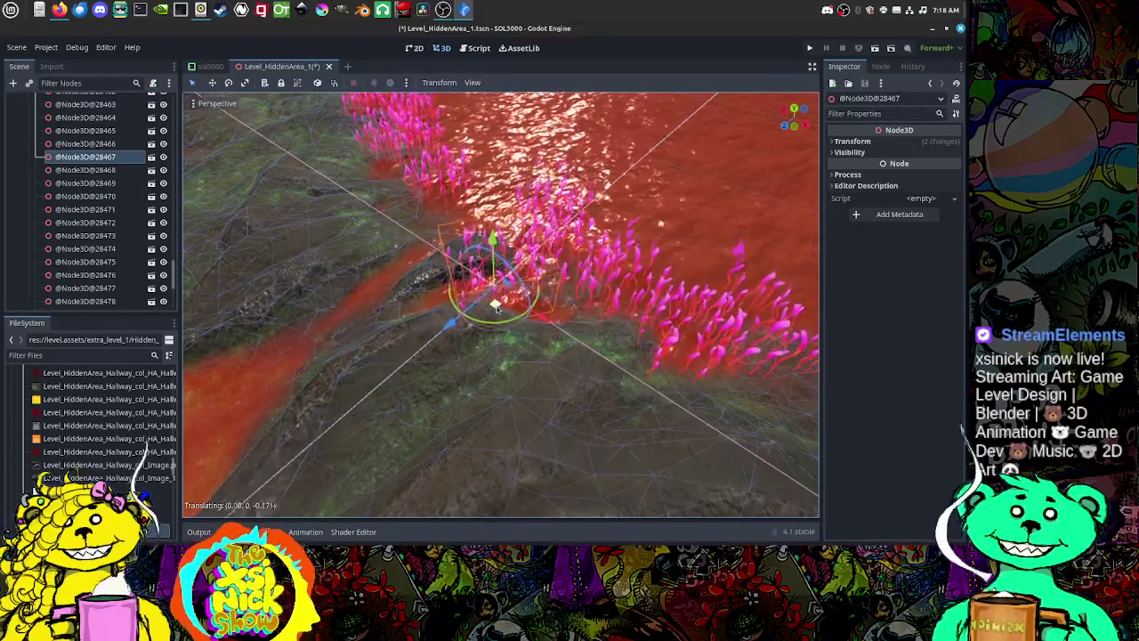
pyautogui.moveTo(504, 306); pyautogui.dragTo(505, 302)
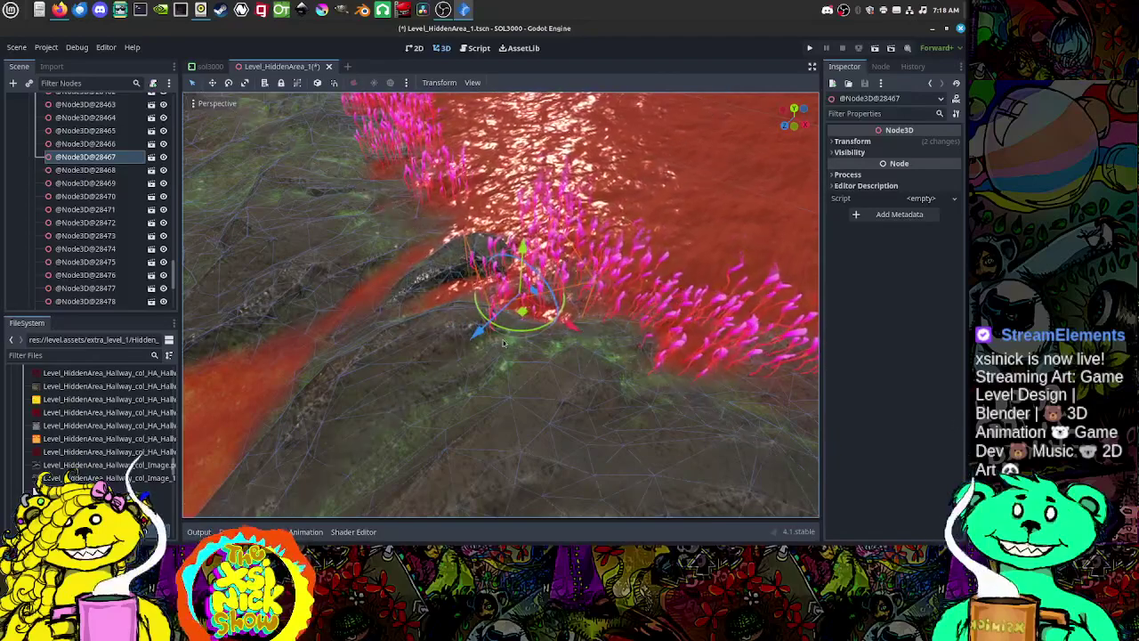
# Step: Collapse the Vegetation_WireGrass_Arena branch in the scene tree and save the Level_HiddenArea_1 scene
pyautogui.moveTo(503, 343)
pyautogui.mouseDown(button='middle')
pyautogui.moveTo(483, 310)
pyautogui.moveTo(511, 326)
pyautogui.mouseUp(button='middle')
pyautogui.moveTo(609, 321); pyautogui.dragTo(476, 294, button='middle')
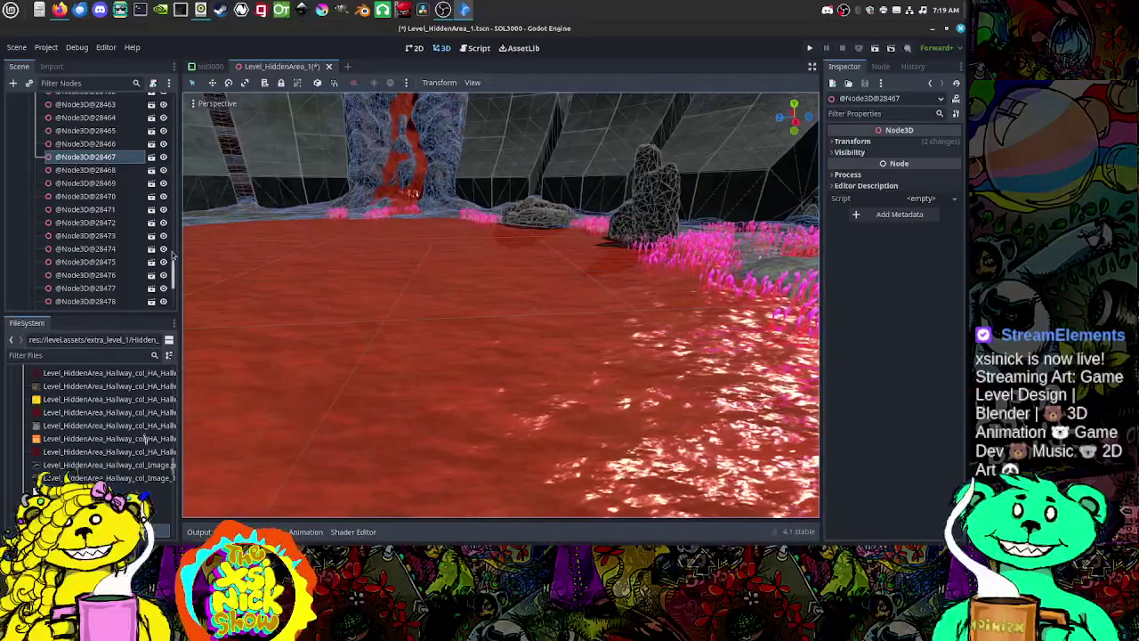
pyautogui.moveTo(174, 265); pyautogui.dragTo(150, 154)
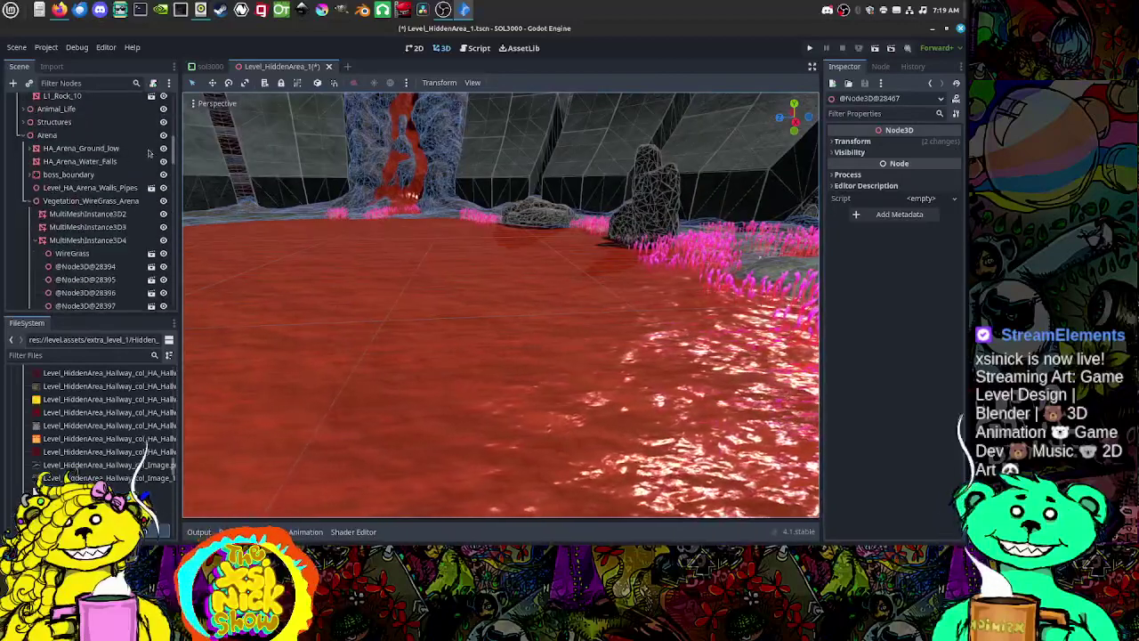
pyautogui.click(33, 201)
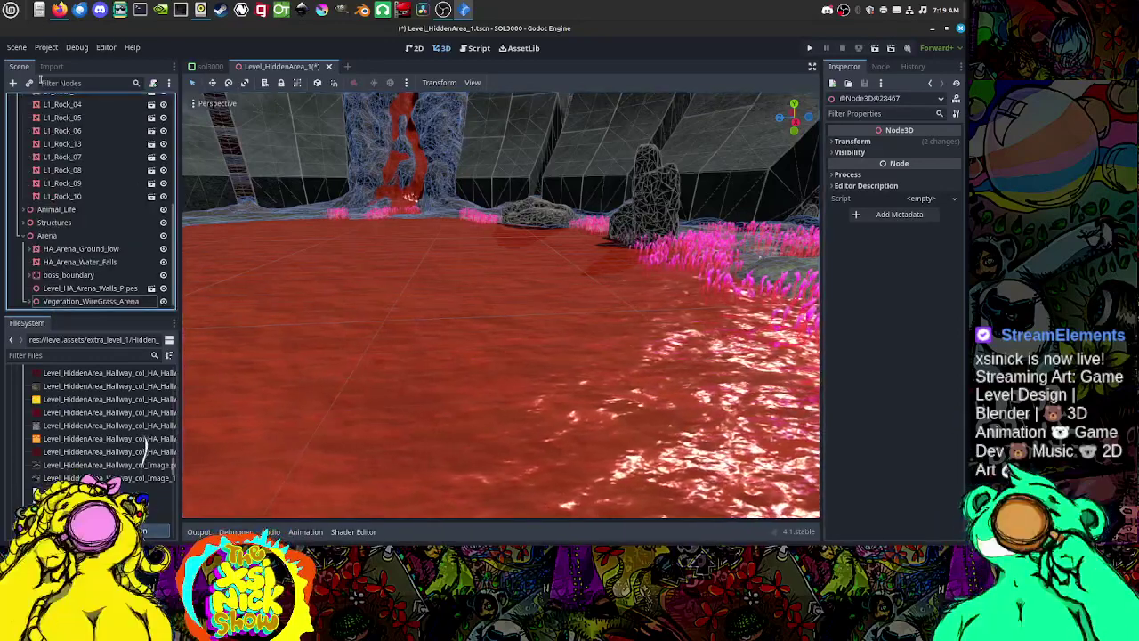
pyautogui.click(15, 47)
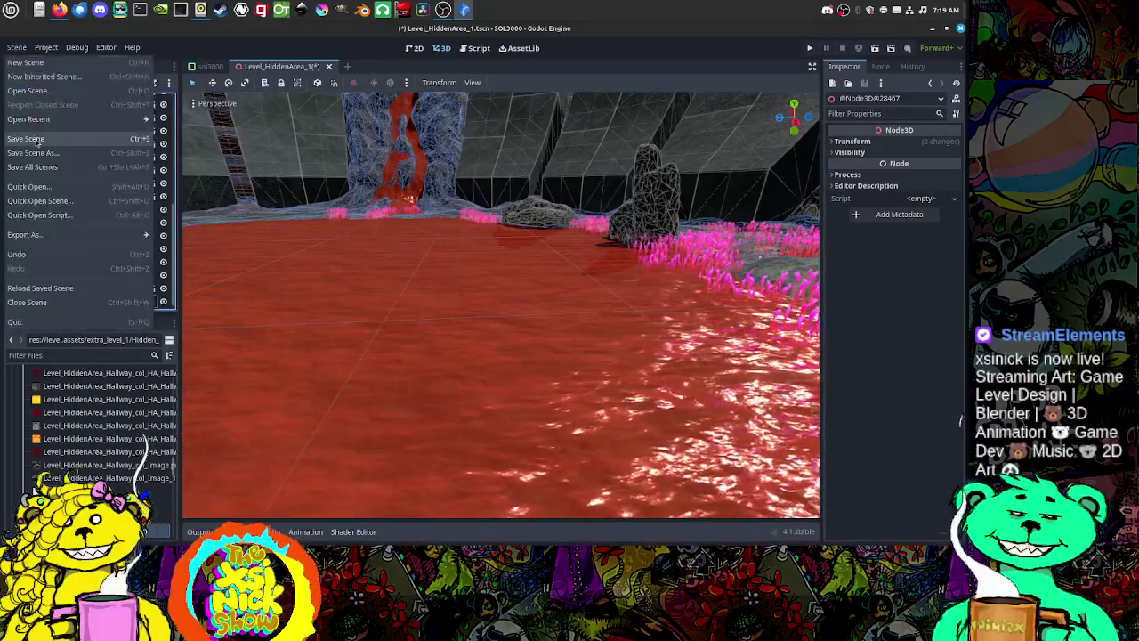
pyautogui.click(40, 140)
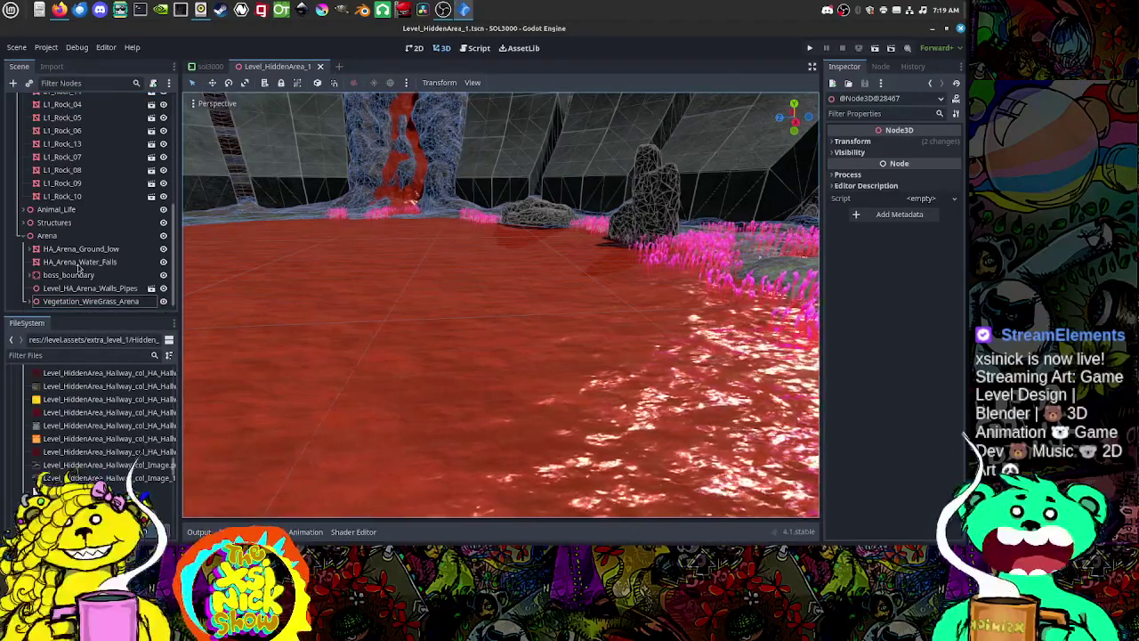
# Step: Collapse the Rocks branch in the scene tree and look over the plant coverage around the arena pool
pyautogui.scroll(3, 74, 233)
pyautogui.scroll(1, 74, 233)
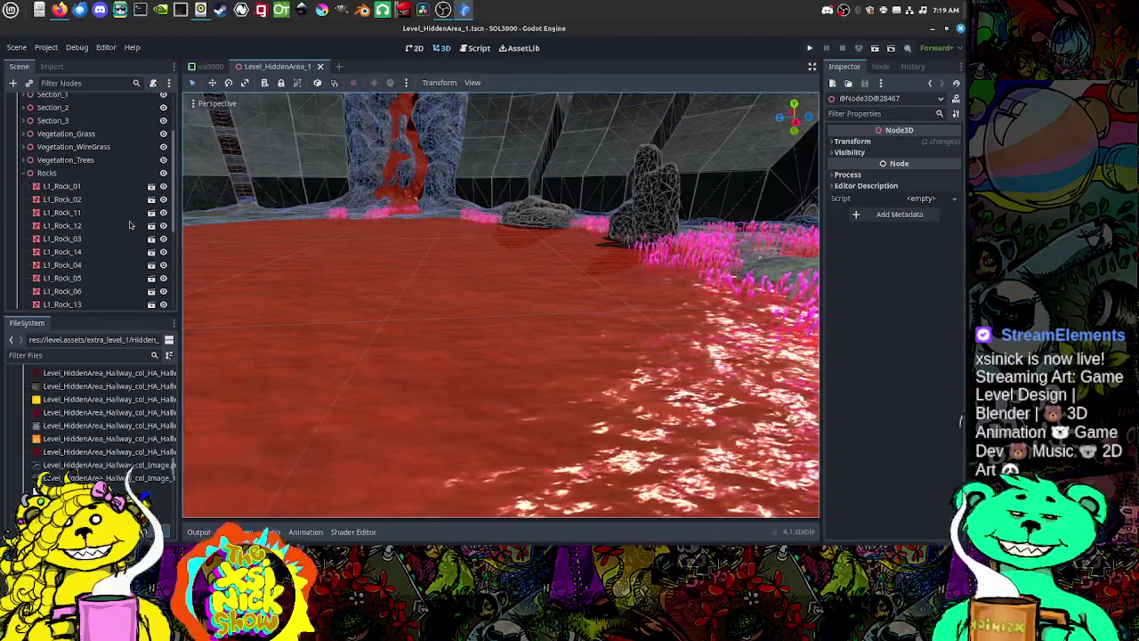
pyautogui.scroll(-5, 401, 254)
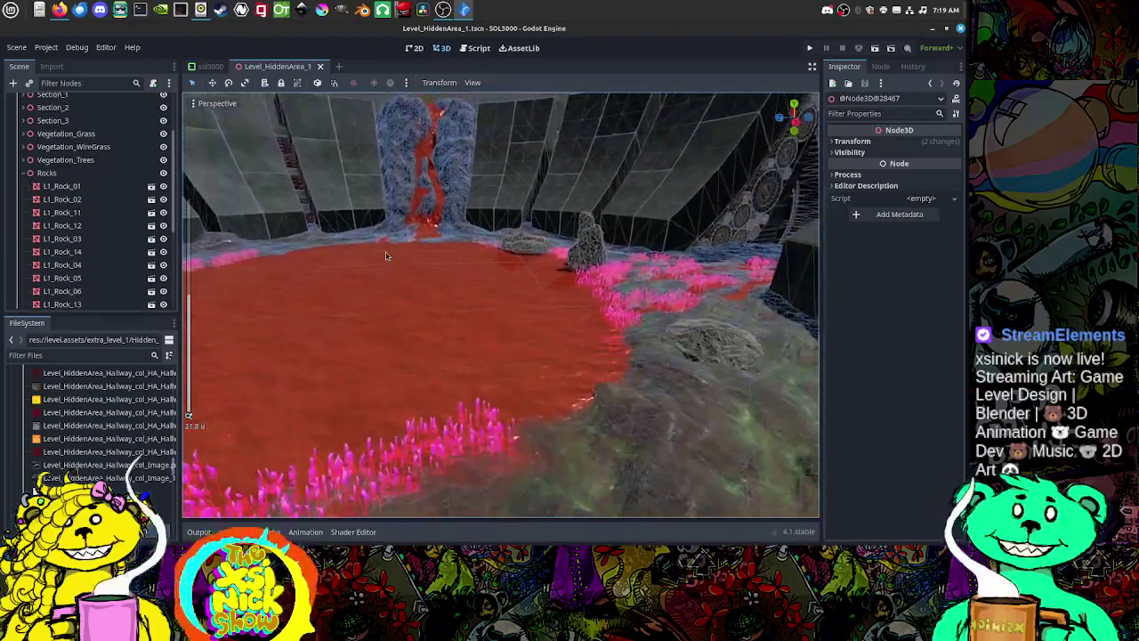
pyautogui.scroll(-4, 386, 256)
pyautogui.moveTo(385, 256); pyautogui.dragTo(428, 338, button='middle')
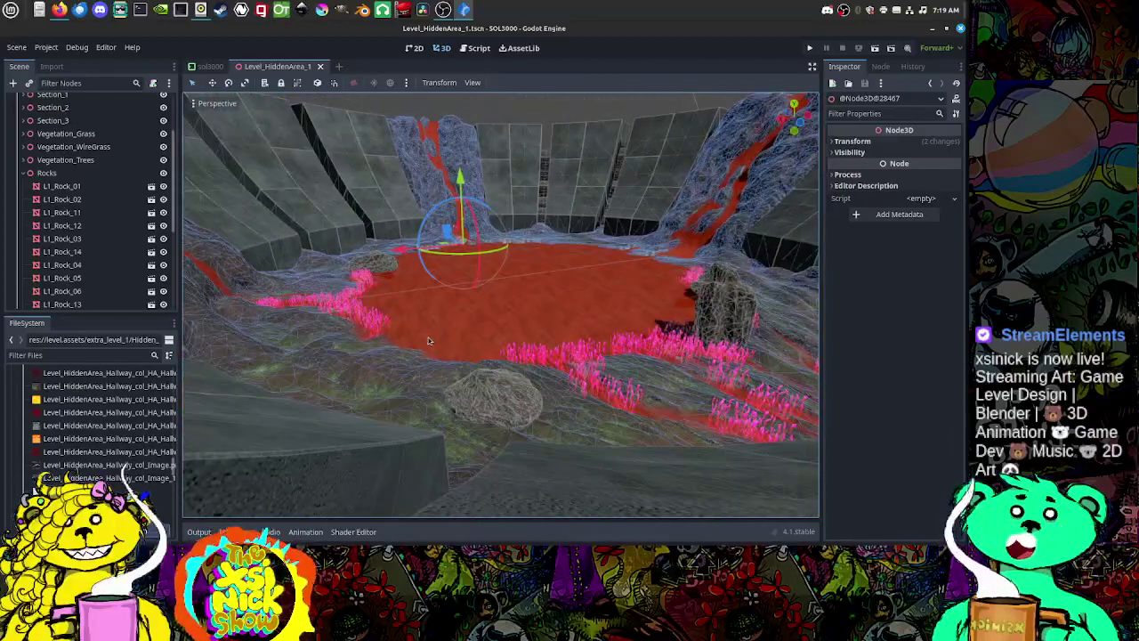
pyautogui.click(24, 174)
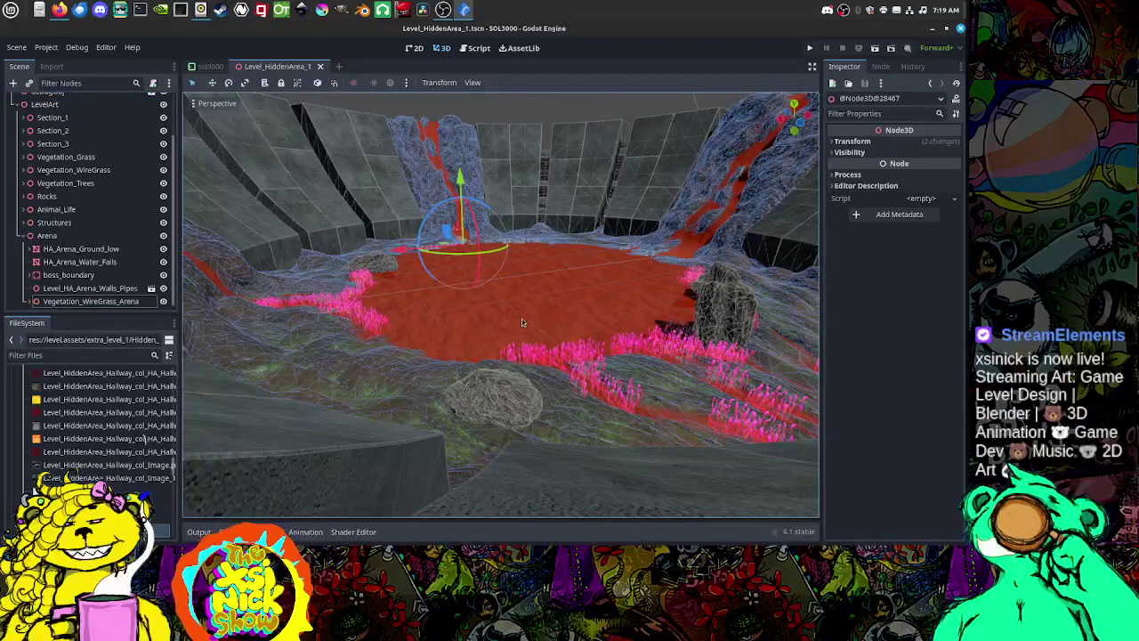
pyautogui.moveTo(651, 344); pyautogui.dragTo(490, 322, button='right')
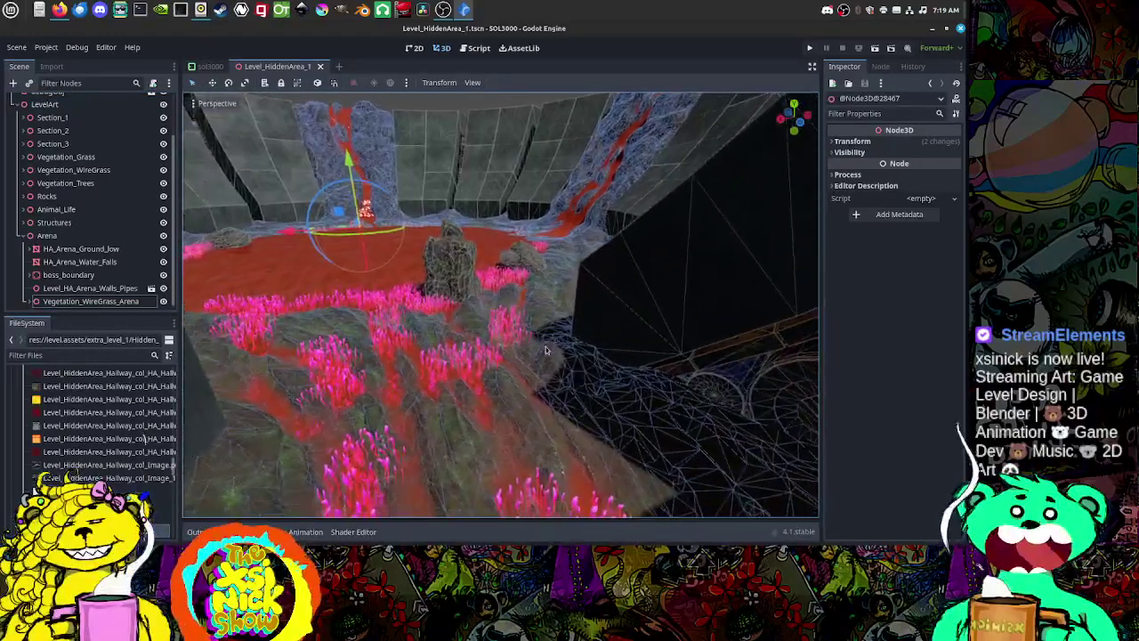
# Step: Save the scene again and run the current level for a playtest
pyautogui.click(16, 47)
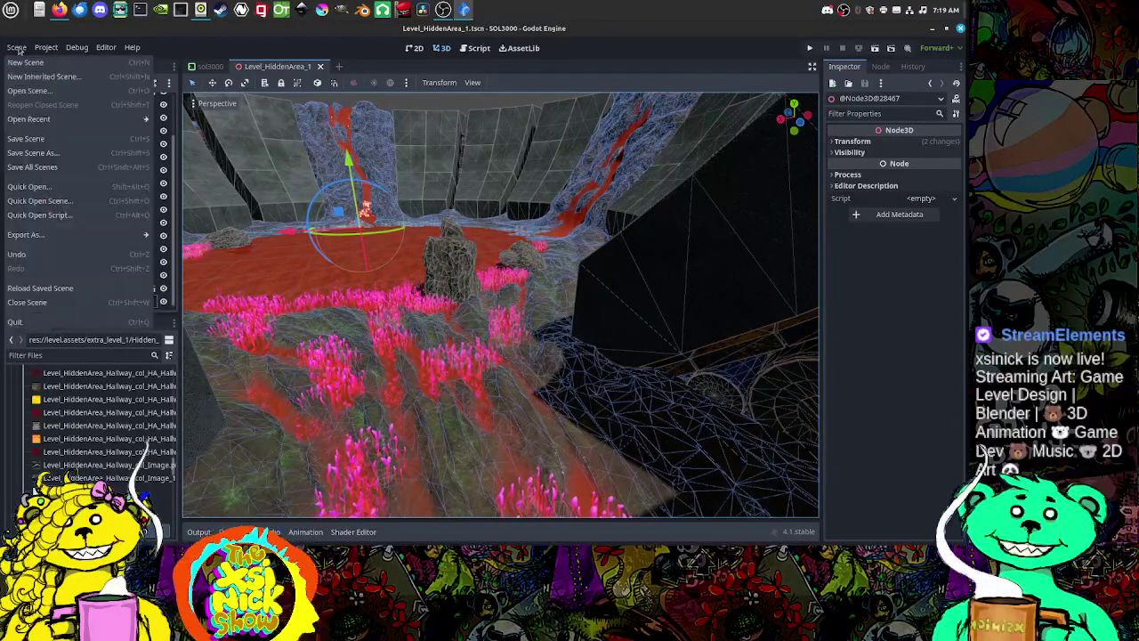
pyautogui.click(53, 155)
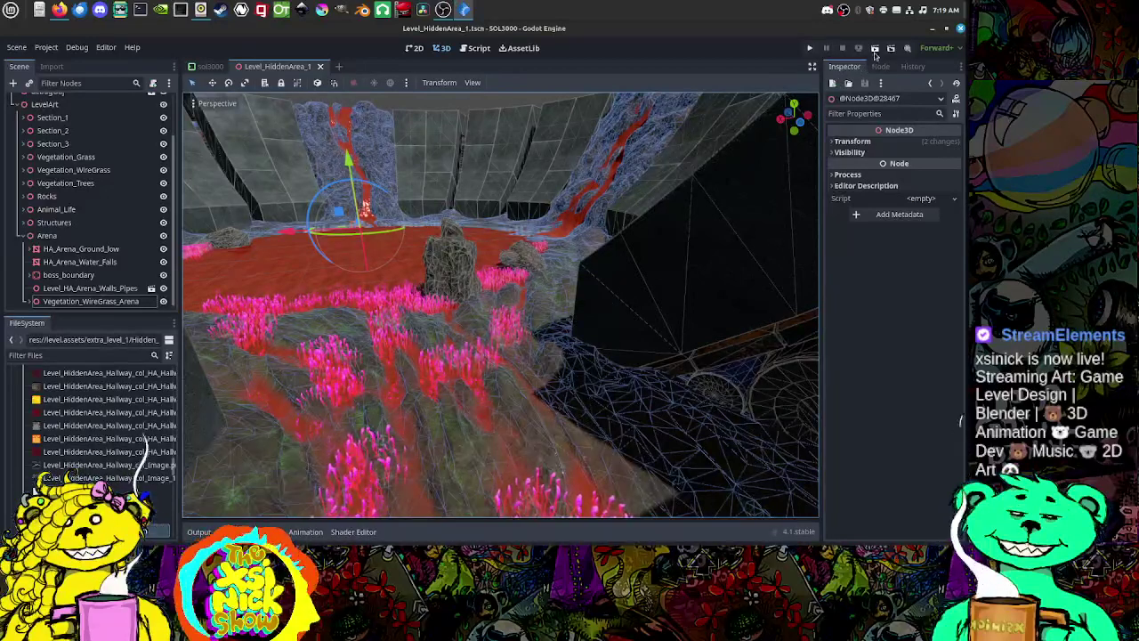
pyautogui.hotkey('ctrl', 's')
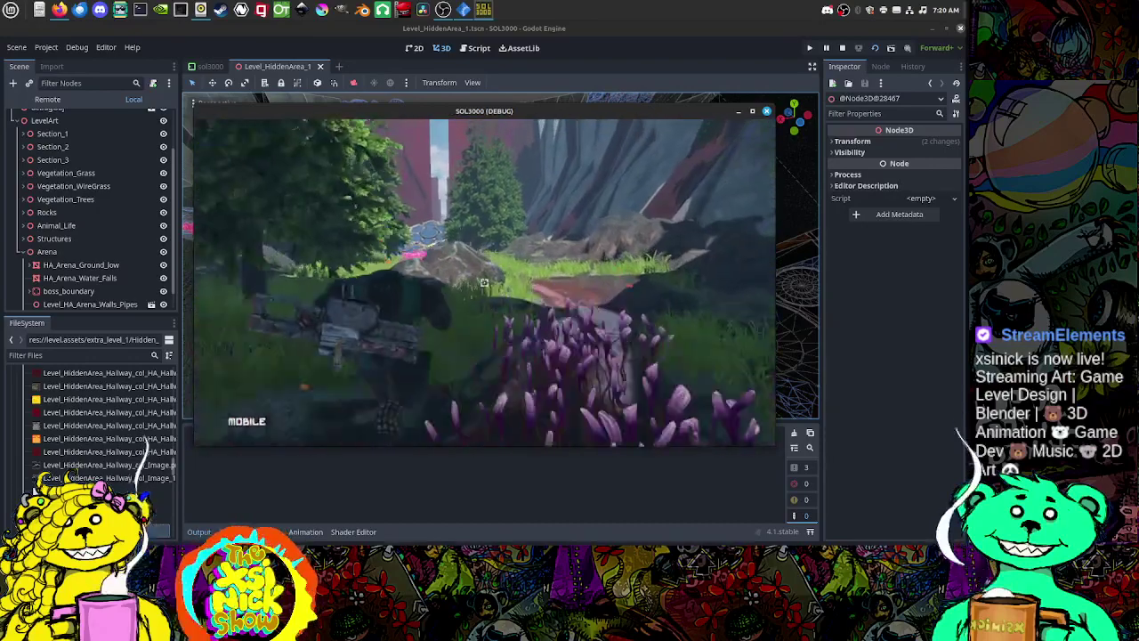
# Step: Walk the character along the stream through the grassy valley to the arena entrance, examining the vegetation on the way
pyautogui.press('w')
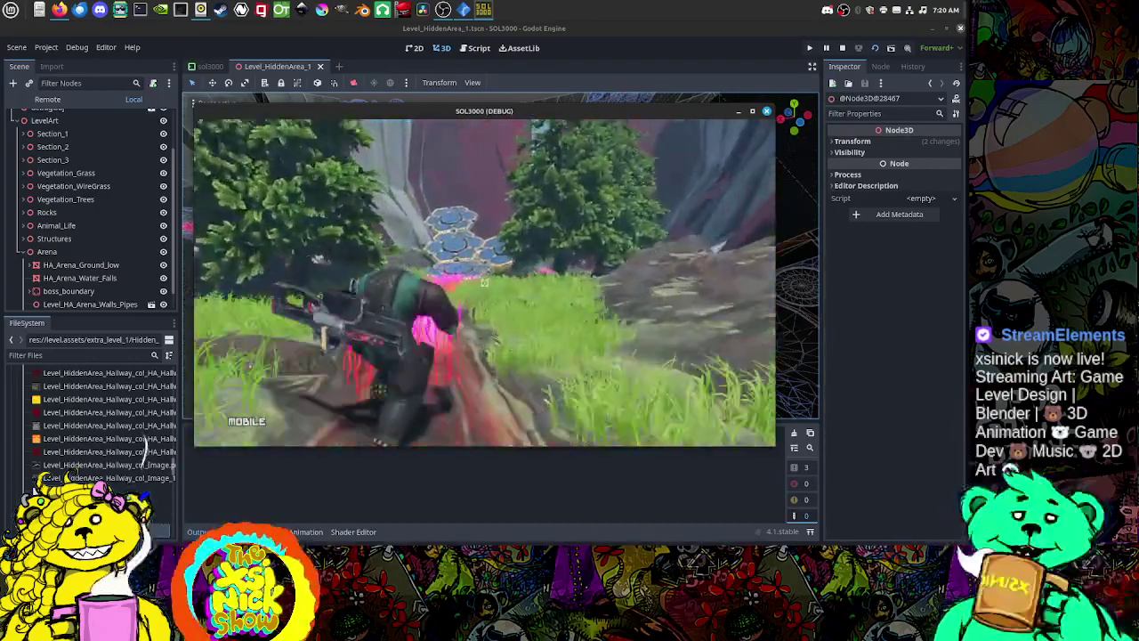
pyautogui.press('w')
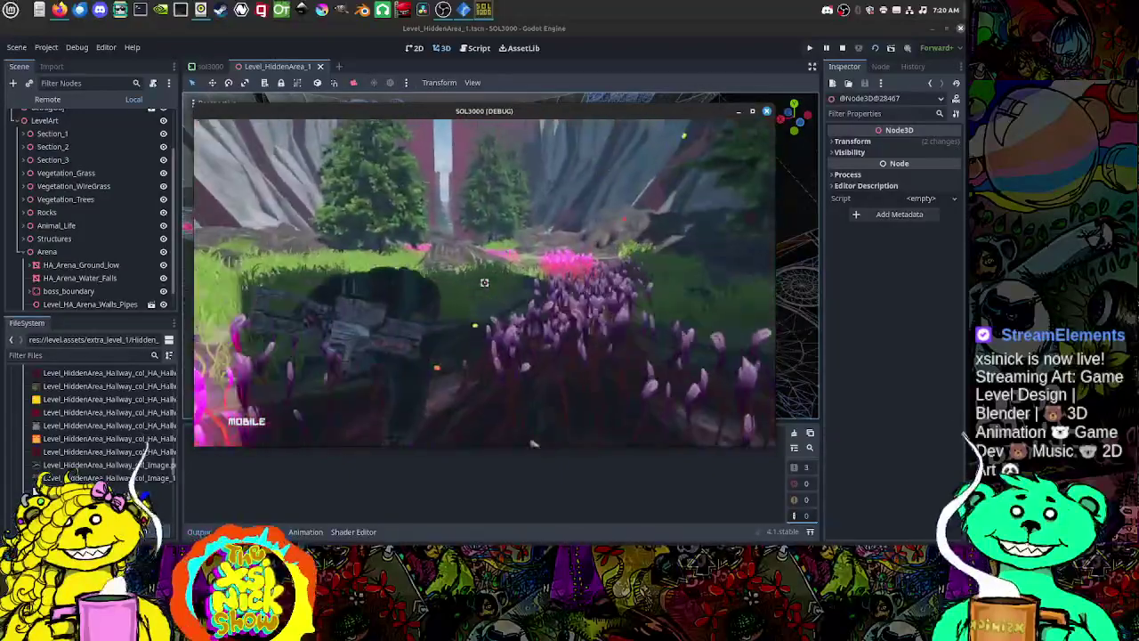
pyautogui.press('w')
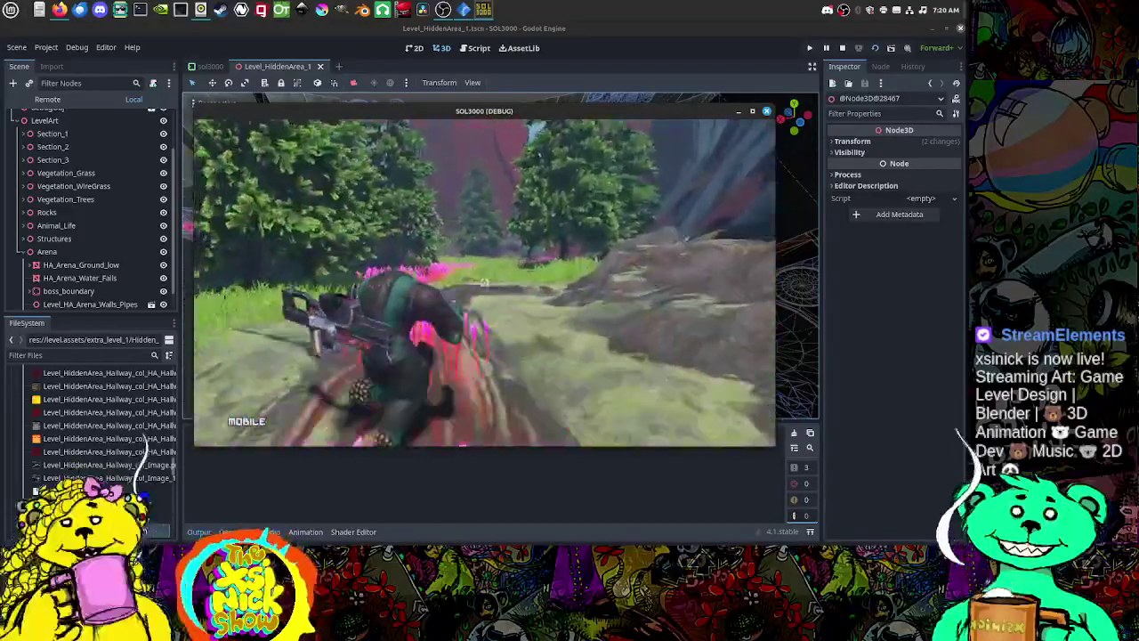
pyautogui.press('w')
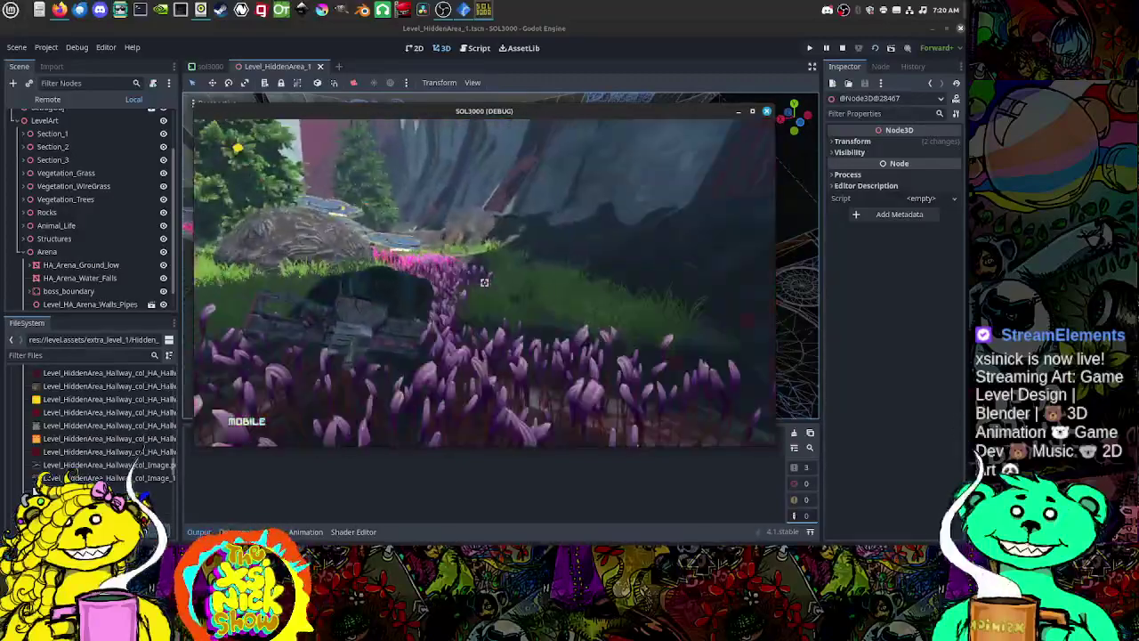
pyautogui.press('w')
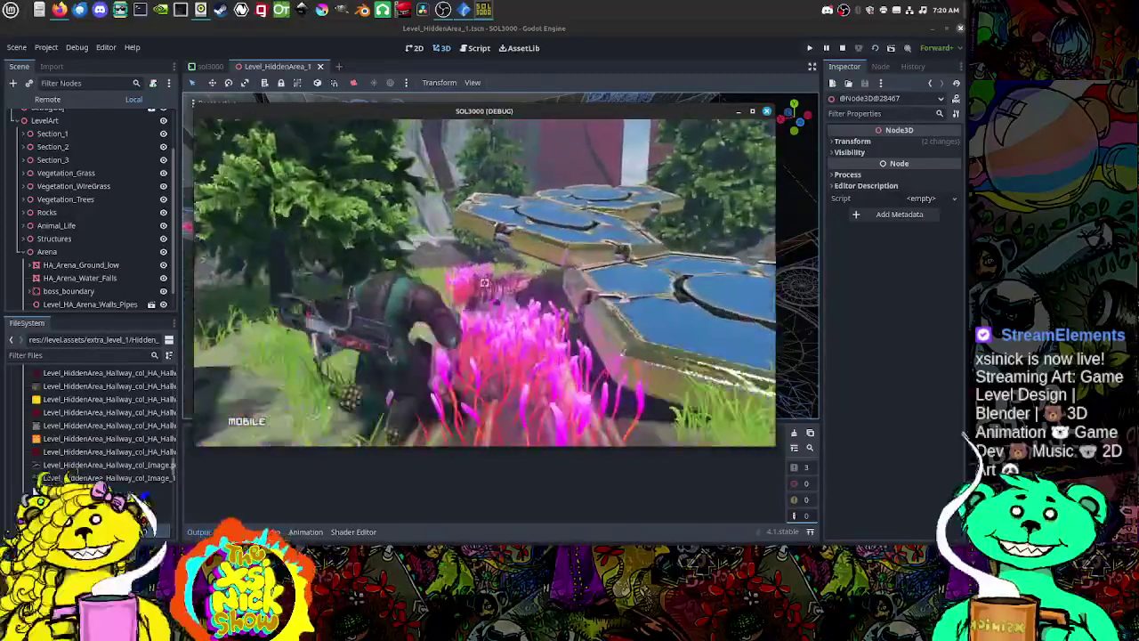
pyautogui.press('w')
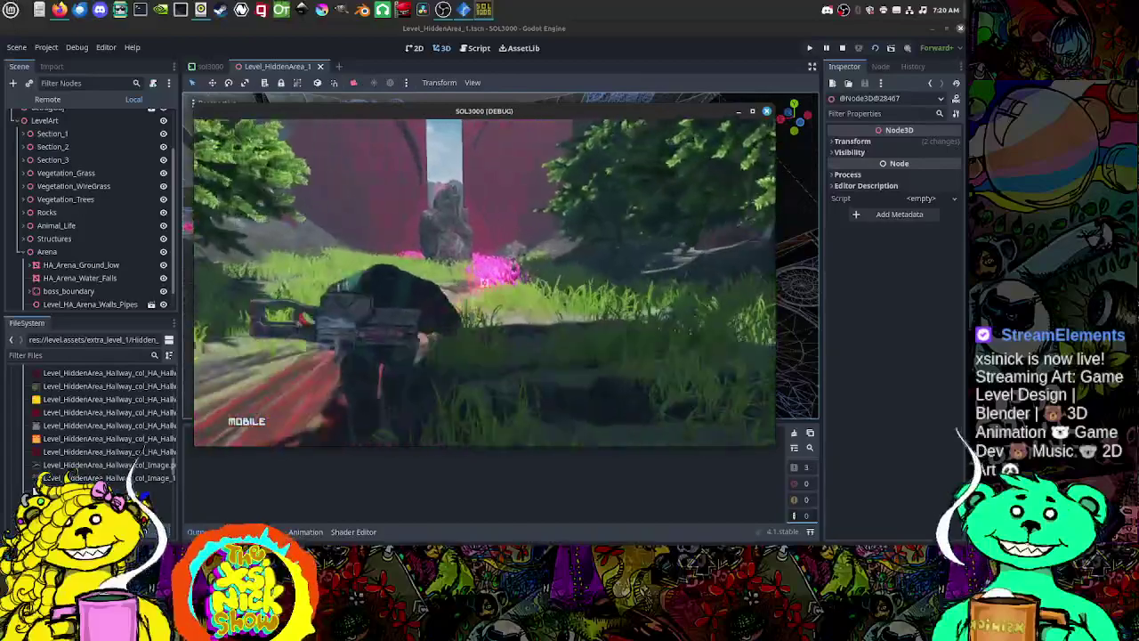
pyautogui.press('w')
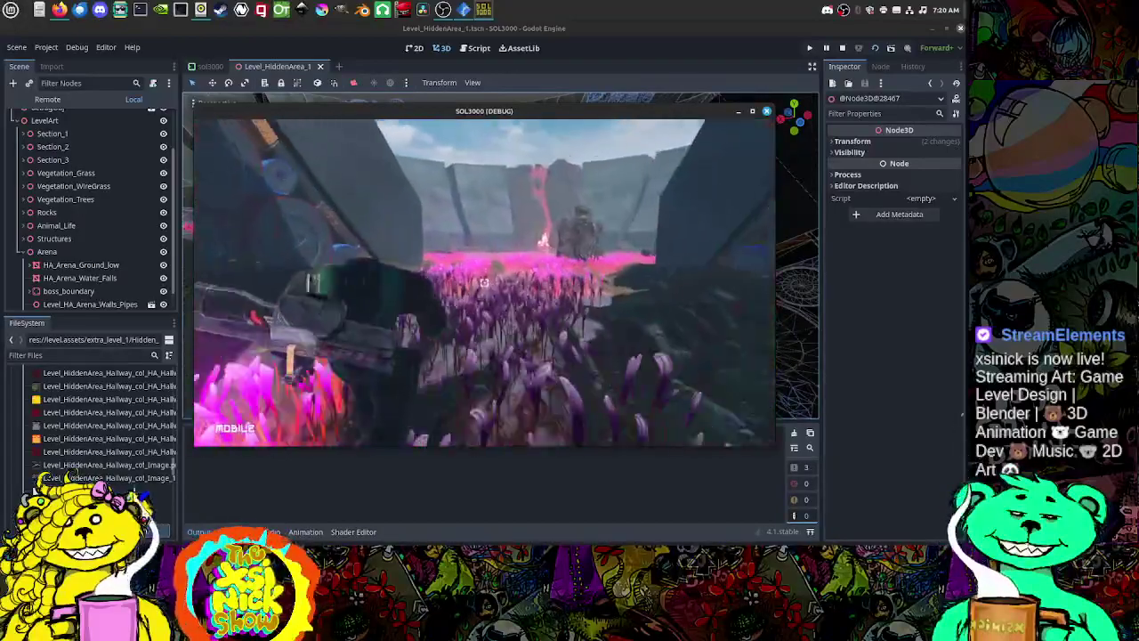
# Step: Walk around the arena pool in the playtest and examine the wire grass along the red water's shoreline and stream mouths
pyautogui.press('w')
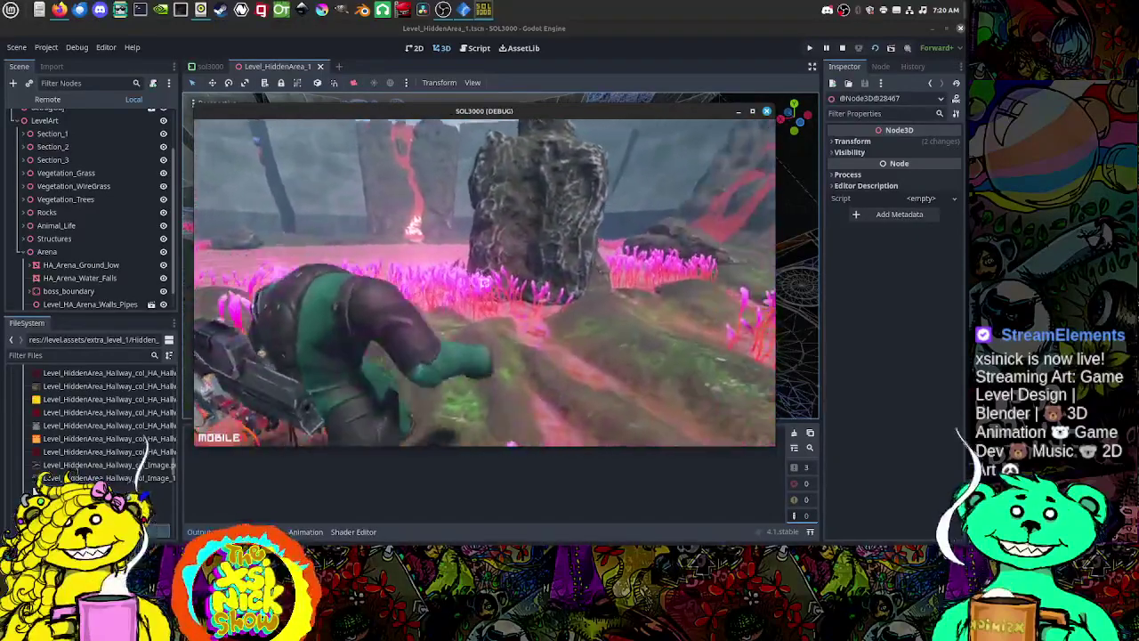
pyautogui.press('w')
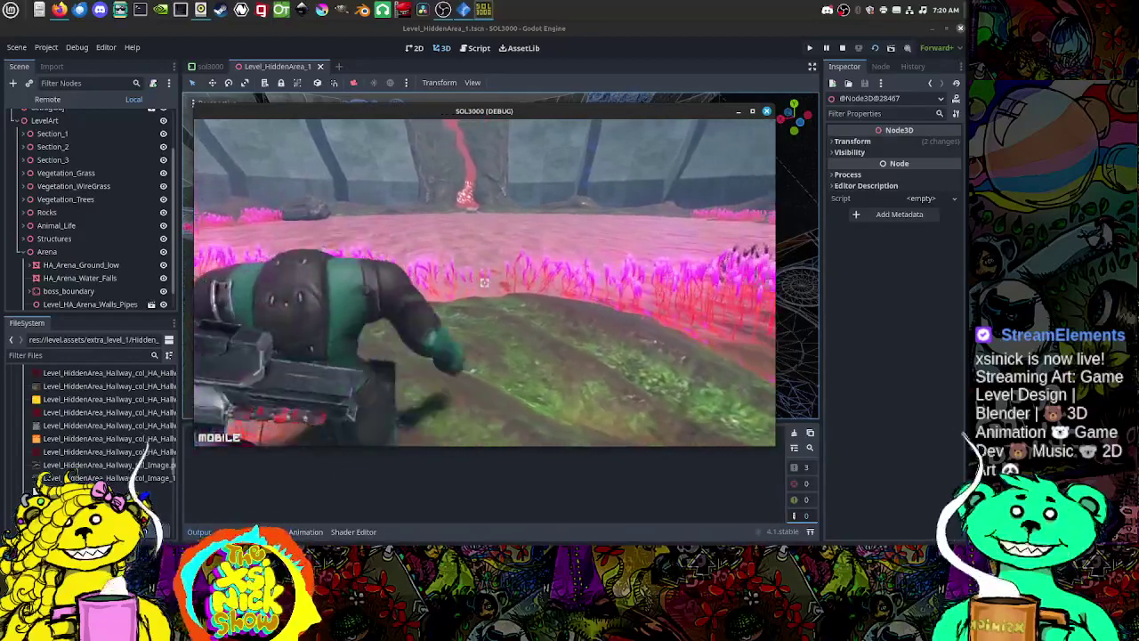
pyautogui.press('w')
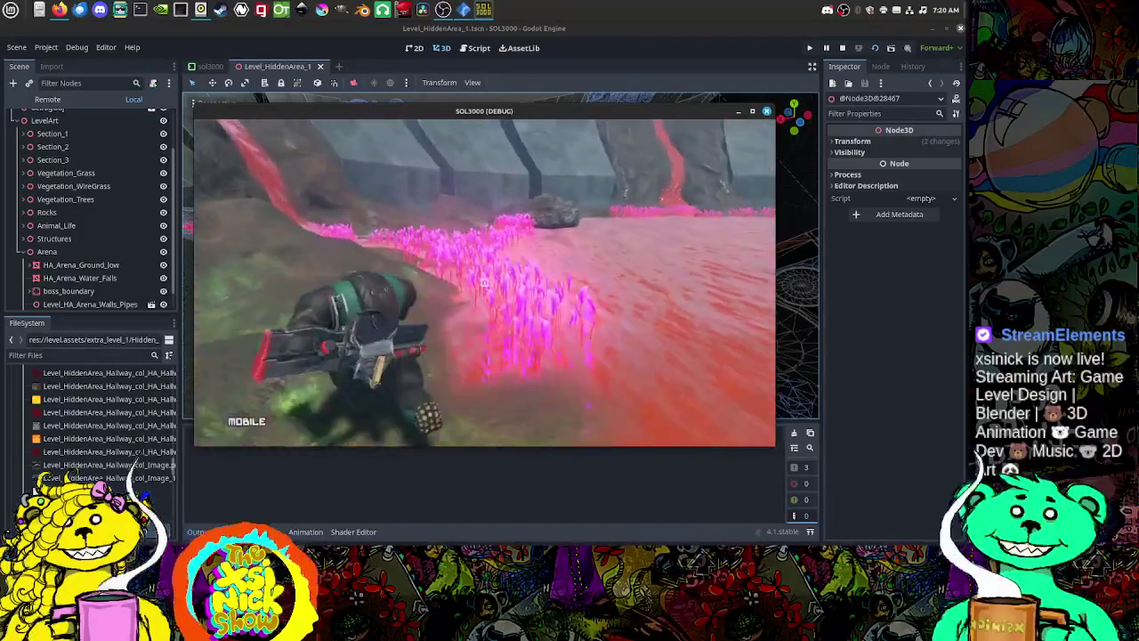
pyautogui.press('w')
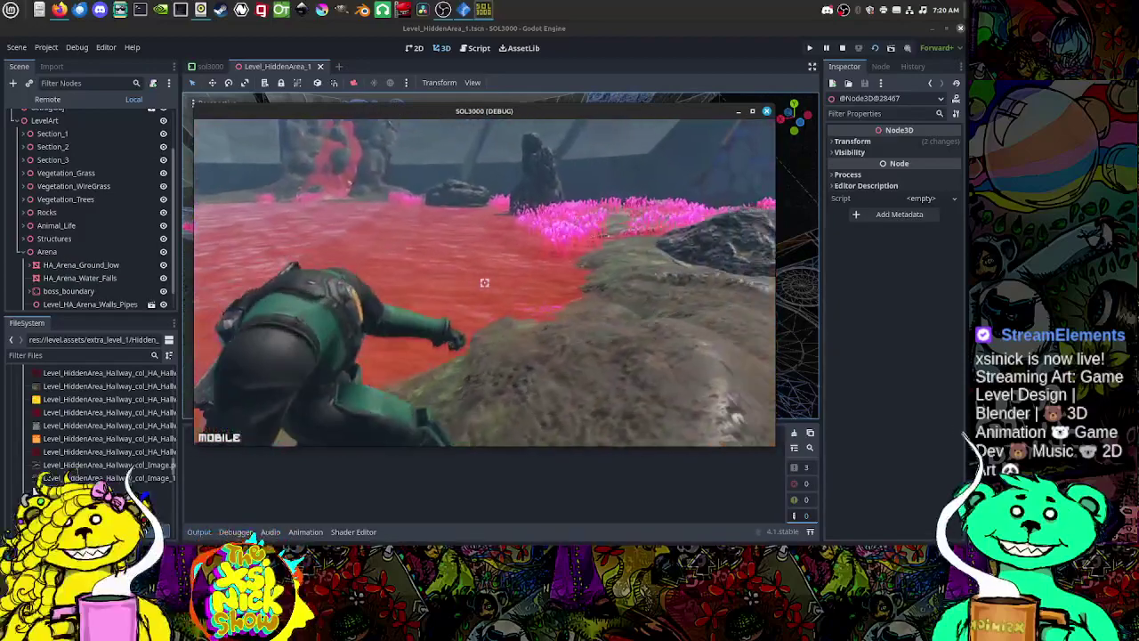
pyautogui.press('w')
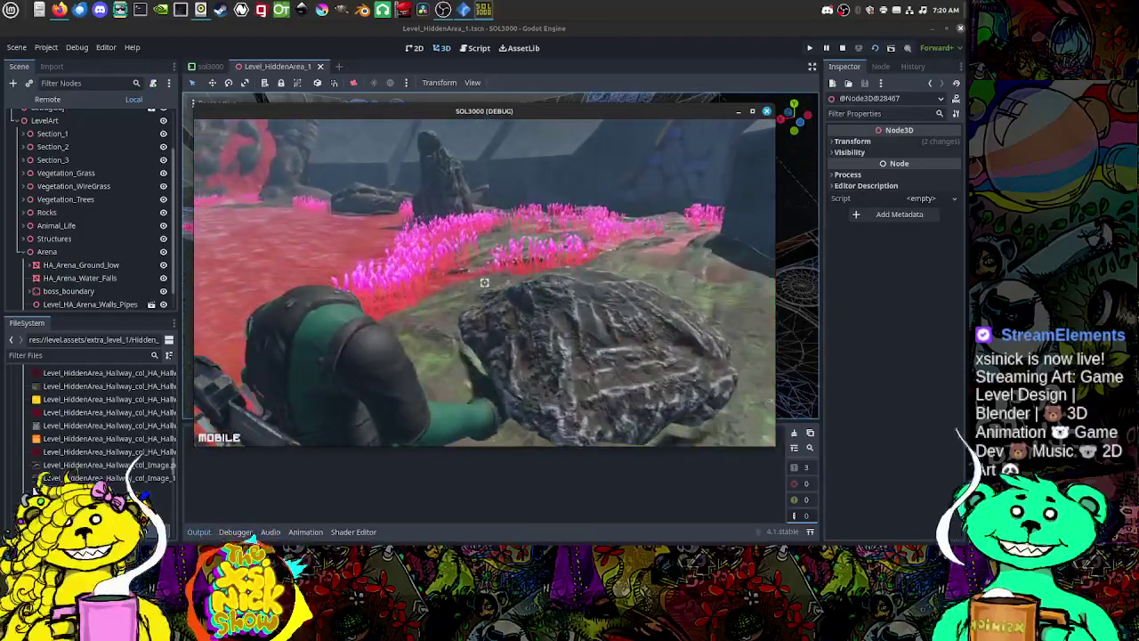
pyautogui.press('w')
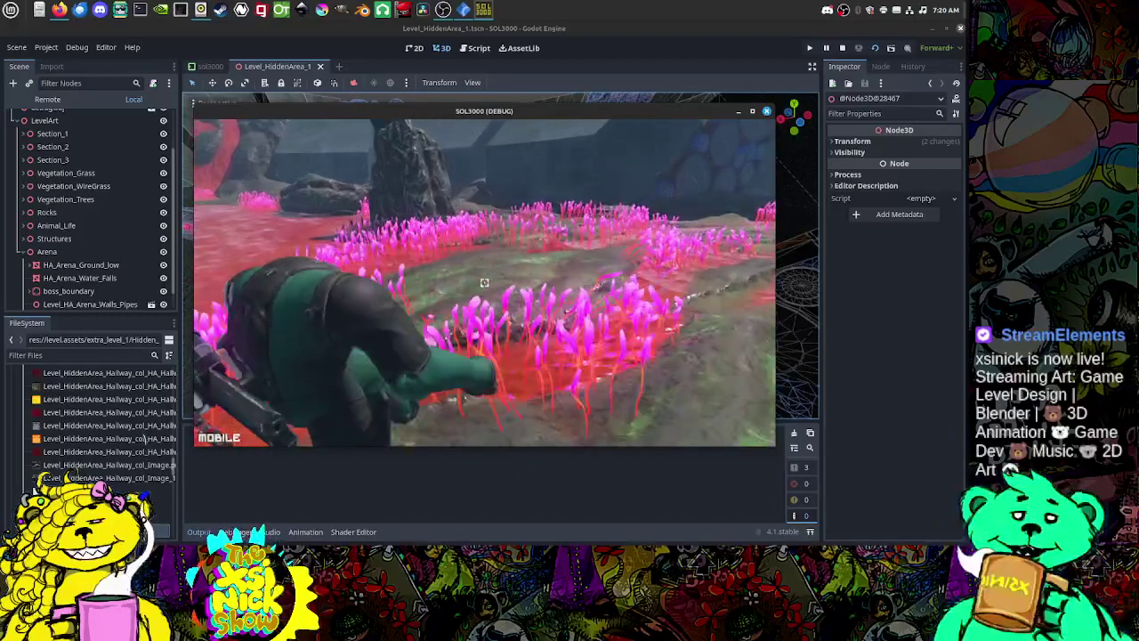
pyautogui.press('w')
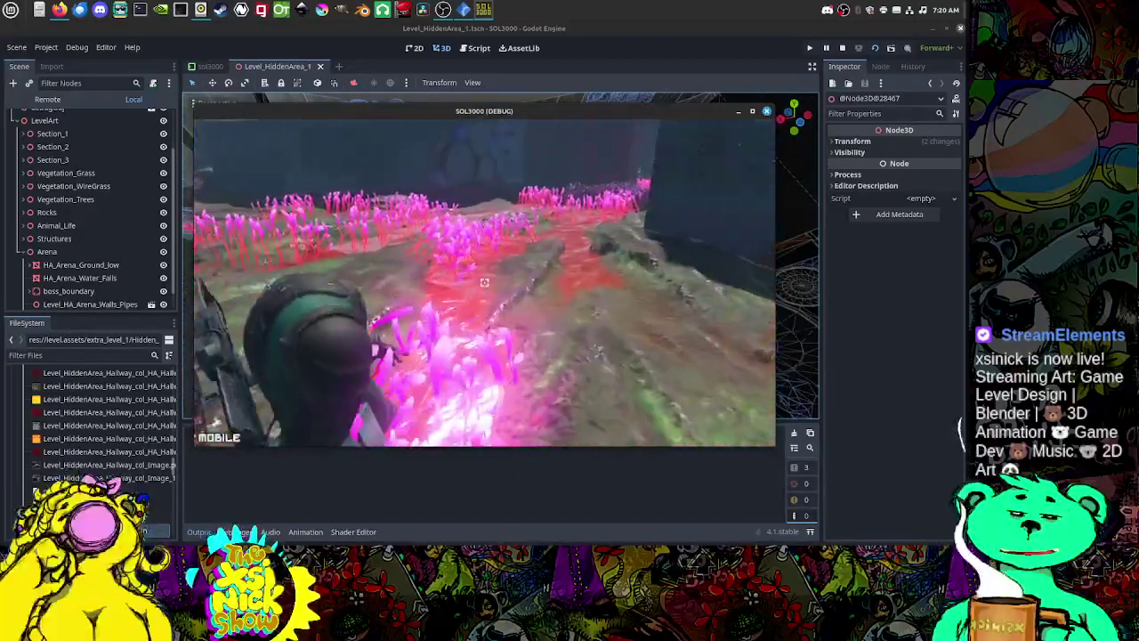
pyautogui.press('w')
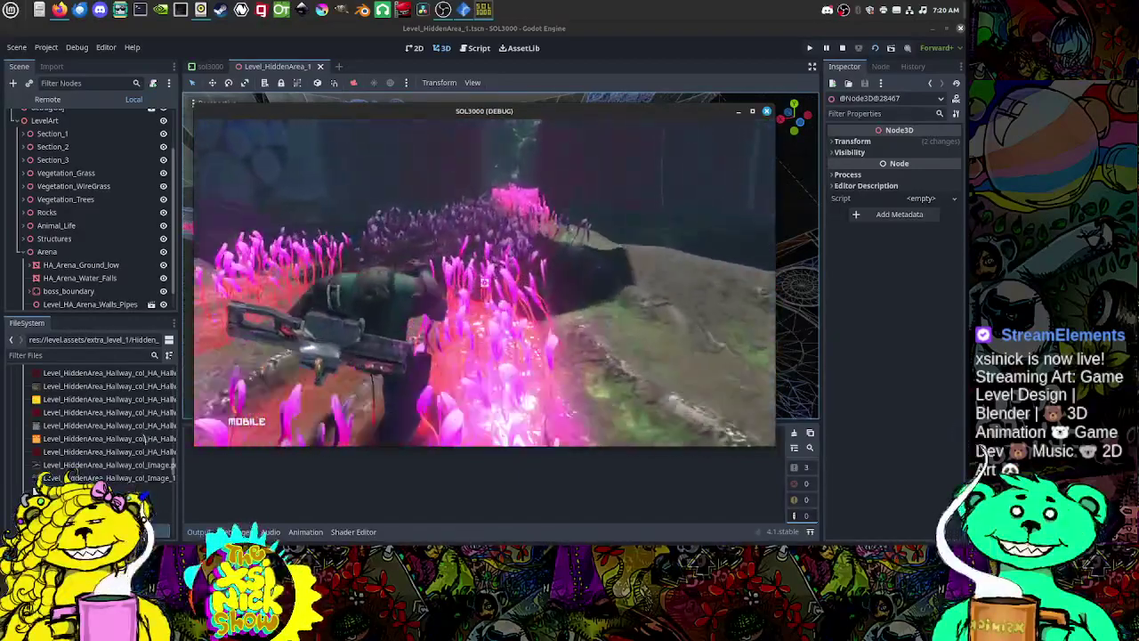
# Step: Examine the wire grass along the stream at the arena entrance from the character's view and end the playtest
pyautogui.press('w')
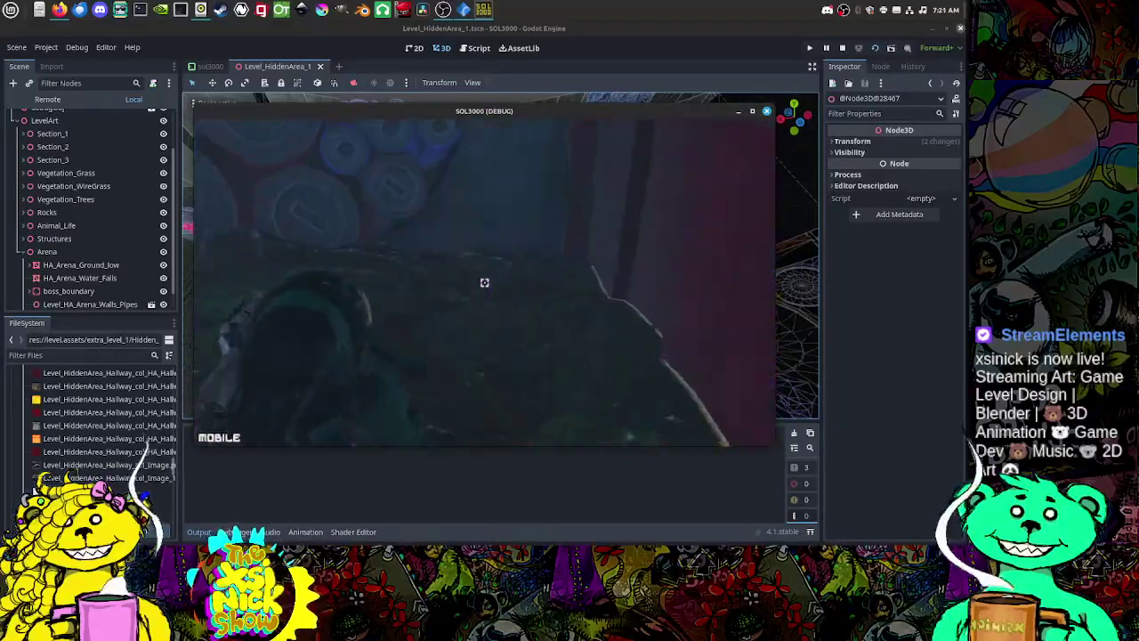
pyautogui.press('w')
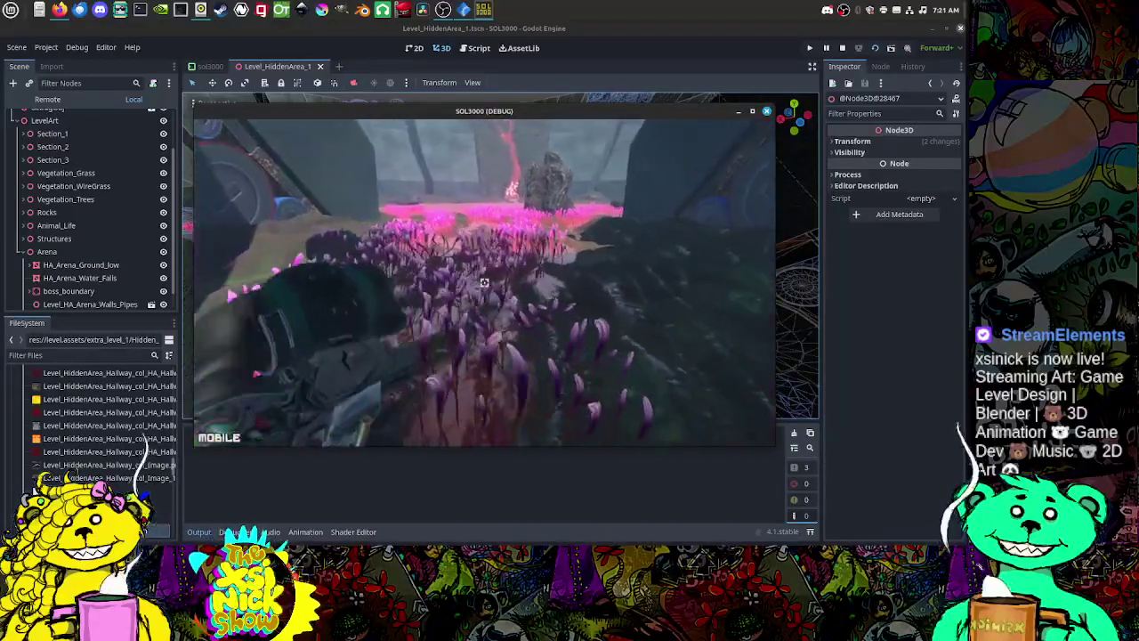
pyautogui.press('w')
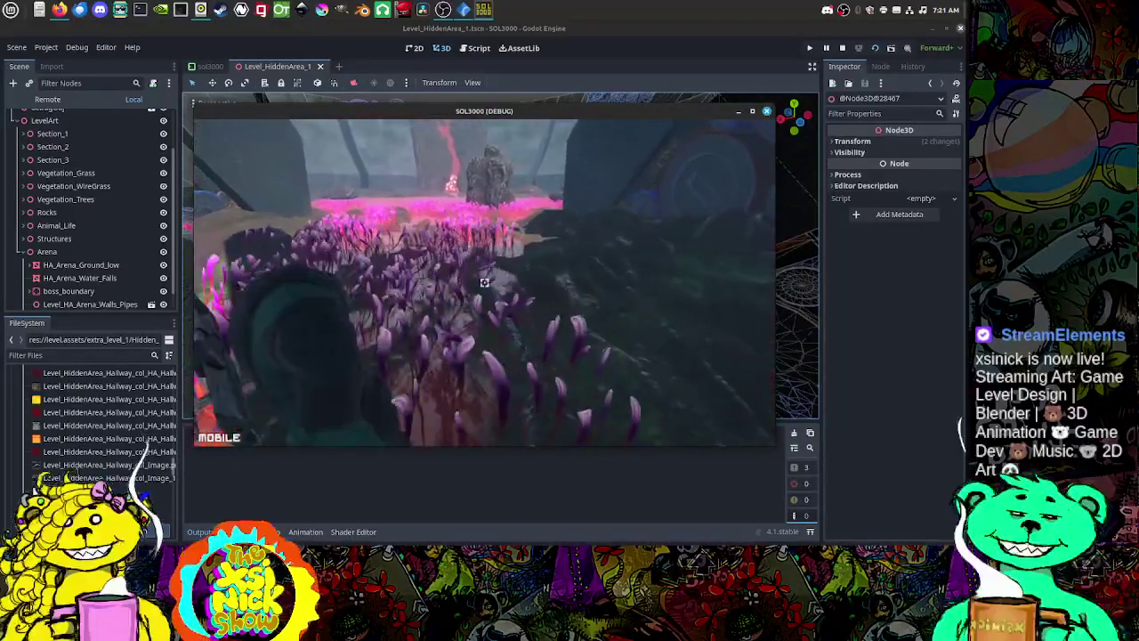
pyautogui.press('w')
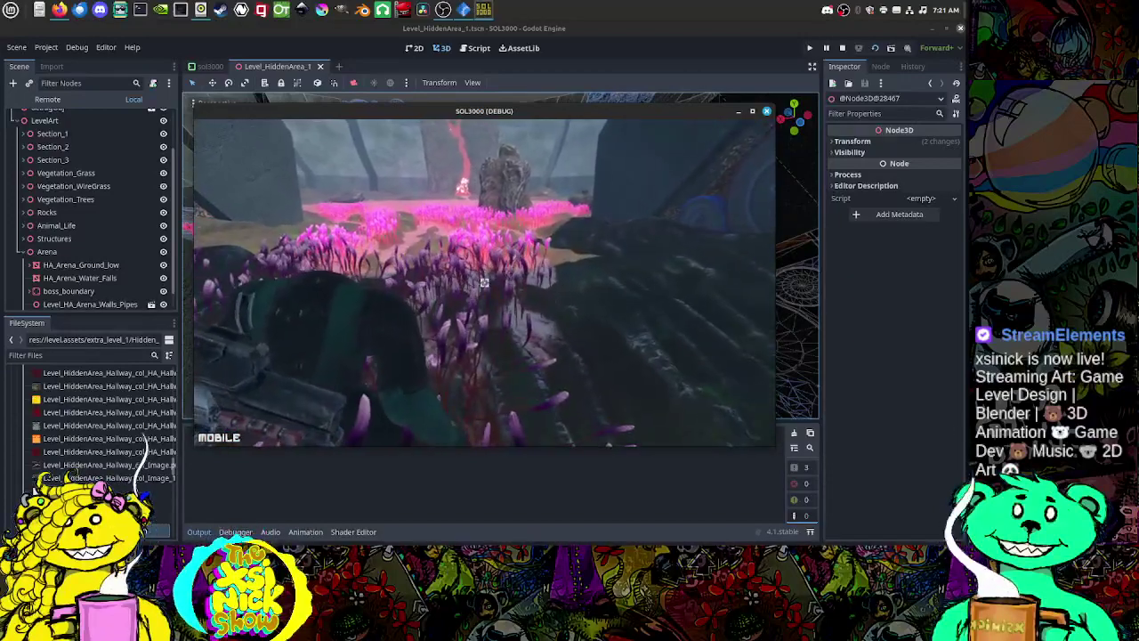
pyautogui.press('w')
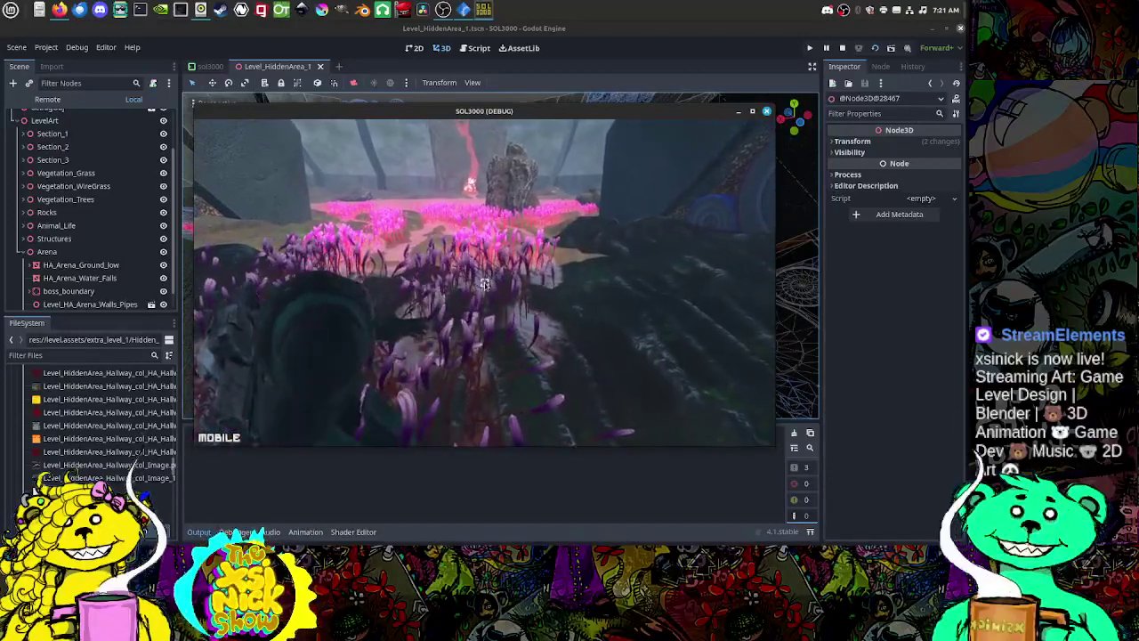
pyautogui.press('Escape')
pyautogui.moveTo(467, 252); pyautogui.dragTo(289, 246, button='middle')
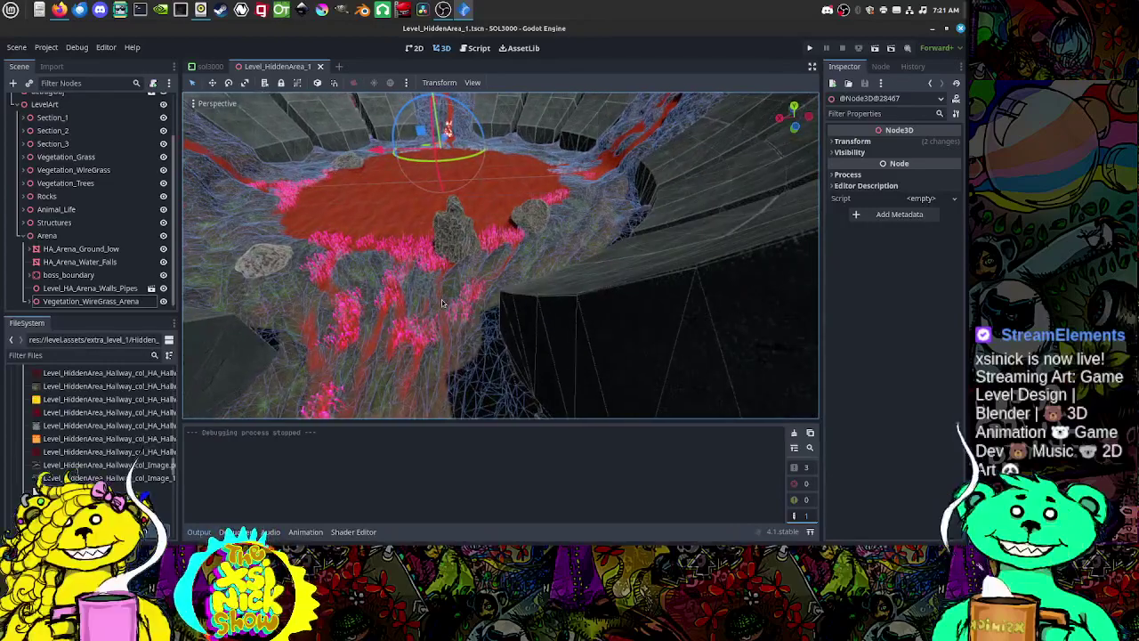
pyautogui.moveTo(441, 302); pyautogui.dragTo(508, 267, button='middle')
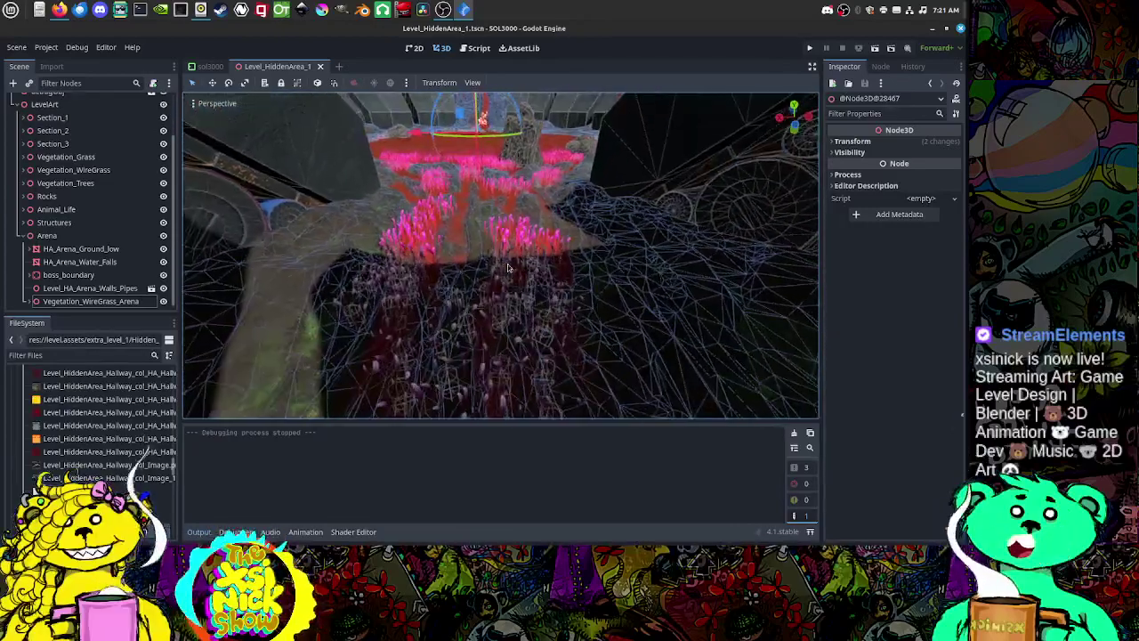
pyautogui.moveTo(392, 272); pyautogui.dragTo(432, 174, button='middle')
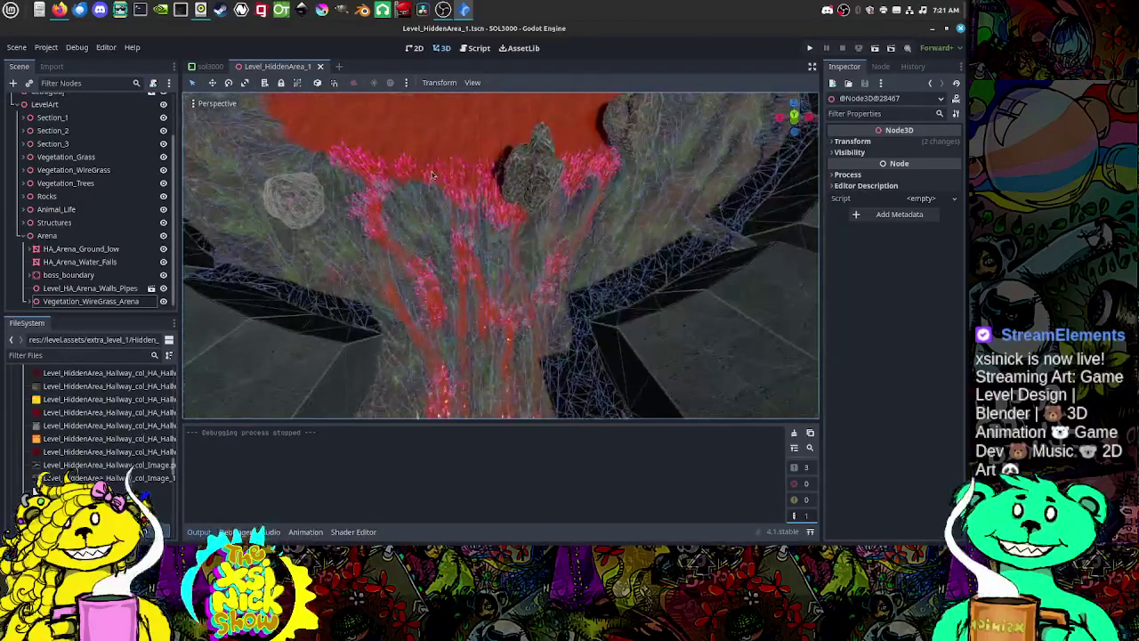
pyautogui.scroll(1, 444, 168)
pyautogui.click(444, 172)
pyautogui.scroll(5, 449, 178)
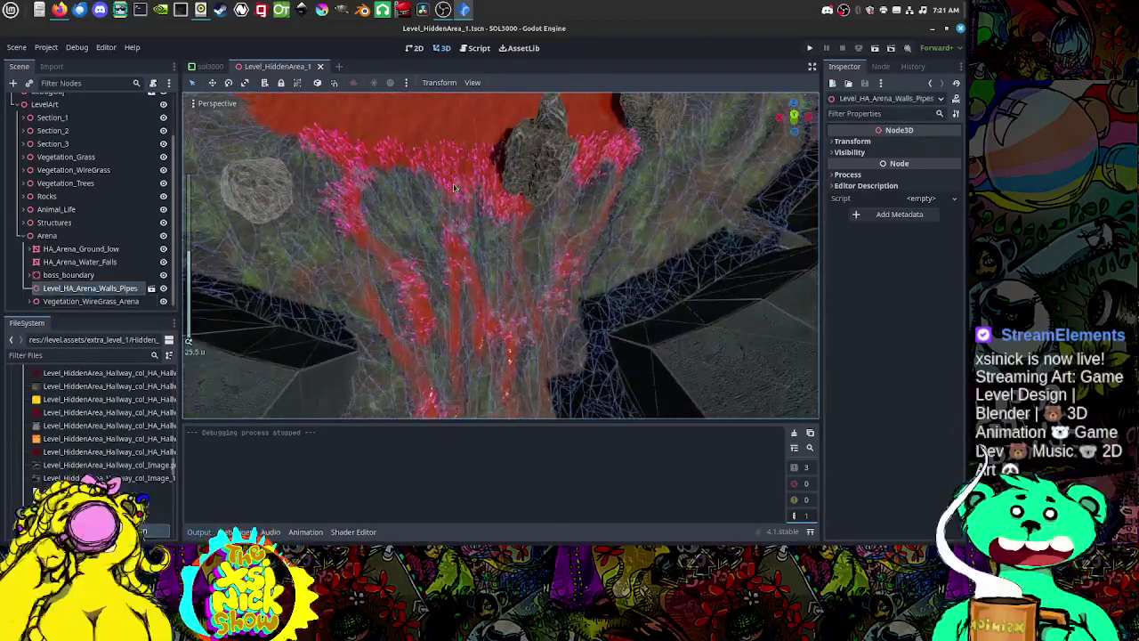
pyautogui.click(407, 179)
pyautogui.moveTo(522, 182); pyautogui.dragTo(518, 254, button='middle')
pyautogui.keyDown('shift'); pyautogui.click(487, 184); pyautogui.keyUp('shift')
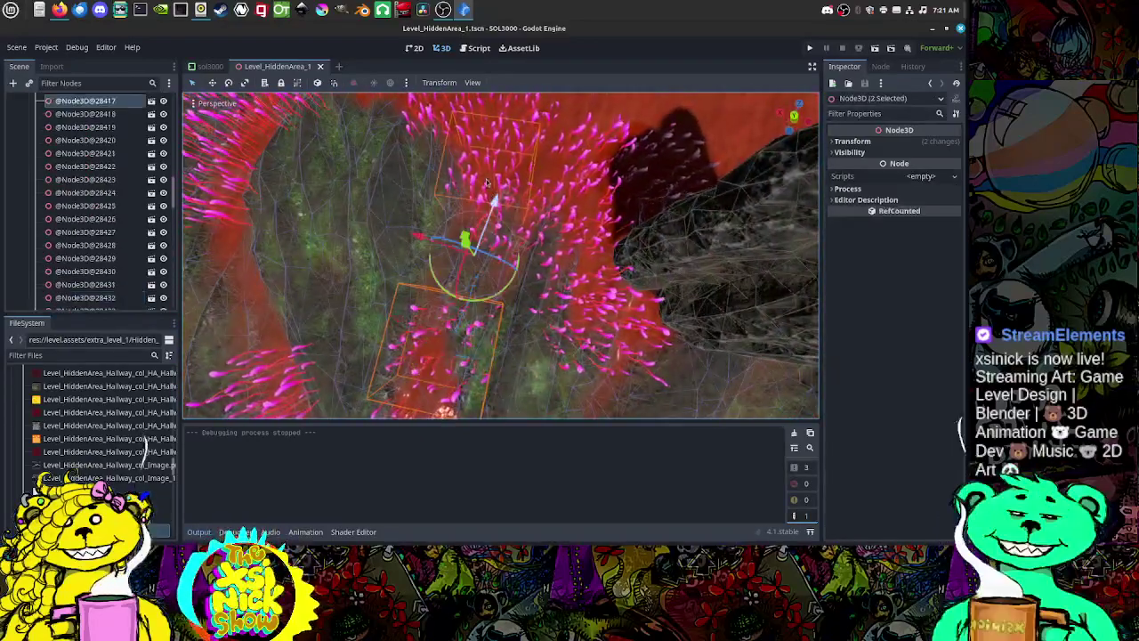
pyautogui.keyDown('shift'); pyautogui.click(512, 238); pyautogui.keyUp('shift')
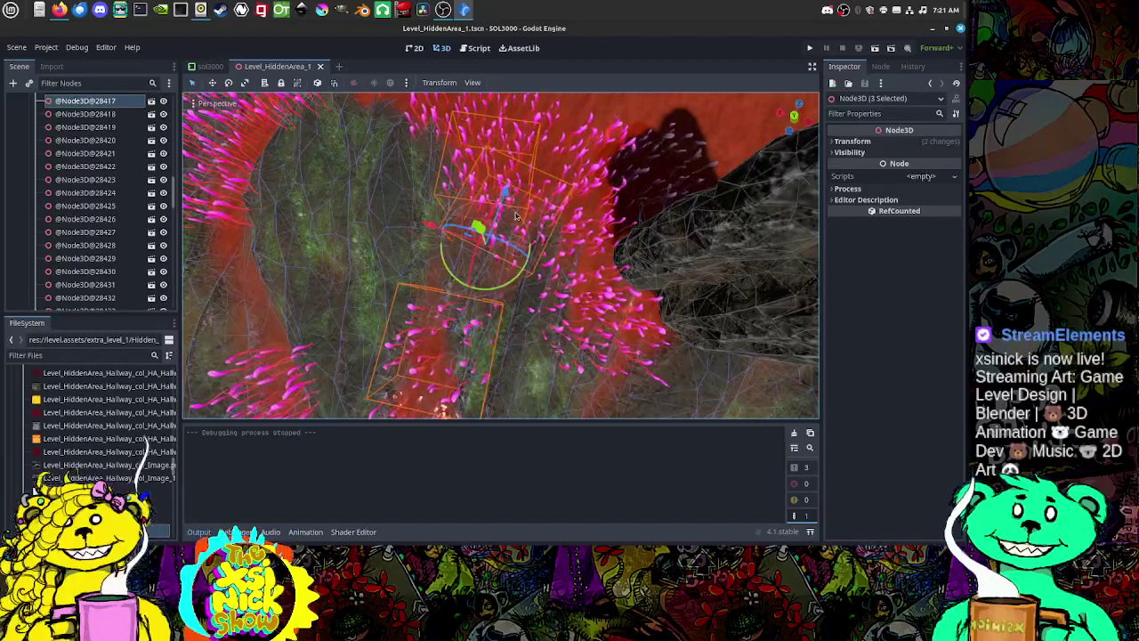
pyautogui.moveTo(514, 215); pyautogui.dragTo(502, 195, button='middle')
pyautogui.keyDown('shift'); pyautogui.click(485, 162); pyautogui.keyUp('shift')
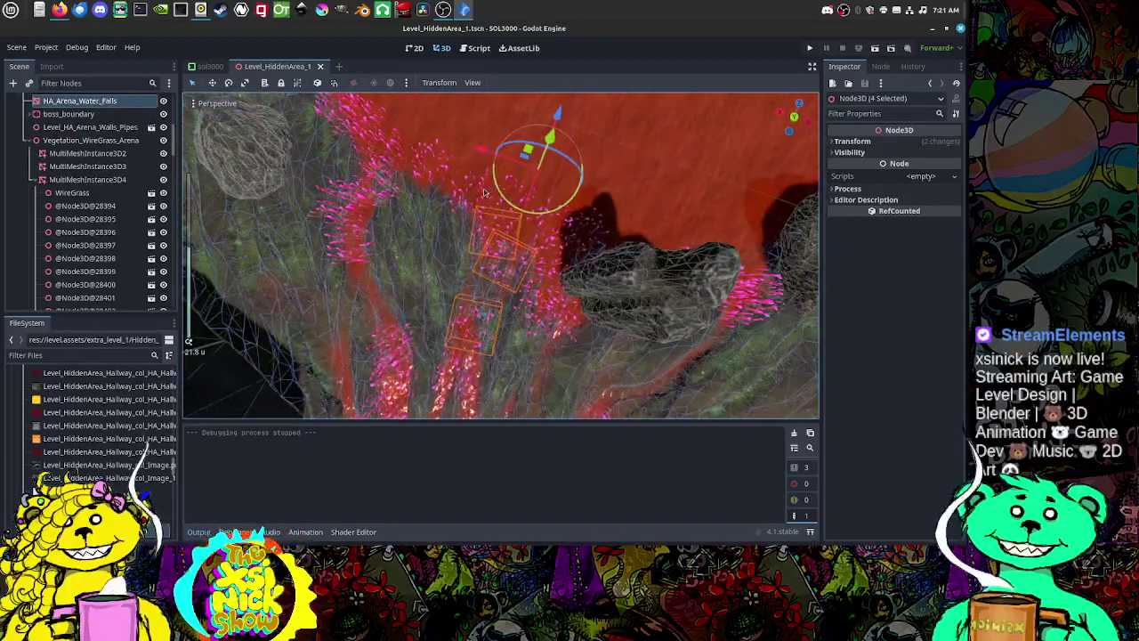
pyautogui.moveTo(589, 256); pyautogui.dragTo(488, 133, button='middle')
pyautogui.scroll(3, 471, 132)
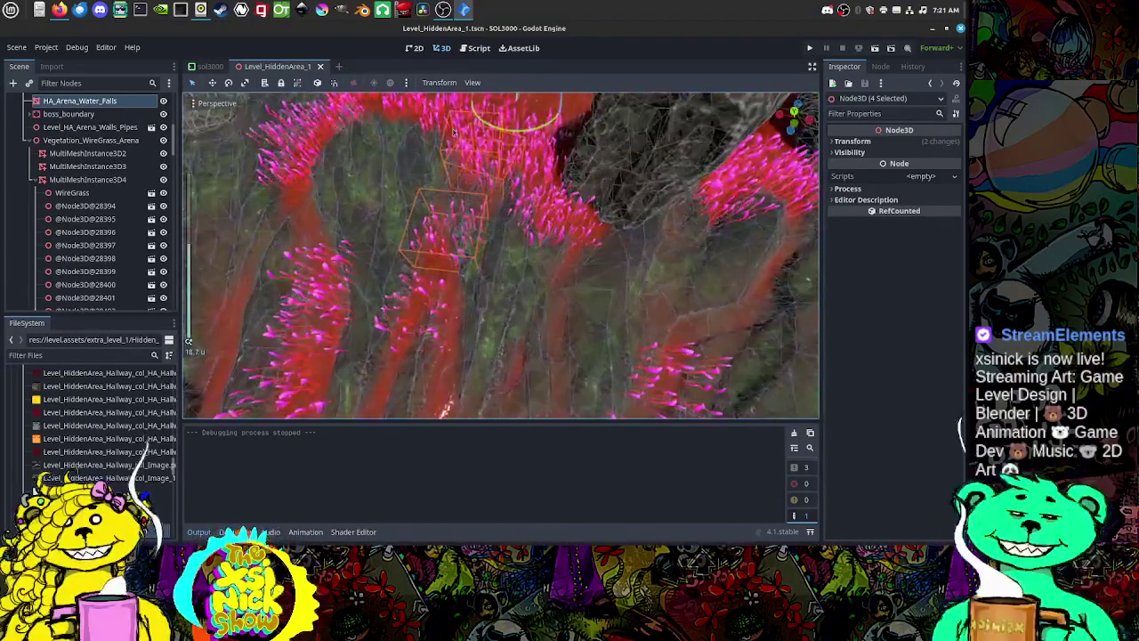
# Step: Delete two wire grass clumps one by one where the middle stream leaves the arena pool
pyautogui.click(438, 113)
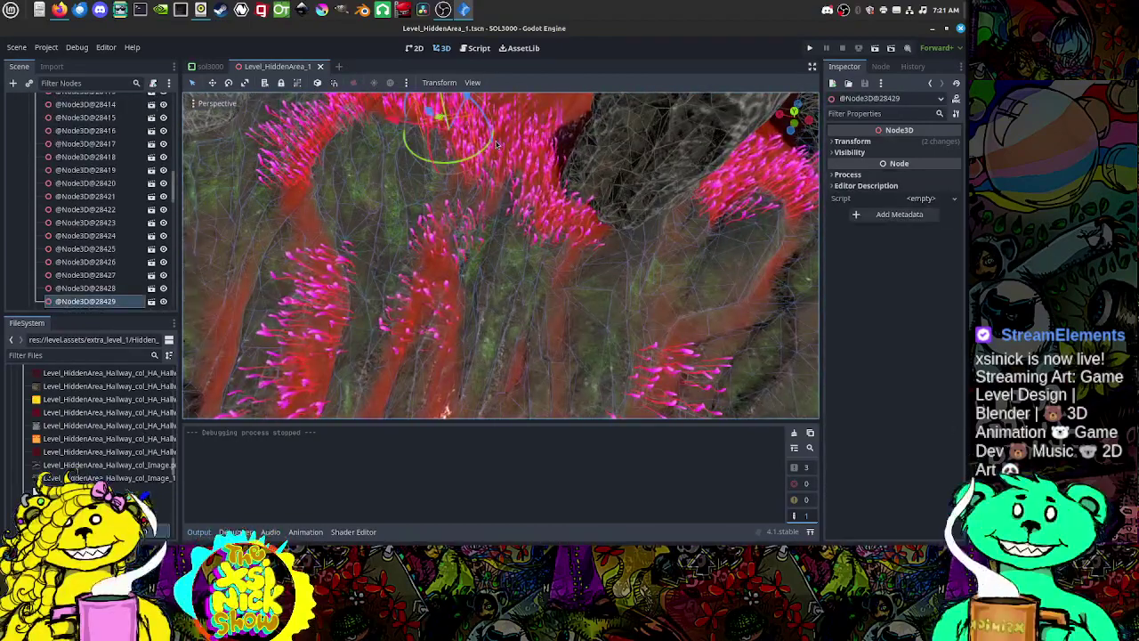
pyautogui.click(511, 282)
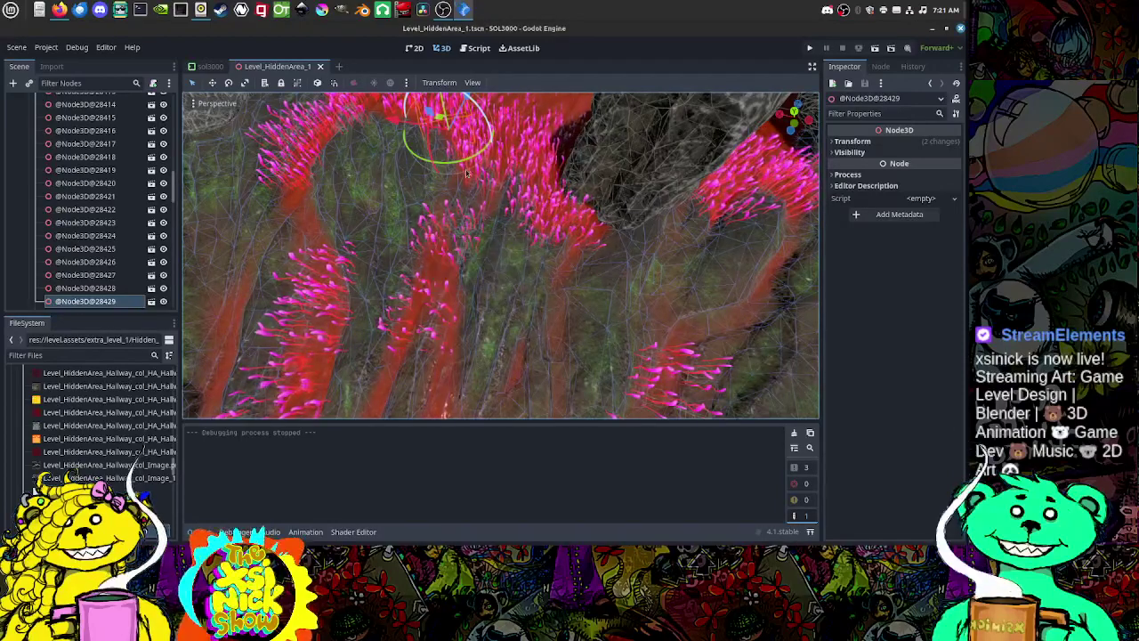
pyautogui.click(472, 159)
pyautogui.press('Delete')
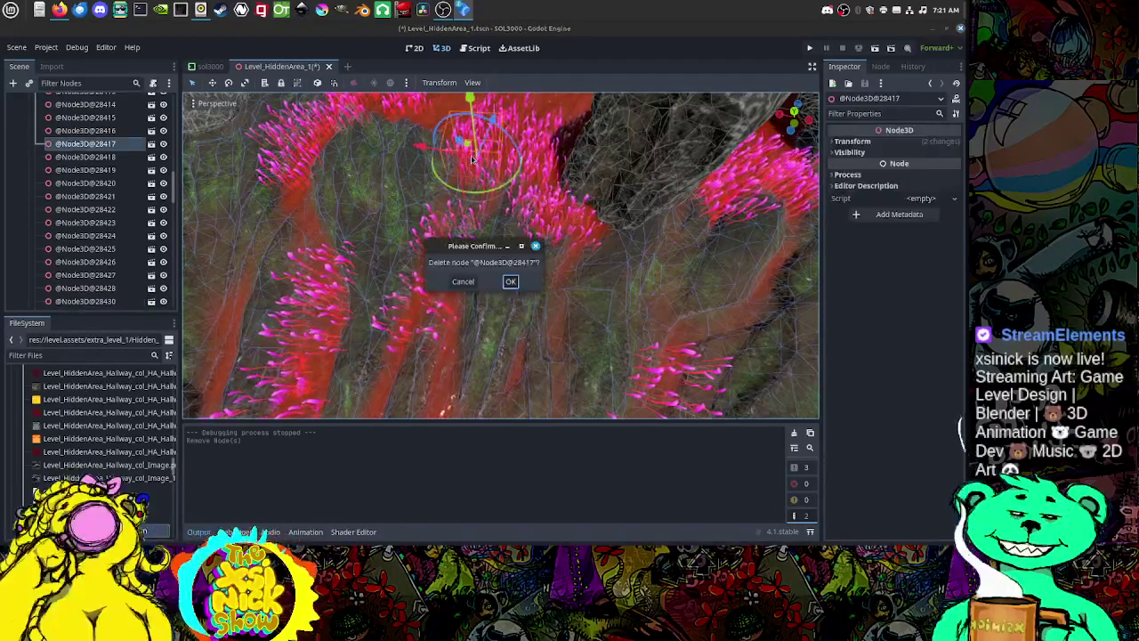
pyautogui.click(511, 281)
# Step: Delete one more wire grass clump standing in the red water near the tall rock at the pool's edge
pyautogui.moveTo(508, 267); pyautogui.dragTo(478, 145, button='middle')
pyautogui.click(476, 135)
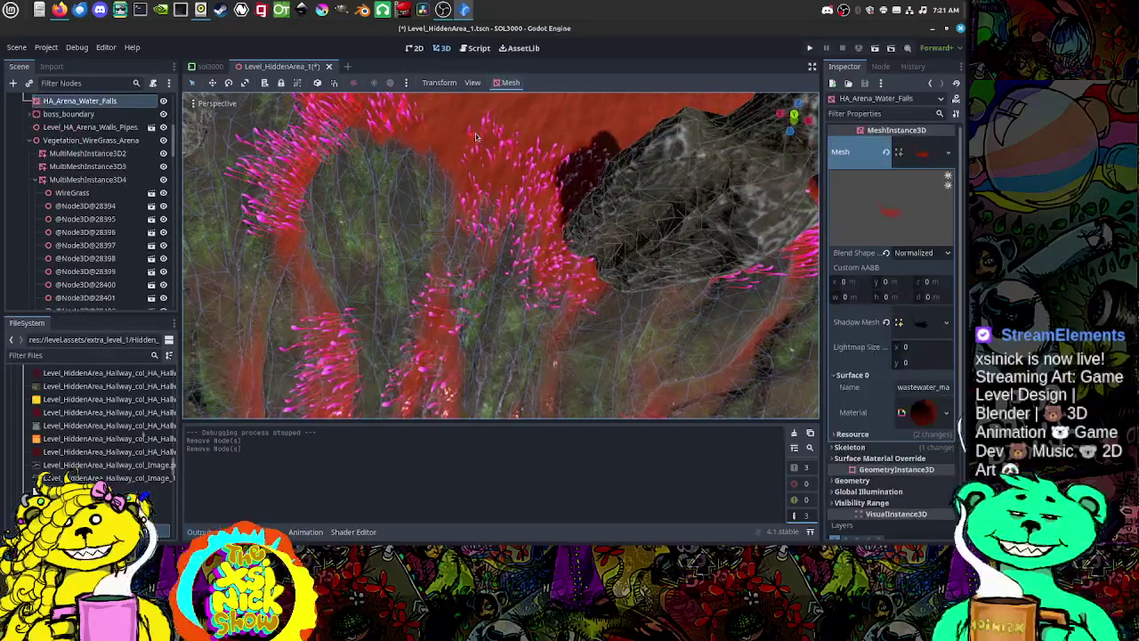
pyautogui.click(491, 160)
pyautogui.press('Delete')
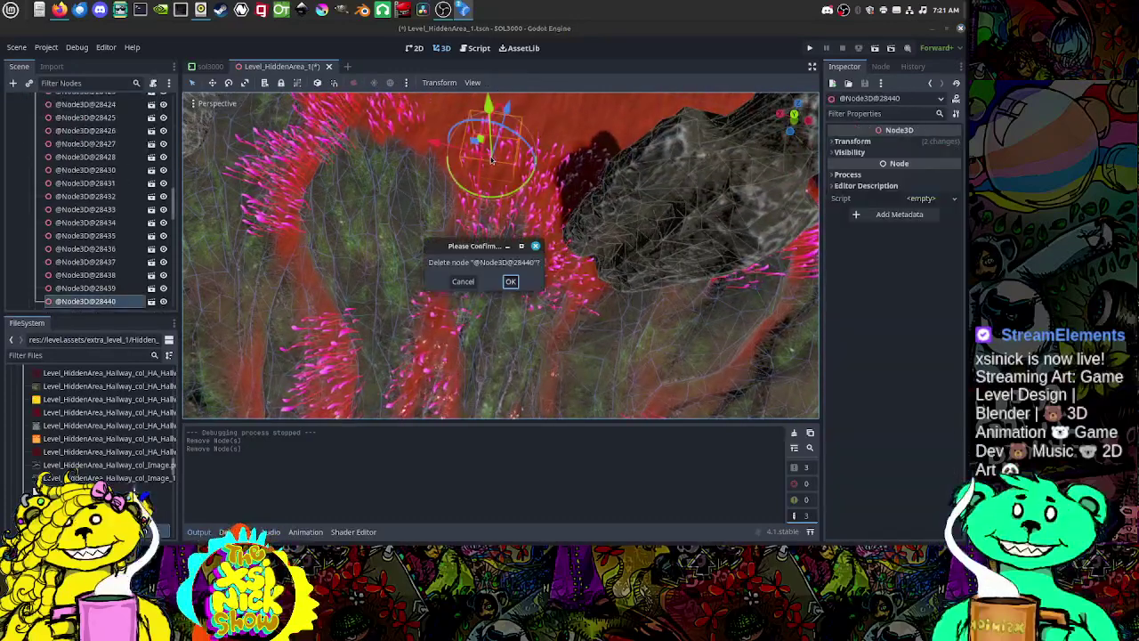
pyautogui.click(509, 279)
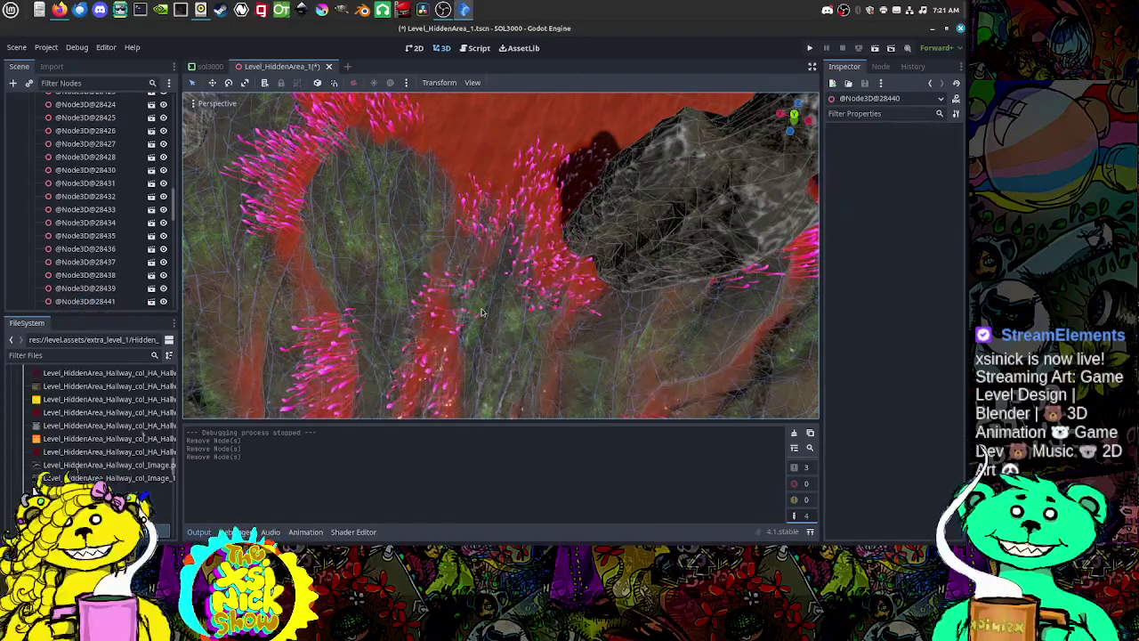
pyautogui.scroll(-5, 481, 312)
pyautogui.scroll(5, 409, 192)
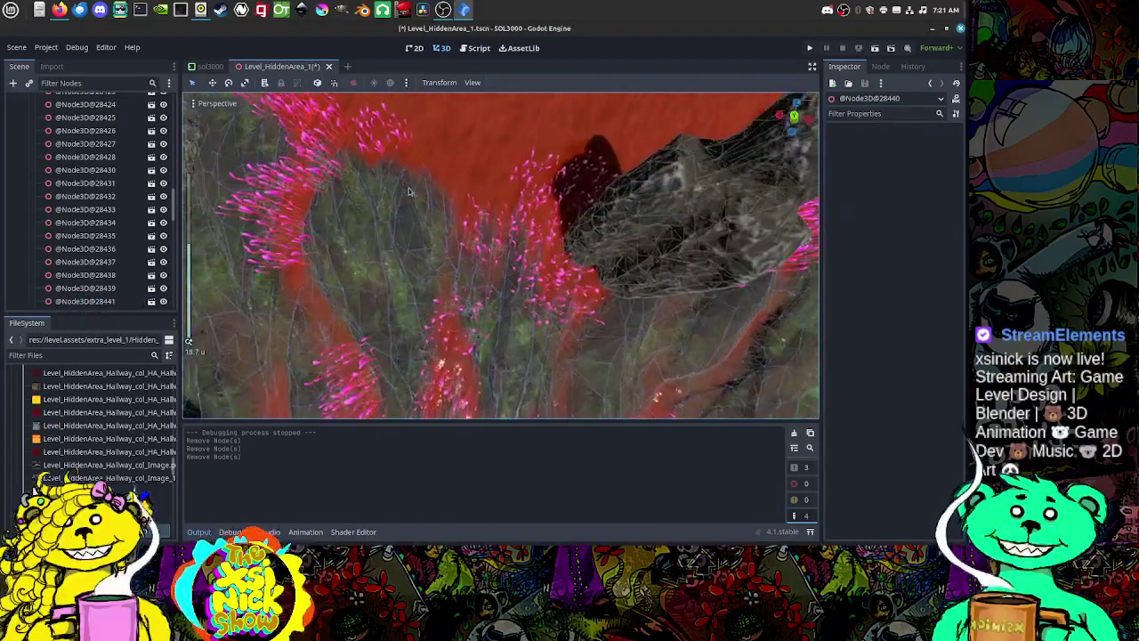
# Step: Delete one wire grass clump on the pool's shoreline where the stream beside the round rock leaves the water
pyautogui.moveTo(409, 191); pyautogui.dragTo(378, 139, button='middle')
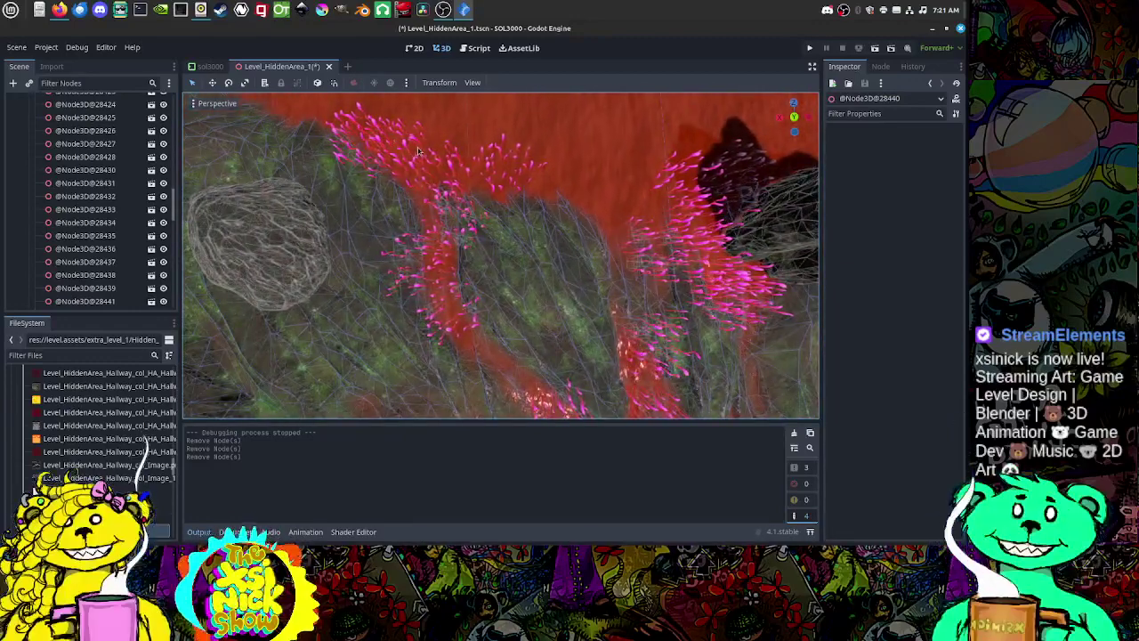
pyautogui.click(411, 156)
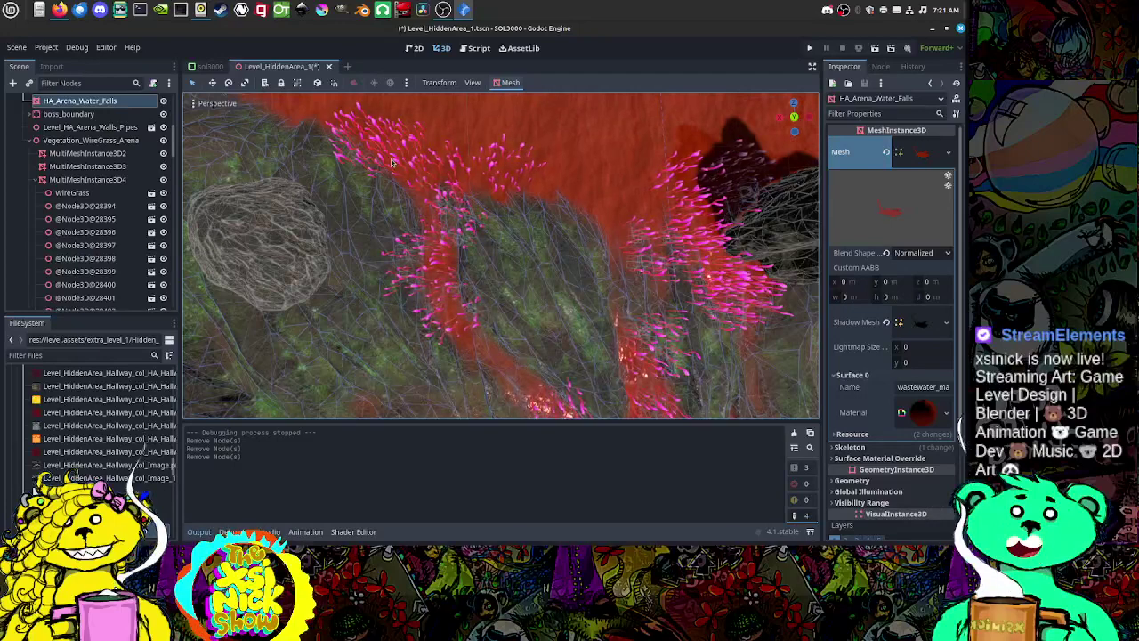
pyautogui.click(378, 168)
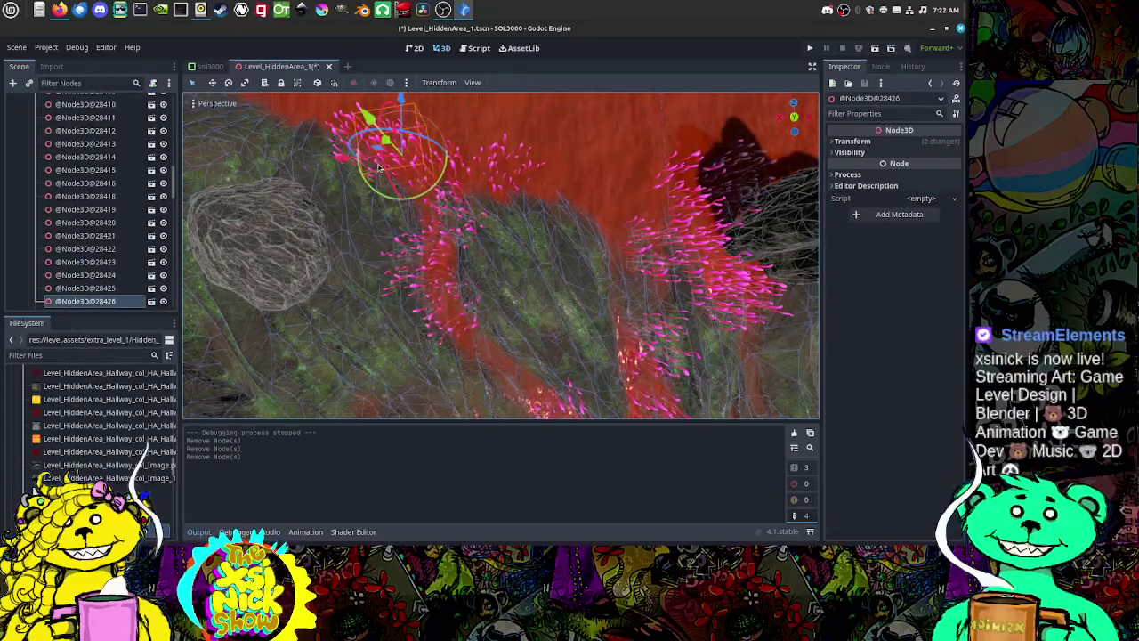
pyautogui.press('Delete')
pyautogui.click(511, 281)
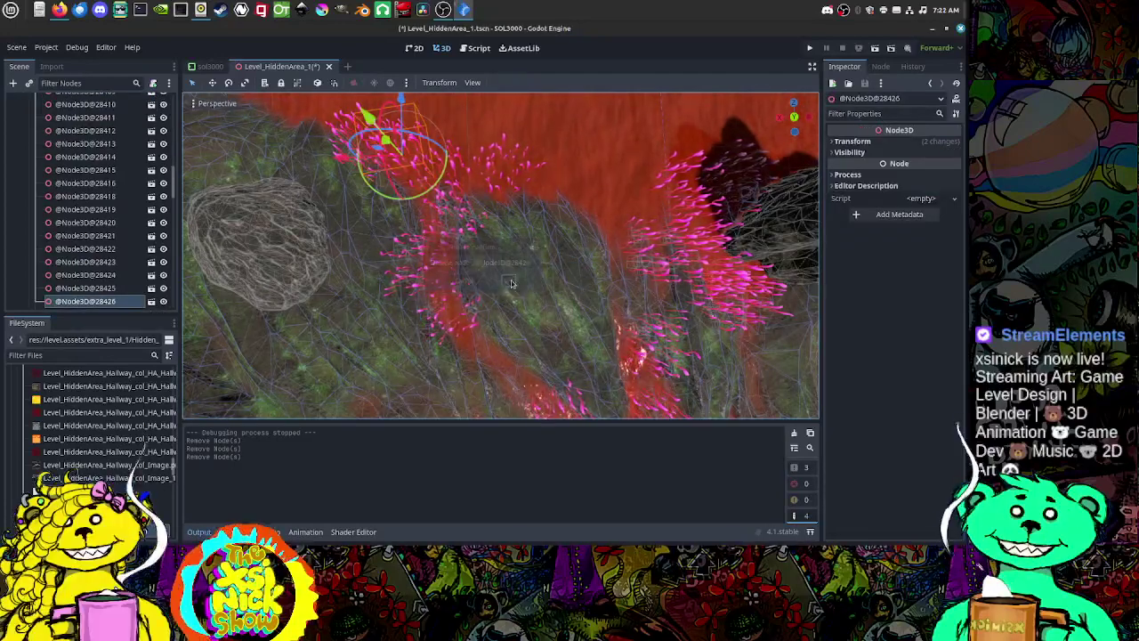
# Step: Examine the wire grass density along the streams from the arena entrance, looking toward the pool
pyautogui.moveTo(510, 281); pyautogui.dragTo(534, 233, button='middle')
pyautogui.scroll(3, 499, 208)
pyautogui.scroll(2, 539, 213)
pyautogui.scroll(-4, 540, 216)
pyautogui.scroll(-4, 535, 233)
pyautogui.scroll(2, 534, 230)
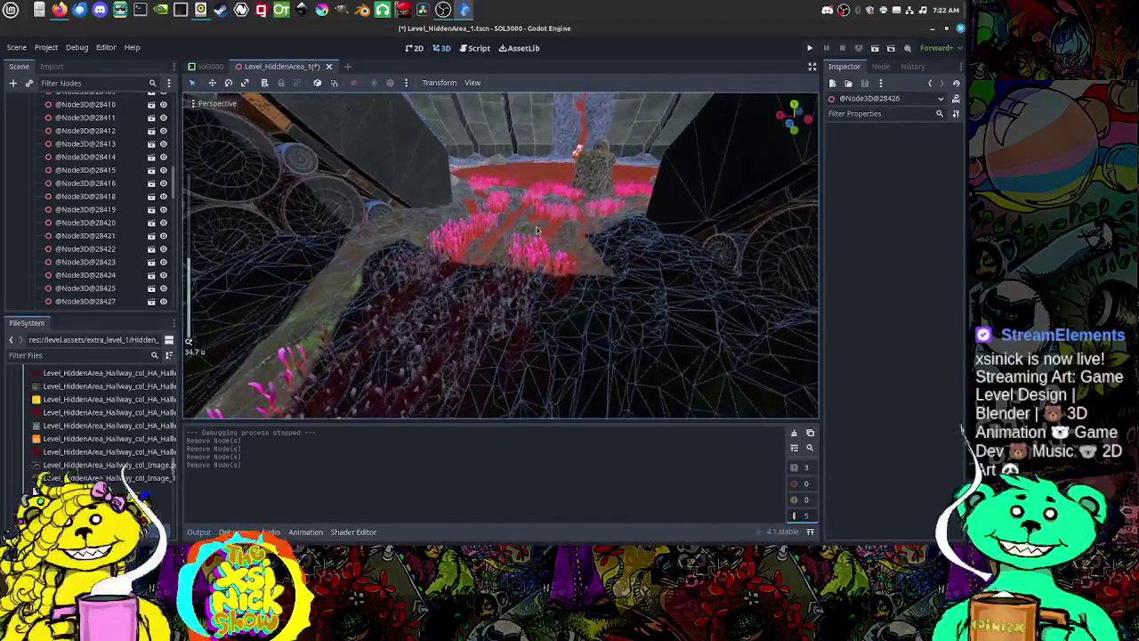
pyautogui.scroll(2, 531, 241)
pyautogui.scroll(-2, 532, 242)
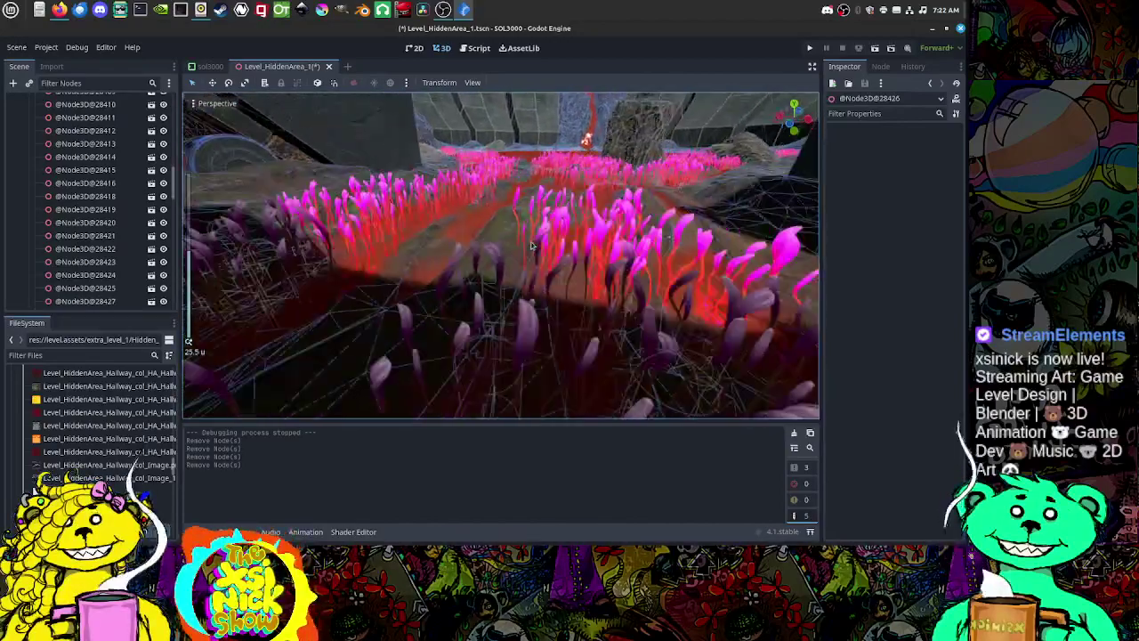
pyautogui.scroll(2, 531, 242)
pyautogui.scroll(-2, 531, 242)
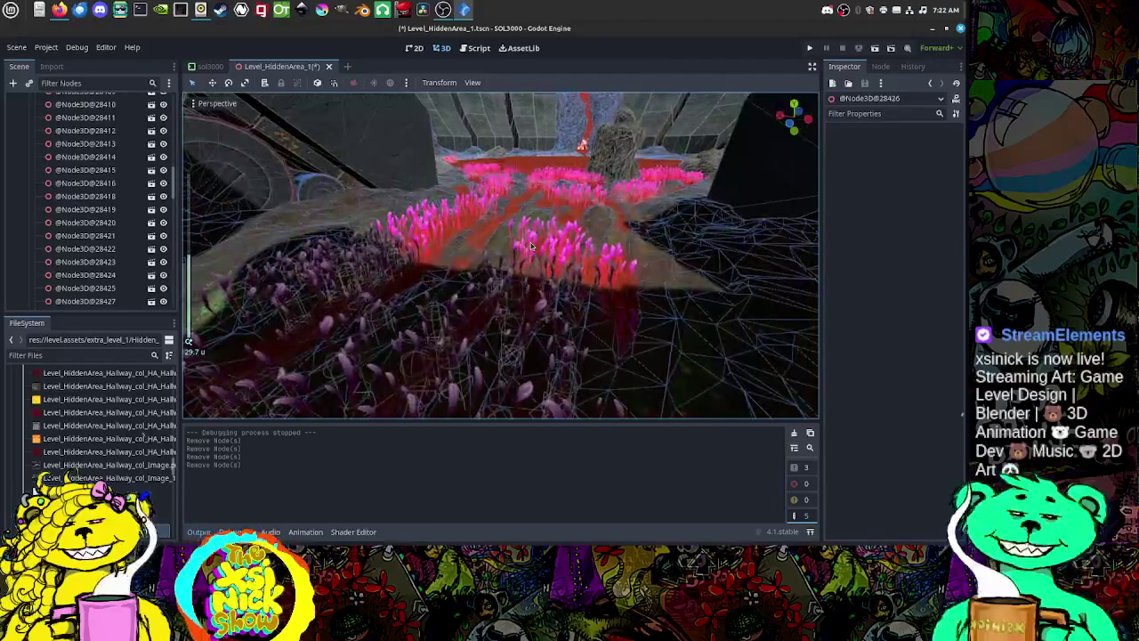
pyautogui.scroll(5, 526, 241)
pyautogui.scroll(-5, 522, 237)
pyautogui.scroll(6, 569, 179)
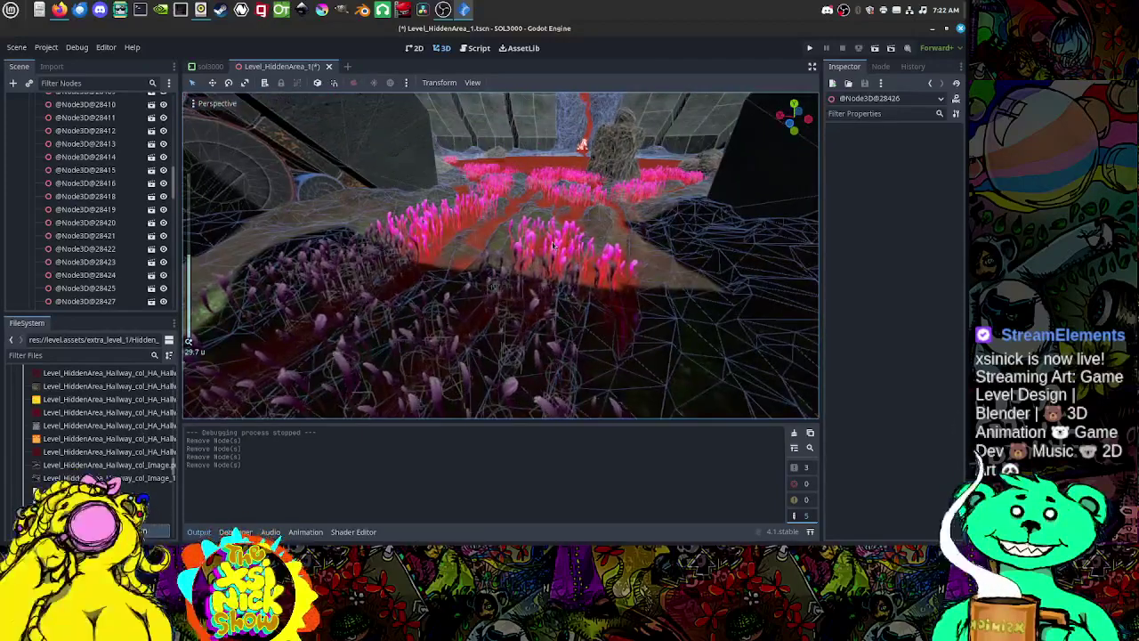
pyautogui.scroll(-4, 565, 235)
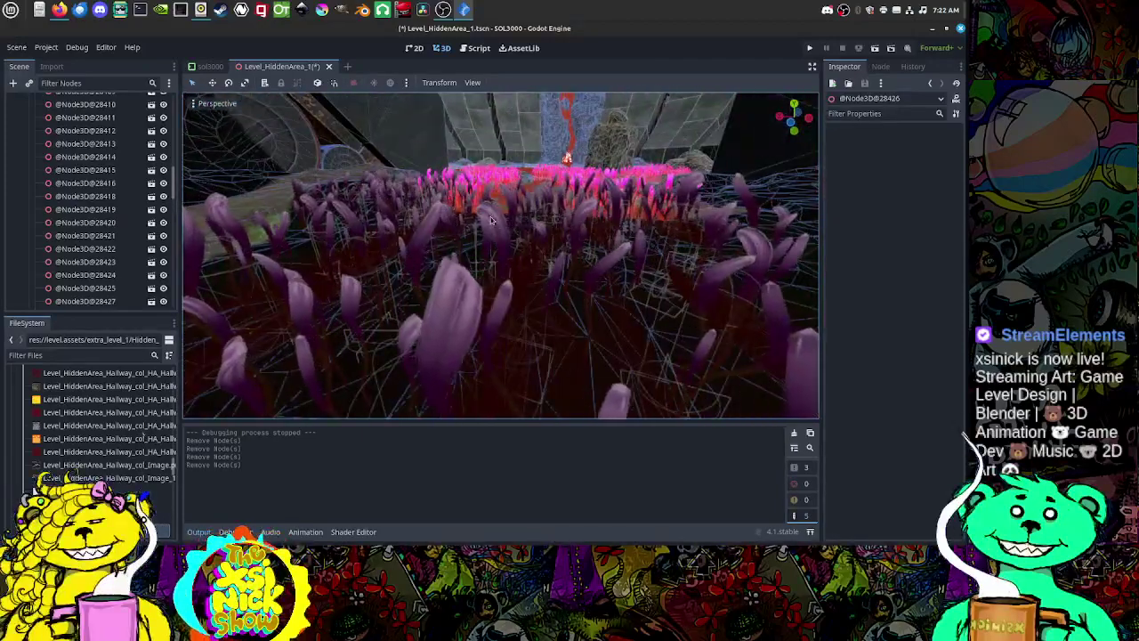
# Step: Delete one wire grass clump from the crowded, shadowed stretch of stream at the arena entrance
pyautogui.click(542, 240)
pyautogui.scroll(-3, 525, 245)
pyautogui.moveTo(519, 244); pyautogui.dragTo(557, 259, button='middle')
pyautogui.moveTo(612, 254); pyautogui.dragTo(534, 292, button='middle')
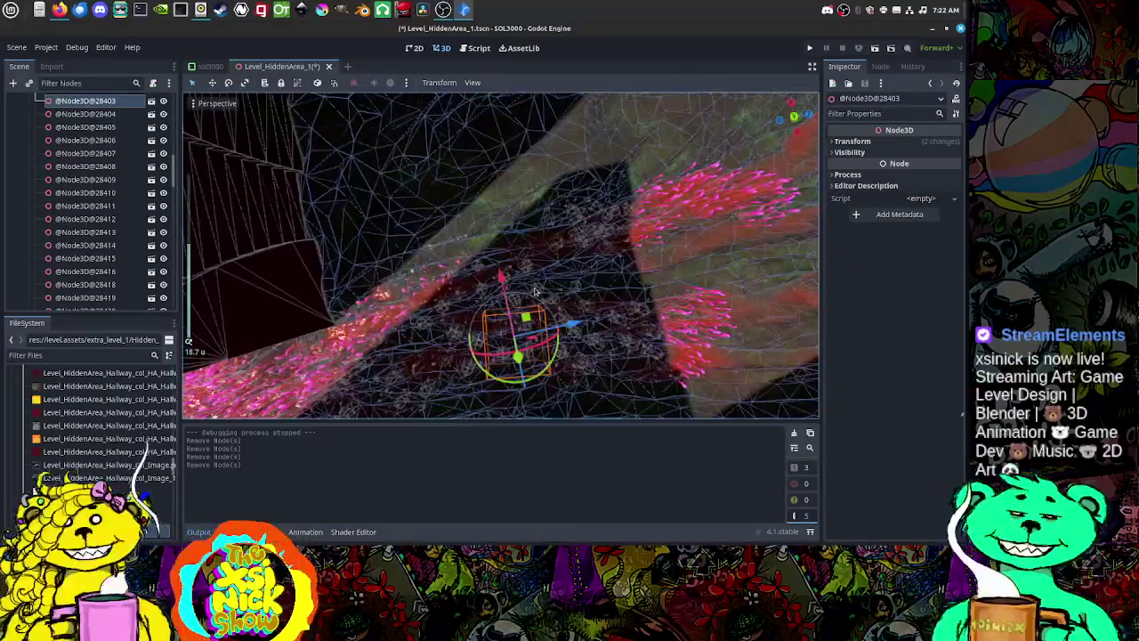
pyautogui.click(533, 292)
pyautogui.click(534, 292)
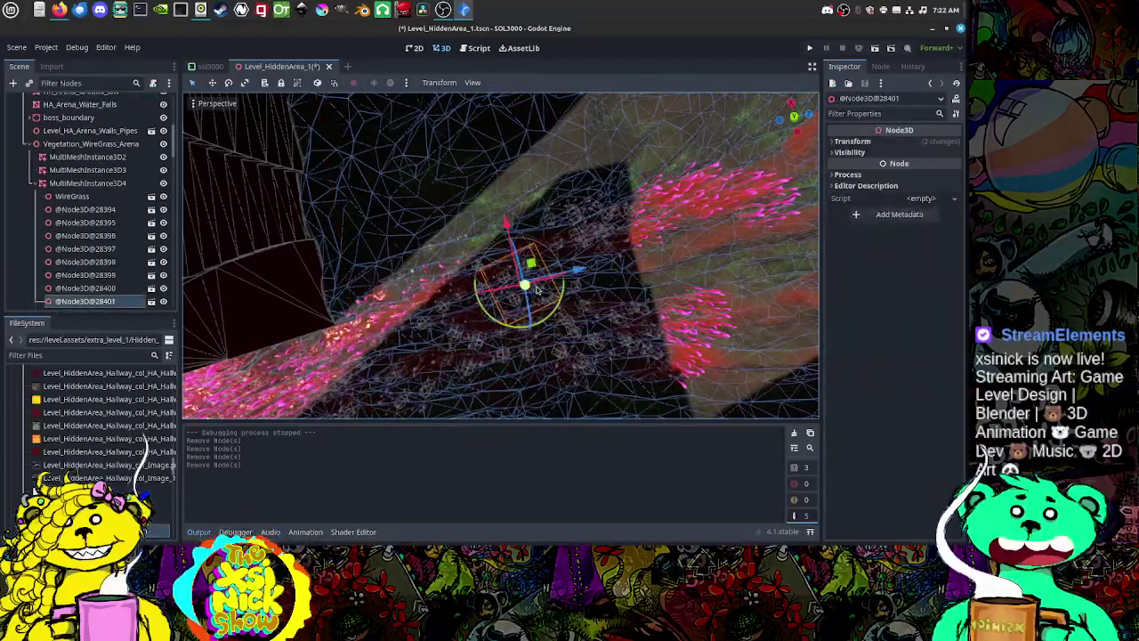
pyautogui.press('Delete')
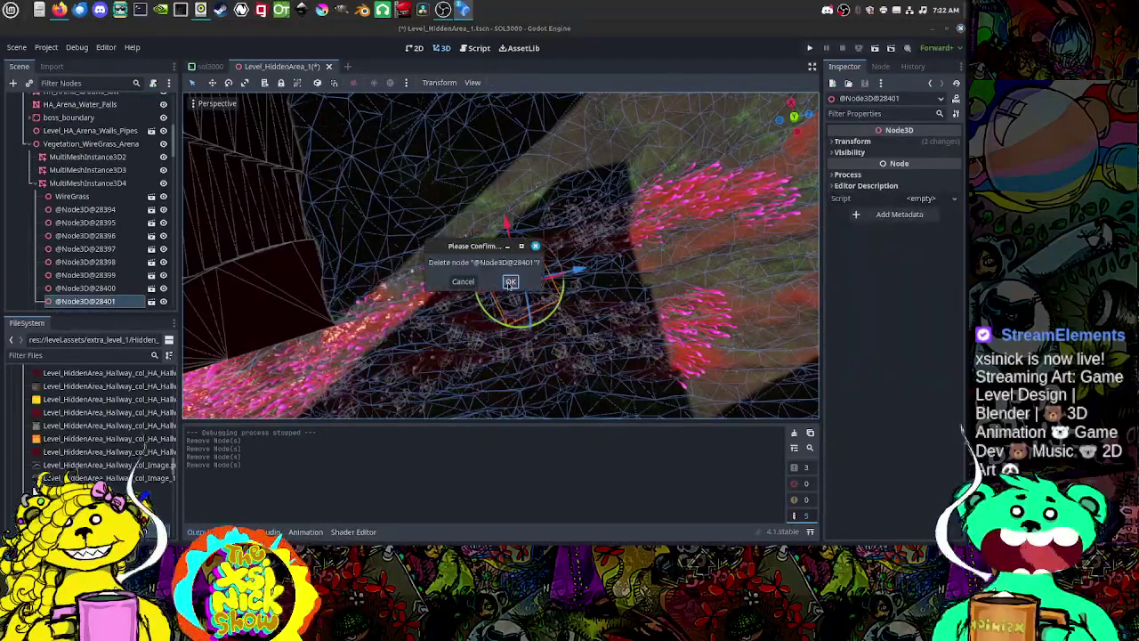
pyautogui.click(510, 282)
# Step: Delete two more wire grass clumps one by one from the shadowed stretch of stream at the arena entrance
pyautogui.moveTo(546, 306); pyautogui.dragTo(543, 277, button='middle')
pyautogui.click(460, 285)
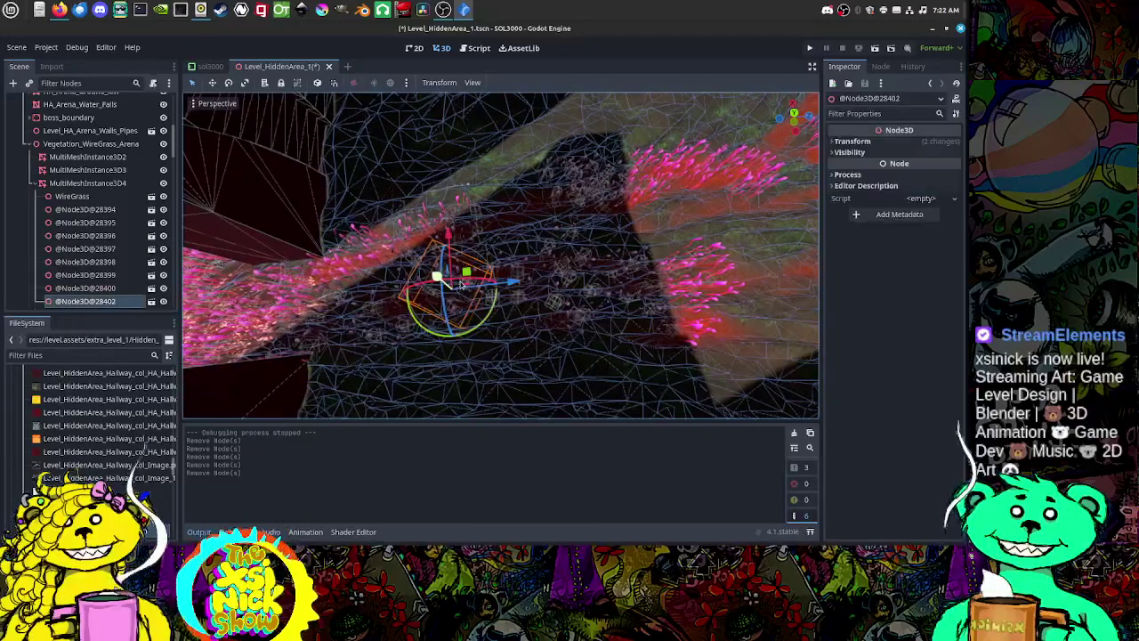
pyautogui.press('Delete')
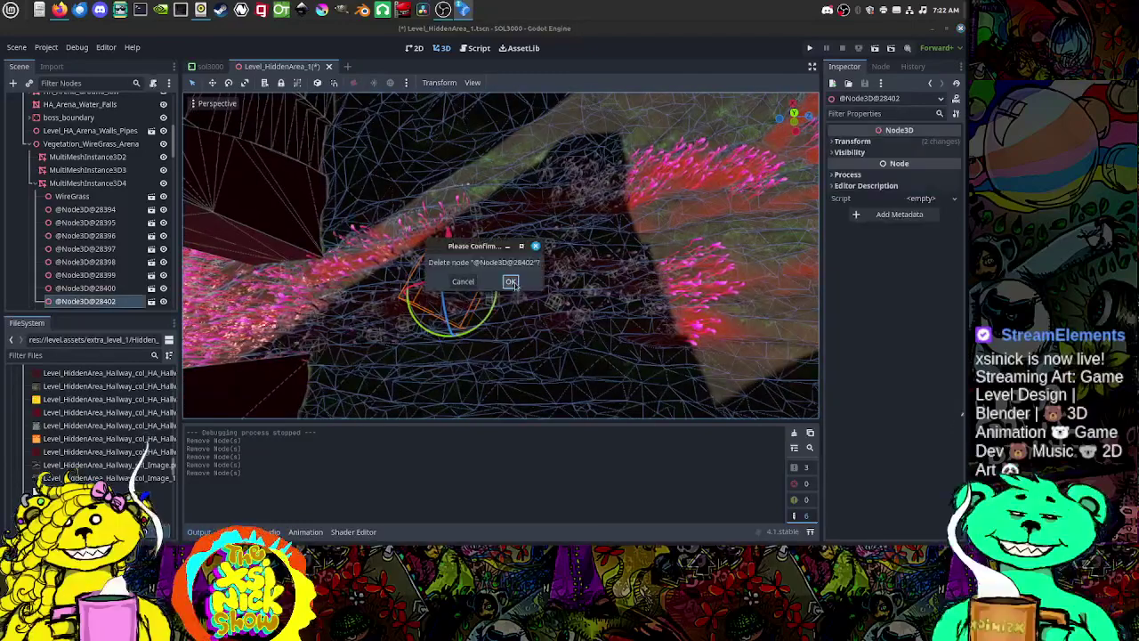
pyautogui.press('Delete')
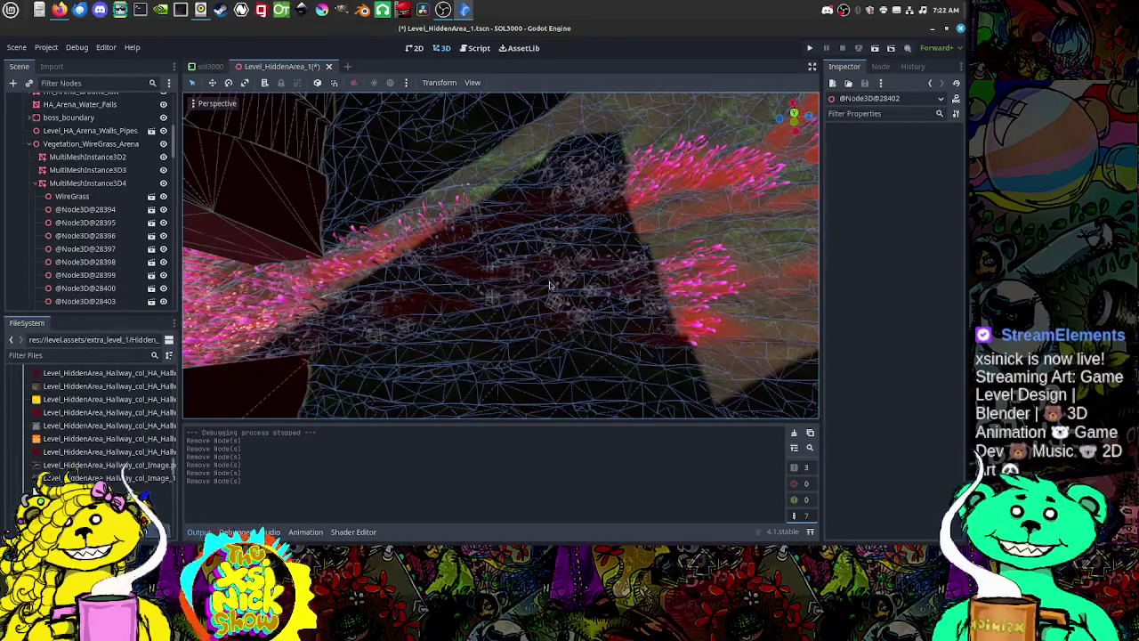
pyautogui.click(571, 236)
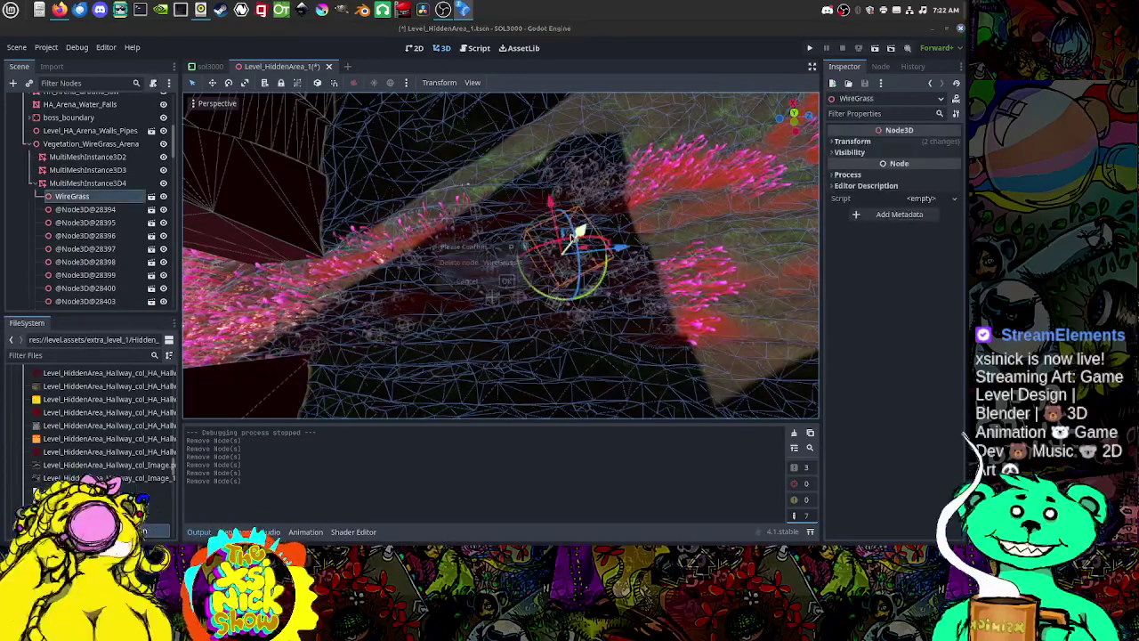
pyautogui.click(507, 281)
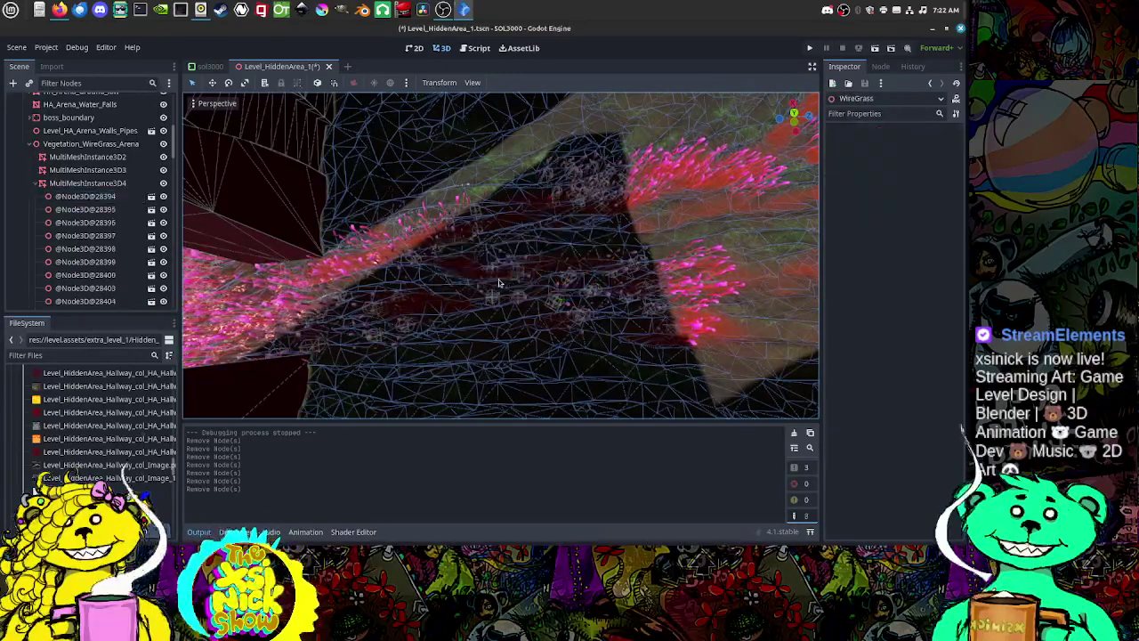
# Step: Delete one wire grass clump where the bright, narrow stream passes the corner of the entrance wall
pyautogui.moveTo(473, 268); pyautogui.dragTo(520, 256, button='middle')
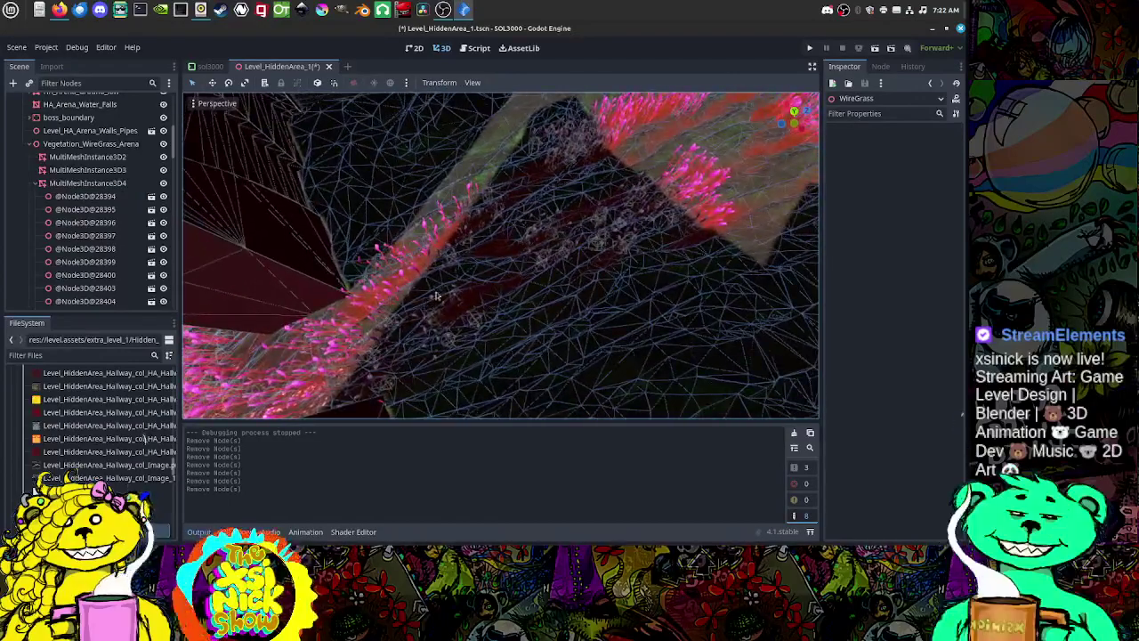
pyautogui.moveTo(508, 306); pyautogui.dragTo(515, 304, button='middle')
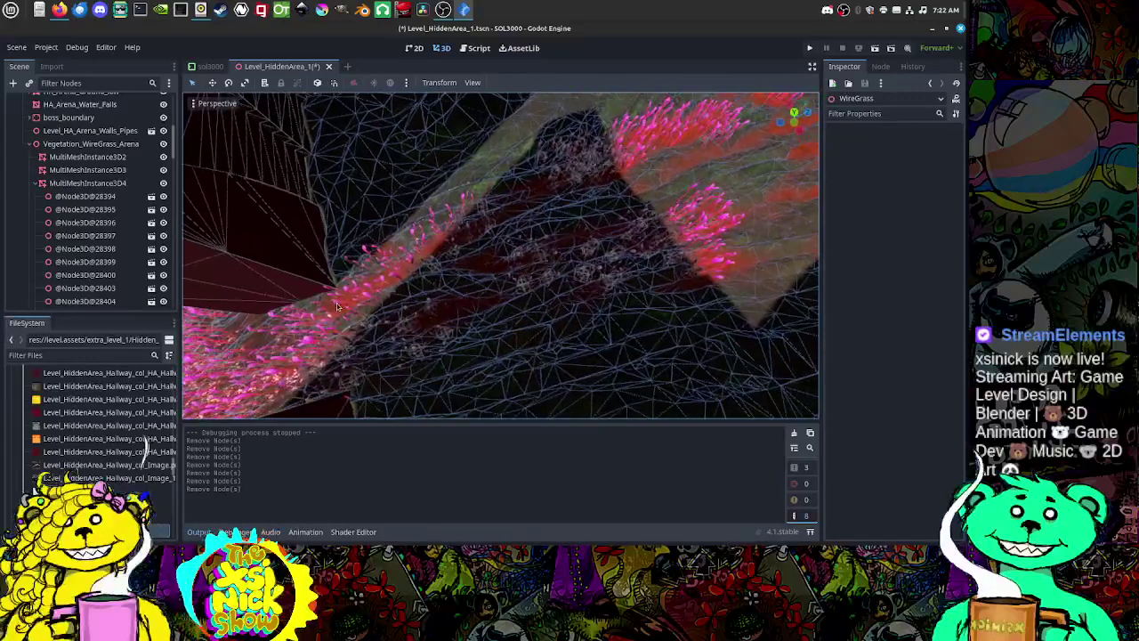
pyautogui.click(369, 294)
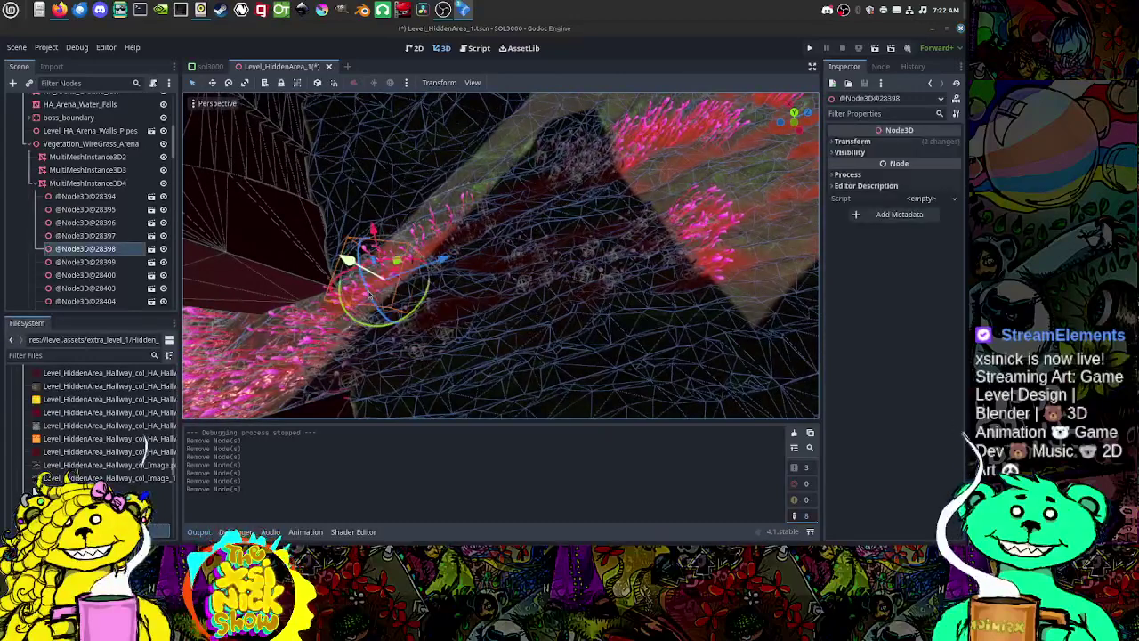
pyautogui.press('Delete')
pyautogui.click(469, 283)
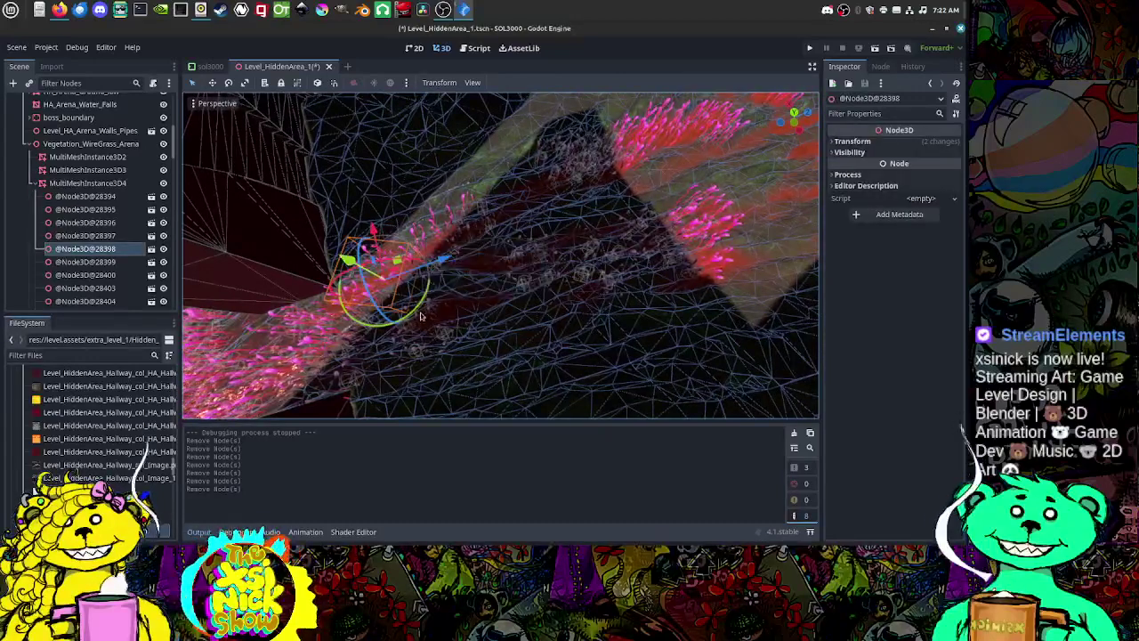
pyautogui.click(367, 323)
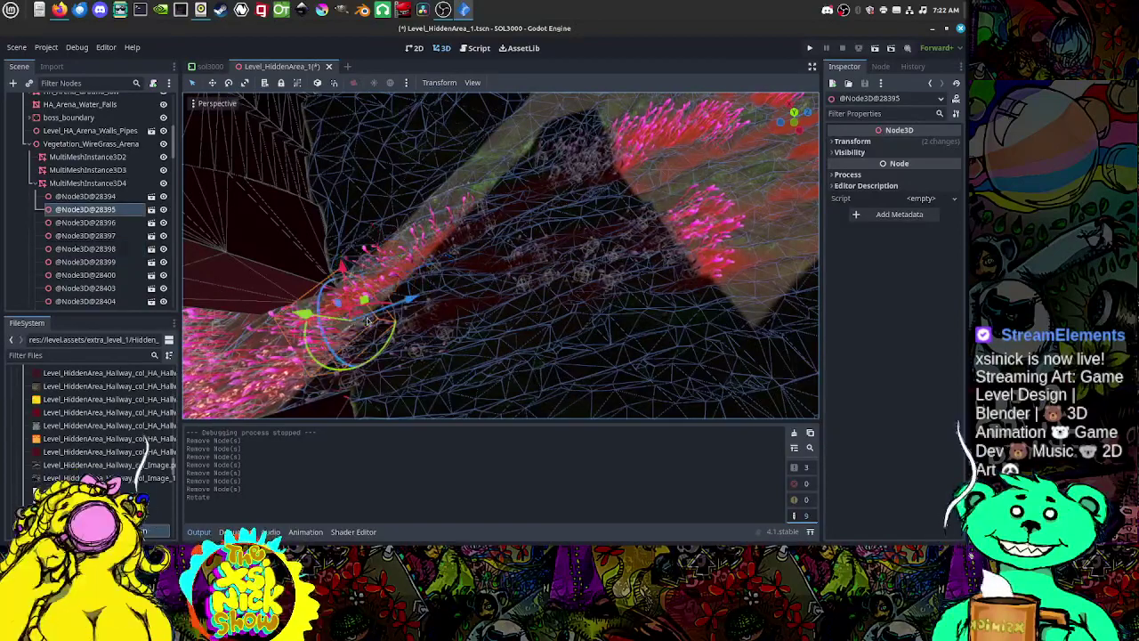
pyautogui.press('Delete')
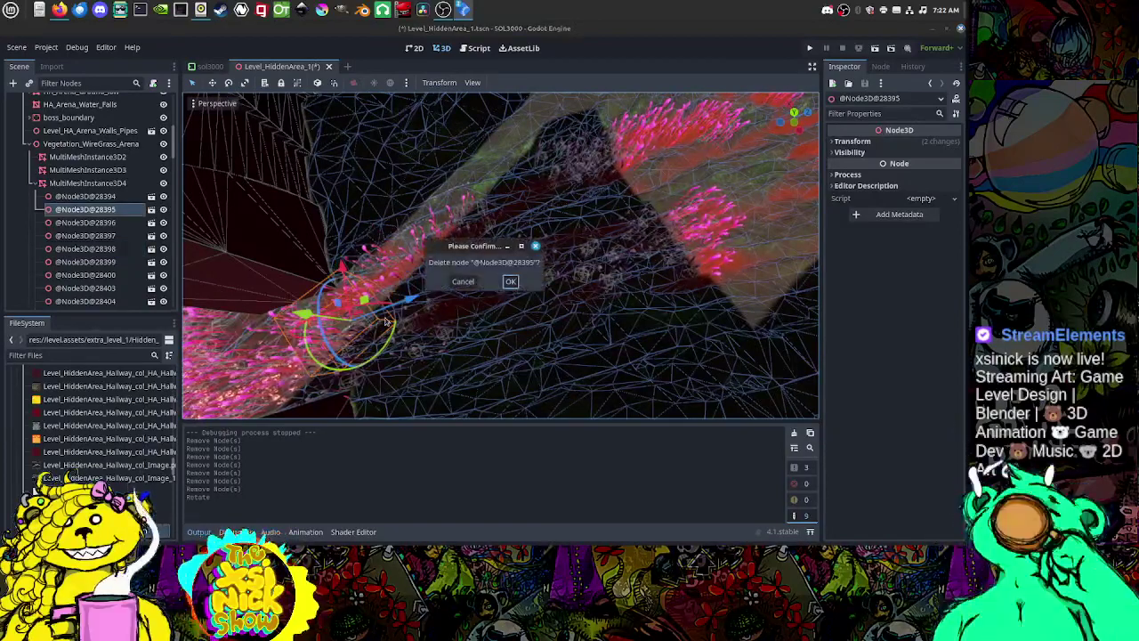
pyautogui.click(509, 281)
# Step: Move one wire grass clump from the glinting stream on the slope down toward the neighbouring middle stream
pyautogui.moveTo(579, 287); pyautogui.dragTo(497, 238, button='middle')
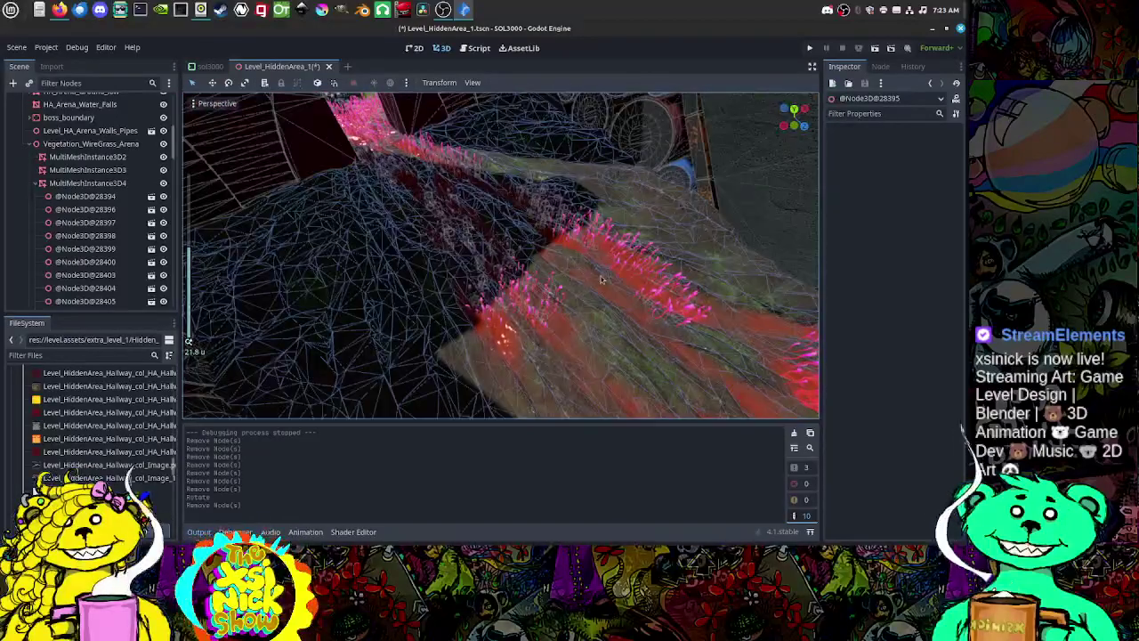
pyautogui.moveTo(601, 279); pyautogui.dragTo(518, 209, button='middle')
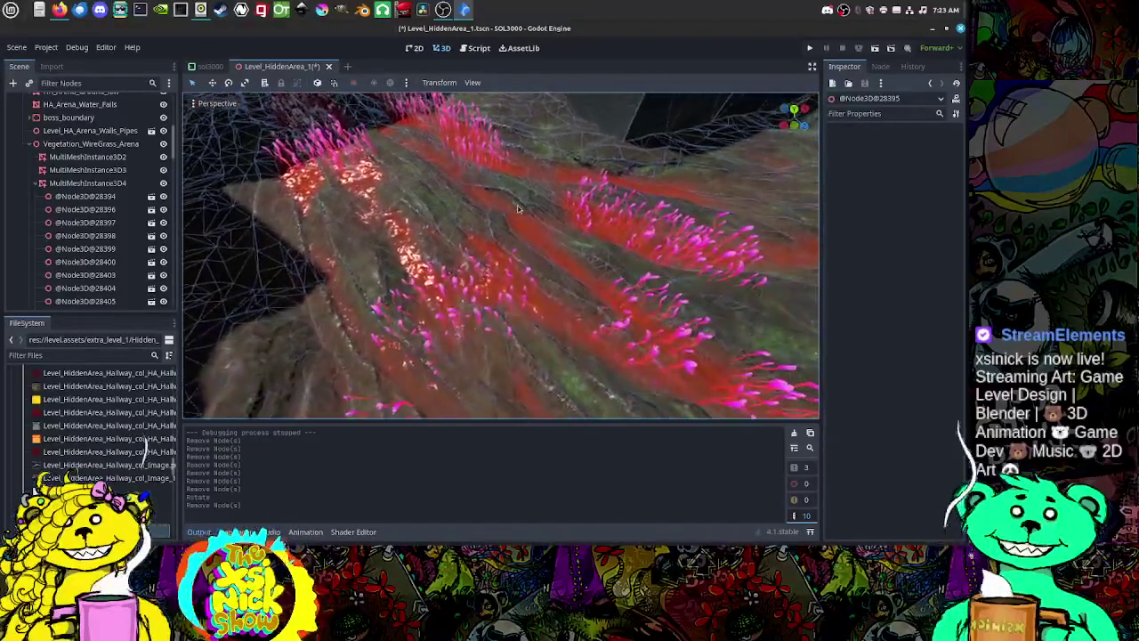
pyautogui.scroll(-3, 518, 209)
pyautogui.moveTo(550, 261); pyautogui.dragTo(501, 188, button='middle')
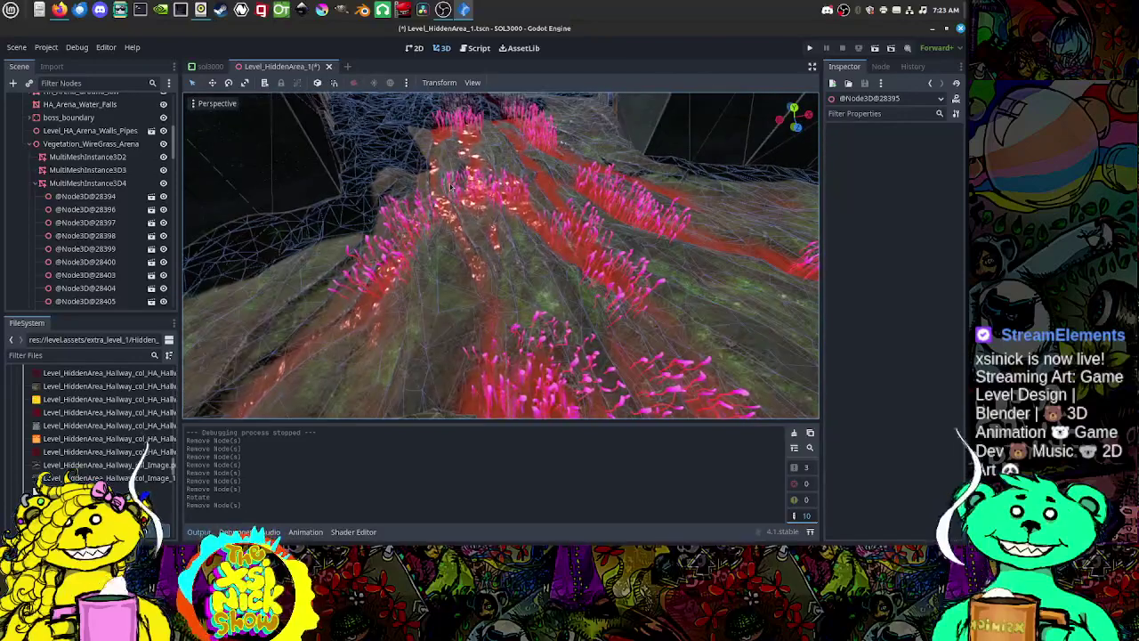
pyautogui.click(500, 218)
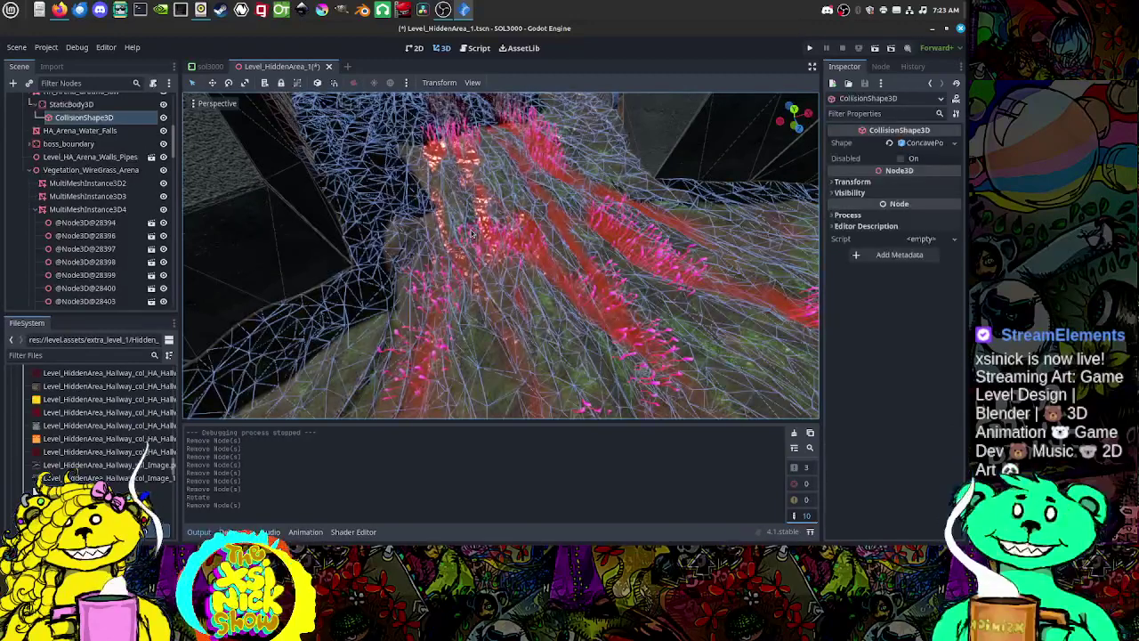
pyautogui.click(479, 234)
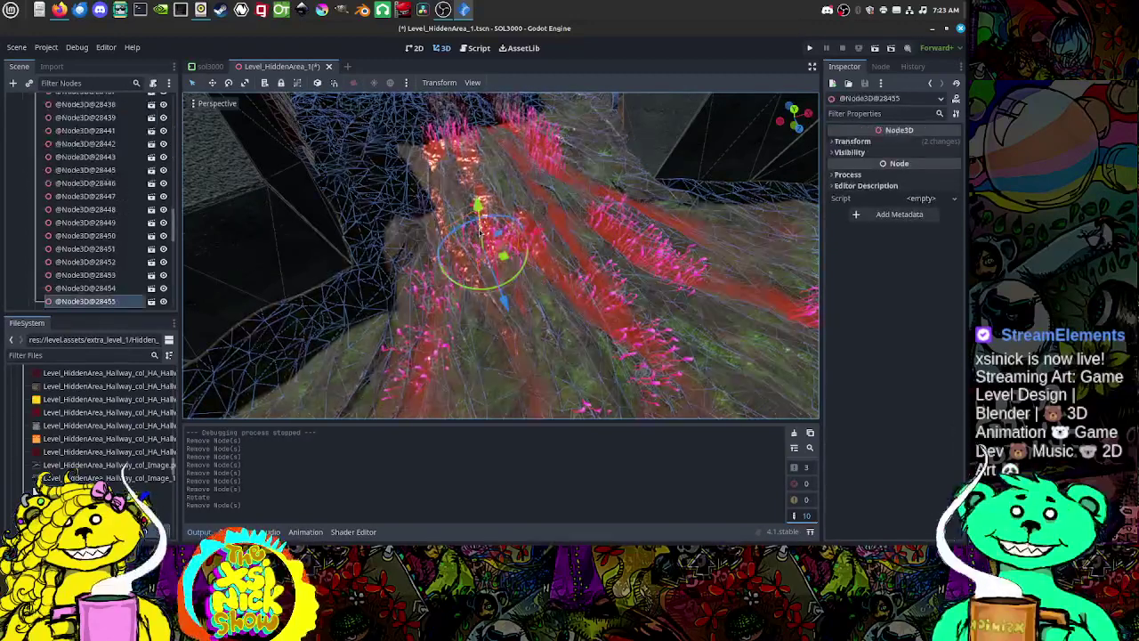
pyautogui.moveTo(503, 257); pyautogui.dragTo(574, 282)
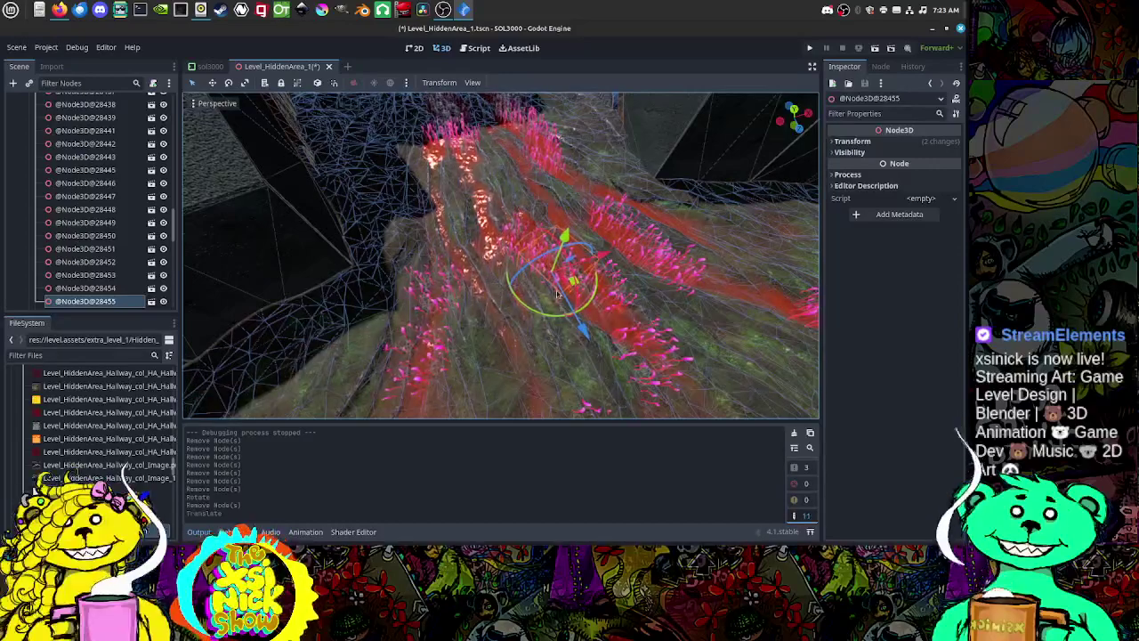
# Step: Move the wire grass clump beside the tall rock about 1.5 units along the ground toward the red pool
pyautogui.moveTo(557, 293); pyautogui.dragTo(506, 264, button='middle')
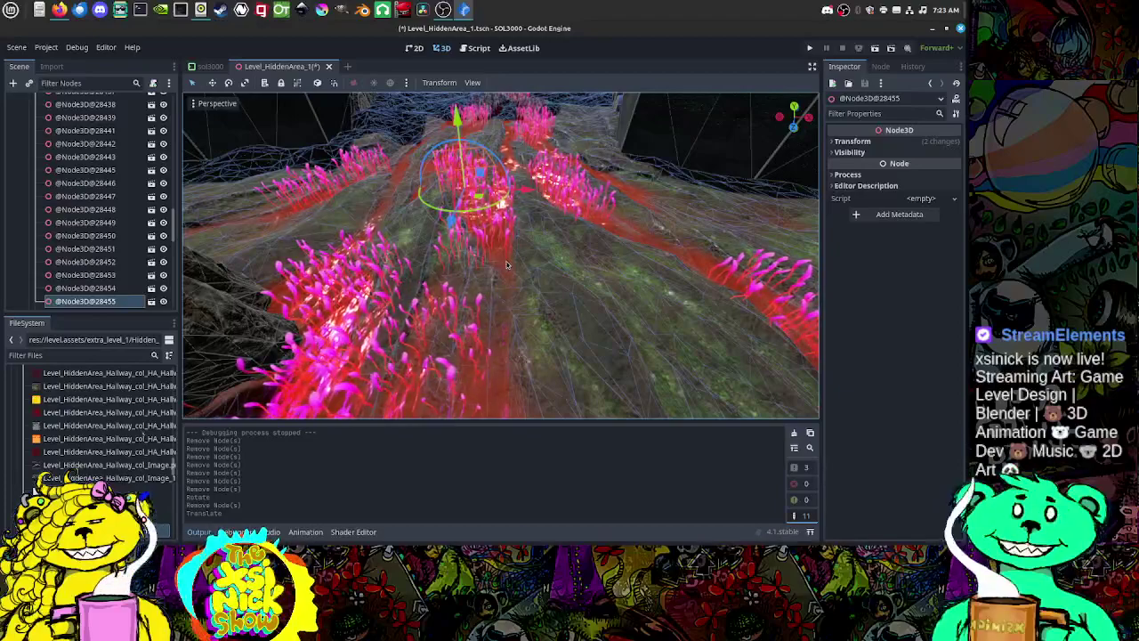
pyautogui.scroll(-12, 506, 265)
pyautogui.scroll(12, 494, 294)
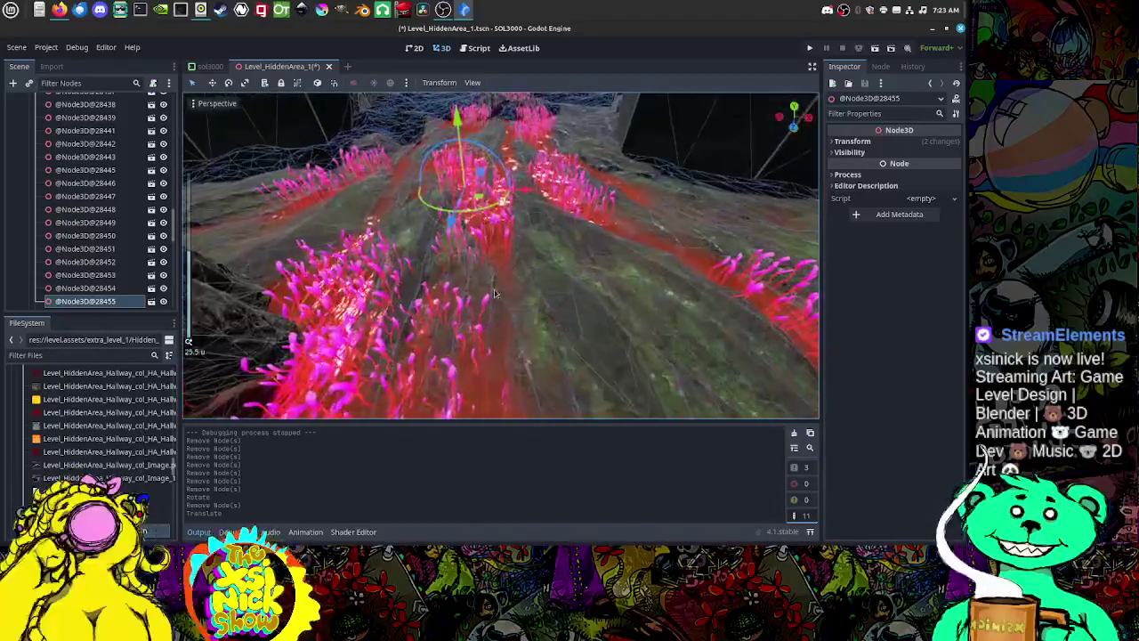
pyautogui.click(455, 307)
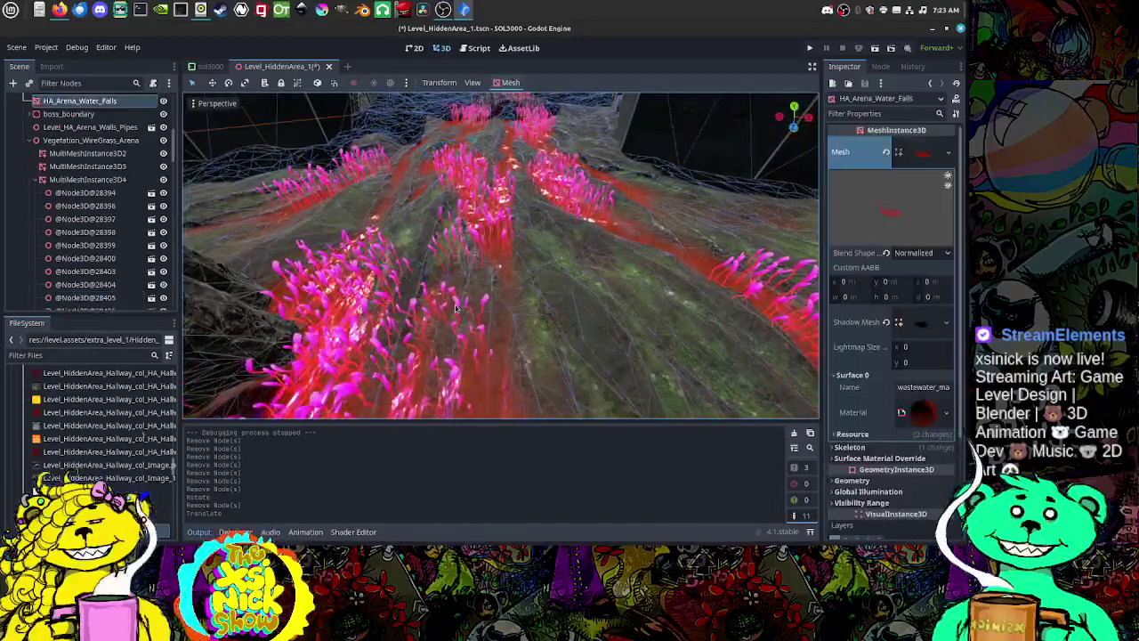
pyautogui.click(455, 307)
pyautogui.scroll(-6, 501, 280)
pyautogui.moveTo(500, 263)
pyautogui.keyDown('shift'); pyautogui.mouseDown(button='middle')
pyautogui.moveTo(524, 298)
pyautogui.moveTo(587, 313)
pyautogui.moveTo(485, 267)
pyautogui.mouseUp(button='middle'); pyautogui.keyUp('shift')
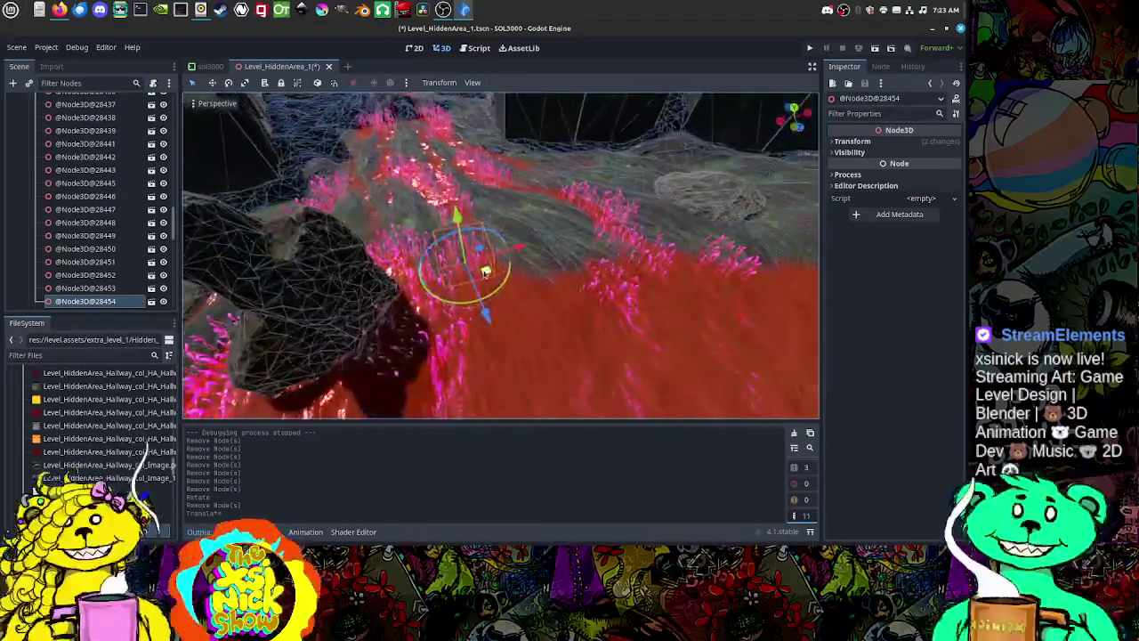
pyautogui.moveTo(486, 274); pyautogui.dragTo(495, 301)
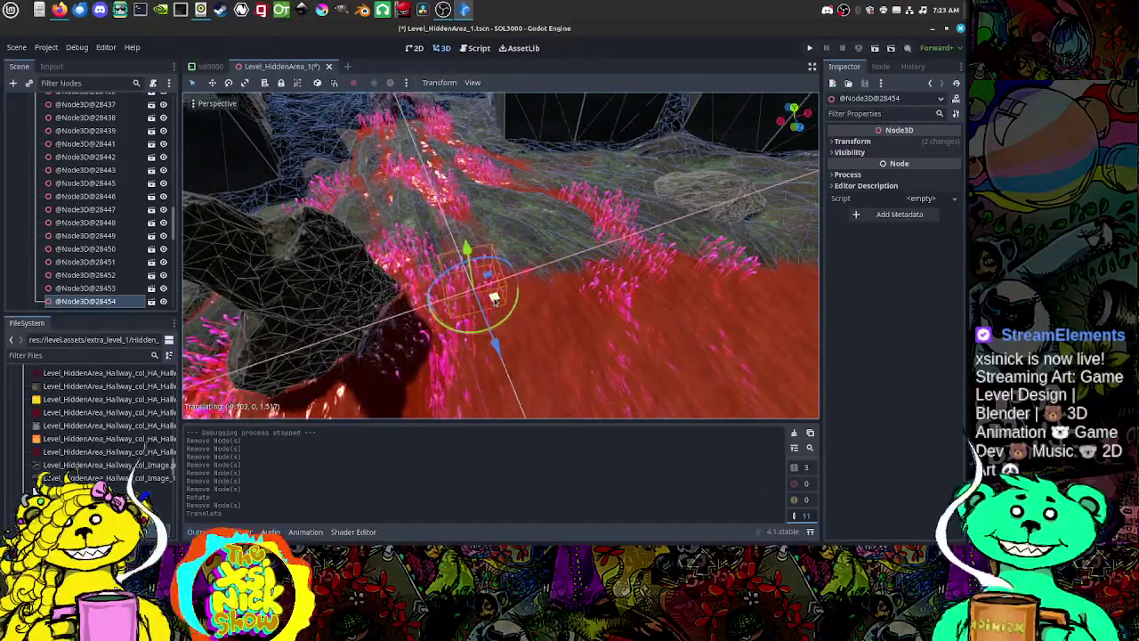
# Step: Move one wire grass clump sideways along the red pool's edge toward the mouth of the narrow stream beside the boulder
pyautogui.moveTo(500, 300); pyautogui.dragTo(481, 288, button='middle')
pyautogui.click(474, 278)
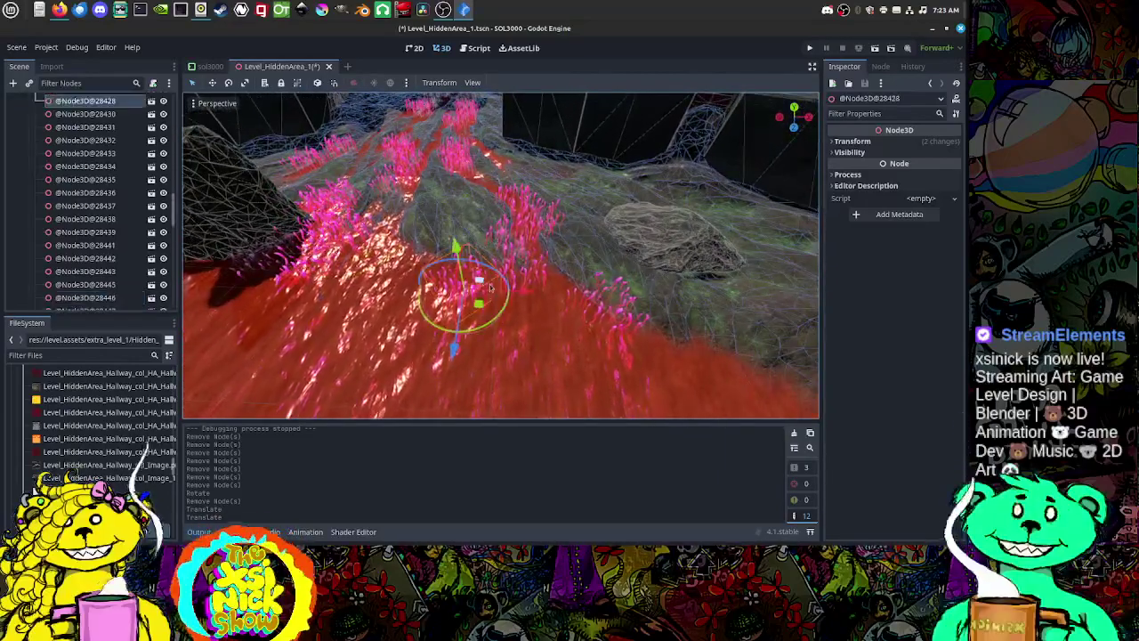
pyautogui.moveTo(482, 307); pyautogui.dragTo(530, 300)
# Step: Delete the wire grass clump in the narrow stream next to the flat wireframe boulder
pyautogui.moveTo(530, 299); pyautogui.dragTo(498, 222, button='middle')
pyautogui.click(498, 230)
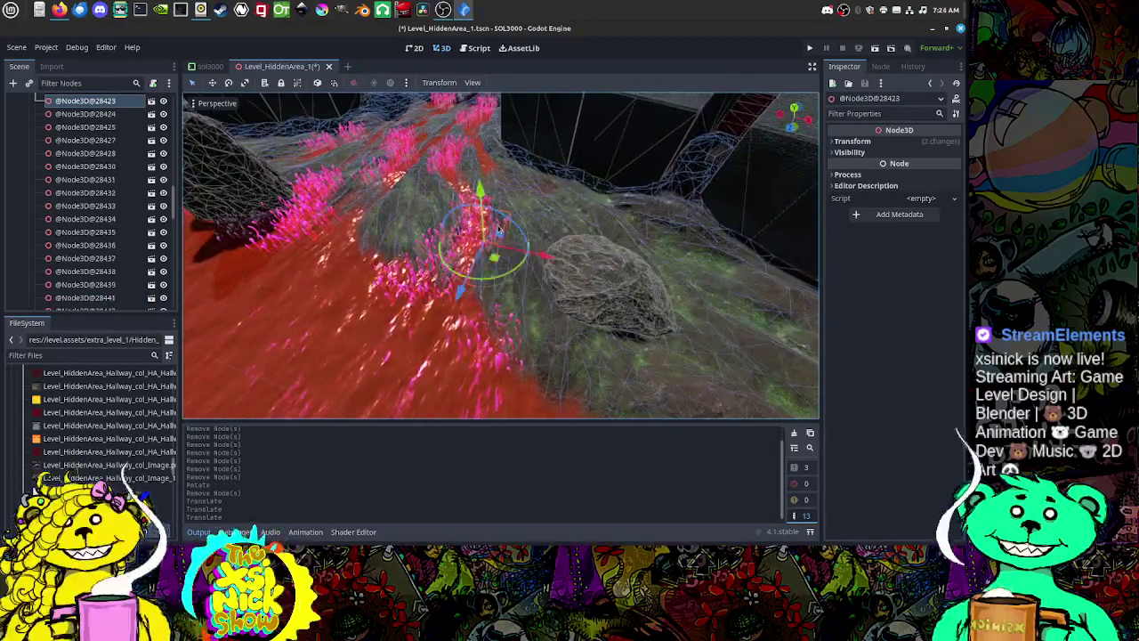
pyautogui.press('Delete')
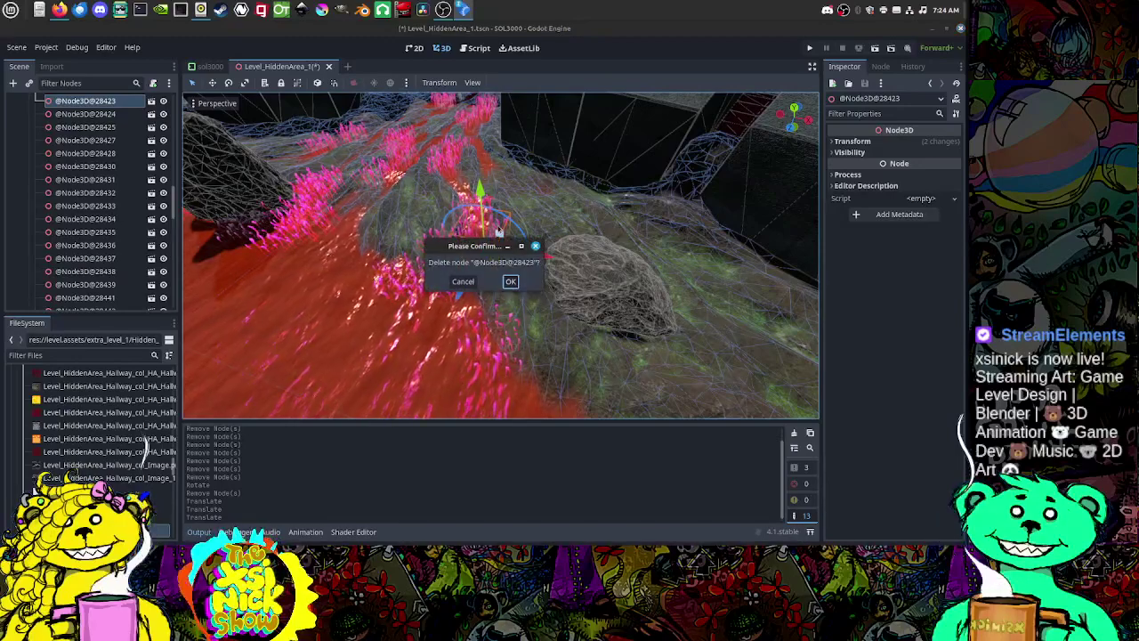
pyautogui.click(511, 282)
# Step: Shift the remaining wire grass clump at the mouth of the boulder-side stream slightly along the ground toward the boulder
pyautogui.moveTo(510, 283); pyautogui.dragTo(570, 284, button='middle')
pyautogui.click(520, 262)
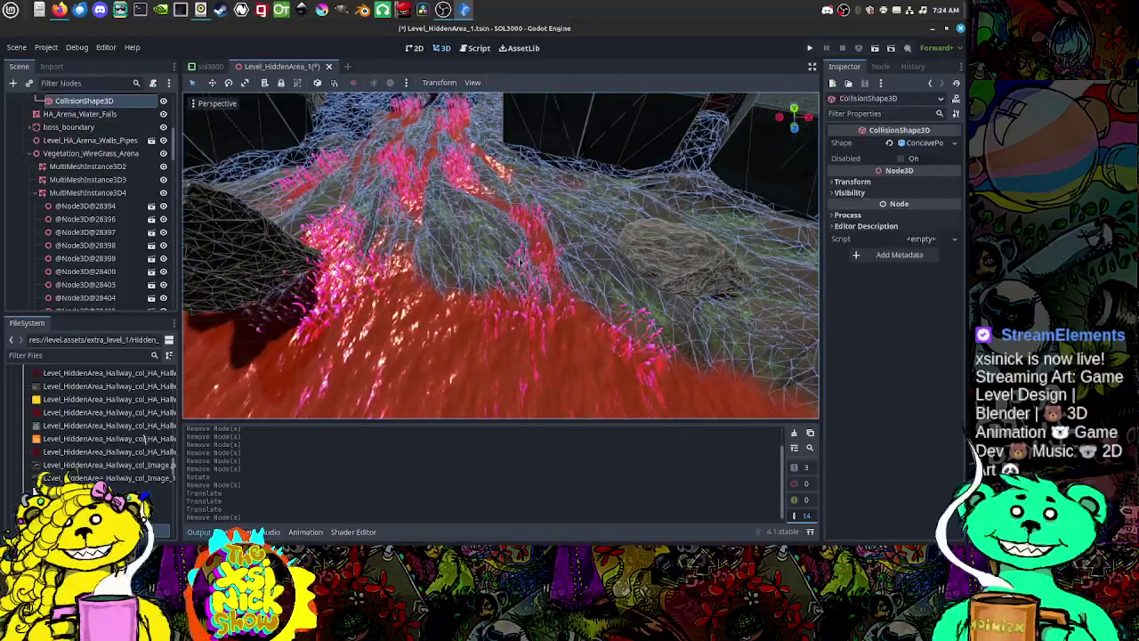
pyautogui.click(524, 262)
pyautogui.moveTo(552, 288); pyautogui.dragTo(564, 283)
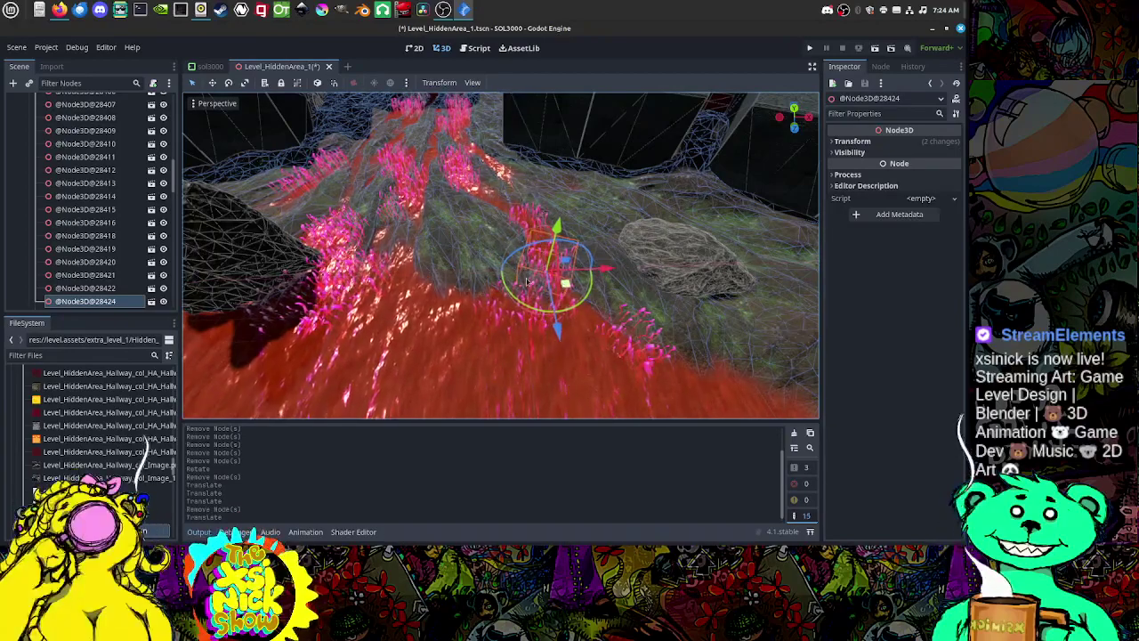
# Step: Nudge the wire grass clump on the pool shoreline below the boulder slightly along the ground toward the stream mouth
pyautogui.moveTo(425, 266); pyautogui.dragTo(482, 259, button='middle')
pyautogui.click(445, 224)
pyautogui.click(473, 267)
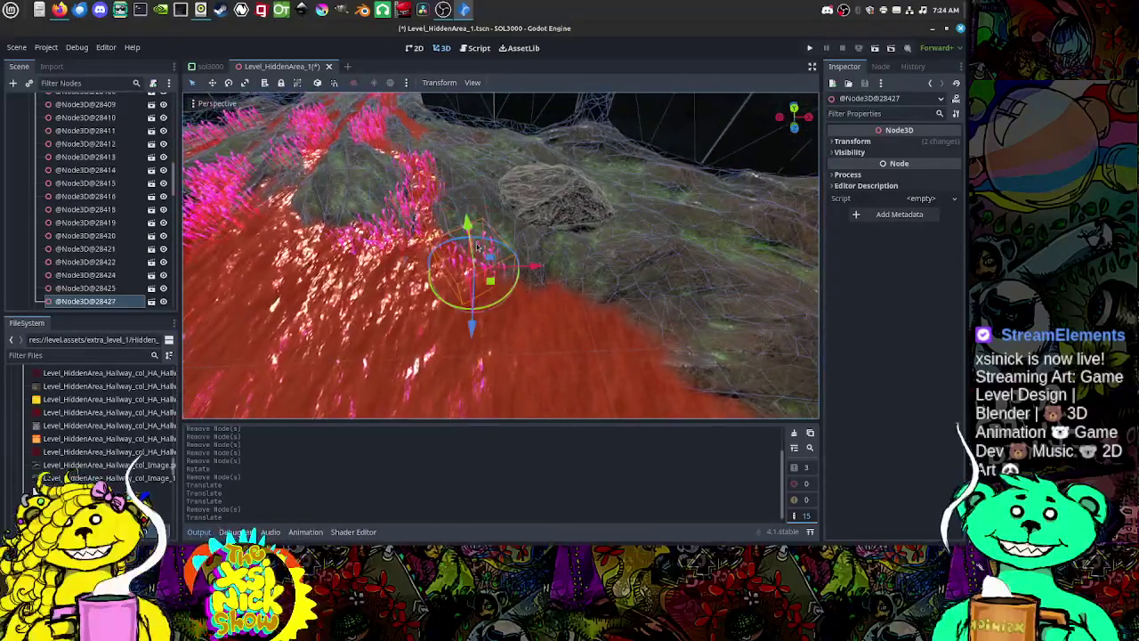
pyautogui.moveTo(491, 282); pyautogui.dragTo(480, 280)
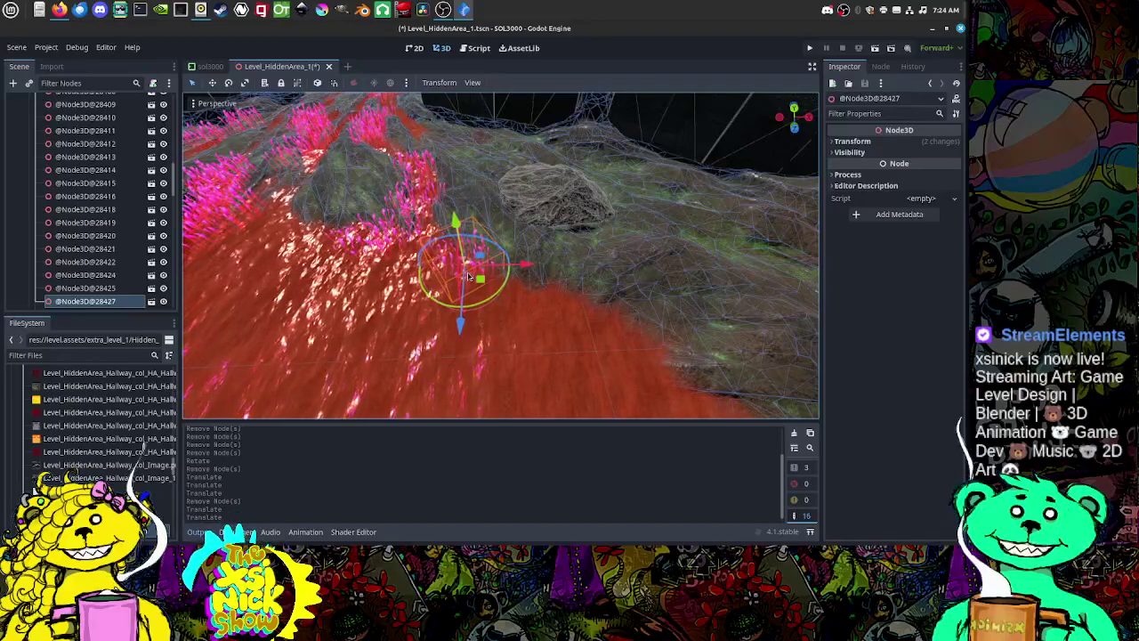
# Step: Delete one wire grass clump at the pool's edge where the forked streams flow in from the far bank
pyautogui.scroll(1, 468, 274)
pyautogui.scroll(-1, 466, 274)
pyautogui.scroll(-5, 466, 274)
pyautogui.keyDown('shift'); pyautogui.moveTo(302, 224); pyautogui.dragTo(576, 220, button='middle'); pyautogui.keyUp('shift')
pyautogui.keyDown('shift'); pyautogui.moveTo(325, 342); pyautogui.dragTo(480, 253, button='middle'); pyautogui.keyUp('shift')
pyautogui.scroll(-2, 486, 256)
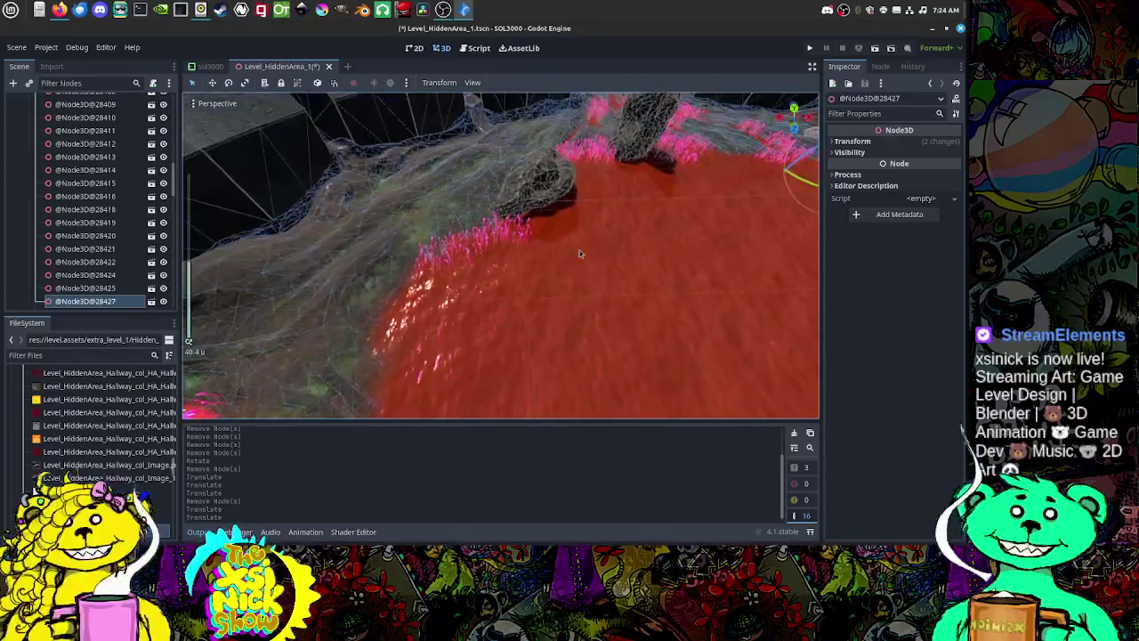
pyautogui.keyDown('shift'); pyautogui.moveTo(579, 250); pyautogui.dragTo(477, 245, button='middle'); pyautogui.keyUp('shift')
pyautogui.keyDown('shift'); pyautogui.moveTo(614, 329); pyautogui.dragTo(452, 254, button='middle'); pyautogui.keyUp('shift')
pyautogui.click(449, 253)
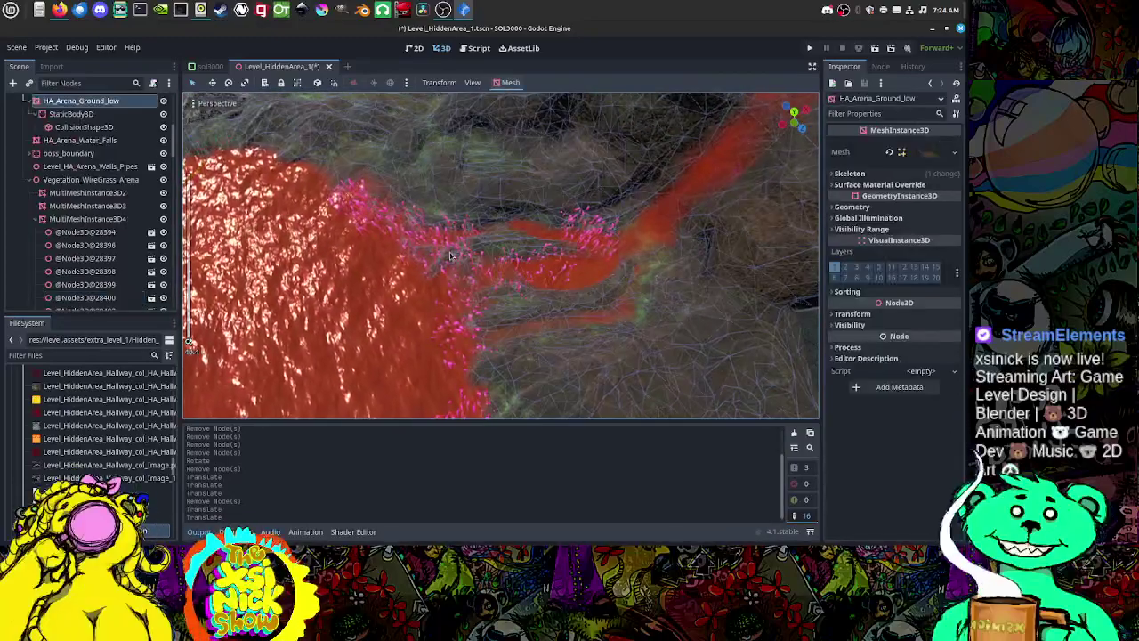
pyautogui.click(449, 253)
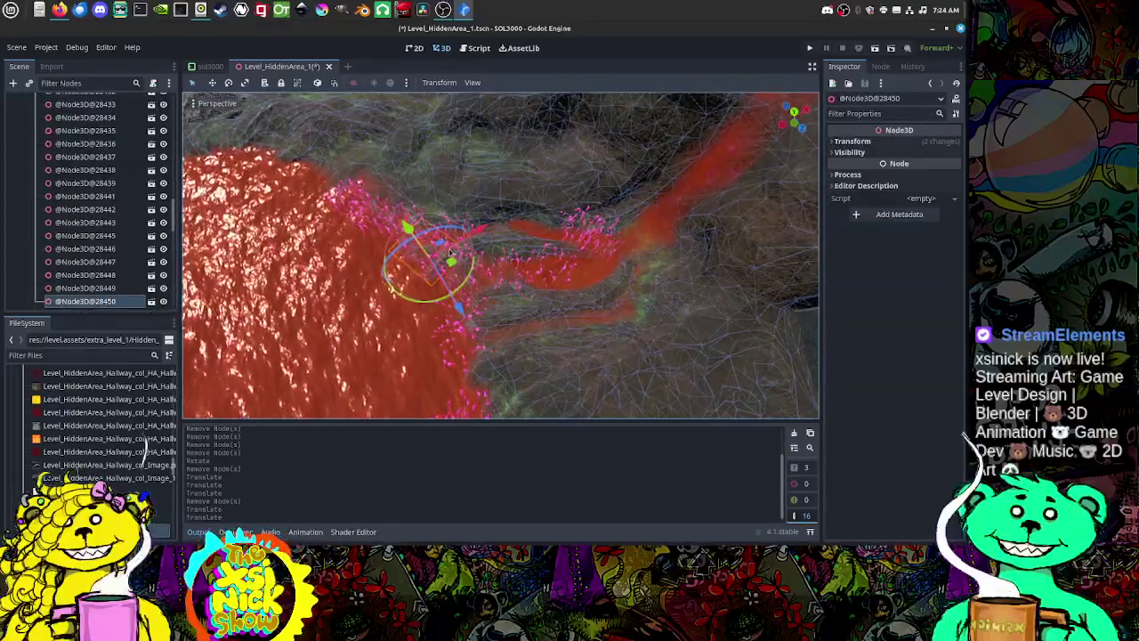
pyautogui.scroll(15, 449, 254)
pyautogui.scroll(-15, 450, 253)
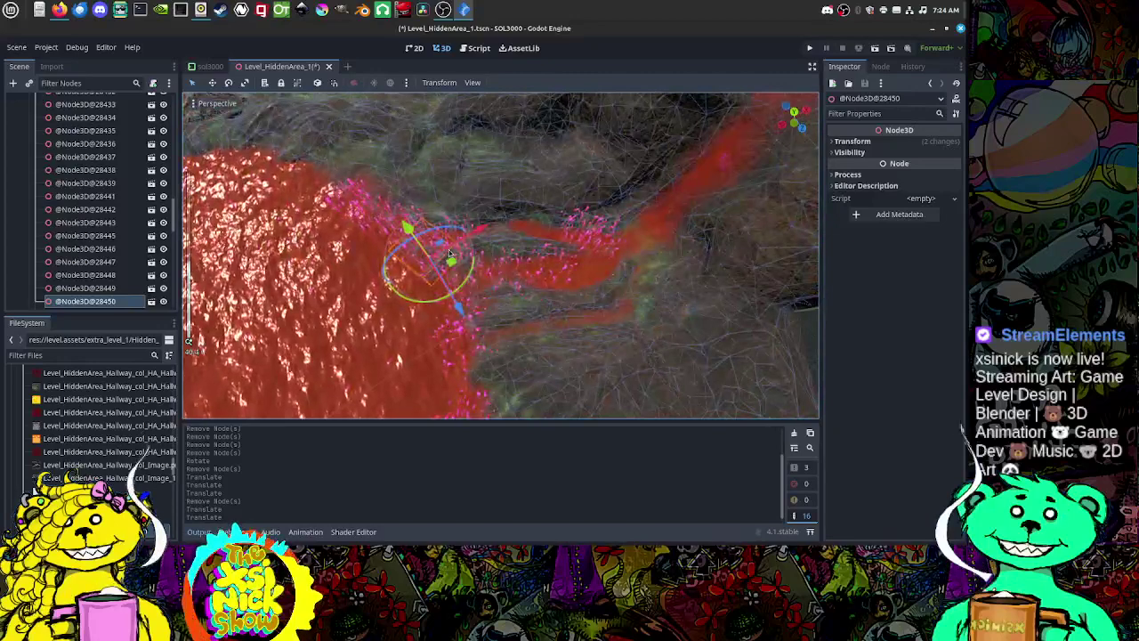
pyautogui.press('Delete')
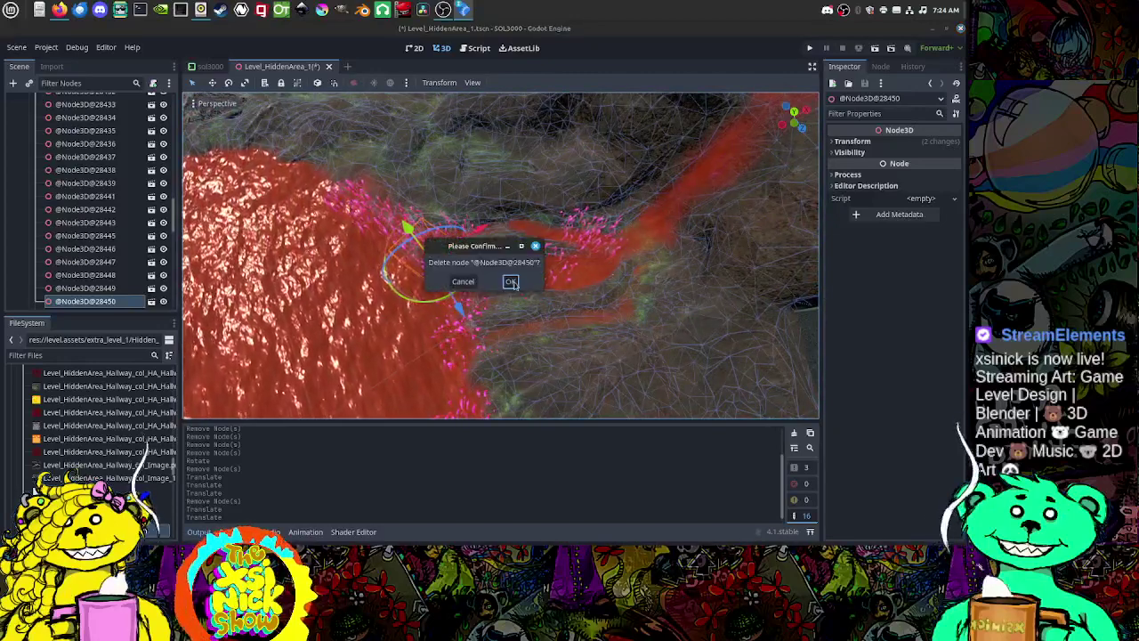
pyautogui.click(511, 282)
# Step: Move the wire grass clump at the fork's pool outlet along the ground into the upper stream branch, beside its dense clump
pyautogui.scroll(5, 436, 240)
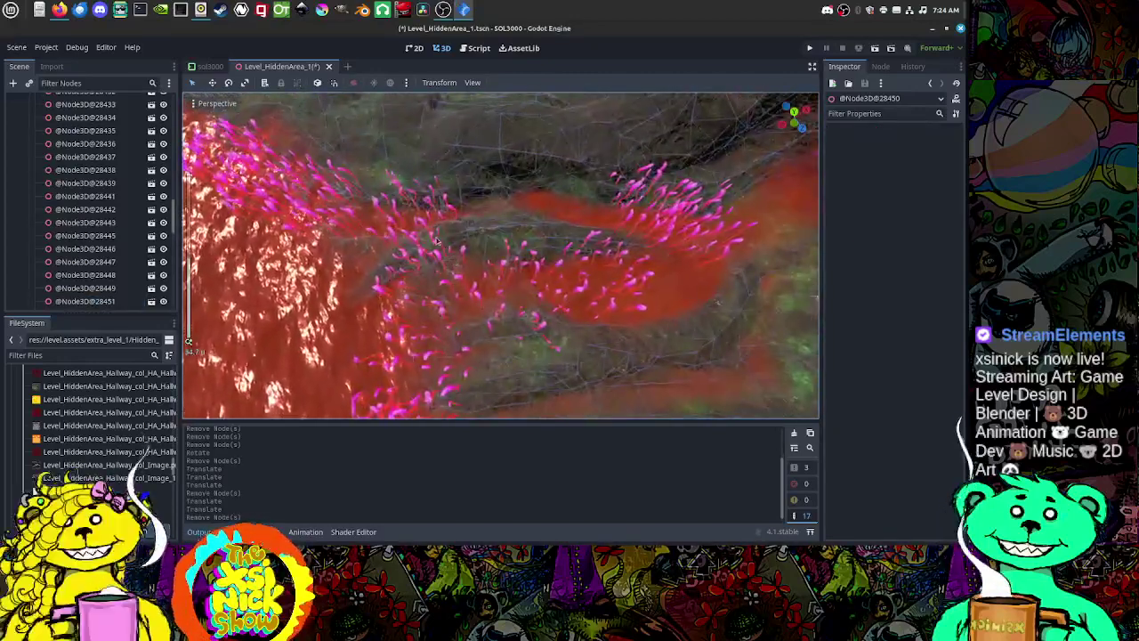
pyautogui.click(436, 240)
pyautogui.click(432, 241)
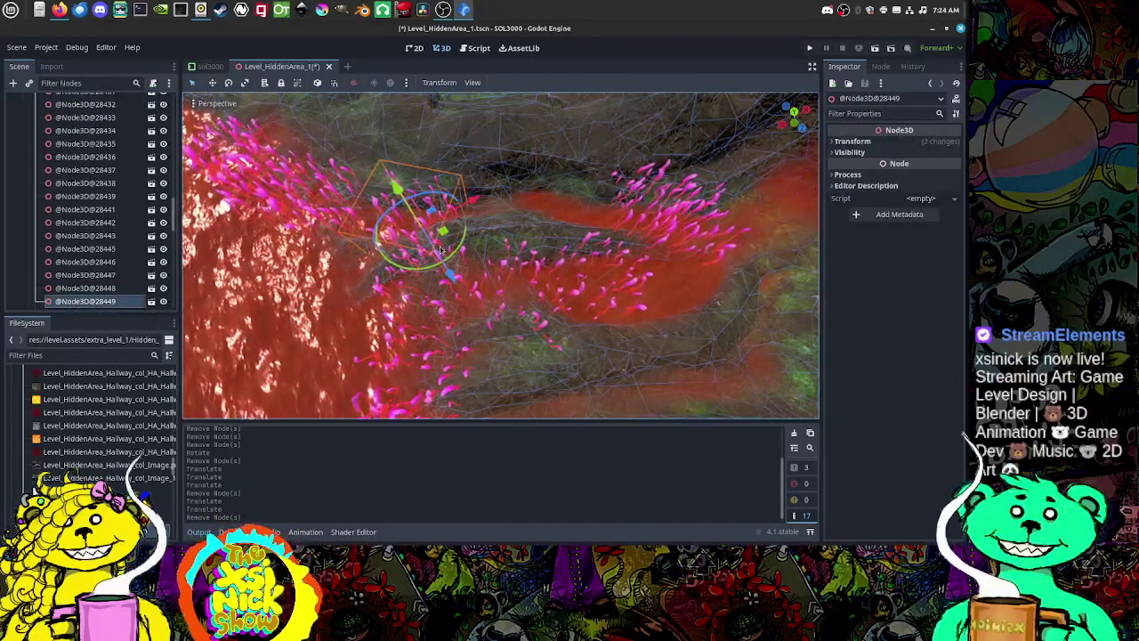
pyautogui.moveTo(445, 234); pyautogui.dragTo(576, 229)
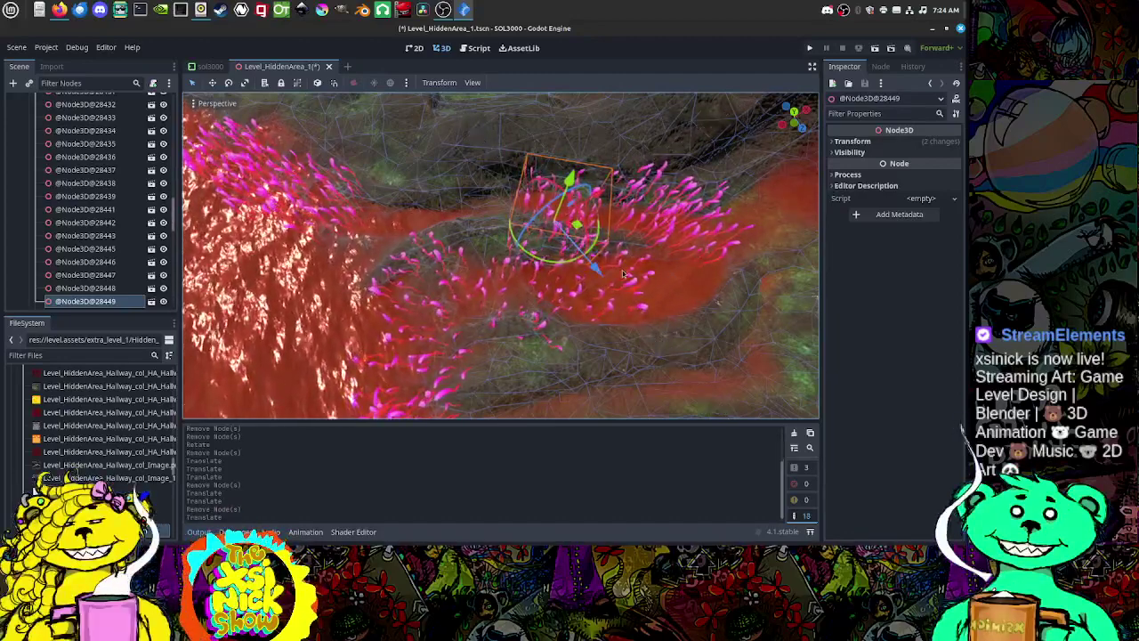
# Step: Move the wire grass clump at the upstream end of the fork along the ground toward the lower, narrower stream branch
pyautogui.moveTo(732, 237); pyautogui.dragTo(633, 265, button='middle')
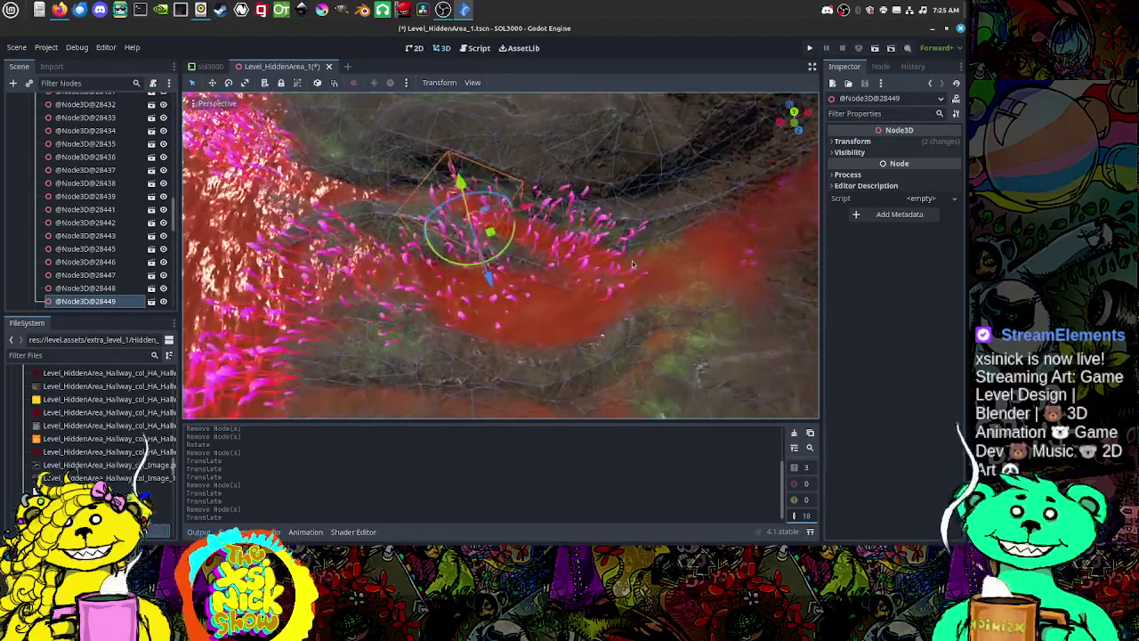
pyautogui.click(625, 240)
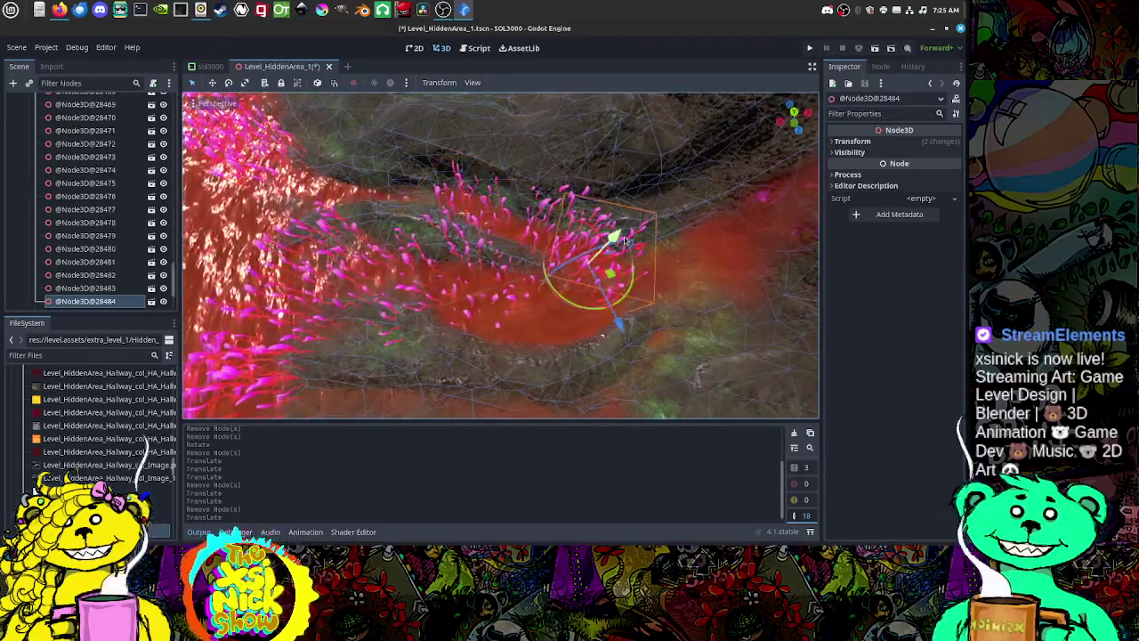
pyautogui.press('Delete')
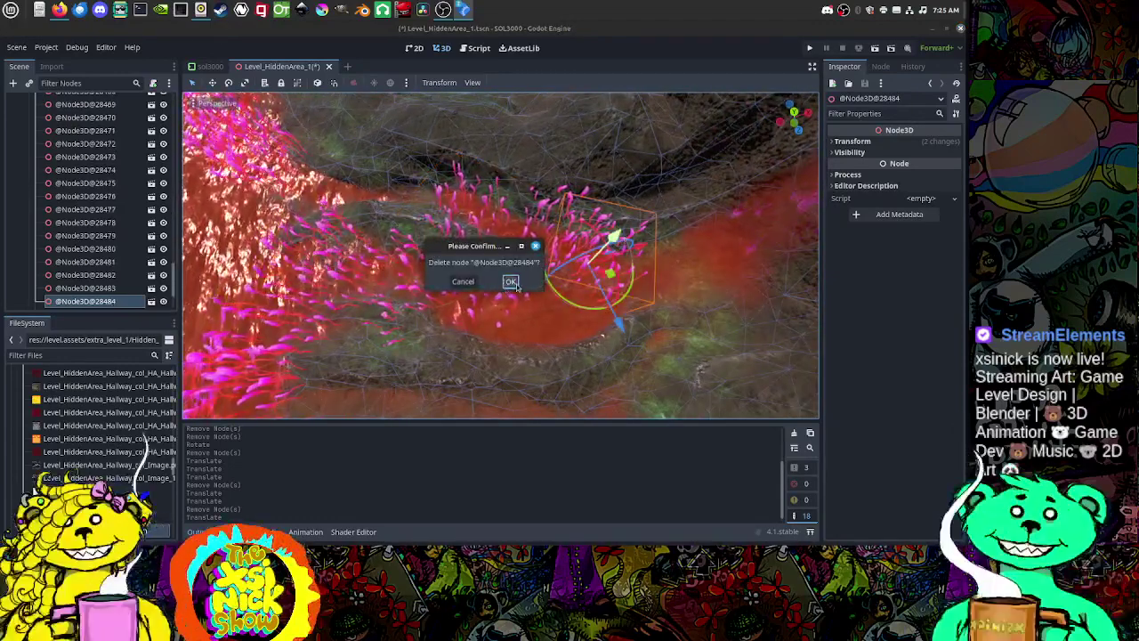
pyautogui.click(459, 283)
pyautogui.moveTo(611, 276); pyautogui.dragTo(585, 326)
# Step: Delete one wire grass clump from the crowded pool shoreline just past the forked streams
pyautogui.moveTo(489, 342); pyautogui.dragTo(524, 265, button='middle')
pyautogui.scroll(-7, 564, 274)
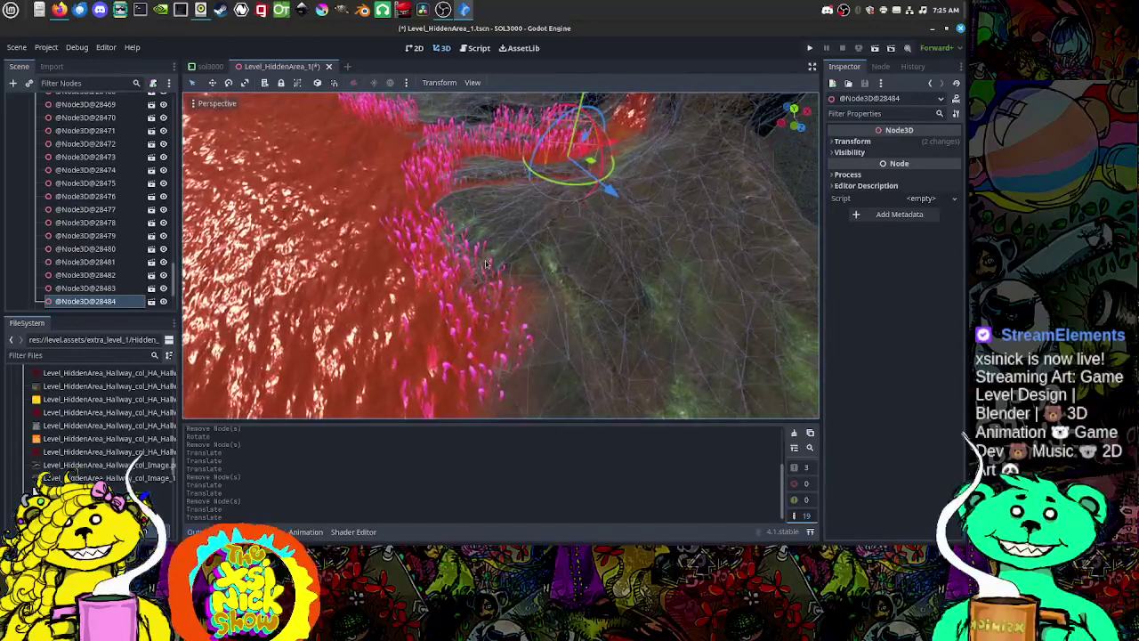
pyautogui.click(473, 256)
pyautogui.click(500, 283)
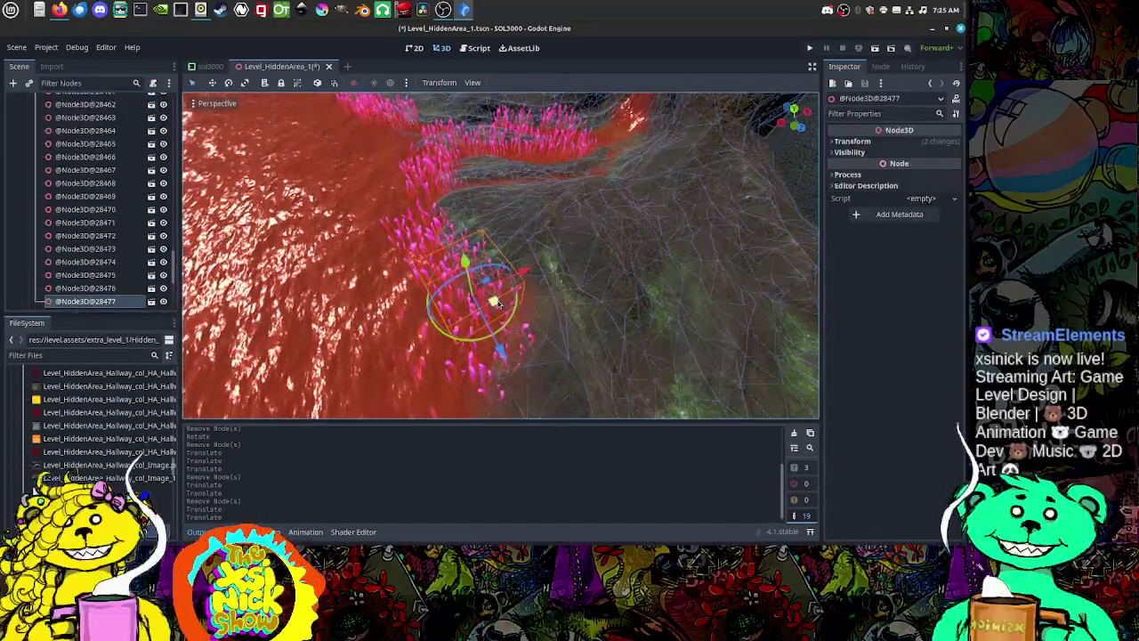
pyautogui.click(456, 238)
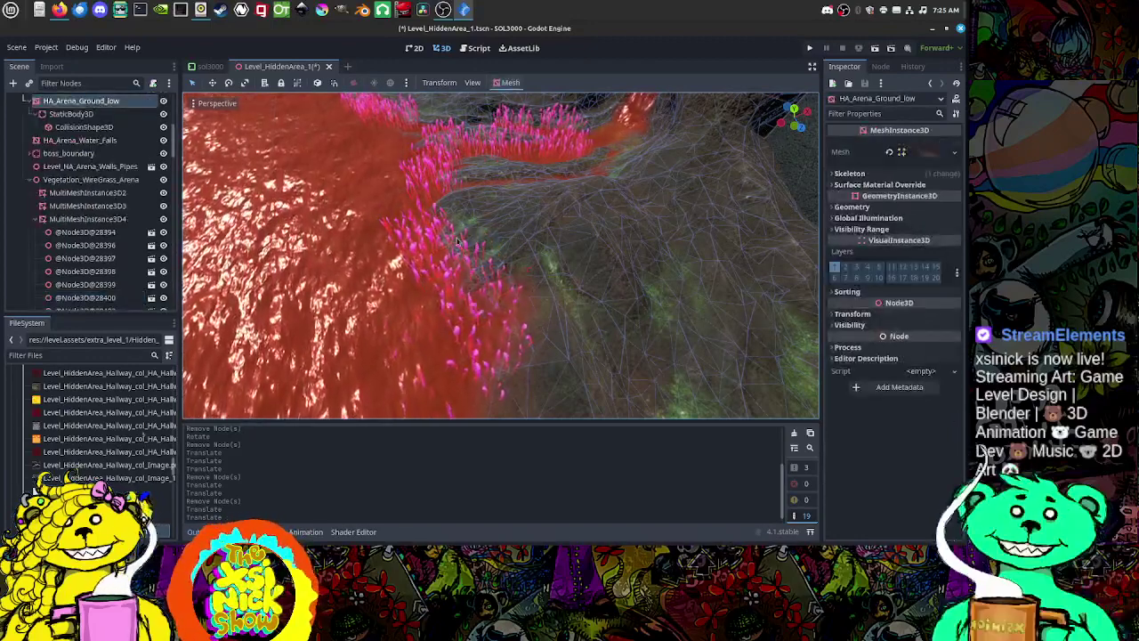
pyautogui.click(465, 245)
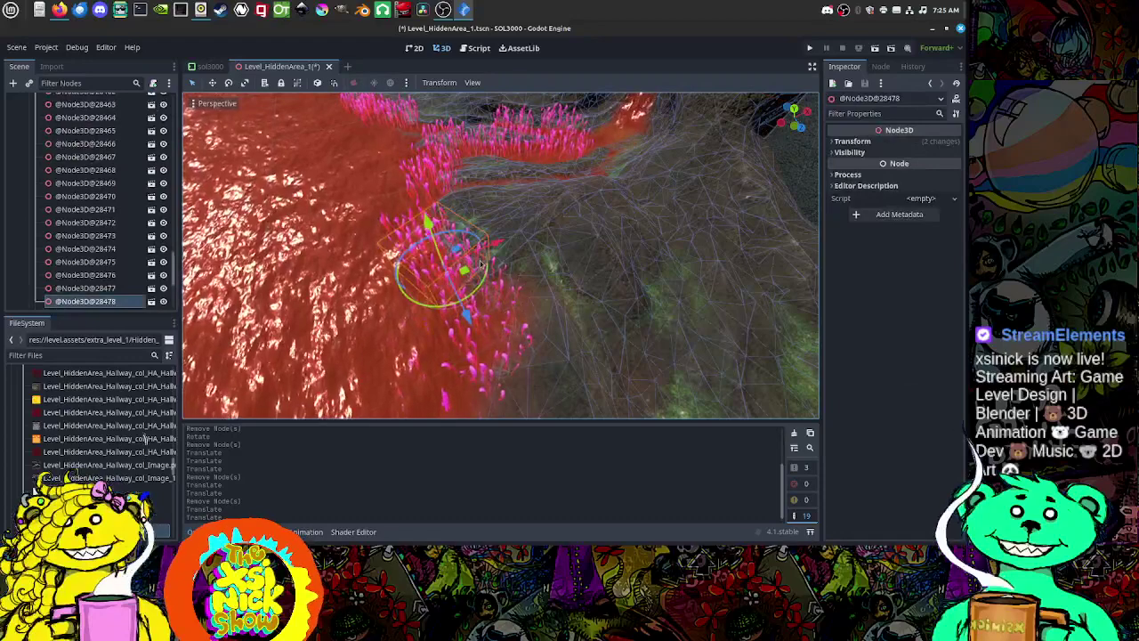
pyautogui.press('Delete')
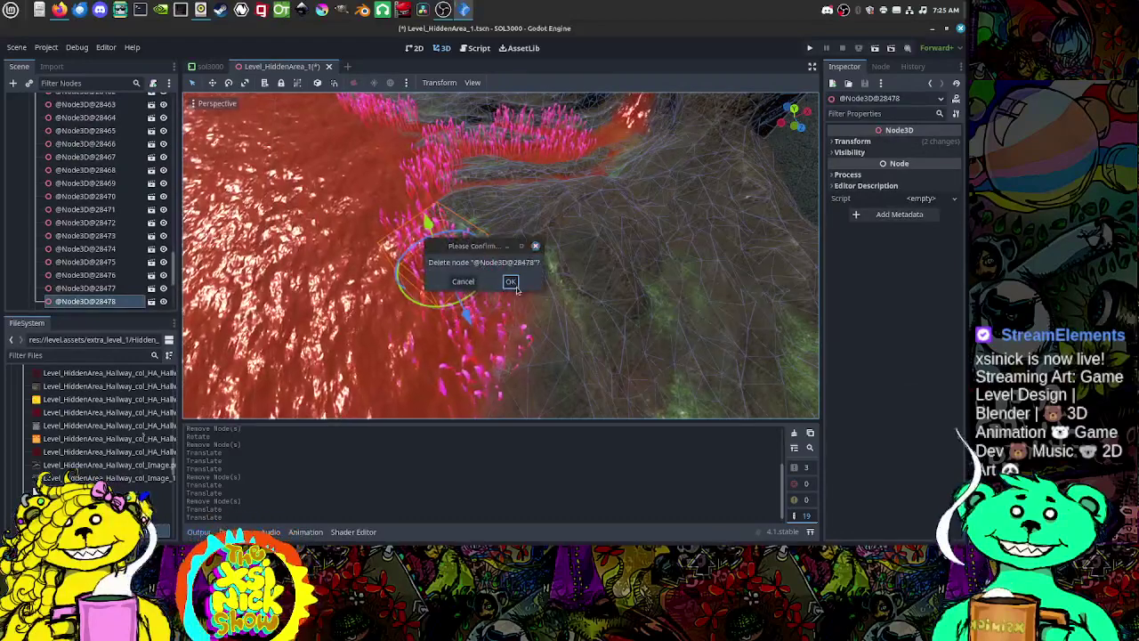
pyautogui.click(510, 281)
# Step: Nudge the end clump of the shoreline wire grass row nearest the flat rock slightly along the ground toward the bank
pyautogui.moveTo(509, 286); pyautogui.dragTo(458, 279, button='middle')
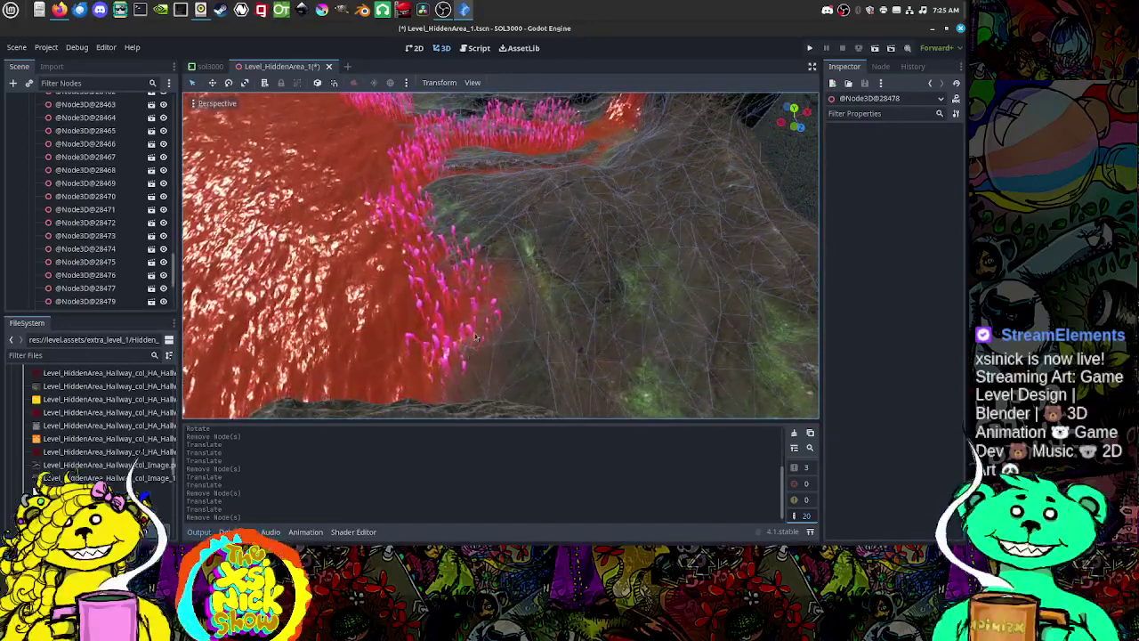
pyautogui.scroll(8, 484, 317)
pyautogui.scroll(-12, 485, 323)
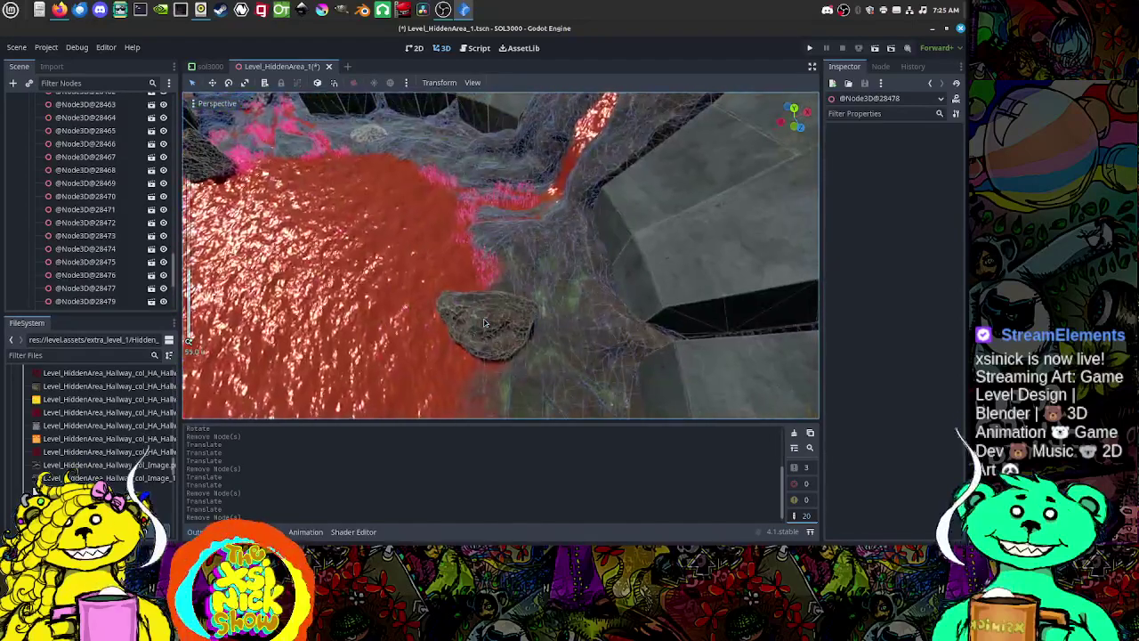
pyautogui.moveTo(484, 323); pyautogui.dragTo(509, 286, button='middle')
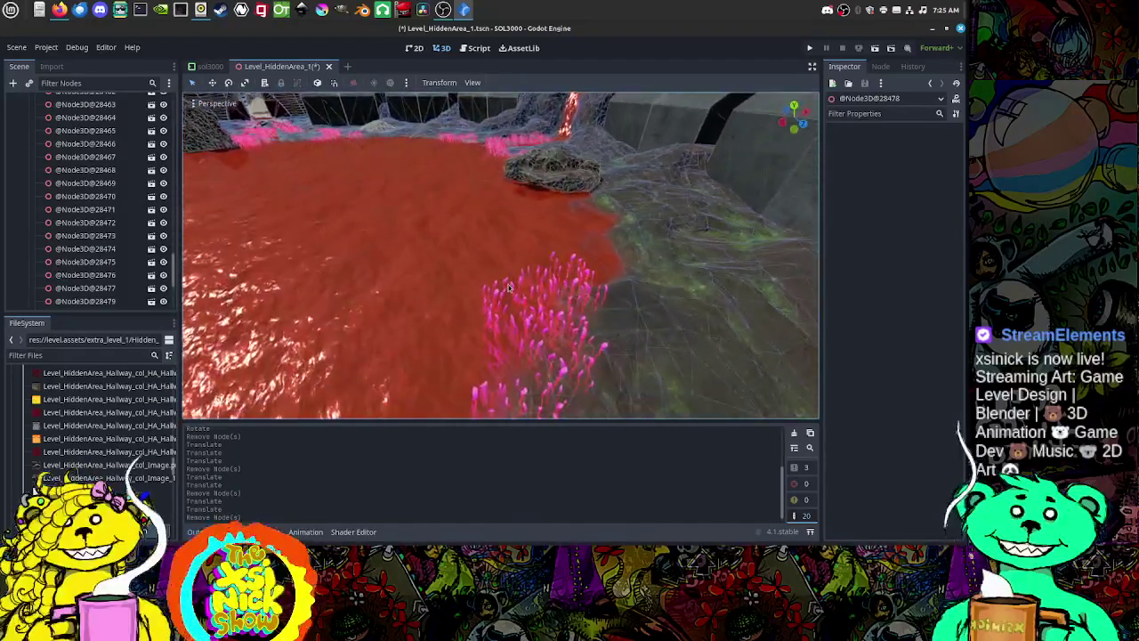
pyautogui.click(606, 297)
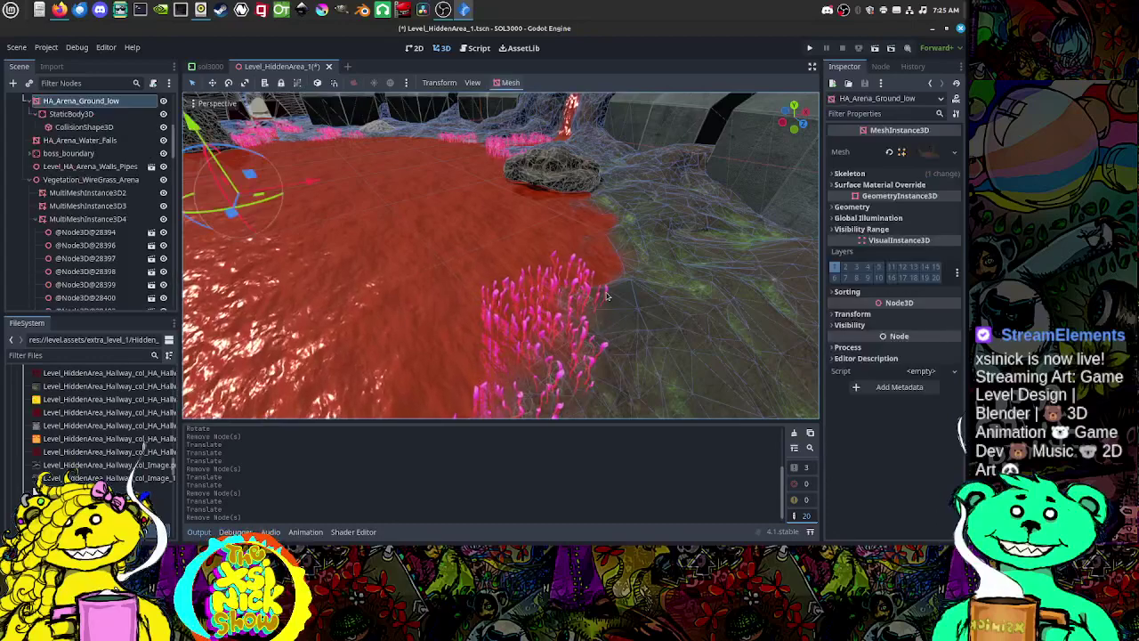
pyautogui.click(578, 283)
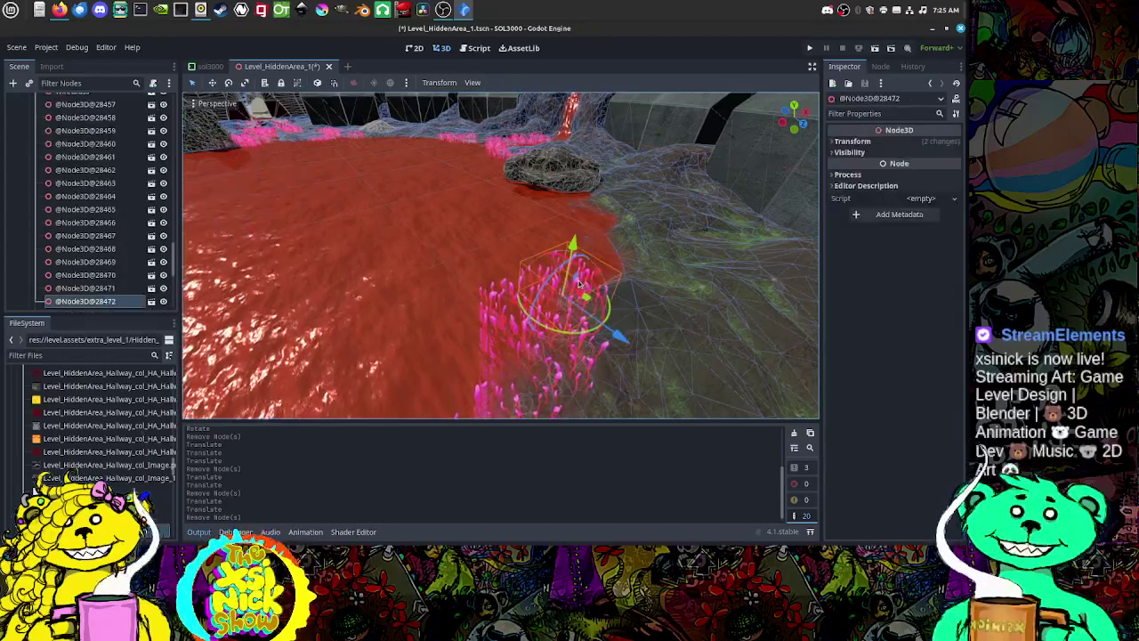
pyautogui.moveTo(612, 304); pyautogui.dragTo(547, 336, button='middle')
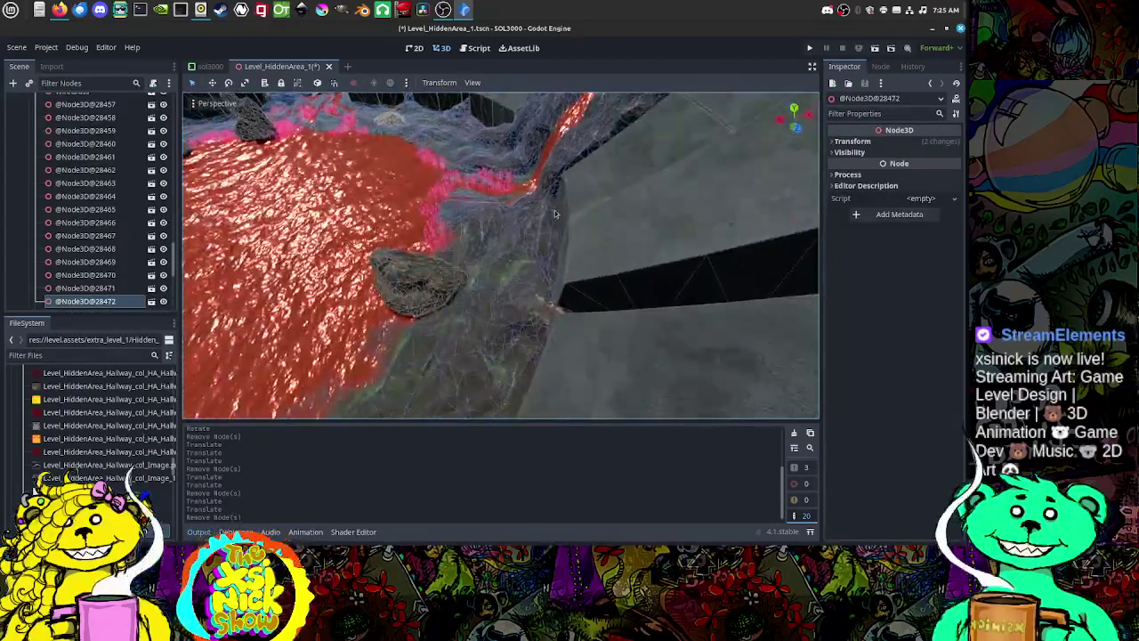
pyautogui.press('f')
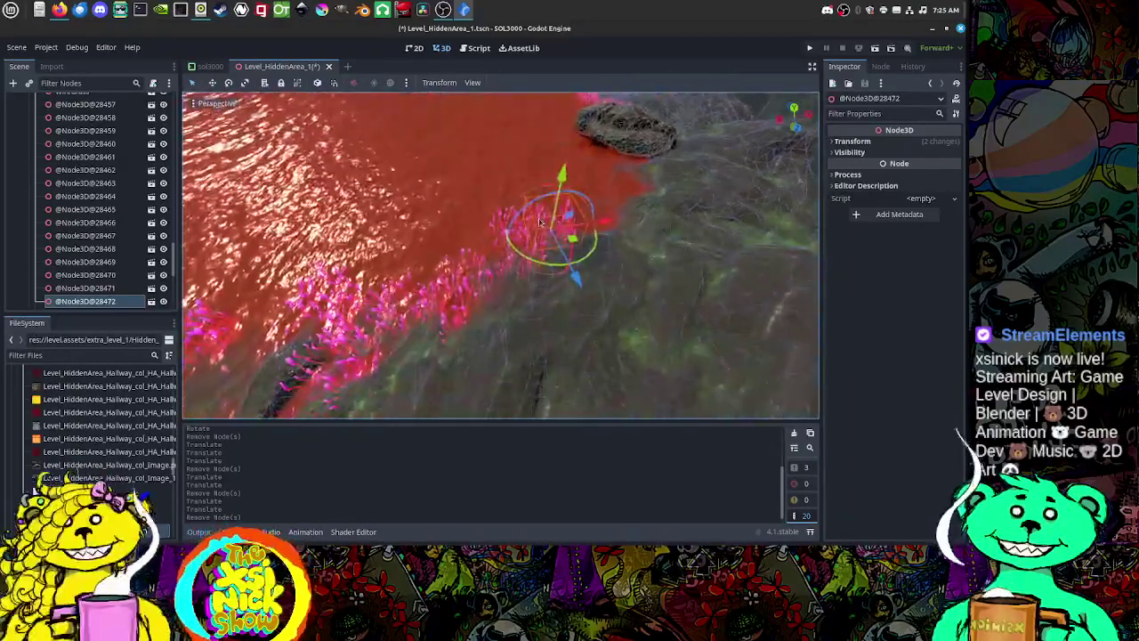
pyautogui.scroll(5, 509, 252)
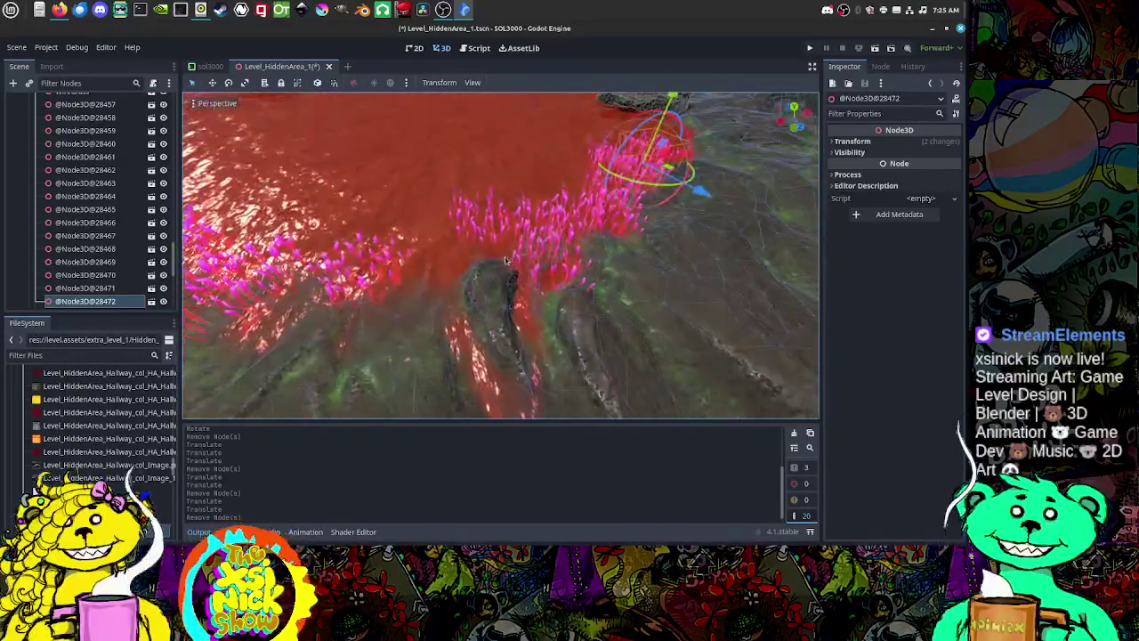
pyautogui.scroll(-5, 508, 266)
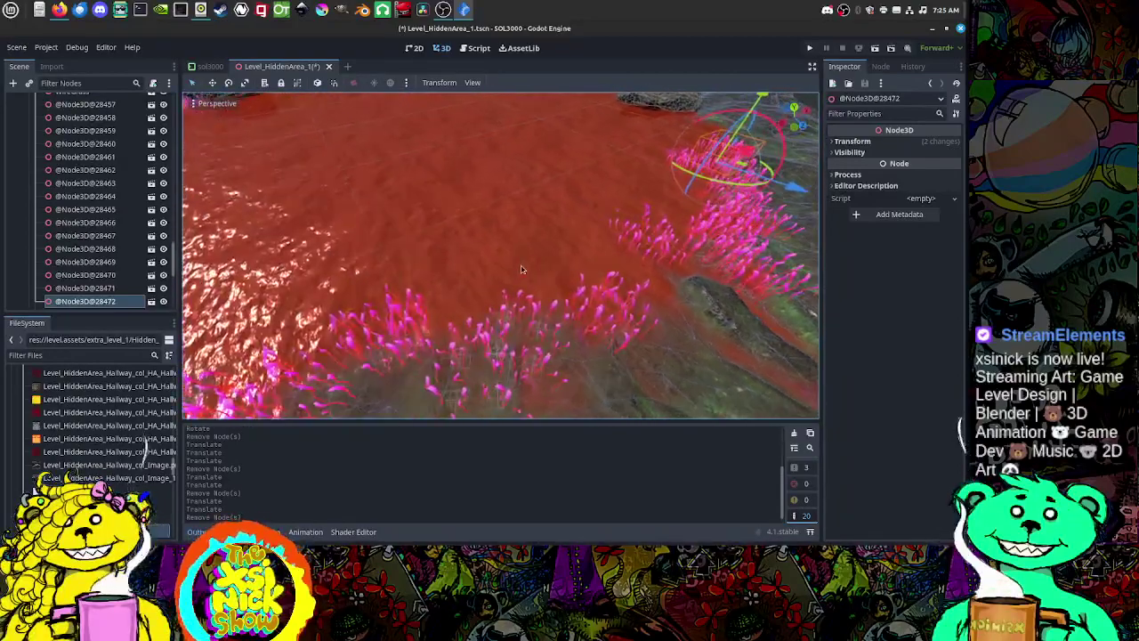
pyautogui.press('f')
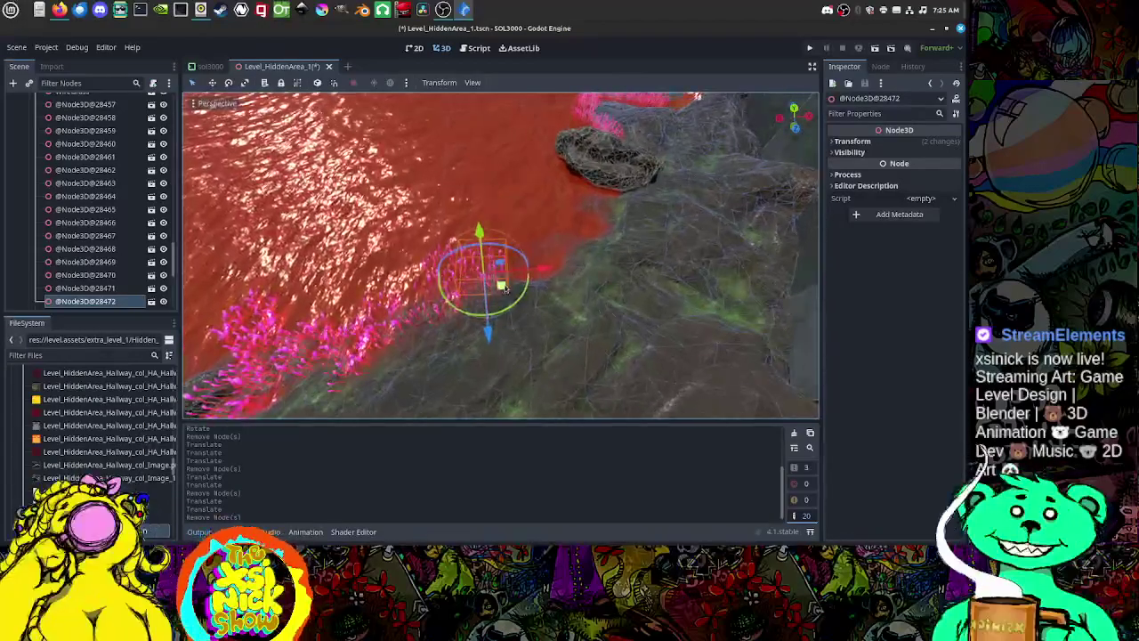
pyautogui.scroll(3, 505, 291)
pyautogui.scroll(-5, 505, 291)
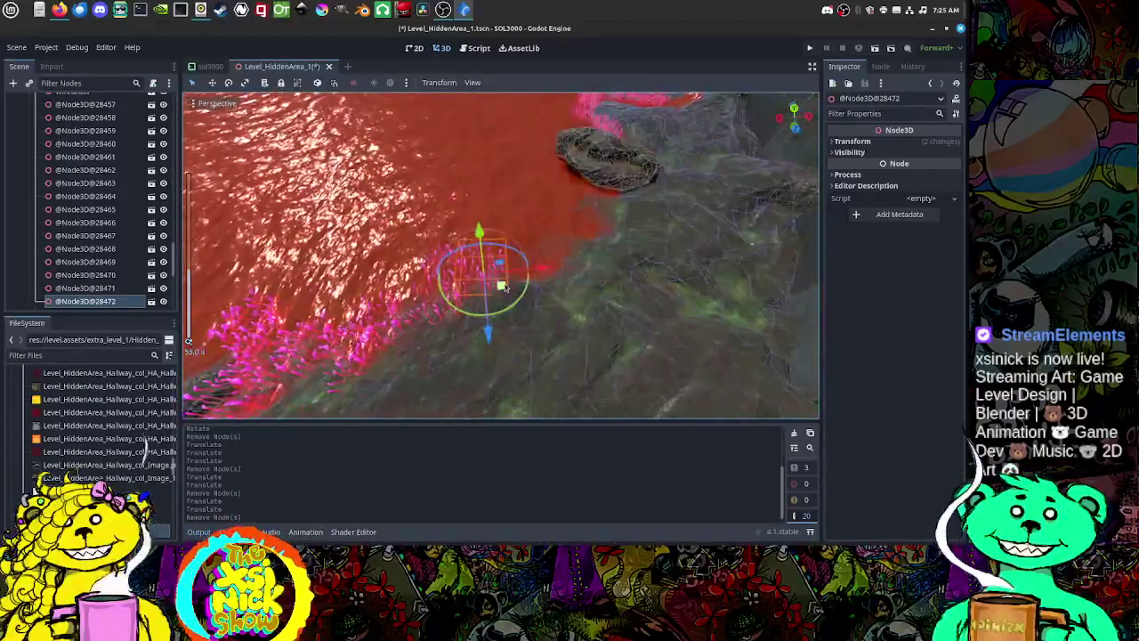
pyautogui.moveTo(495, 271)
pyautogui.mouseDown()
pyautogui.moveTo(547, 278)
pyautogui.moveTo(505, 276)
pyautogui.mouseUp()
pyautogui.moveTo(505, 275); pyautogui.dragTo(529, 291, button='middle')
pyautogui.scroll(5, 527, 298)
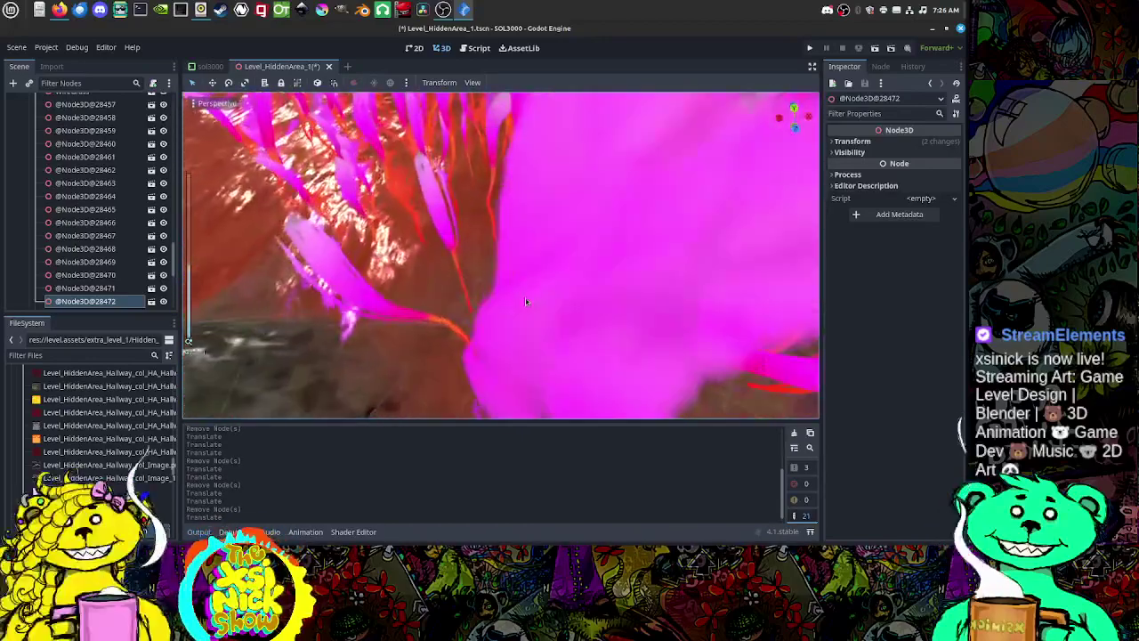
# Step: Nudge the wire grass clump beside the narrow stream outlet slightly along the ground from the bank toward the red pool
pyautogui.scroll(-6, 526, 301)
pyautogui.scroll(5, 527, 298)
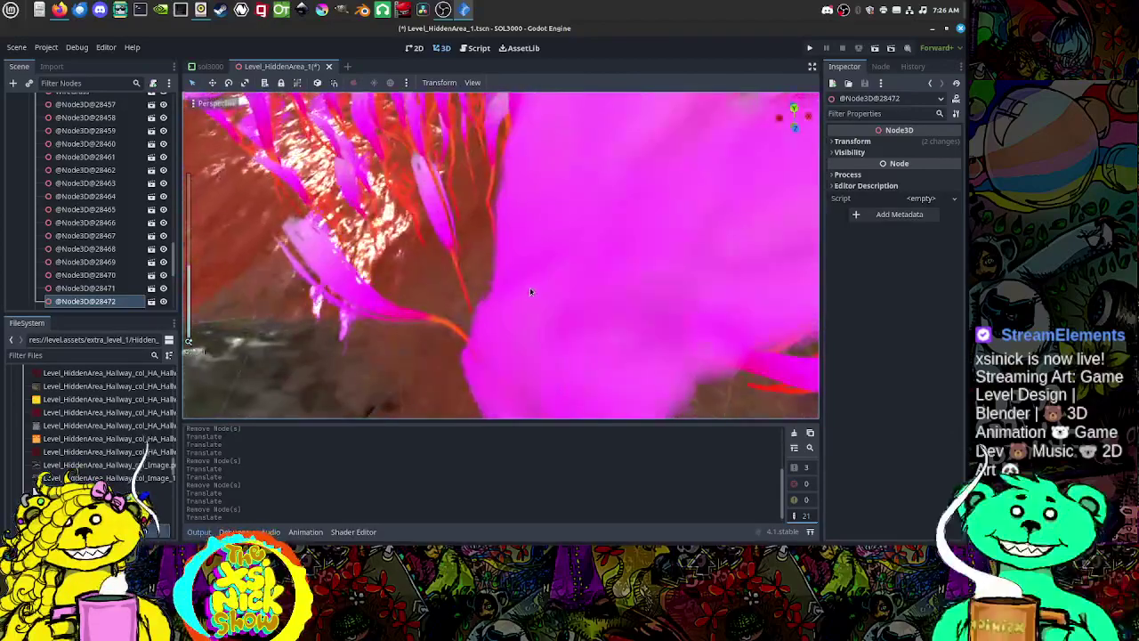
pyautogui.scroll(-4, 528, 287)
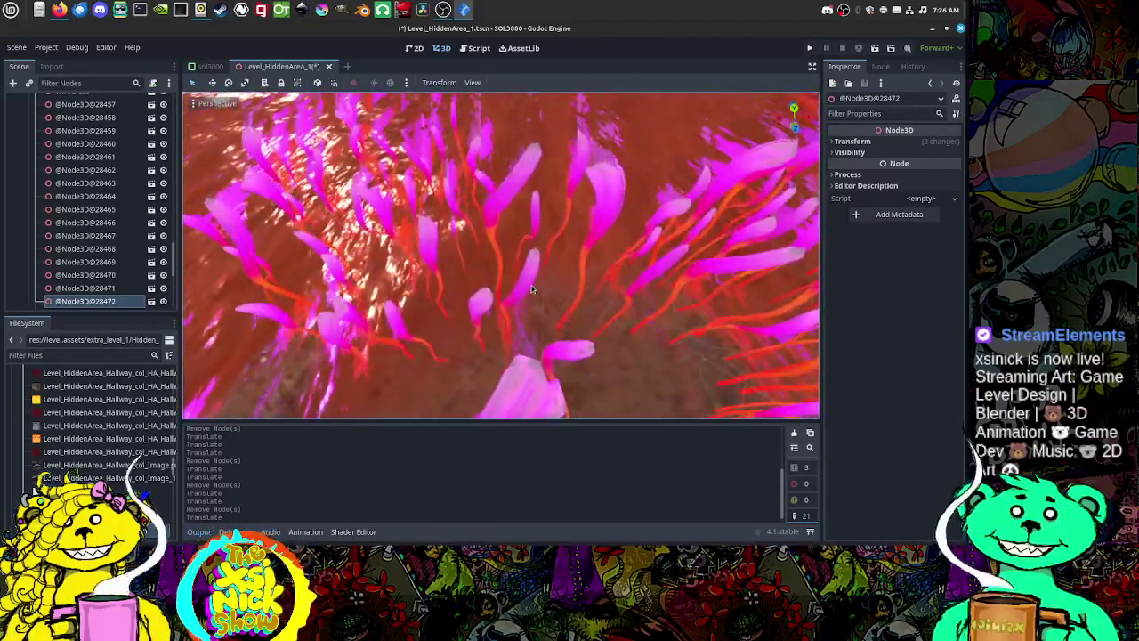
pyautogui.scroll(-5, 531, 286)
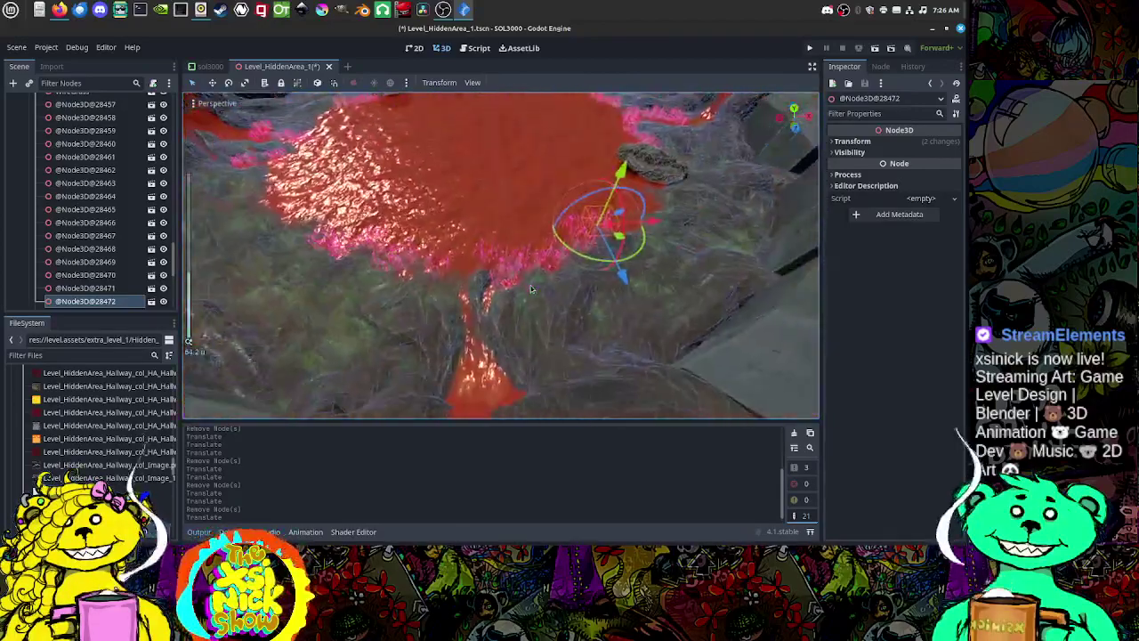
pyautogui.moveTo(530, 285); pyautogui.dragTo(508, 209, button='middle')
pyautogui.click(506, 185)
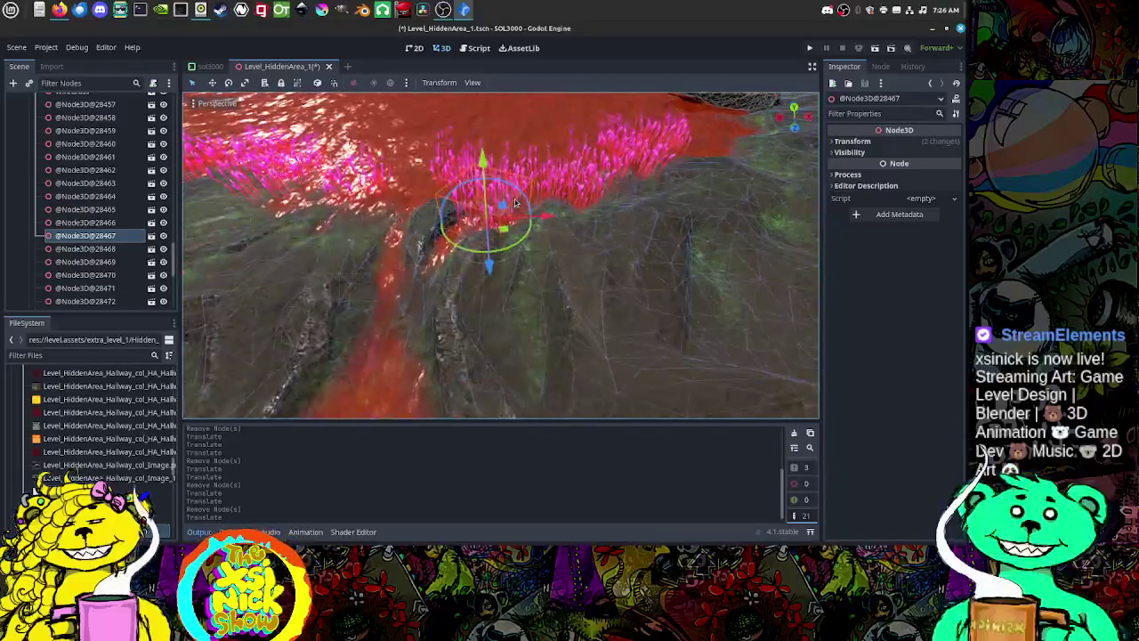
pyautogui.scroll(5, 508, 209)
pyautogui.scroll(-6, 508, 209)
pyautogui.scroll(6, 507, 210)
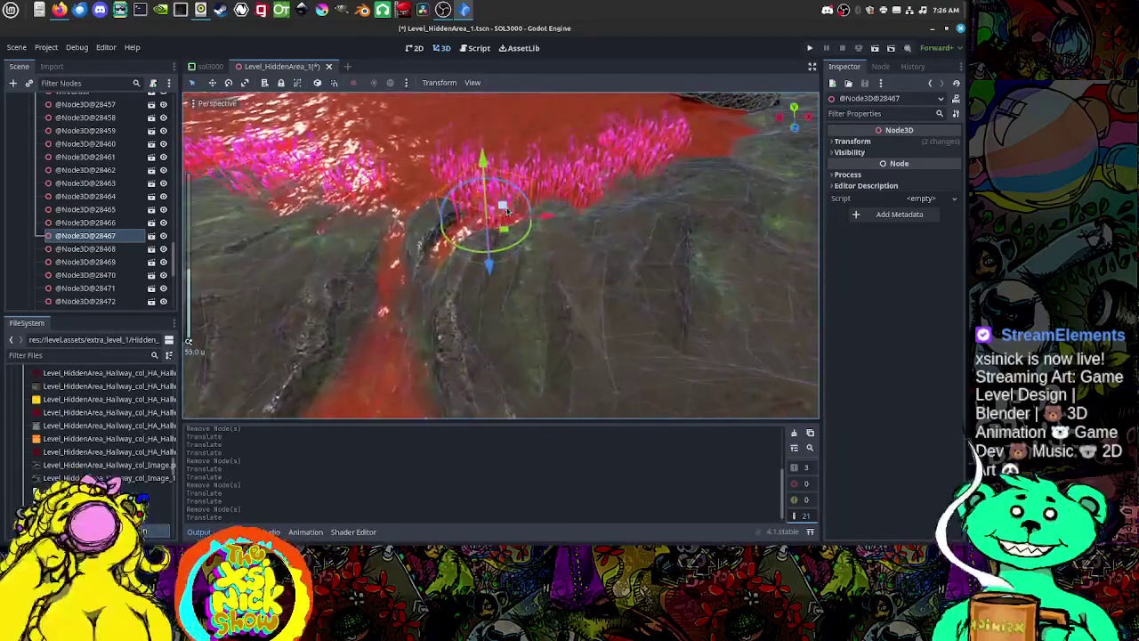
pyautogui.scroll(-6, 507, 211)
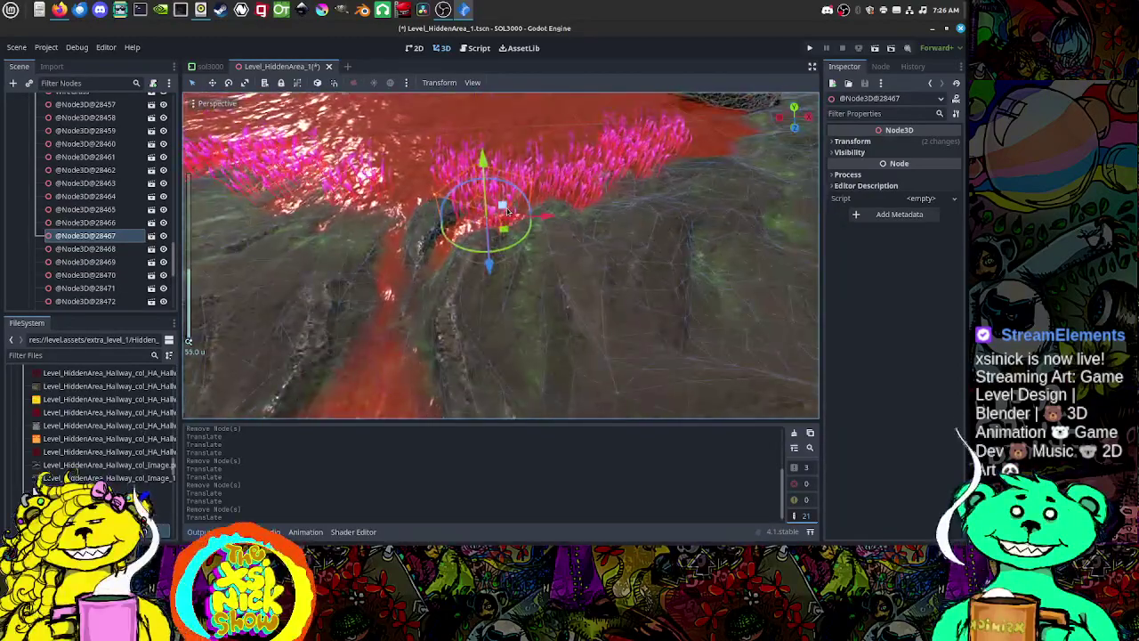
pyautogui.moveTo(503, 217); pyautogui.dragTo(502, 263, button='middle')
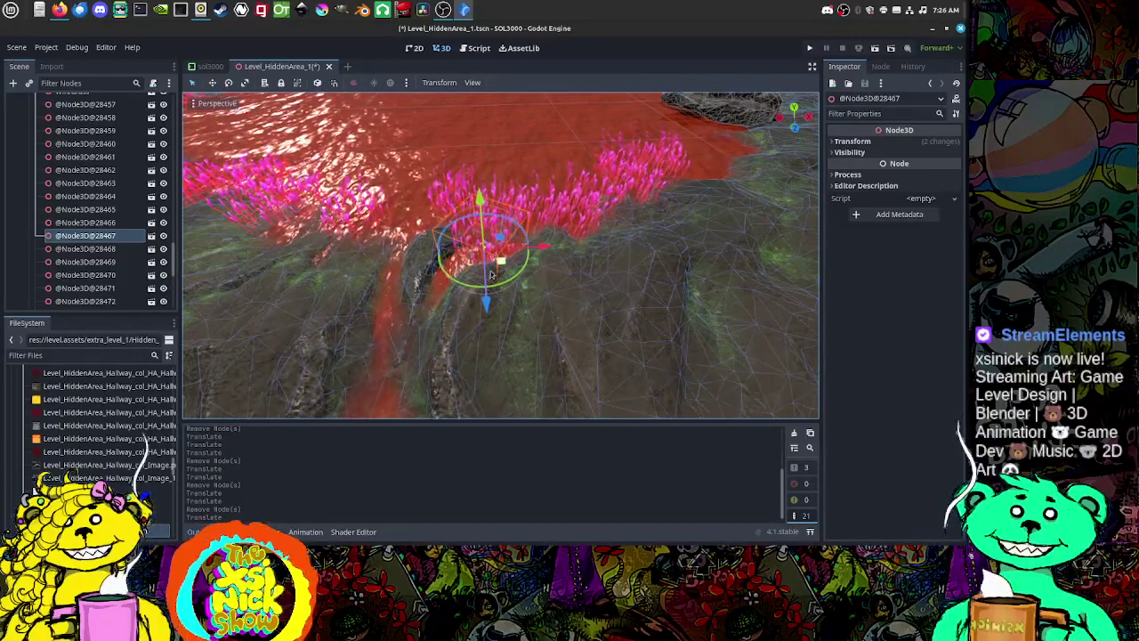
pyautogui.moveTo(503, 263); pyautogui.dragTo(501, 250)
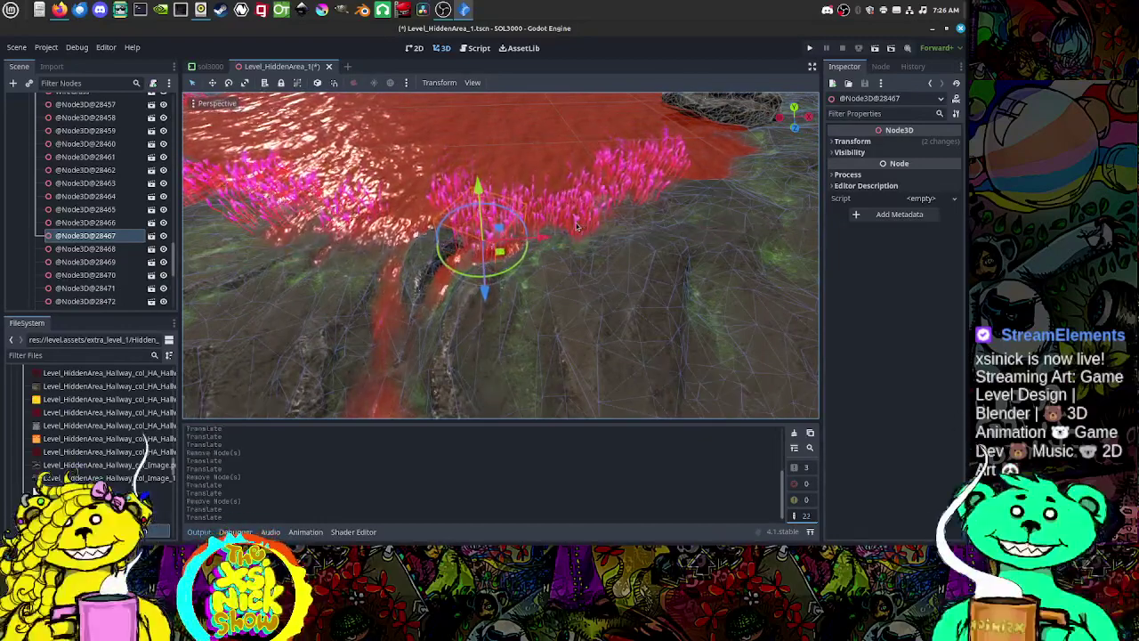
# Step: Pull the neighbouring wire grass clump off the crowded pool shoreline into the stream channel and delete it
pyautogui.click(579, 225)
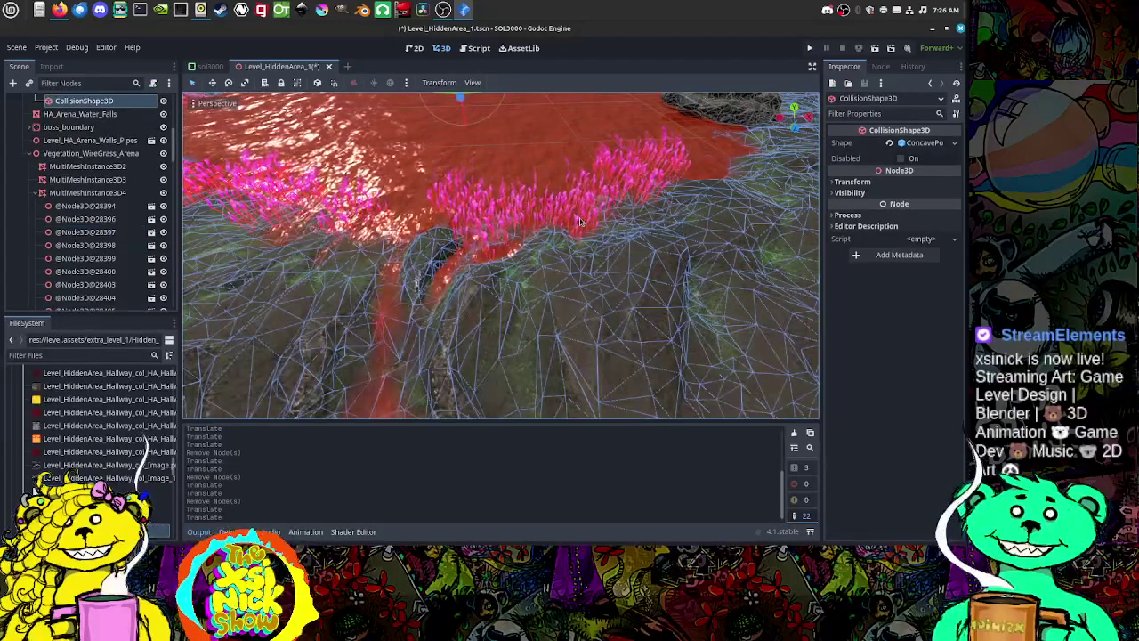
pyautogui.click(580, 222)
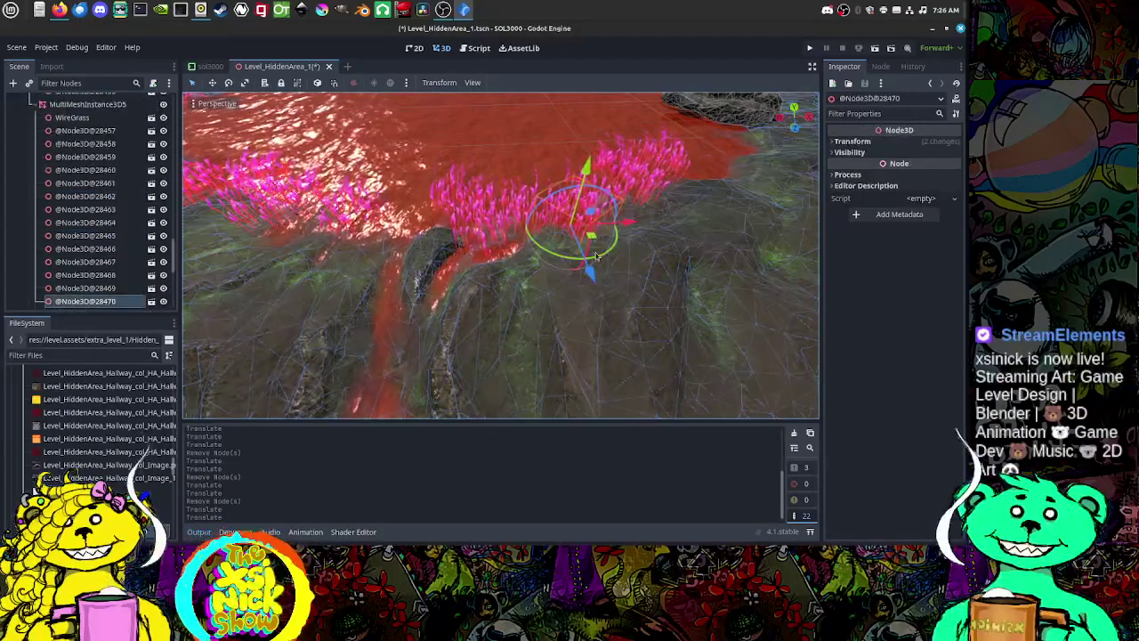
pyautogui.moveTo(590, 239); pyautogui.dragTo(433, 336)
pyautogui.press('Delete')
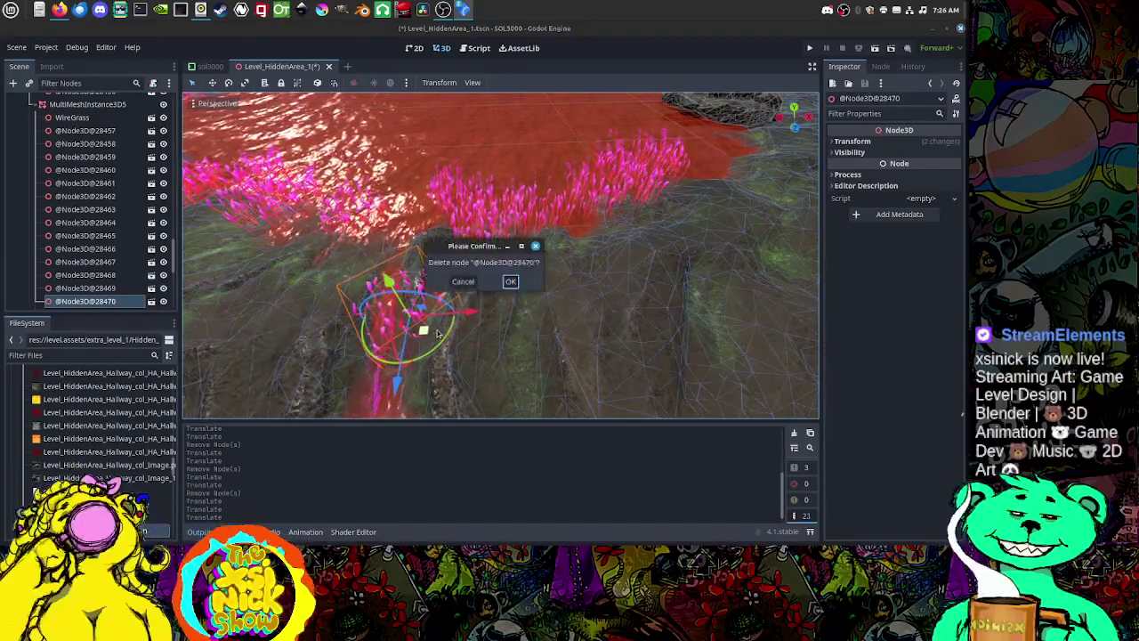
pyautogui.click(483, 284)
# Step: Nudge one wire grass clump in the sparser shoreline row on the green bank slightly toward the red water
pyautogui.moveTo(483, 284); pyautogui.dragTo(509, 306, button='middle')
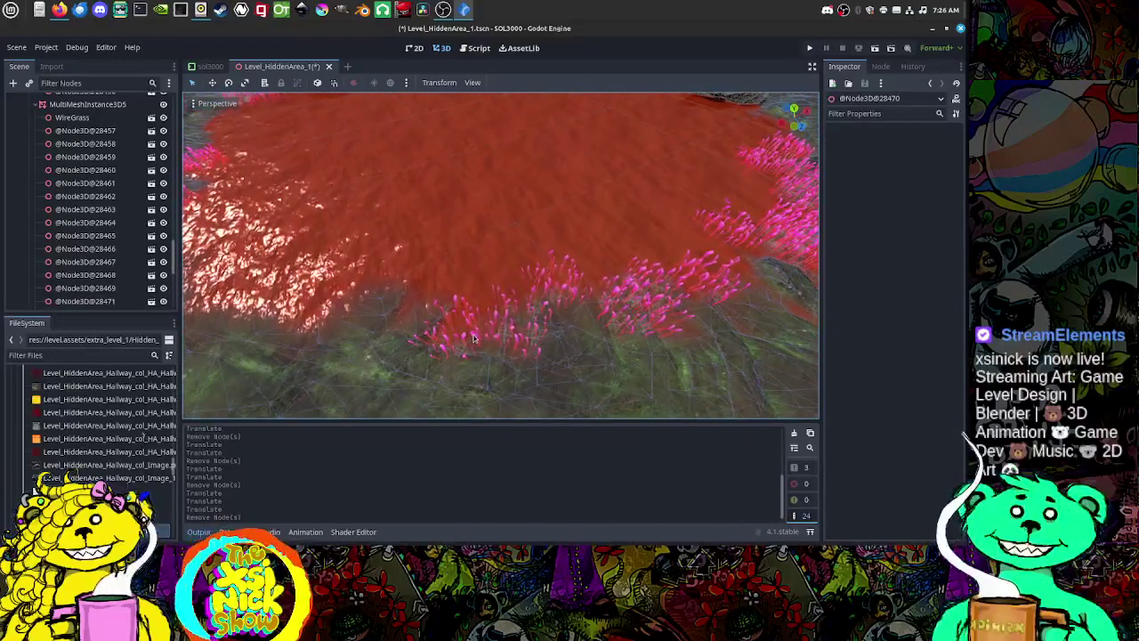
pyautogui.click(481, 338)
pyautogui.moveTo(481, 342); pyautogui.dragTo(484, 328)
# Step: Shift the wire grass clump in the middle of the row beside the large boulder along the ground toward the bank
pyautogui.moveTo(484, 328); pyautogui.dragTo(599, 332, button='middle')
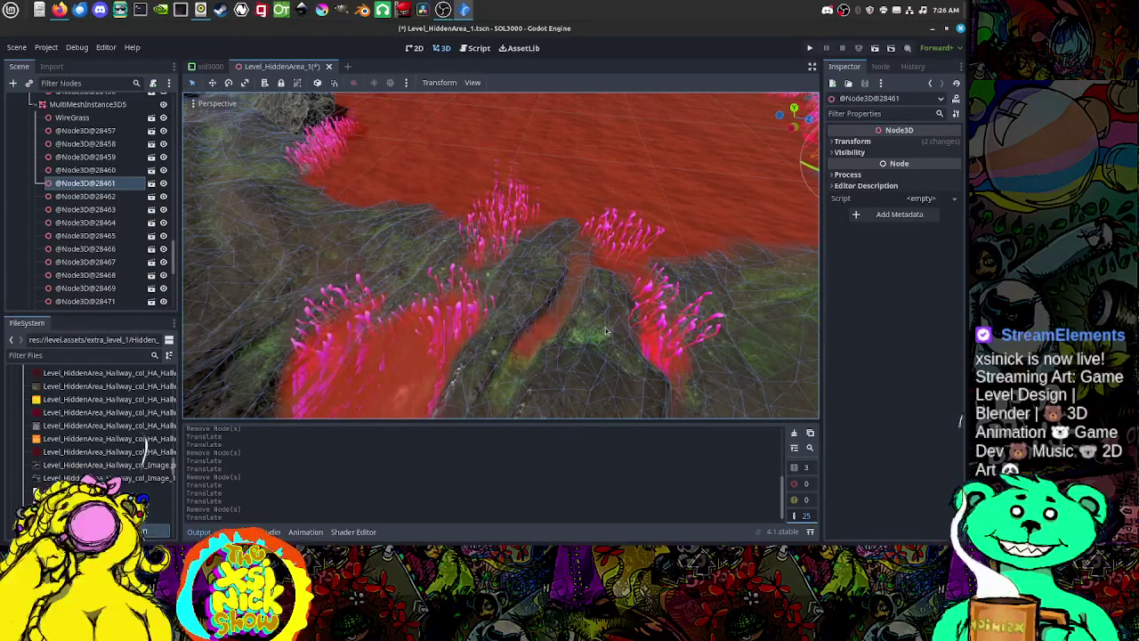
pyautogui.moveTo(590, 331); pyautogui.dragTo(650, 323, button='middle')
pyautogui.scroll(8, 544, 279)
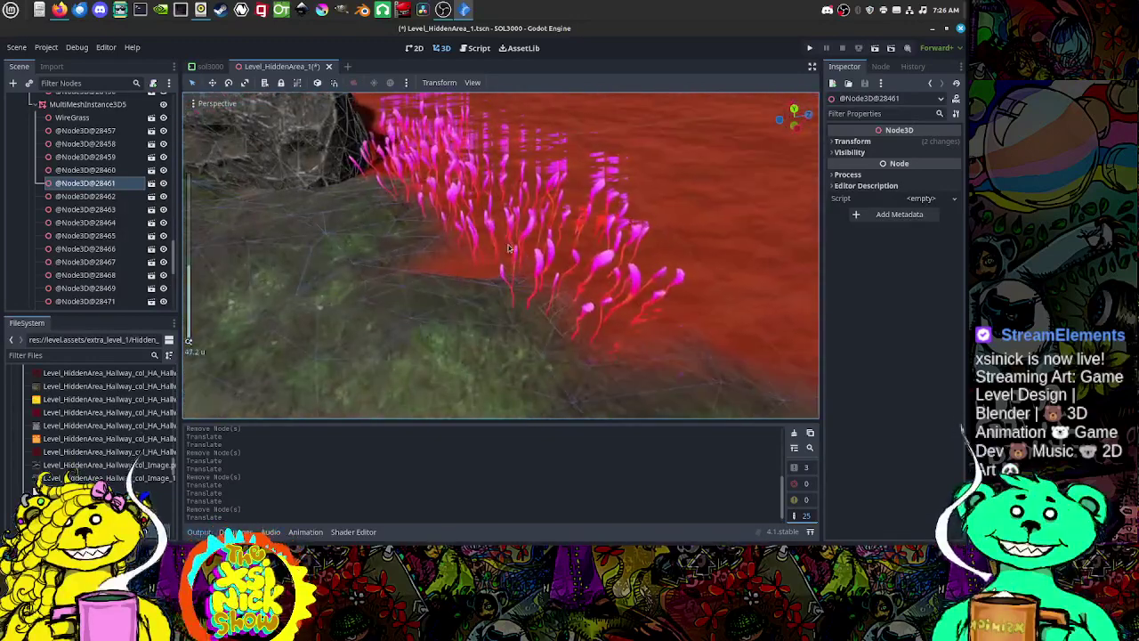
pyautogui.click(530, 232)
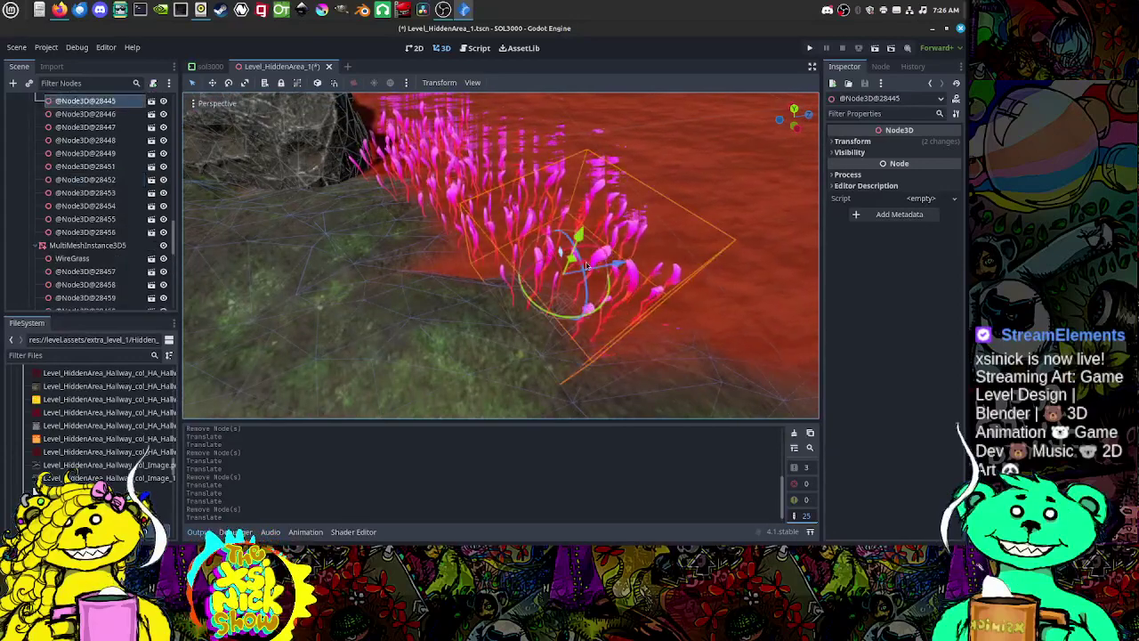
pyautogui.moveTo(651, 269); pyautogui.dragTo(621, 282, button='middle')
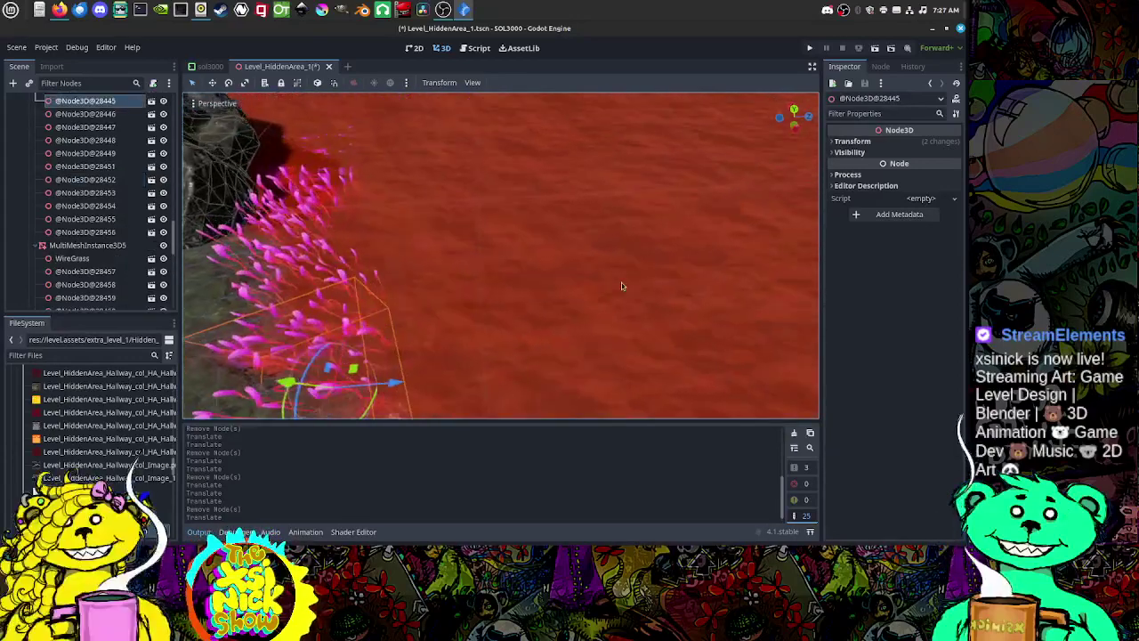
pyautogui.moveTo(465, 280); pyautogui.dragTo(525, 290, button='middle')
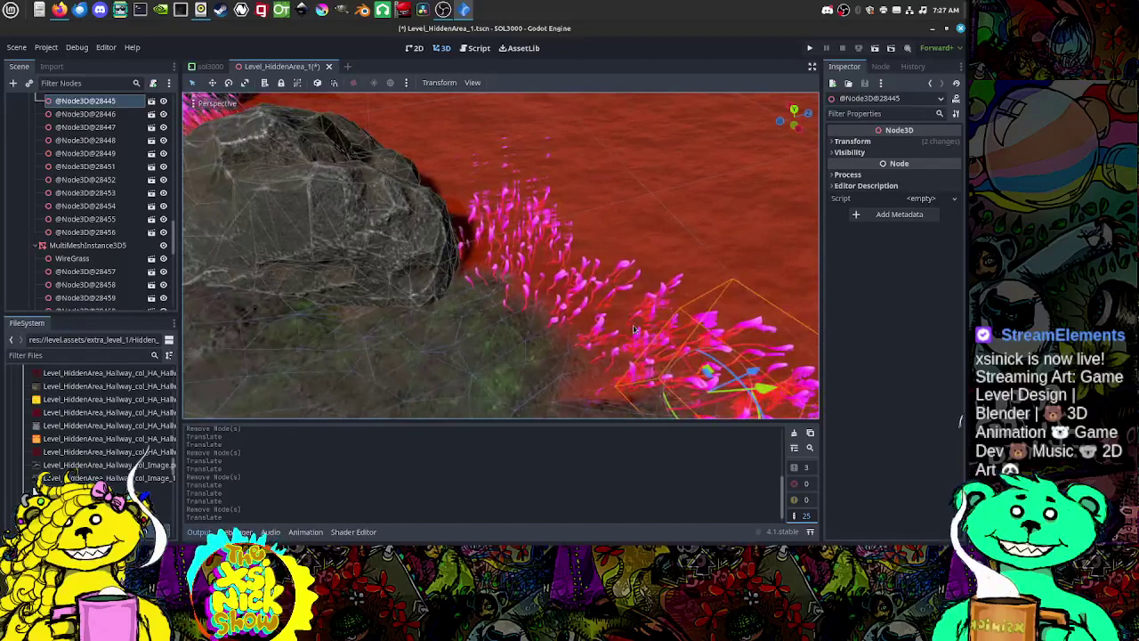
pyautogui.click(643, 338)
pyautogui.moveTo(657, 330); pyautogui.dragTo(632, 338, button='middle')
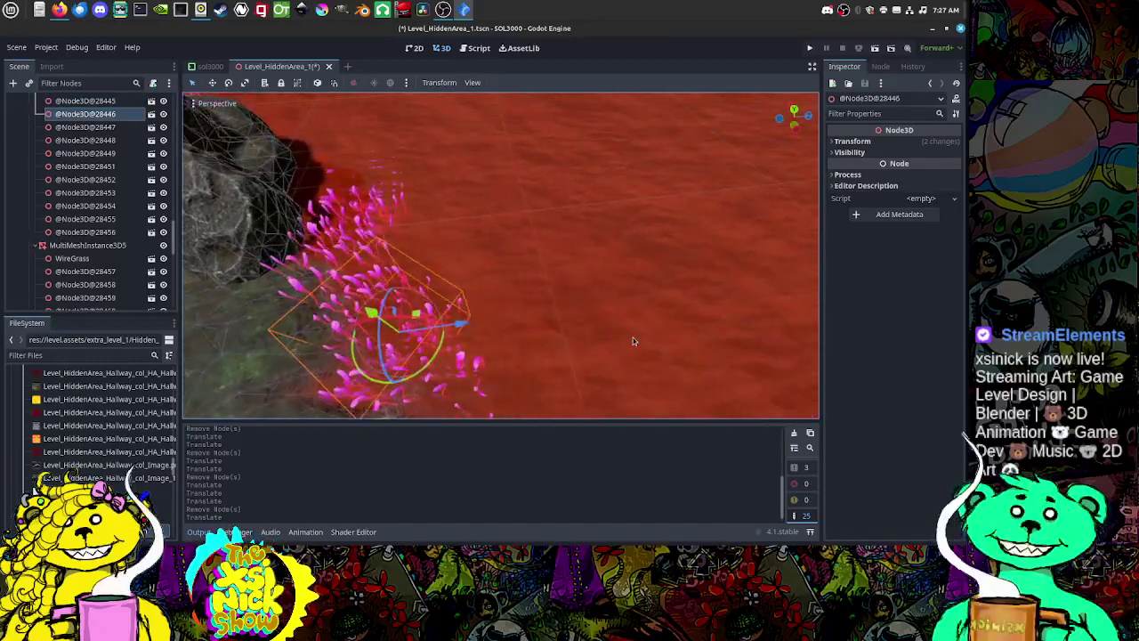
pyautogui.moveTo(417, 316); pyautogui.dragTo(387, 324)
# Step: Save the Level_HiddenArea_1 scene with the adjusted wire grass clumps
pyautogui.scroll(-7, 436, 329)
pyautogui.scroll(-10, 436, 329)
pyautogui.moveTo(574, 307); pyautogui.dragTo(530, 323, button='middle')
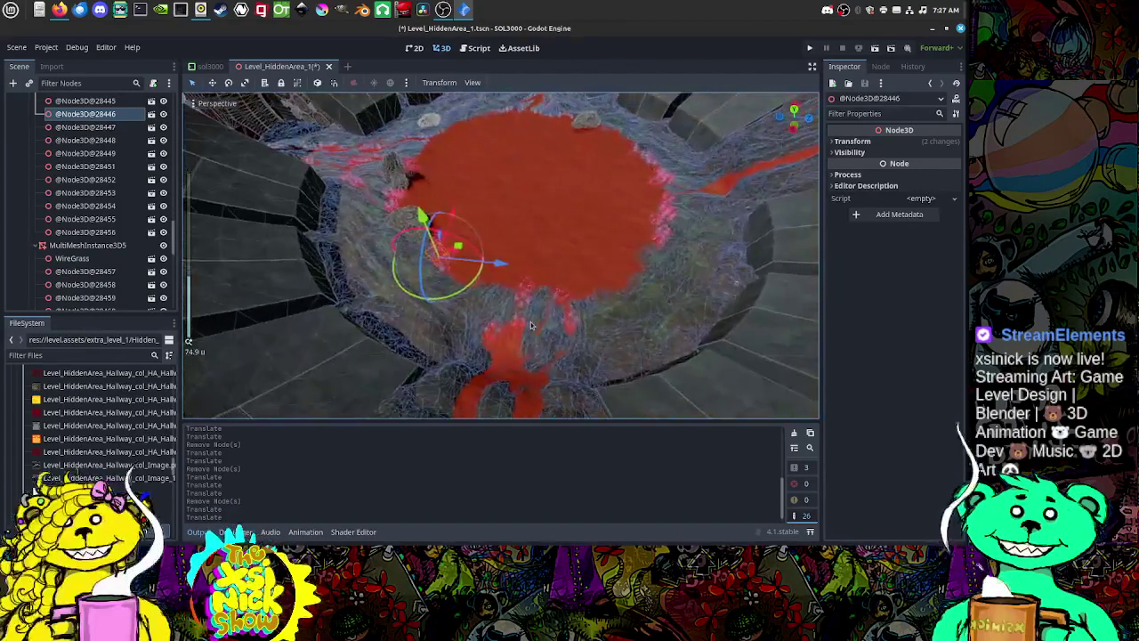
pyautogui.moveTo(492, 279); pyautogui.dragTo(513, 249, button='middle')
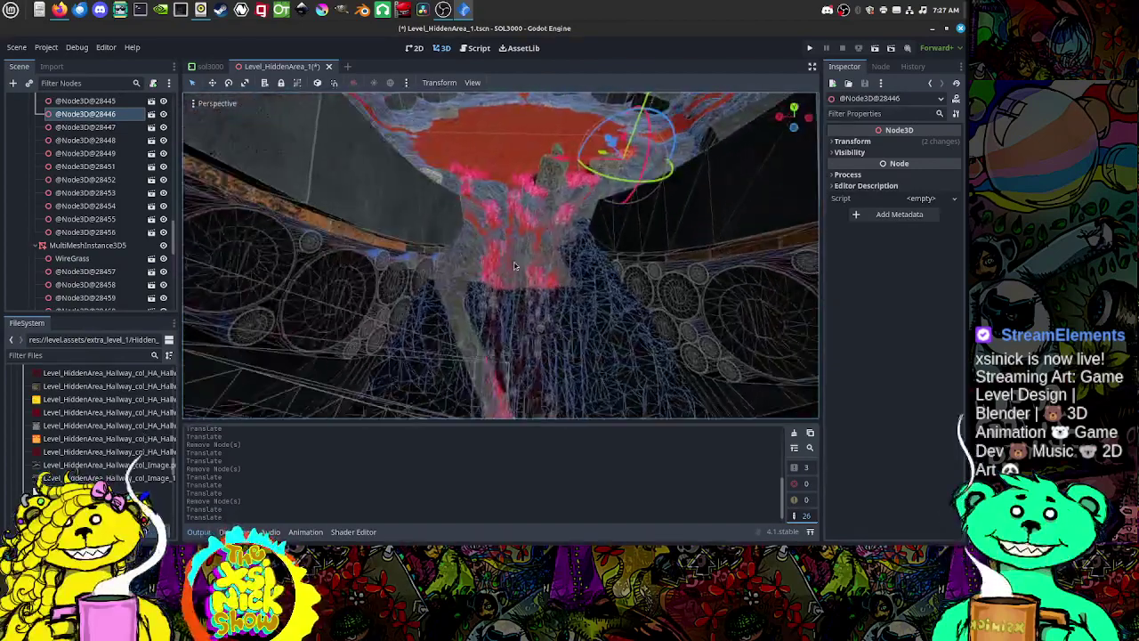
pyautogui.scroll(-5, 513, 249)
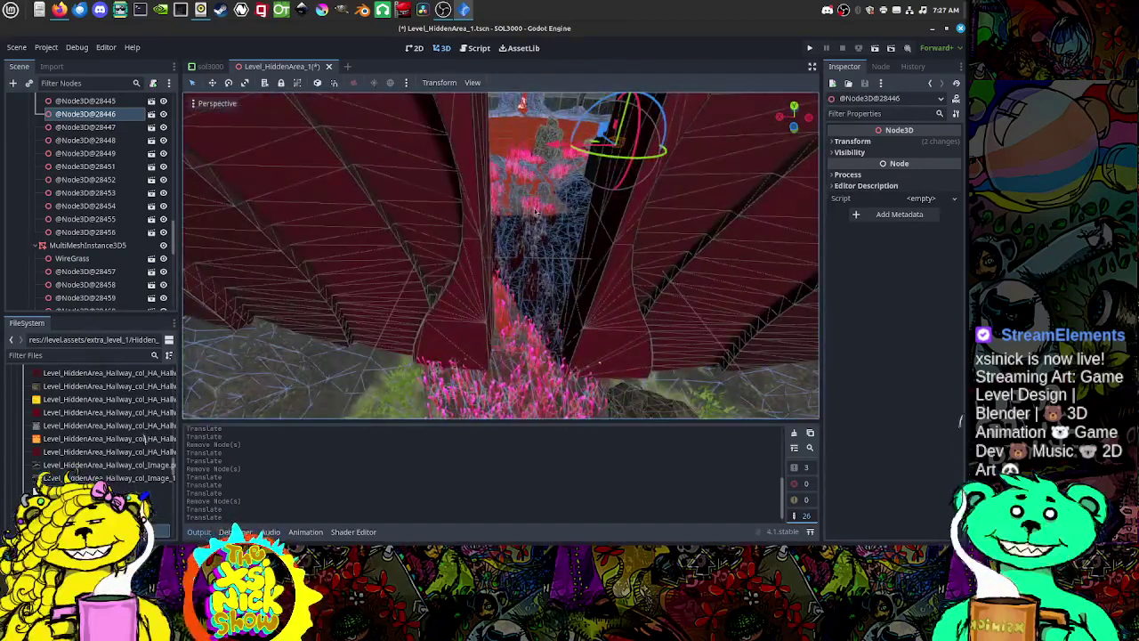
pyautogui.click(17, 47)
pyautogui.click(30, 139)
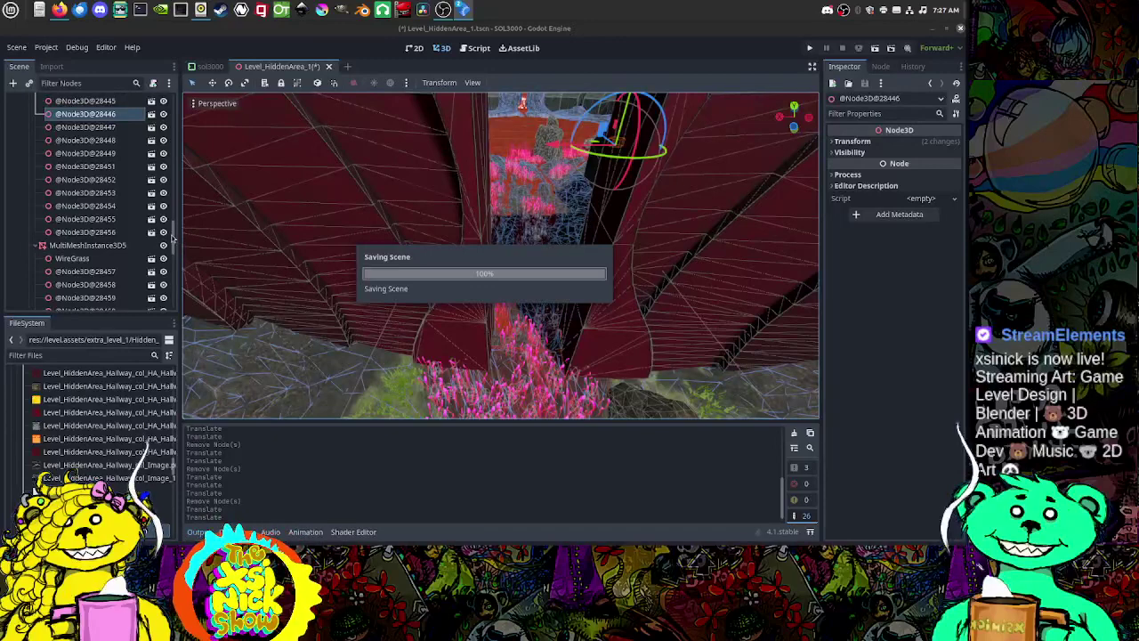
# Step: Collapse the Vegetation_WireGrass_Arena, HA_Arena_Ground_low and Arena branches in the scene tree and save the scene again
pyautogui.moveTo(173, 239); pyautogui.dragTo(171, 132)
pyautogui.scroll(1, 162, 153)
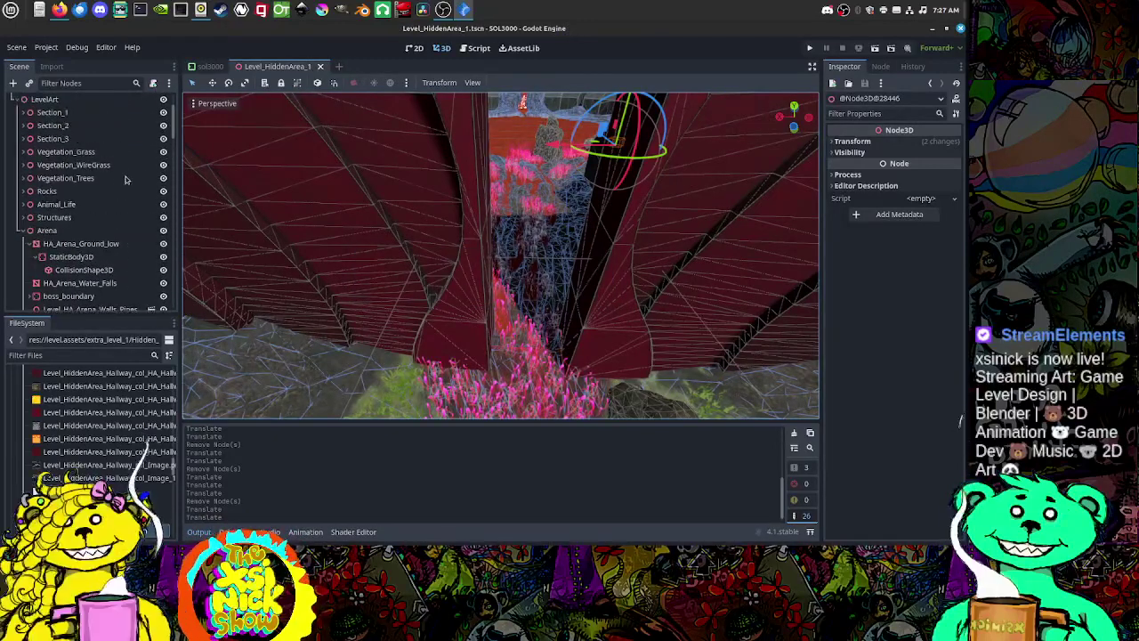
pyautogui.scroll(-2, 126, 180)
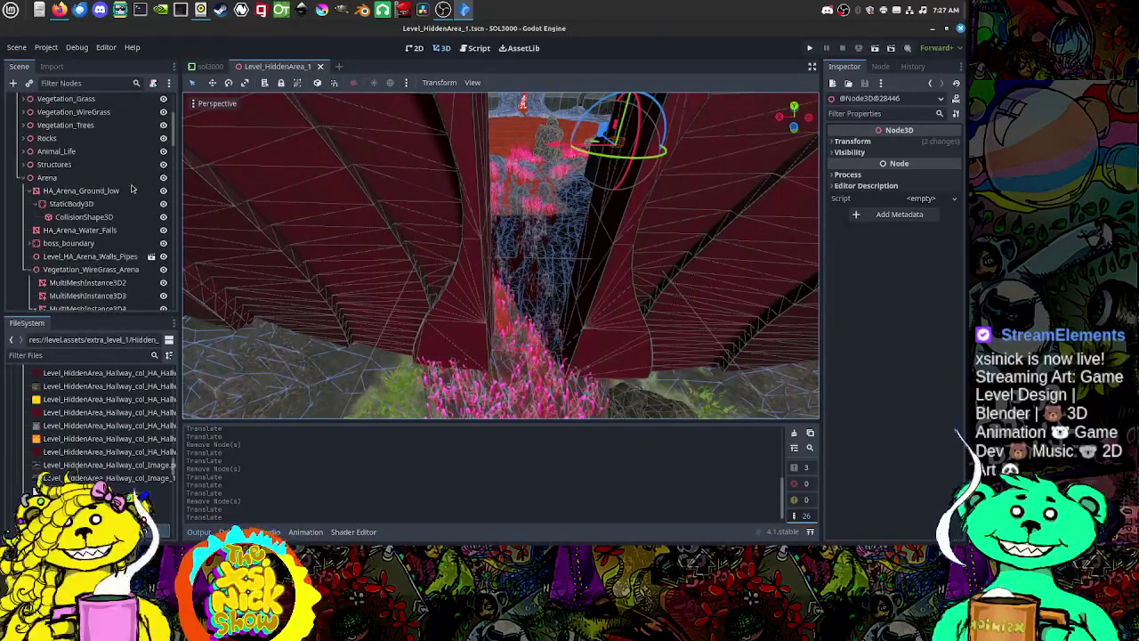
pyautogui.click(34, 270)
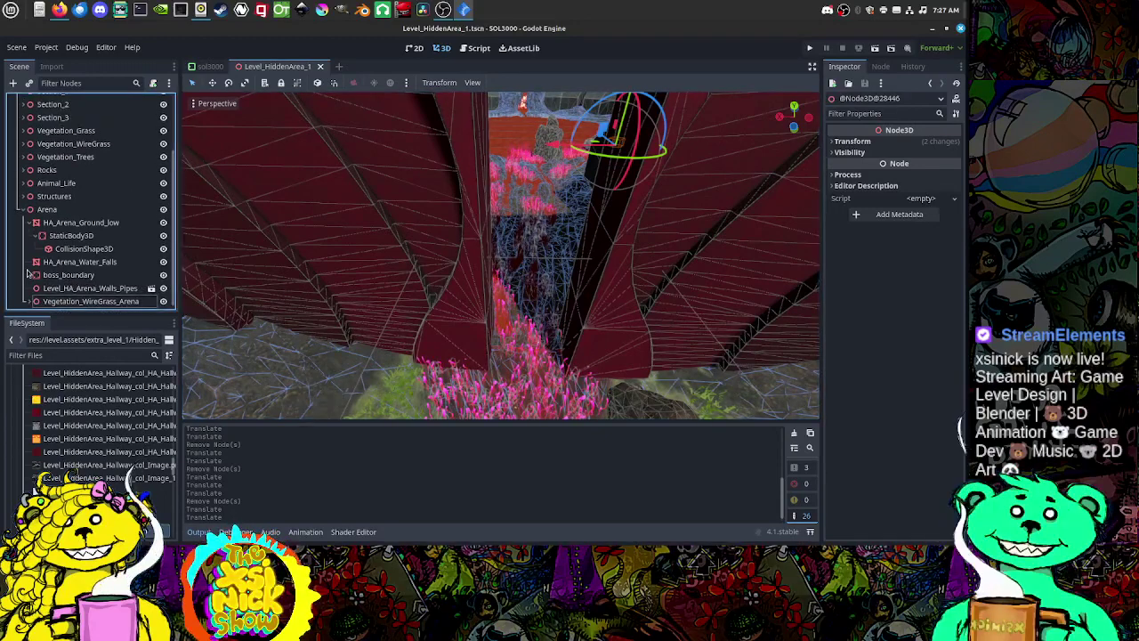
pyautogui.click(34, 223)
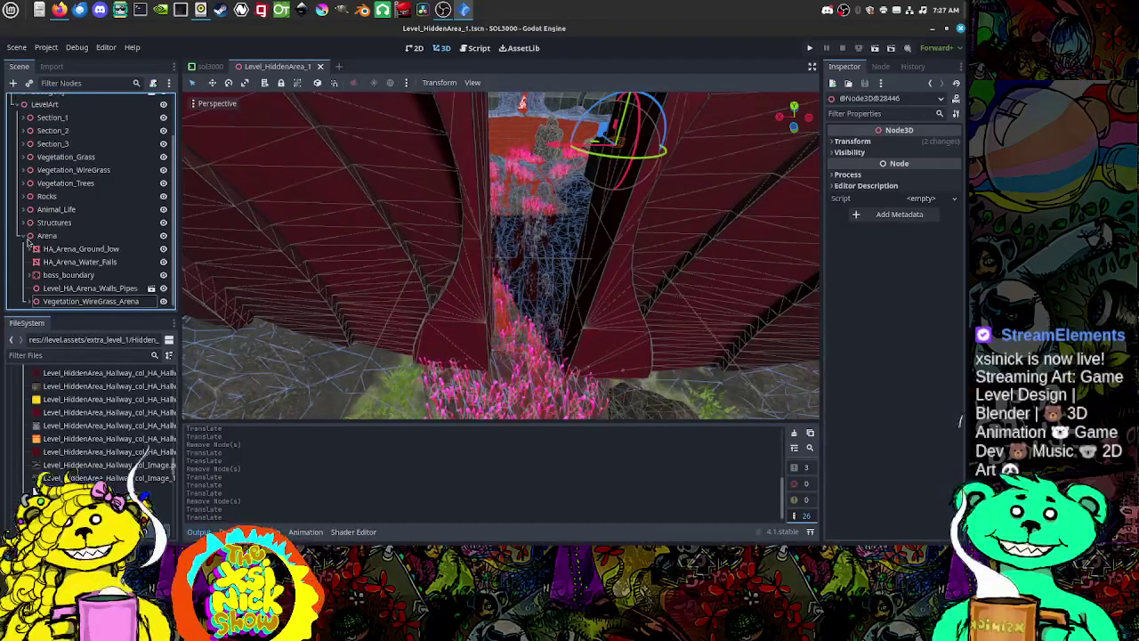
pyautogui.click(24, 235)
pyautogui.scroll(2, 57, 201)
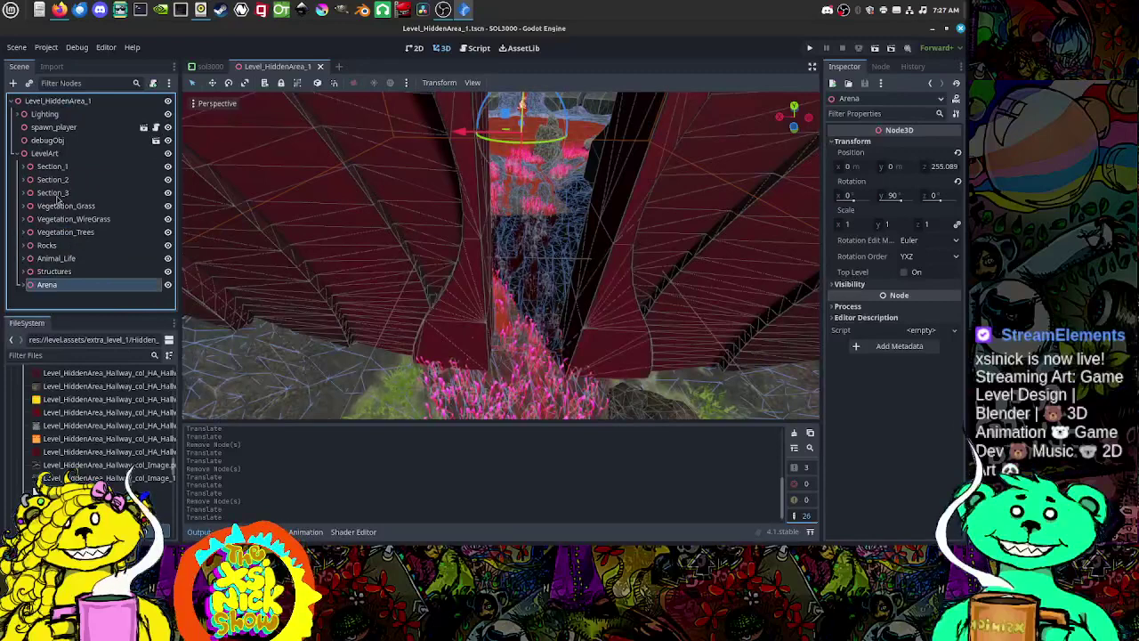
pyautogui.click(17, 48)
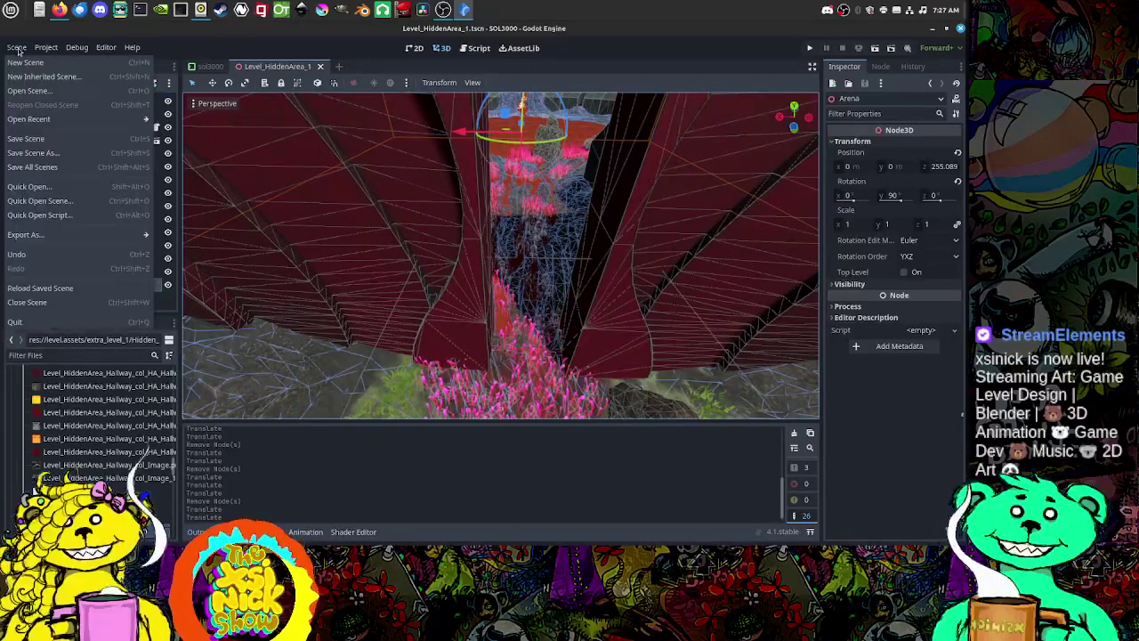
pyautogui.click(54, 139)
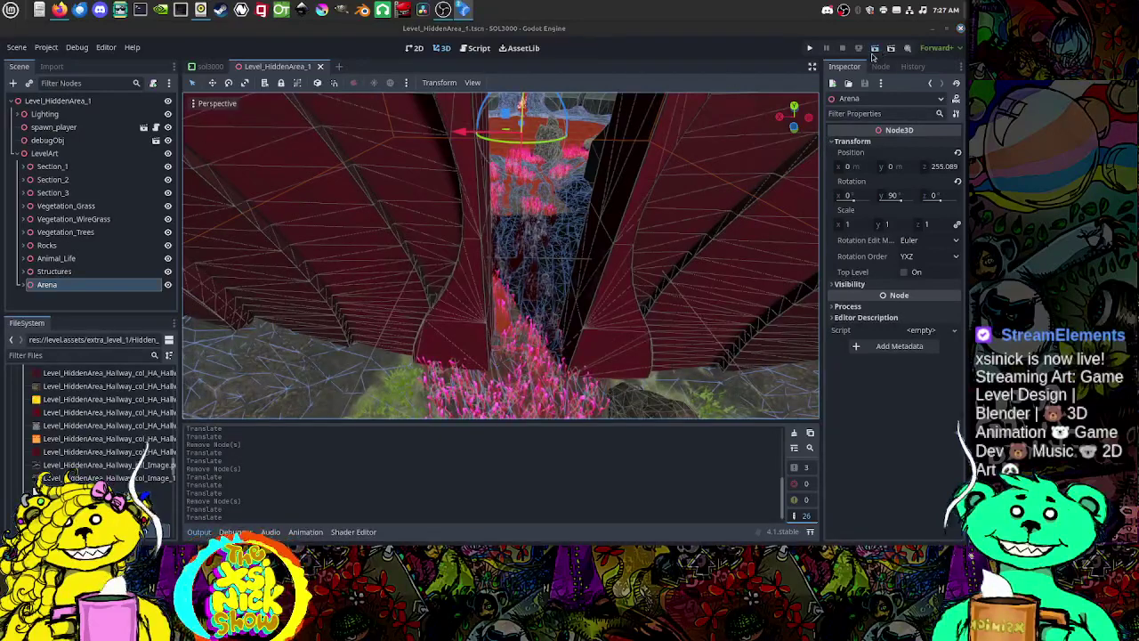
# Step: Save and run the current scene, moving the player along the wire grass streams through the canyon sections to the arena entrance
pyautogui.hotkey('ctrl', 's')
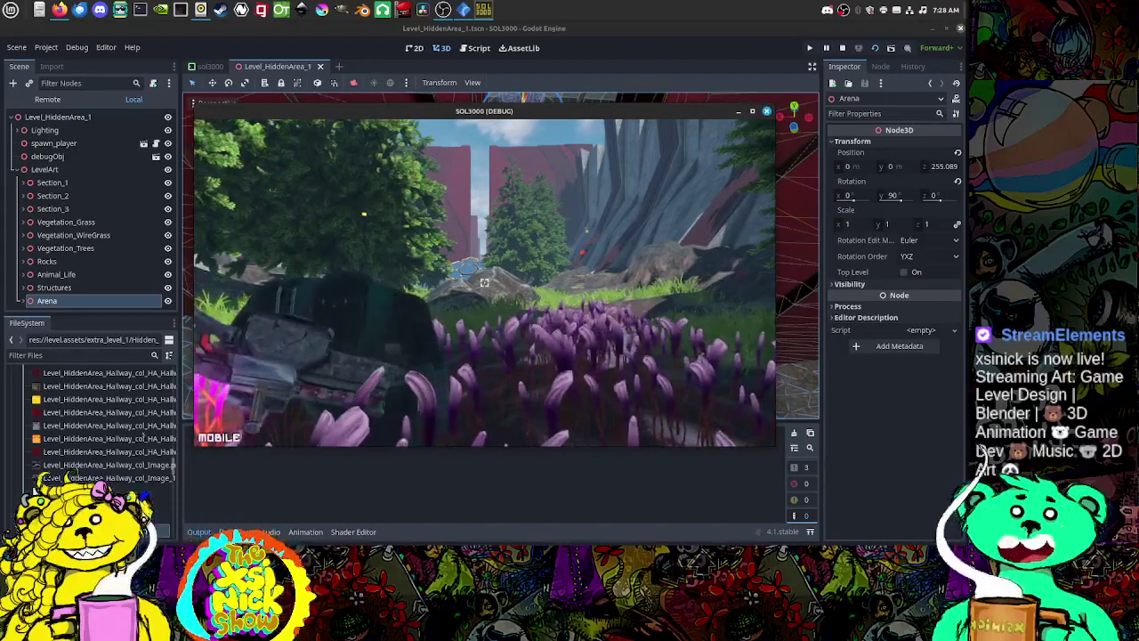
pyautogui.press('w')
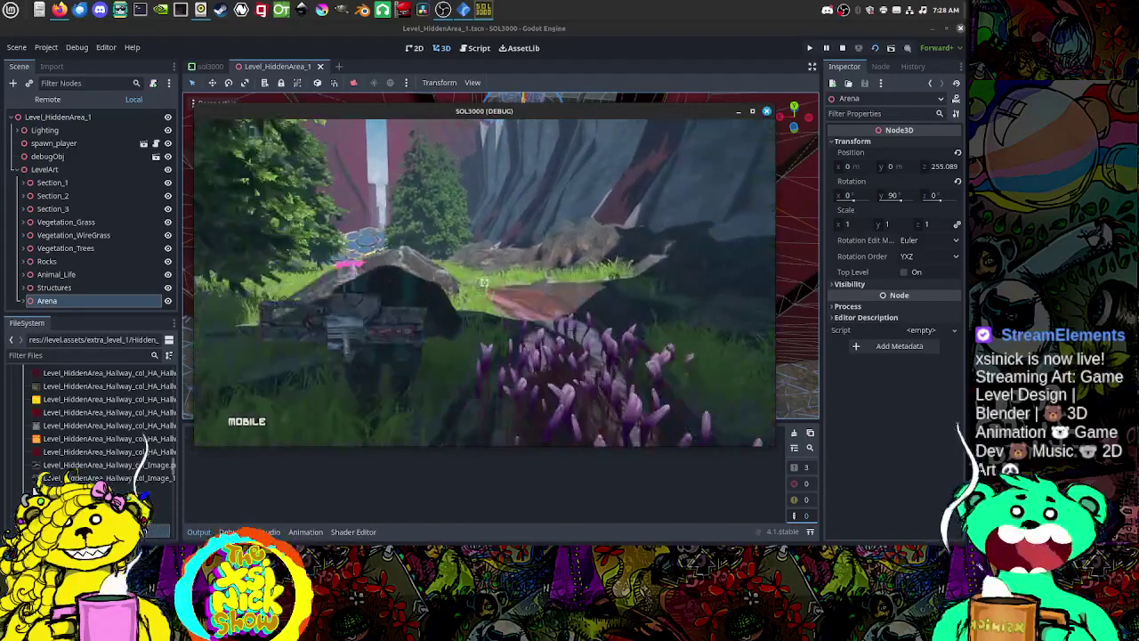
pyautogui.press('w')
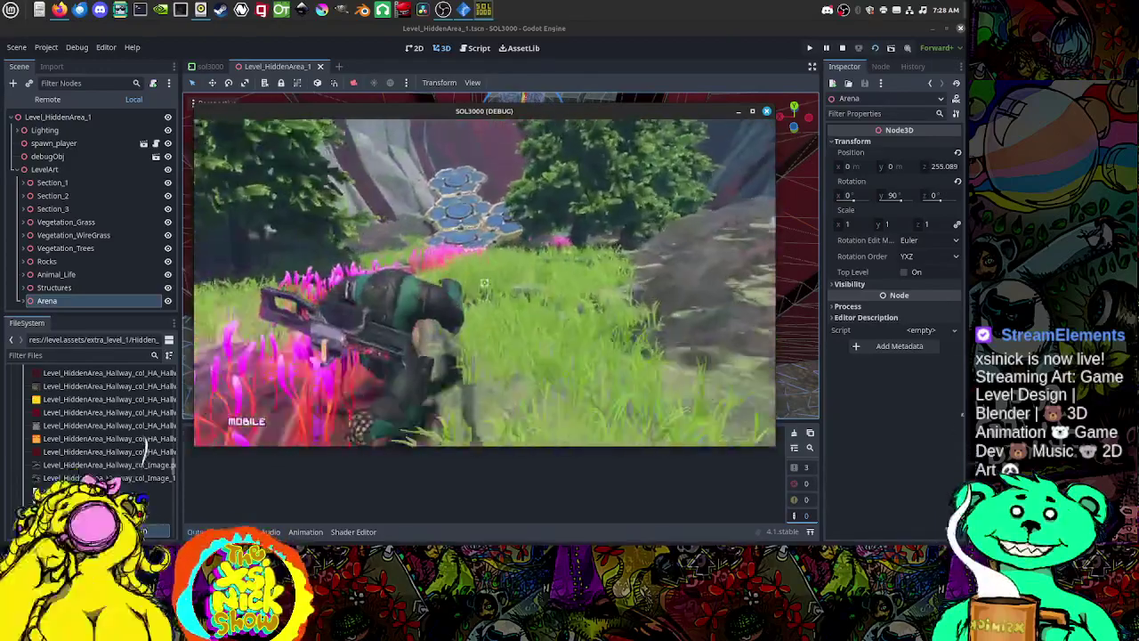
pyautogui.press('w')
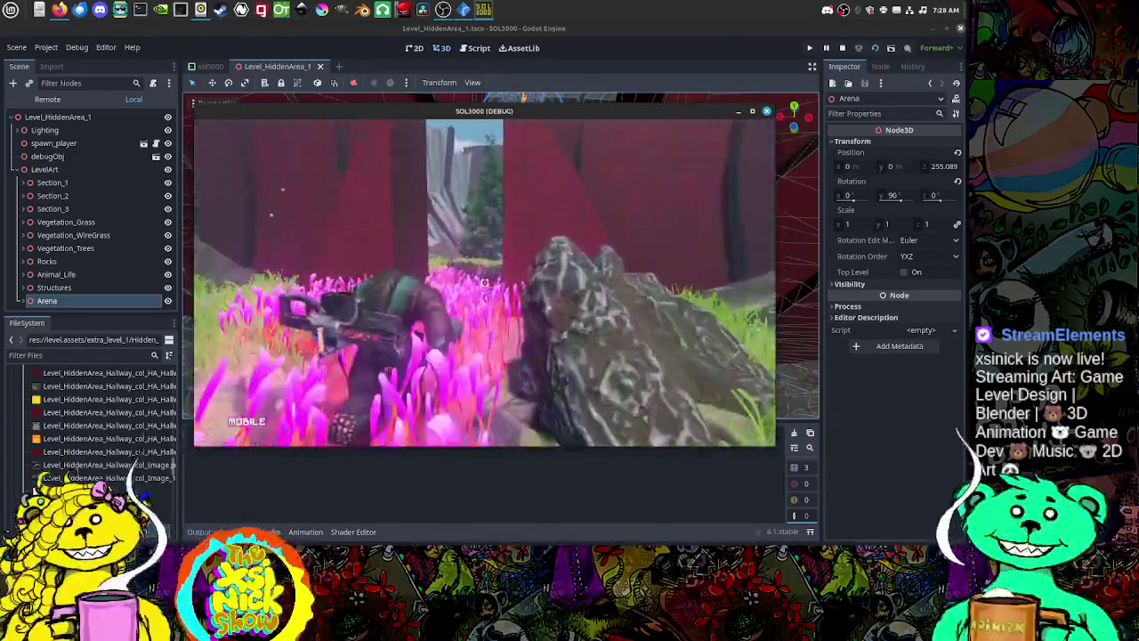
pyautogui.press('w')
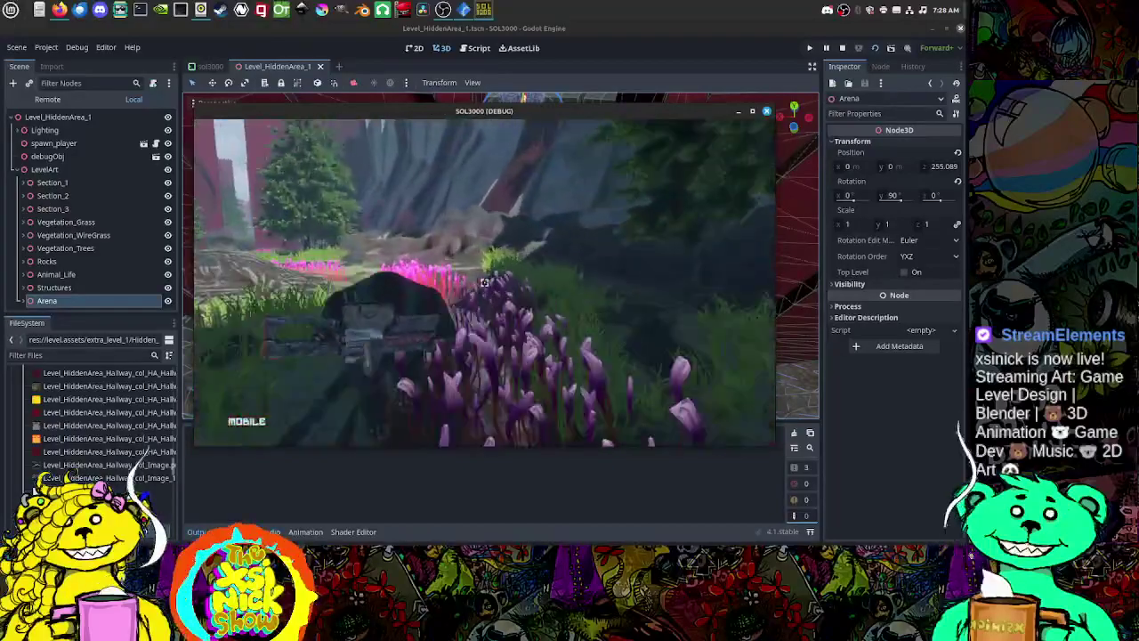
pyautogui.press('w')
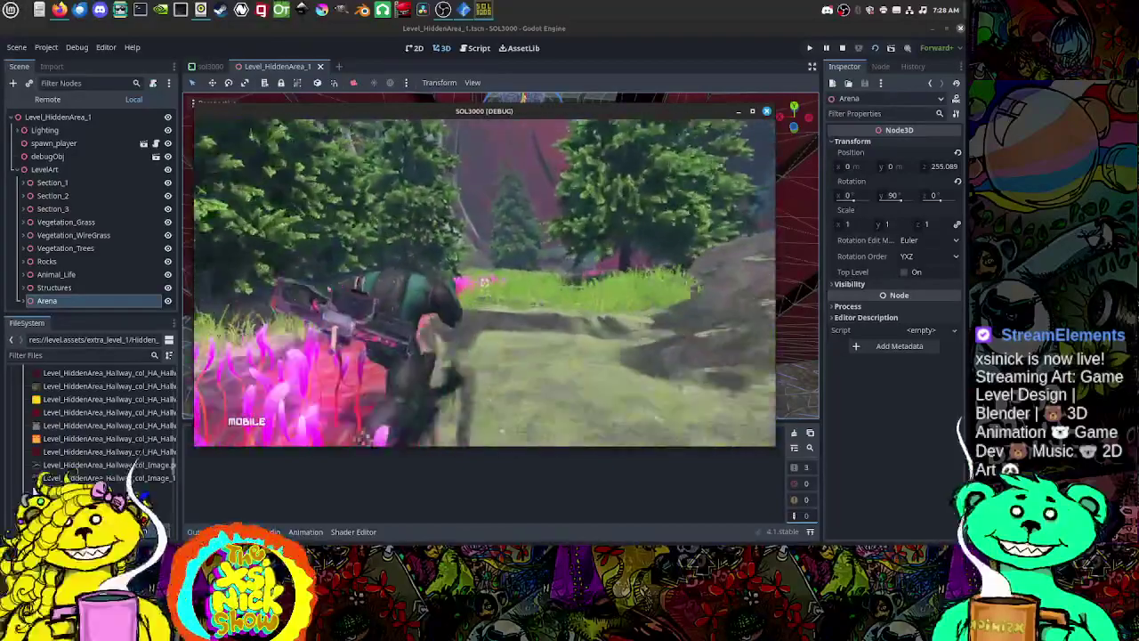
pyautogui.press('w')
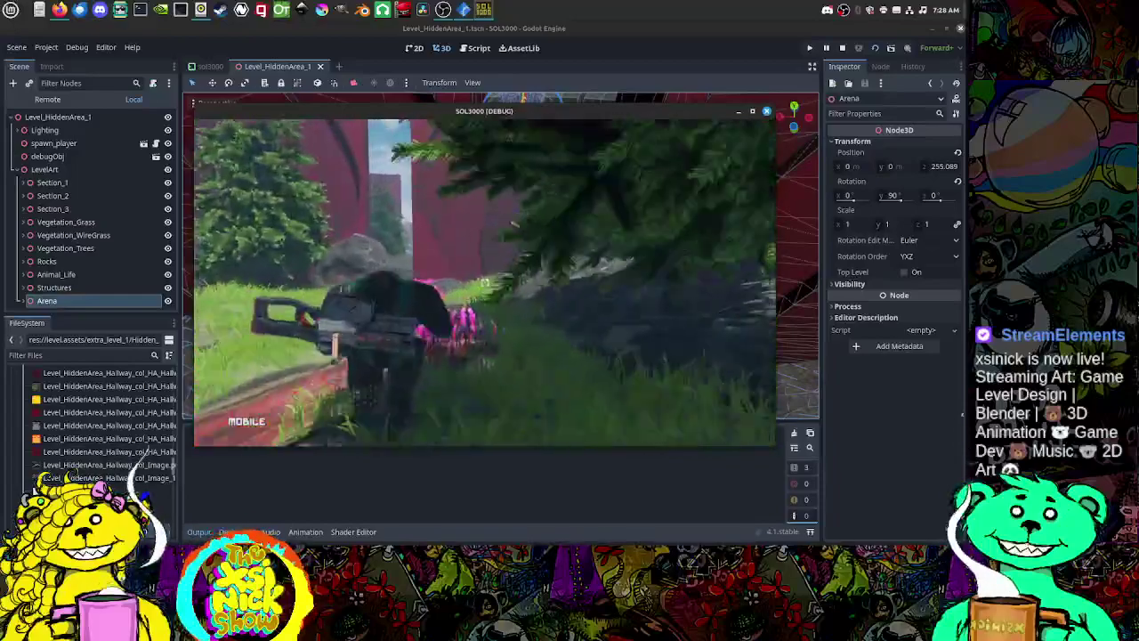
pyautogui.press('w')
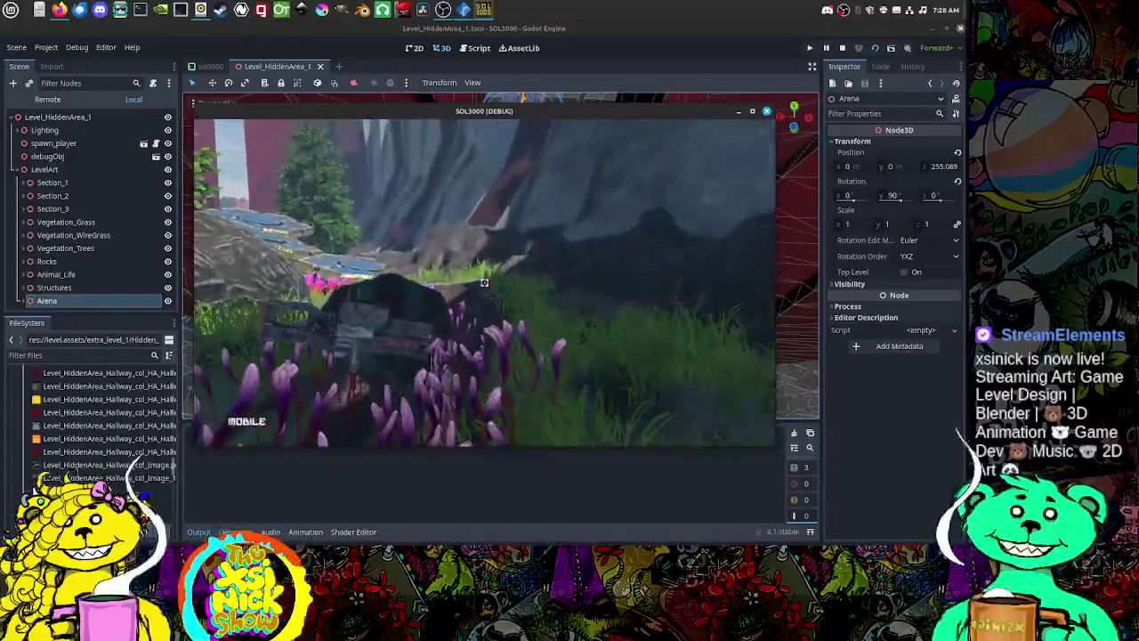
pyautogui.press('w')
pyautogui.press('w')
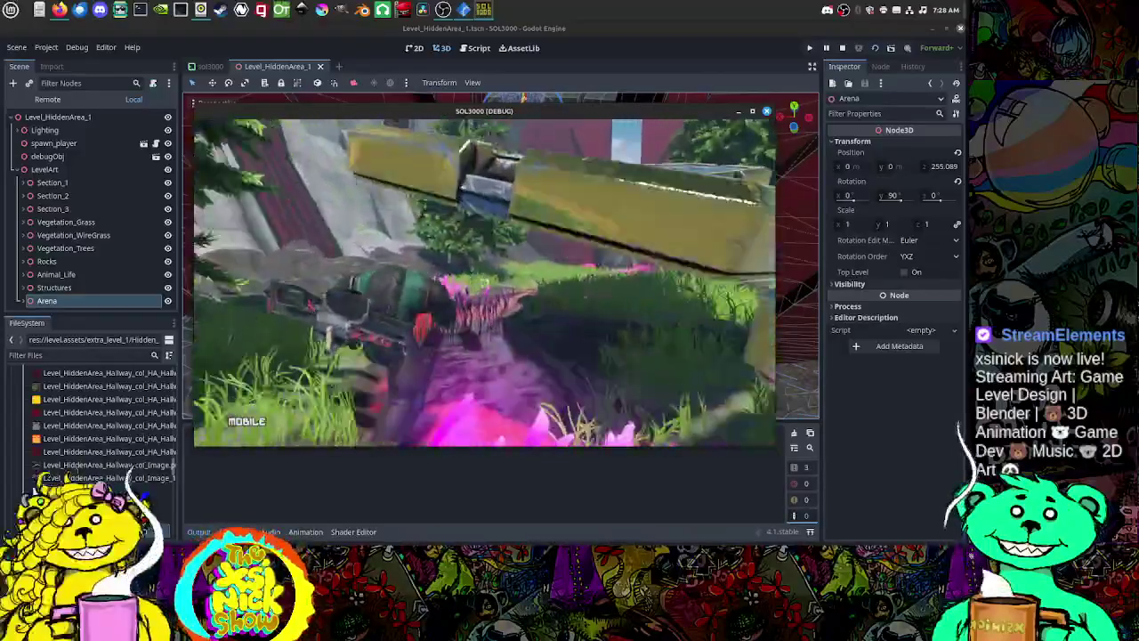
pyautogui.press('w')
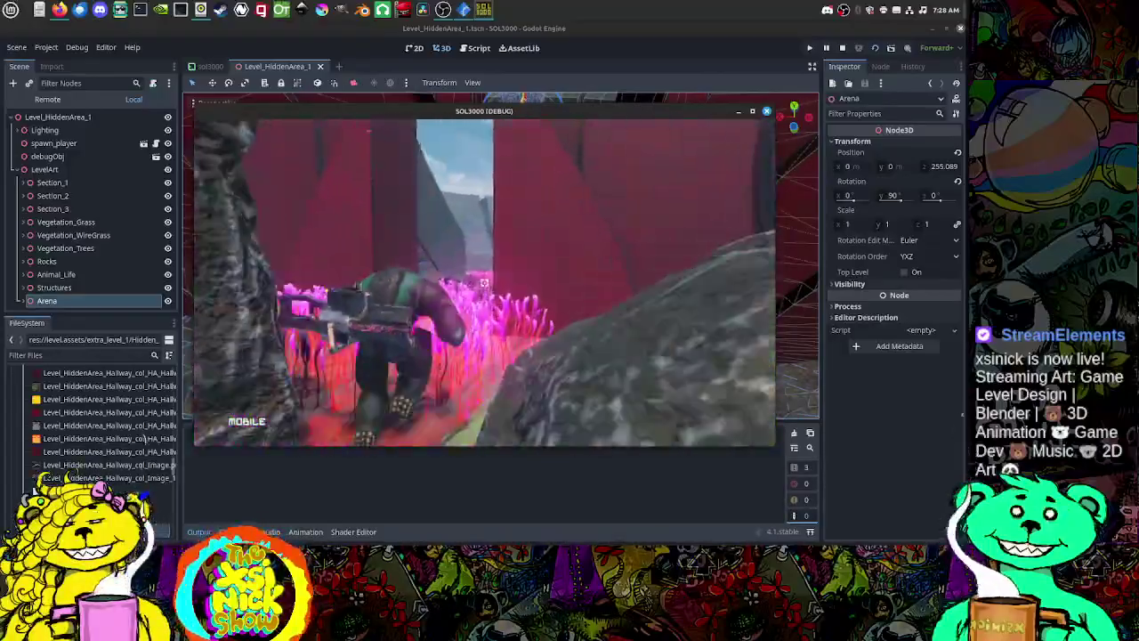
pyautogui.press('w')
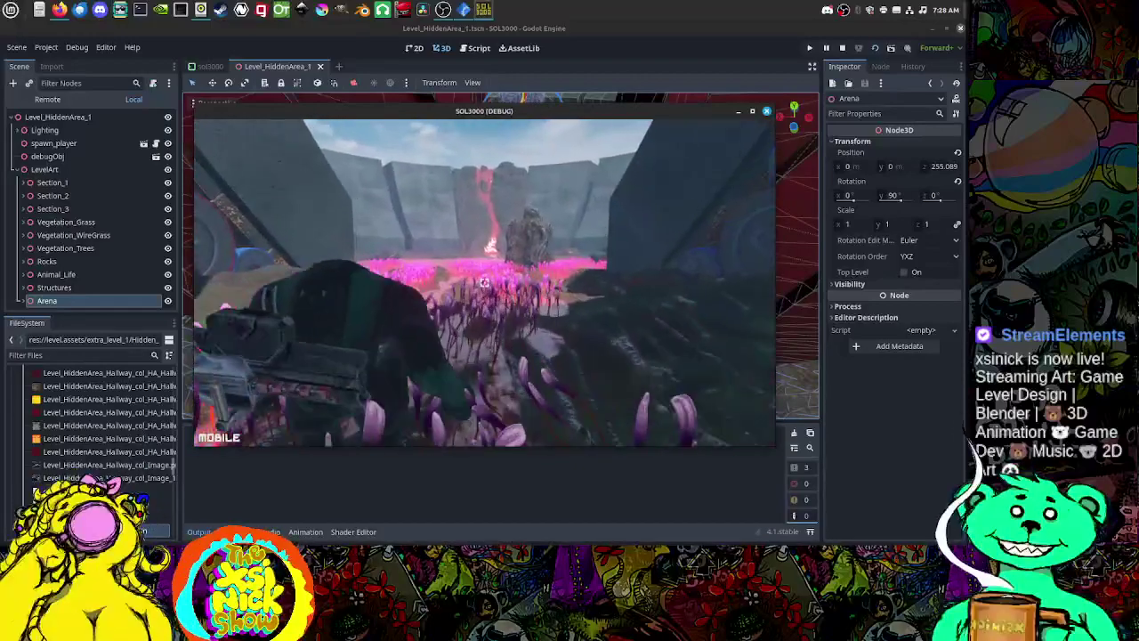
# Step: Playtest the arena by moving the player along its wire grass shoreline and through the red water, and end the test run
pyautogui.press('w')
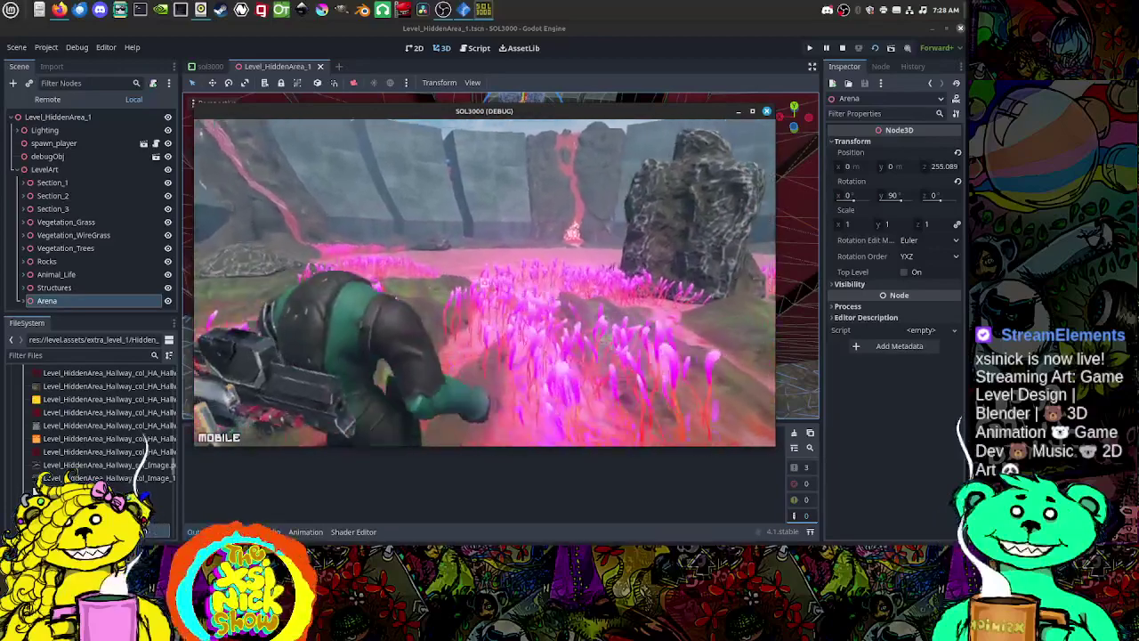
pyautogui.press('w')
pyautogui.press('w')
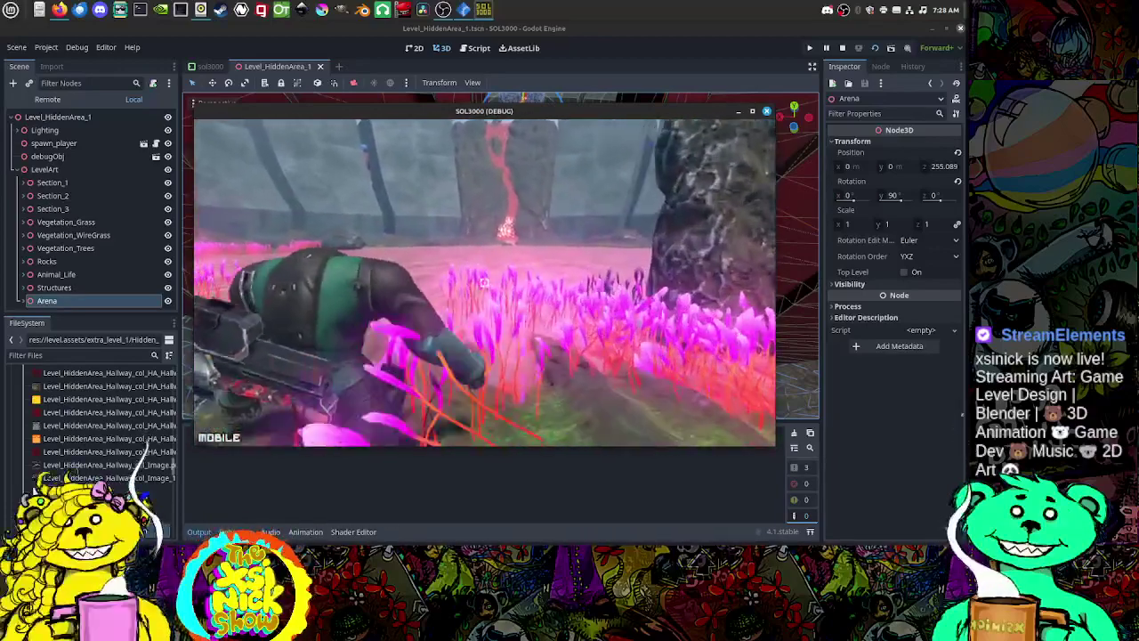
pyautogui.press('d')
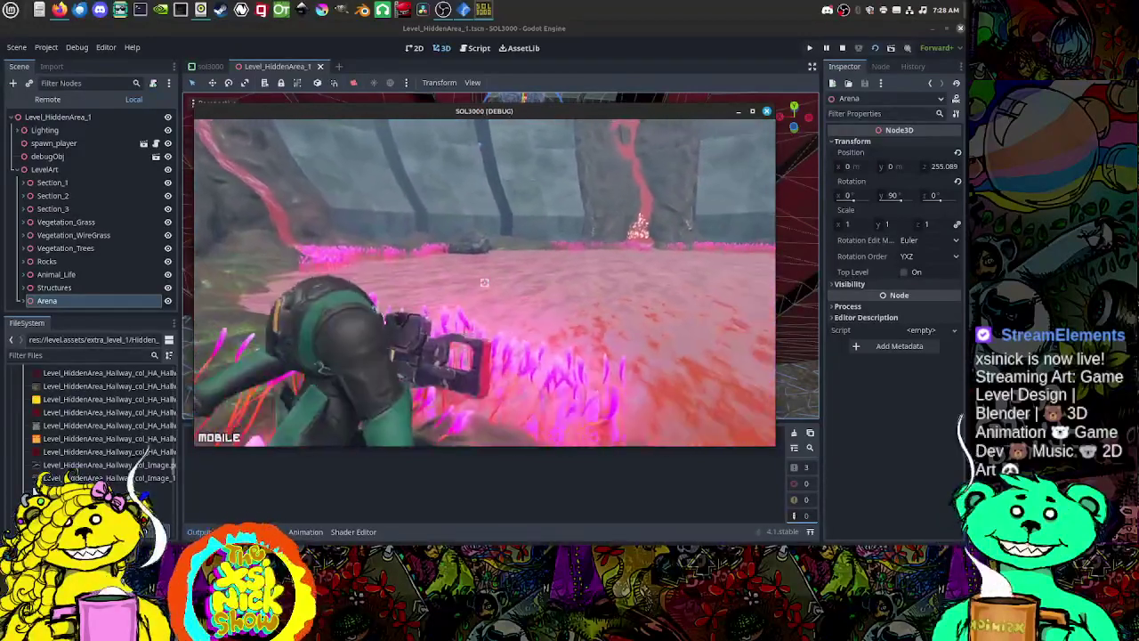
pyautogui.press('d')
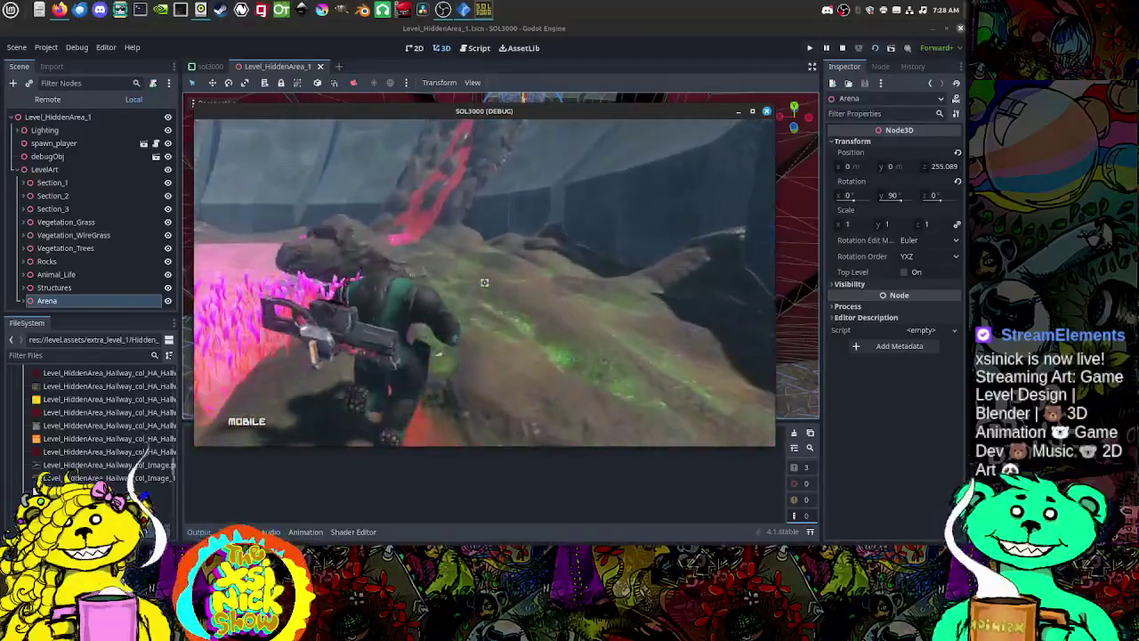
pyautogui.press('w')
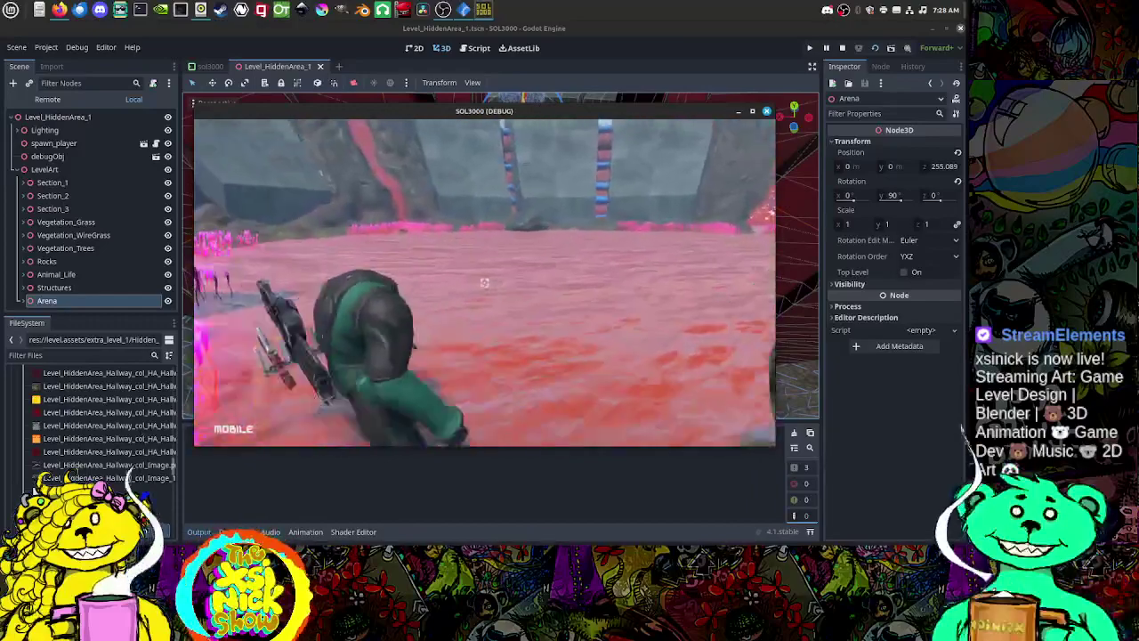
pyautogui.press('w')
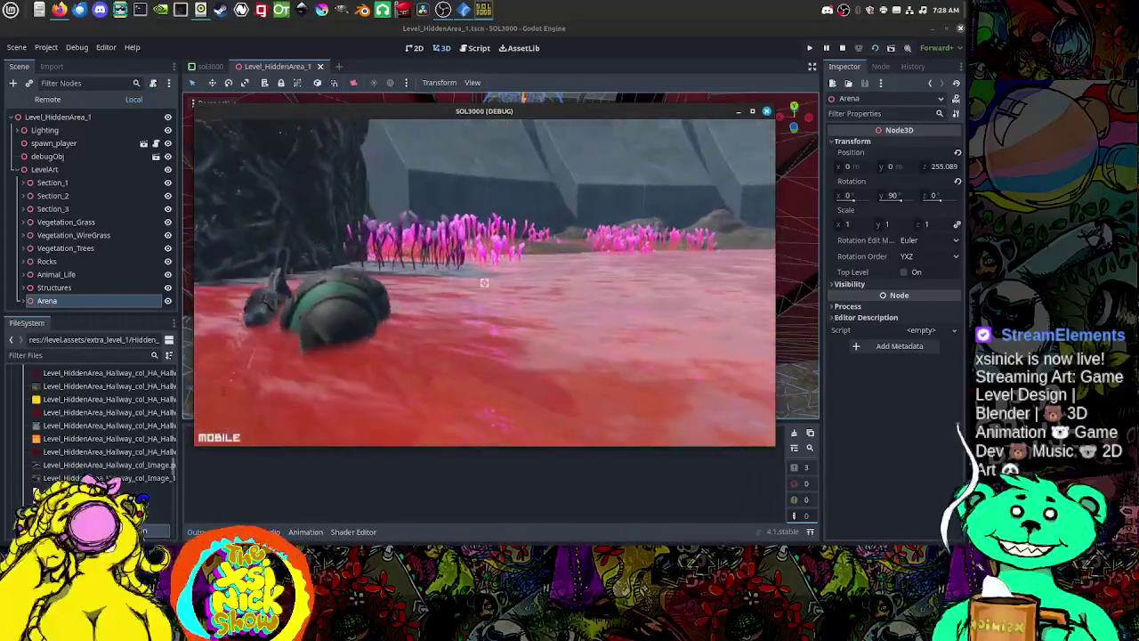
pyautogui.press('w')
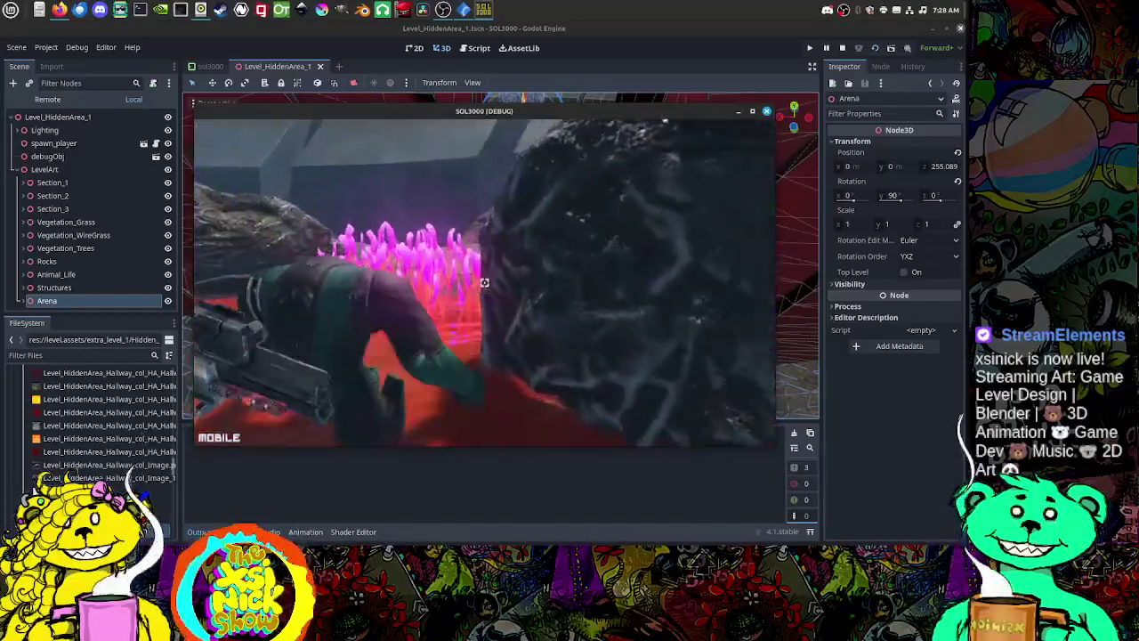
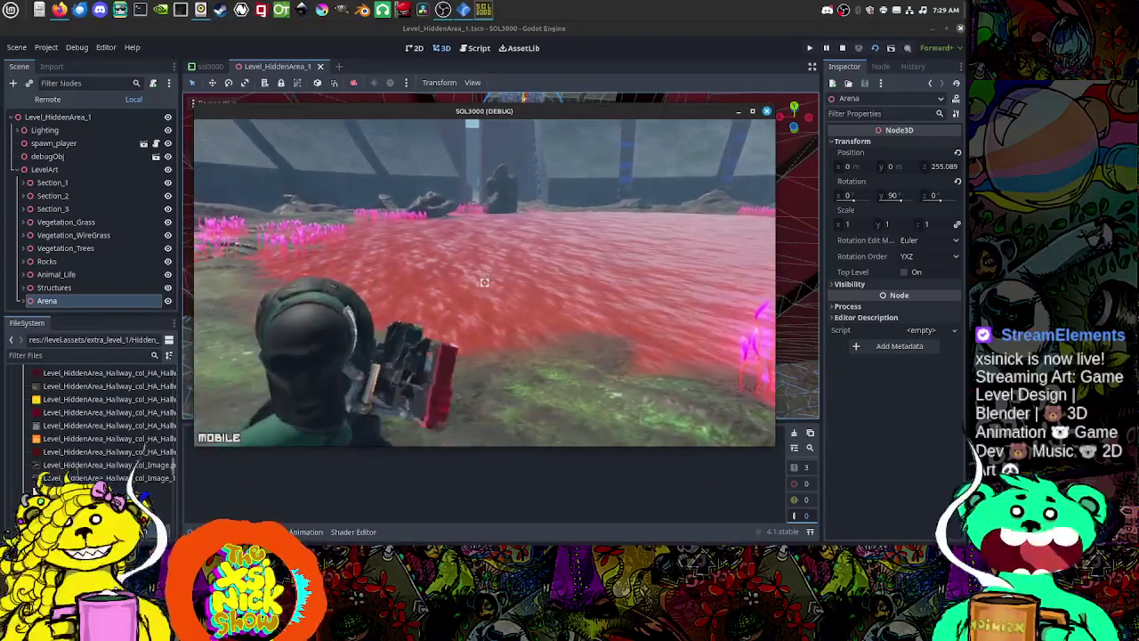
pyautogui.press('Escape')
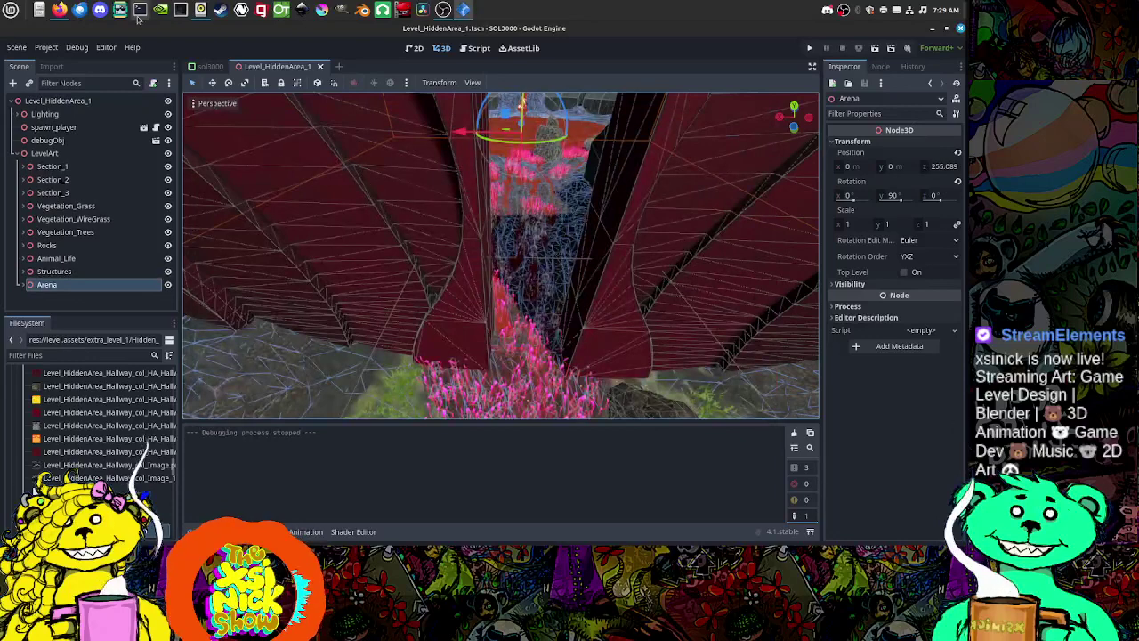
# Step: Save the Level_HiddenArea_1 scene and collapse the LevelArt branch in the scene tree
pyautogui.click(17, 47)
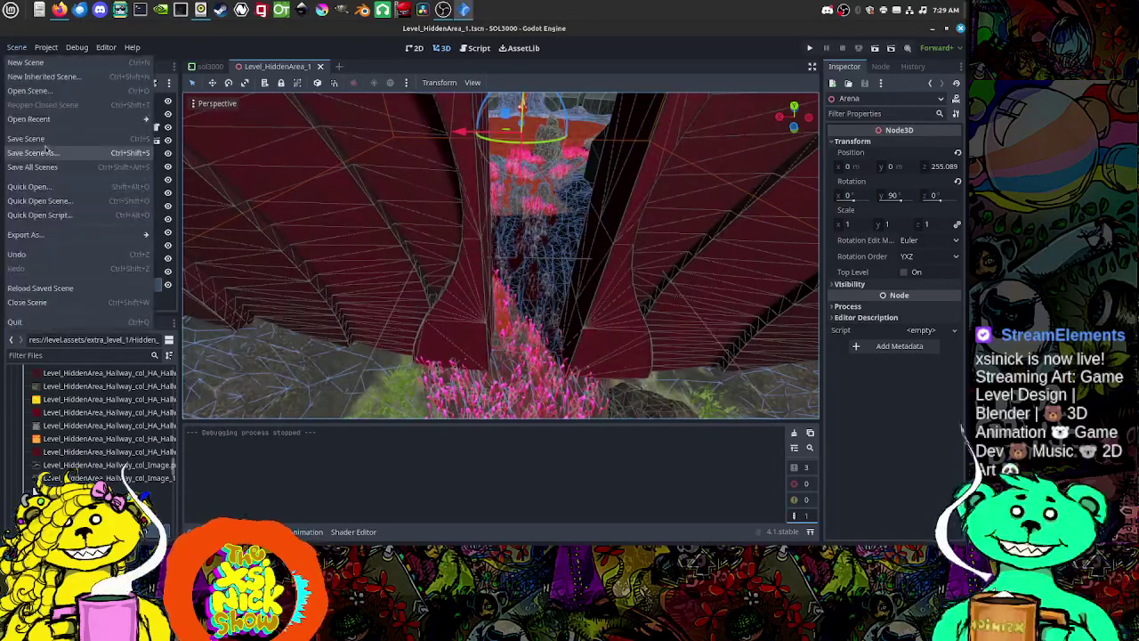
pyautogui.click(32, 140)
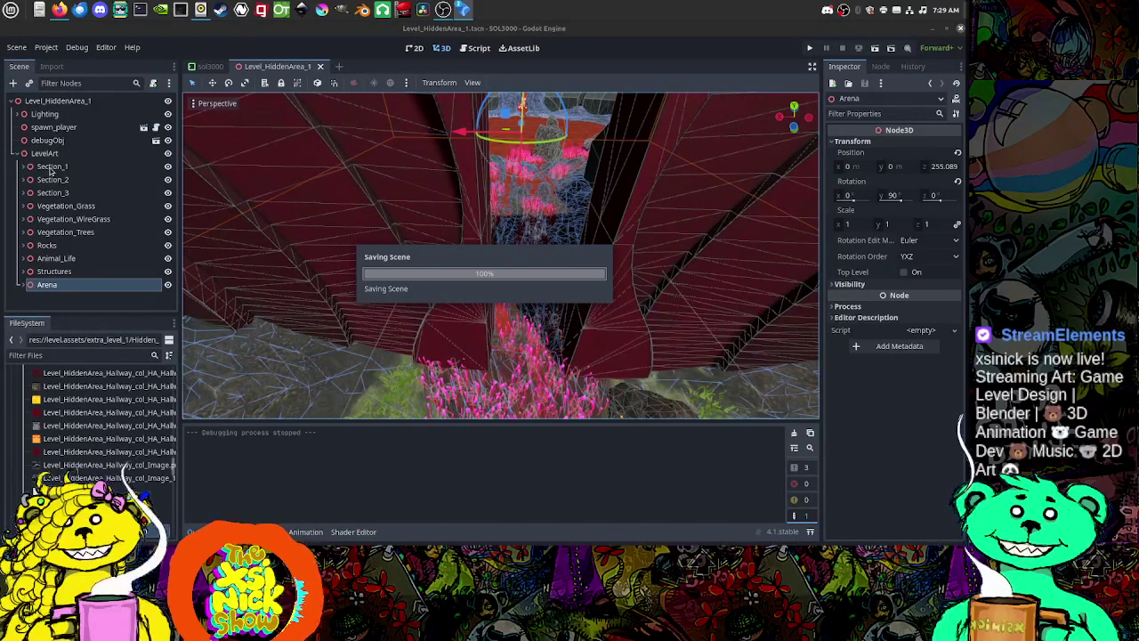
pyautogui.click(16, 153)
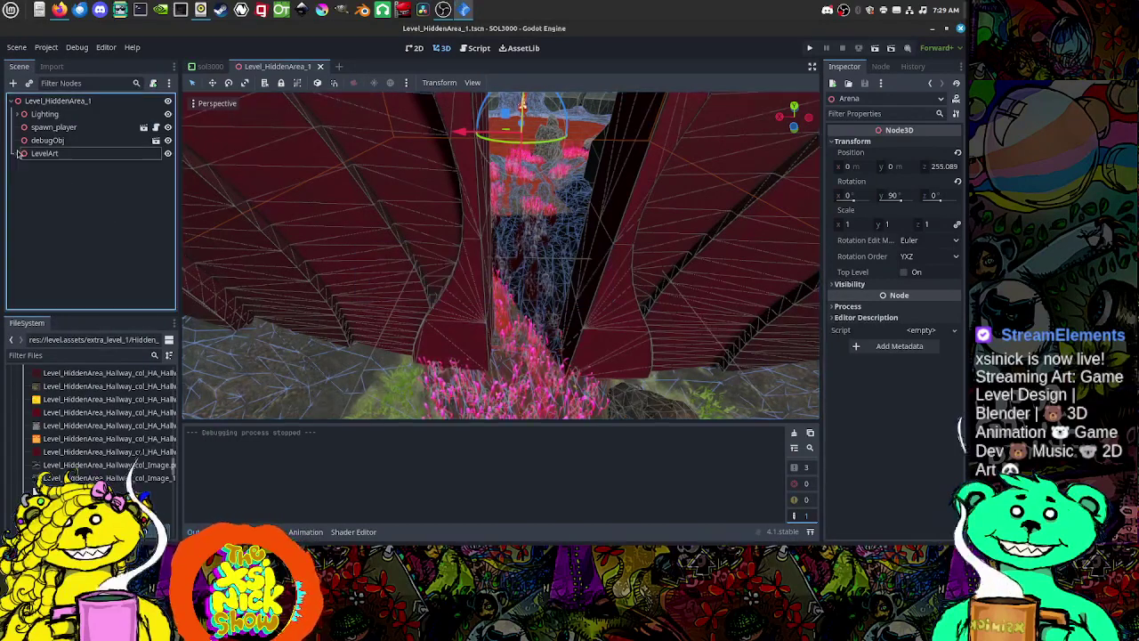
# Step: Add a new Gardener node directly under the Level_HiddenArea_1 root
pyautogui.click(73, 226)
pyautogui.click(13, 84)
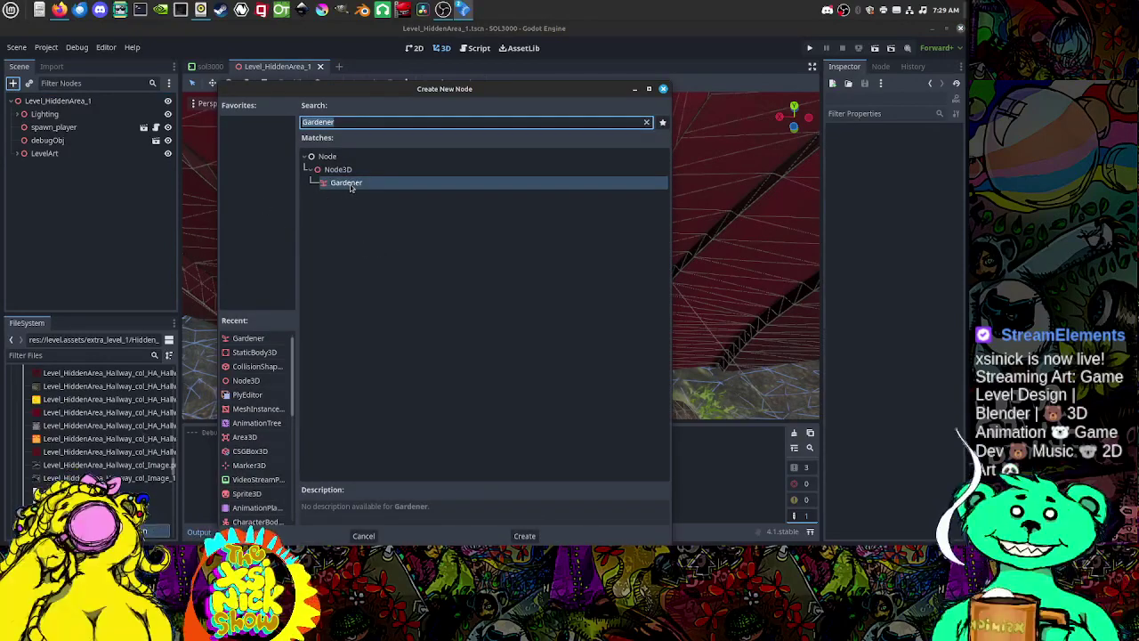
pyautogui.doubleClick(253, 339)
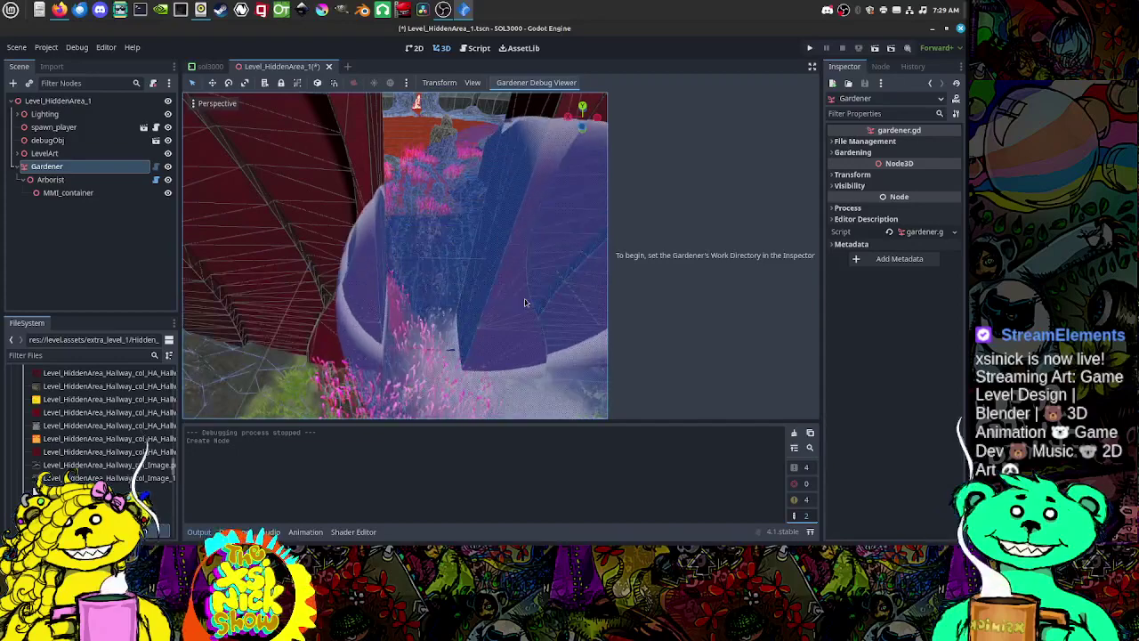
# Step: Set the Gardener's garden work directory to the res://addons folder
pyautogui.click(862, 140)
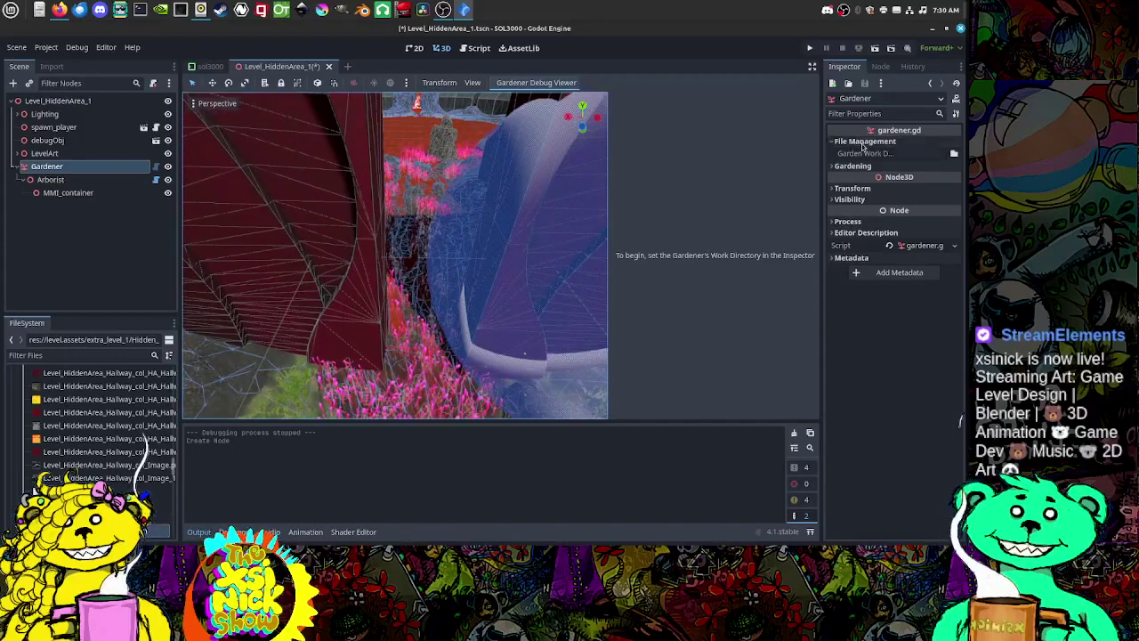
pyautogui.click(953, 153)
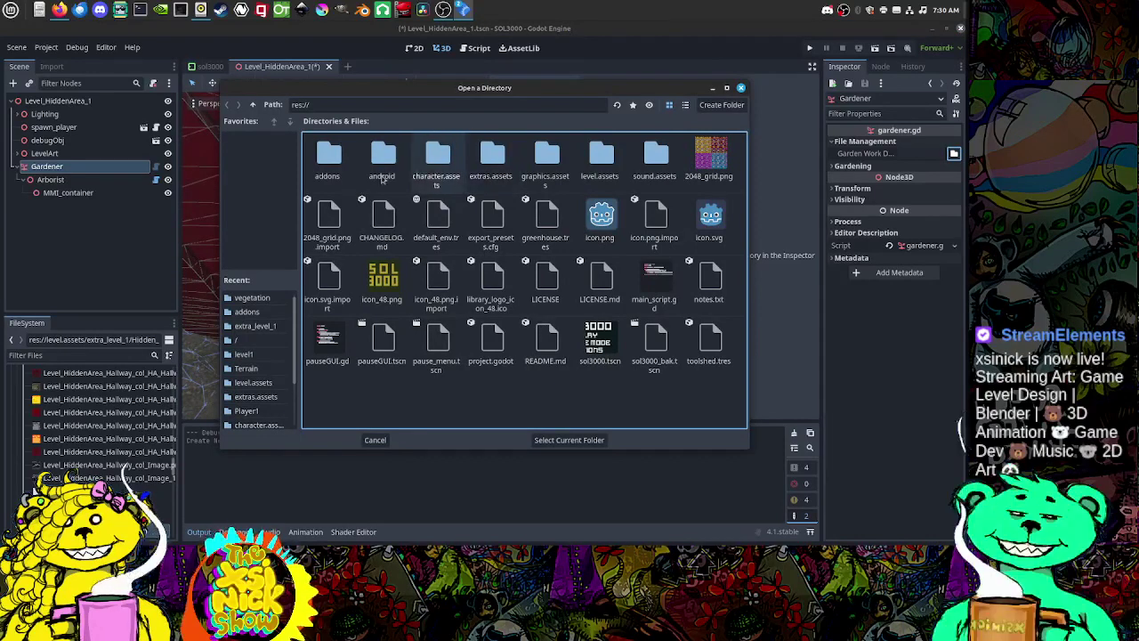
pyautogui.doubleClick(325, 167)
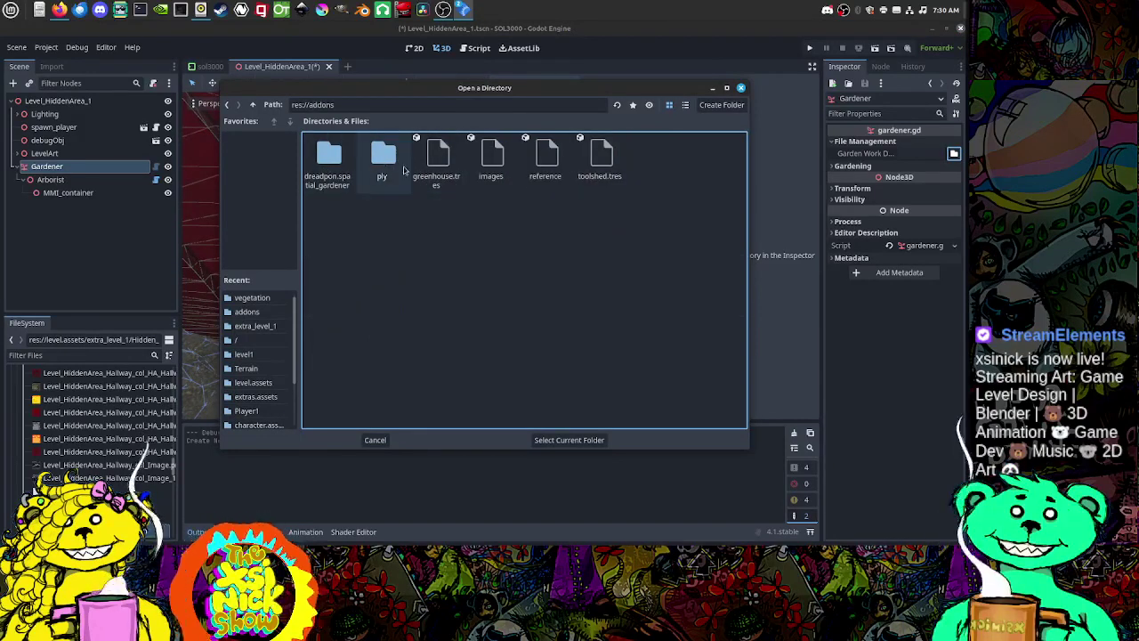
pyautogui.click(562, 442)
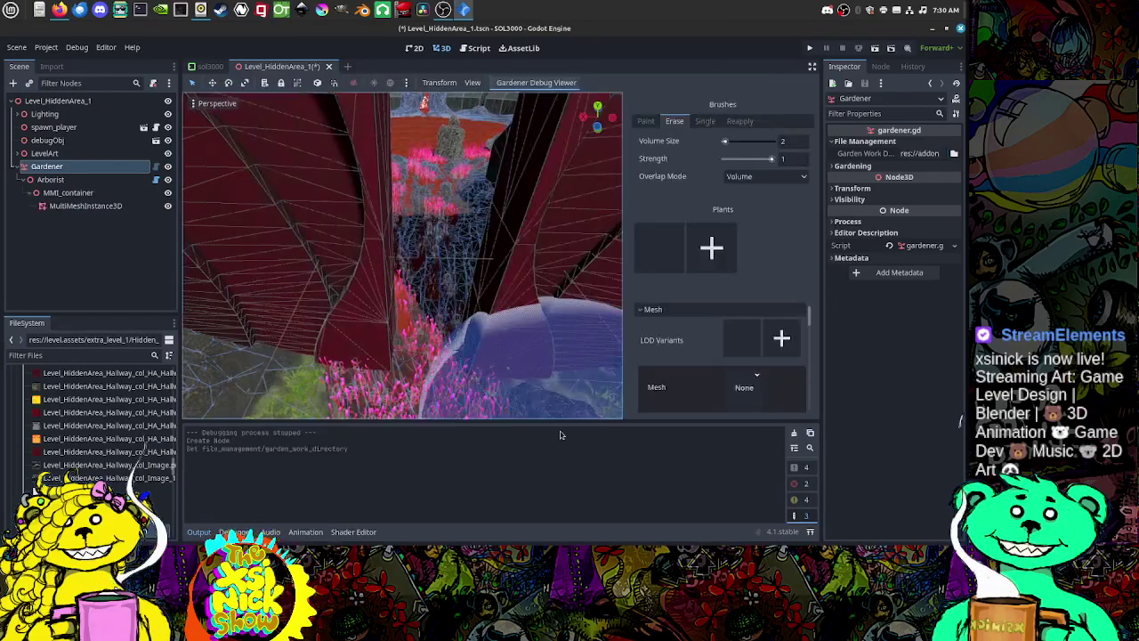
# Step: Examine the wire grass and rocky ground along the red stream running down the arena slope
pyautogui.moveTo(564, 311)
pyautogui.mouseDown(button='middle')
pyautogui.moveTo(417, 339)
pyautogui.moveTo(422, 312)
pyautogui.moveTo(498, 280)
pyautogui.moveTo(543, 325)
pyautogui.moveTo(455, 241)
pyautogui.moveTo(422, 236)
pyautogui.moveTo(514, 260)
pyautogui.moveTo(520, 278)
pyautogui.moveTo(501, 257)
pyautogui.moveTo(451, 243)
pyautogui.moveTo(477, 285)
pyautogui.mouseUp(button='middle')
pyautogui.scroll(2, 427, 239)
pyautogui.scroll(4, 431, 237)
pyautogui.scroll(4, 511, 231)
pyautogui.scroll(-3, 516, 233)
pyautogui.scroll(5, 354, 277)
pyautogui.moveTo(353, 277); pyautogui.dragTo(307, 247, button='middle')
pyautogui.scroll(-4, 534, 280)
pyautogui.moveTo(559, 287); pyautogui.dragTo(424, 261, button='middle')
pyautogui.moveTo(508, 235)
pyautogui.keyDown('shift'); pyautogui.mouseDown(button='middle')
pyautogui.moveTo(499, 278)
pyautogui.moveTo(605, 252)
pyautogui.mouseUp(button='middle'); pyautogui.keyUp('shift')
pyautogui.scroll(6, 494, 267)
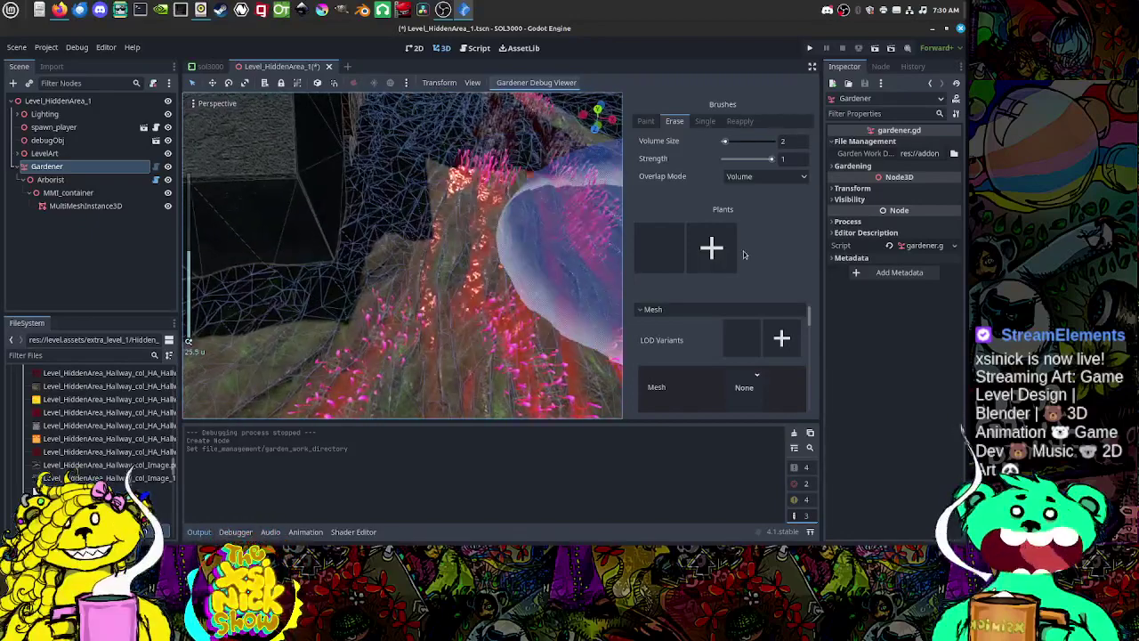
# Step: Open the Gardener's Greenhouse plant and its first LOD variant for editing
pyautogui.click(651, 257)
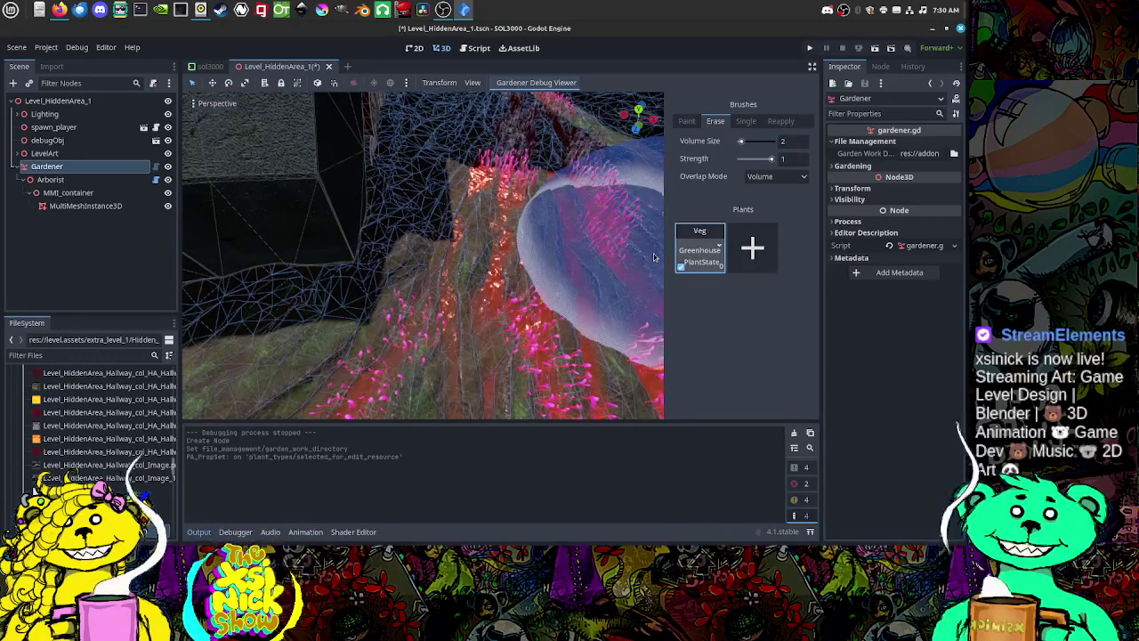
pyautogui.click(699, 251)
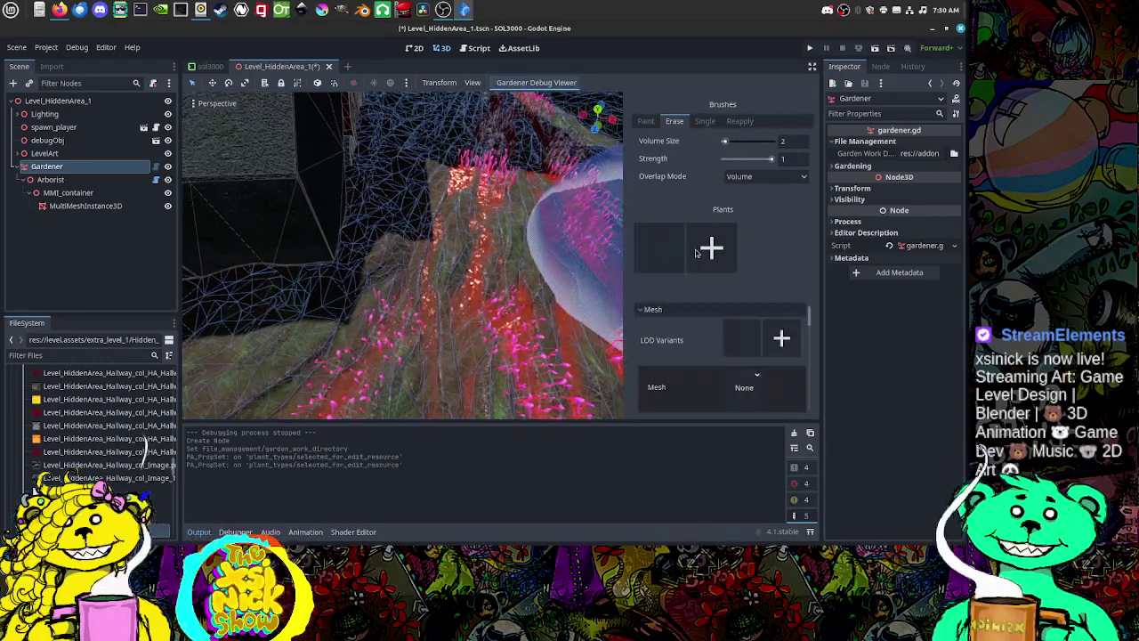
pyautogui.click(741, 338)
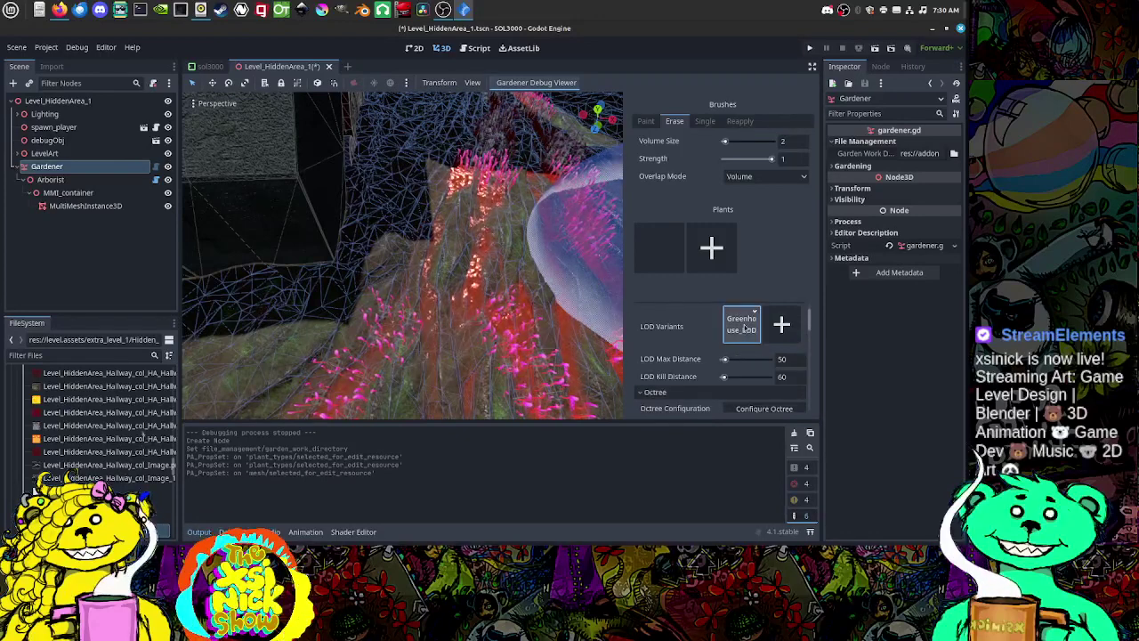
pyautogui.click(744, 328)
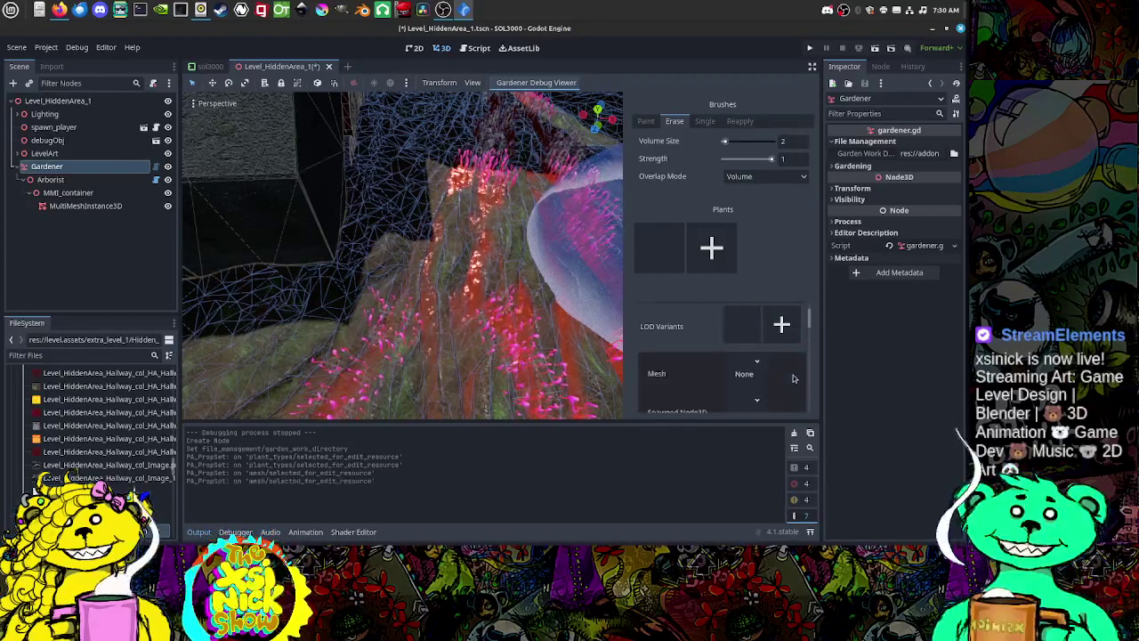
# Step: Set the LOD variant's Spawned Node3D to veg_grass.tscn from level.assets/vegetation and inspect the plants along the red stream
pyautogui.click(752, 389)
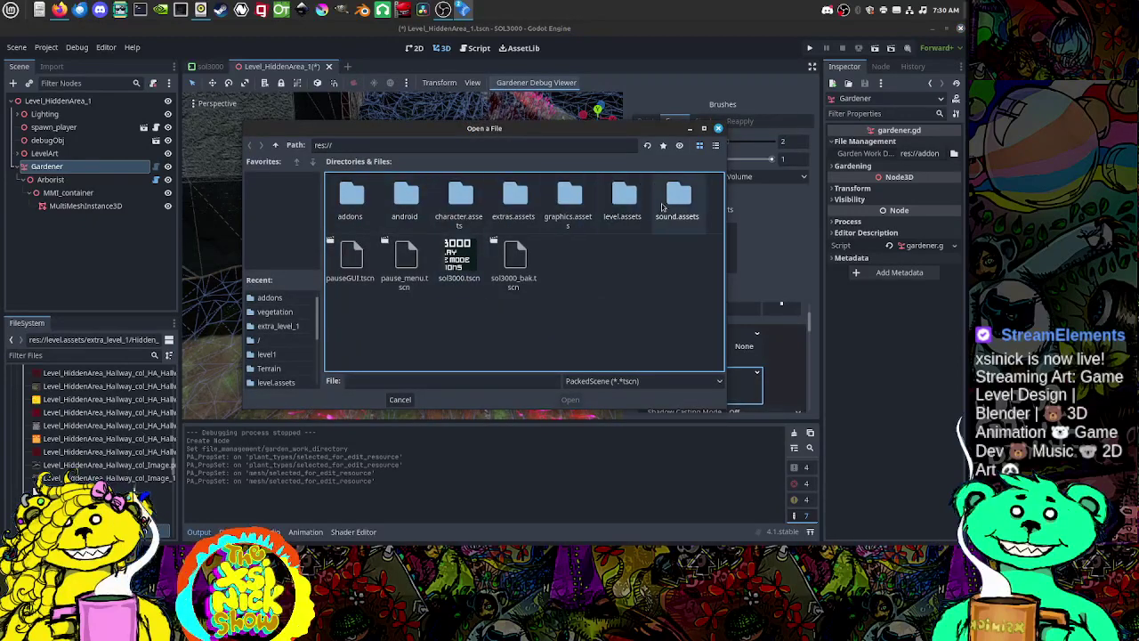
pyautogui.doubleClick(620, 209)
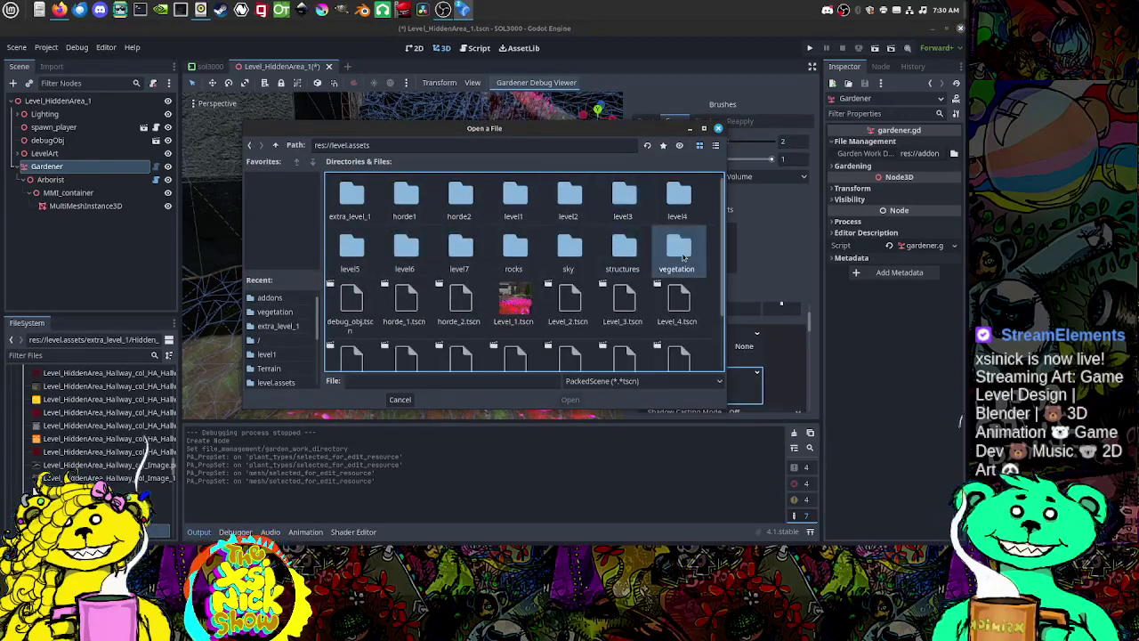
pyautogui.doubleClick(678, 250)
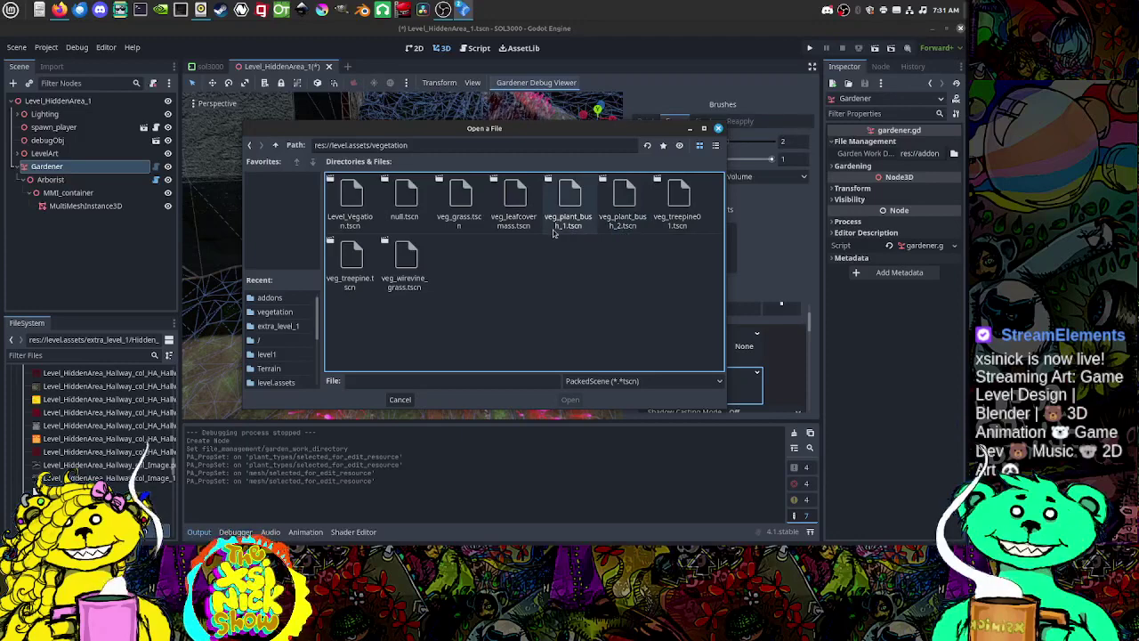
pyautogui.click(463, 218)
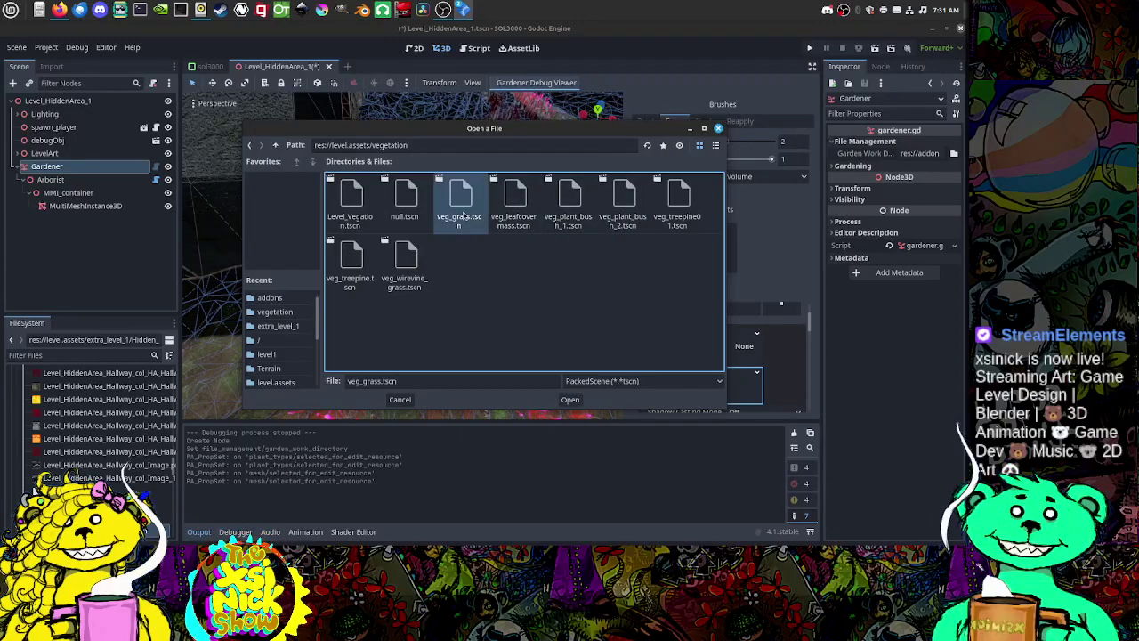
pyautogui.click(571, 399)
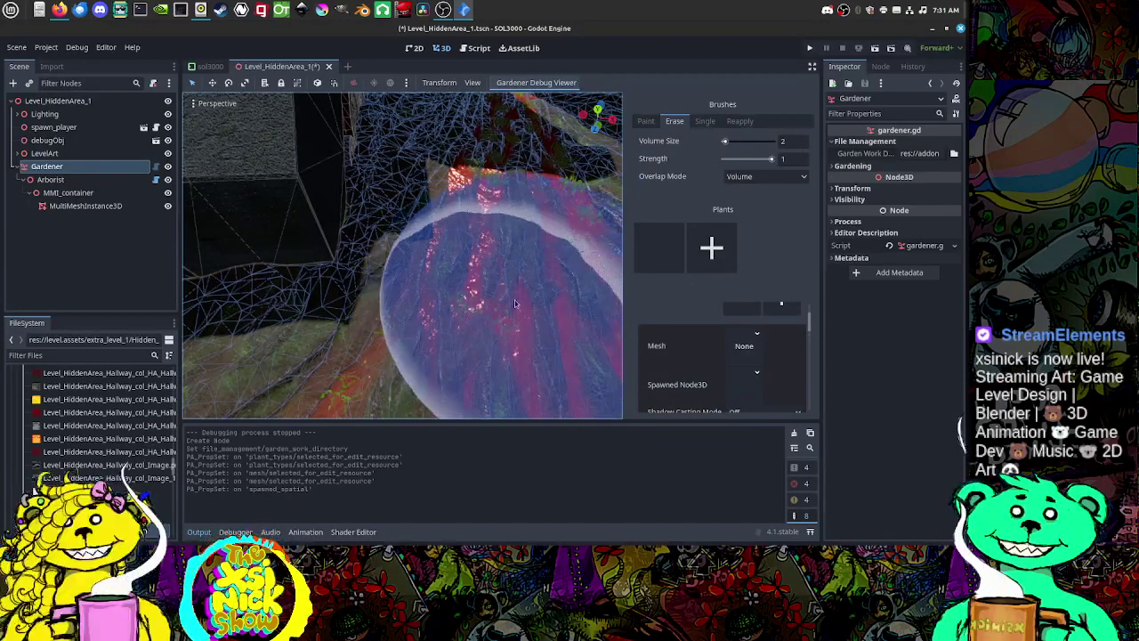
pyautogui.scroll(5, 432, 271)
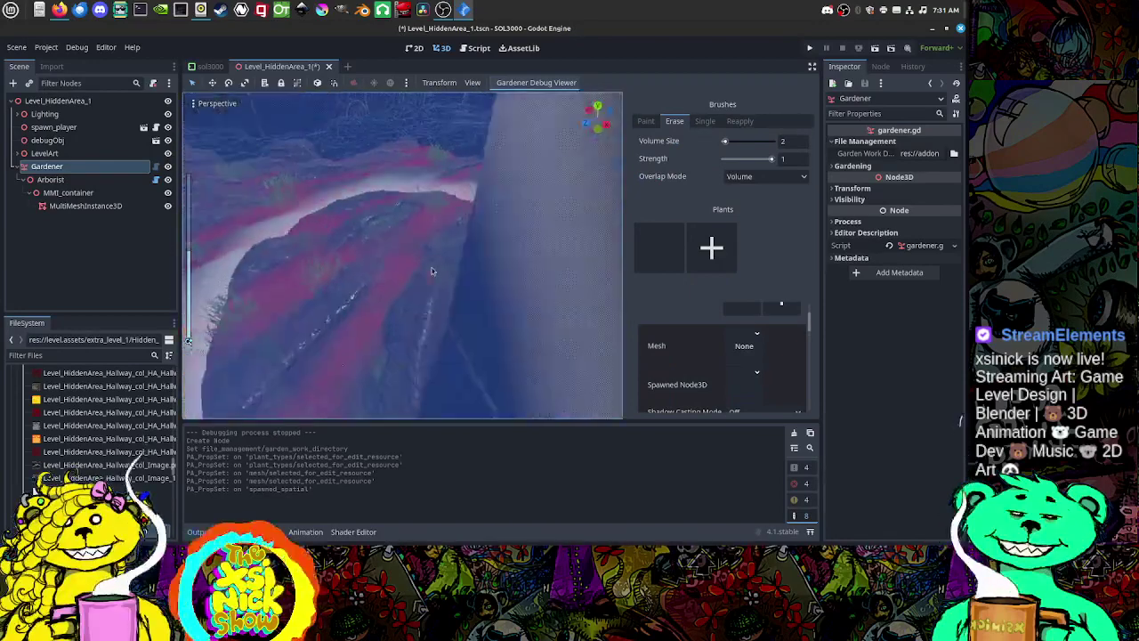
pyautogui.scroll(-6, 432, 271)
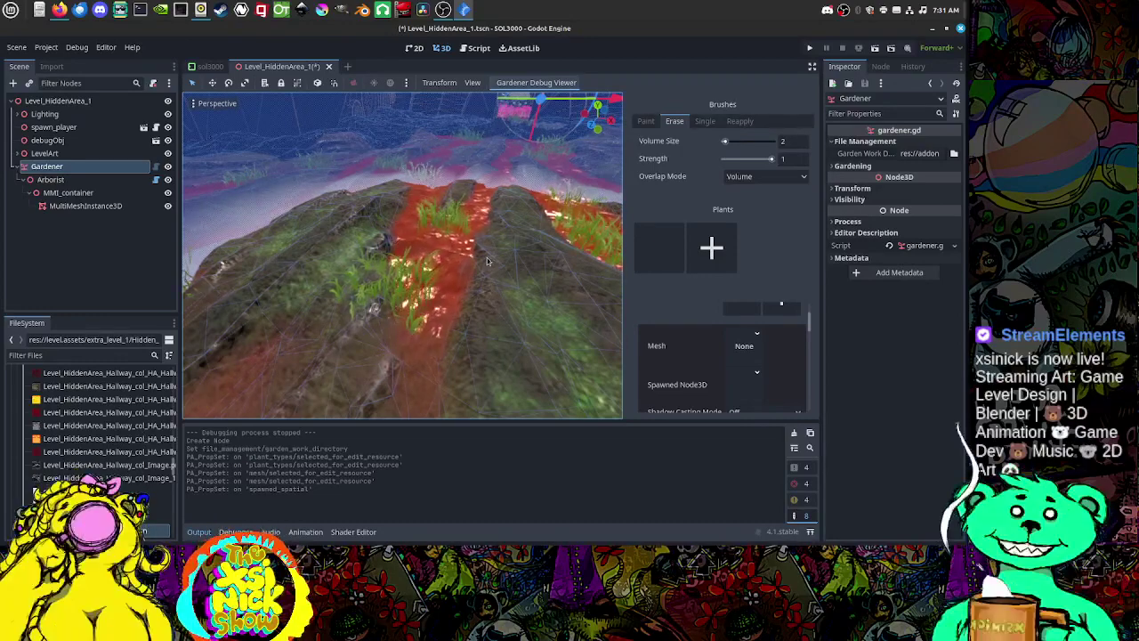
# Step: Set the LOD variant's Spawned Node3D to veg_wirevine_grass.tscn and collapse the Gardener branch in the scene tree
pyautogui.click(740, 387)
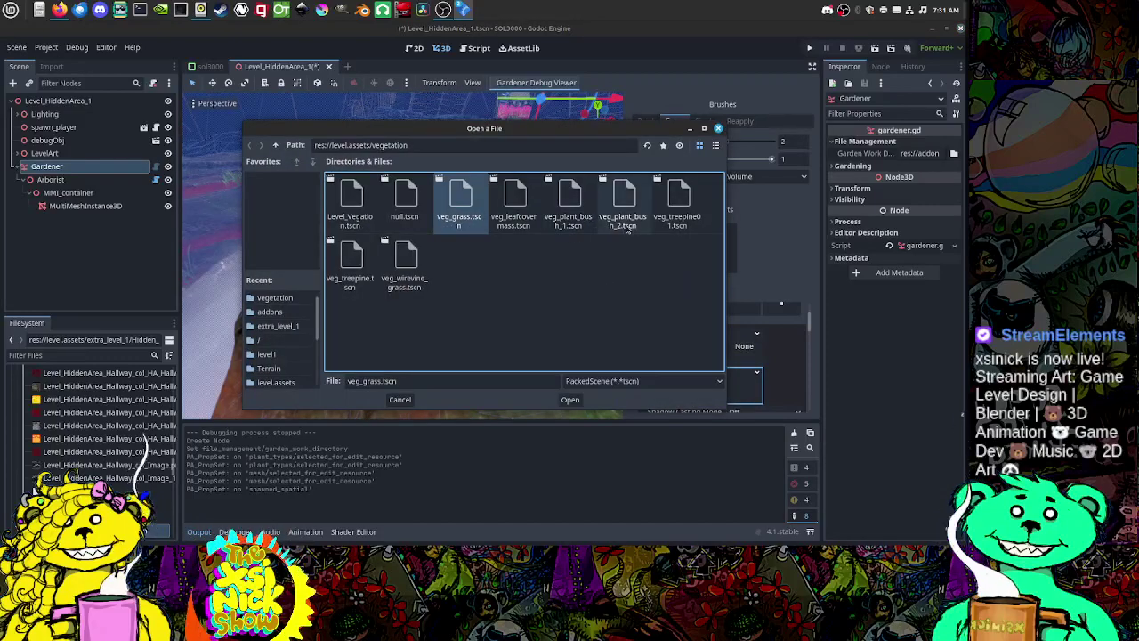
pyautogui.doubleClick(399, 267)
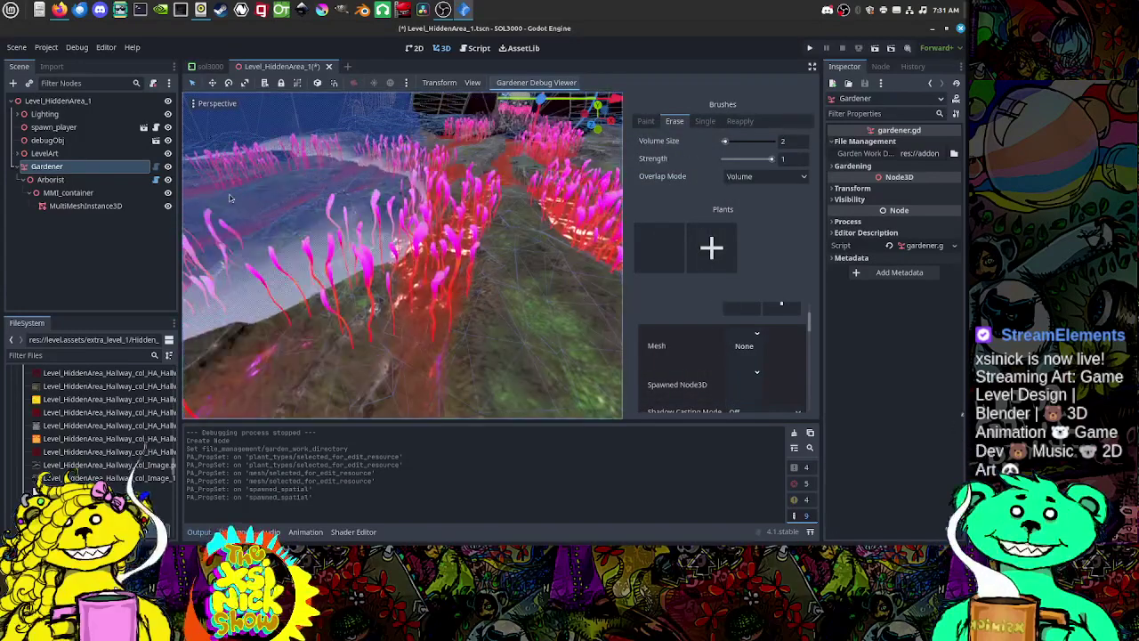
pyautogui.click(18, 166)
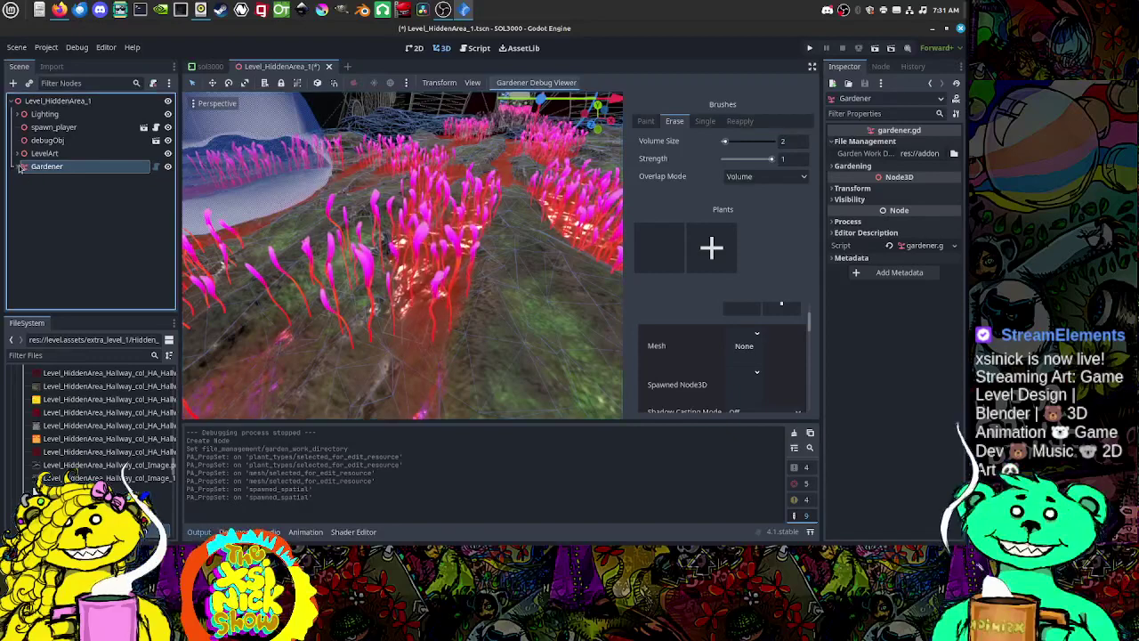
# Step: Select Vegetation_WireGrass_Arena in the LevelArt branch's Arena group and inspect its Transform and Process properties
pyautogui.click(17, 154)
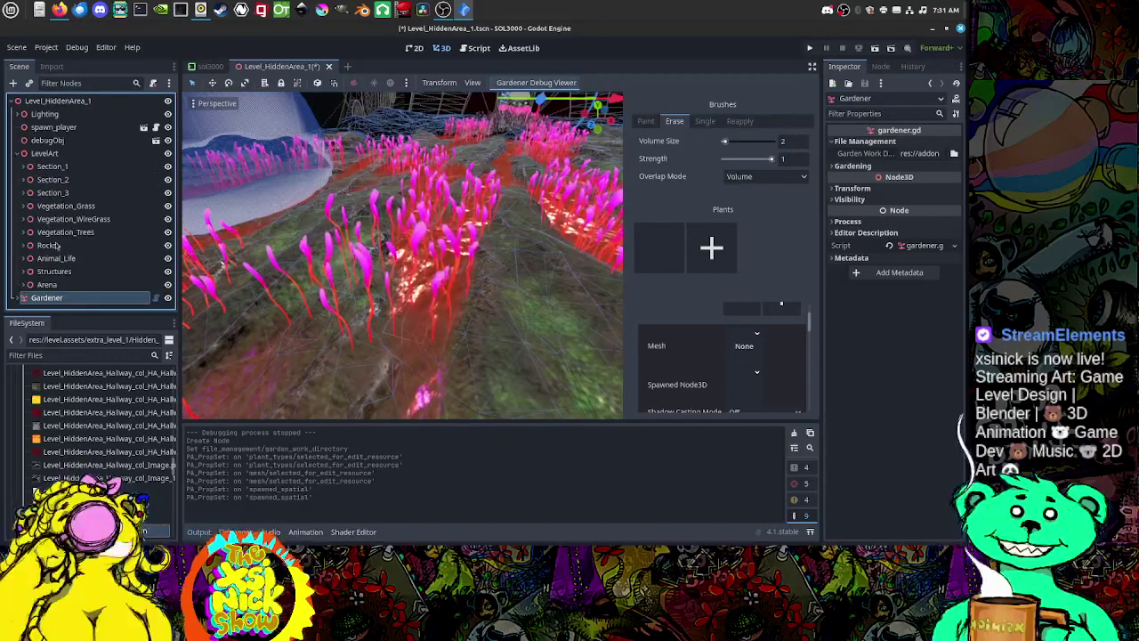
pyautogui.click(24, 285)
pyautogui.scroll(-1, 68, 236)
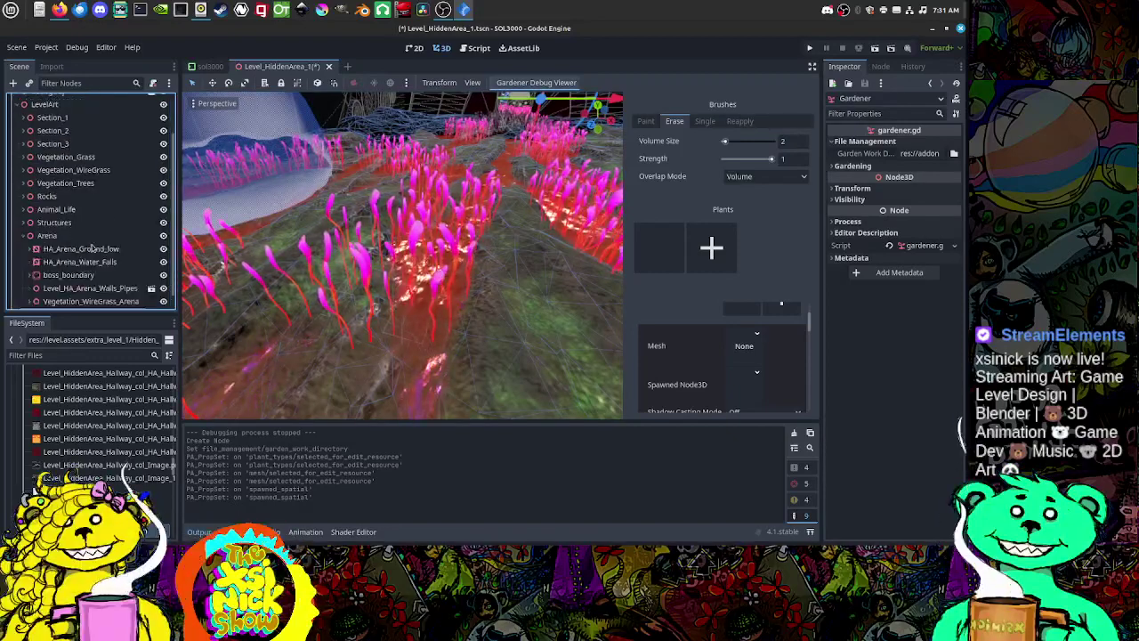
pyautogui.scroll(-1, 92, 236)
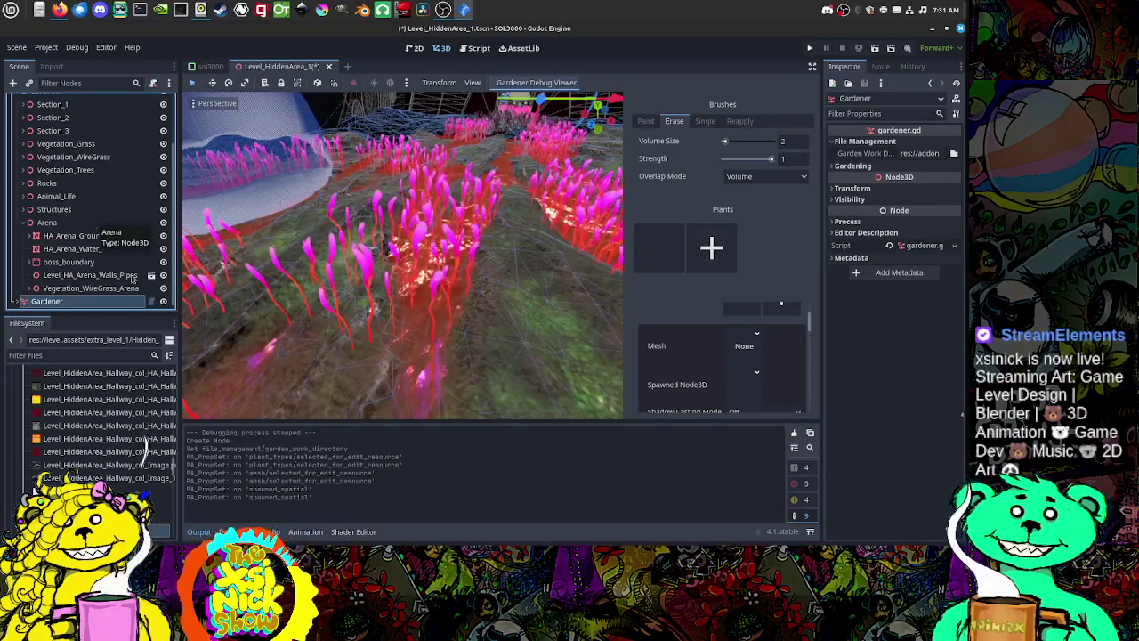
pyautogui.click(93, 288)
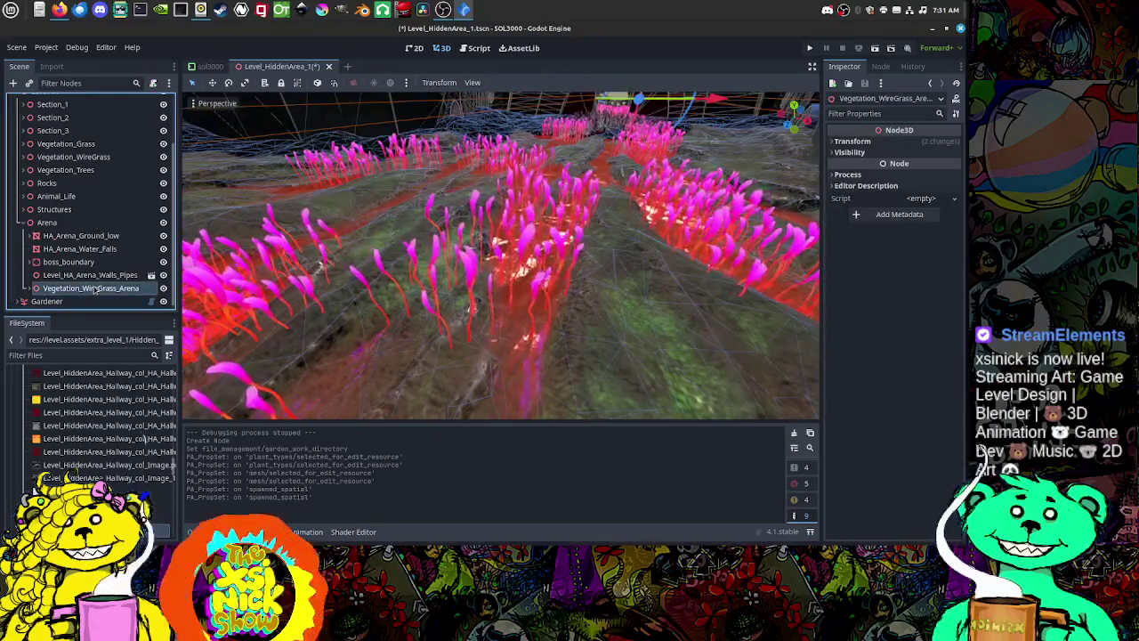
pyautogui.click(854, 141)
pyautogui.click(854, 141)
pyautogui.click(850, 174)
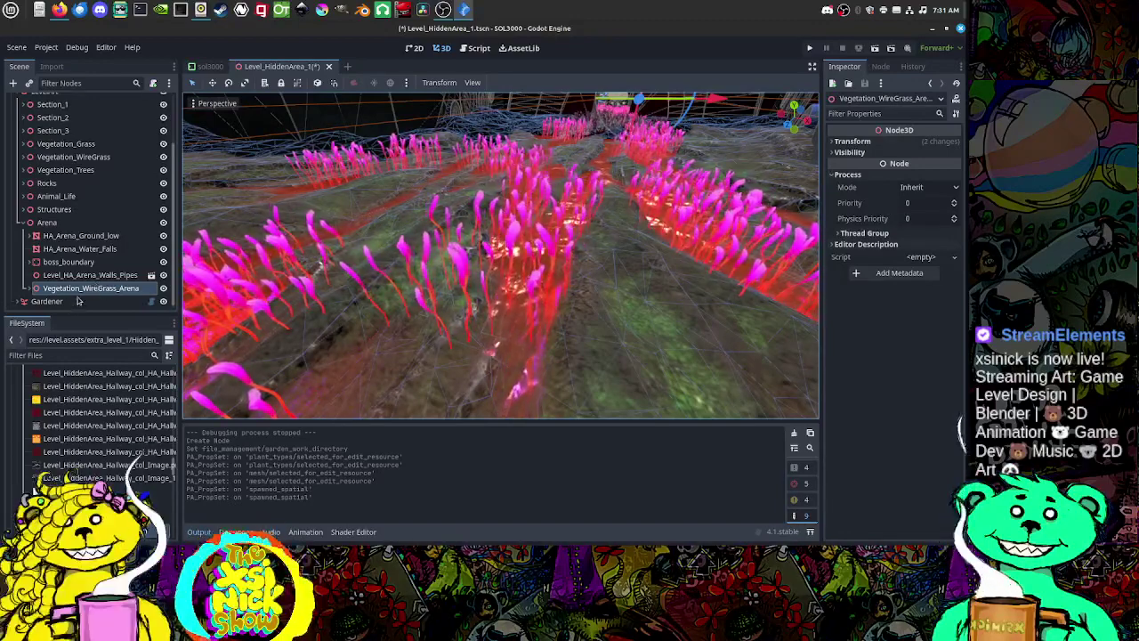
# Step: Expand Vegetation_WireGrass_Arena and survey the level from its origin back to the wire grass in the arena
pyautogui.doubleClick(33, 290)
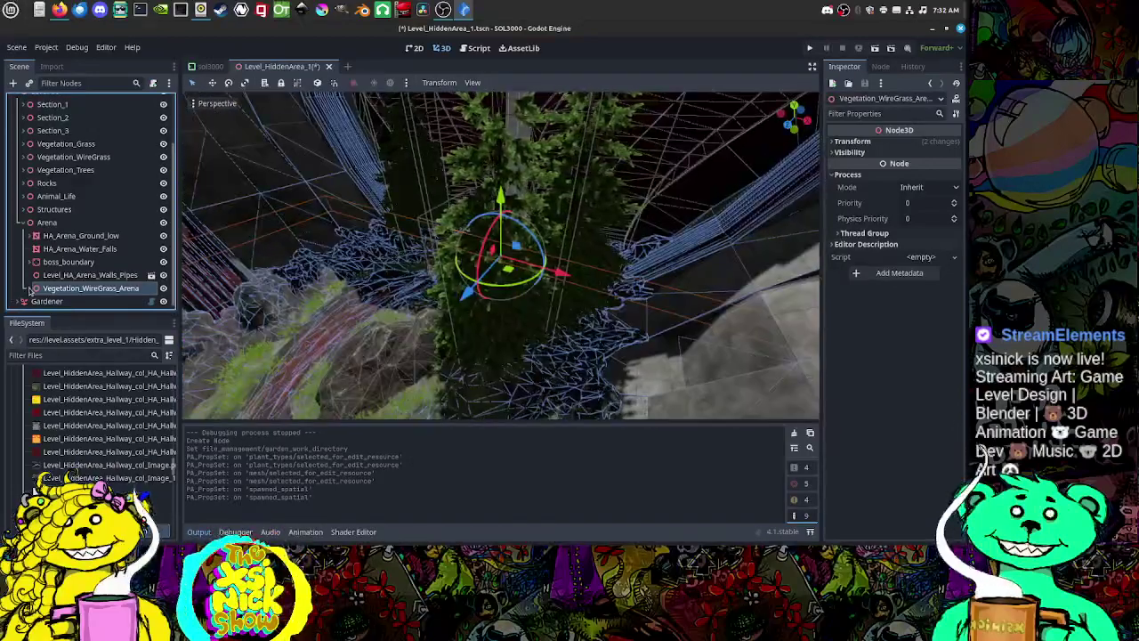
pyautogui.scroll(-3, 35, 276)
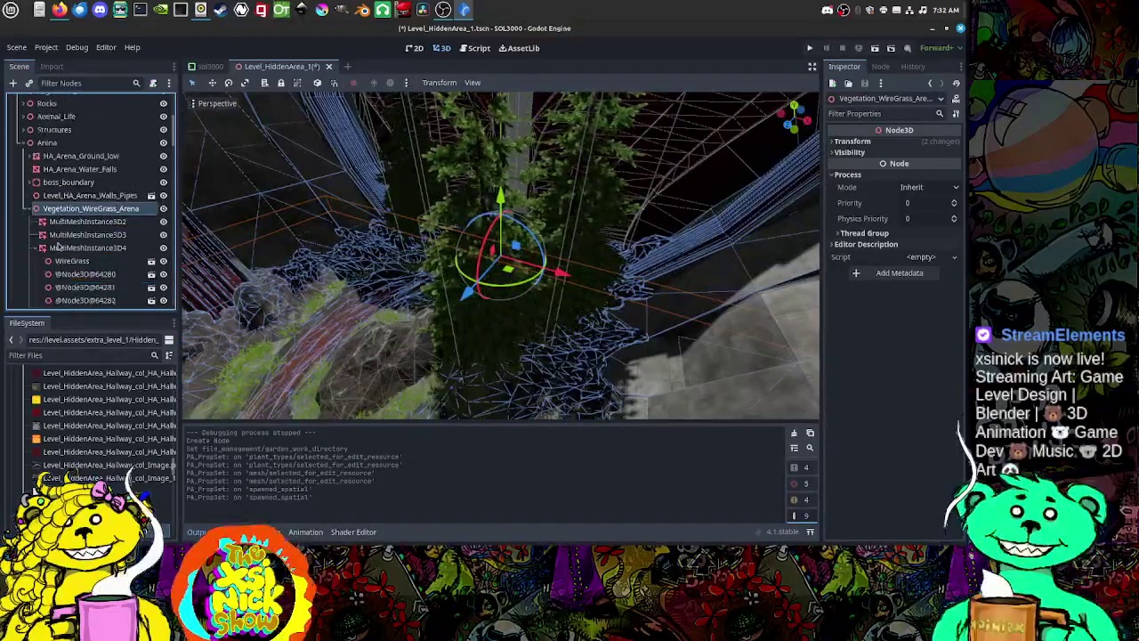
pyautogui.scroll(-3, 98, 246)
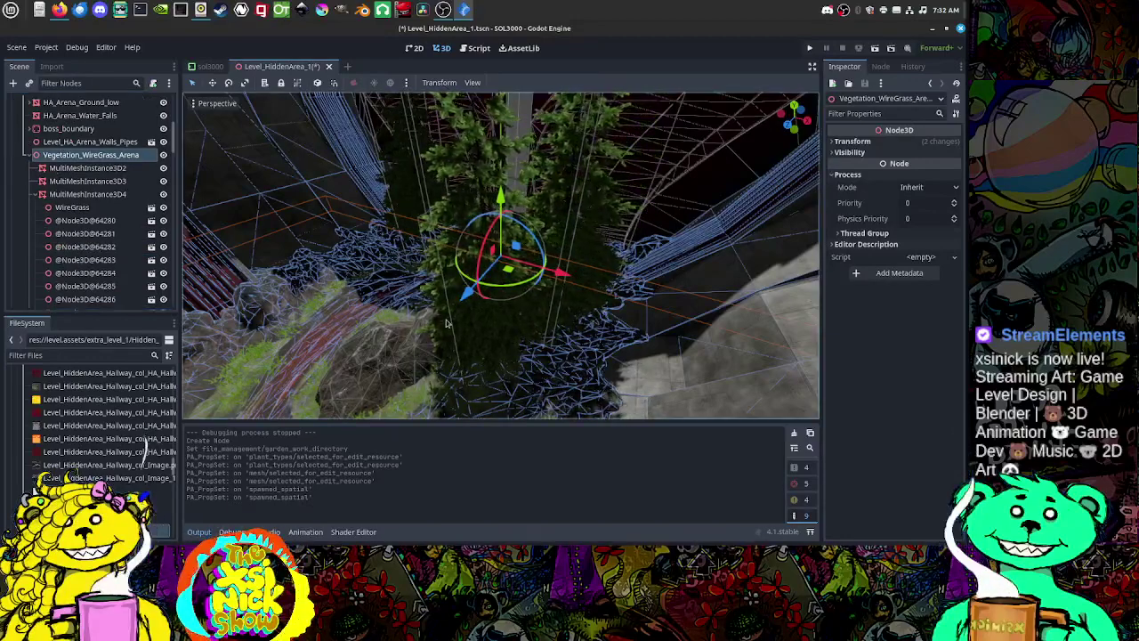
pyautogui.scroll(-15, 444, 323)
pyautogui.moveTo(444, 323); pyautogui.dragTo(462, 296, button='middle')
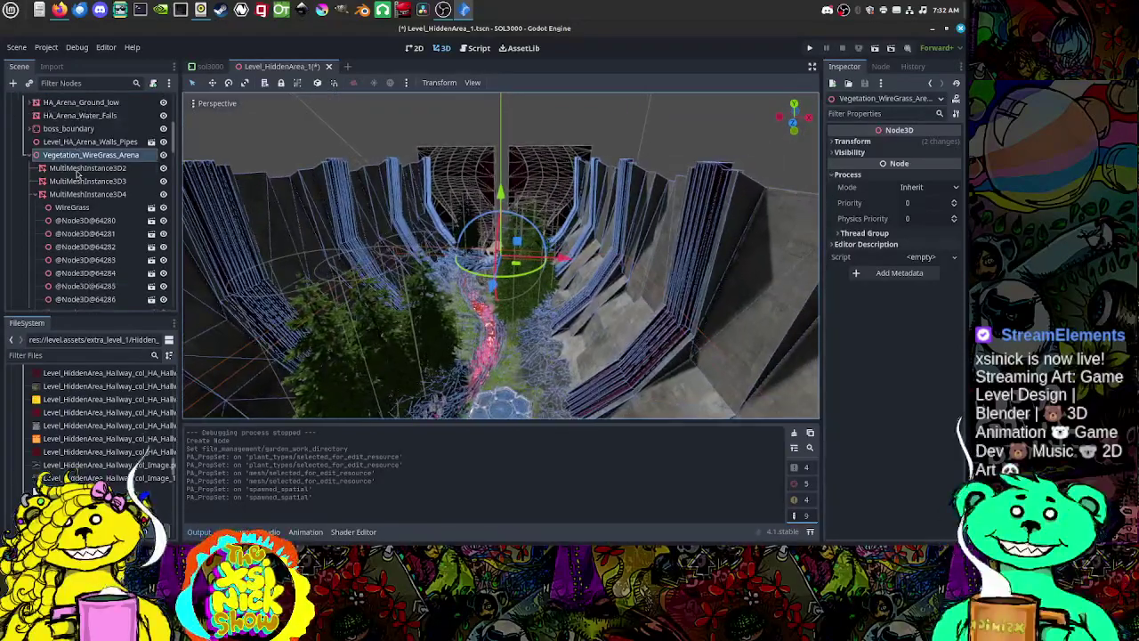
pyautogui.moveTo(472, 201); pyautogui.dragTo(526, 248, button='middle')
pyautogui.moveTo(575, 223); pyautogui.dragTo(492, 271, button='middle')
pyautogui.scroll(10, 492, 271)
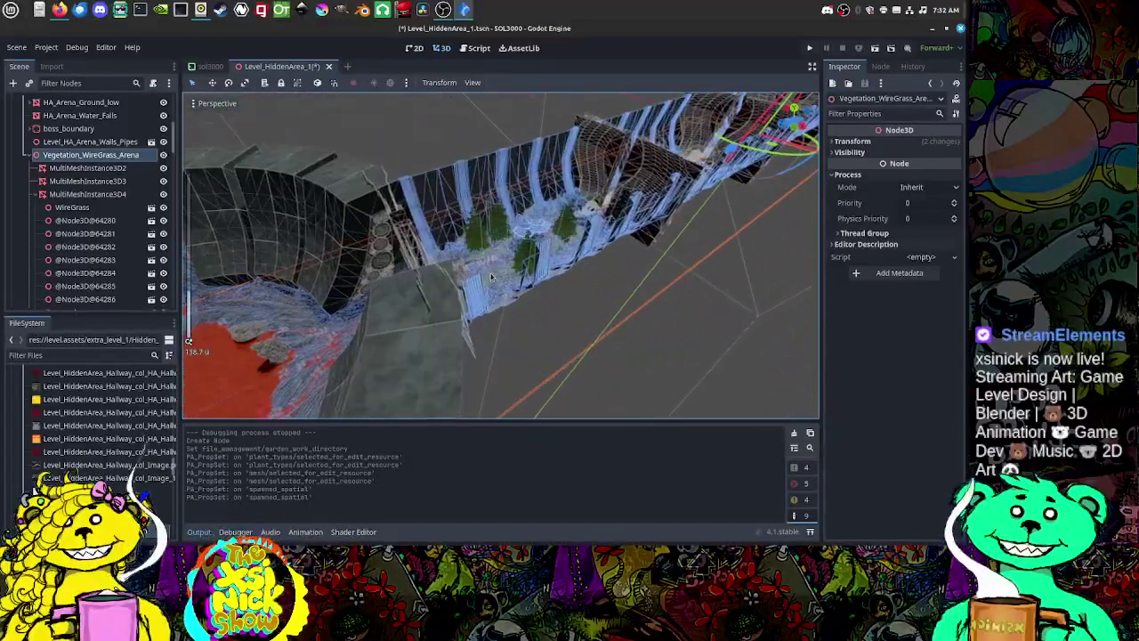
pyautogui.scroll(-3, 471, 294)
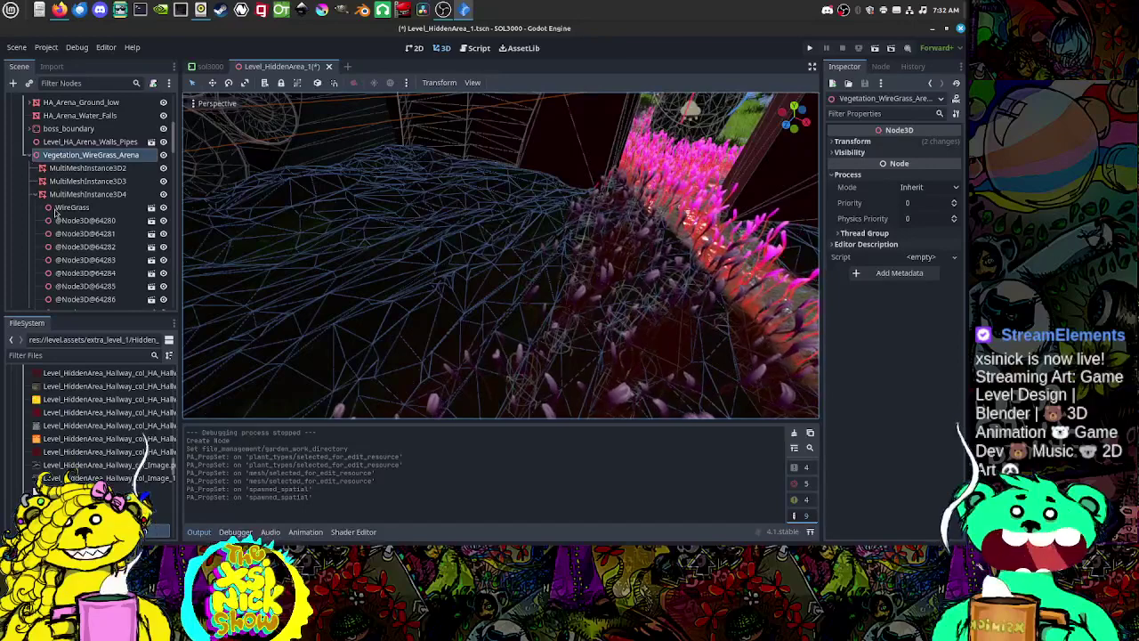
# Step: Collapse MultiMeshInstance3D4 and check the instances MultiMeshInstance3D2 through MultiMeshInstance3D9 under Vegetation_WireGrass_Arena
pyautogui.click(64, 169)
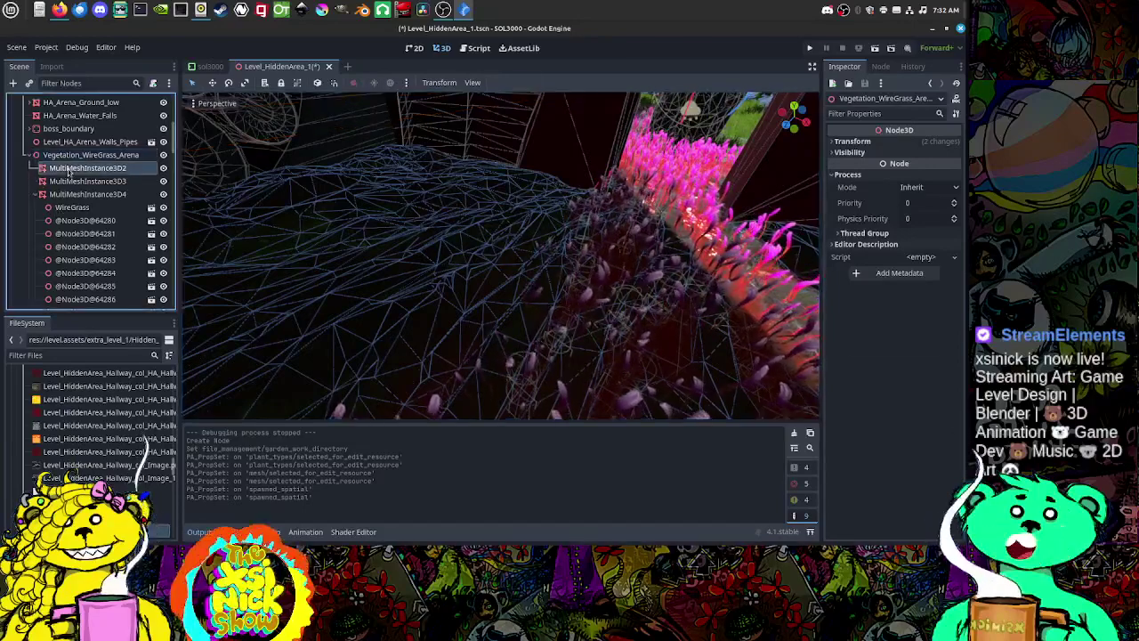
pyautogui.click(37, 208)
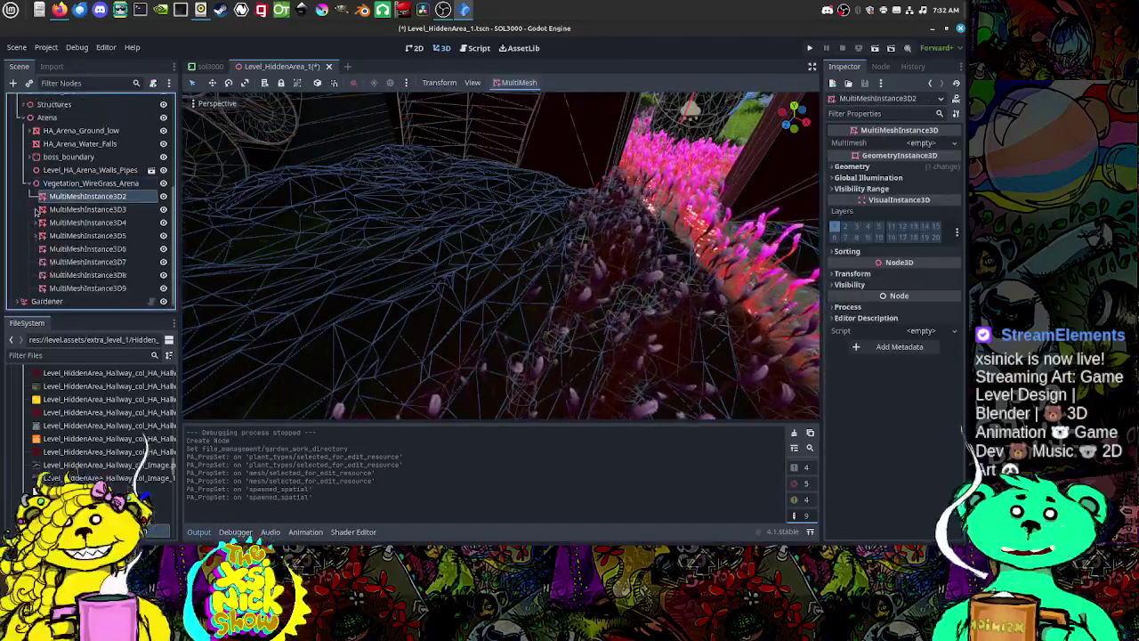
pyautogui.keyDown('shift'); pyautogui.click(106, 290); pyautogui.keyUp('shift')
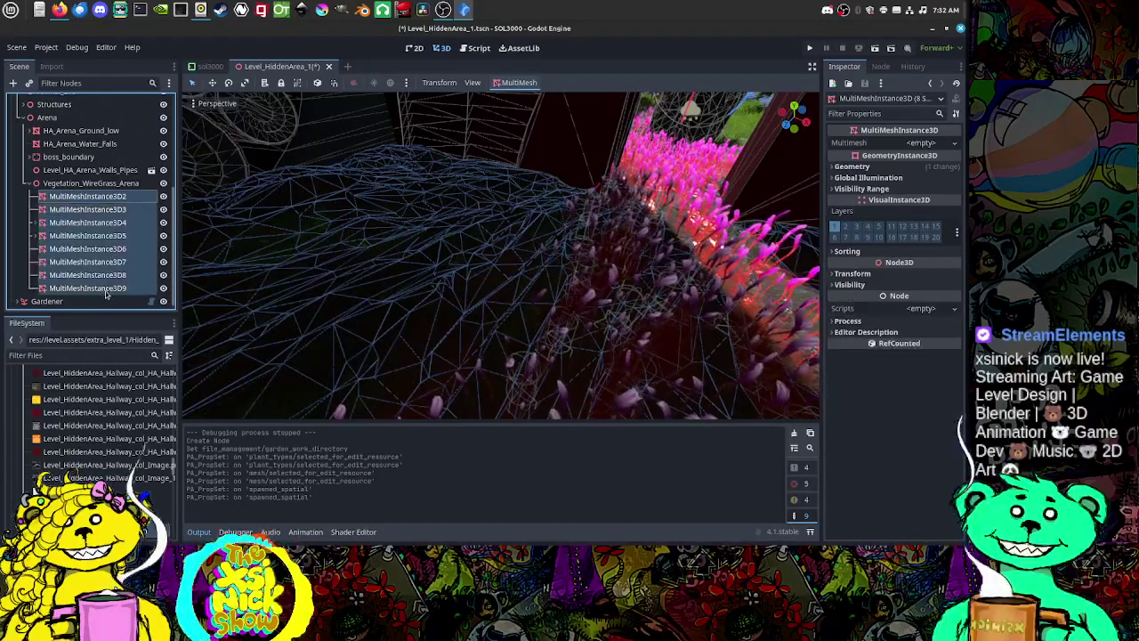
pyautogui.click(53, 197)
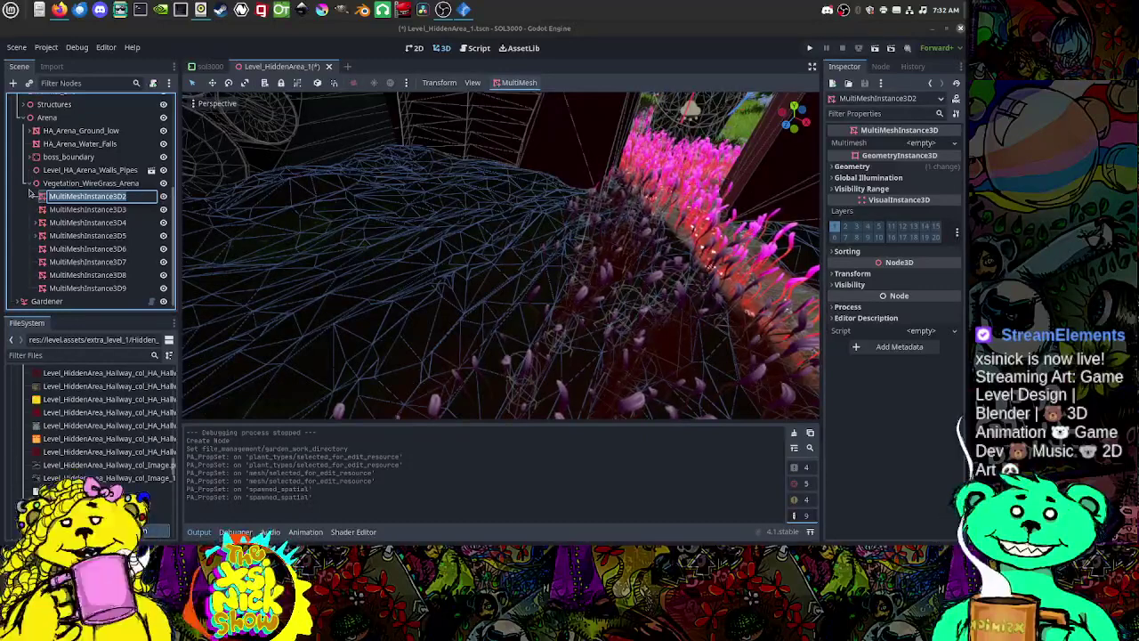
# Step: Expand Vegetation_WireGrass and its MMI_container, and collapse the spawned nodes under its MultiMeshInstance3D8 and MultiMeshInstance3D9
pyautogui.scroll(3, 33, 156)
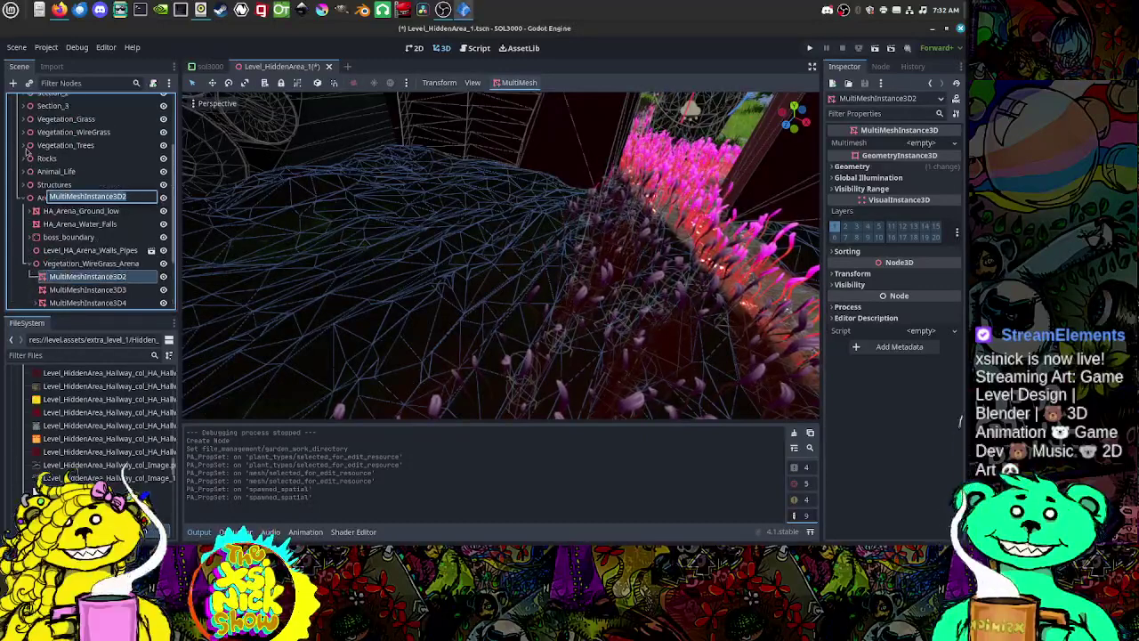
pyautogui.click(28, 133)
pyautogui.click(25, 134)
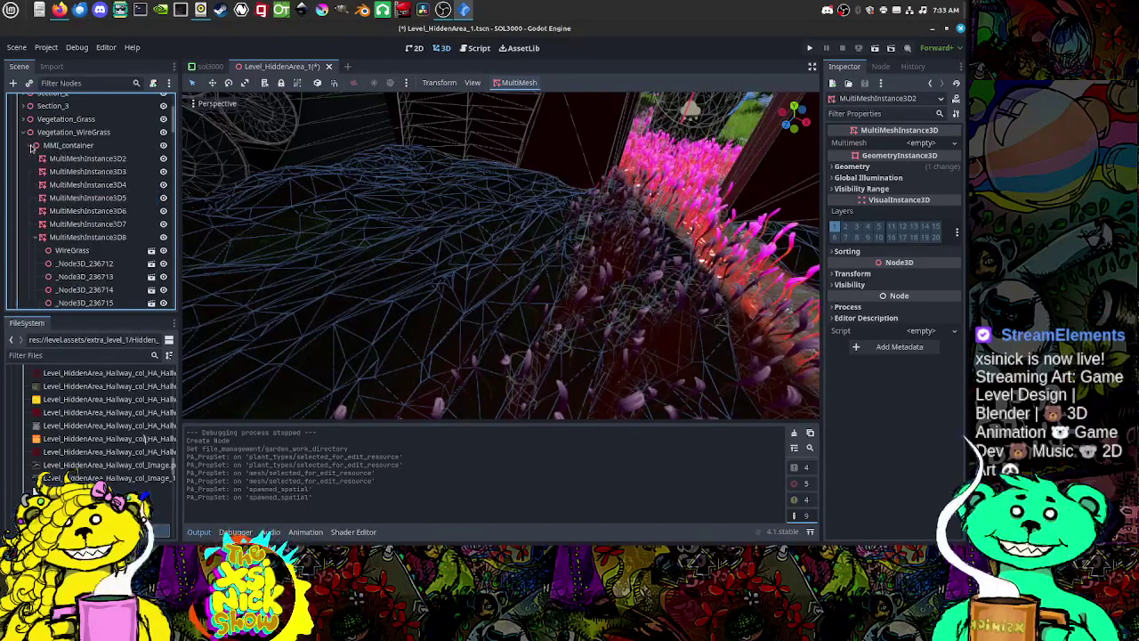
pyautogui.click(34, 146)
pyautogui.click(33, 150)
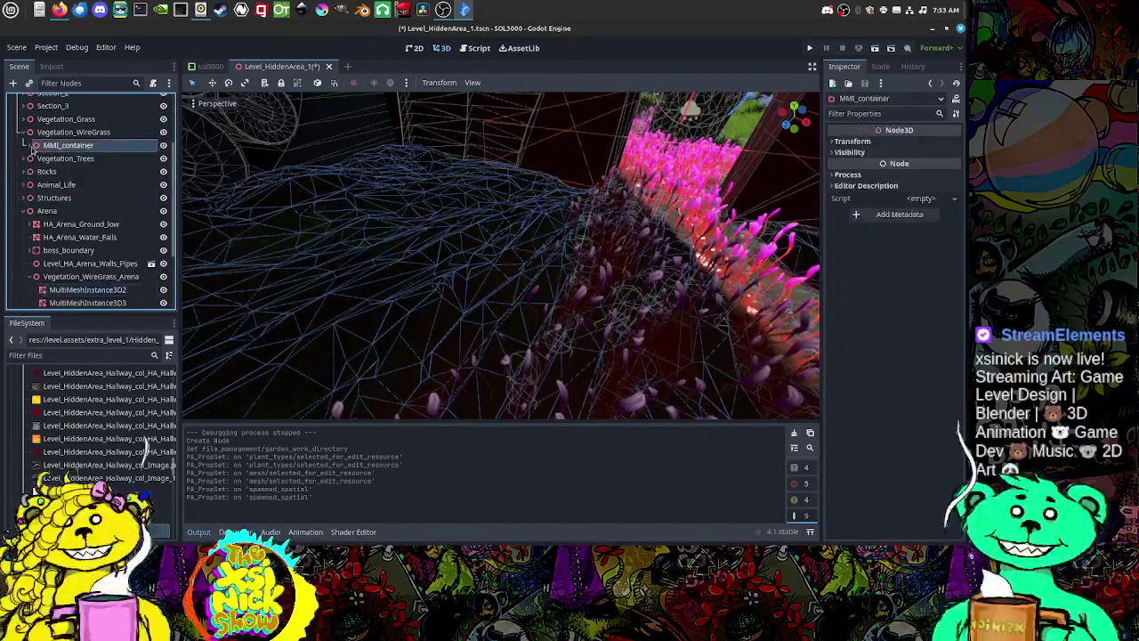
pyautogui.click(30, 150)
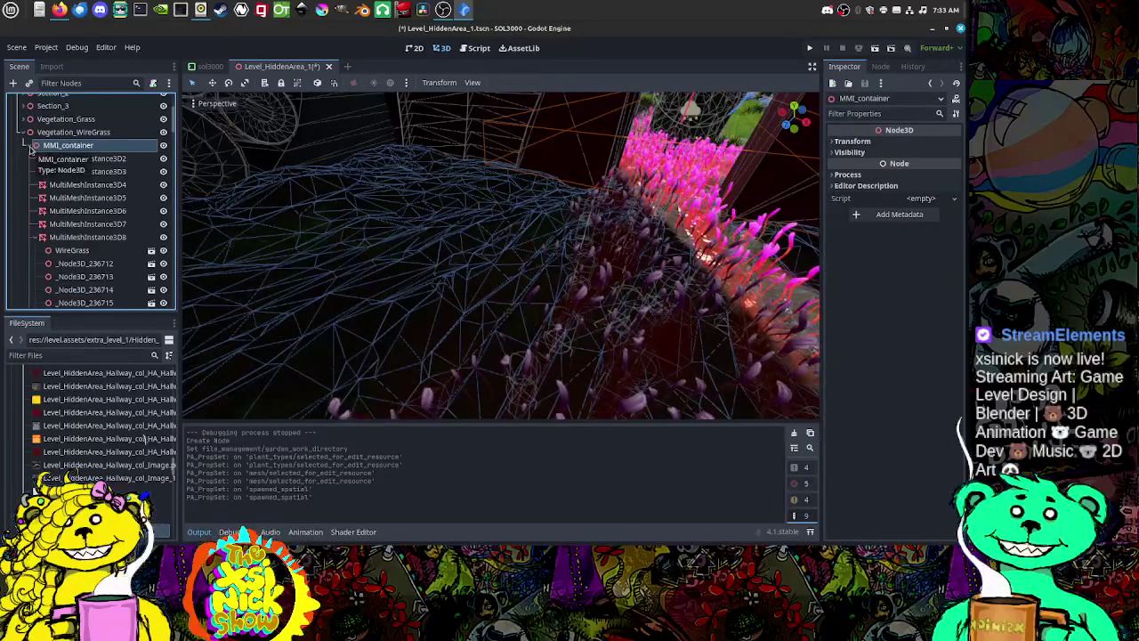
pyautogui.click(30, 150)
pyautogui.click(29, 149)
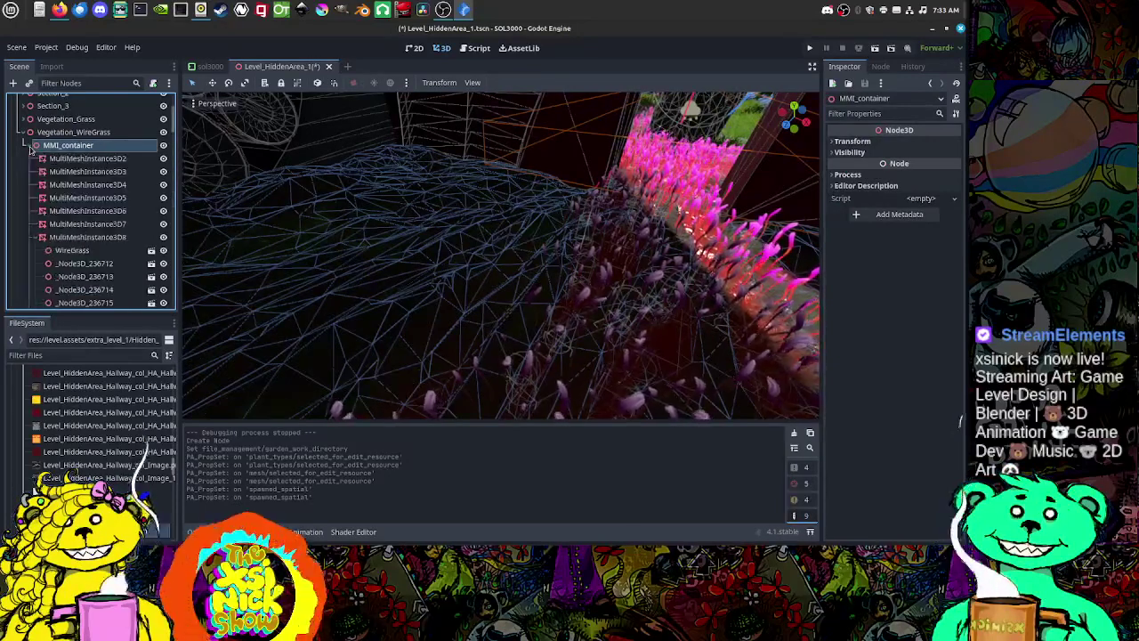
pyautogui.click(35, 238)
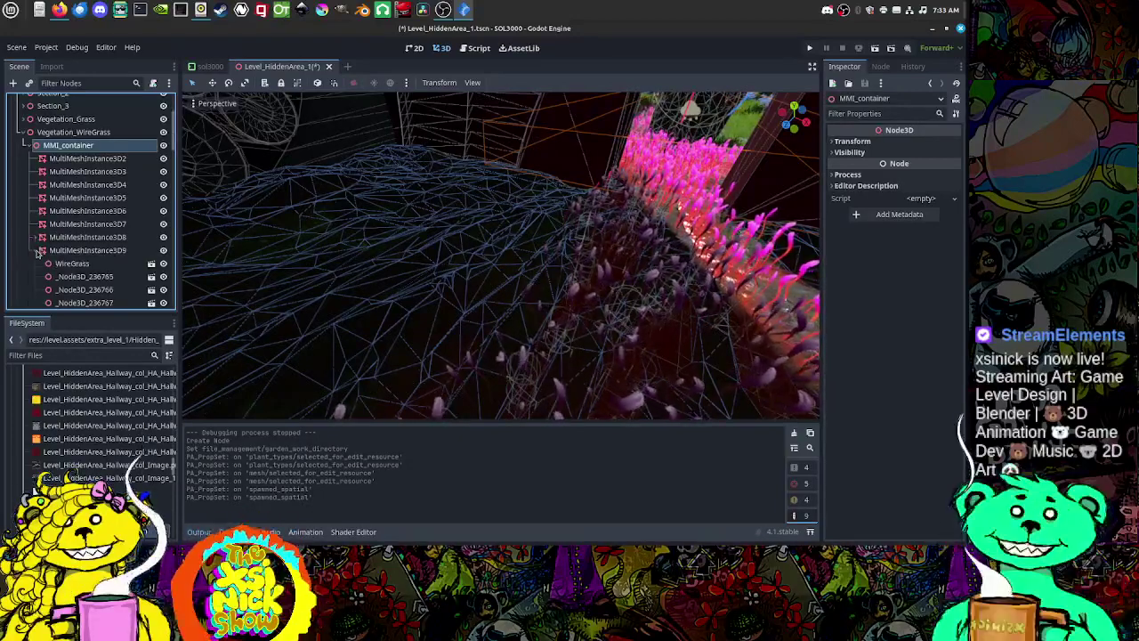
pyautogui.click(37, 251)
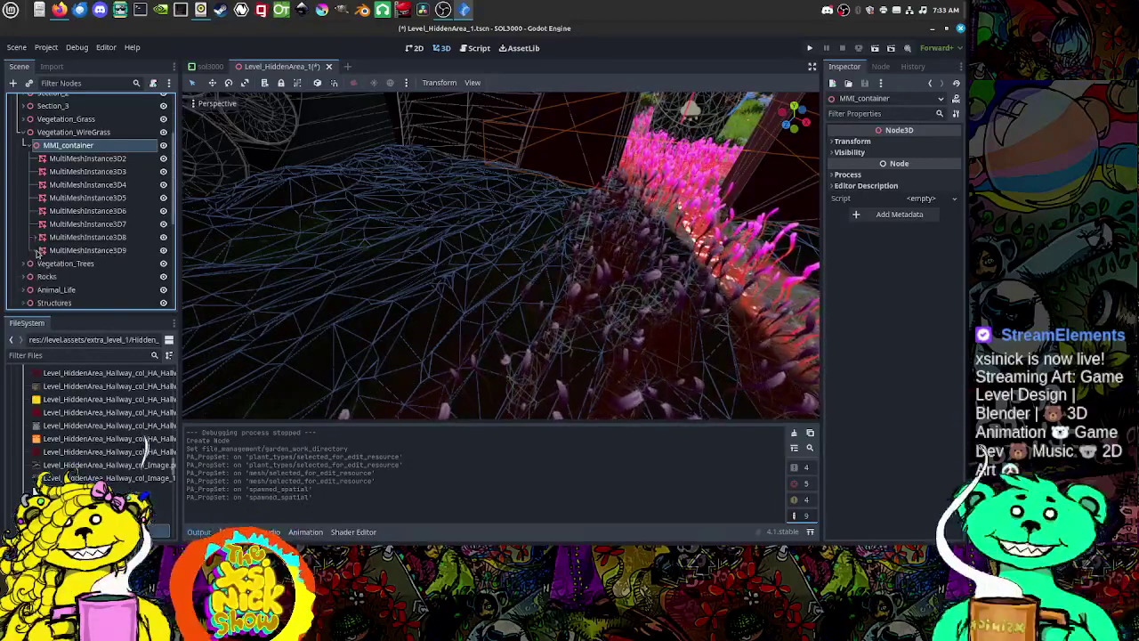
# Step: Reparent MultiMeshInstance3D2 through MultiMeshInstance3D9 from Vegetation_WireGrass_Arena to the MMI_container under Vegetation_WireGrass
pyautogui.click(168, 185)
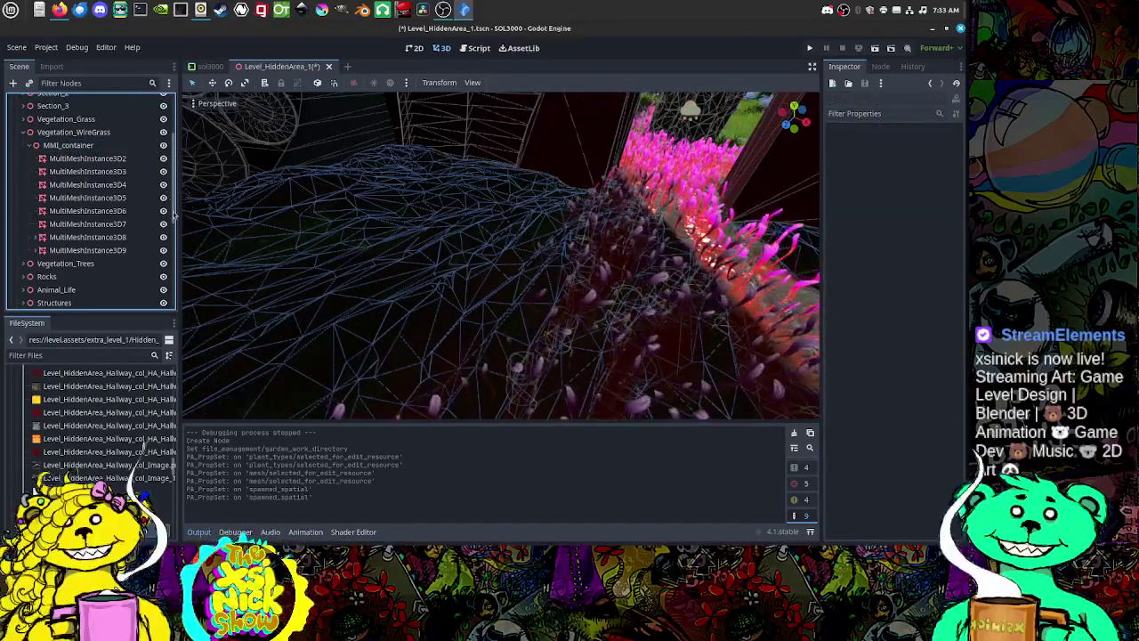
pyautogui.scroll(-5, 67, 220)
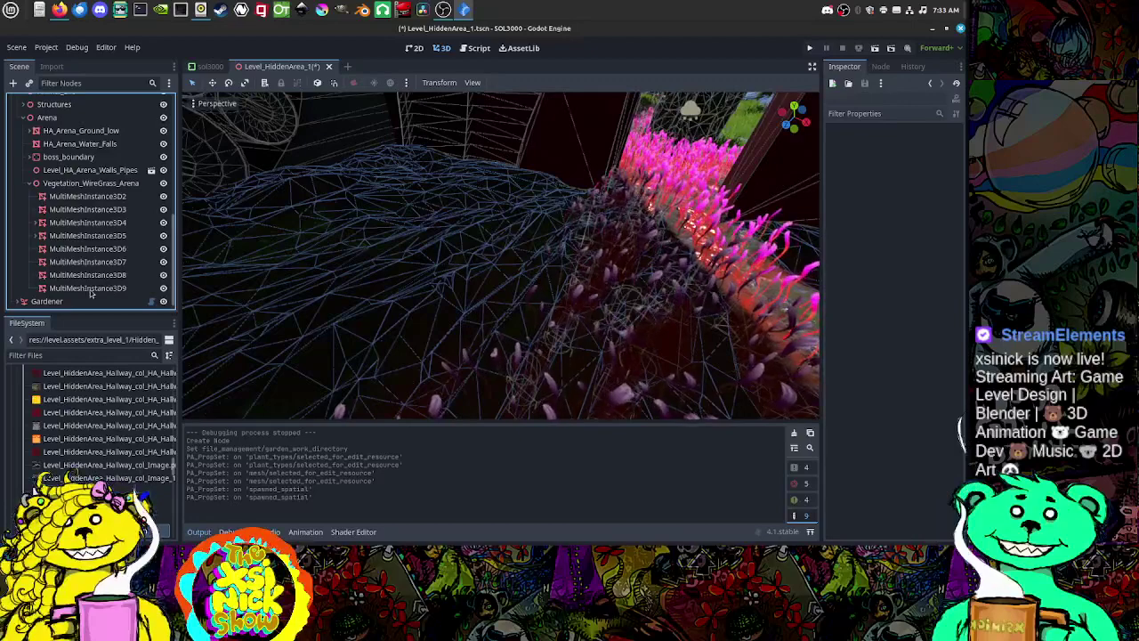
pyautogui.scroll(5, 103, 252)
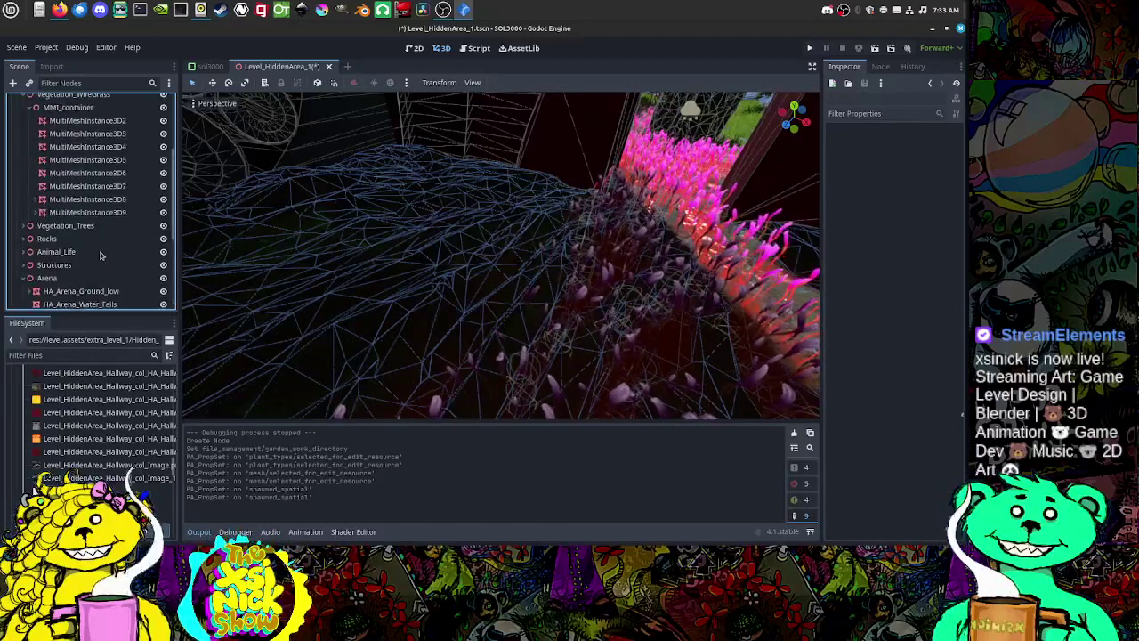
pyautogui.scroll(-5, 100, 260)
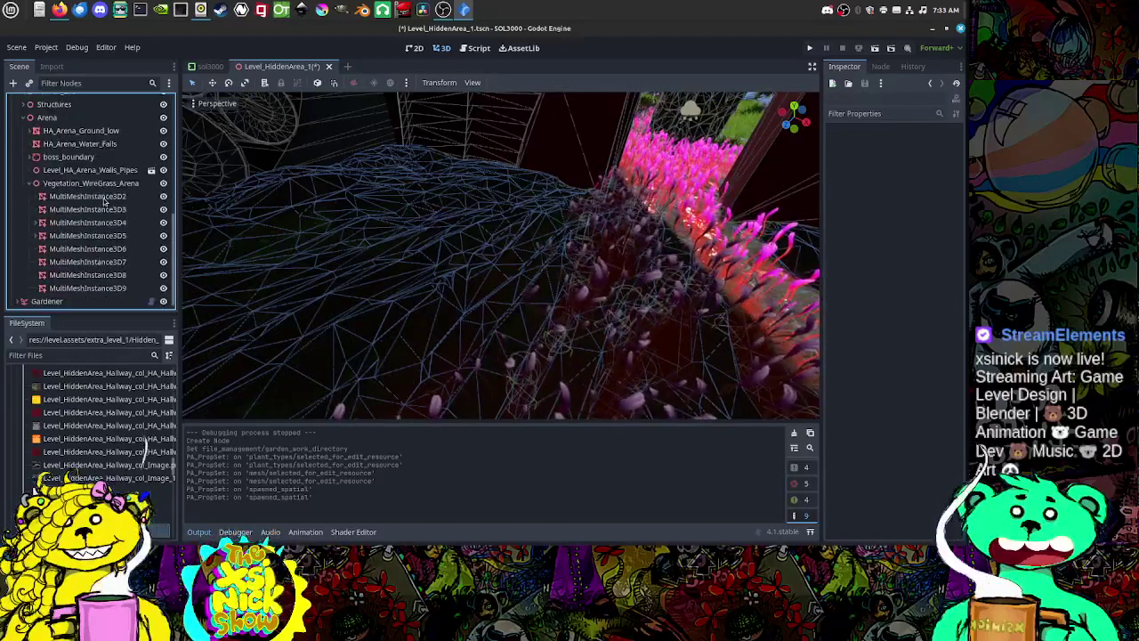
pyautogui.click(103, 199)
pyautogui.keyDown('shift'); pyautogui.click(107, 288); pyautogui.keyUp('shift')
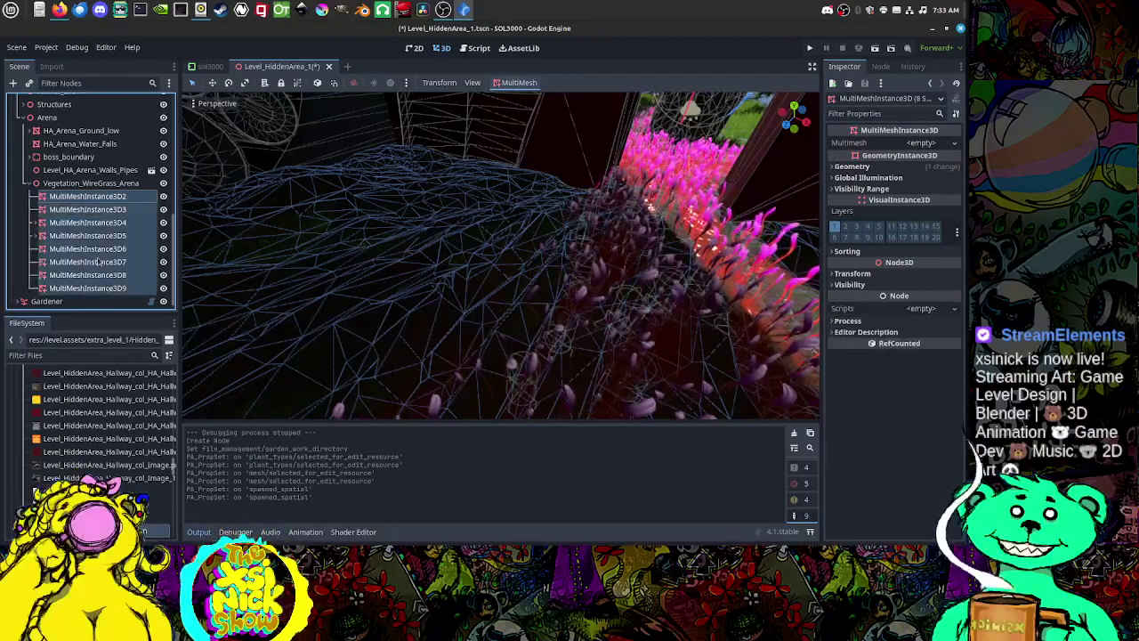
pyautogui.scroll(3, 98, 233)
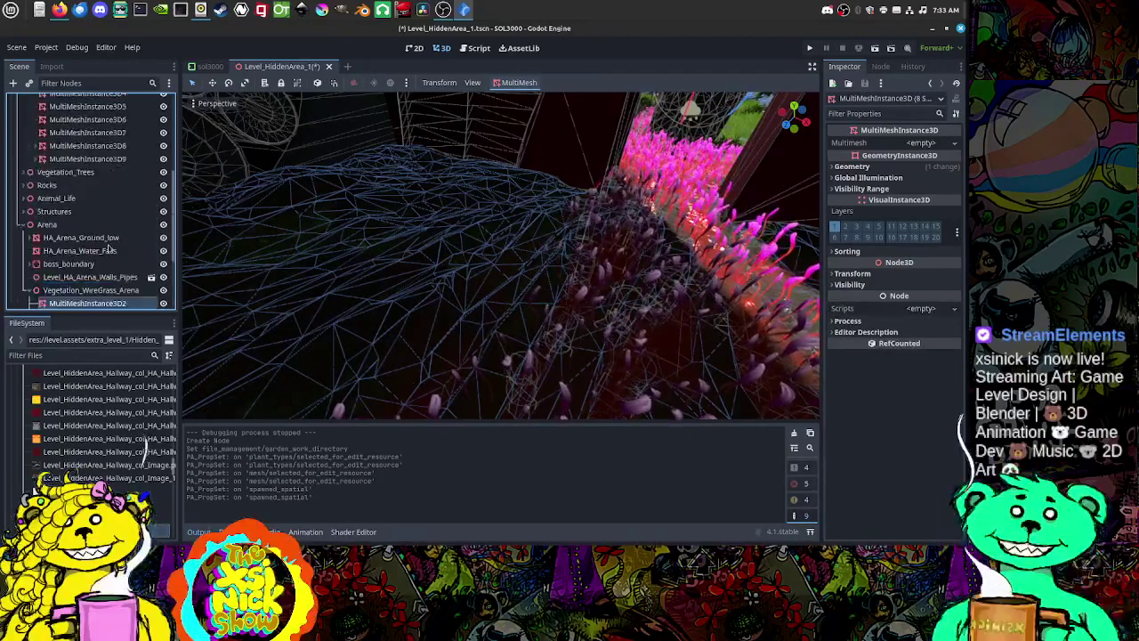
pyautogui.moveTo(109, 309); pyautogui.dragTo(85, 204)
# Step: Survey the arena from close up and from above to check the wire grass around the red pool and streams
pyautogui.scroll(-5, 472, 273)
pyautogui.moveTo(472, 273); pyautogui.dragTo(486, 253, button='middle')
pyautogui.scroll(4, 463, 258)
pyautogui.scroll(-5, 485, 253)
pyautogui.moveTo(593, 268); pyautogui.dragTo(562, 267, button='middle')
pyautogui.scroll(-5, 427, 313)
pyautogui.scroll(5, 291, 266)
pyautogui.scroll(4, 311, 267)
pyautogui.scroll(-5, 287, 256)
pyautogui.scroll(-8, 302, 283)
pyautogui.scroll(6, 568, 301)
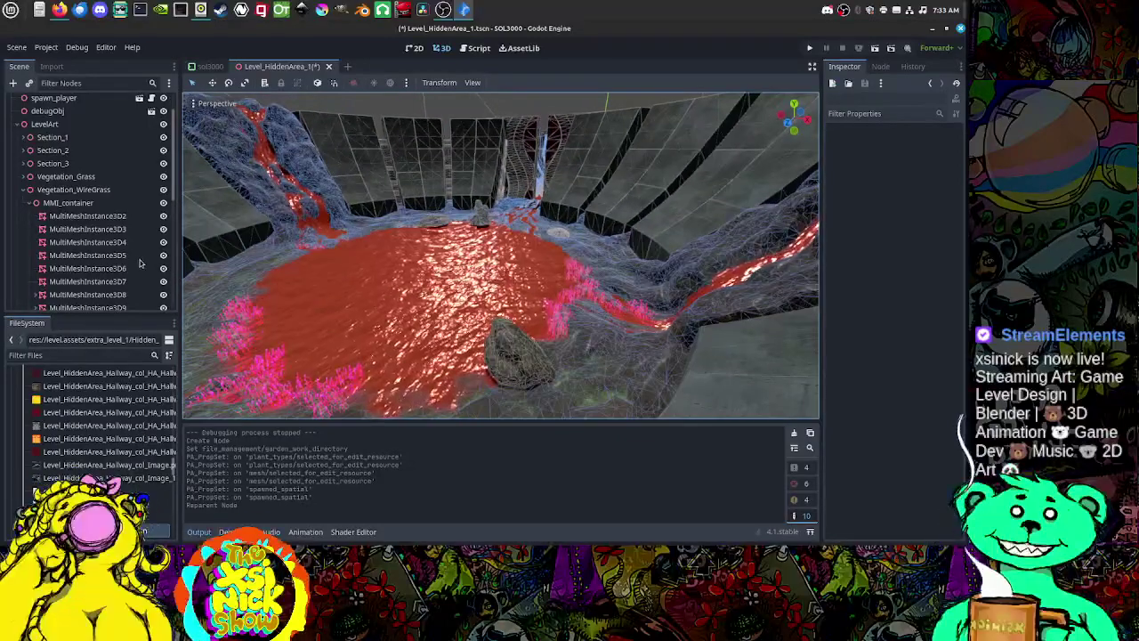
# Step: Collapse MMI_container and its parent Vegetation_WireGrass in the LevelArt branch
pyautogui.click(30, 203)
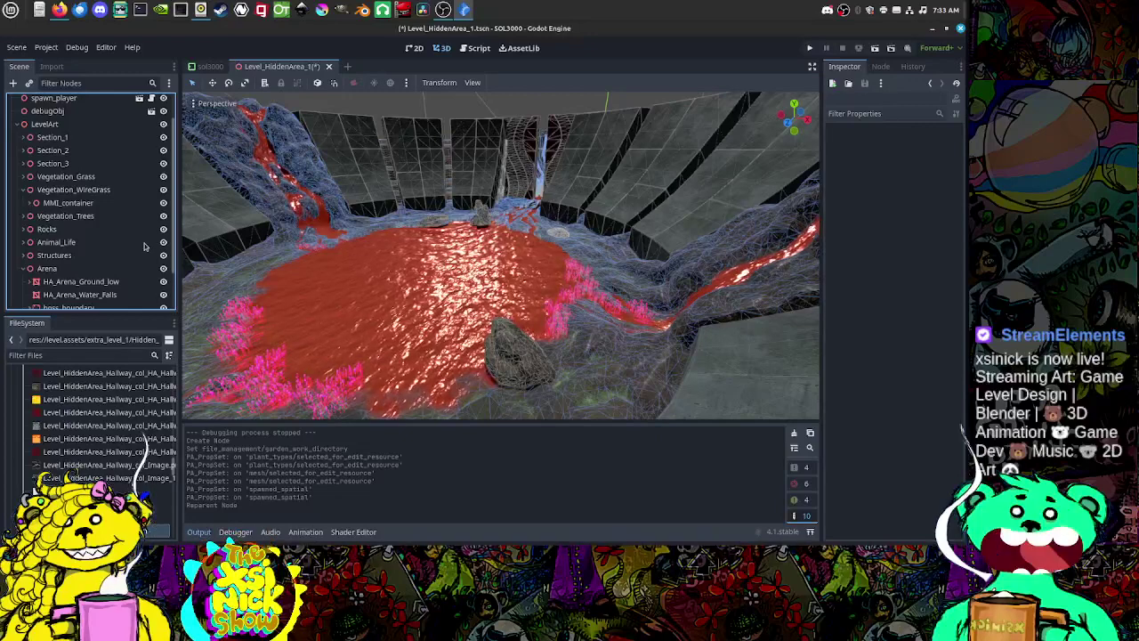
pyautogui.scroll(-1, 46, 210)
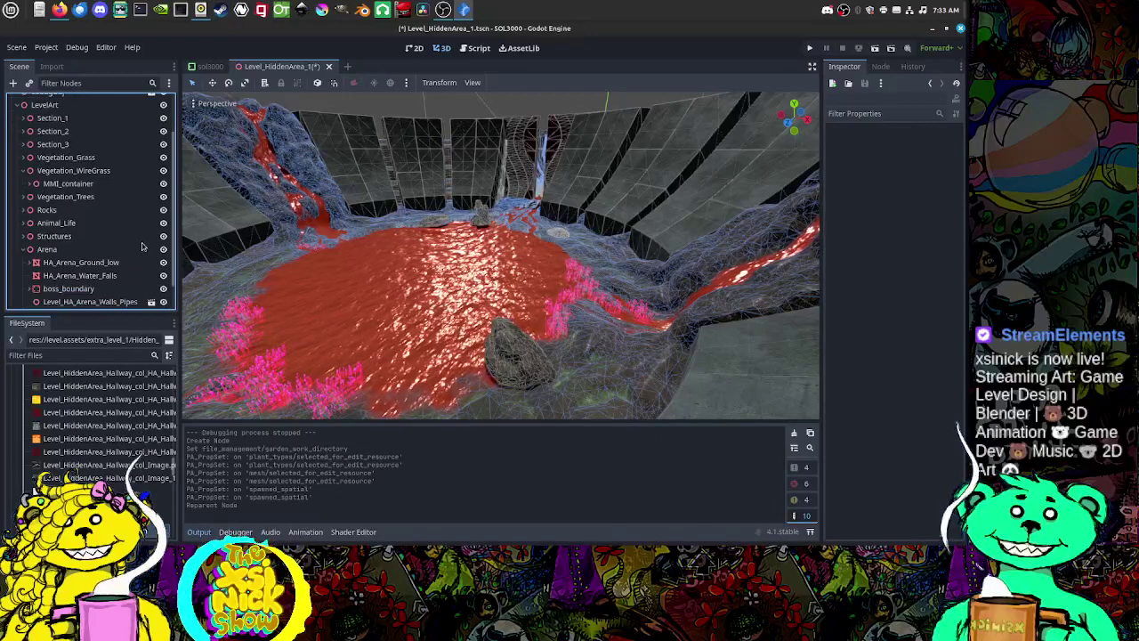
pyautogui.click(23, 171)
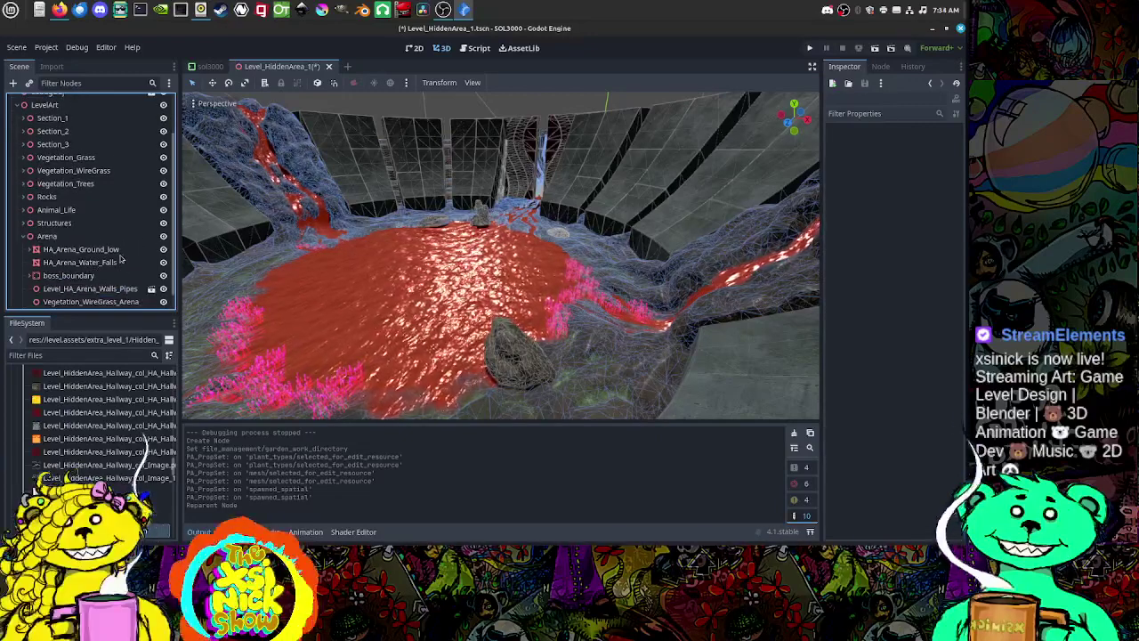
# Step: Delete the Vegetation_WireGrass_Arena node from the Arena group and collapse that group
pyautogui.scroll(-1, 89, 285)
pyautogui.click(79, 290)
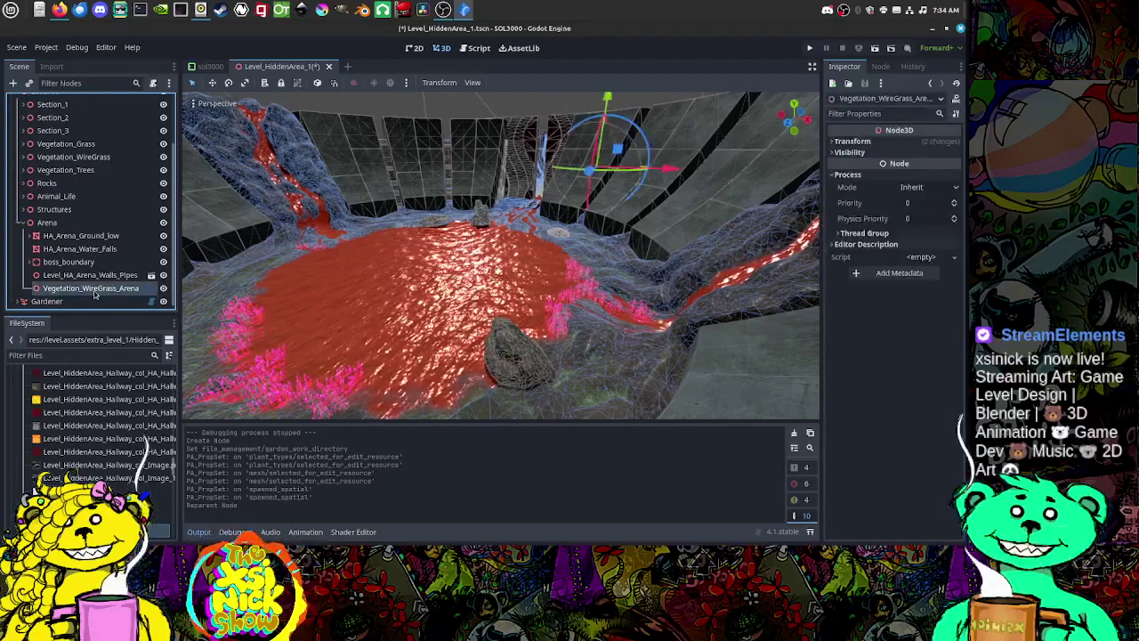
pyautogui.rightClick(104, 290)
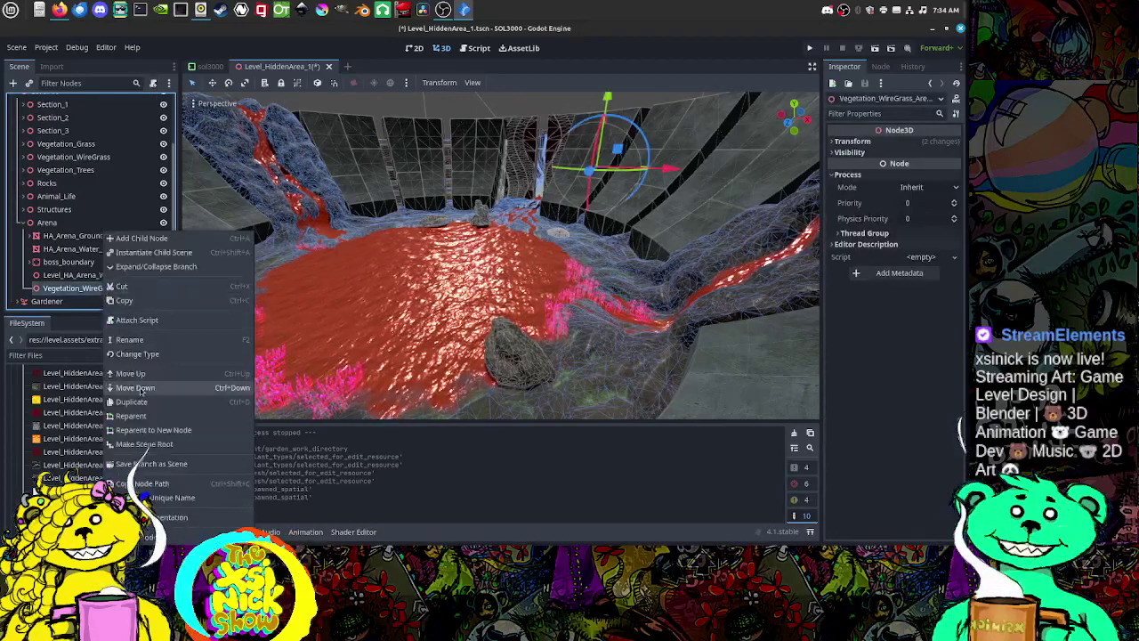
pyautogui.click(153, 536)
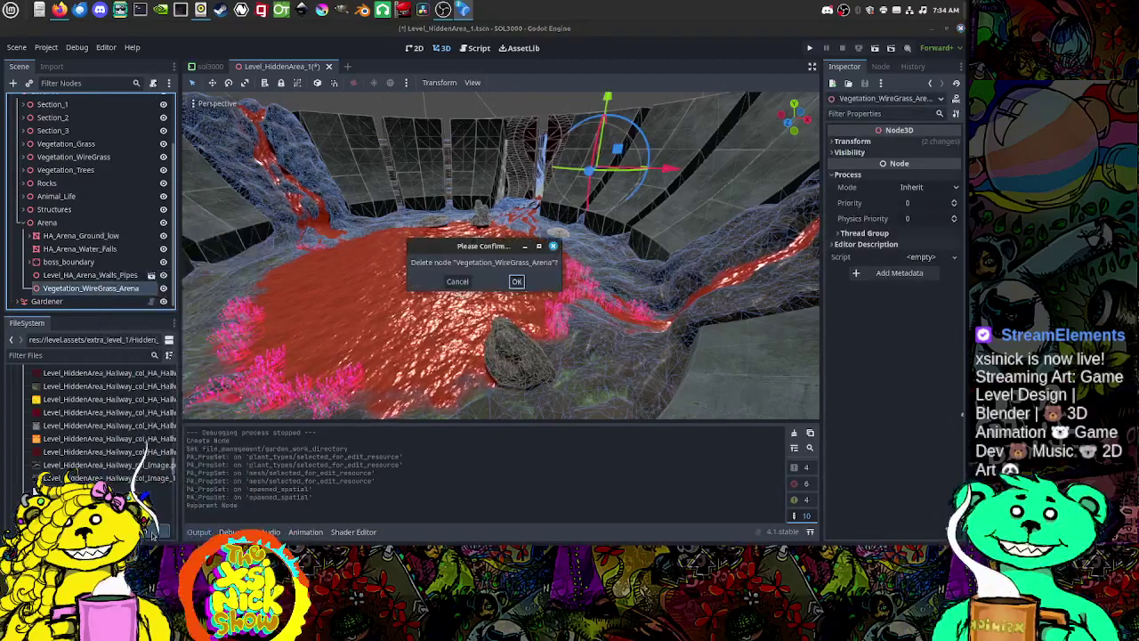
pyautogui.click(517, 281)
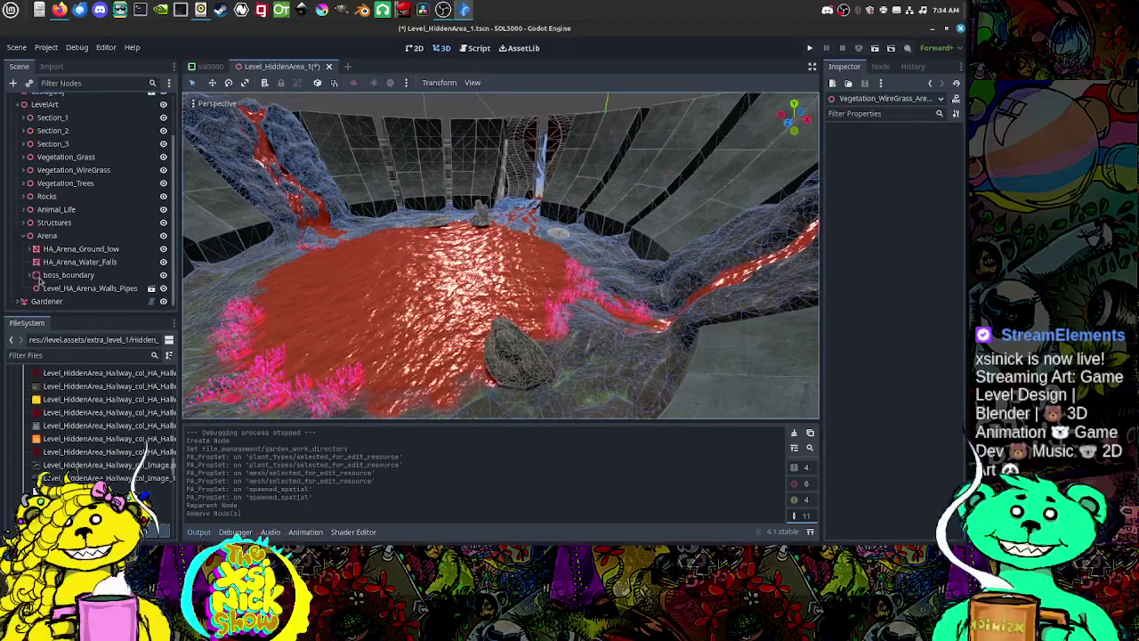
pyautogui.click(27, 236)
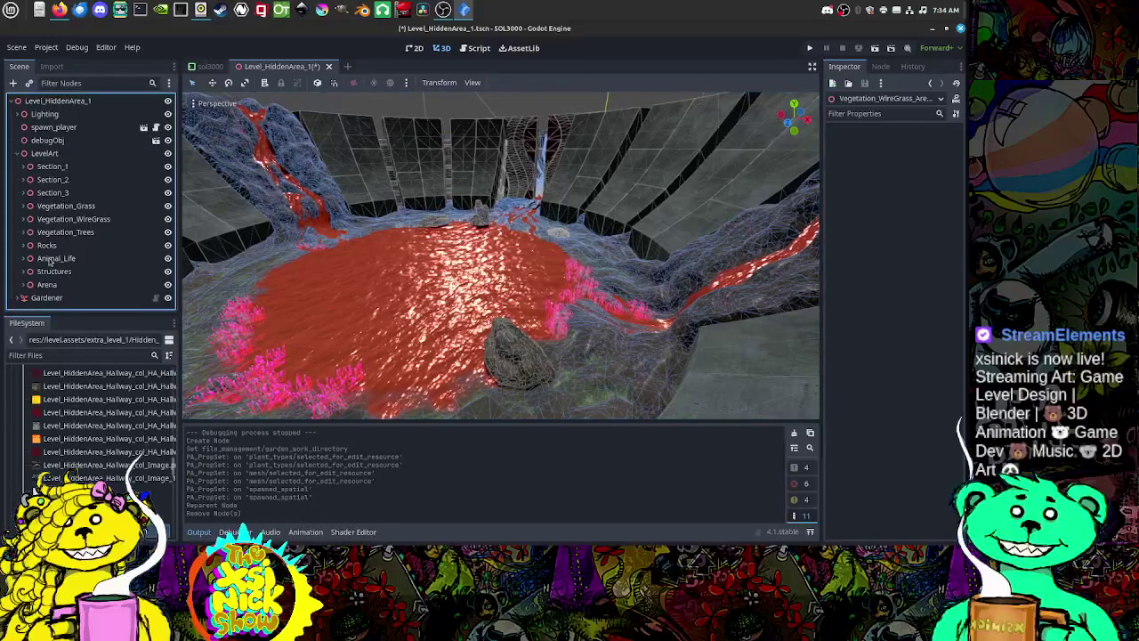
# Step: Select the Gardener node and frame the wire grass along the arena's red streams
pyautogui.click(46, 297)
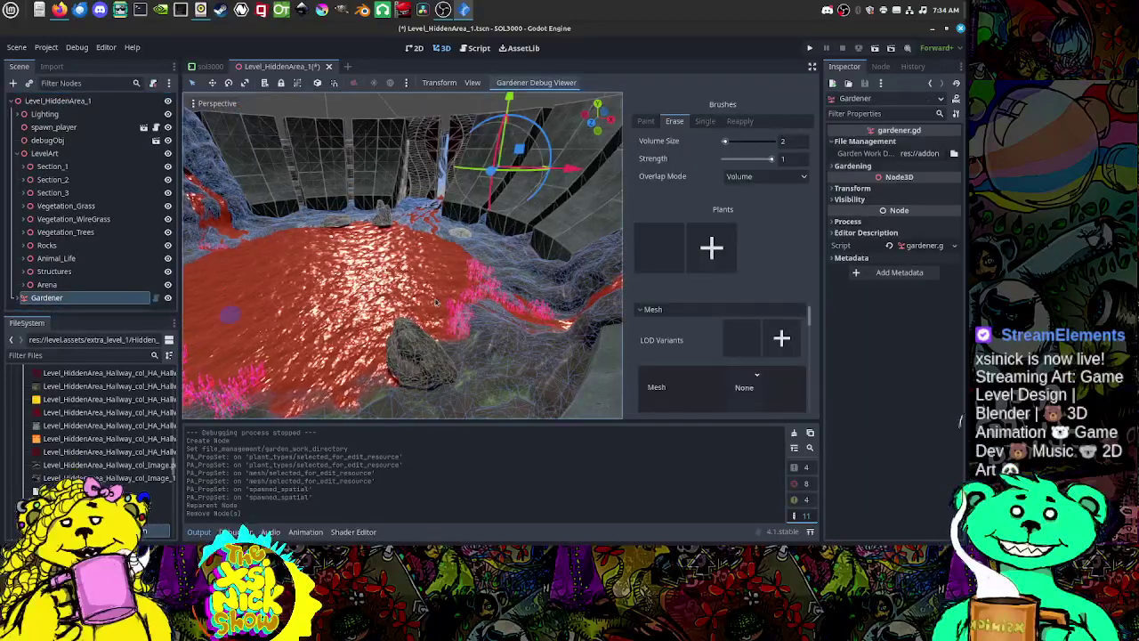
pyautogui.scroll(10, 557, 238)
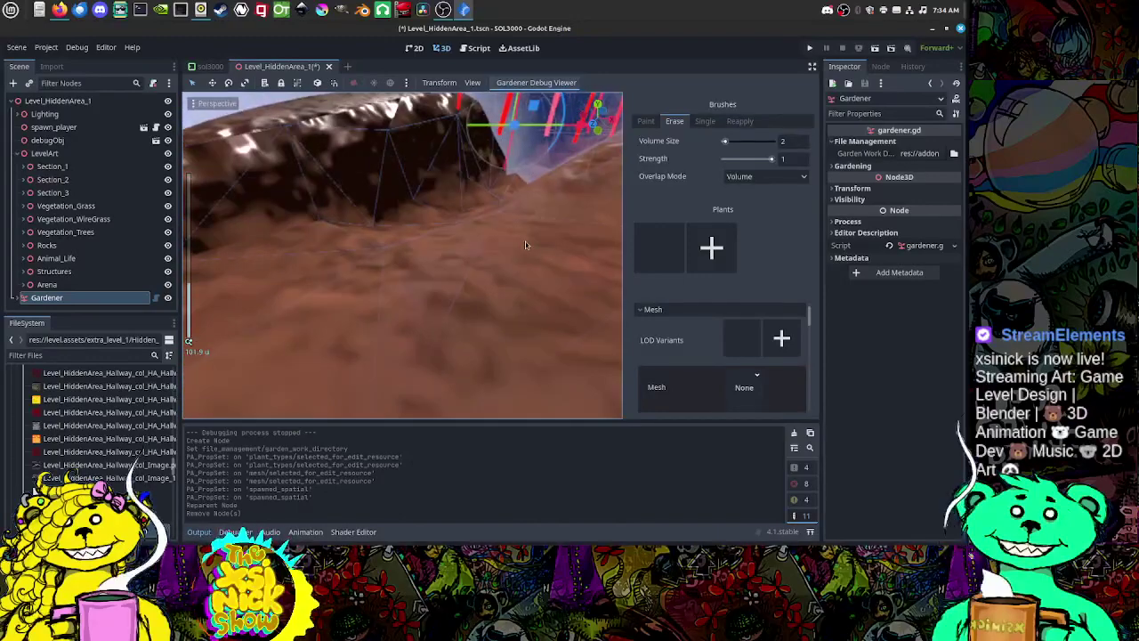
pyautogui.moveTo(525, 242)
pyautogui.mouseDown(button='middle')
pyautogui.moveTo(534, 289)
pyautogui.moveTo(544, 235)
pyautogui.mouseUp(button='middle')
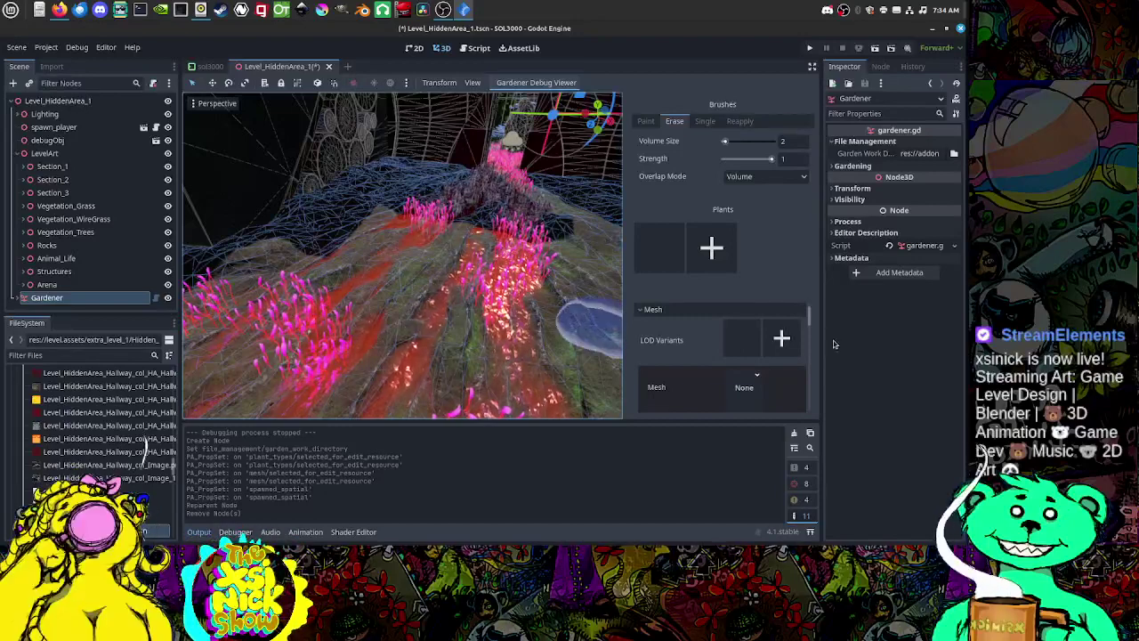
# Step: Set the LOD variant's Spawned Node3D to veg_grass.tscn from the level.assets/vegetation folder
pyautogui.scroll(-1, 712, 347)
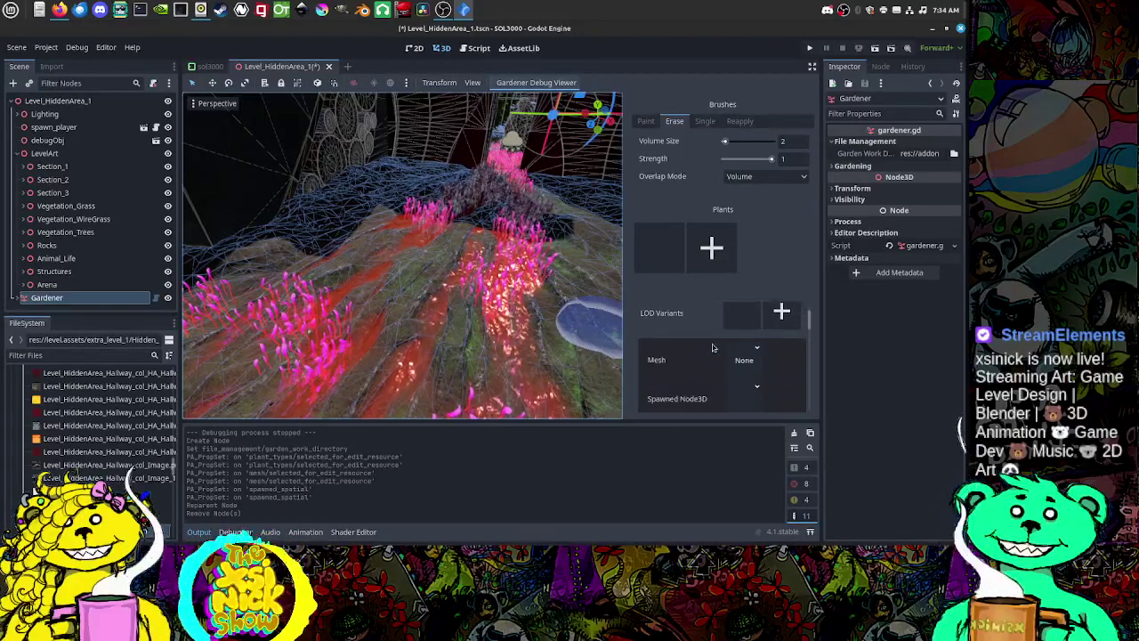
pyautogui.click(743, 397)
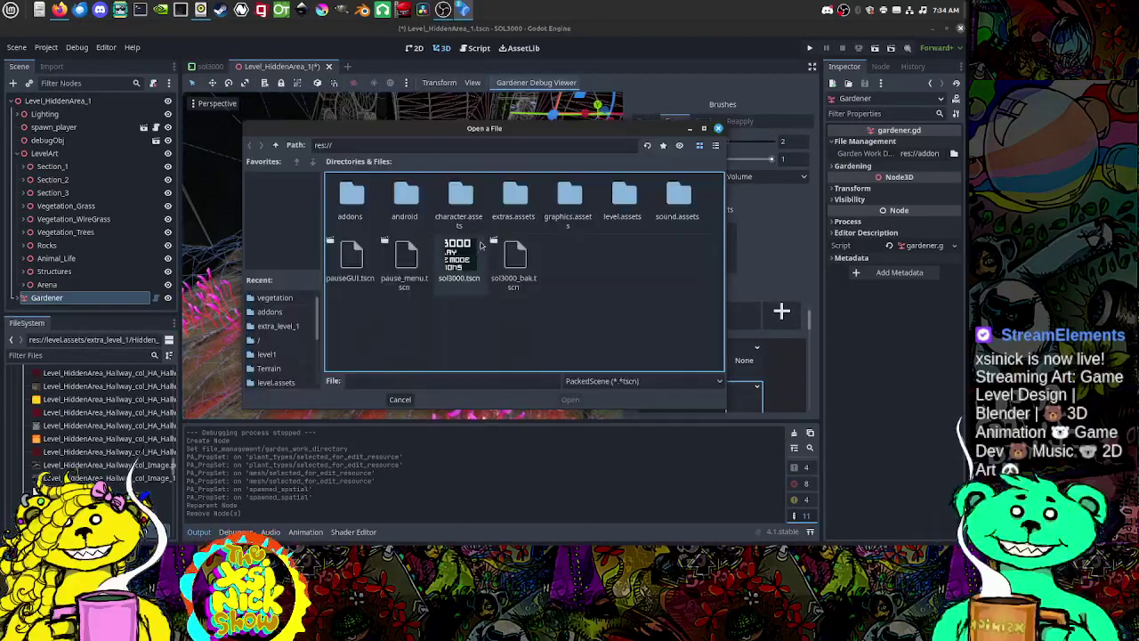
pyautogui.doubleClick(633, 211)
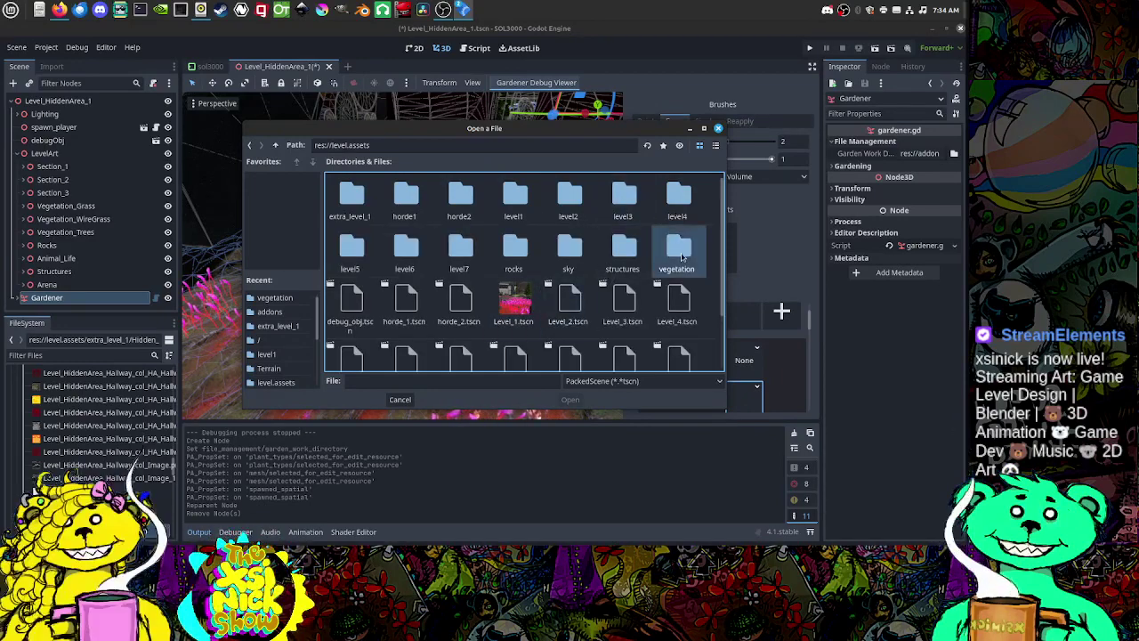
pyautogui.doubleClick(677, 253)
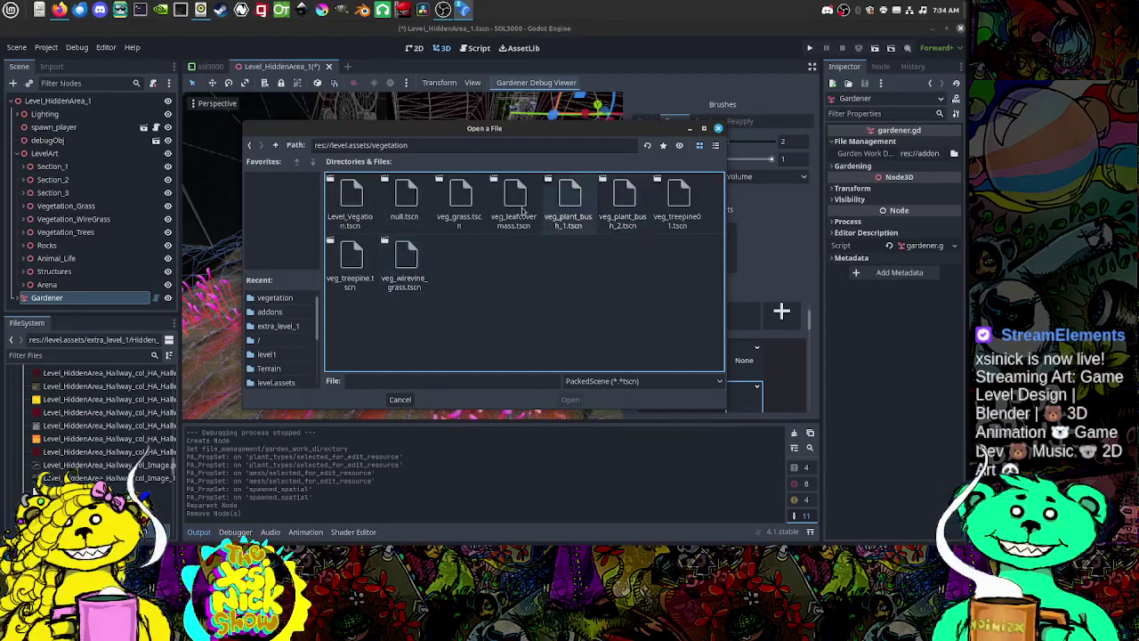
pyautogui.click(571, 399)
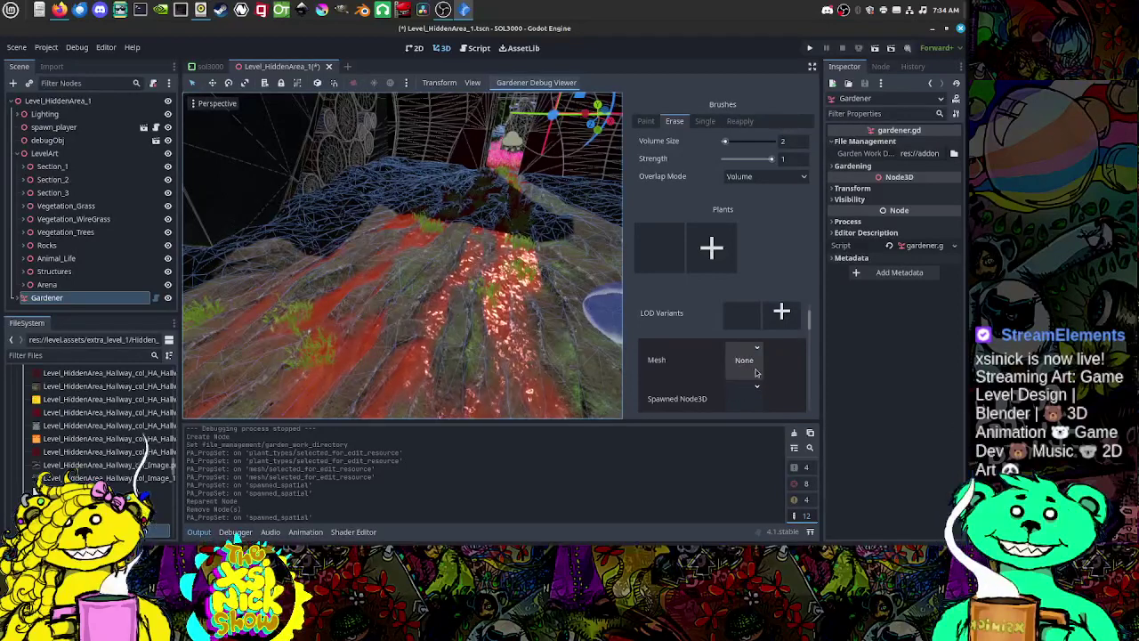
# Step: Set the LOD variant's Spawned Node3D to veg_wirevine_grass.tscn
pyautogui.scroll(-1, 779, 390)
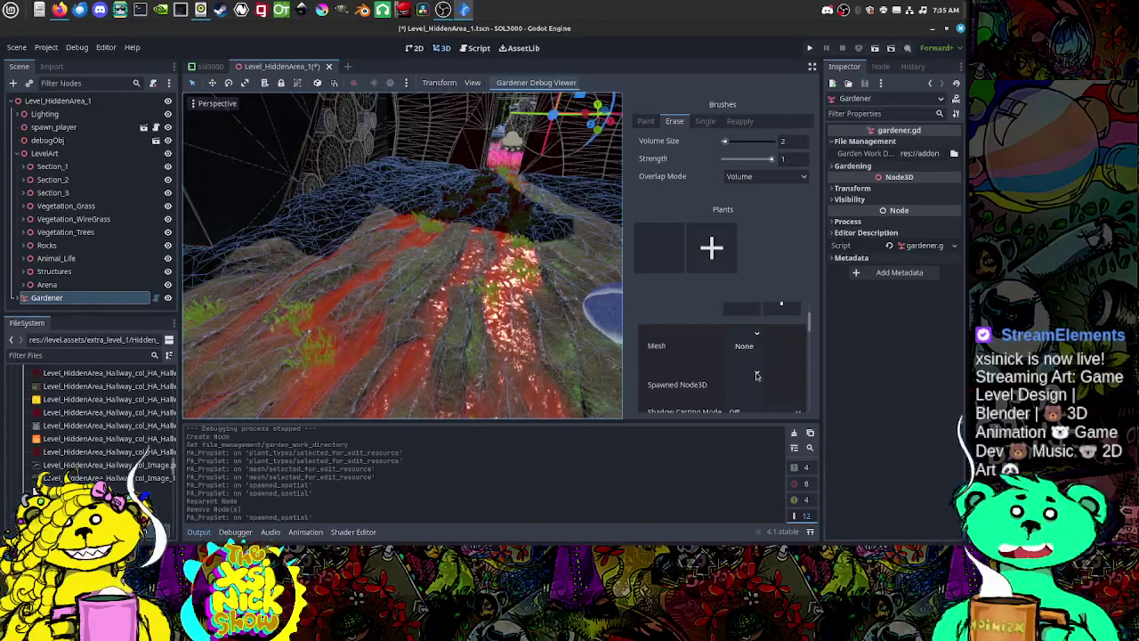
pyautogui.click(744, 382)
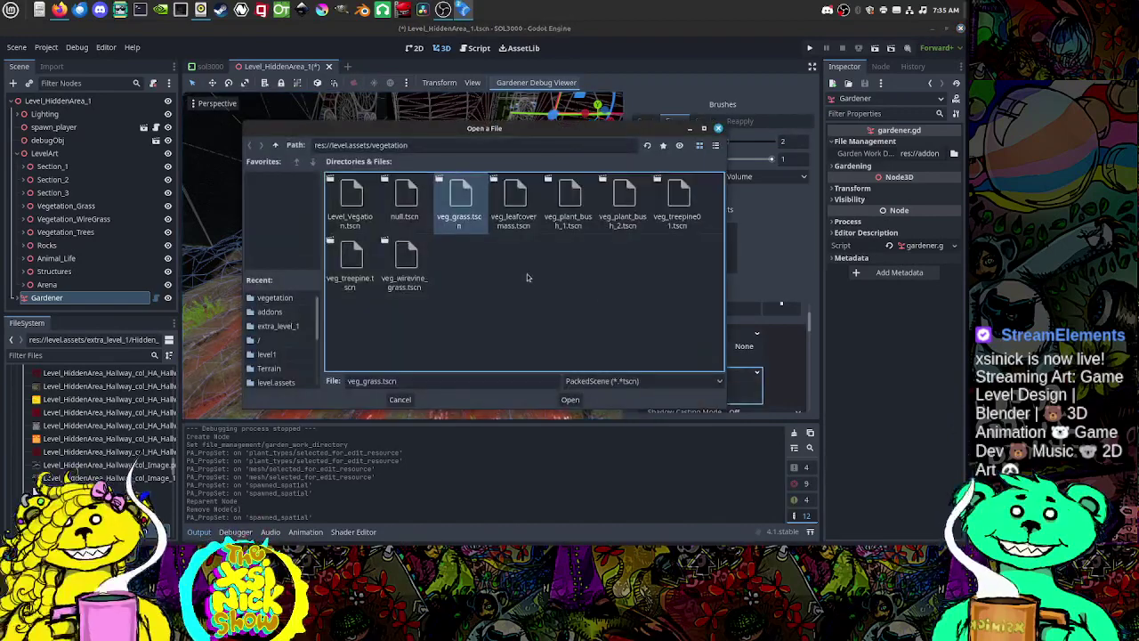
pyautogui.doubleClick(414, 271)
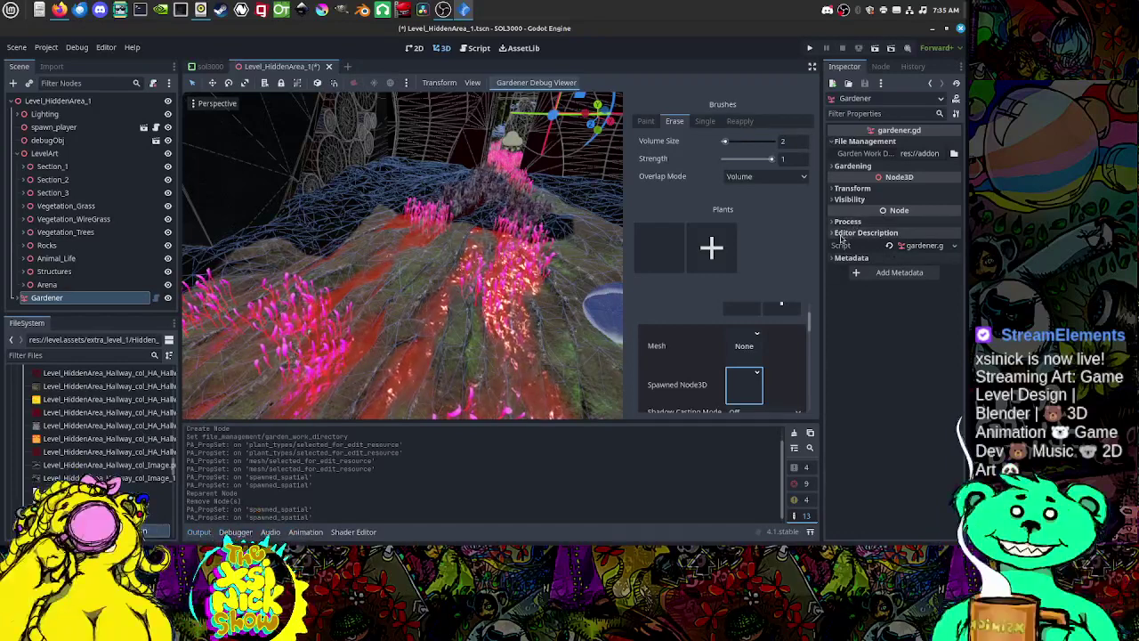
# Step: Inspect the Gardener node's Gardening and Transform properties
pyautogui.click(845, 167)
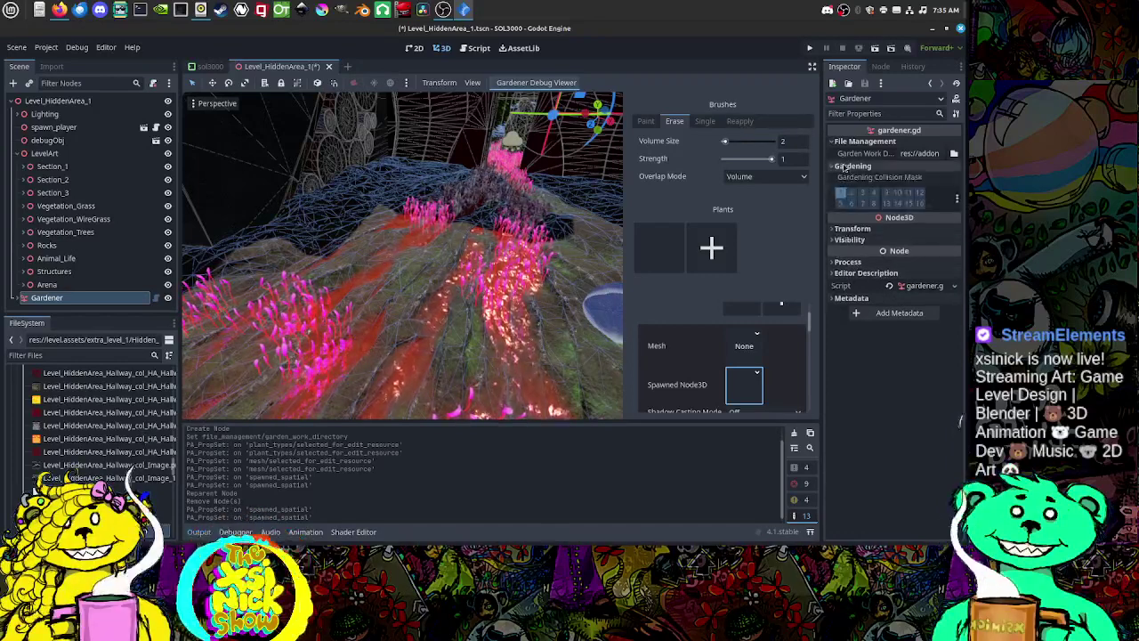
pyautogui.click(850, 230)
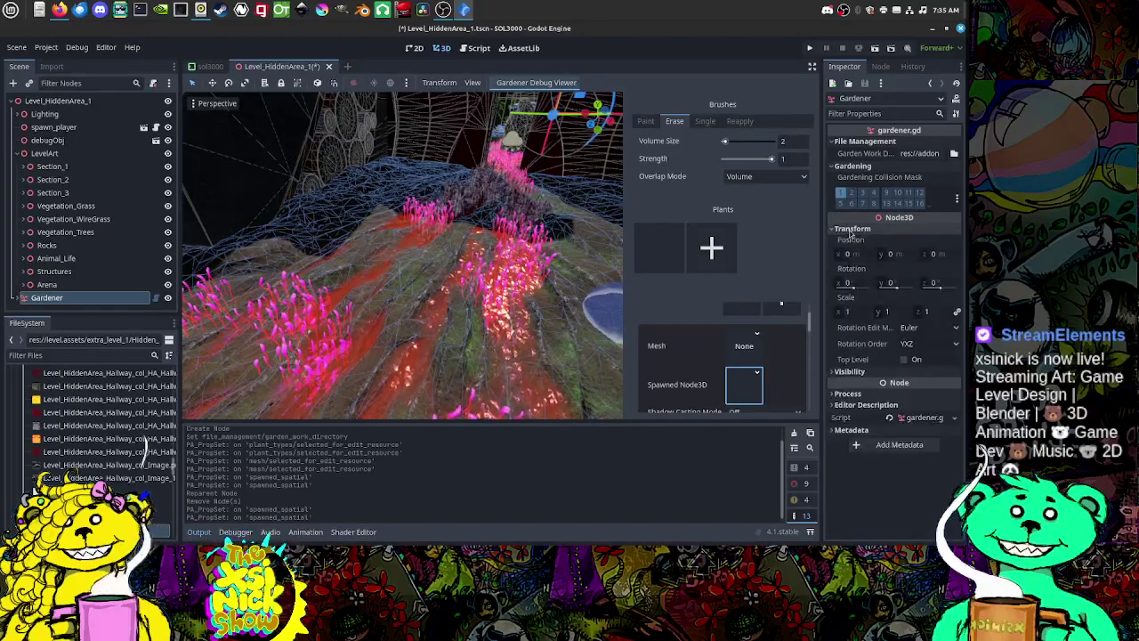
# Step: Check the Gardener node's Visibility and Process properties
pyautogui.click(850, 229)
pyautogui.click(849, 240)
pyautogui.click(852, 241)
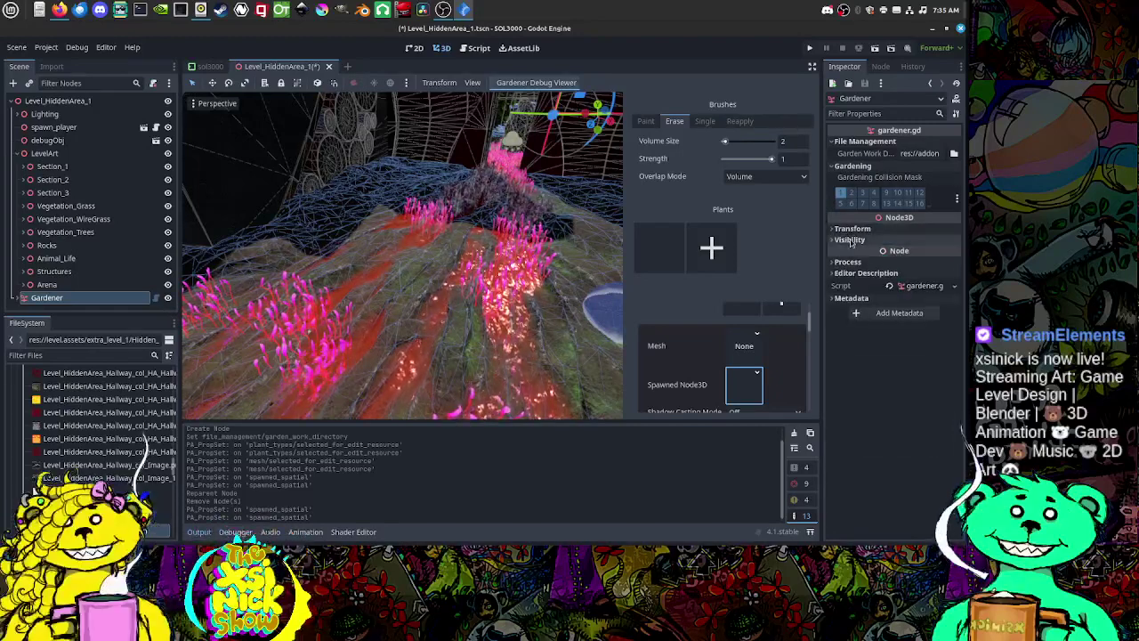
pyautogui.click(849, 262)
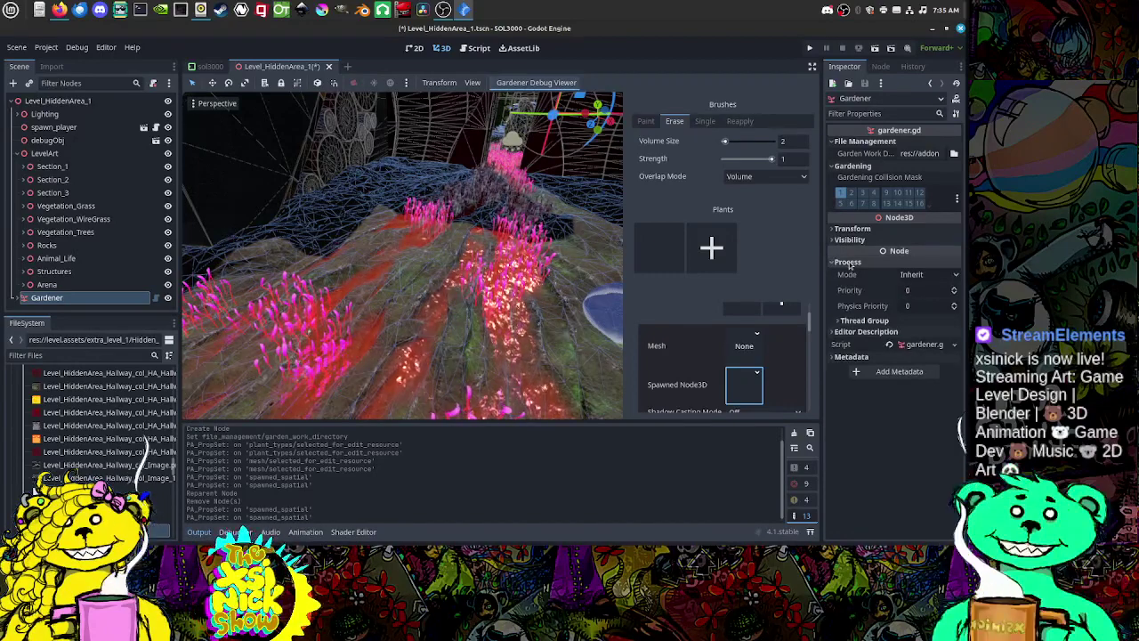
pyautogui.click(849, 262)
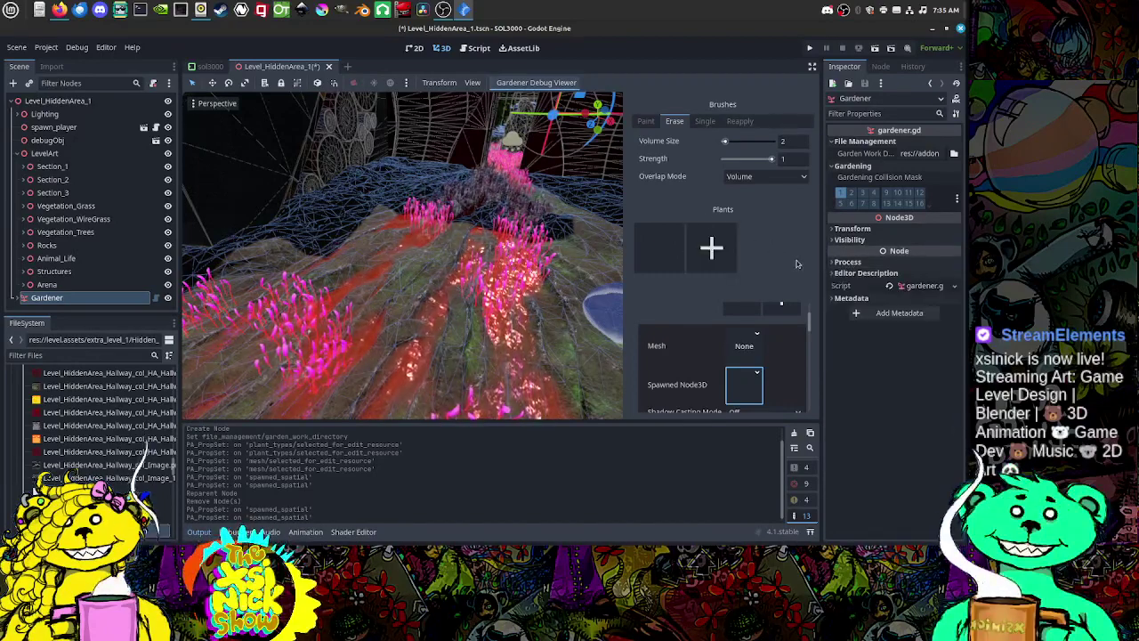
# Step: Close the plant's settings and delete the Gardener node with its children from the scene
pyautogui.click(671, 247)
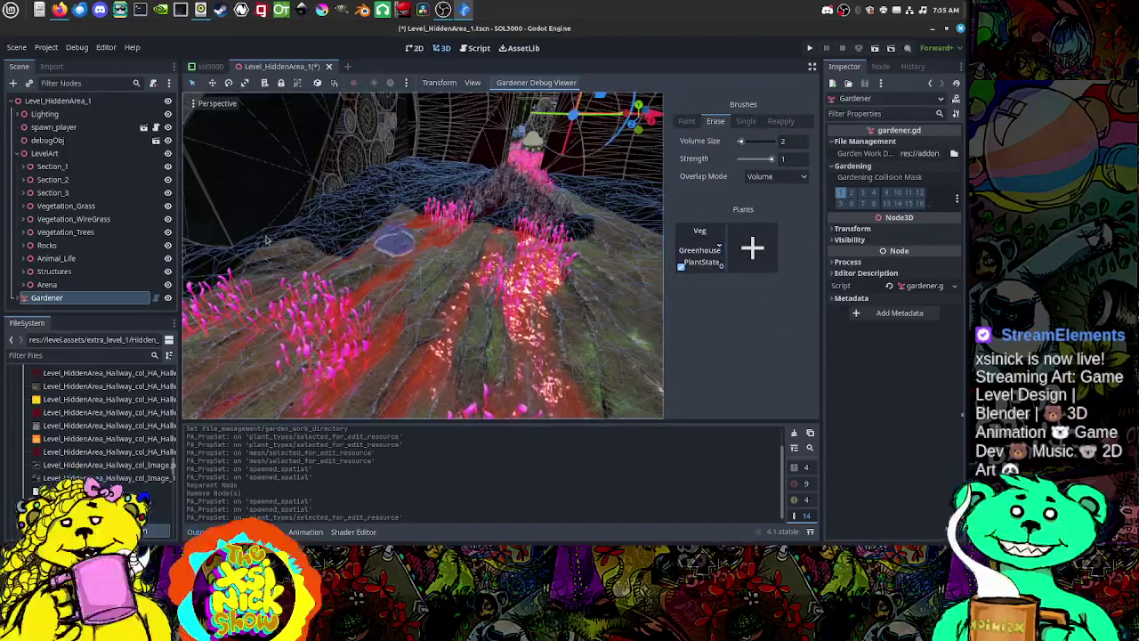
pyautogui.rightClick(75, 299)
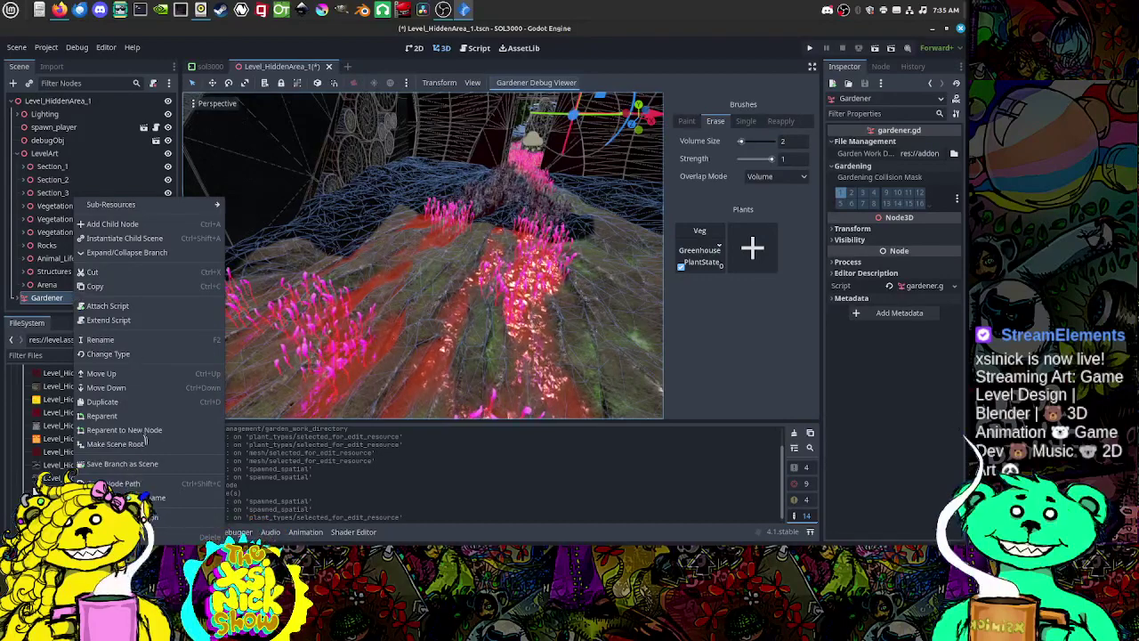
pyautogui.press('Delete')
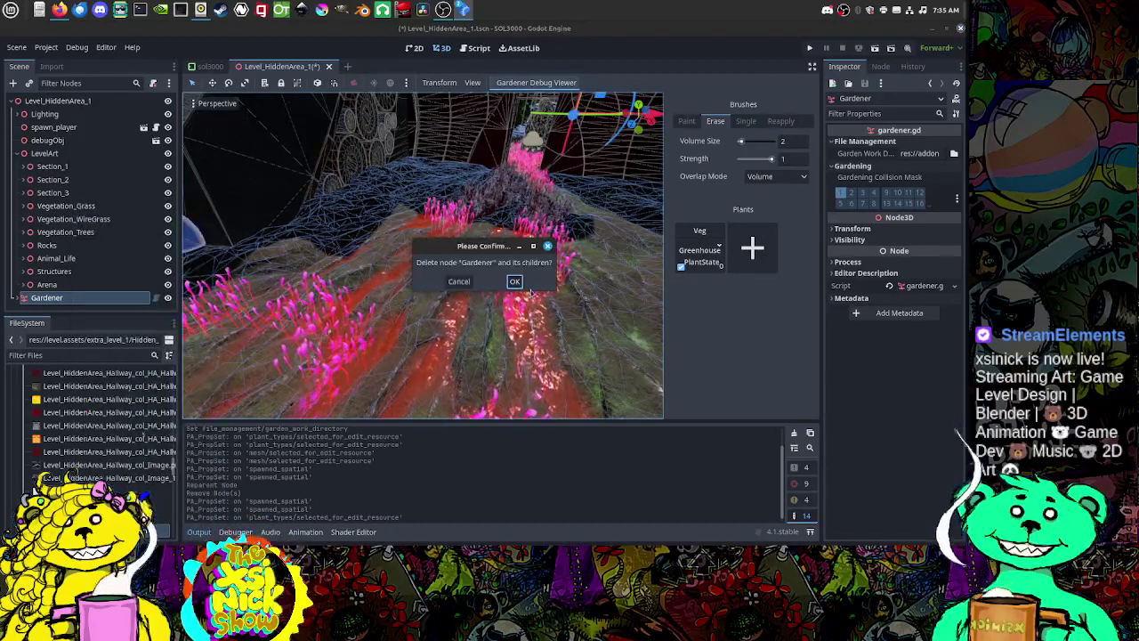
pyautogui.click(515, 283)
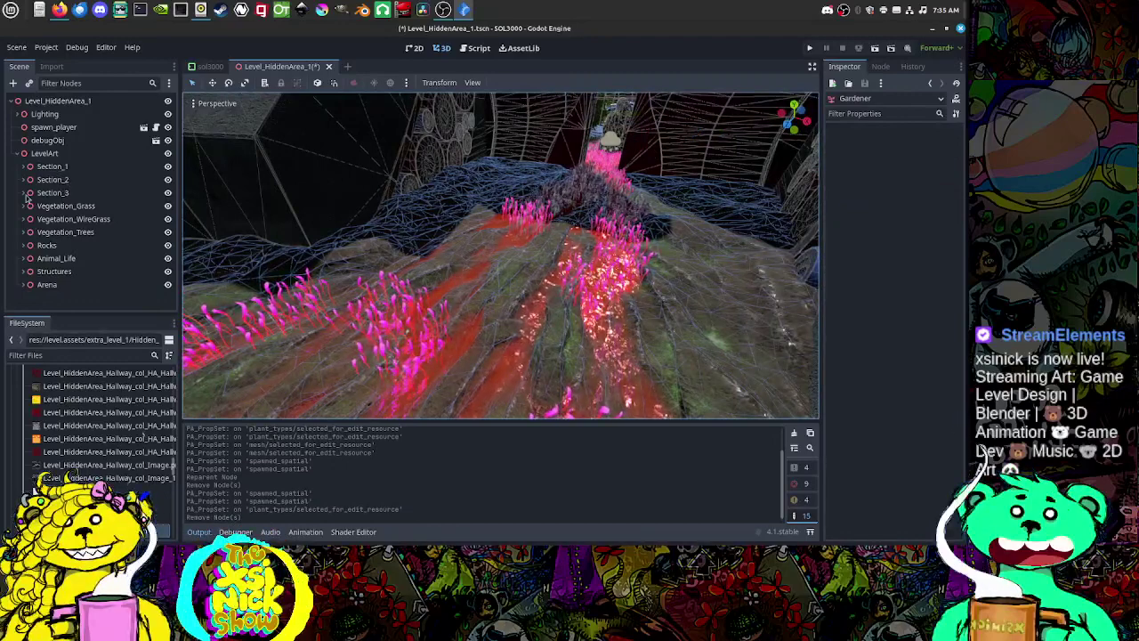
# Step: Examine MMI_container under Vegetation_WireGrass, viewing its placement in the level and its MultiMeshInstance3D children
pyautogui.click(54, 218)
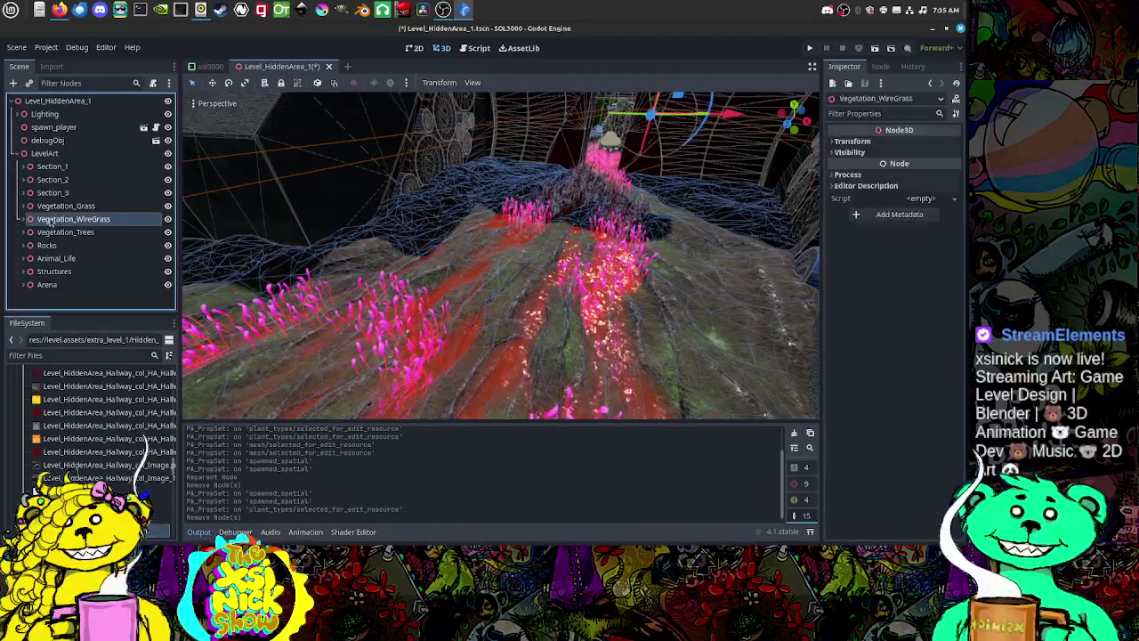
pyautogui.click(24, 219)
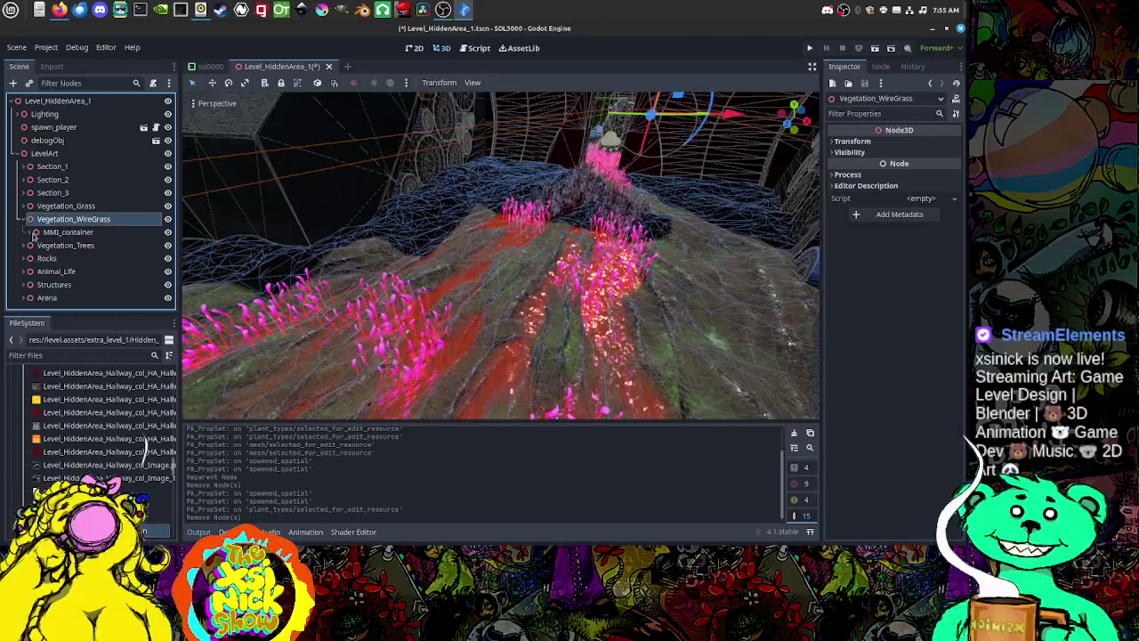
pyautogui.click(56, 233)
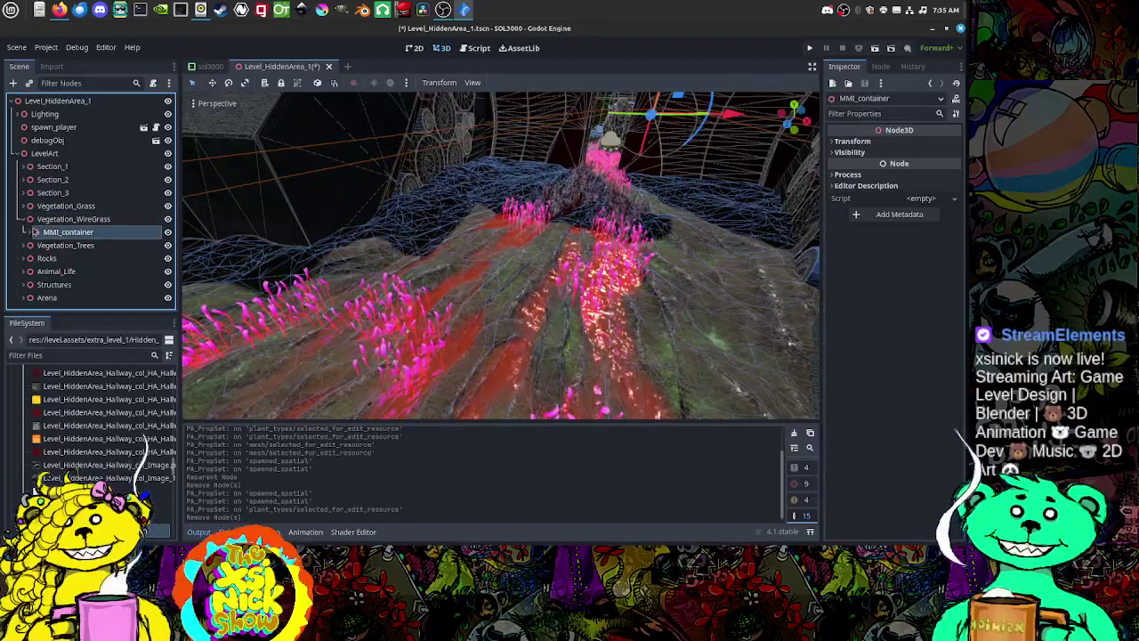
pyautogui.doubleClick(33, 233)
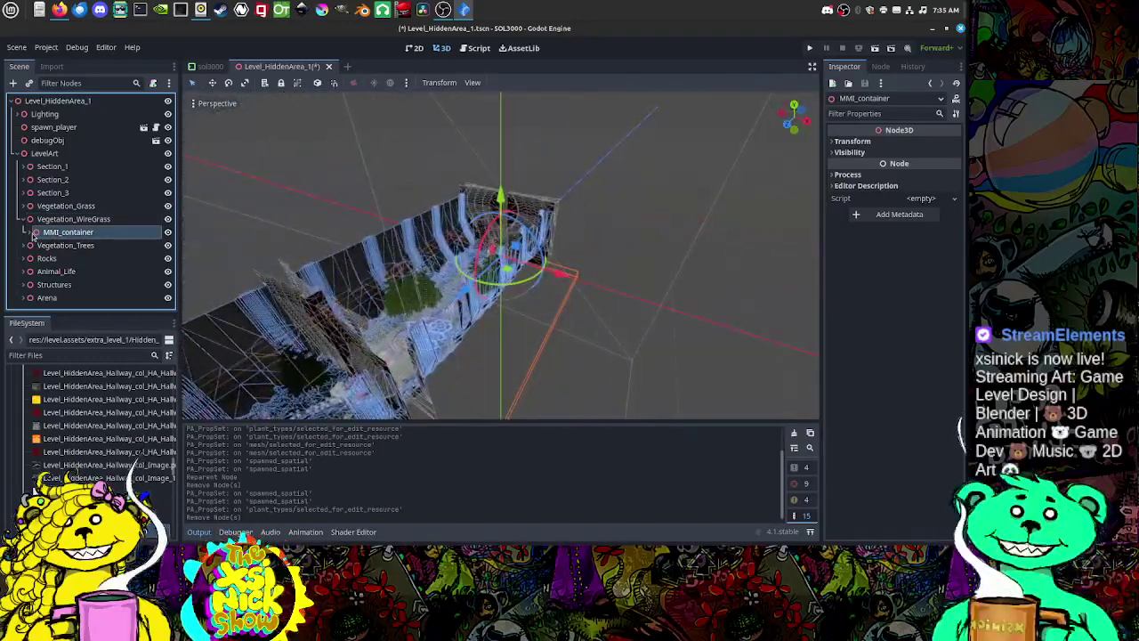
pyautogui.scroll(-5, 256, 269)
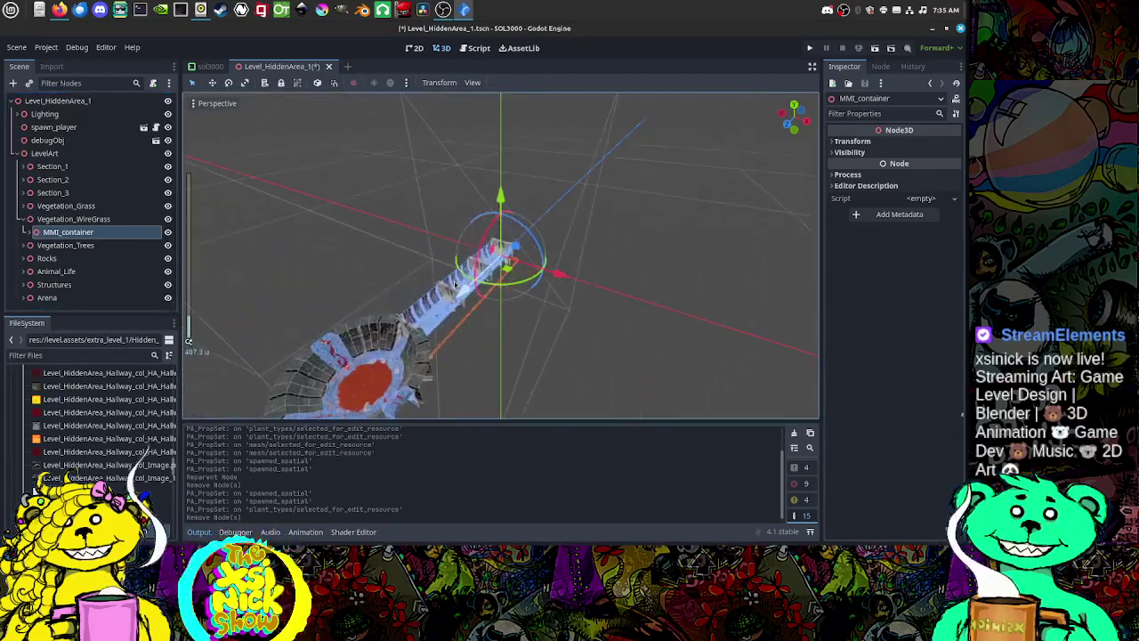
pyautogui.scroll(4, 462, 297)
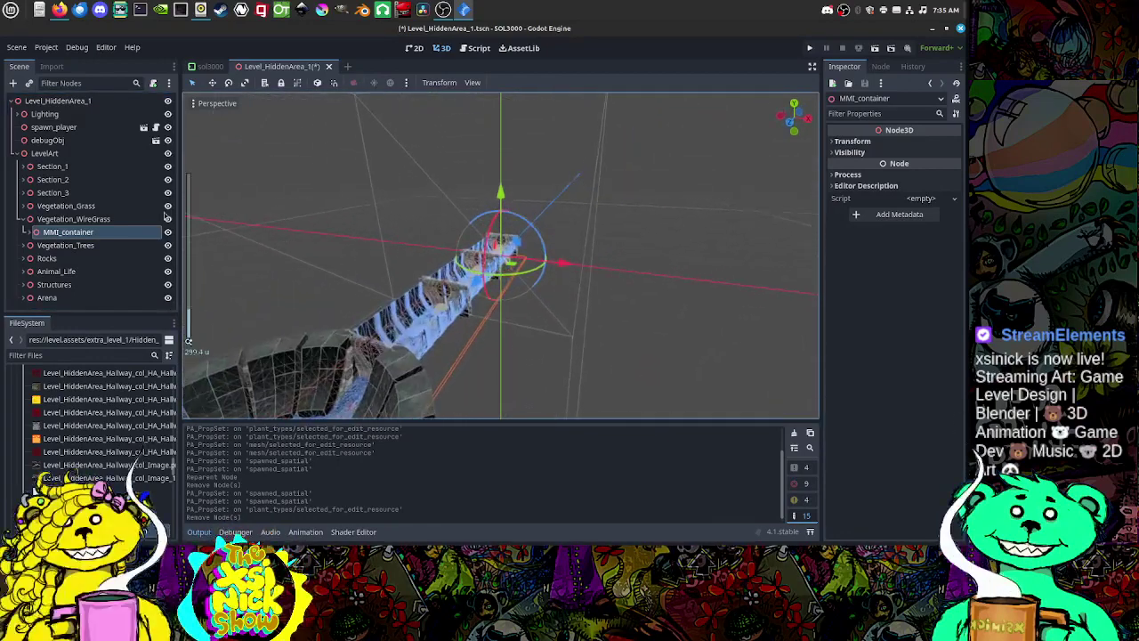
pyautogui.click(32, 233)
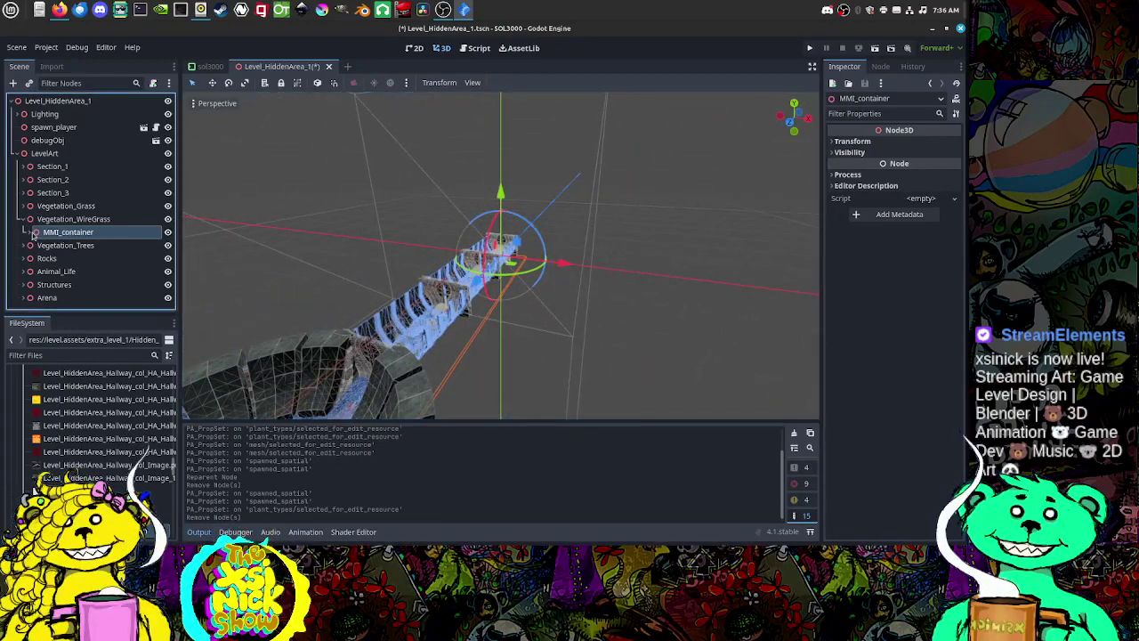
pyautogui.click(30, 233)
pyautogui.scroll(-3, 143, 244)
pyautogui.scroll(-1, 146, 243)
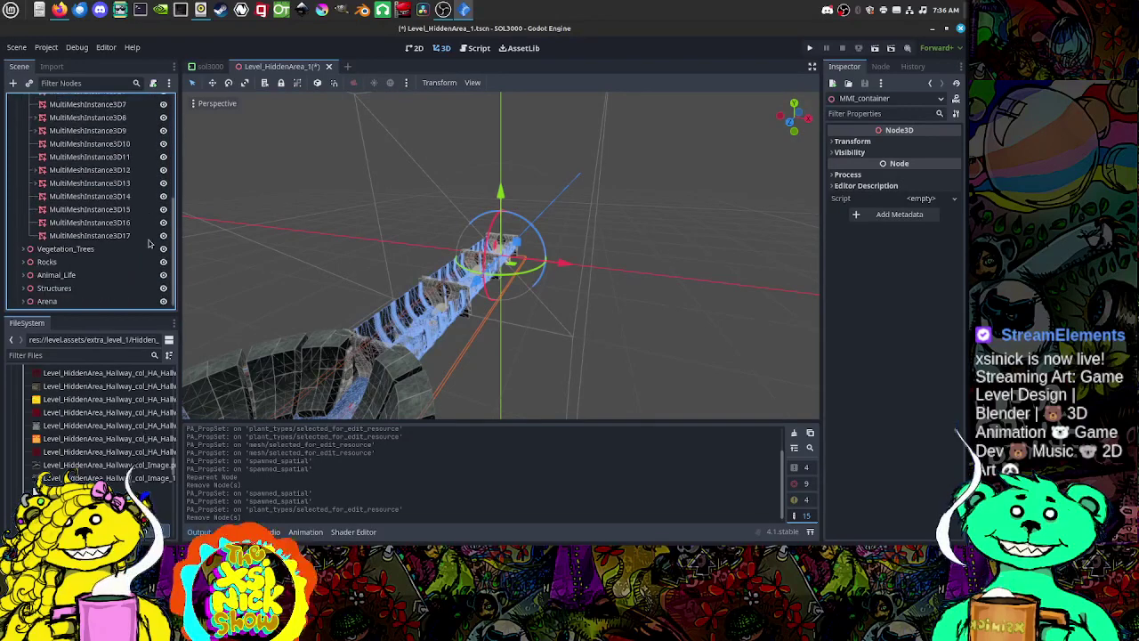
pyautogui.scroll(1, 149, 242)
pyautogui.scroll(2, 148, 242)
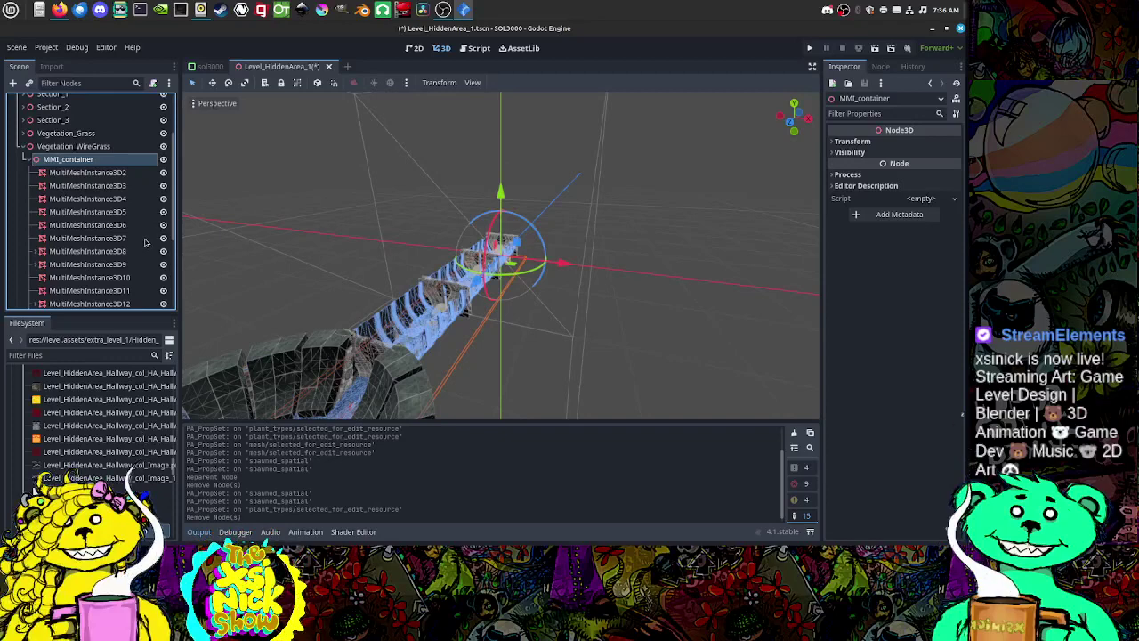
pyautogui.moveTo(325, 257); pyautogui.dragTo(238, 242, button='middle')
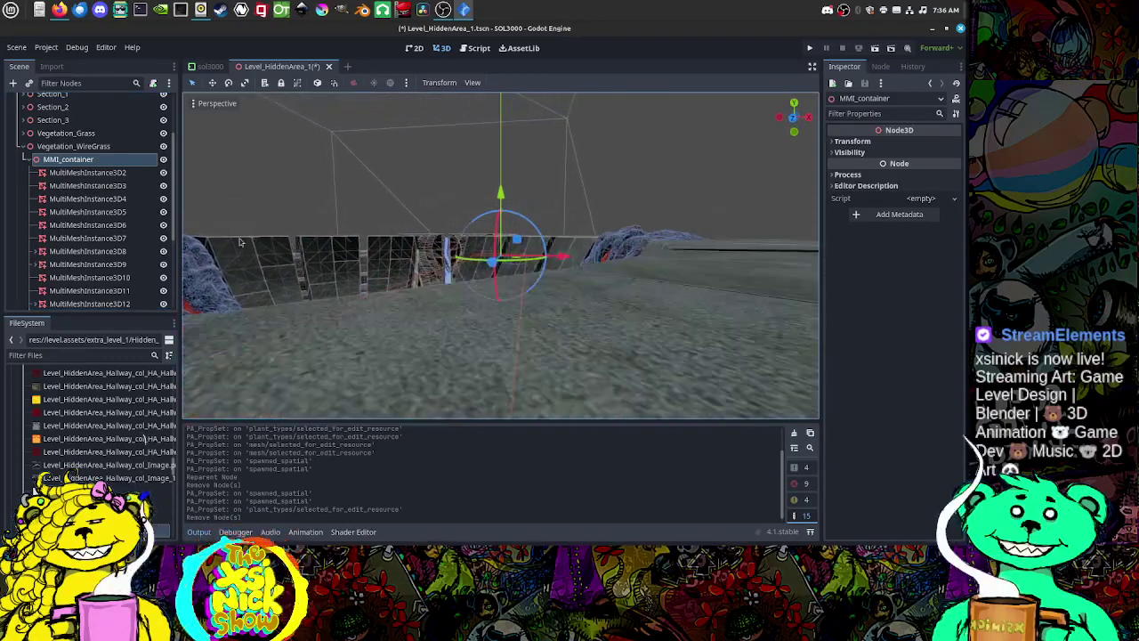
# Step: Examine the wire grass nodes inside MultiMeshInstance3D8, 13, 12 and 9, checking where individual instances sit
pyautogui.click(36, 253)
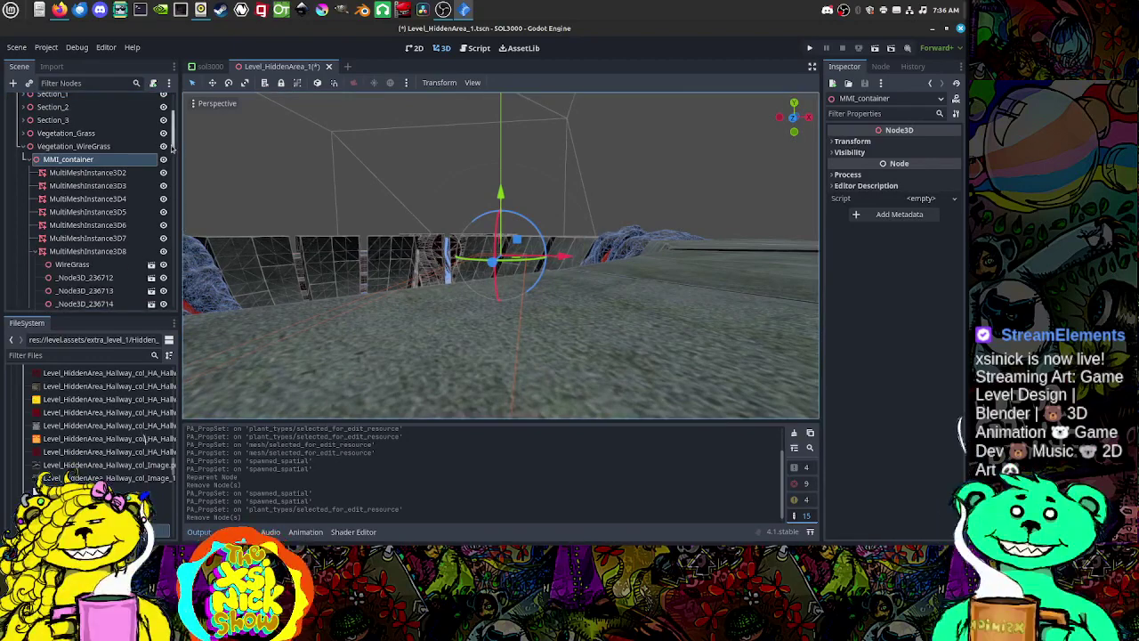
pyautogui.scroll(-6, 133, 169)
pyautogui.scroll(5, 54, 204)
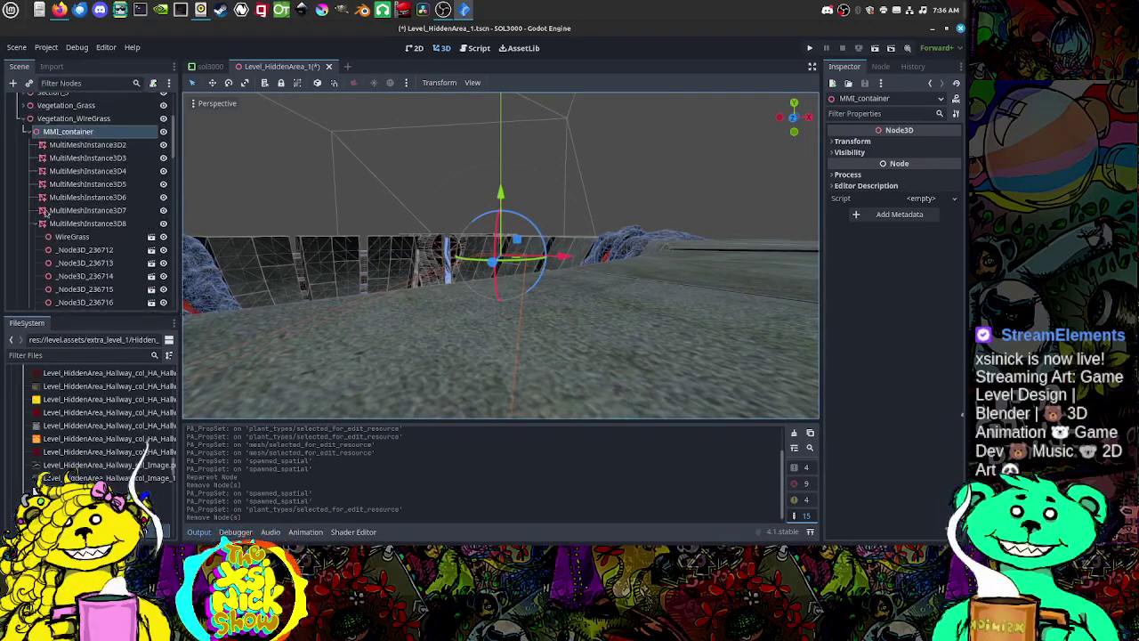
pyautogui.click(36, 224)
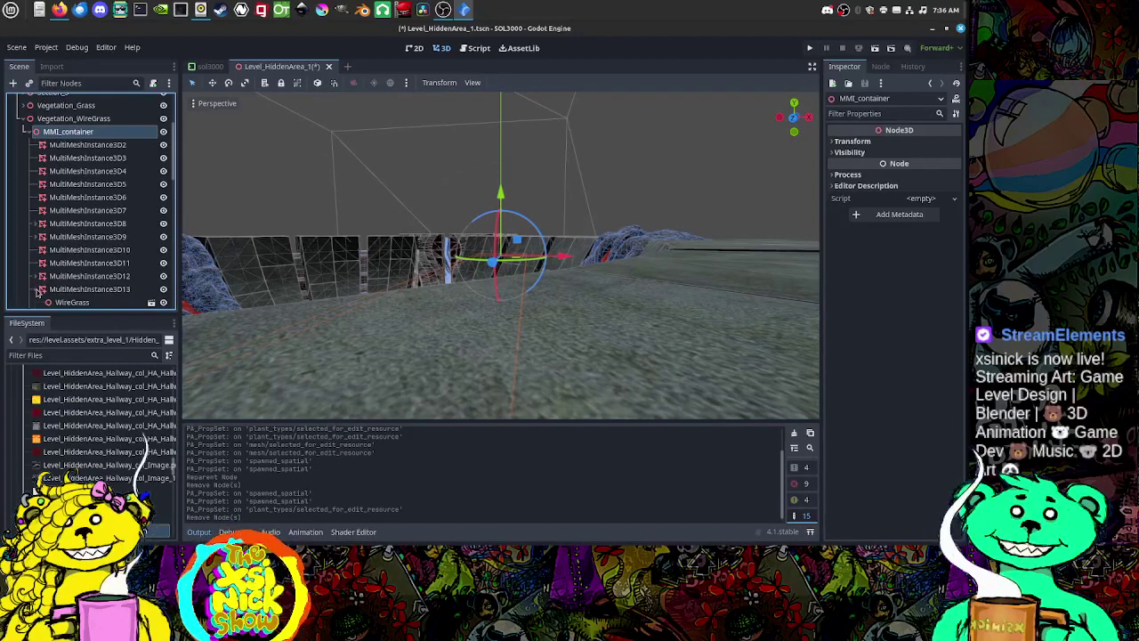
pyautogui.scroll(-5, 102, 243)
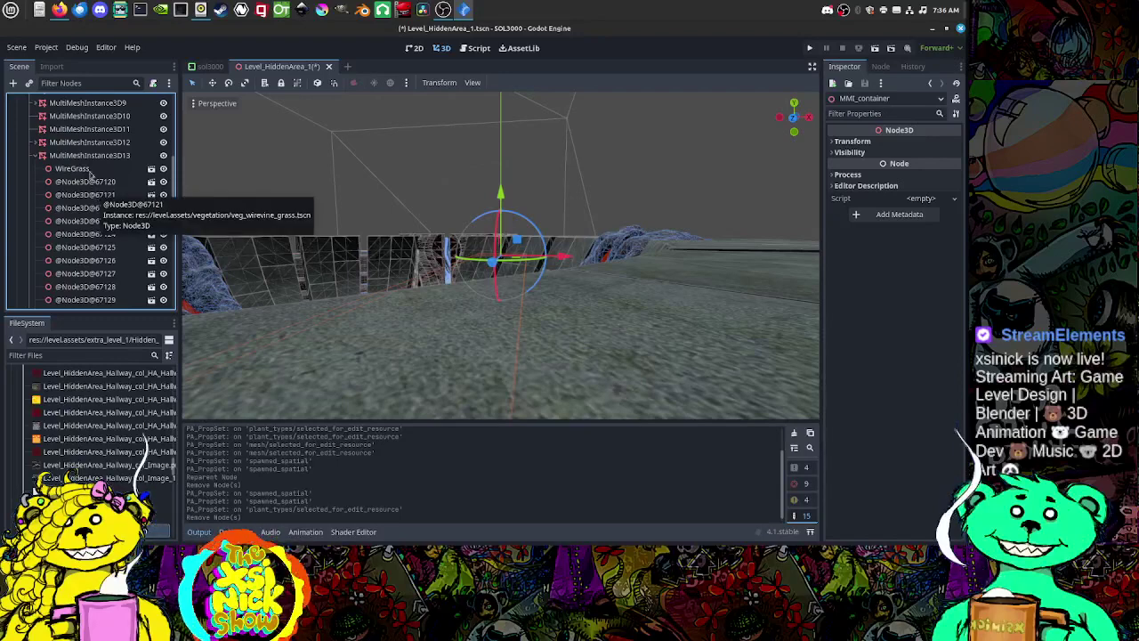
pyautogui.click(89, 142)
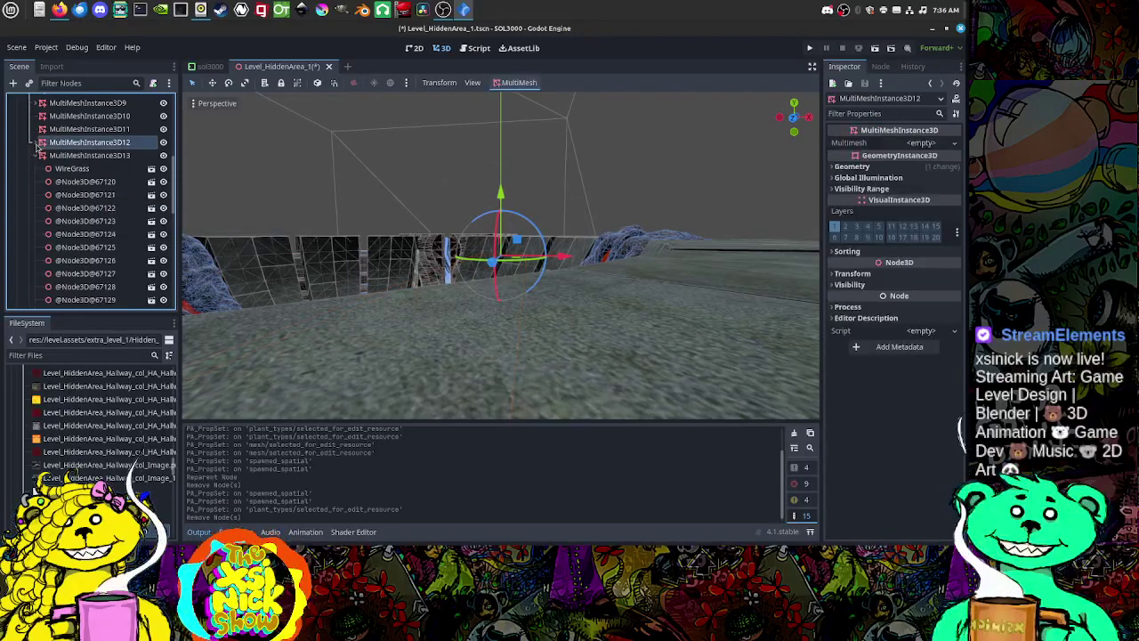
pyautogui.click(37, 143)
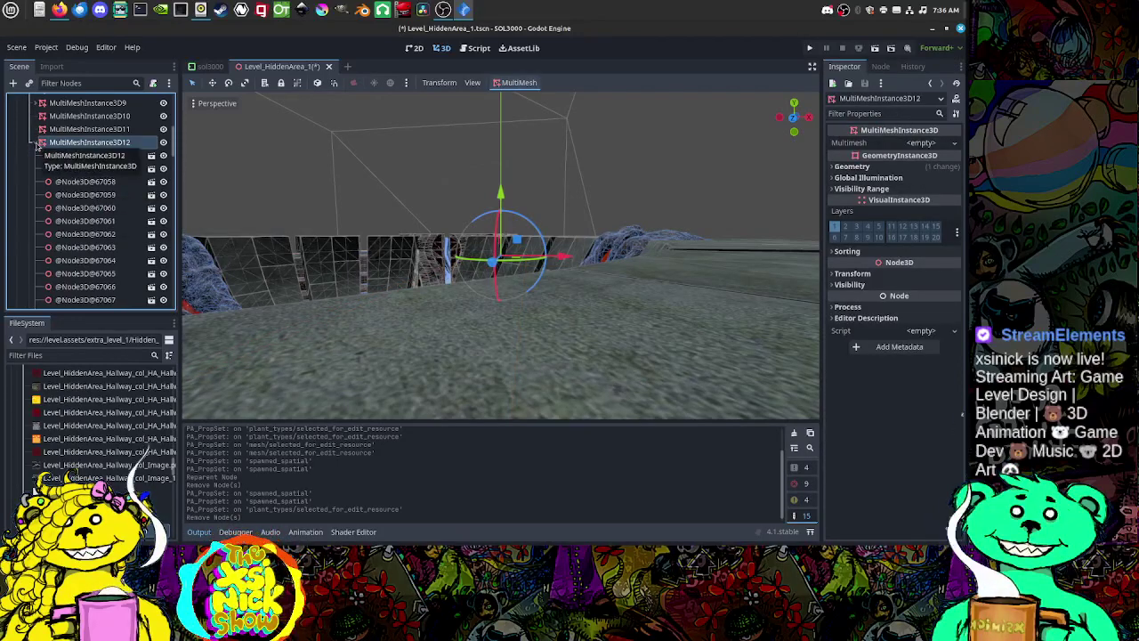
pyautogui.click(37, 143)
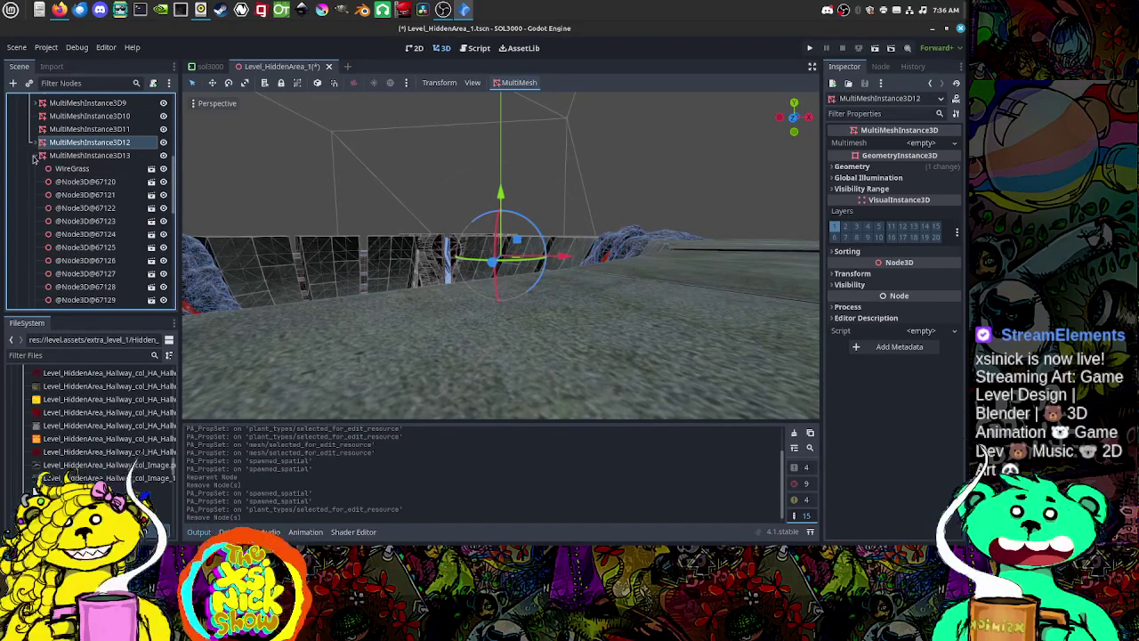
pyautogui.click(92, 182)
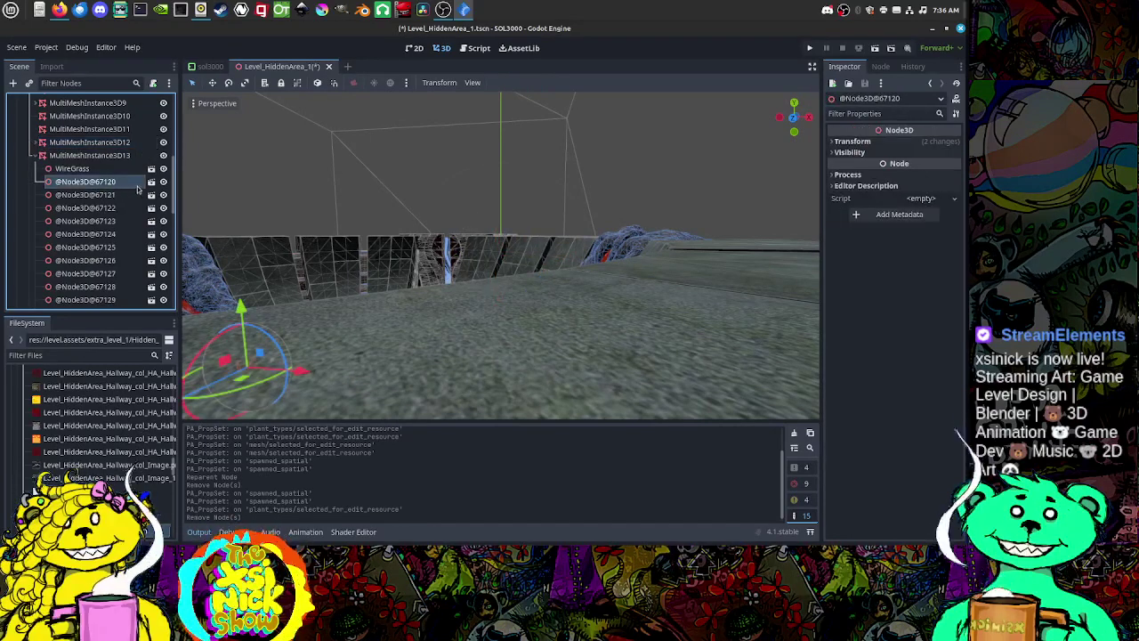
pyautogui.click(37, 103)
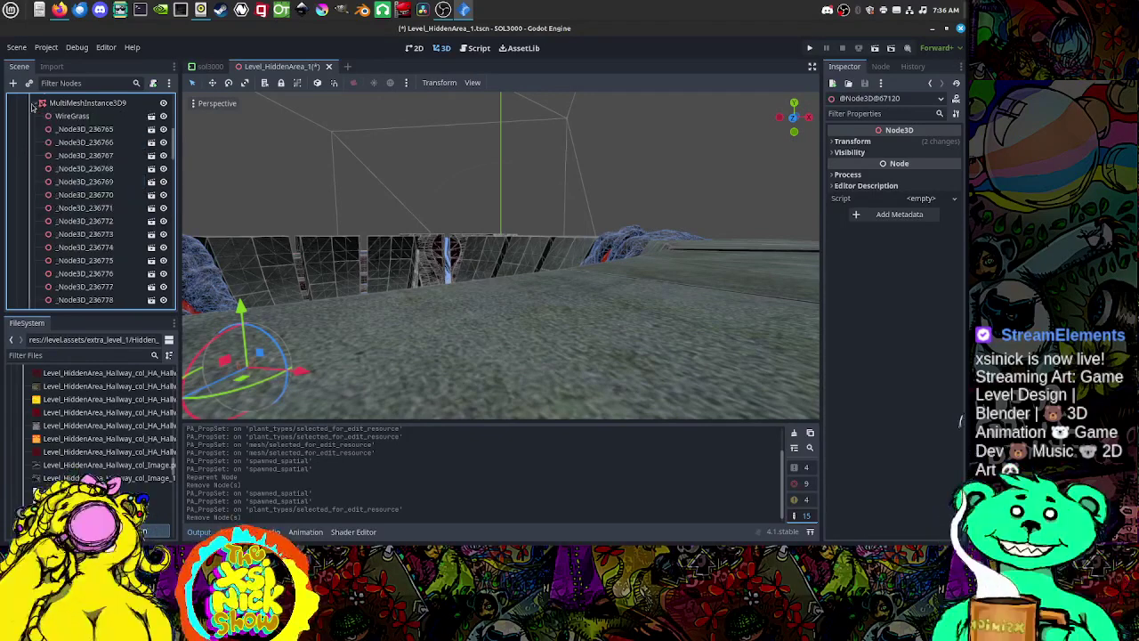
pyautogui.click(82, 168)
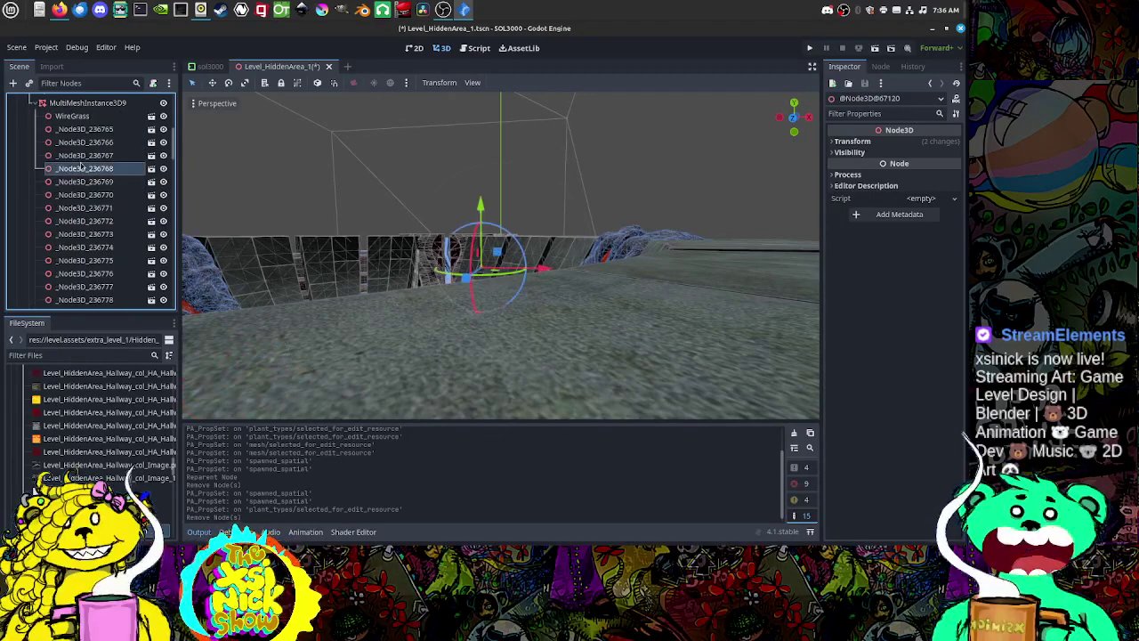
pyautogui.click(89, 207)
pyautogui.click(35, 104)
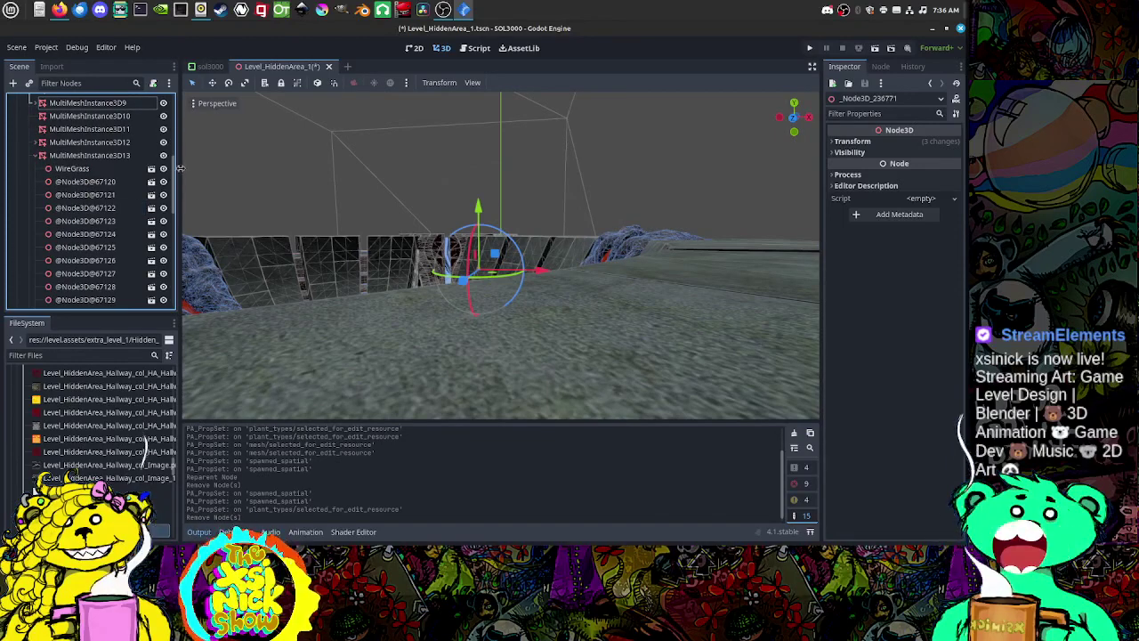
# Step: Collapse the Vegetation_WireGrass branch with its MultiMesh containers and save the scene
pyautogui.scroll(-8, 169, 223)
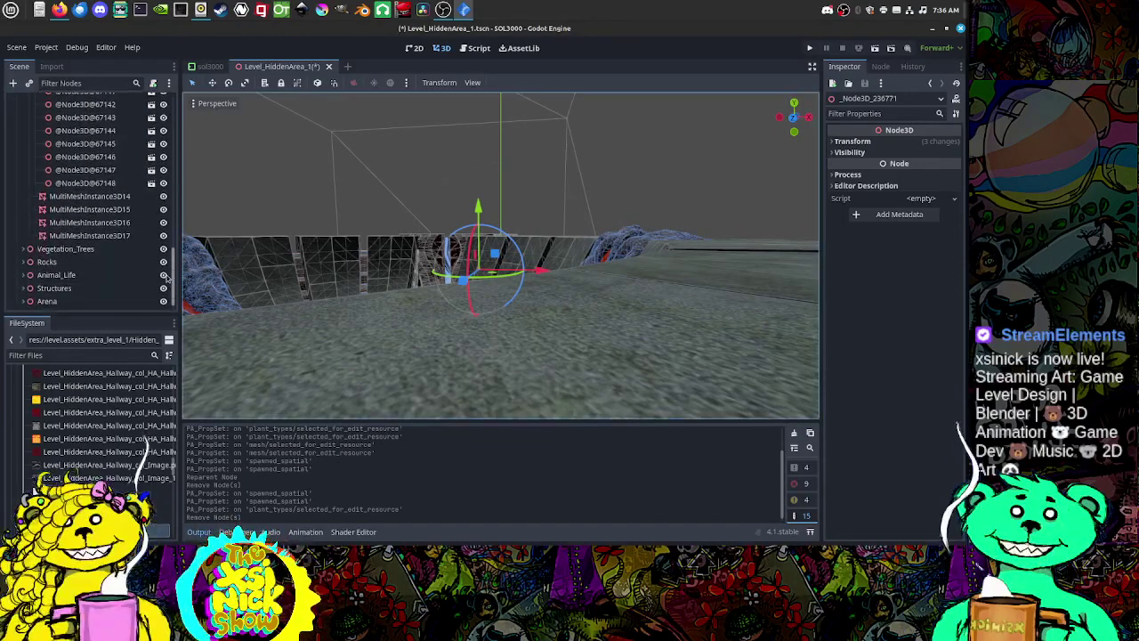
pyautogui.scroll(12, 166, 222)
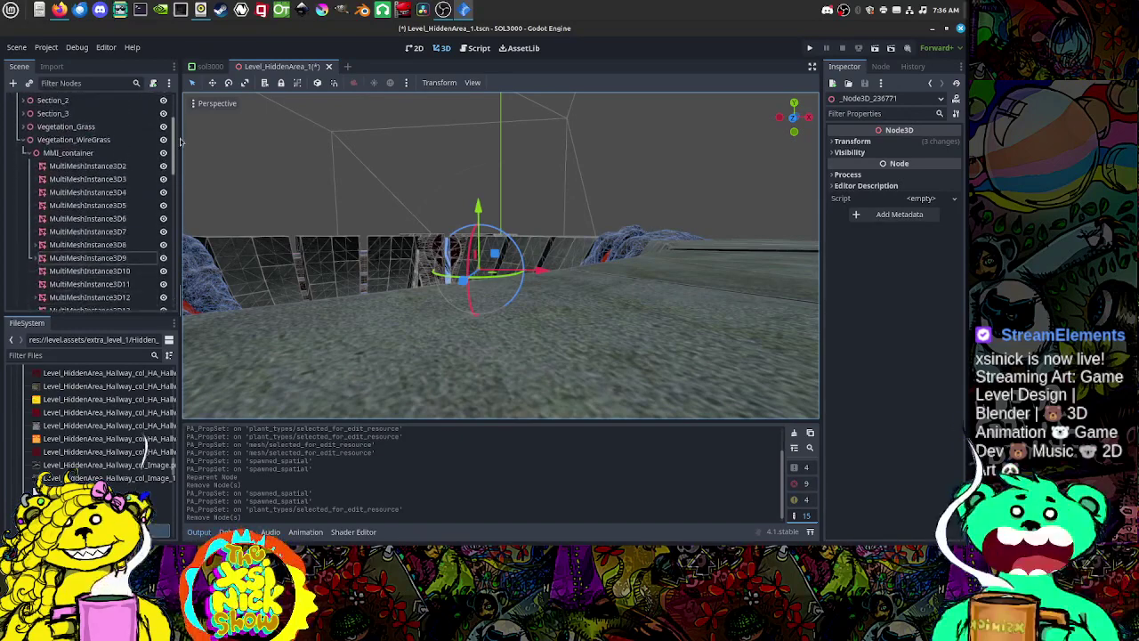
pyautogui.scroll(-2, 79, 194)
pyautogui.click(38, 252)
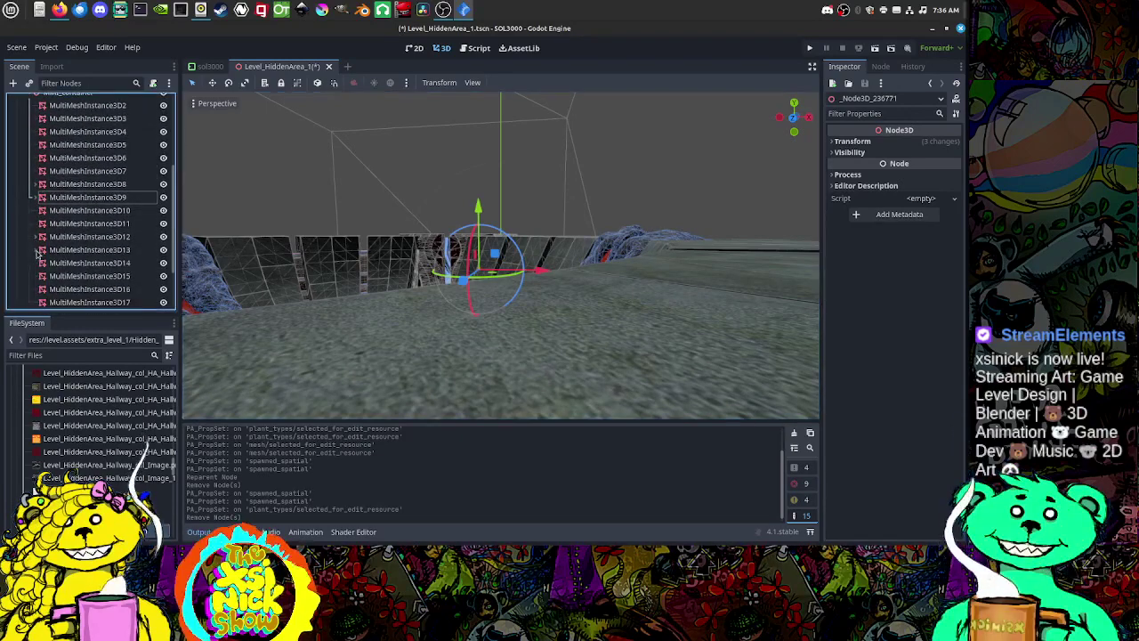
pyautogui.scroll(3, 113, 200)
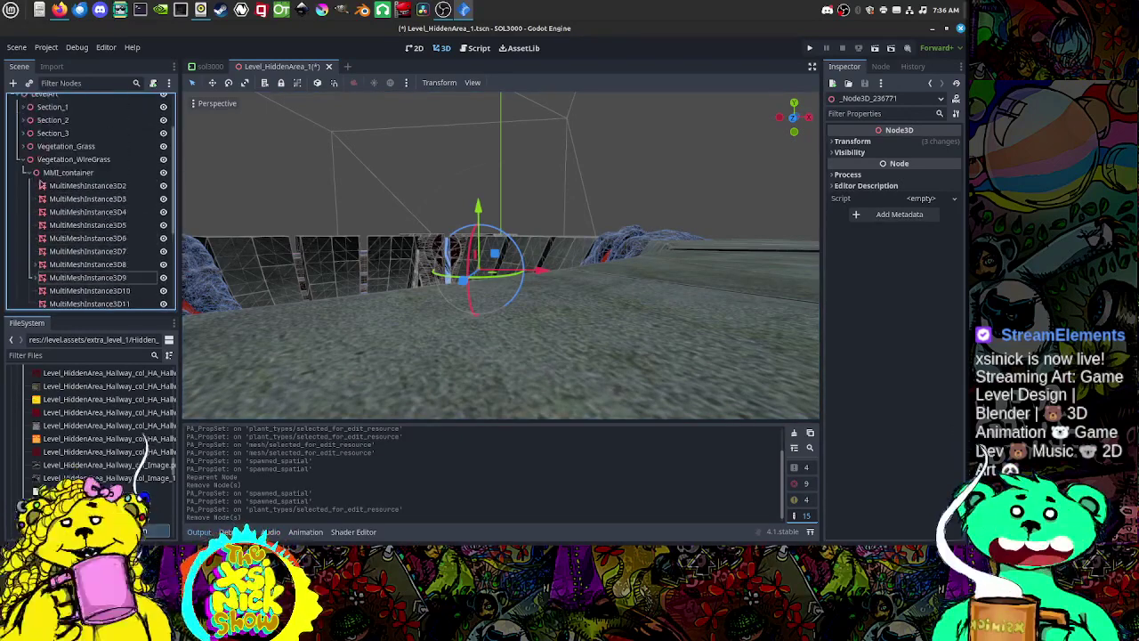
pyautogui.click(28, 178)
pyautogui.click(27, 223)
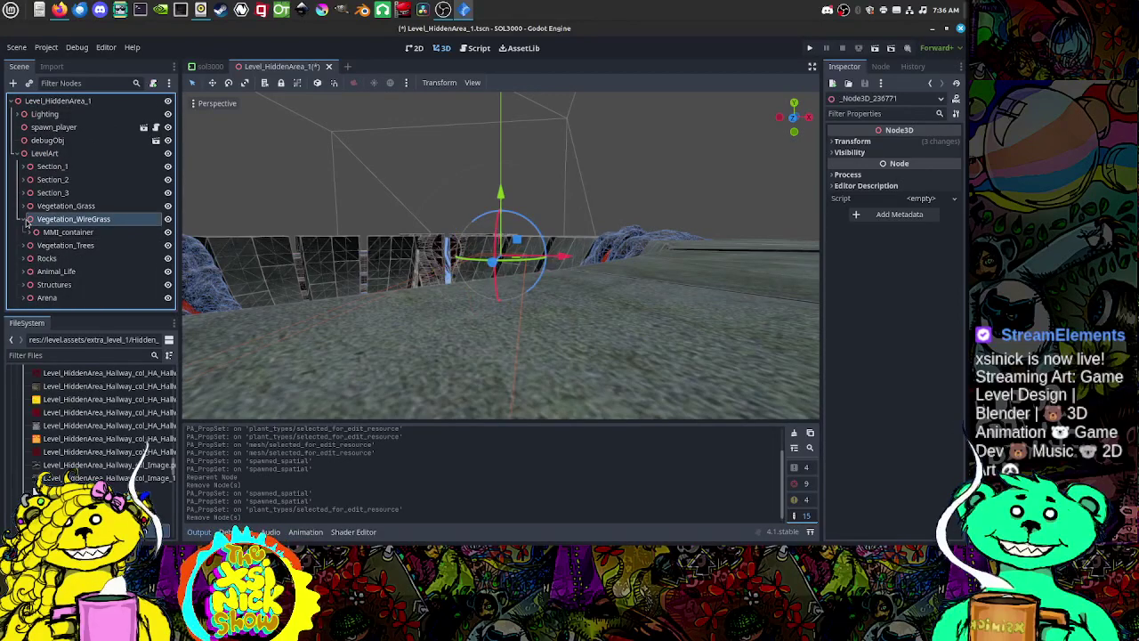
pyautogui.click(25, 220)
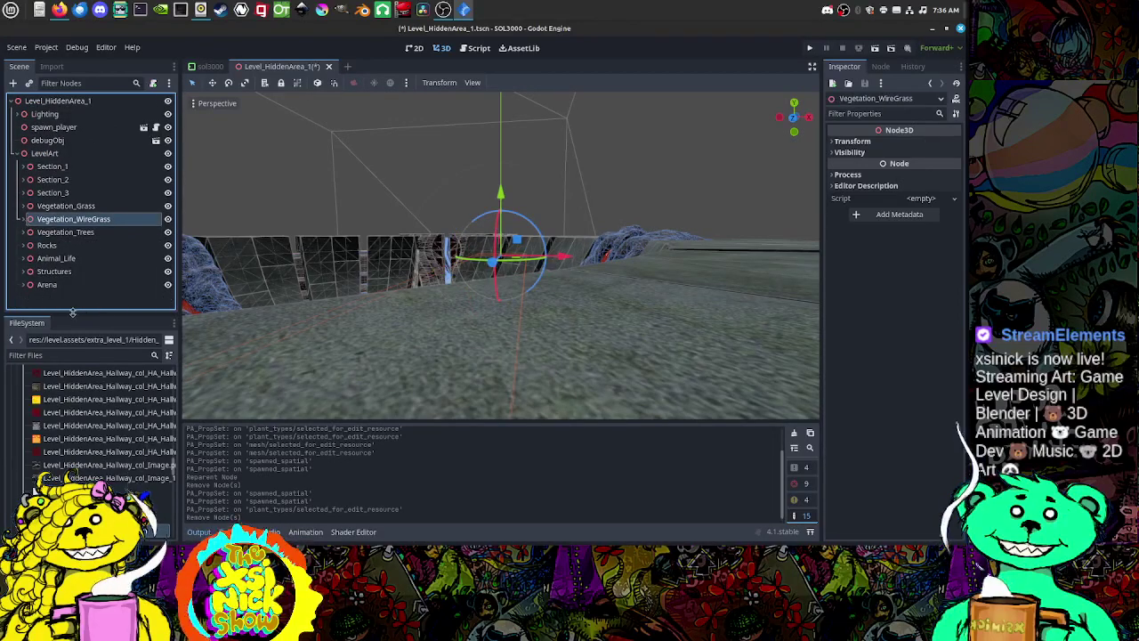
pyautogui.click(16, 47)
pyautogui.click(26, 140)
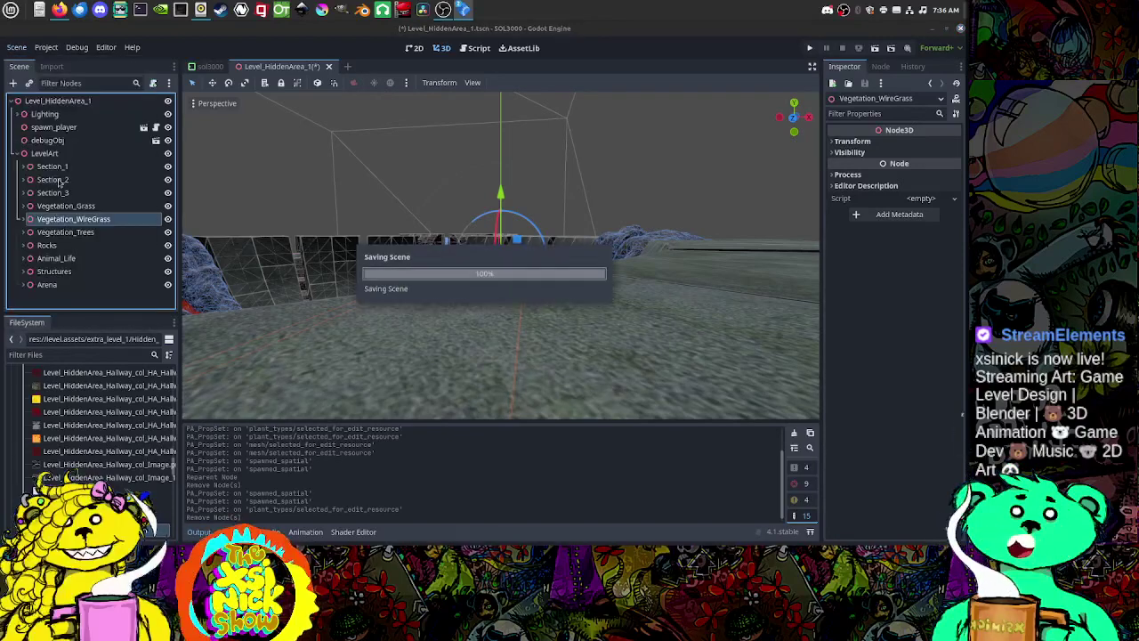
# Step: Collapse the LevelArt branch and add a Gardener node as a child of Level_HiddenArea_1
pyautogui.click(18, 154)
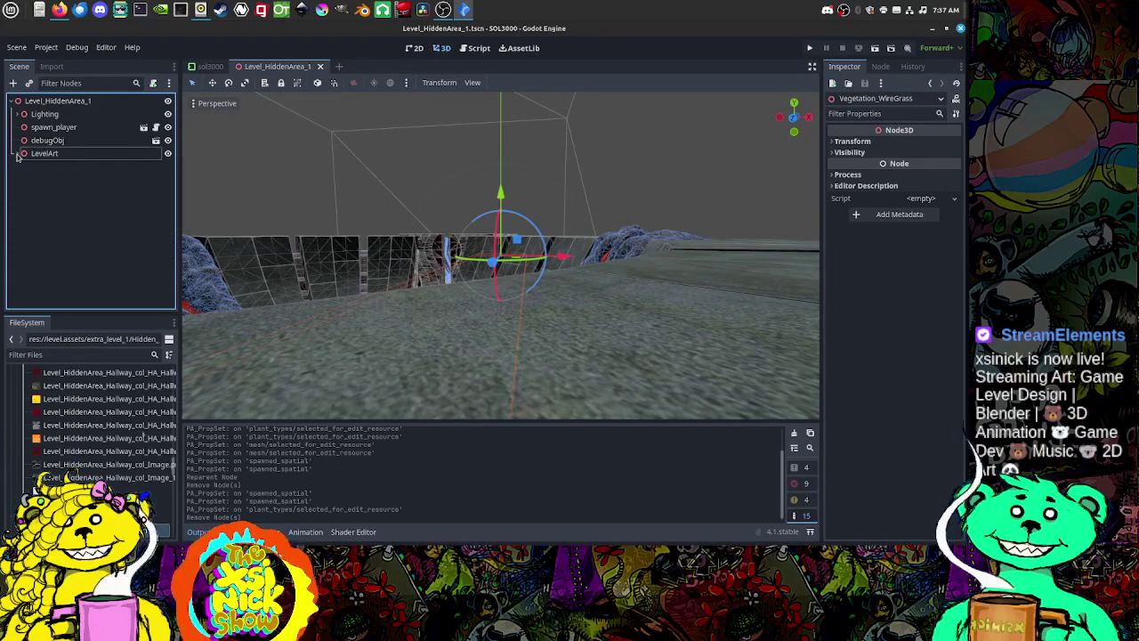
pyautogui.click(52, 211)
pyautogui.click(61, 103)
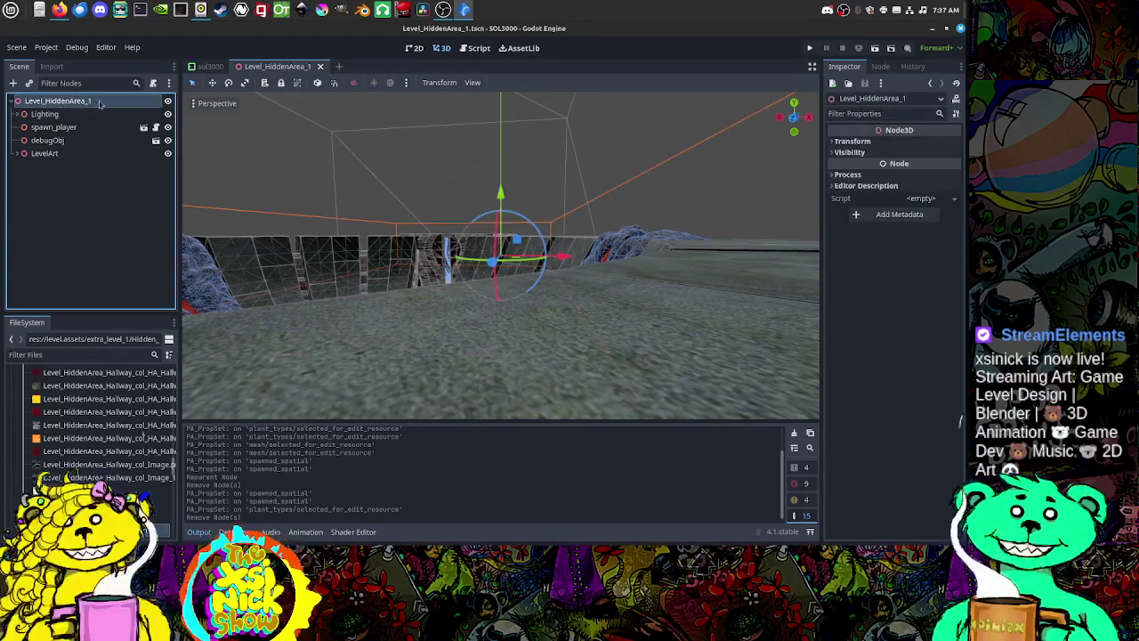
pyautogui.click(13, 83)
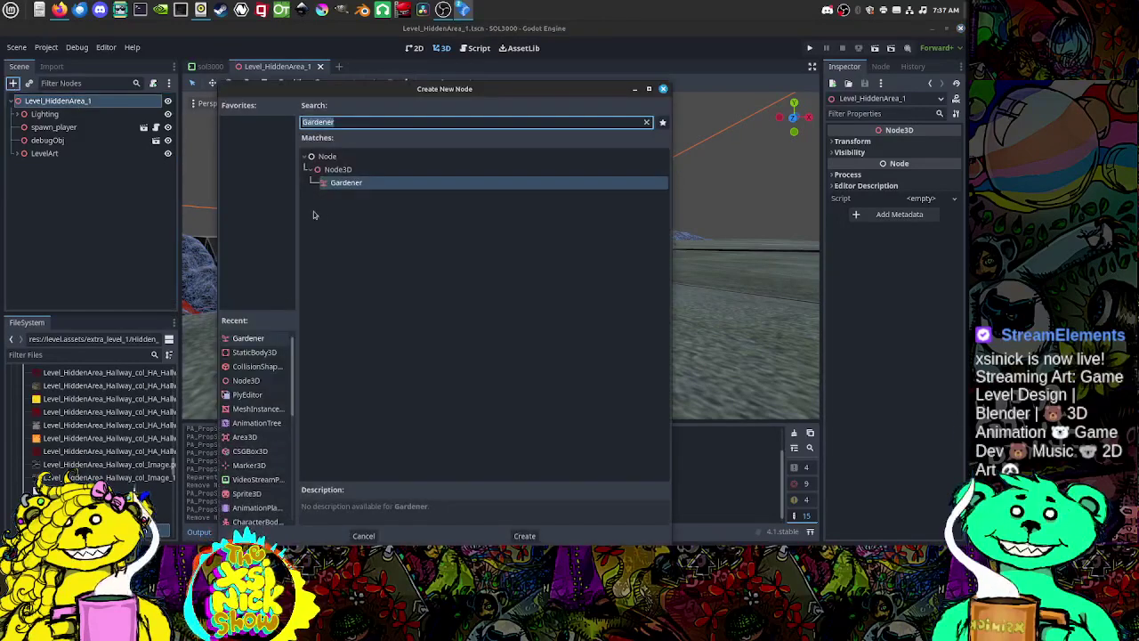
pyautogui.doubleClick(331, 185)
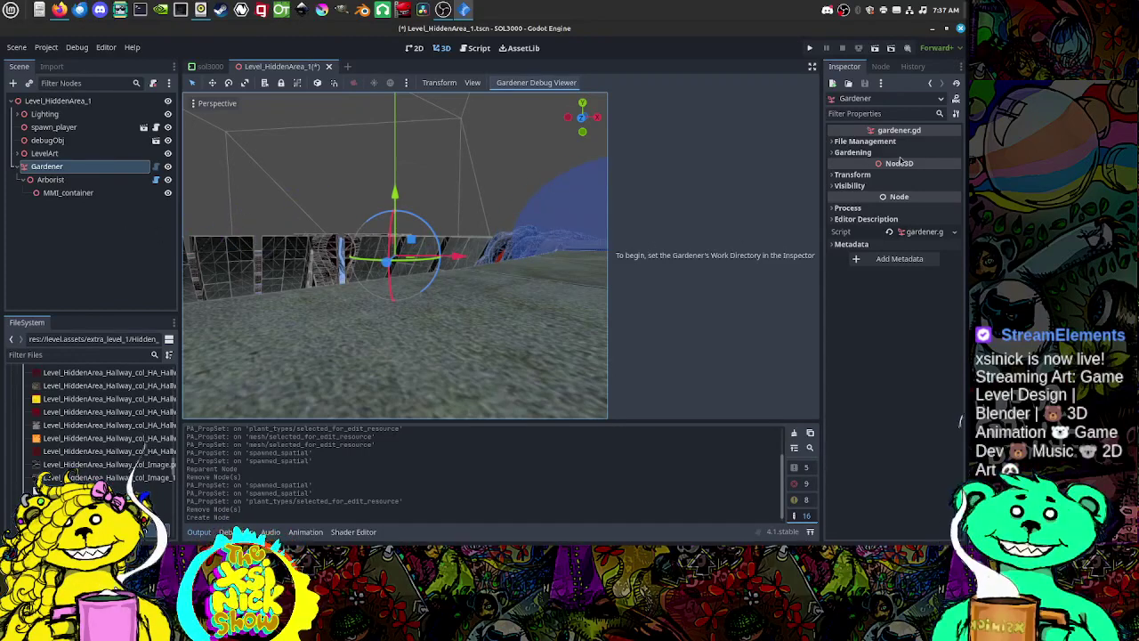
# Step: Start choosing the Gardener's work directory and look through level.assets/vegetation in thumbnail and list views
pyautogui.click(894, 141)
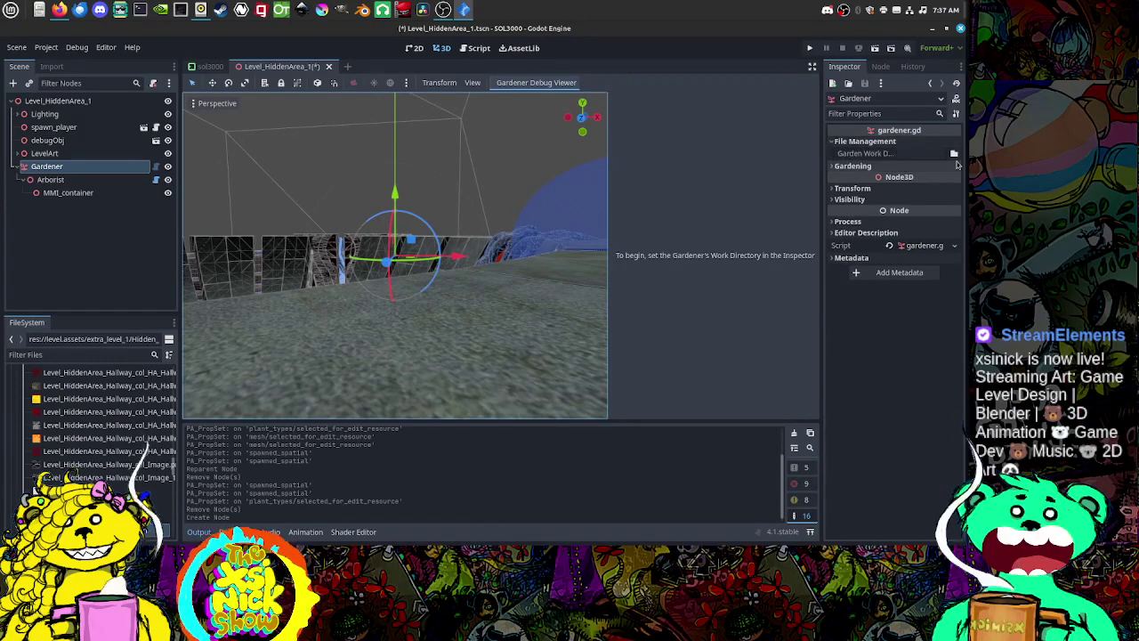
pyautogui.click(953, 154)
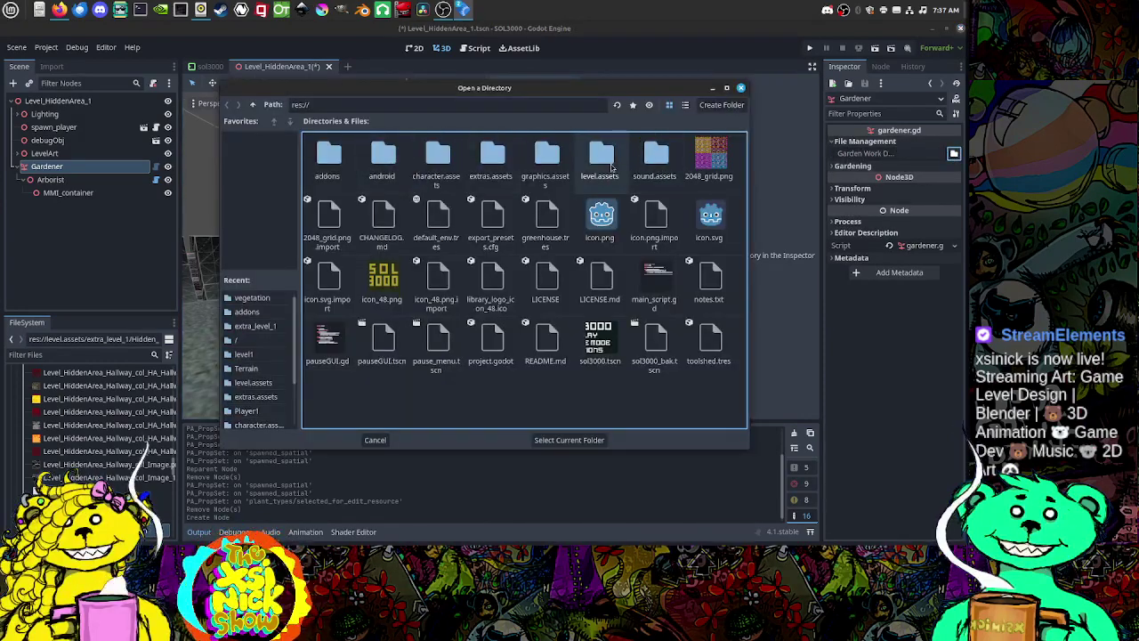
pyautogui.doubleClick(605, 158)
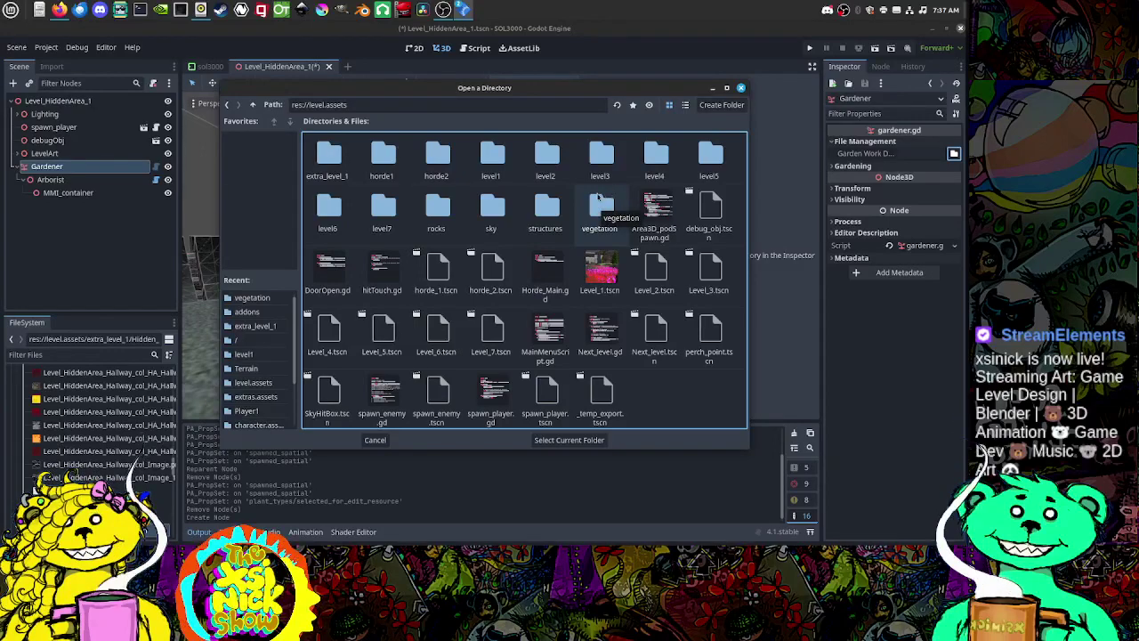
pyautogui.doubleClick(597, 217)
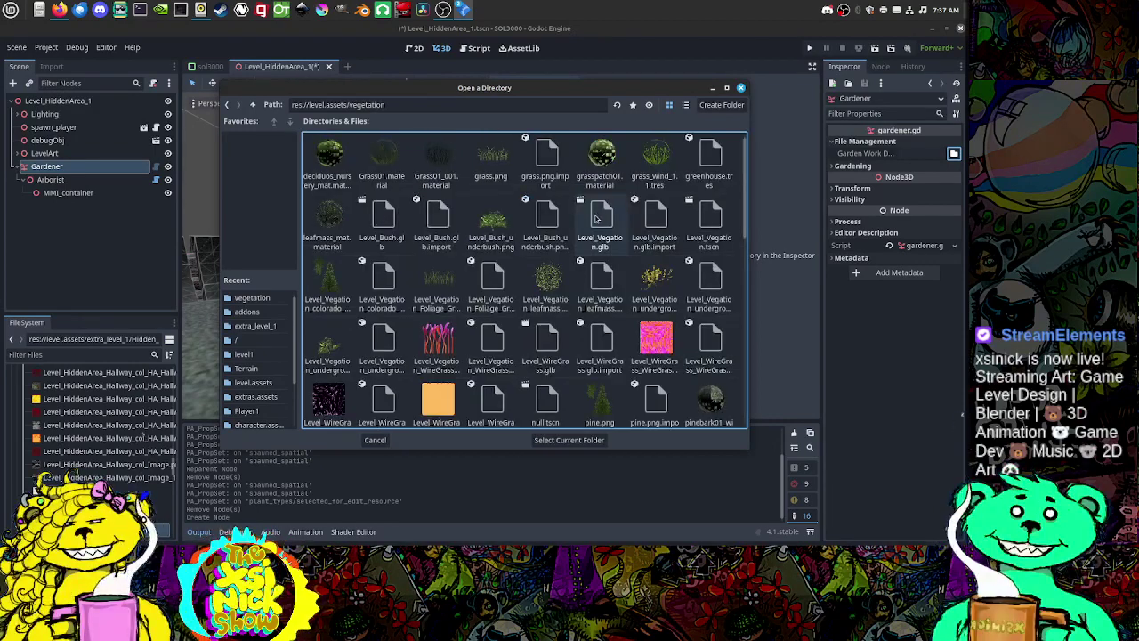
pyautogui.click(253, 105)
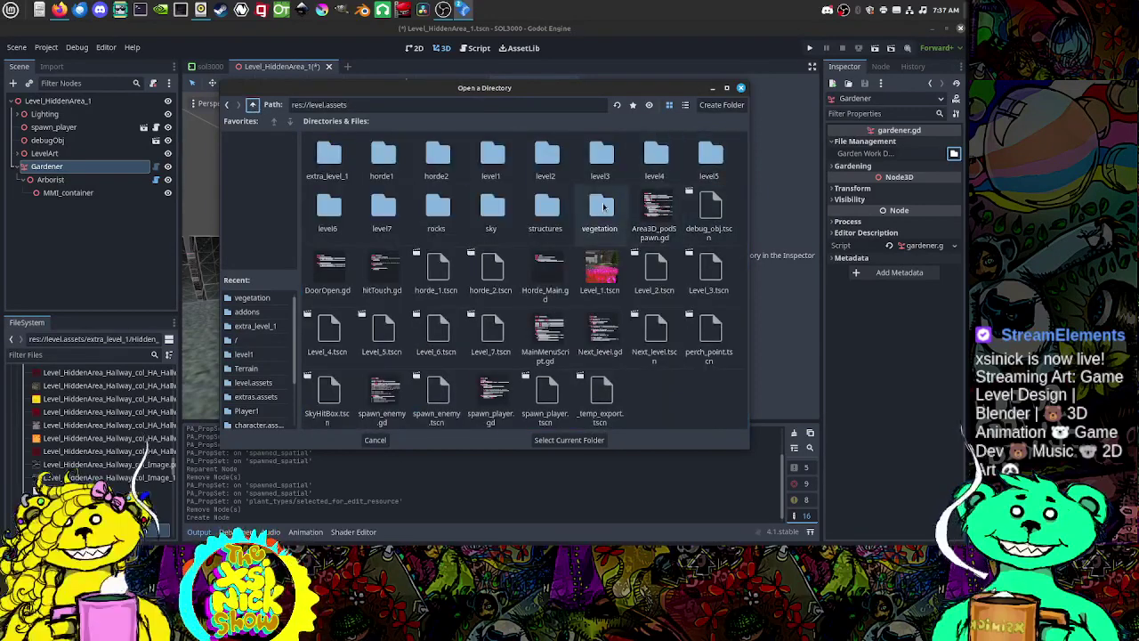
pyautogui.doubleClick(603, 210)
pyautogui.click(685, 105)
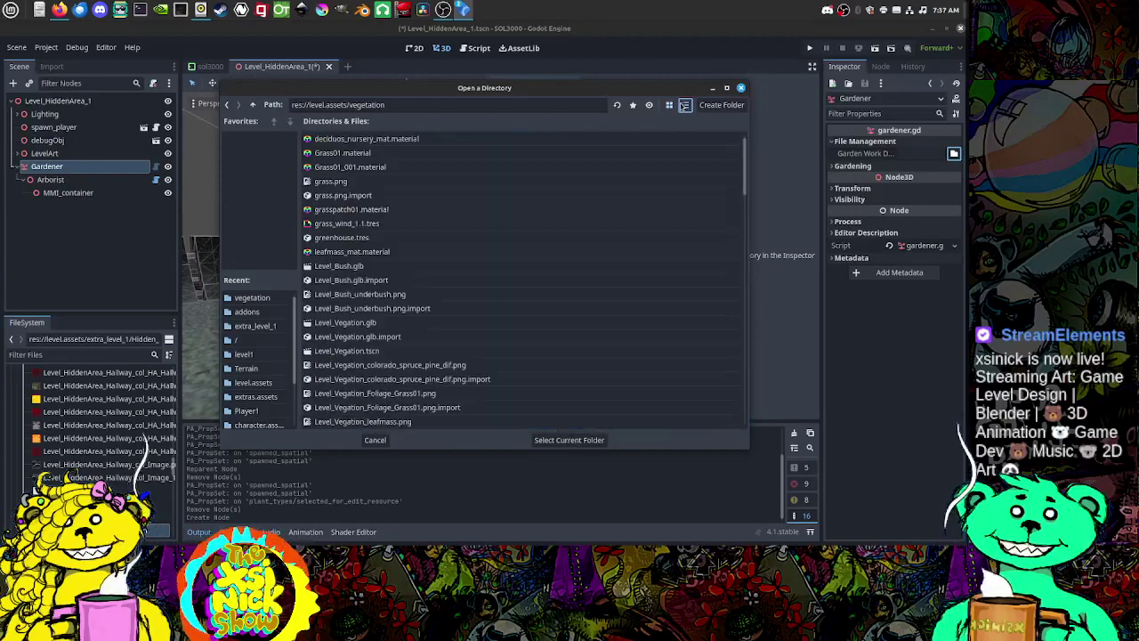
pyautogui.click(253, 105)
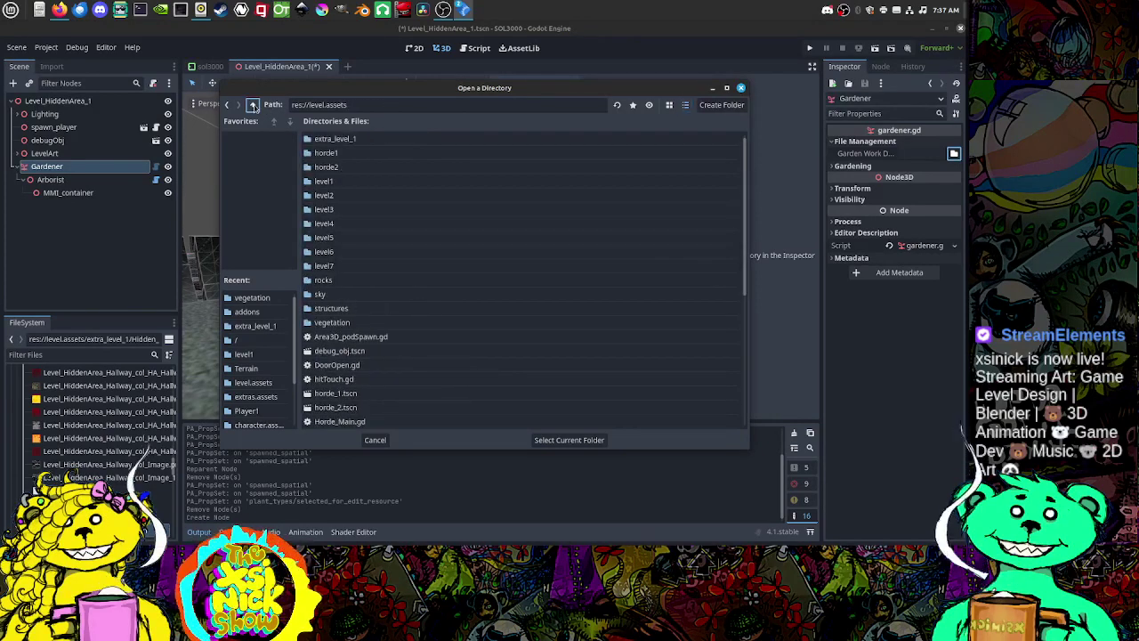
pyautogui.click(670, 106)
pyautogui.doubleClick(601, 215)
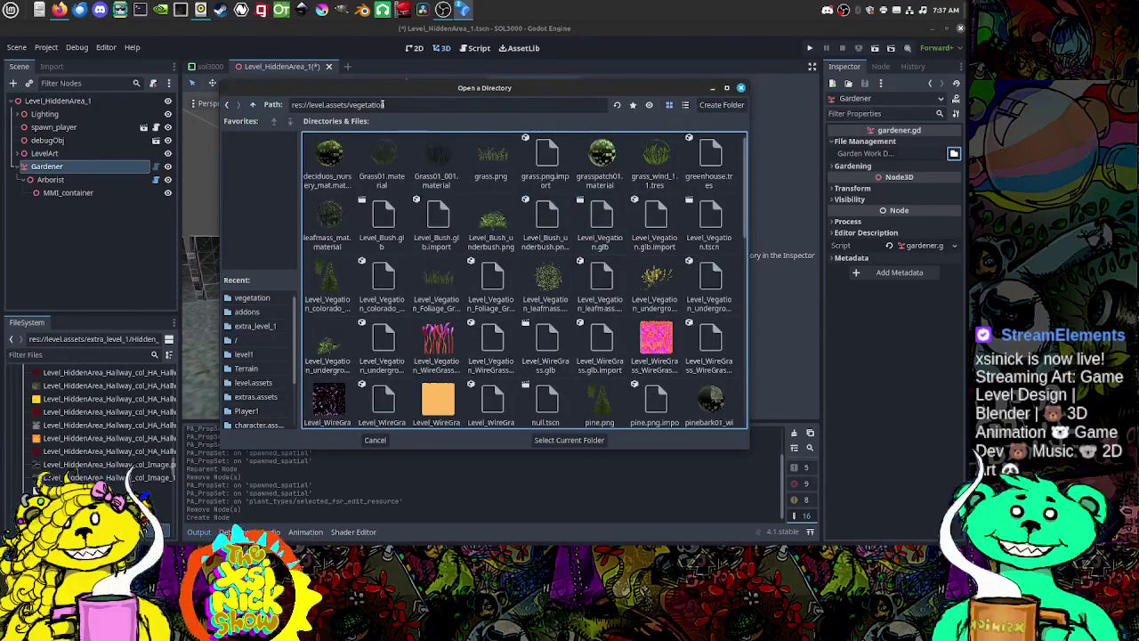
# Step: Set the Gardener's work directory to res://addons
pyautogui.click(254, 105)
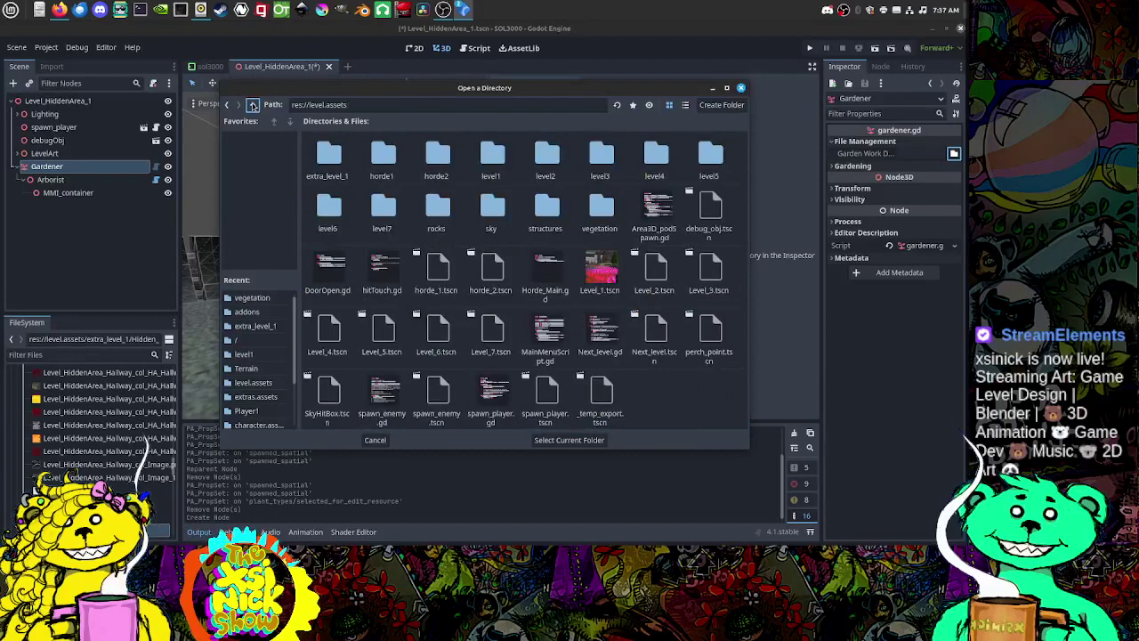
pyautogui.click(253, 105)
pyautogui.doubleClick(328, 159)
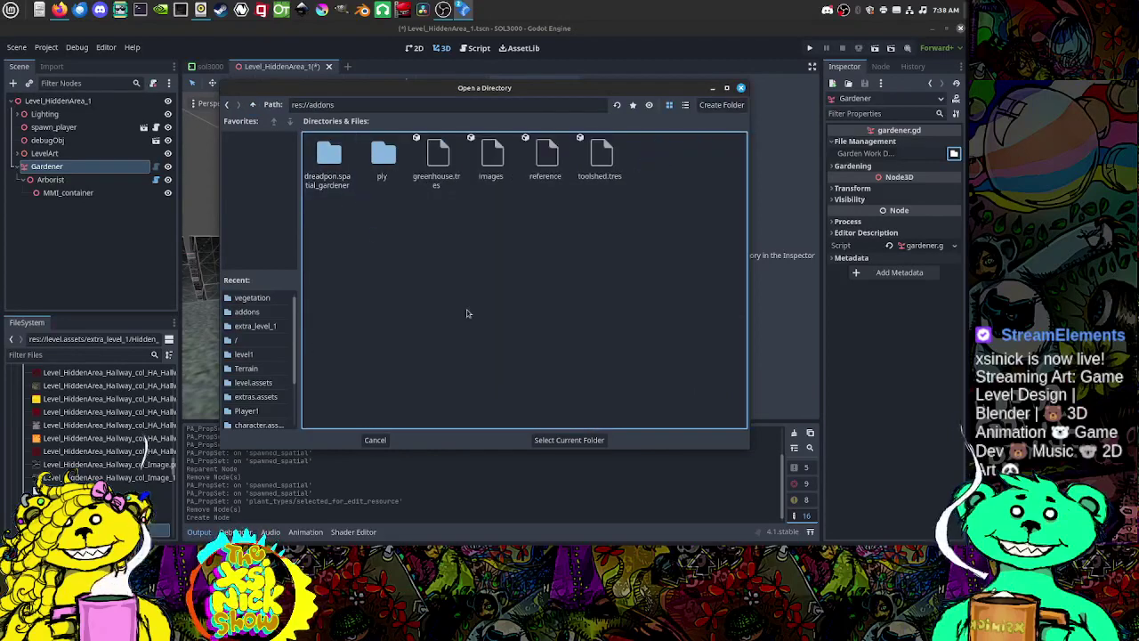
pyautogui.click(587, 439)
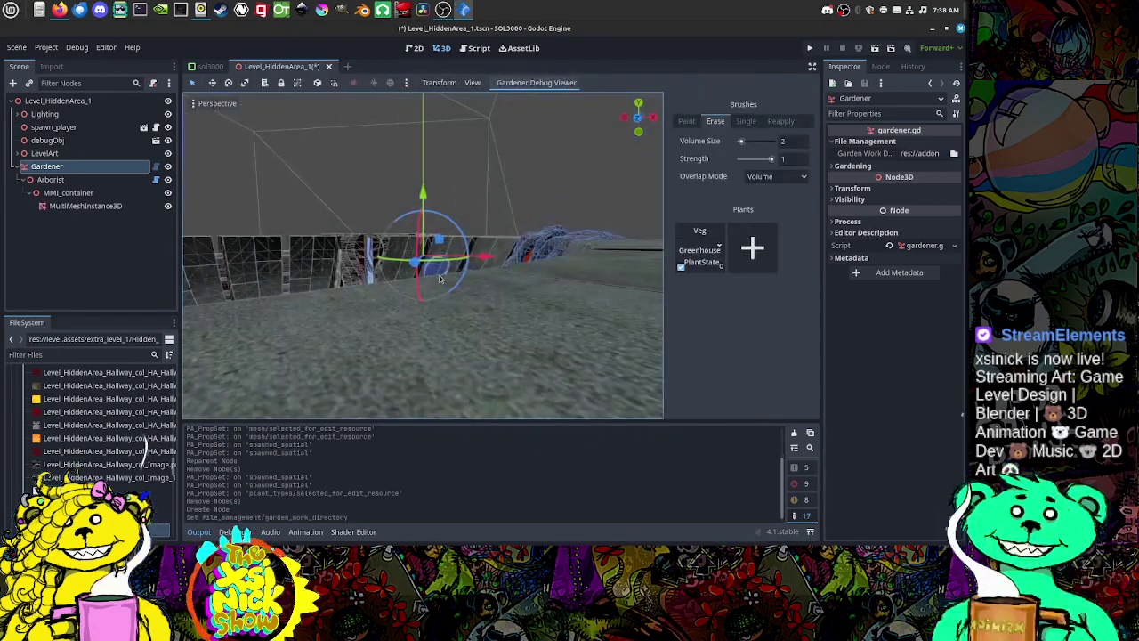
# Step: Bring the arena's planted ground into view and open the Veg plant's mesh settings
pyautogui.moveTo(439, 279); pyautogui.dragTo(460, 286, button='middle')
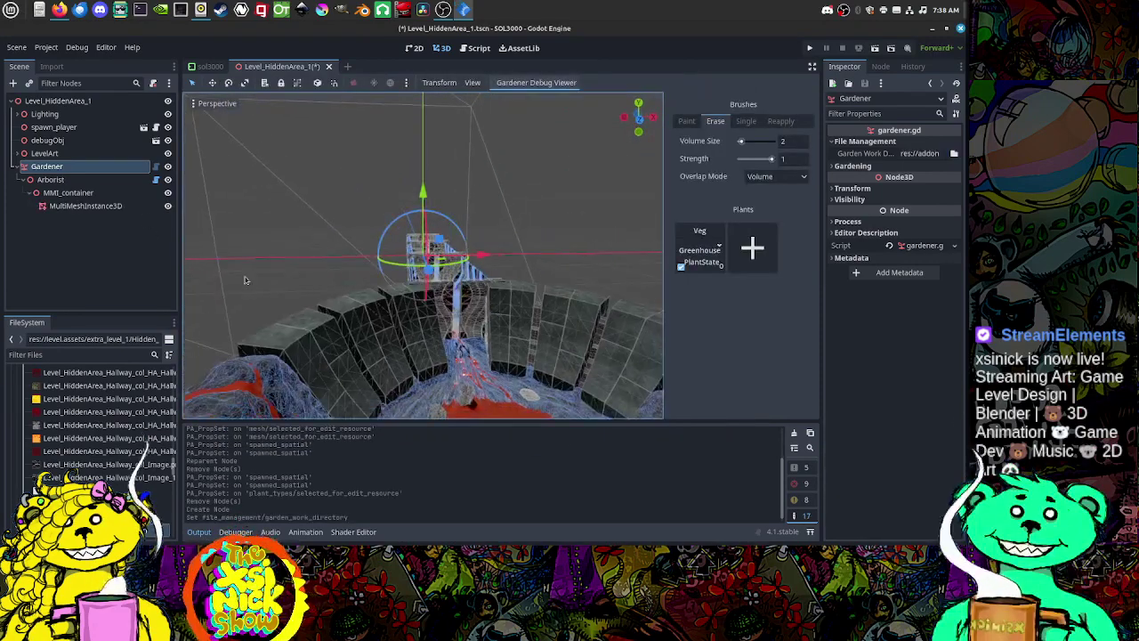
pyautogui.moveTo(478, 402)
pyautogui.mouseDown(button='middle')
pyautogui.moveTo(452, 369)
pyautogui.moveTo(460, 377)
pyautogui.moveTo(495, 293)
pyautogui.moveTo(504, 333)
pyautogui.moveTo(488, 284)
pyautogui.moveTo(499, 341)
pyautogui.moveTo(451, 376)
pyautogui.moveTo(453, 327)
pyautogui.moveTo(513, 284)
pyautogui.moveTo(500, 281)
pyautogui.mouseUp(button='middle')
pyautogui.scroll(10, 490, 273)
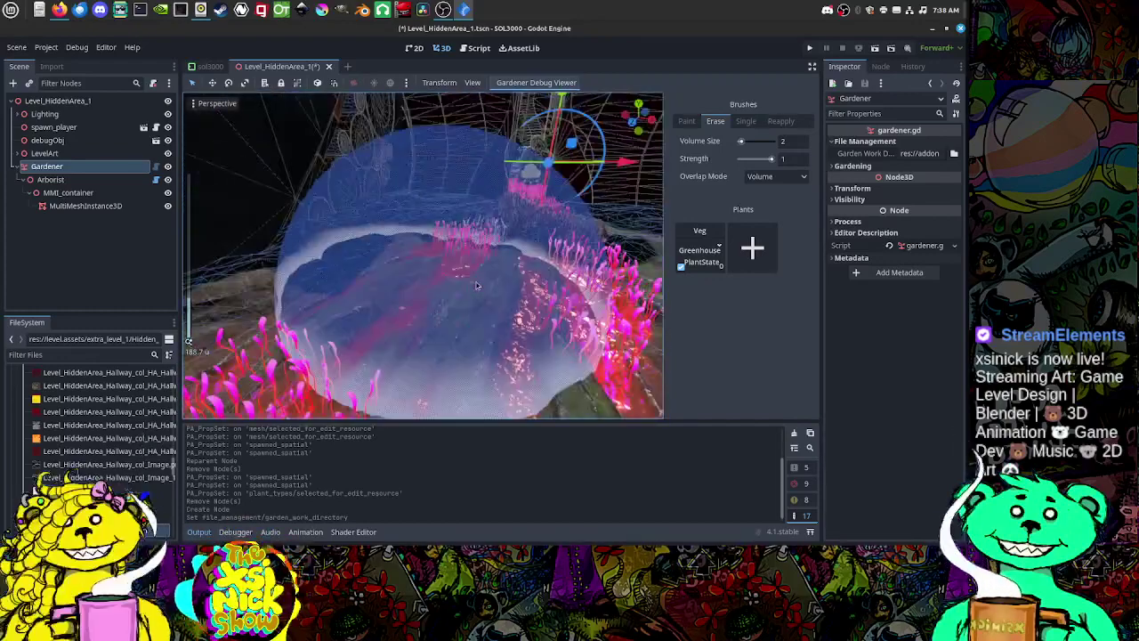
pyautogui.scroll(-8, 476, 285)
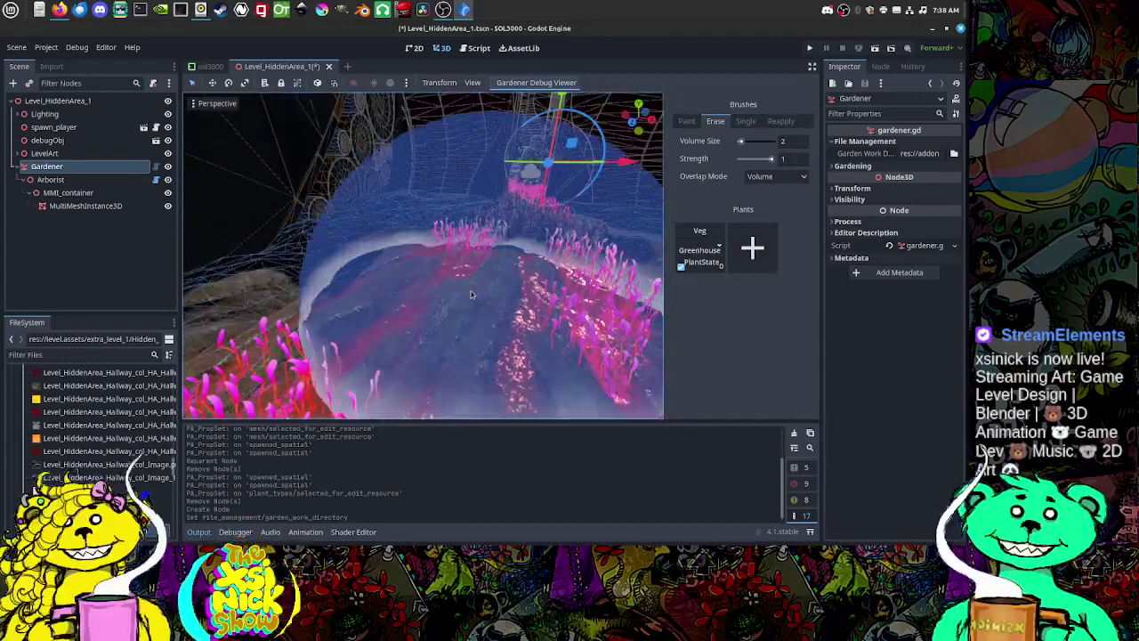
pyautogui.click(699, 242)
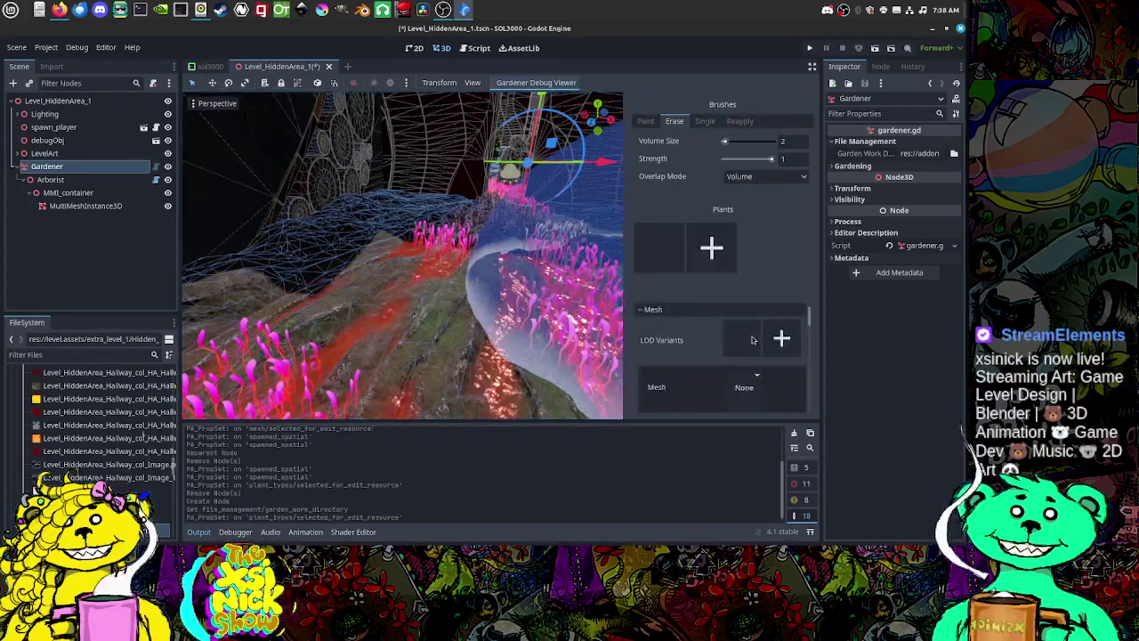
pyautogui.scroll(-2, 745, 347)
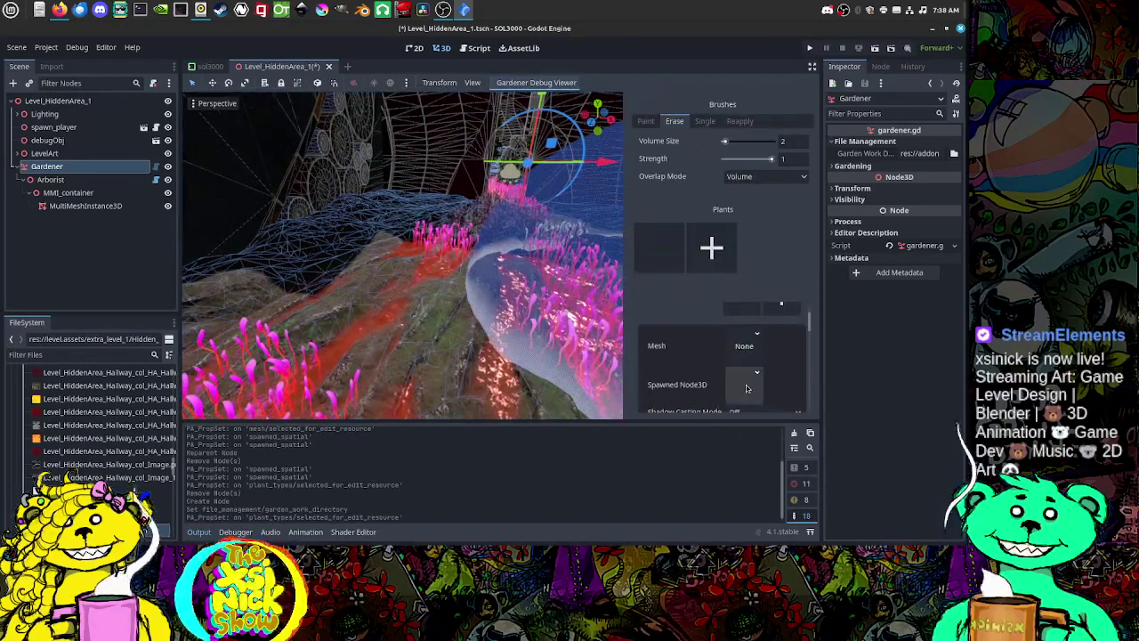
pyautogui.click(745, 387)
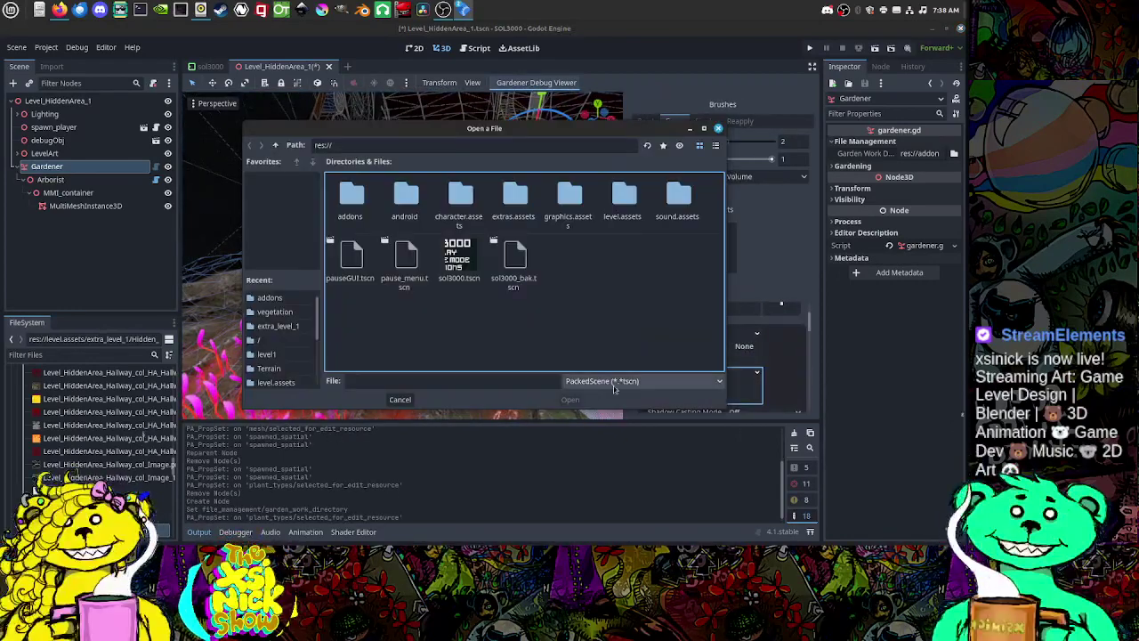
pyautogui.press('Escape')
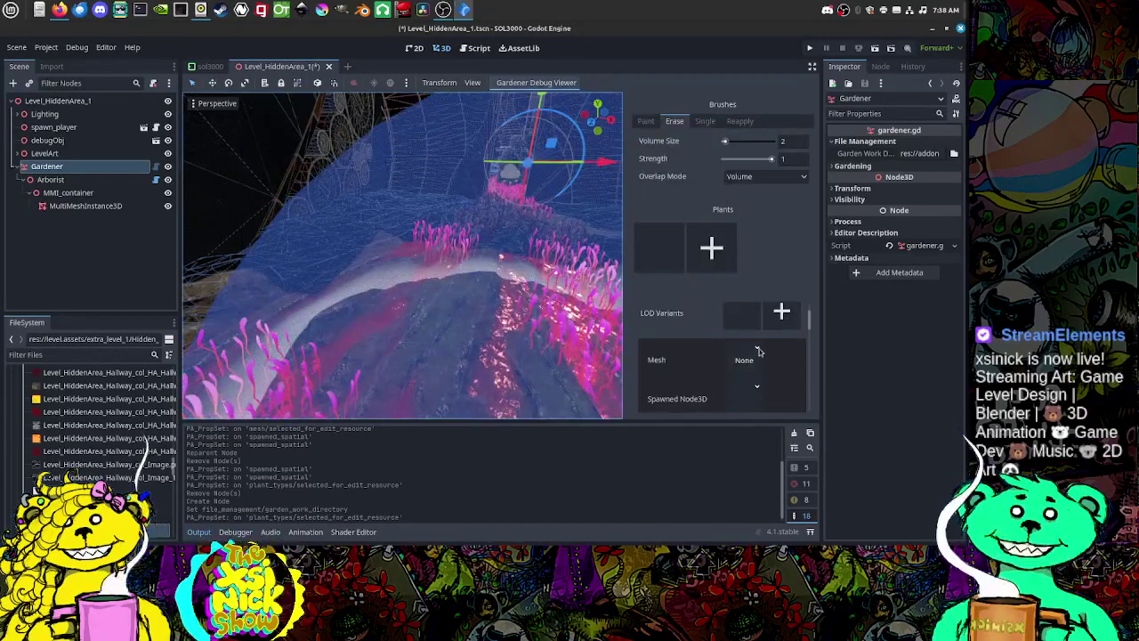
# Step: Try veg_grass.tscn from level.assets/vegetation as the plant's Spawned Node3D, inspect the arena ground, and undo the replacement
pyautogui.click(744, 395)
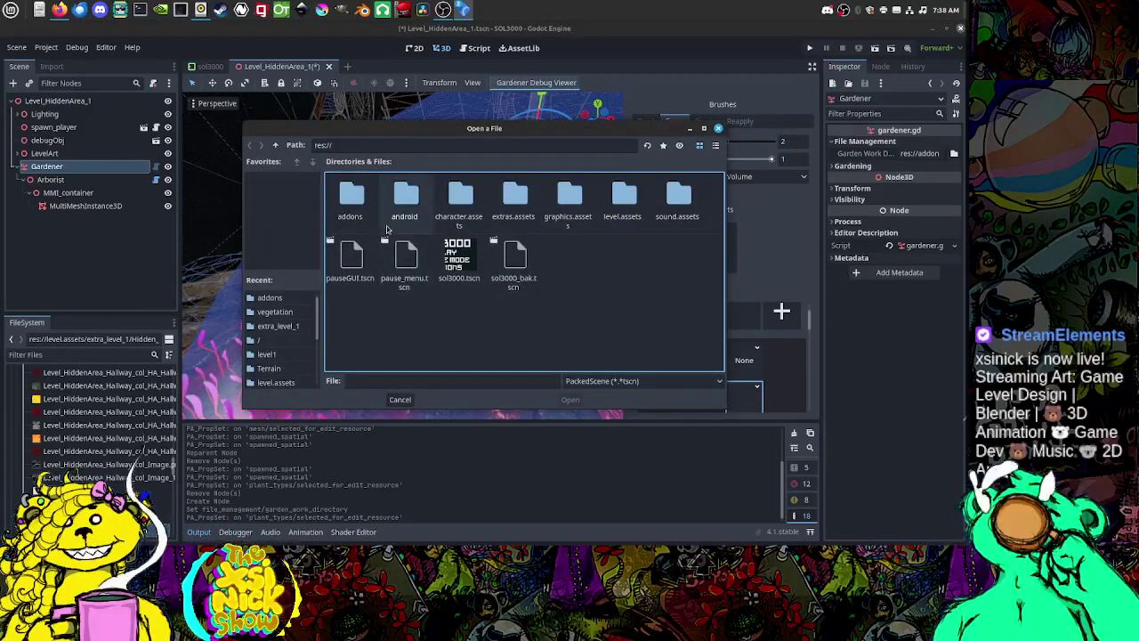
pyautogui.doubleClick(616, 206)
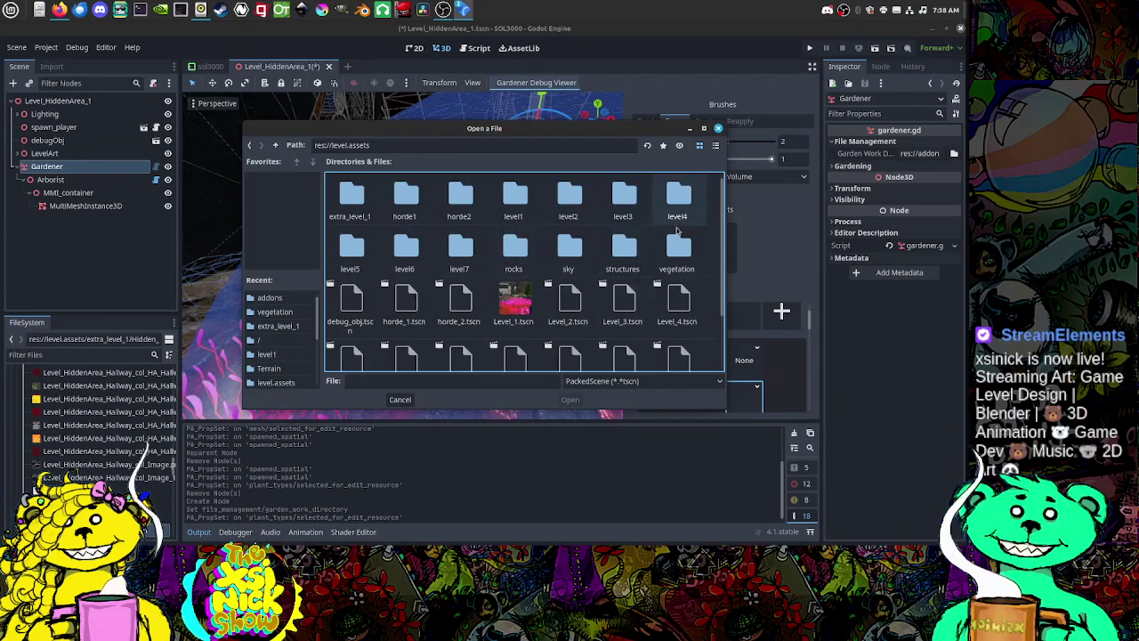
pyautogui.doubleClick(670, 251)
pyautogui.click(453, 206)
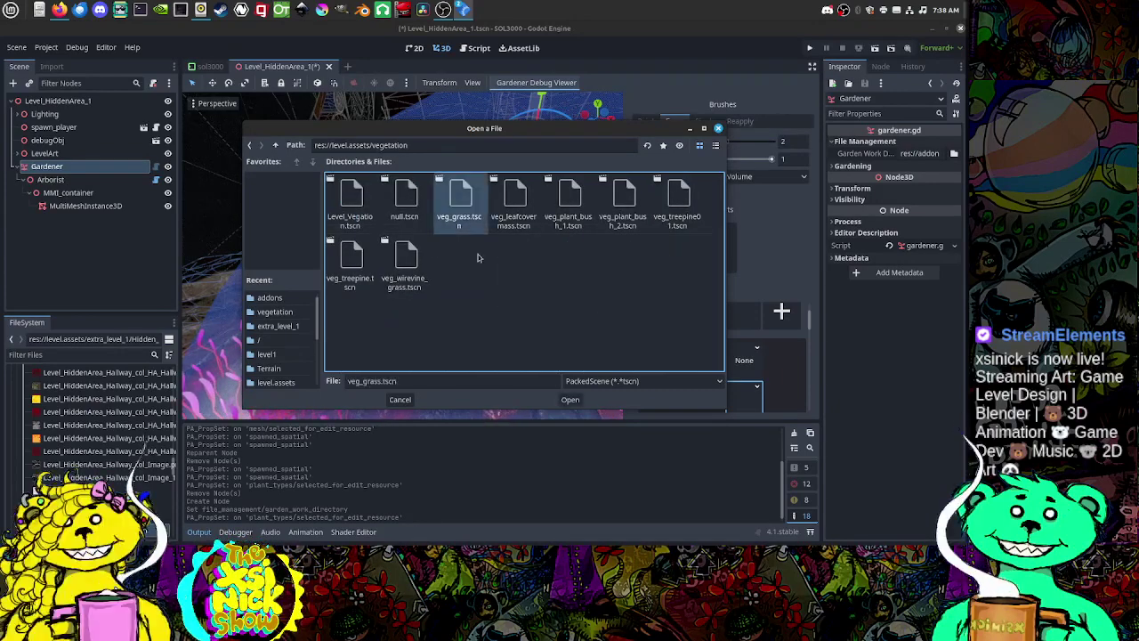
pyautogui.click(568, 399)
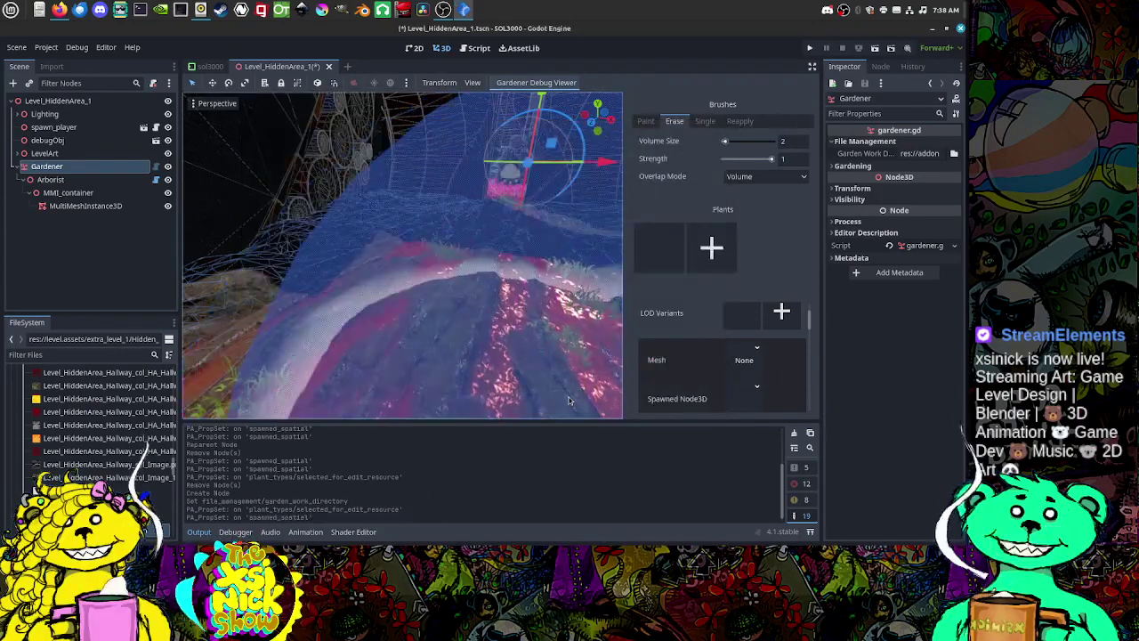
pyautogui.scroll(5, 463, 283)
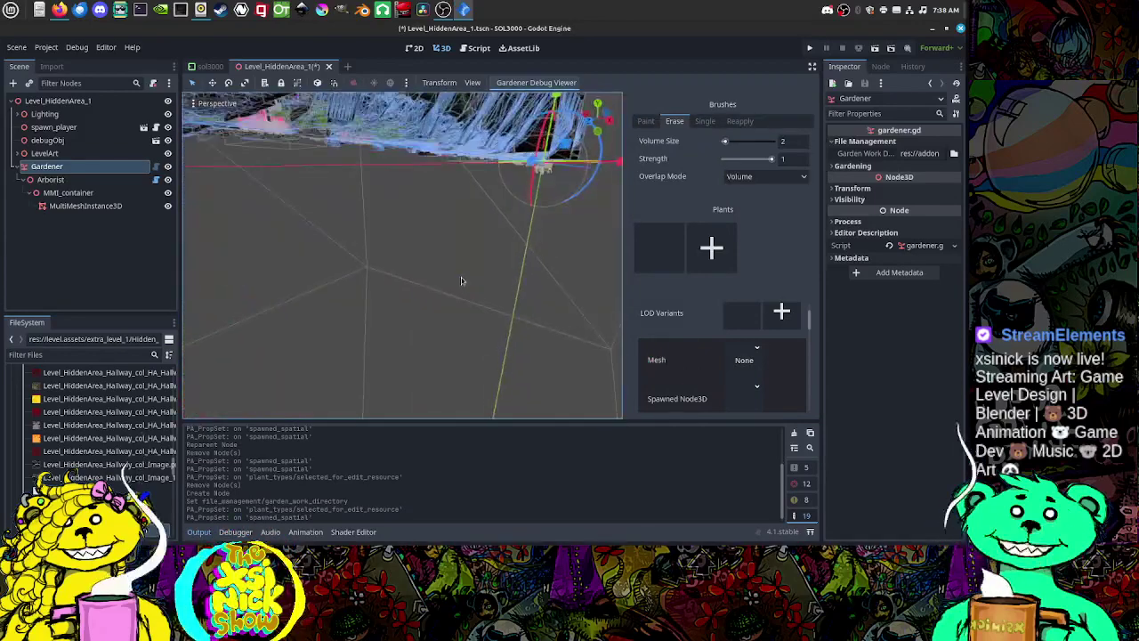
pyautogui.scroll(-4, 472, 281)
pyautogui.scroll(1, 484, 286)
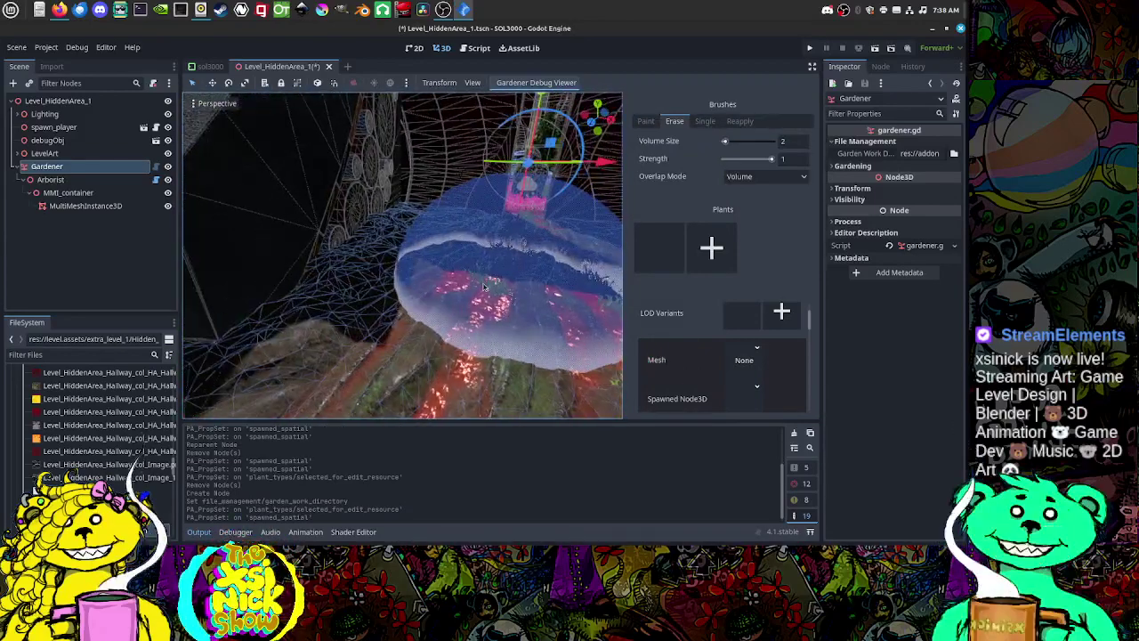
pyautogui.moveTo(484, 287); pyautogui.dragTo(479, 285, button='middle')
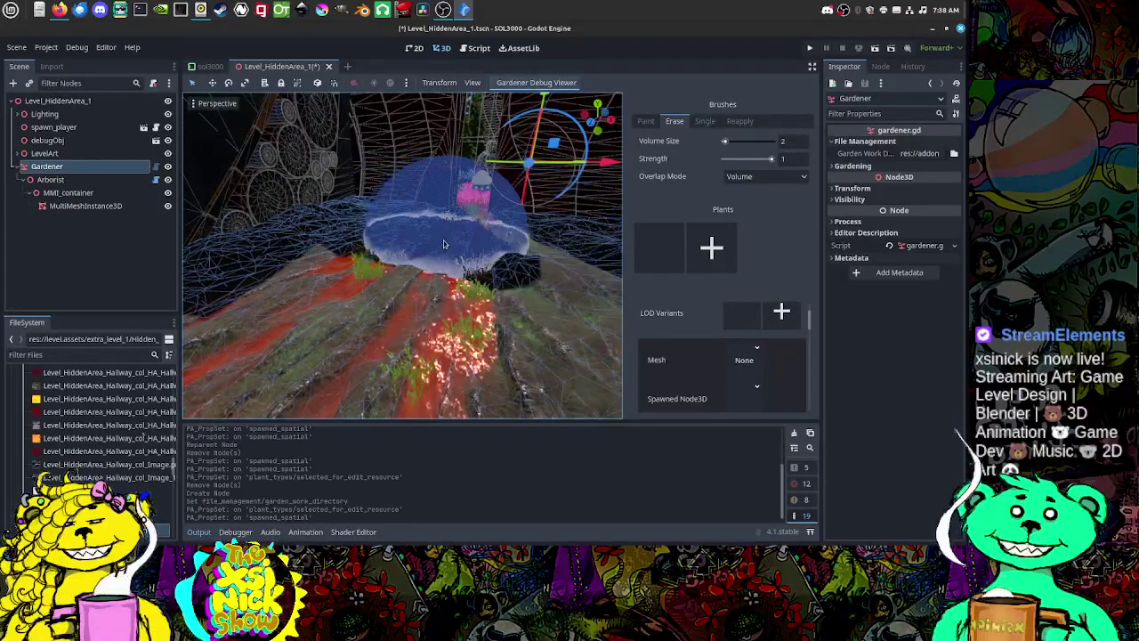
pyautogui.hotkey('ctrl', 'z')
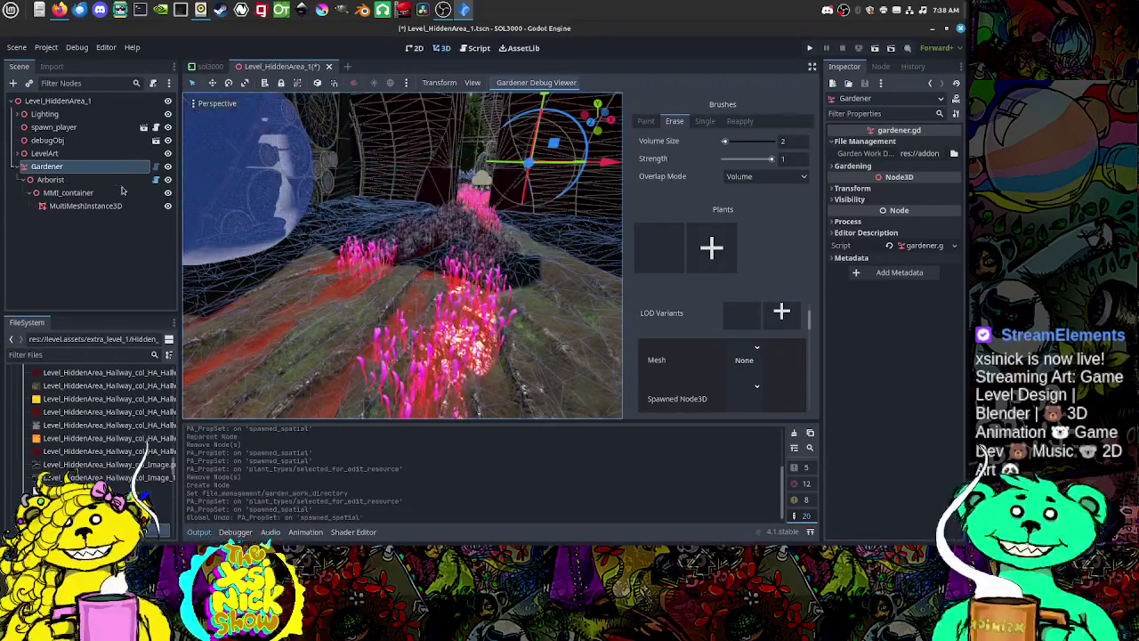
# Step: Examine MMI_container under Vegetation_WireGrass, opening MultiMeshInstance3D13 and looking through its WireGrass nodes from the first one
pyautogui.click(15, 154)
pyautogui.click(75, 182)
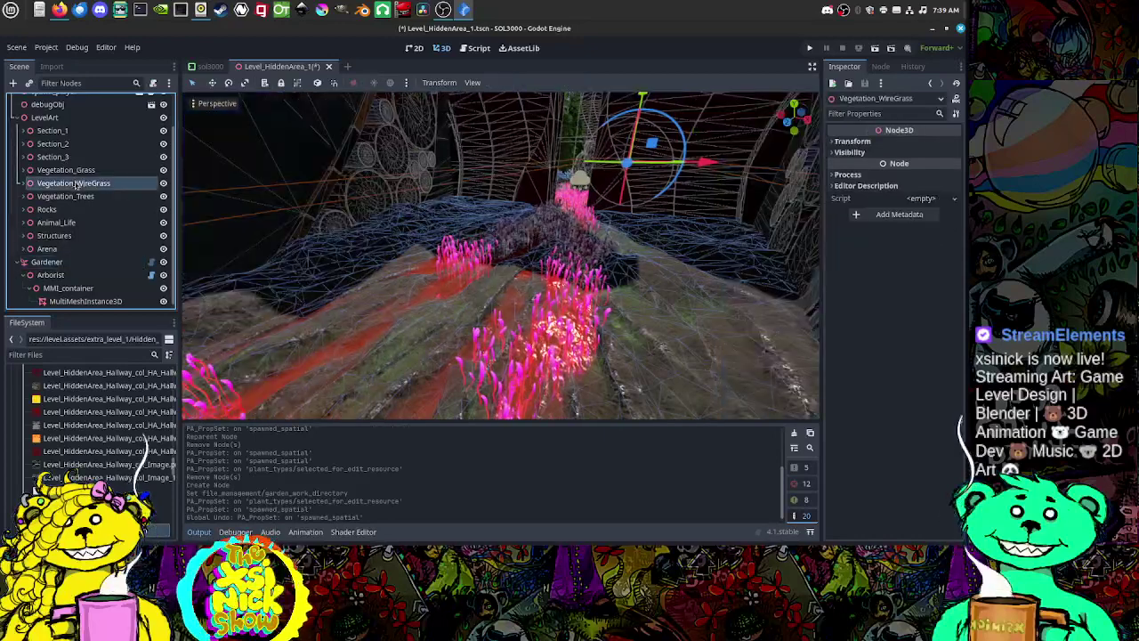
pyautogui.click(24, 184)
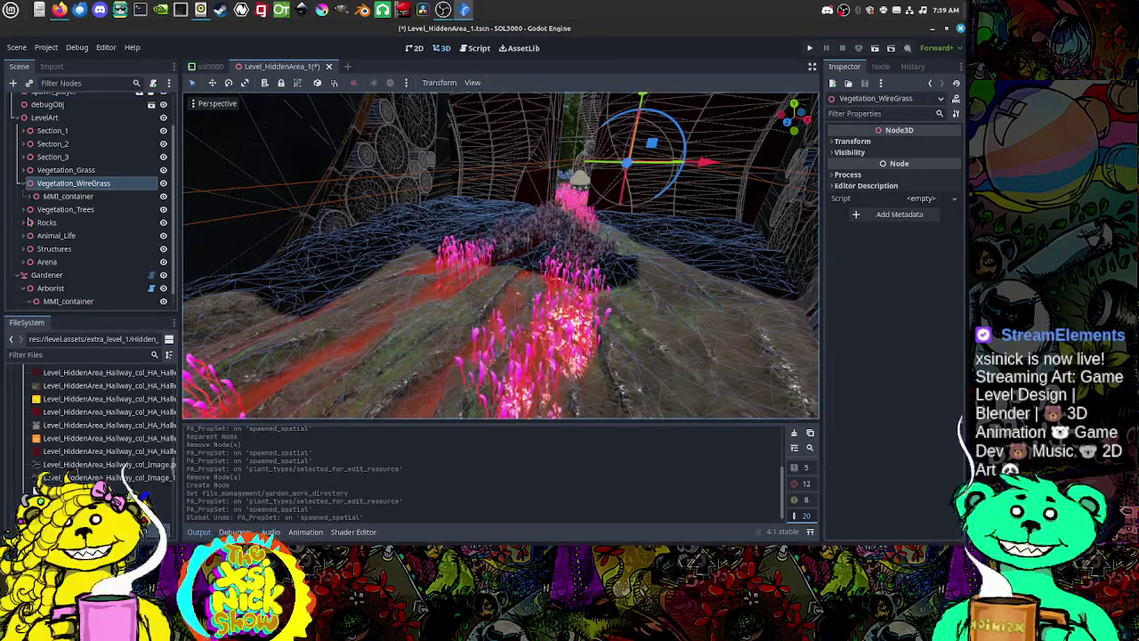
pyautogui.scroll(1, 19, 281)
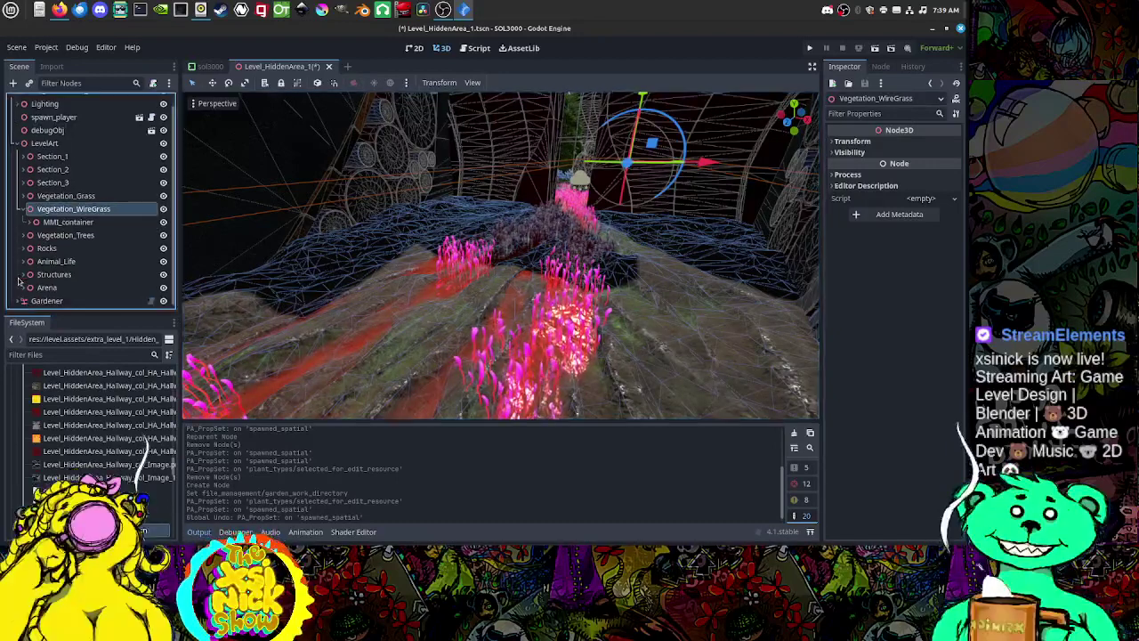
pyautogui.click(34, 222)
pyautogui.scroll(-5, 105, 249)
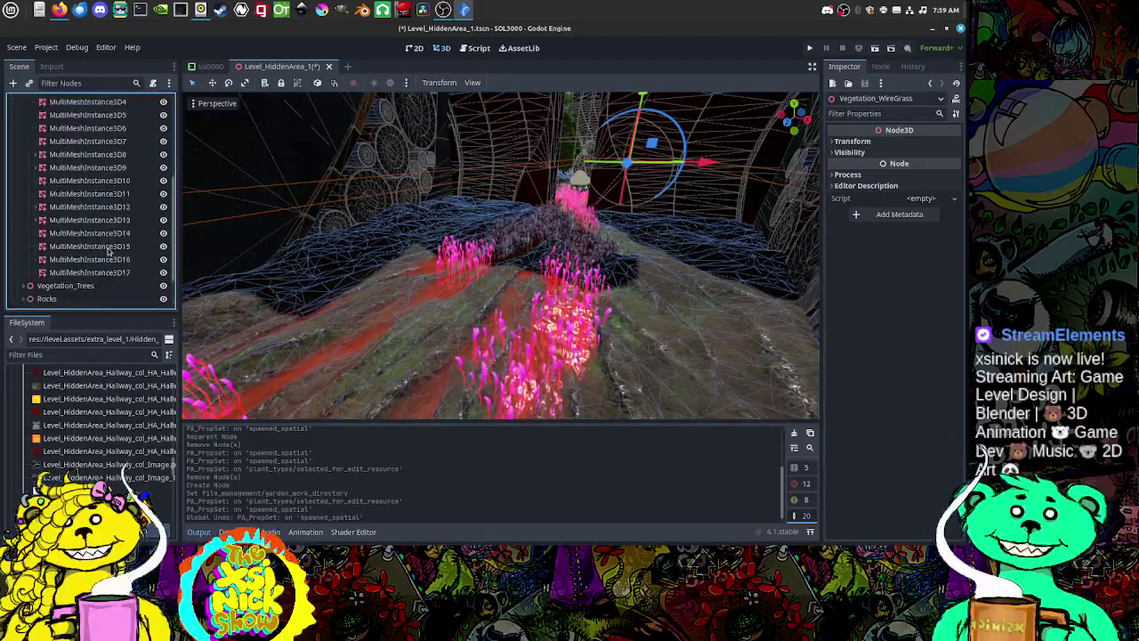
pyautogui.click(33, 220)
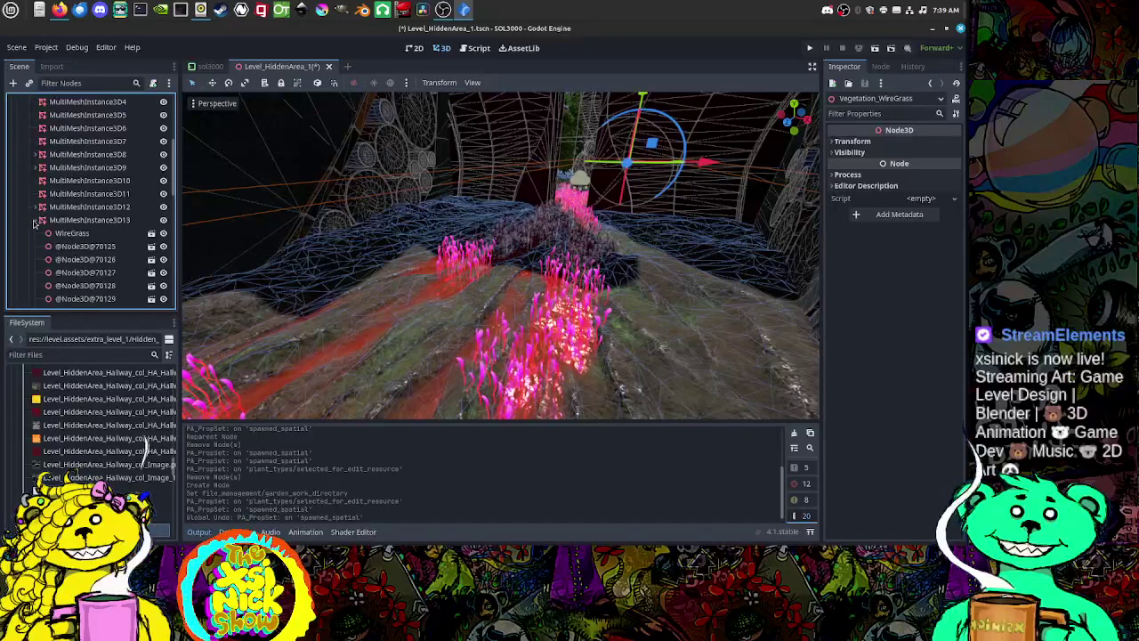
pyautogui.click(102, 246)
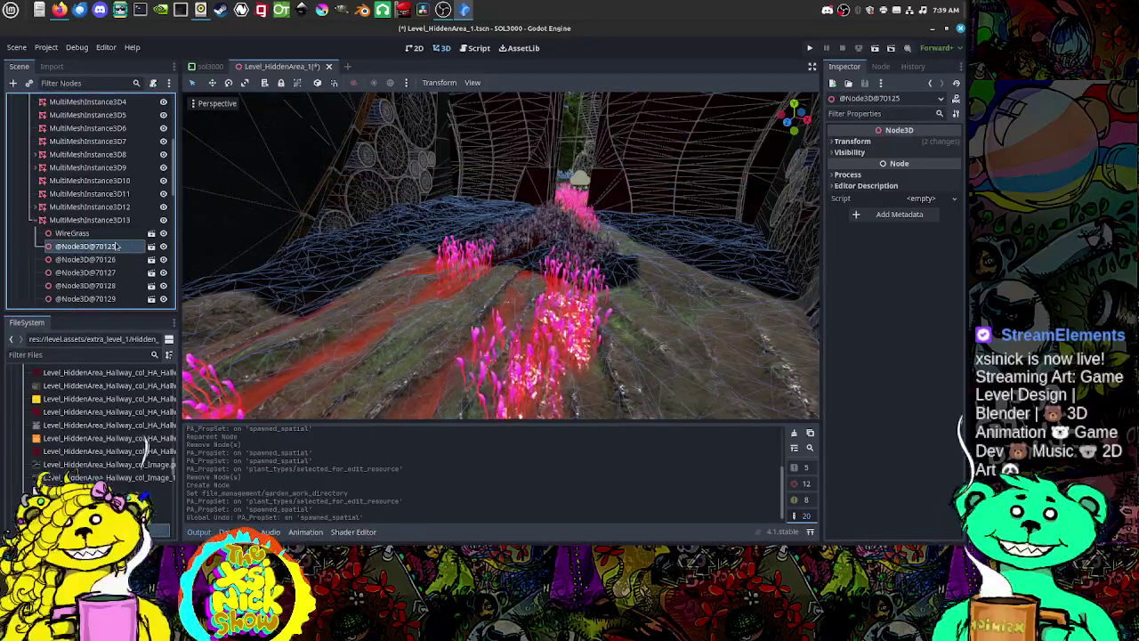
pyautogui.press('Up')
pyautogui.scroll(-5, 132, 256)
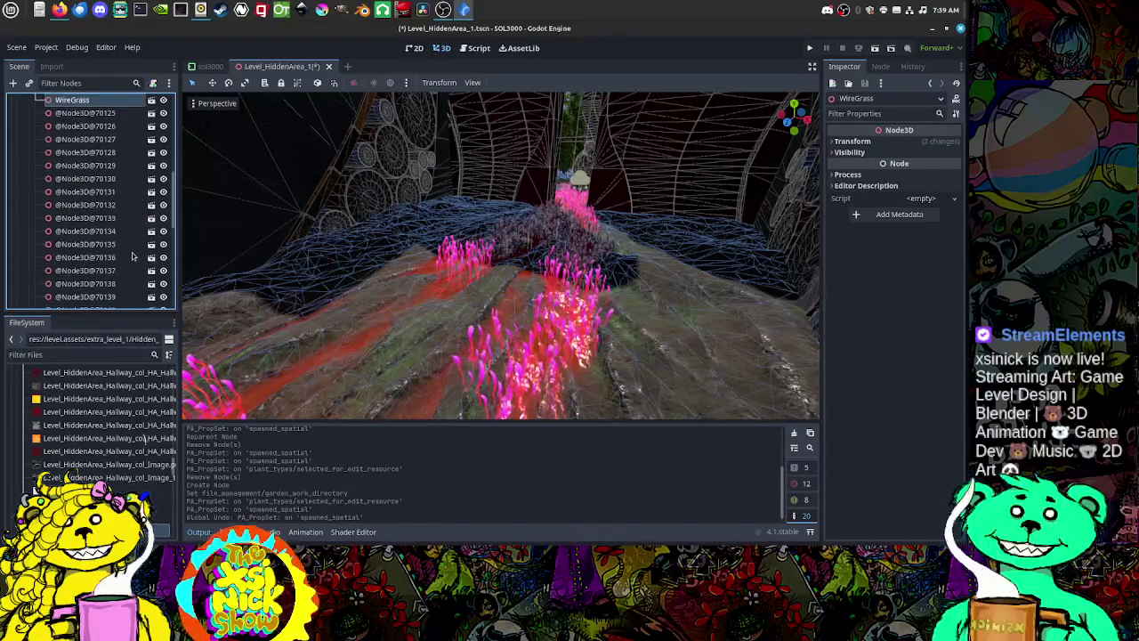
pyautogui.scroll(-1, 131, 256)
pyautogui.scroll(-3, 131, 256)
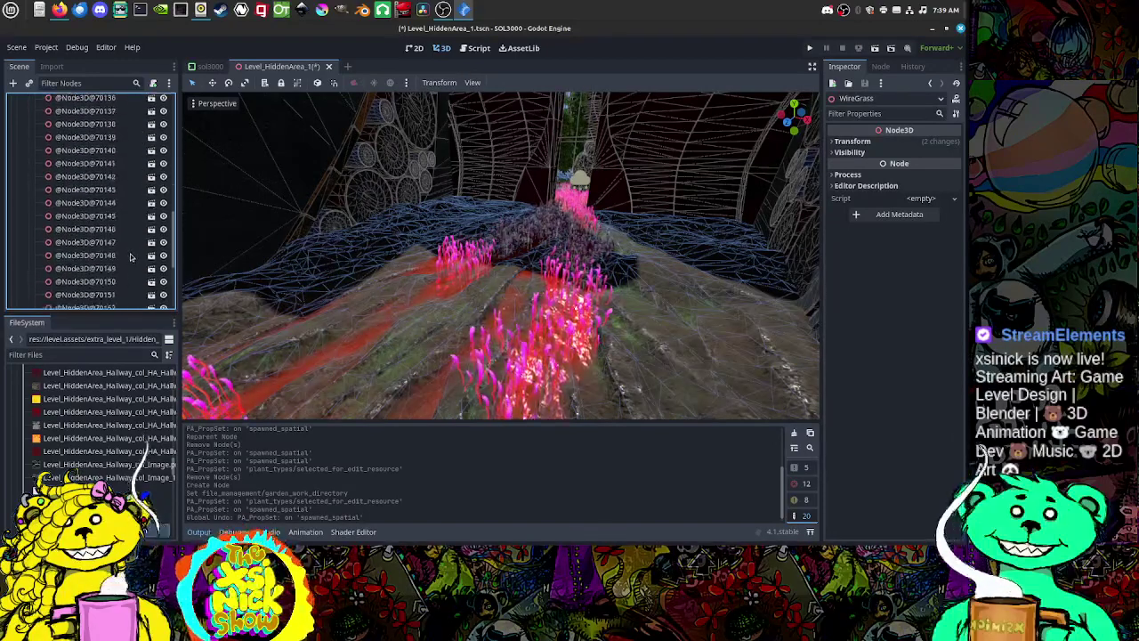
pyautogui.scroll(-4, 129, 257)
pyautogui.keyDown('shift'); pyautogui.click(93, 188); pyautogui.keyUp('shift')
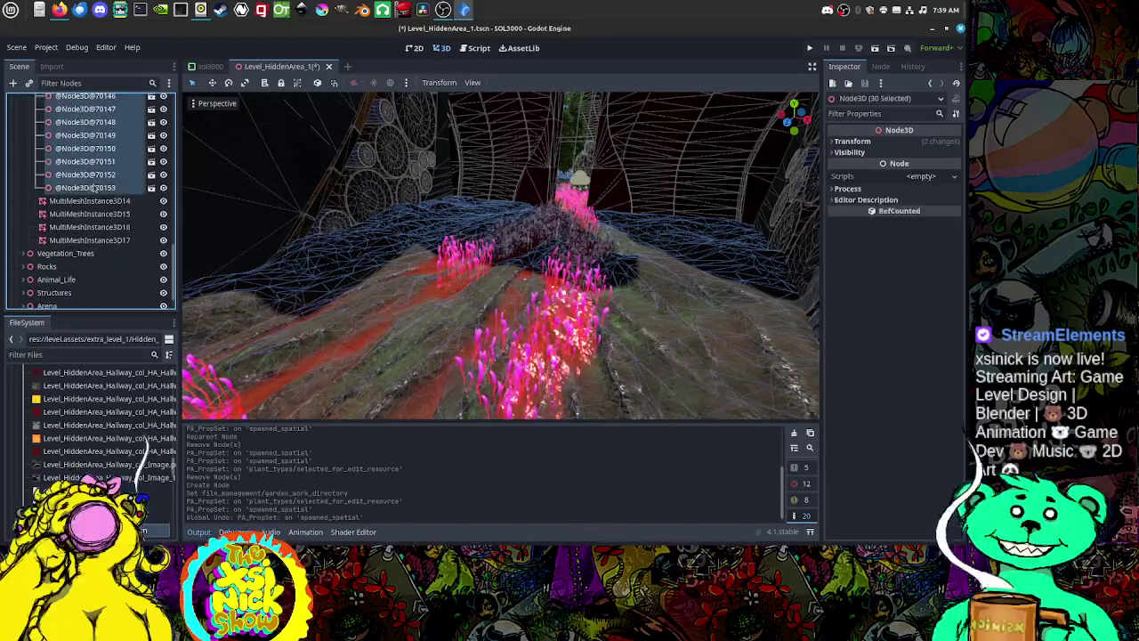
pyautogui.press('f')
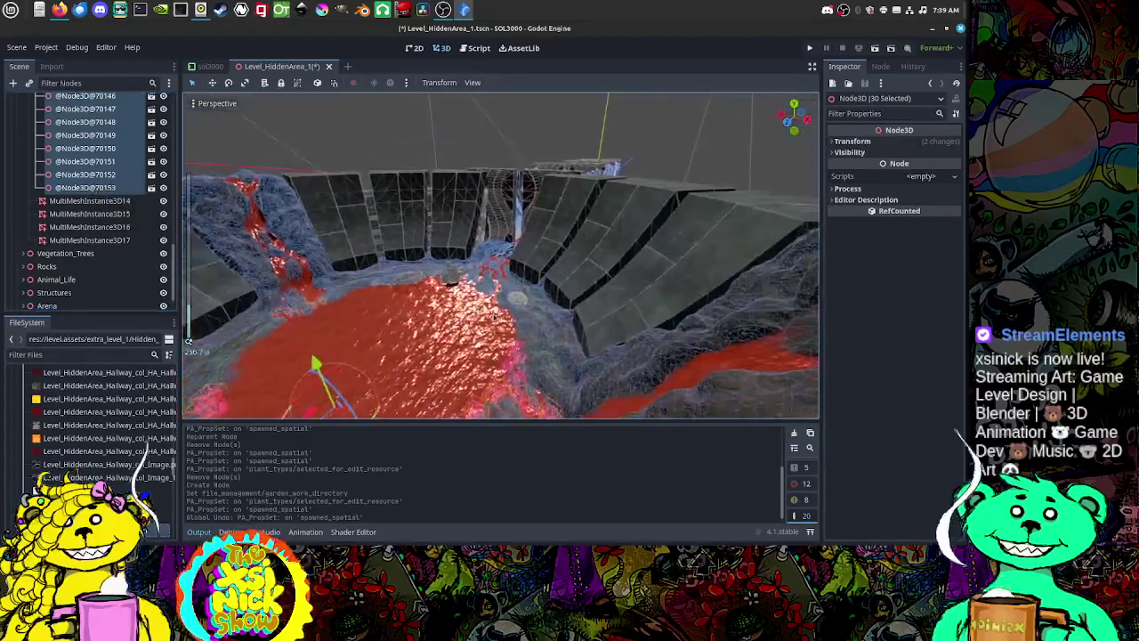
pyautogui.moveTo(512, 319); pyautogui.dragTo(516, 313, button='middle')
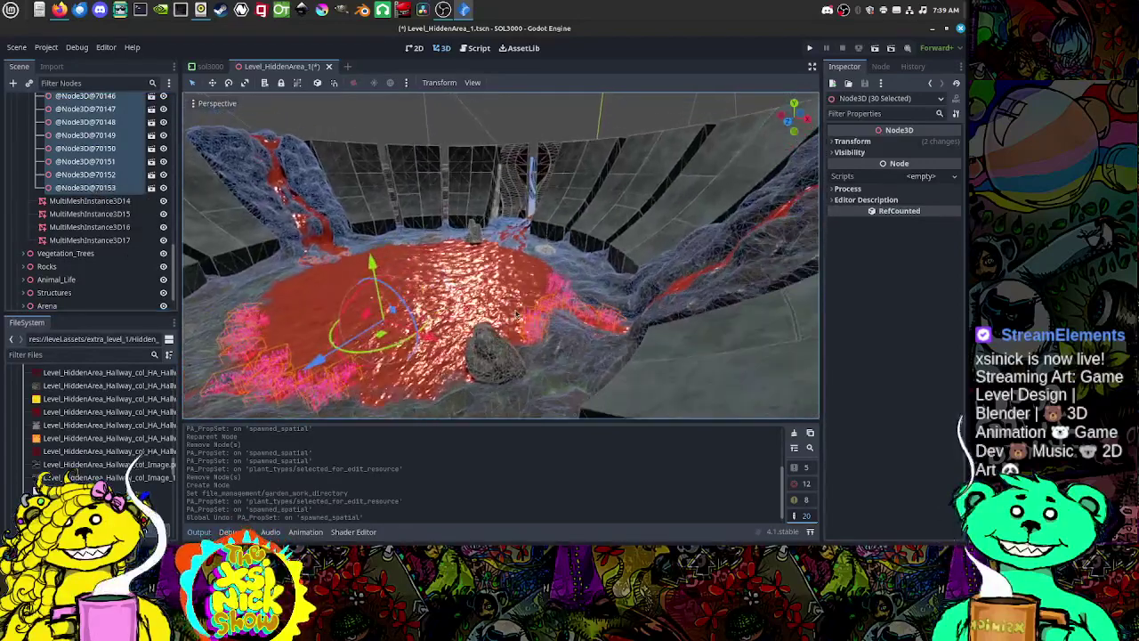
# Step: Move MultiMeshInstance3D13 with its children out of MMI_container to LevelArt, directly after Vegetation_Trees, and check its placement in the 3D view
pyautogui.scroll(6, 80, 216)
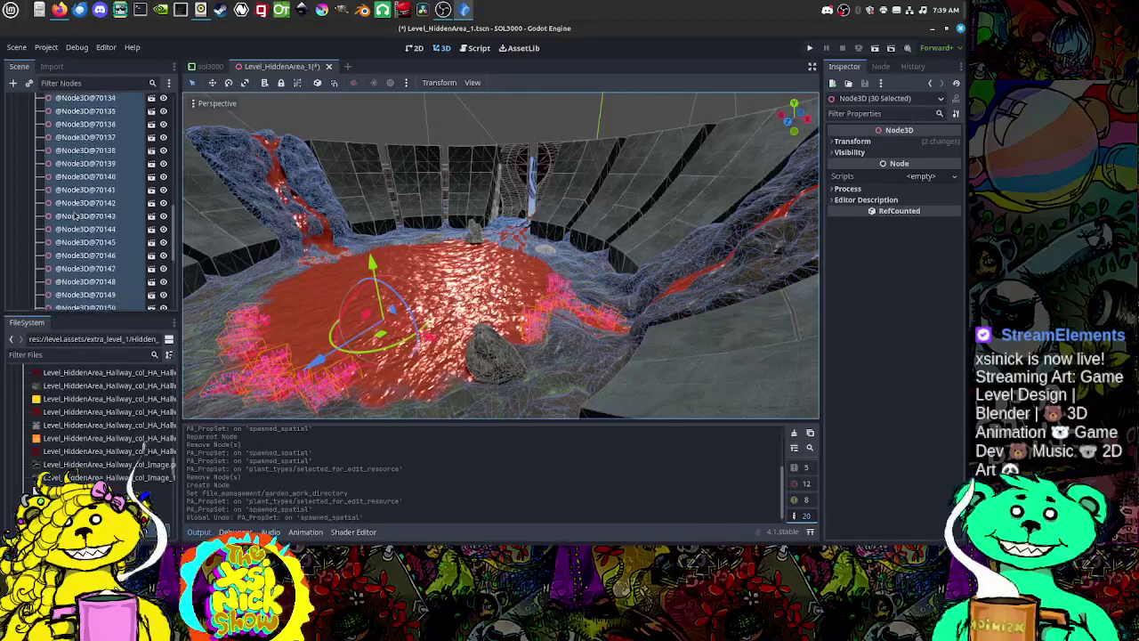
pyautogui.scroll(3, 80, 217)
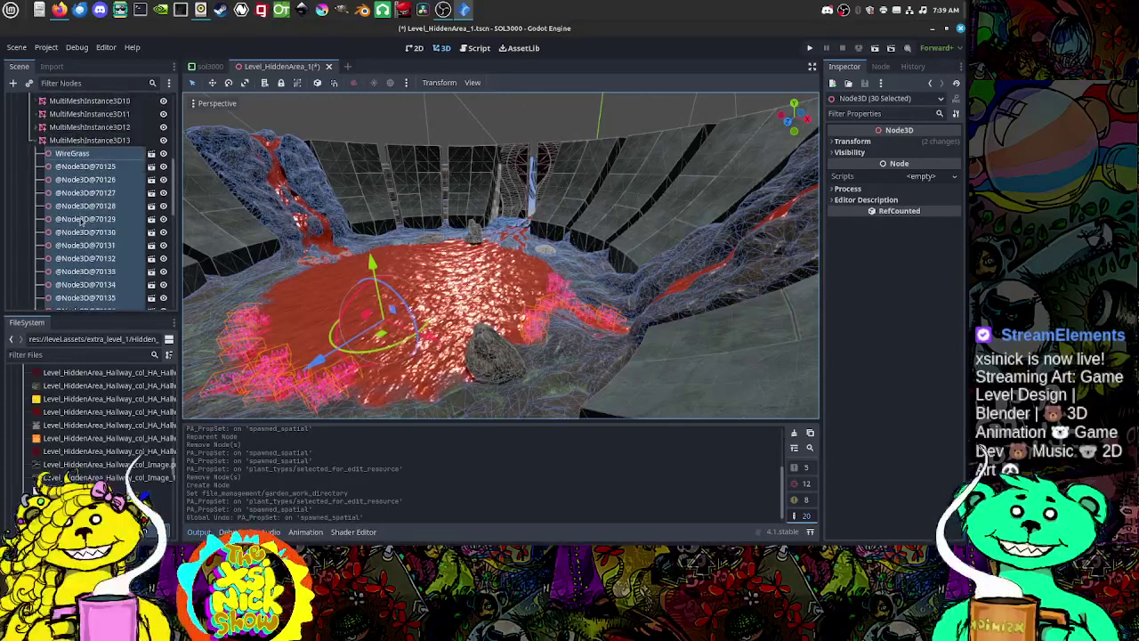
pyautogui.scroll(1, 82, 218)
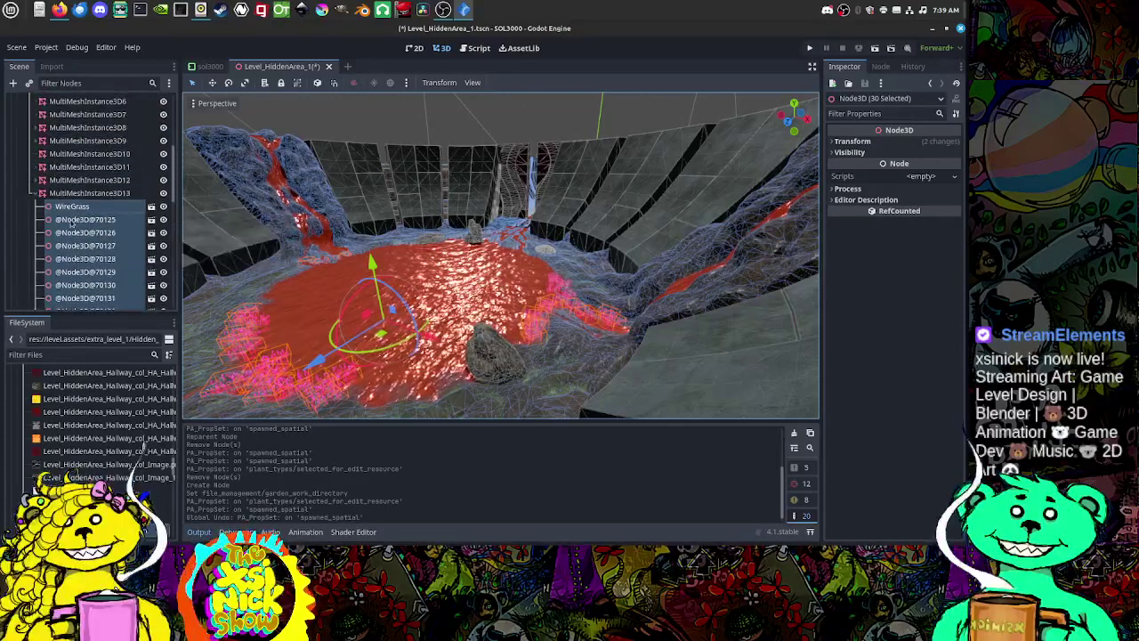
pyautogui.click(36, 195)
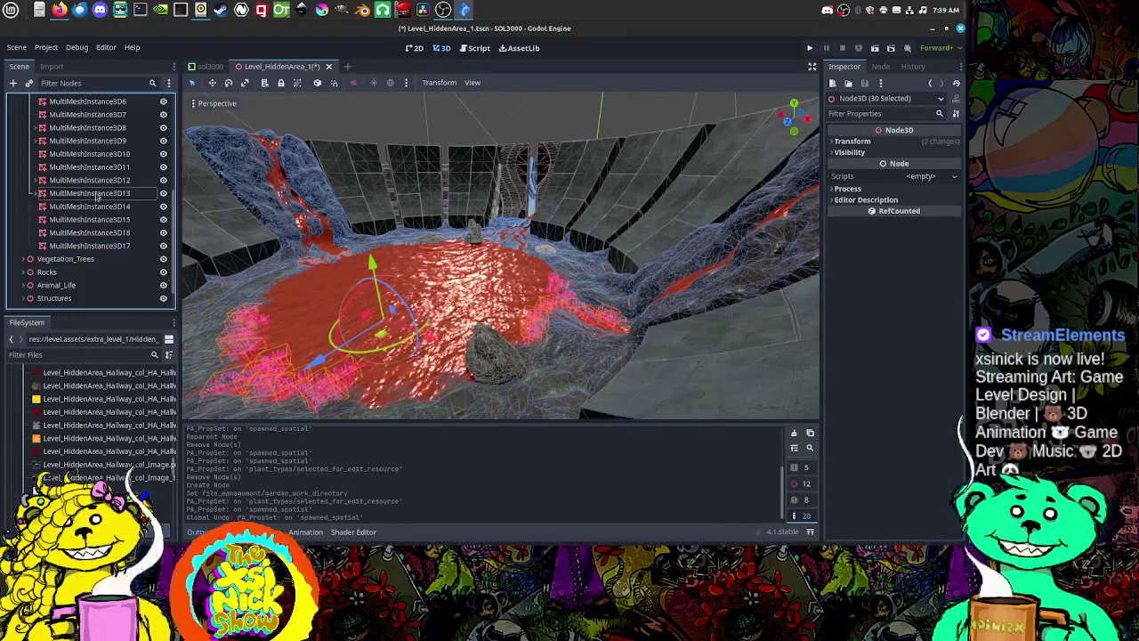
pyautogui.moveTo(96, 195); pyautogui.dragTo(104, 233)
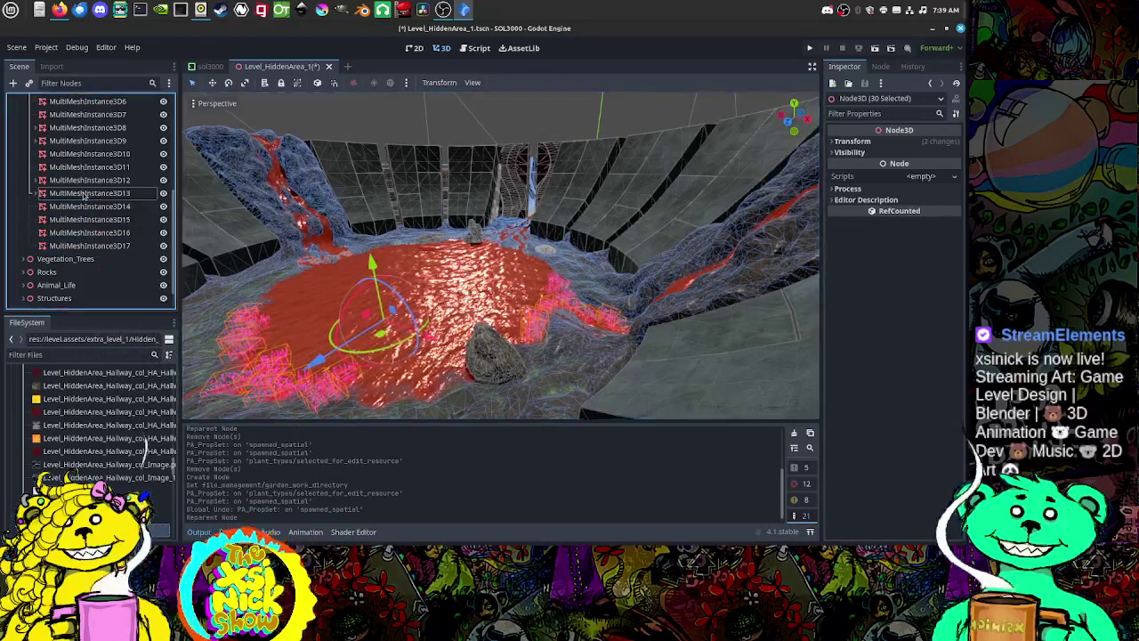
pyautogui.click(85, 194)
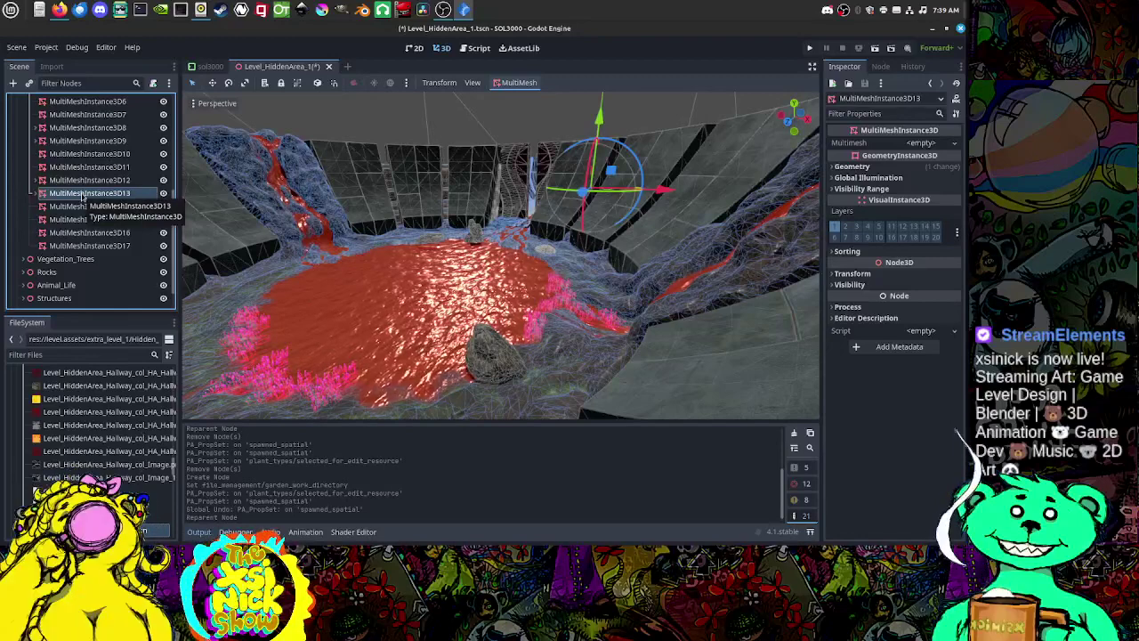
pyautogui.moveTo(82, 196); pyautogui.dragTo(102, 269)
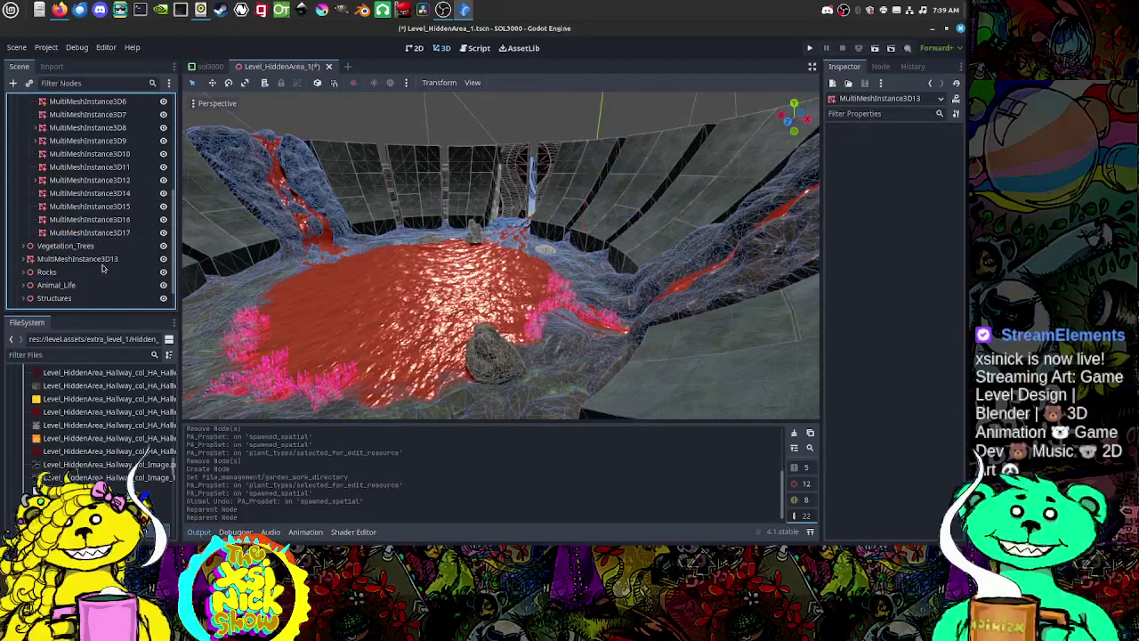
pyautogui.click(89, 259)
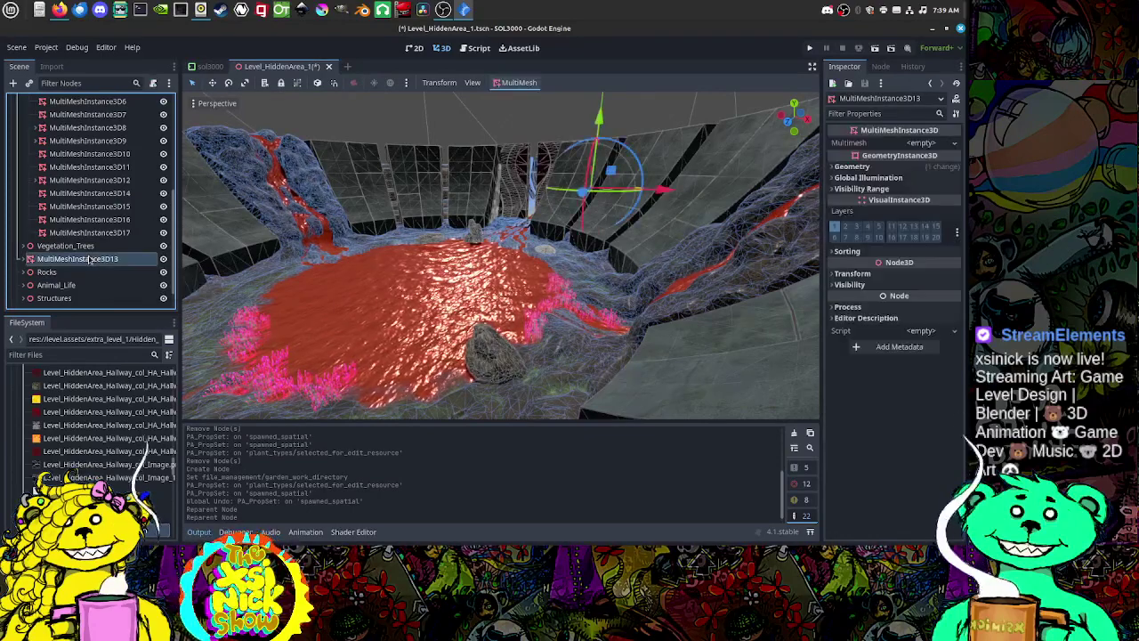
pyautogui.press('f')
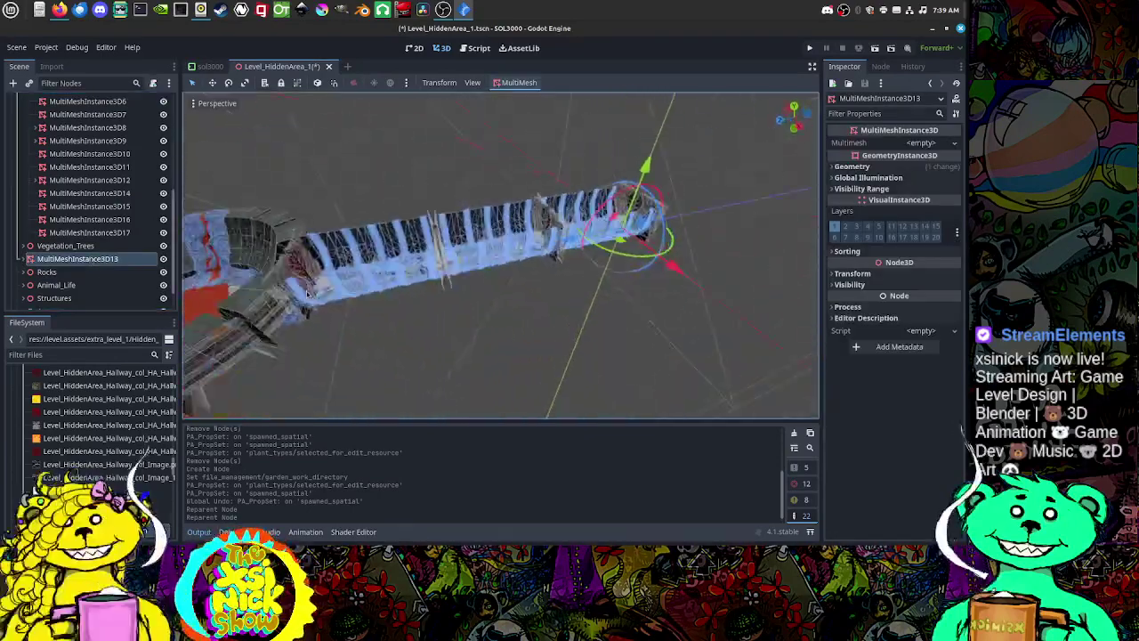
pyautogui.moveTo(307, 293); pyautogui.dragTo(388, 288, button='middle')
pyautogui.moveTo(329, 250); pyautogui.dragTo(525, 220, button='middle')
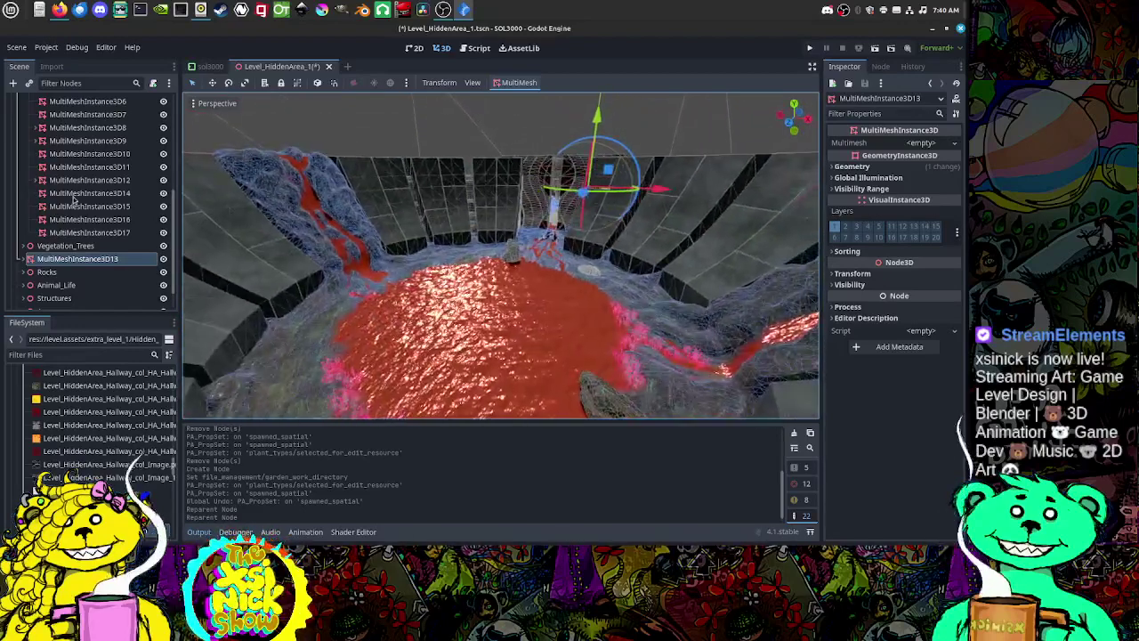
# Step: Move MultiMeshInstance3D12 with its children out of MMI_container to LevelArt, between Vegetation_Trees and MultiMeshInstance3D13
pyautogui.click(36, 180)
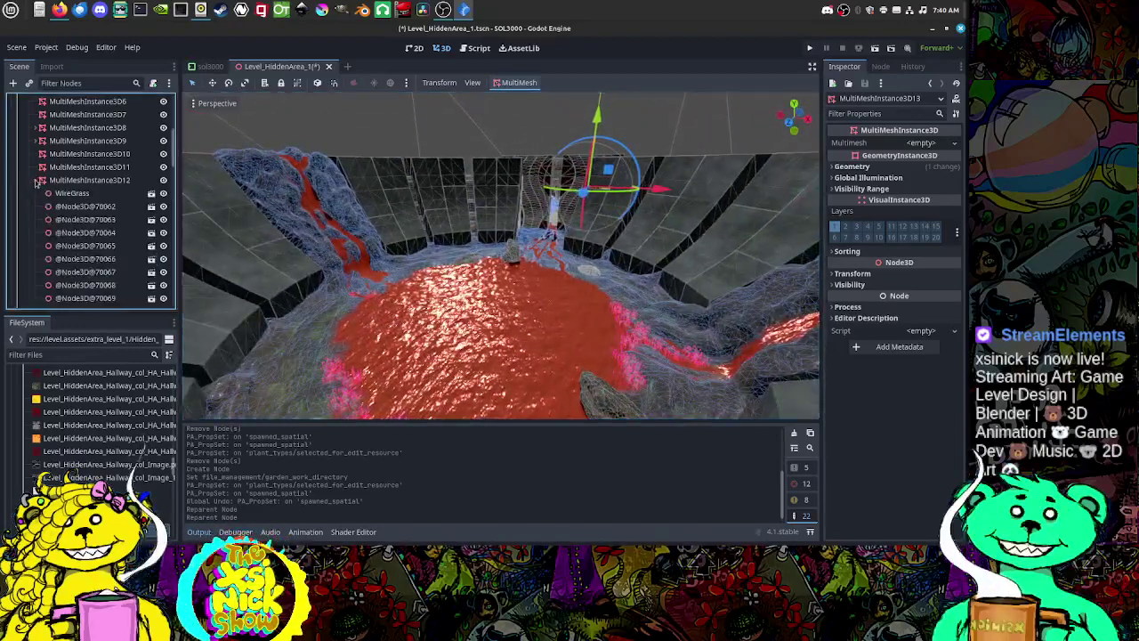
pyautogui.click(35, 180)
pyautogui.moveTo(89, 179); pyautogui.dragTo(102, 252)
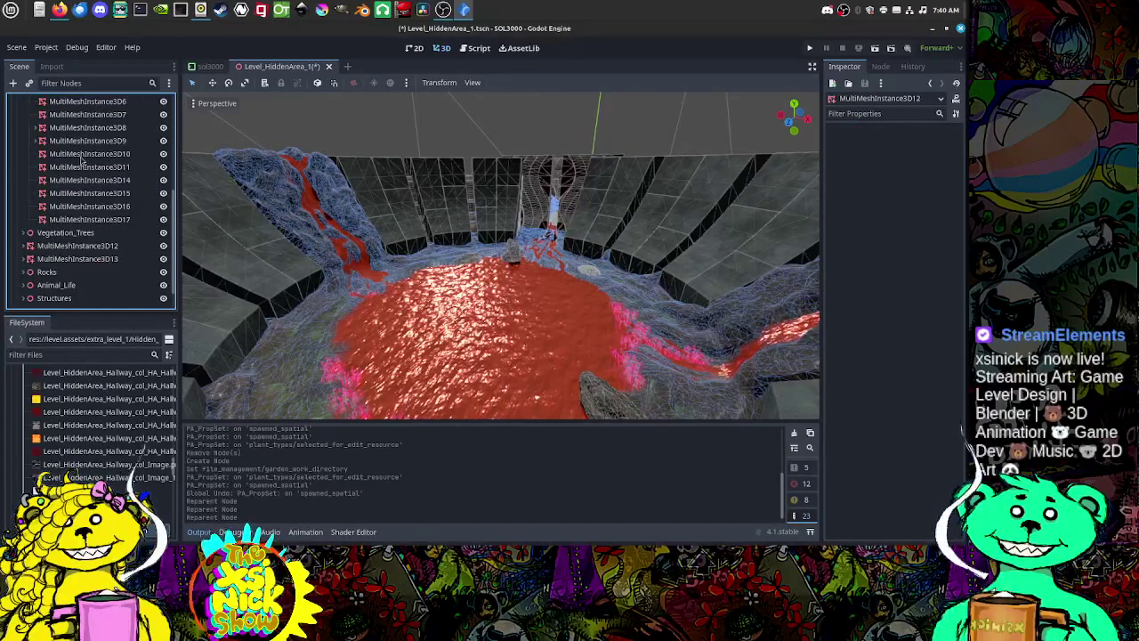
# Step: Inspect the children of MultiMeshInstance3D9 and MultiMeshInstance3D8, and briefly hide MultiMeshInstance3D12 and MultiMeshInstance3D13 to identify their grass in the scene
pyautogui.click(37, 140)
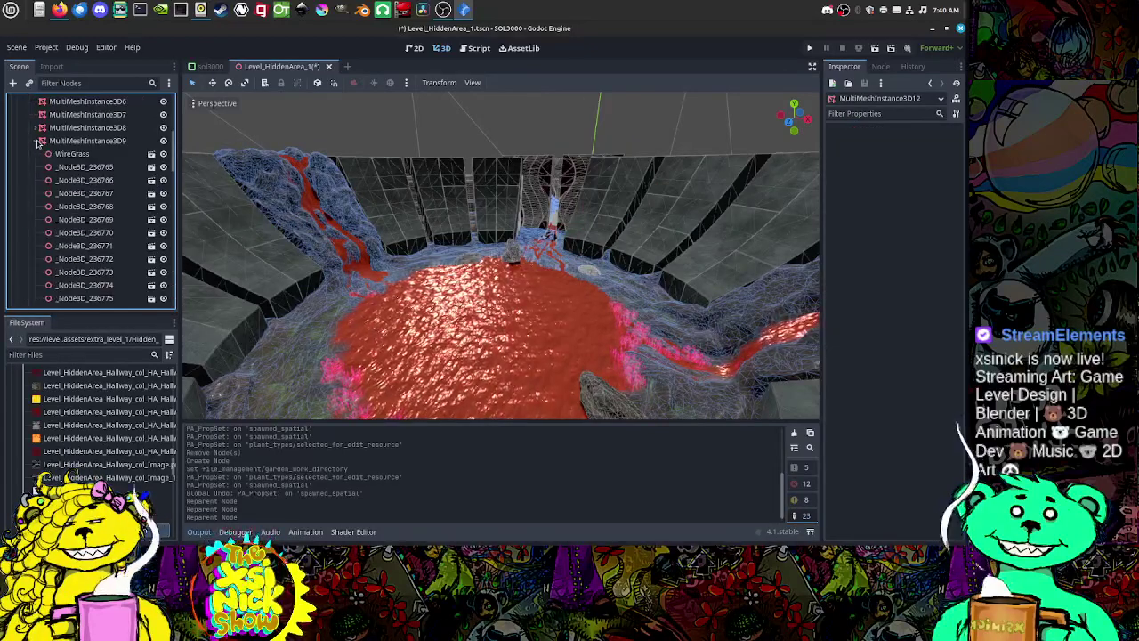
pyautogui.click(39, 141)
pyautogui.click(37, 128)
pyautogui.click(38, 128)
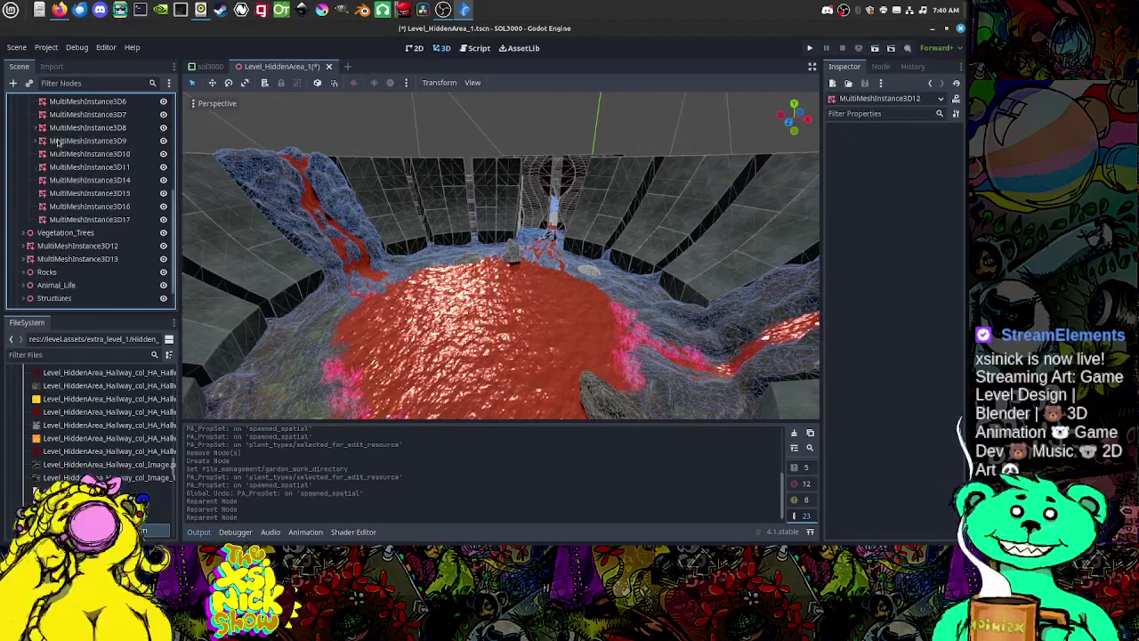
pyautogui.click(79, 246)
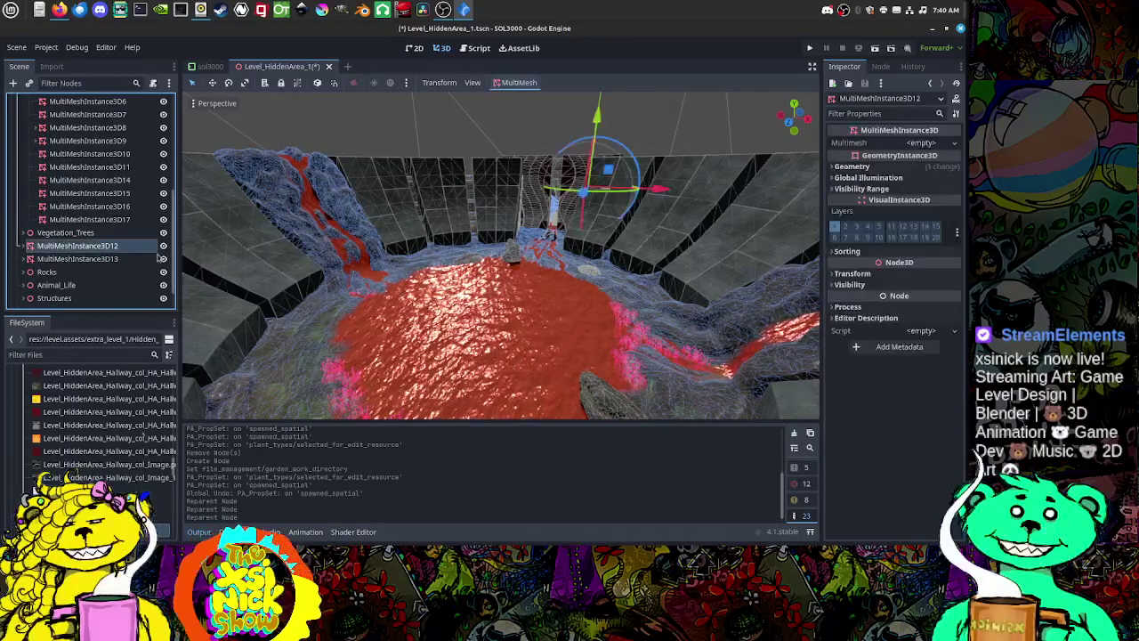
pyautogui.click(164, 246)
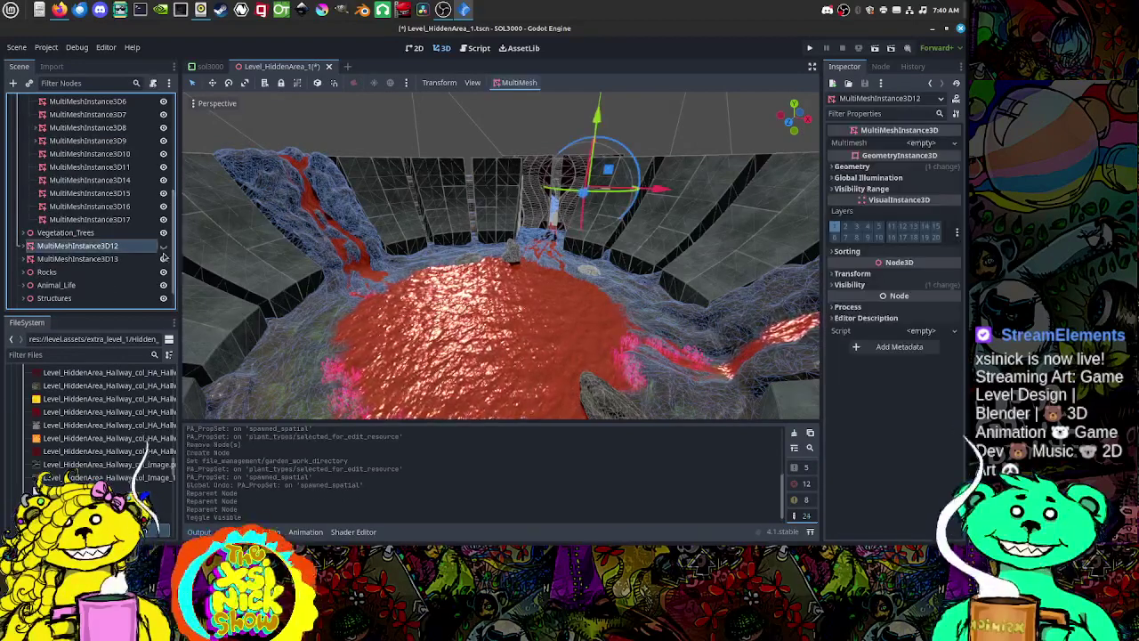
pyautogui.click(163, 259)
pyautogui.click(164, 259)
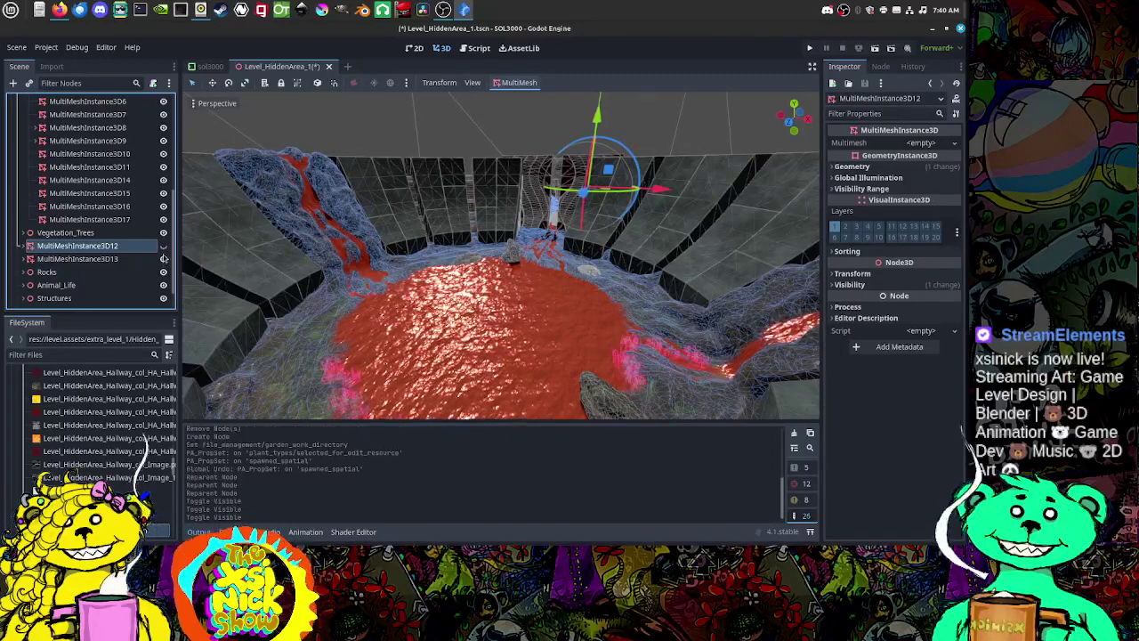
pyautogui.click(163, 246)
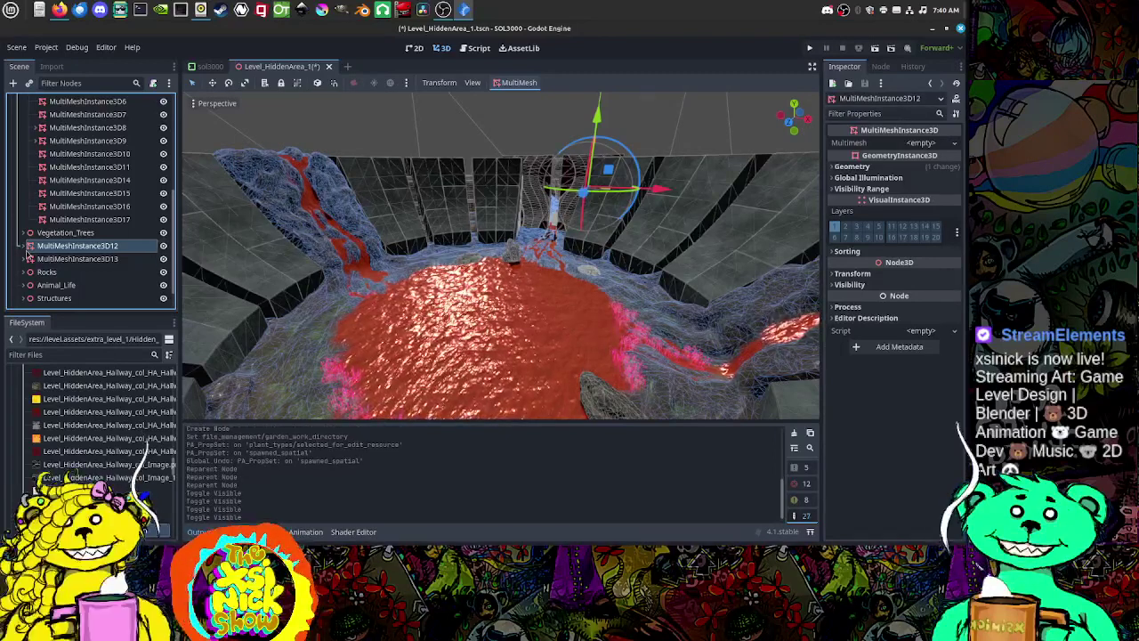
pyautogui.click(30, 247)
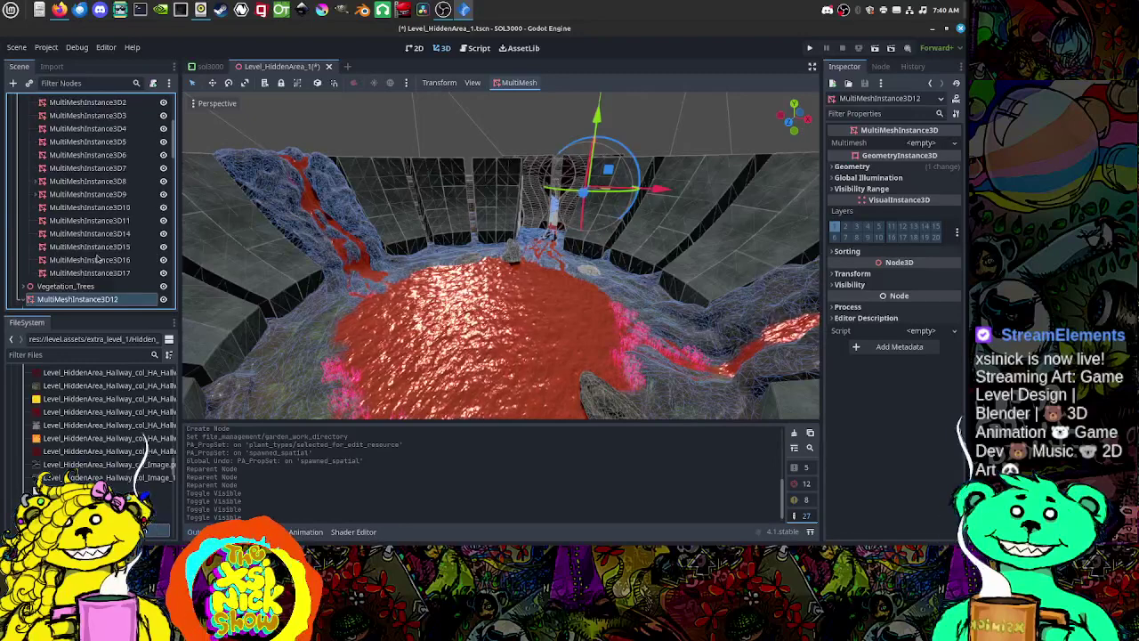
pyautogui.scroll(3, 98, 259)
pyautogui.scroll(2, 98, 259)
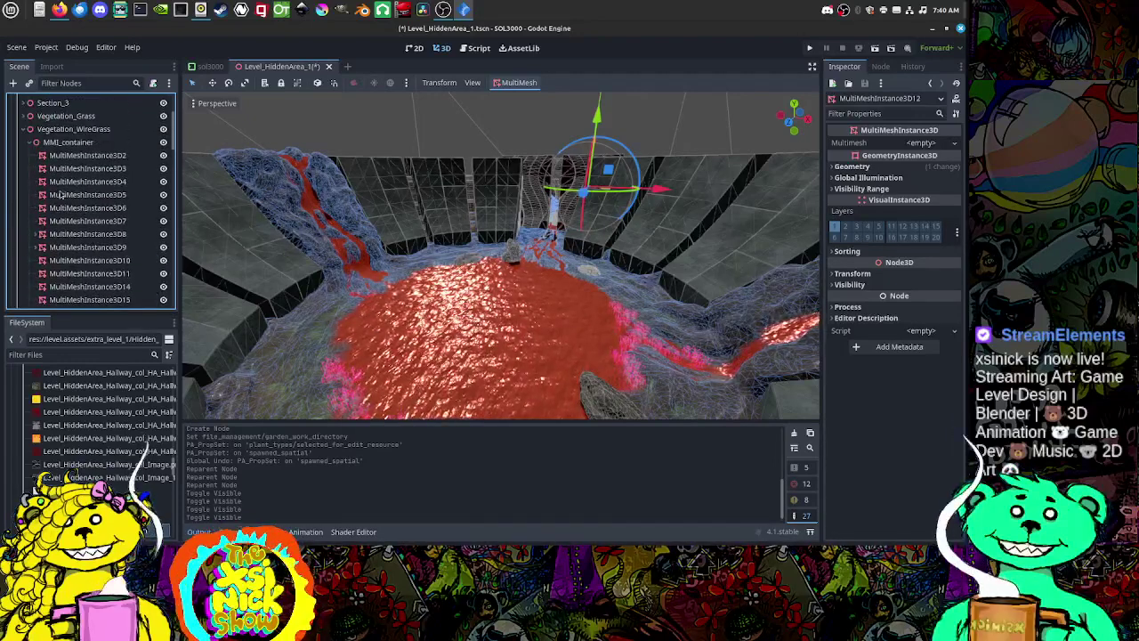
pyautogui.click(33, 143)
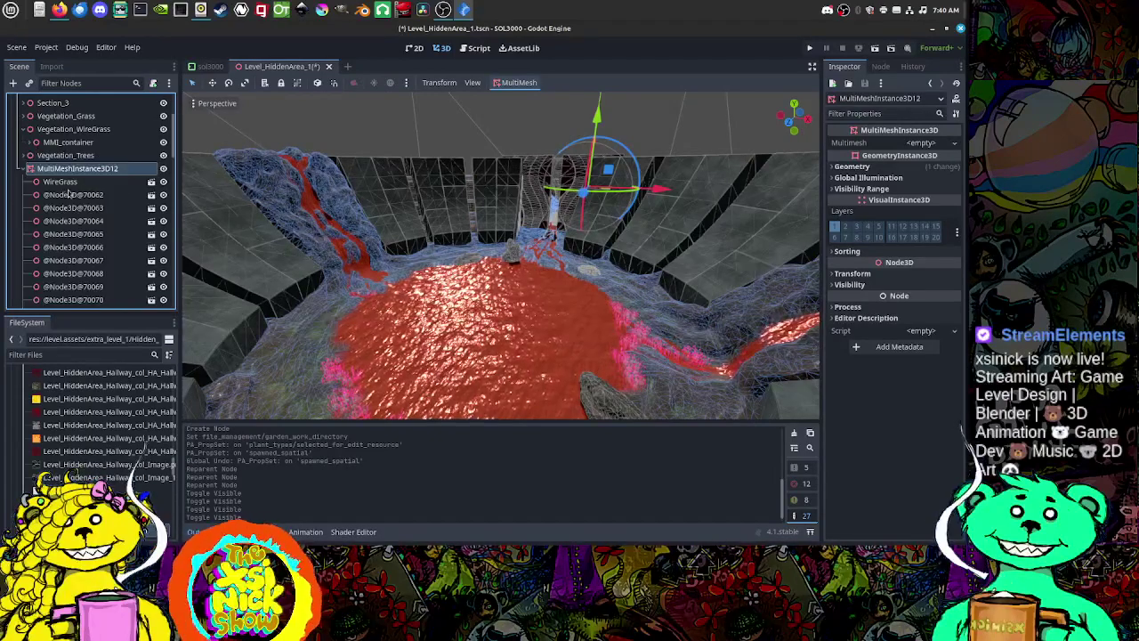
pyautogui.click(64, 182)
pyautogui.scroll(-4, 97, 214)
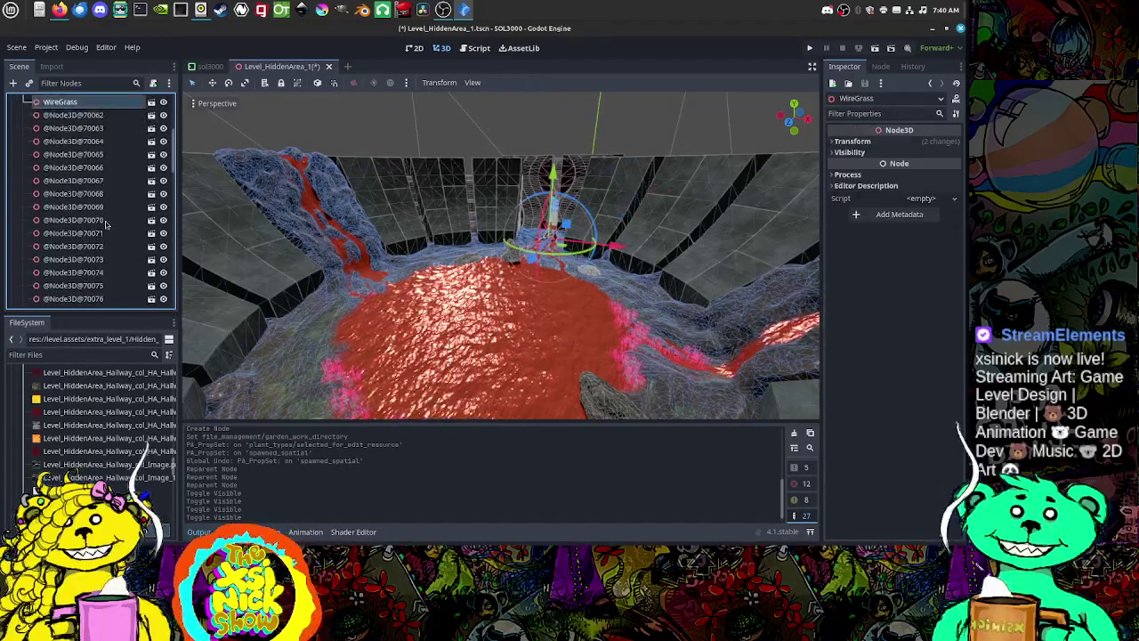
pyautogui.scroll(-10, 105, 227)
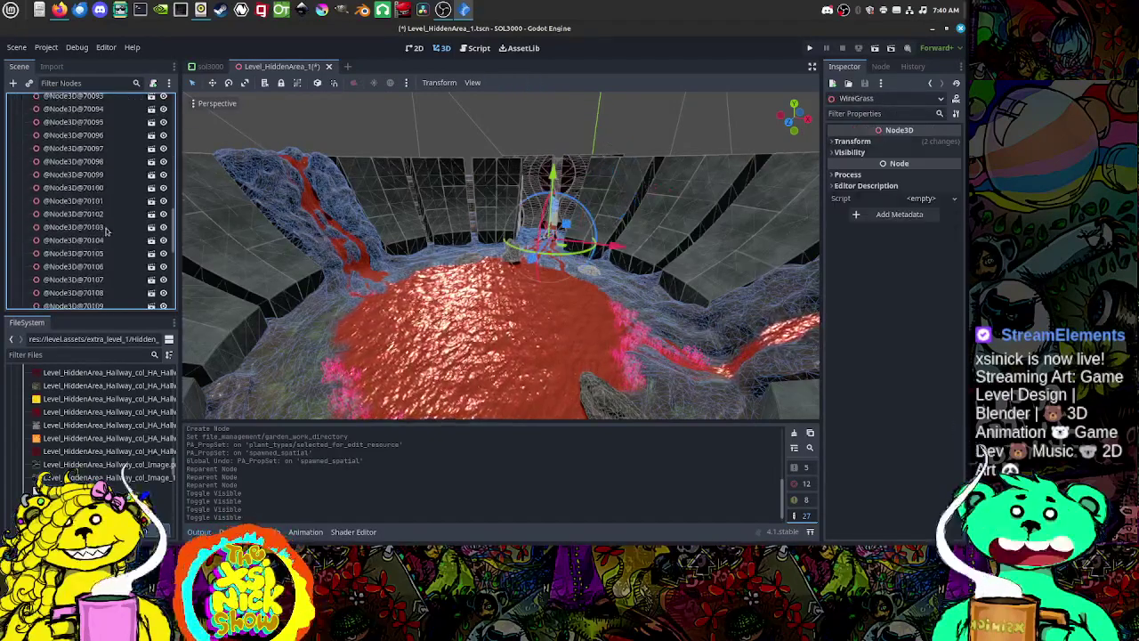
pyautogui.scroll(-7, 105, 230)
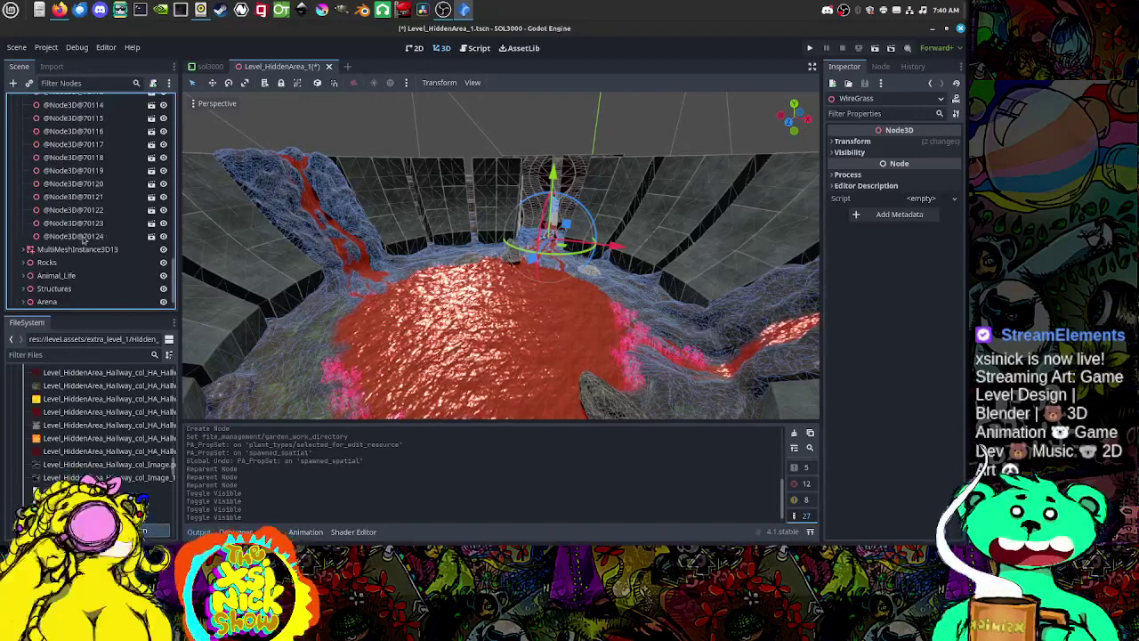
pyautogui.keyDown('shift'); pyautogui.click(82, 236); pyautogui.keyUp('shift')
pyautogui.rightClick(70, 199)
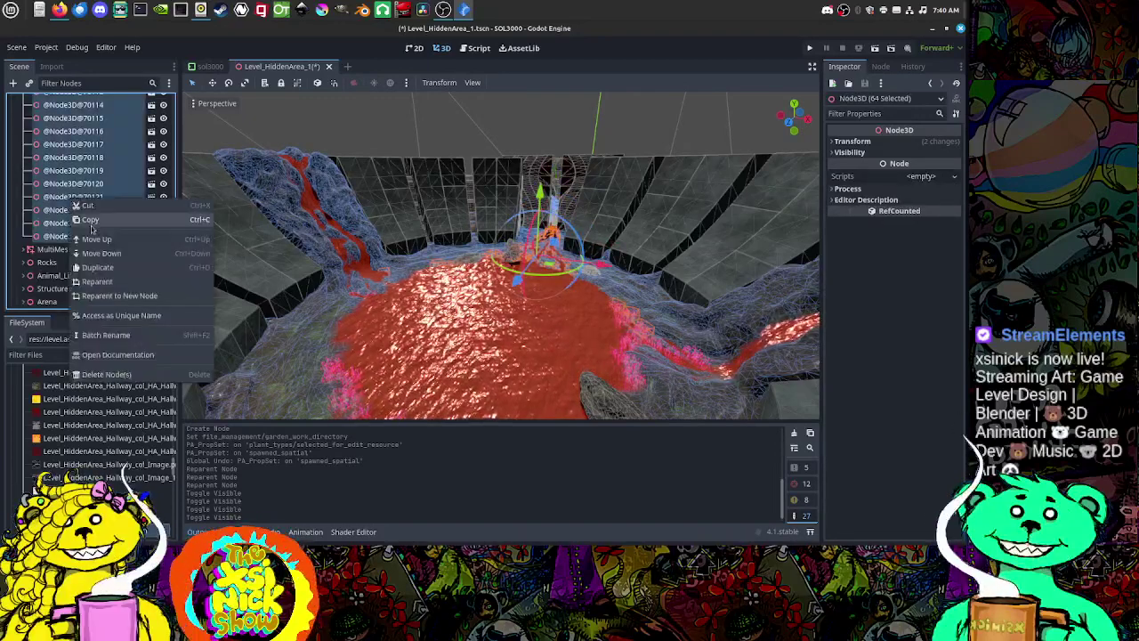
pyautogui.click(167, 215)
# Step: Paste the copied grass nodes into MMI_container under Vegetation_WireGrass
pyautogui.moveTo(175, 267); pyautogui.dragTo(196, 124)
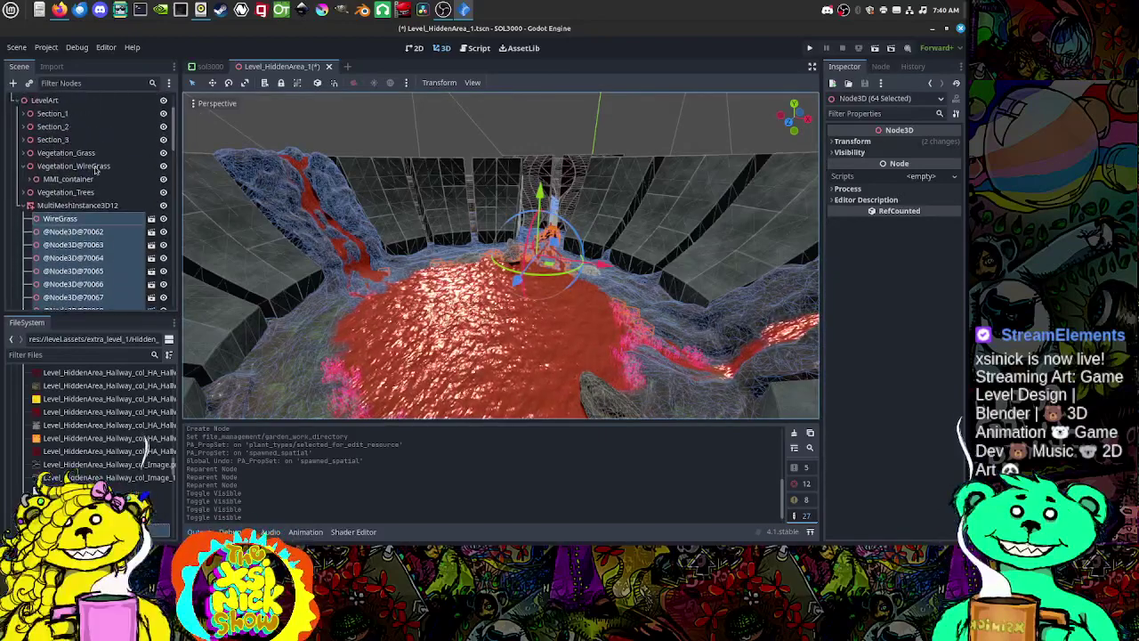
pyautogui.click(32, 194)
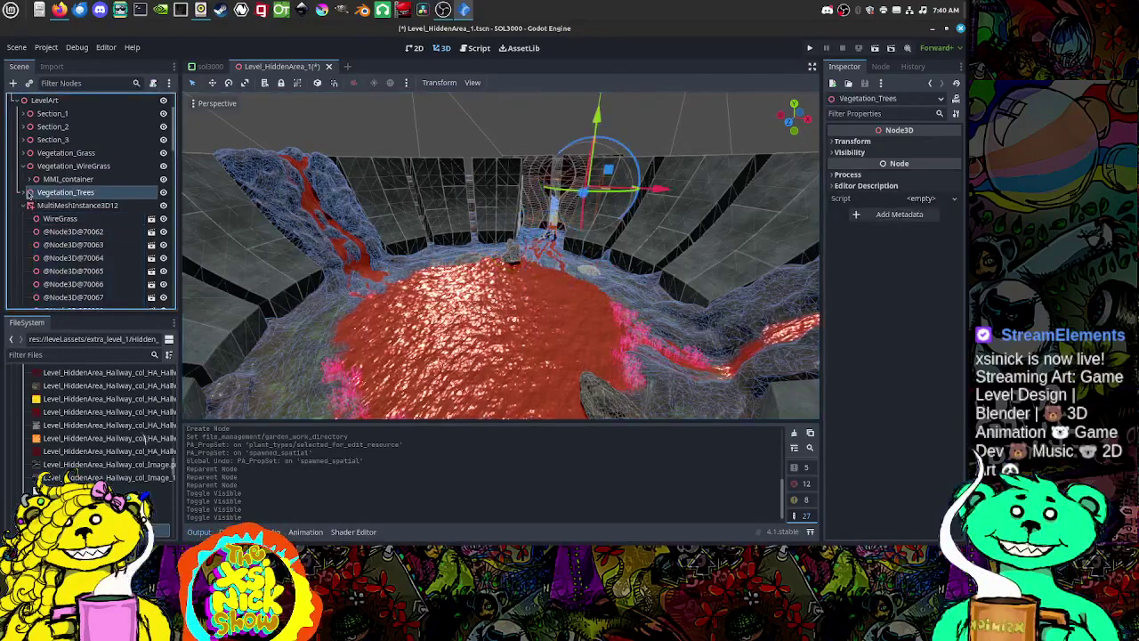
pyautogui.click(61, 166)
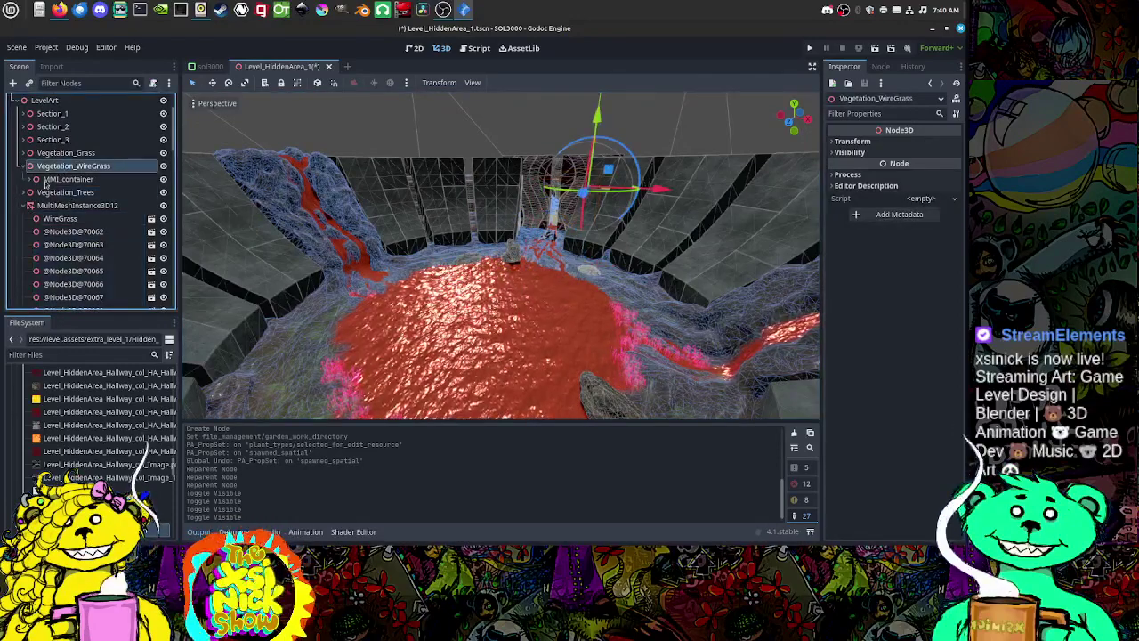
pyautogui.click(33, 180)
pyautogui.click(64, 181)
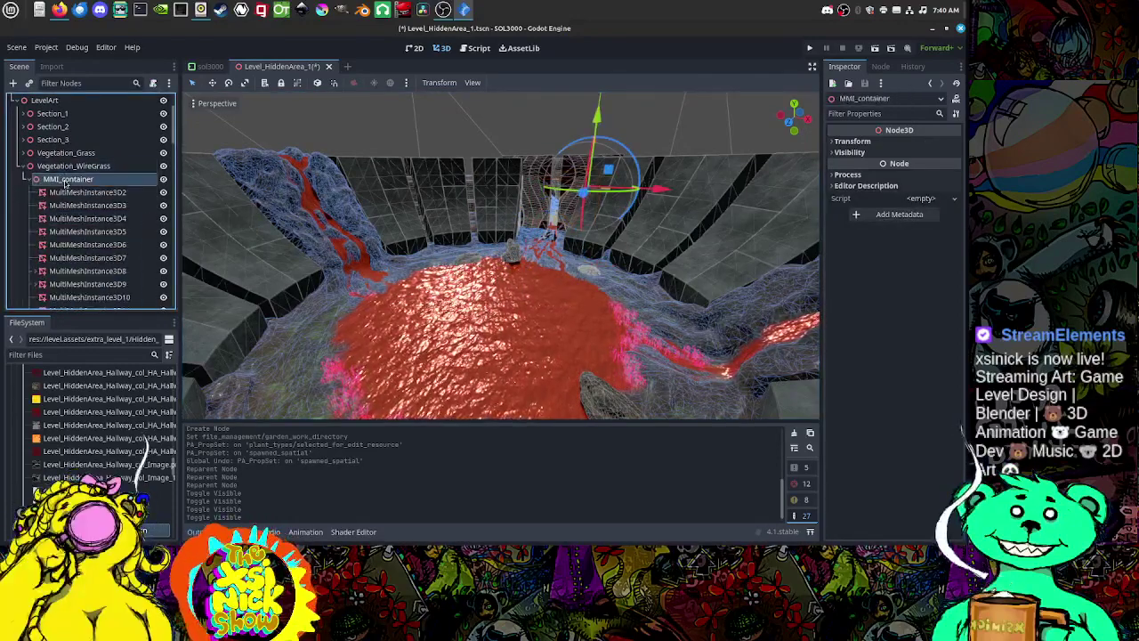
pyautogui.rightClick(68, 183)
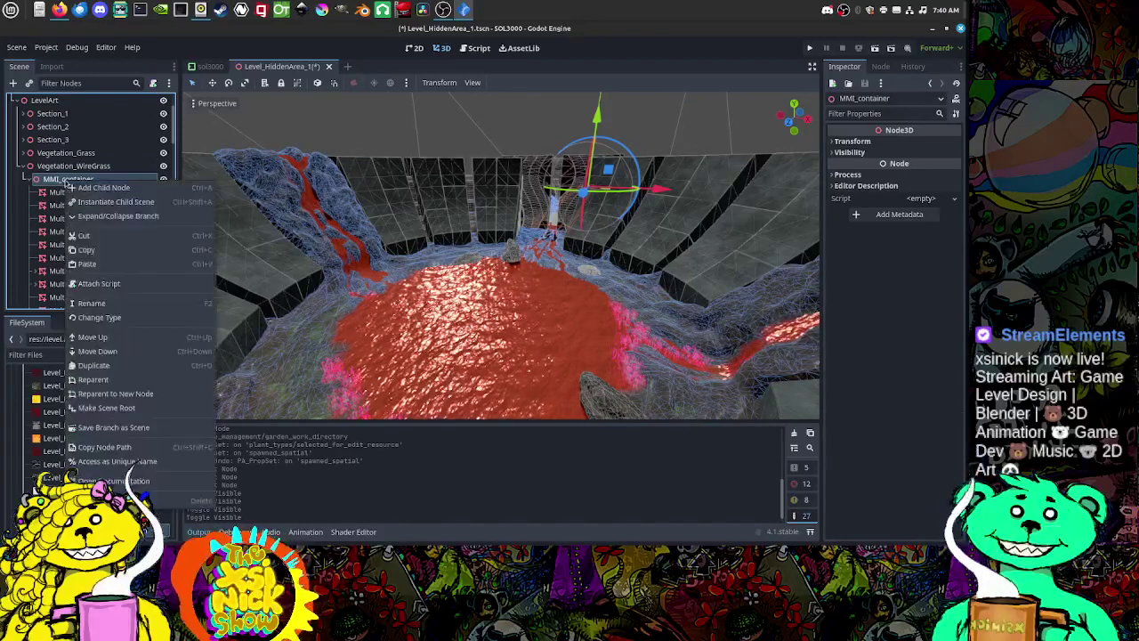
pyautogui.click(87, 264)
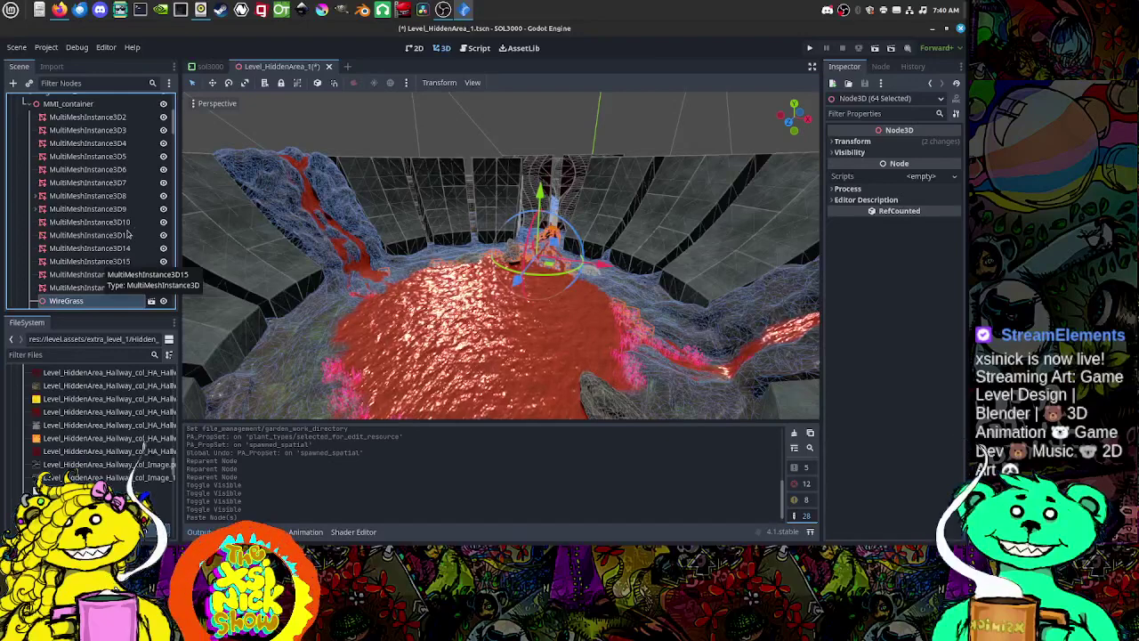
# Step: Collapse the MMI_container and MultiMeshInstance3D12 branches in the scene tree
pyautogui.scroll(1, 128, 234)
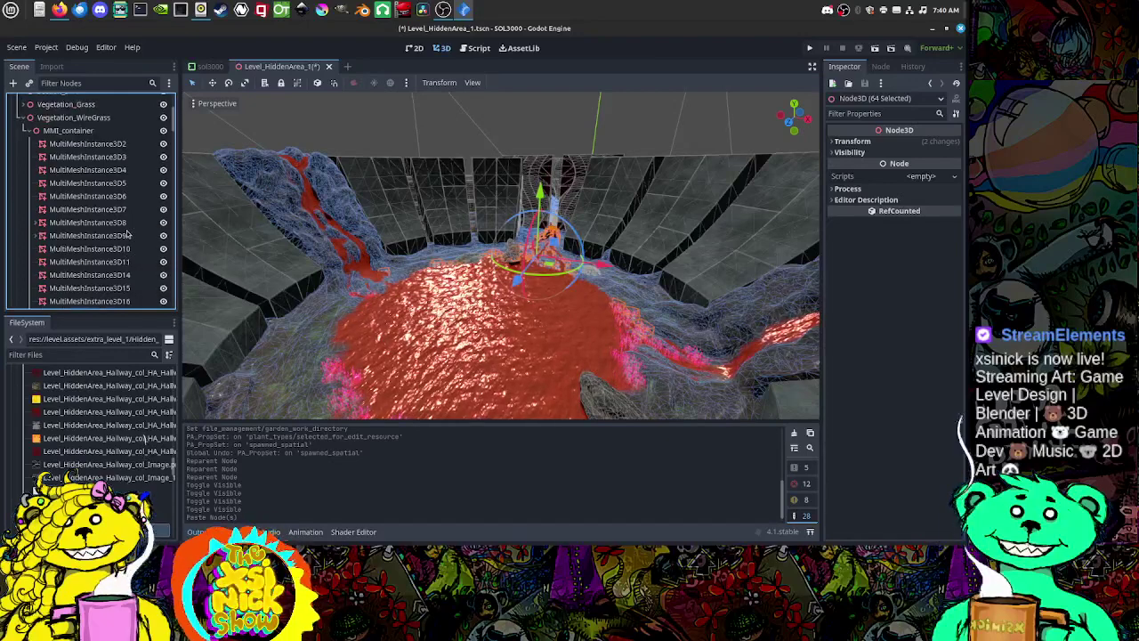
pyautogui.click(30, 132)
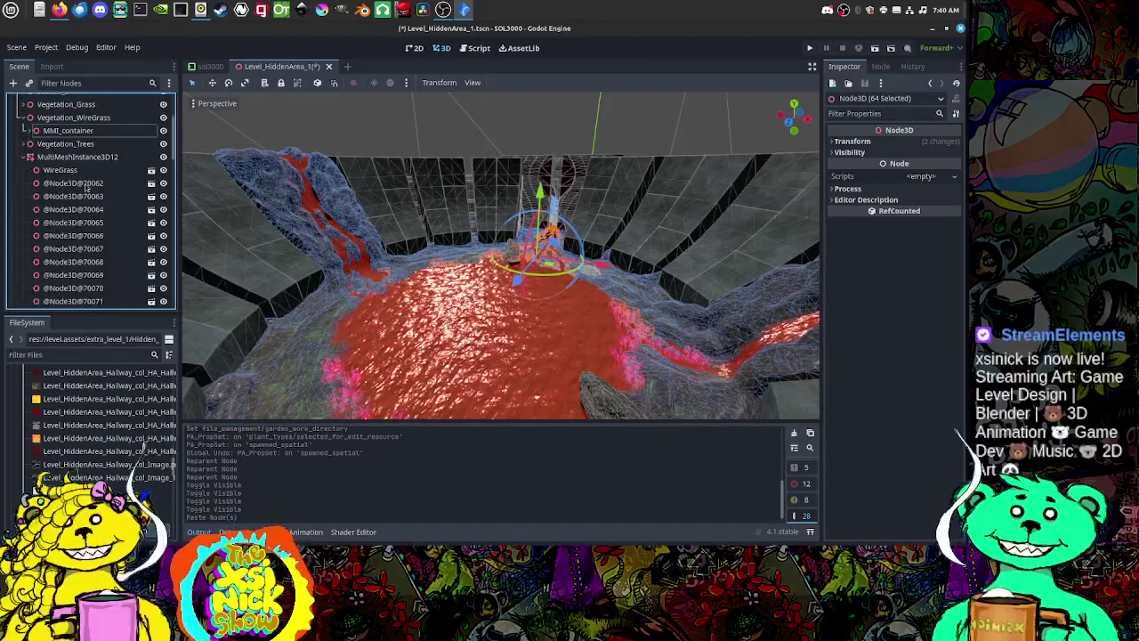
pyautogui.click(26, 156)
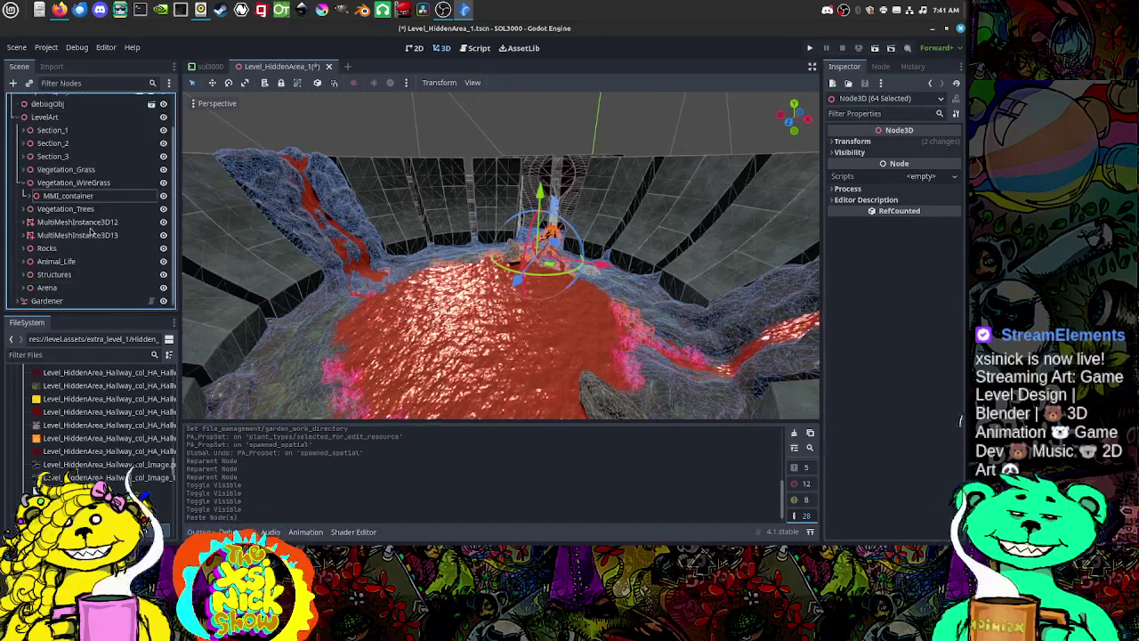
pyautogui.click(53, 236)
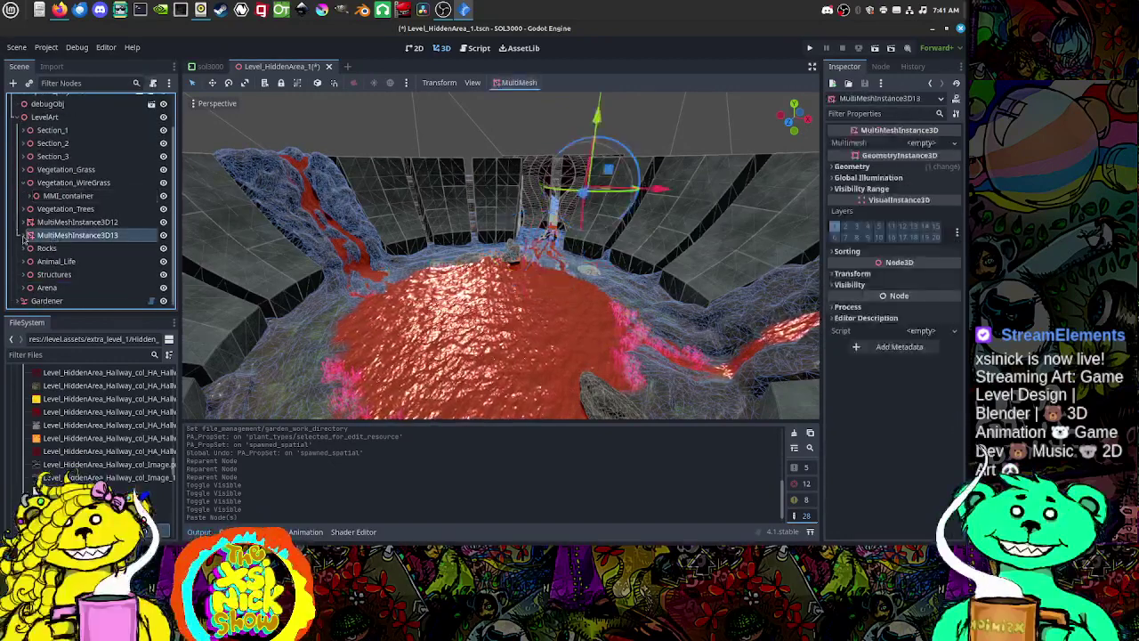
pyautogui.click(25, 235)
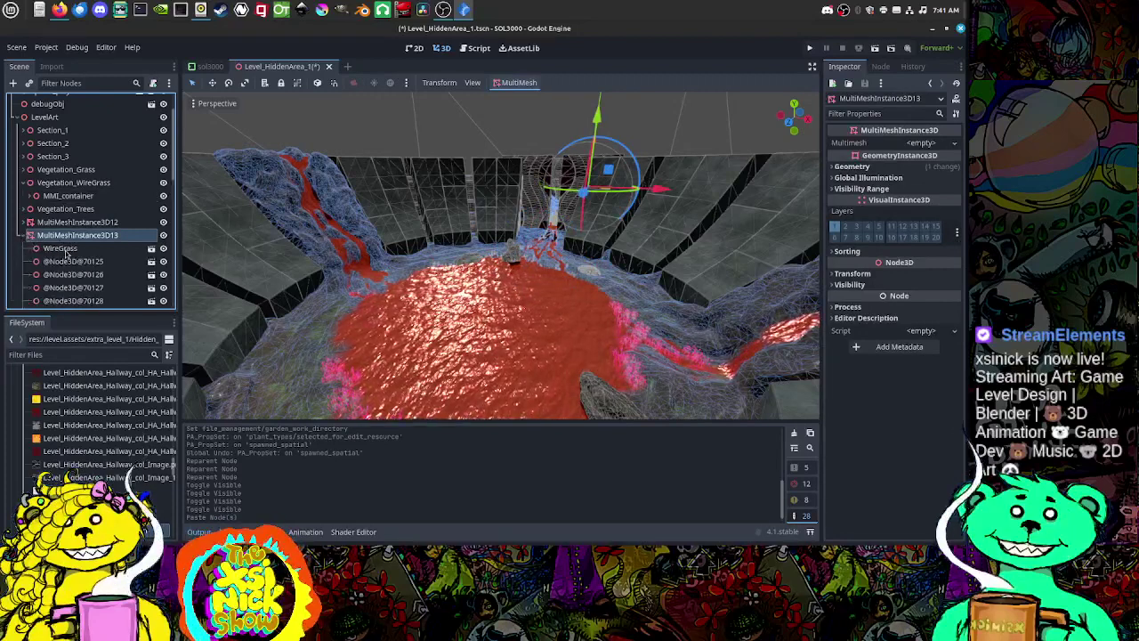
pyautogui.click(65, 251)
pyautogui.scroll(-5, 100, 263)
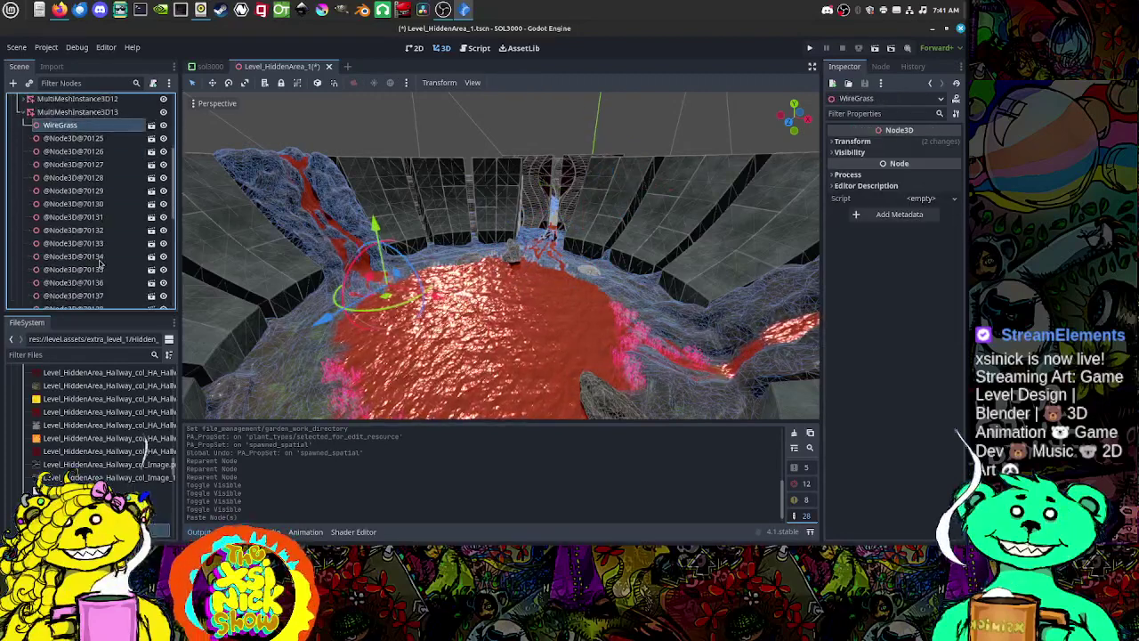
pyautogui.scroll(-10, 101, 262)
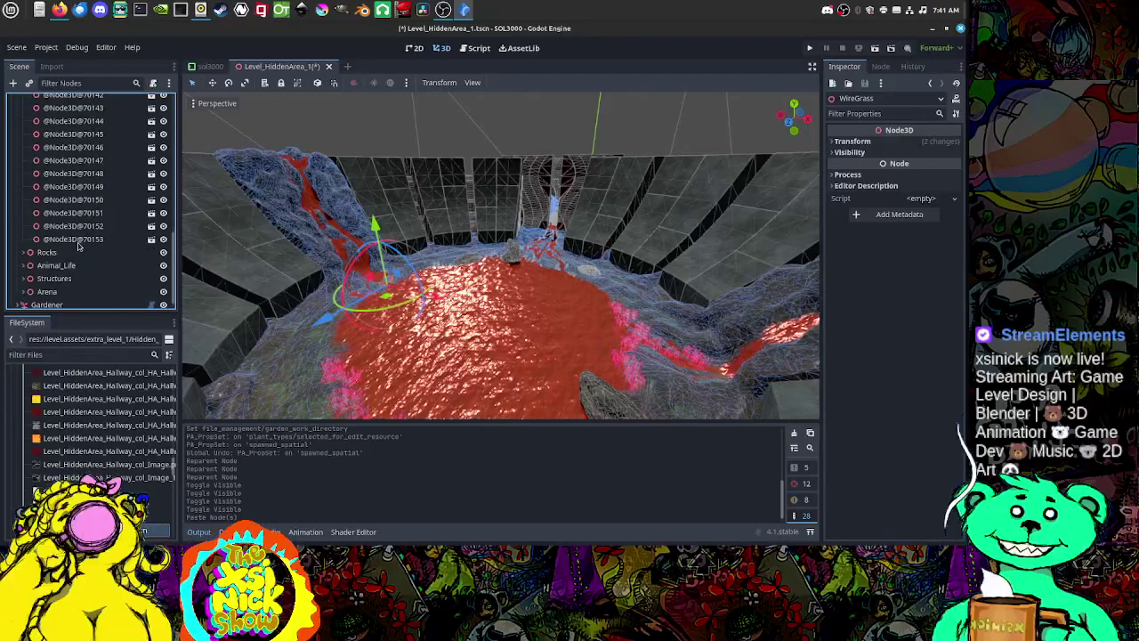
pyautogui.keyDown('shift'); pyautogui.click(79, 243); pyautogui.keyUp('shift')
pyautogui.scroll(7, 98, 249)
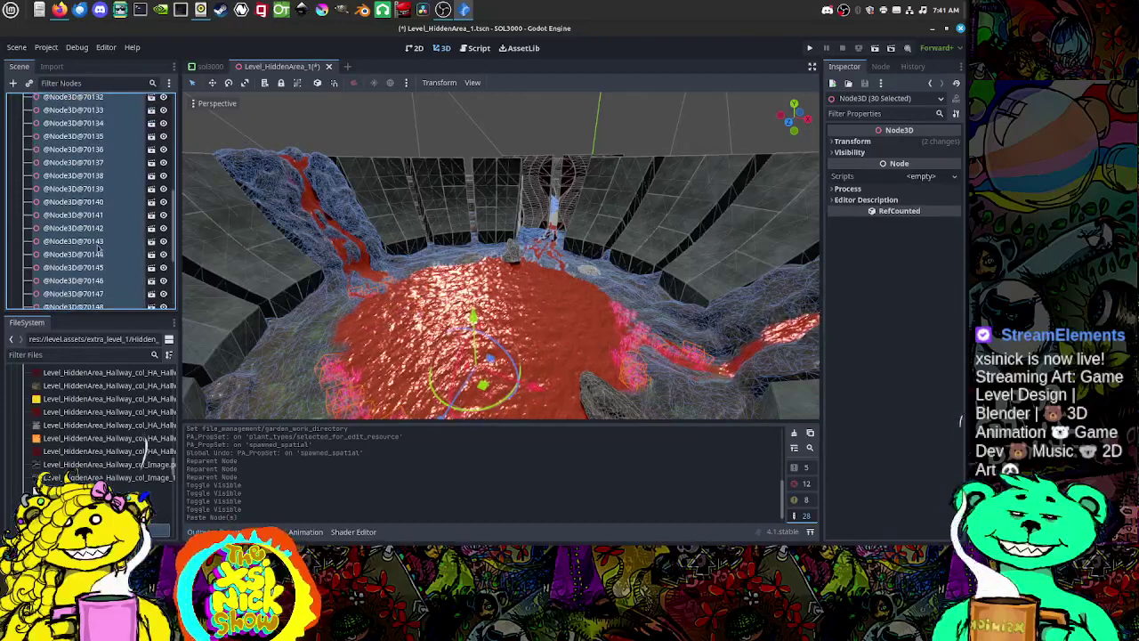
pyautogui.scroll(5, 89, 241)
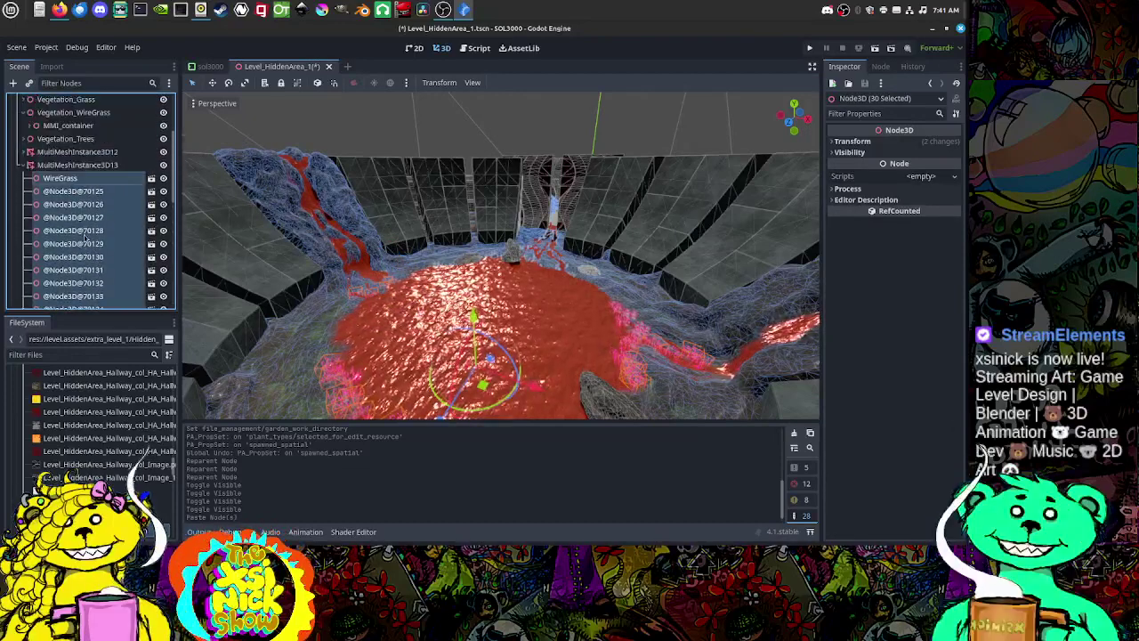
pyautogui.rightClick(58, 184)
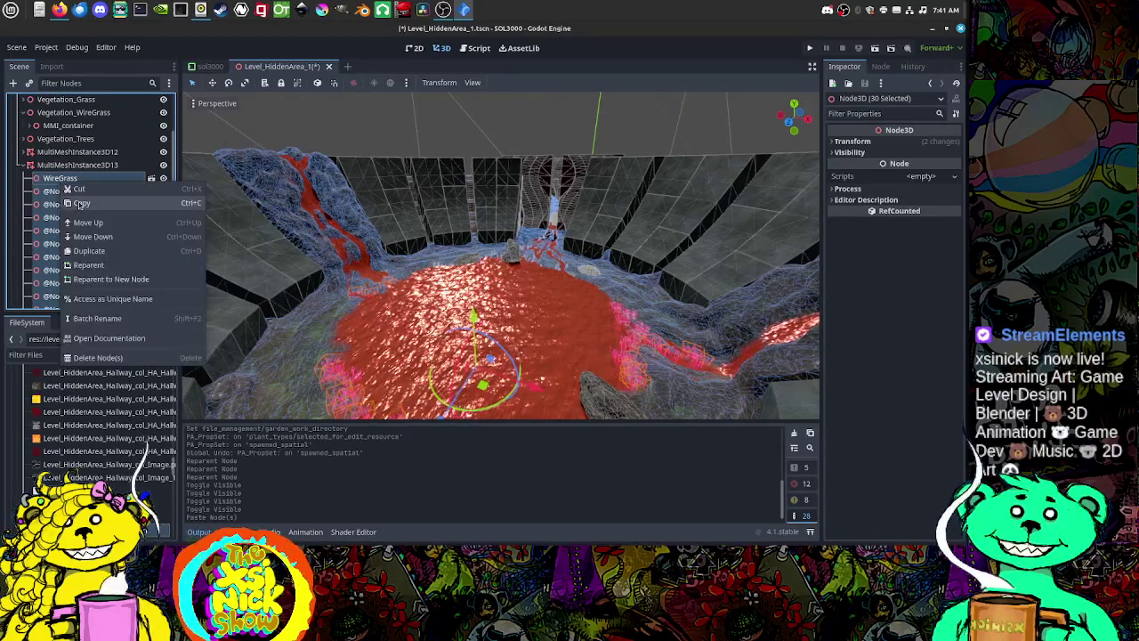
pyautogui.click(81, 205)
# Step: Paste the copied MultiMeshInstance3D13 grass nodes into MMI_container under Vegetation_WireGrass, and collapse the container
pyautogui.scroll(2, 78, 200)
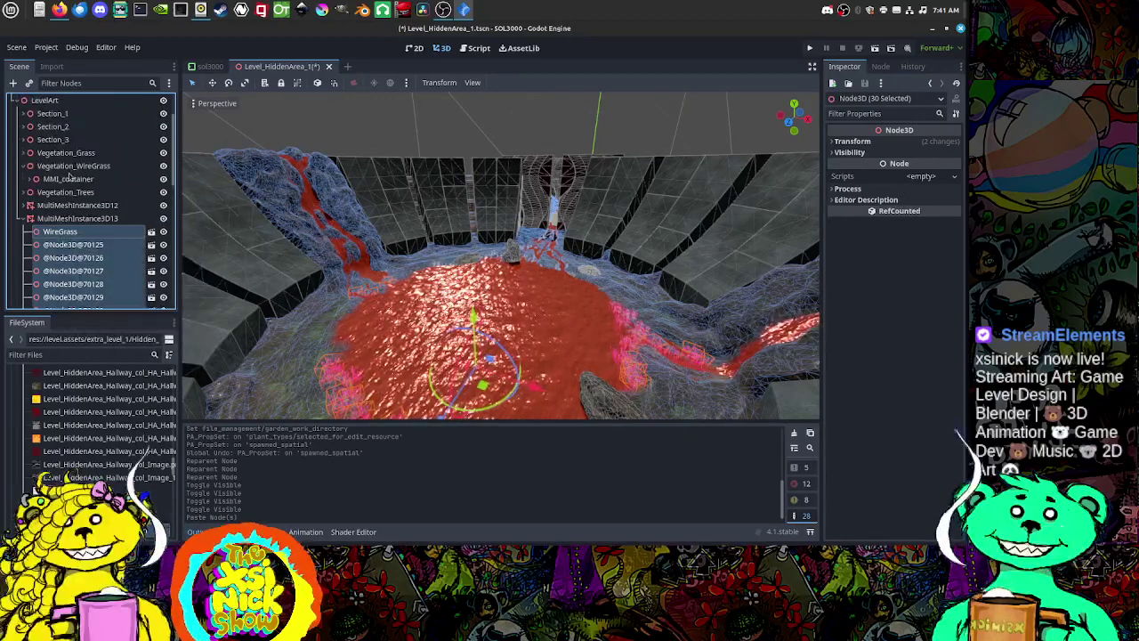
pyautogui.click(62, 180)
pyautogui.click(26, 179)
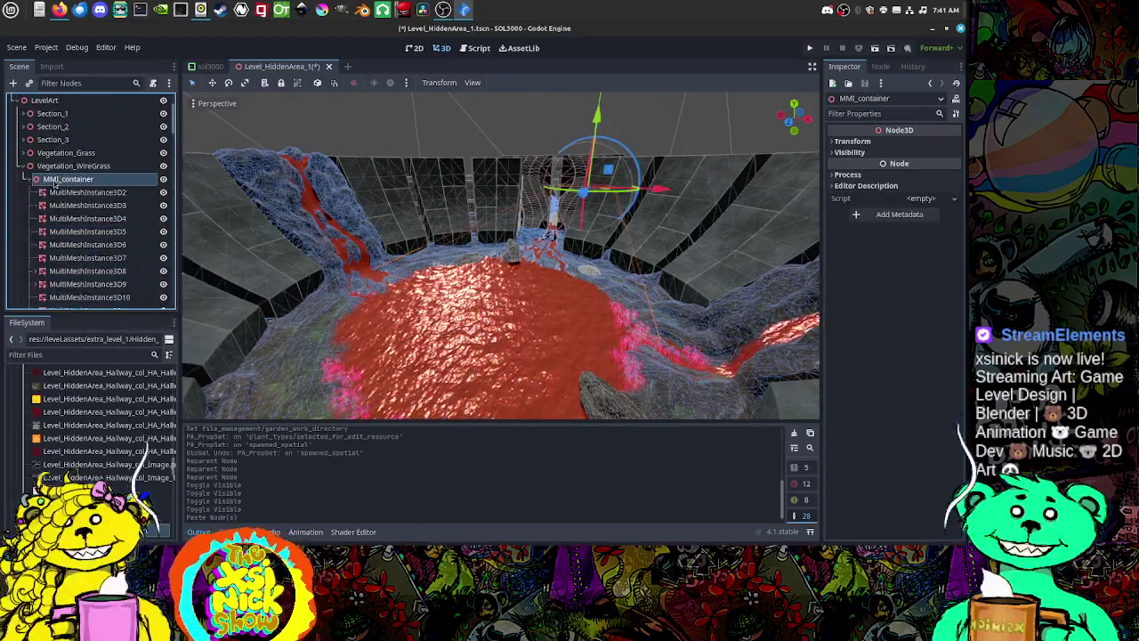
pyautogui.rightClick(64, 182)
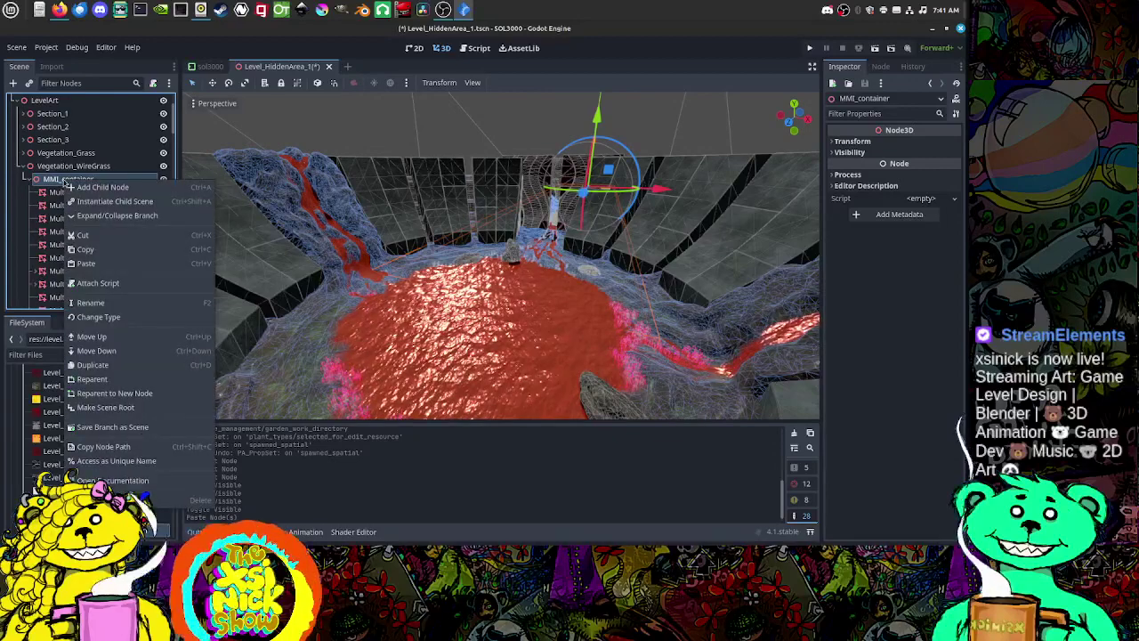
pyautogui.click(86, 265)
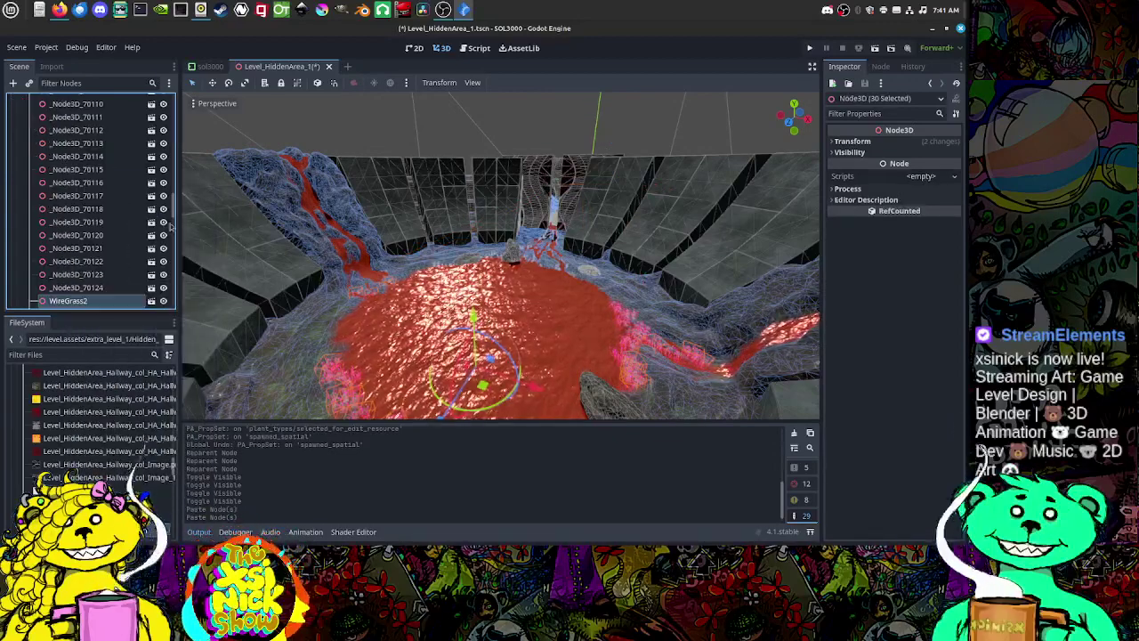
pyautogui.moveTo(173, 207); pyautogui.dragTo(175, 116)
pyautogui.click(28, 178)
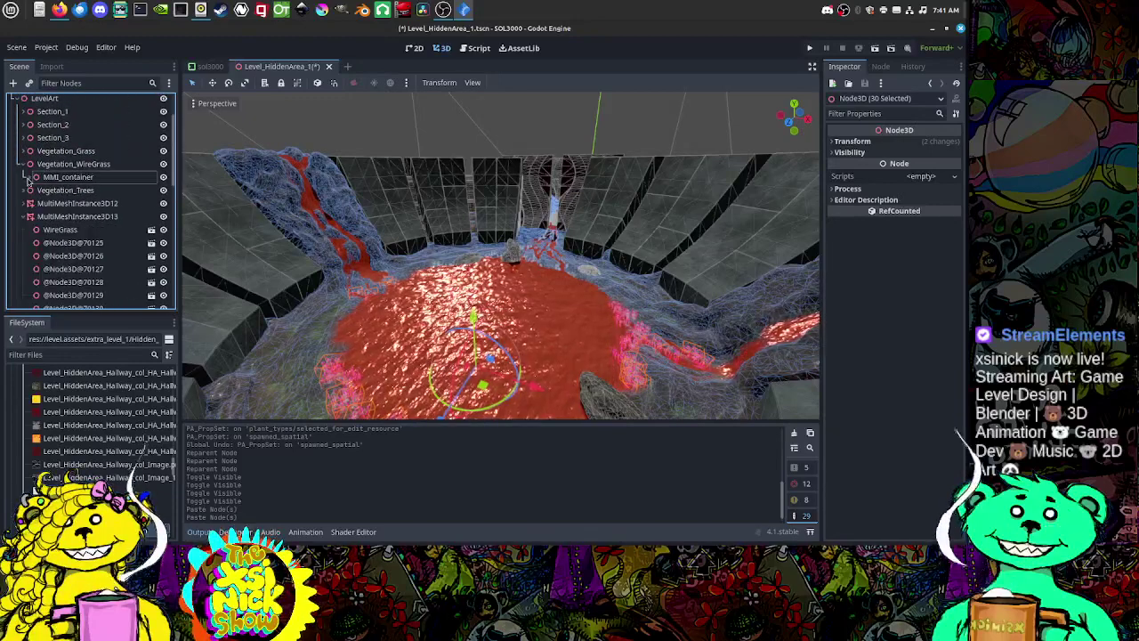
# Step: Delete MultiMeshInstance3D12 and MultiMeshInstance3D13 from LevelArt together with their children
pyautogui.click(24, 216)
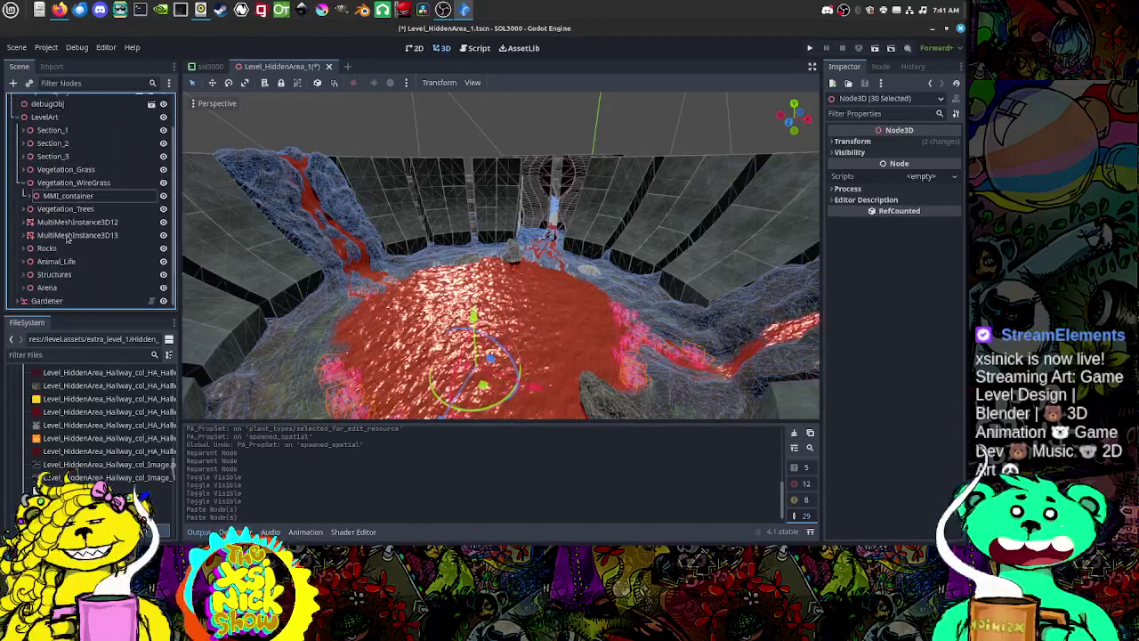
pyautogui.click(67, 237)
pyautogui.keyDown('shift'); pyautogui.click(75, 227); pyautogui.keyUp('shift')
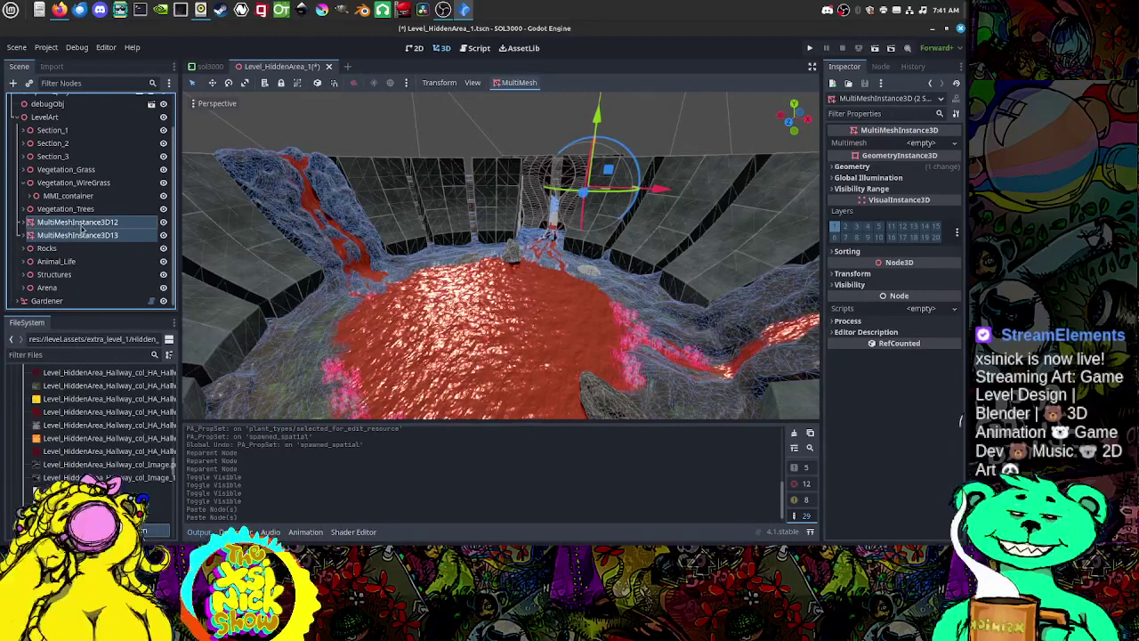
pyautogui.rightClick(83, 229)
pyautogui.click(122, 423)
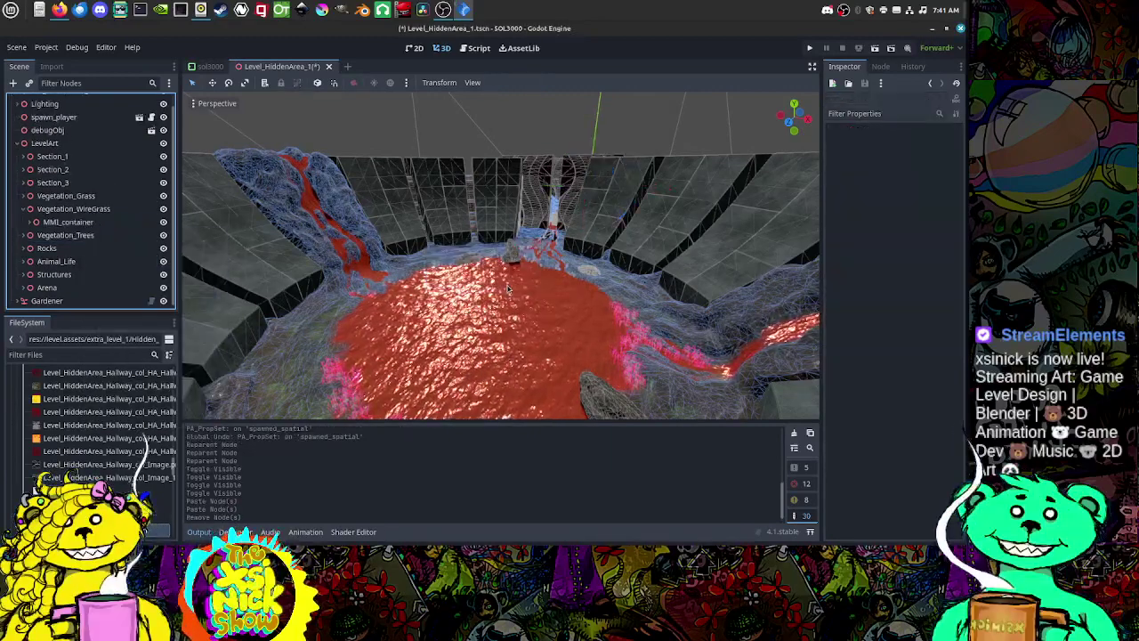
# Step: Reparent the pasted grass nodes in MMI_container, from _Node3D_70062 through _Node3D_70153, under the WireGrass node
pyautogui.moveTo(508, 288); pyautogui.dragTo(480, 277, button='middle')
pyautogui.scroll(8, 480, 277)
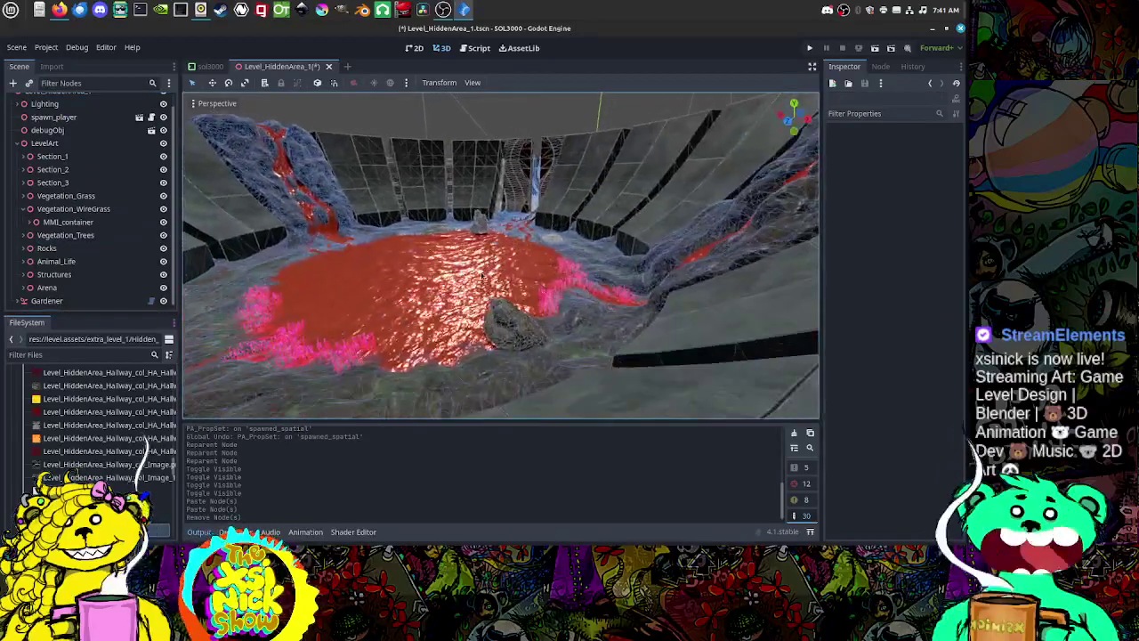
pyautogui.moveTo(478, 271); pyautogui.dragTo(473, 273, button='right')
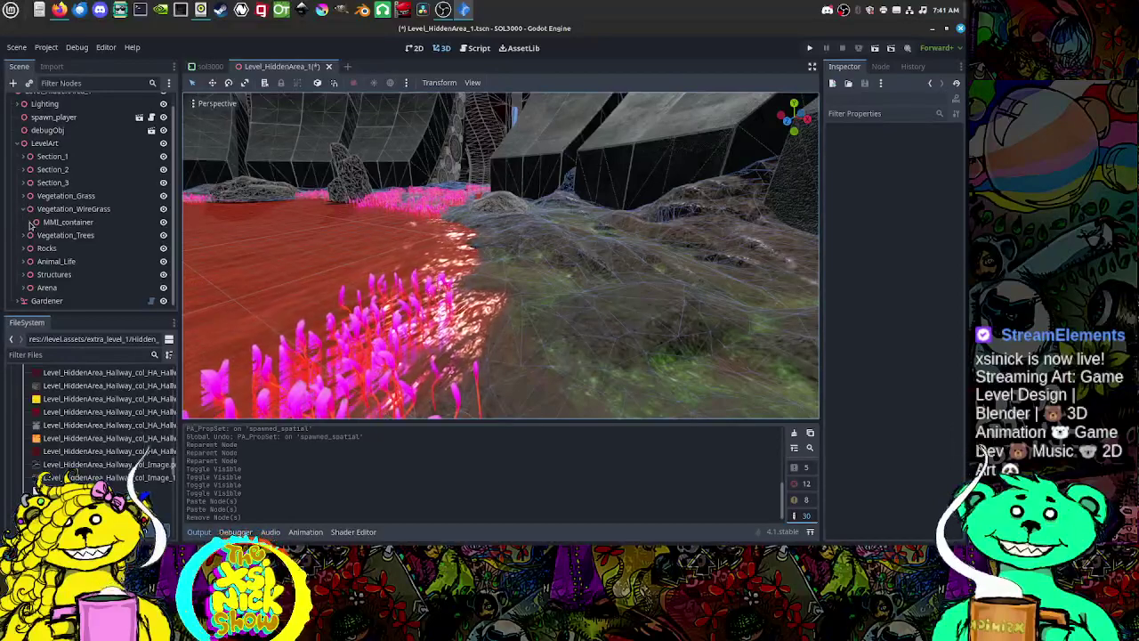
pyautogui.click(31, 222)
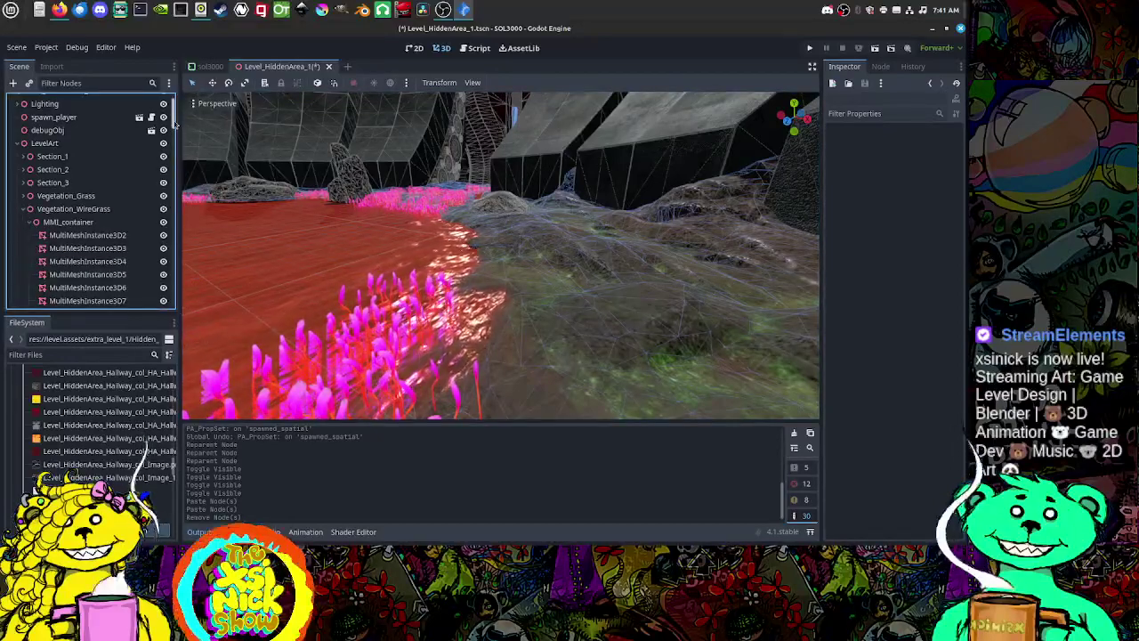
pyautogui.moveTo(174, 124); pyautogui.dragTo(197, 136)
pyautogui.click(98, 221)
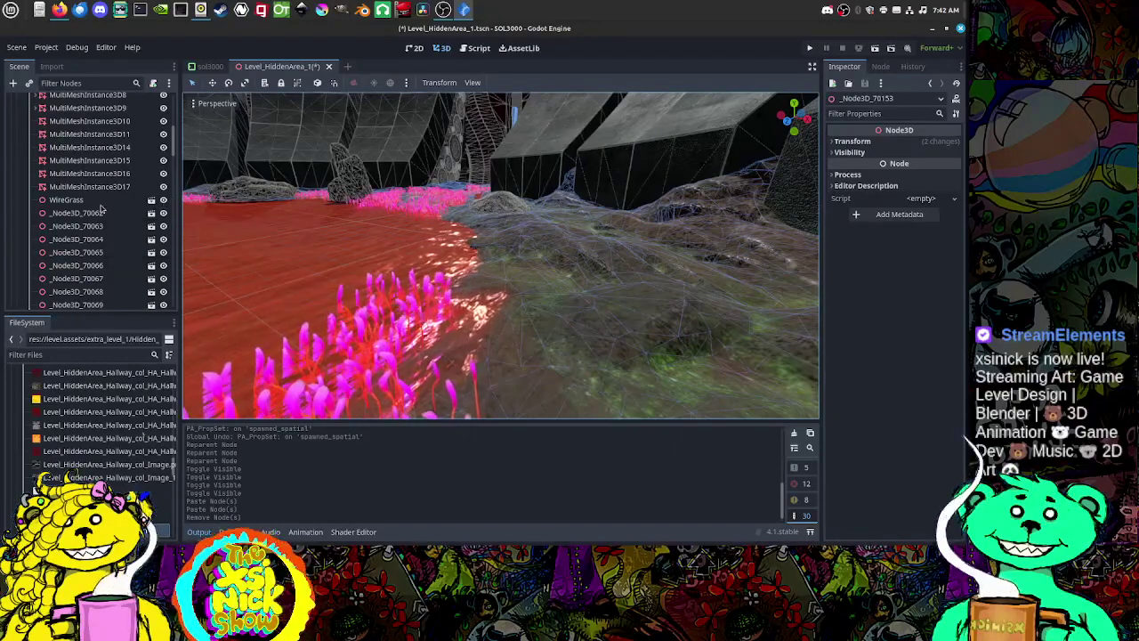
pyautogui.keyDown('shift'); pyautogui.click(85, 216); pyautogui.keyUp('shift')
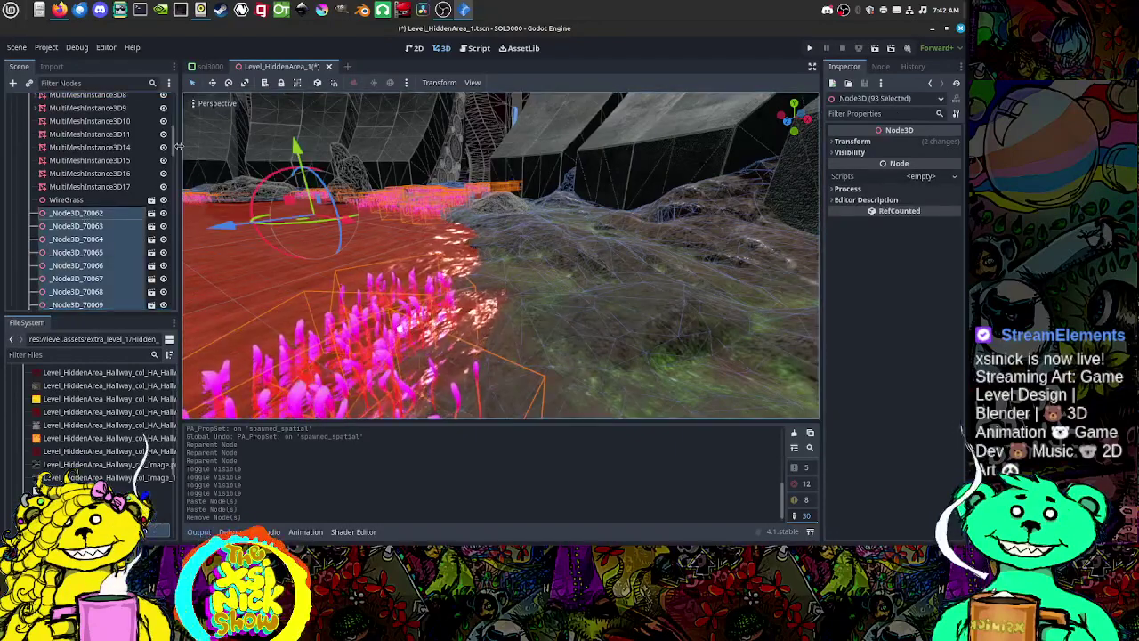
pyautogui.moveTo(173, 150)
pyautogui.mouseDown()
pyautogui.moveTo(179, 130)
pyautogui.moveTo(180, 142)
pyautogui.mouseUp()
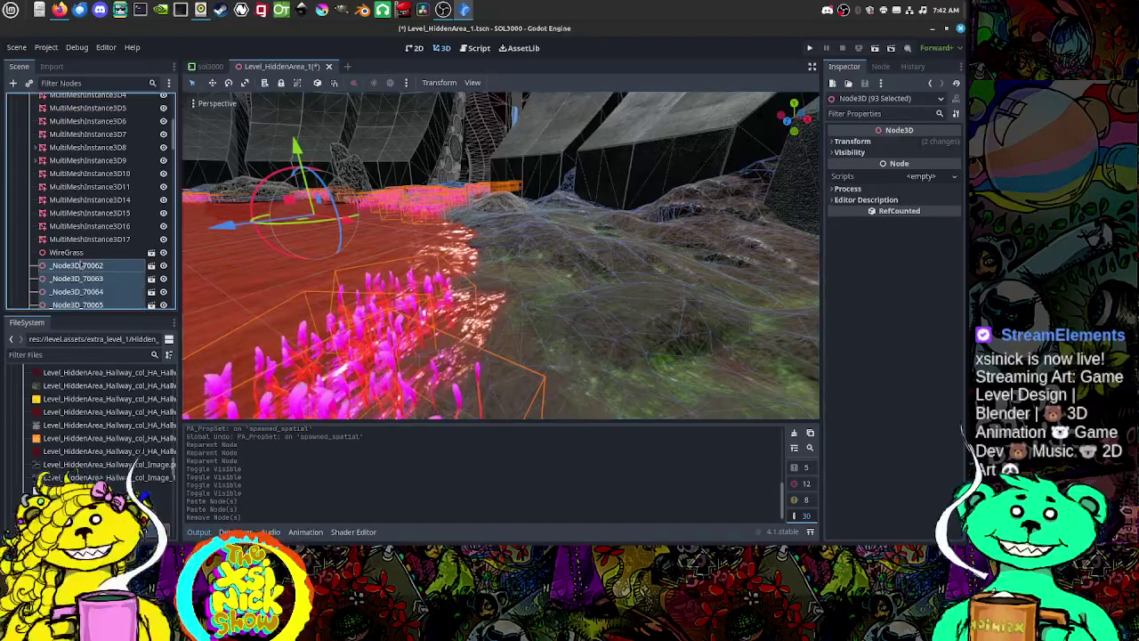
pyautogui.moveTo(82, 276); pyautogui.dragTo(80, 255)
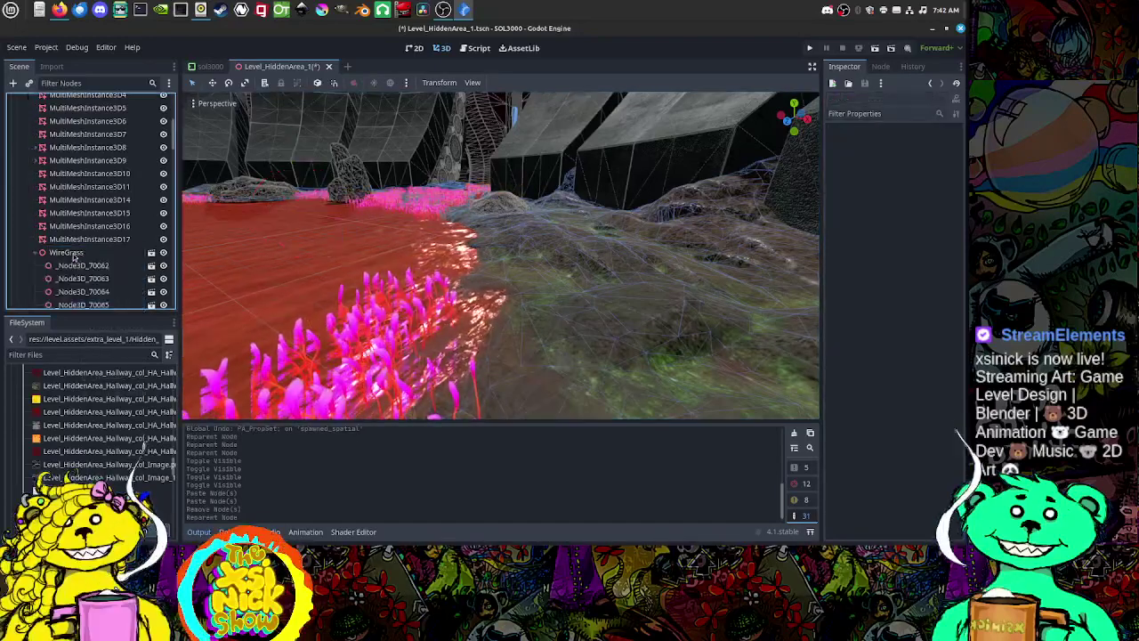
# Step: Collapse the WireGrass group, focus the view on it and examine the grass placement around the red pool
pyautogui.click(71, 254)
pyautogui.click(35, 253)
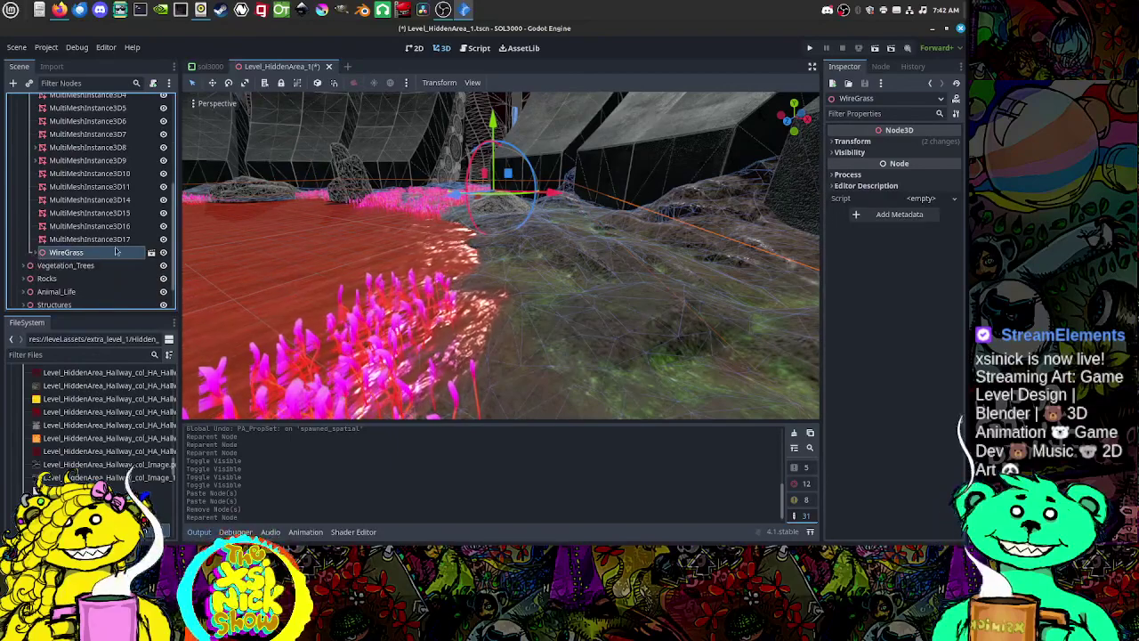
pyautogui.moveTo(461, 218); pyautogui.dragTo(467, 253, button='middle')
pyautogui.press('f')
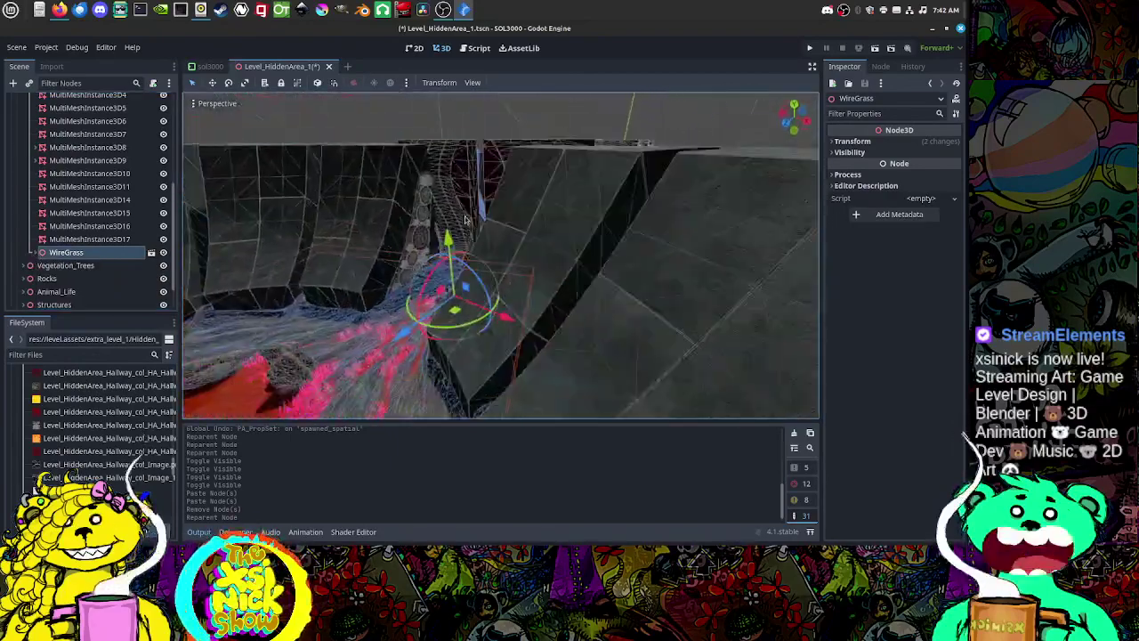
pyautogui.scroll(-3, 486, 210)
pyautogui.moveTo(486, 211); pyautogui.dragTo(406, 281, button='middle')
pyautogui.scroll(-10, 487, 285)
pyautogui.scroll(8, 354, 295)
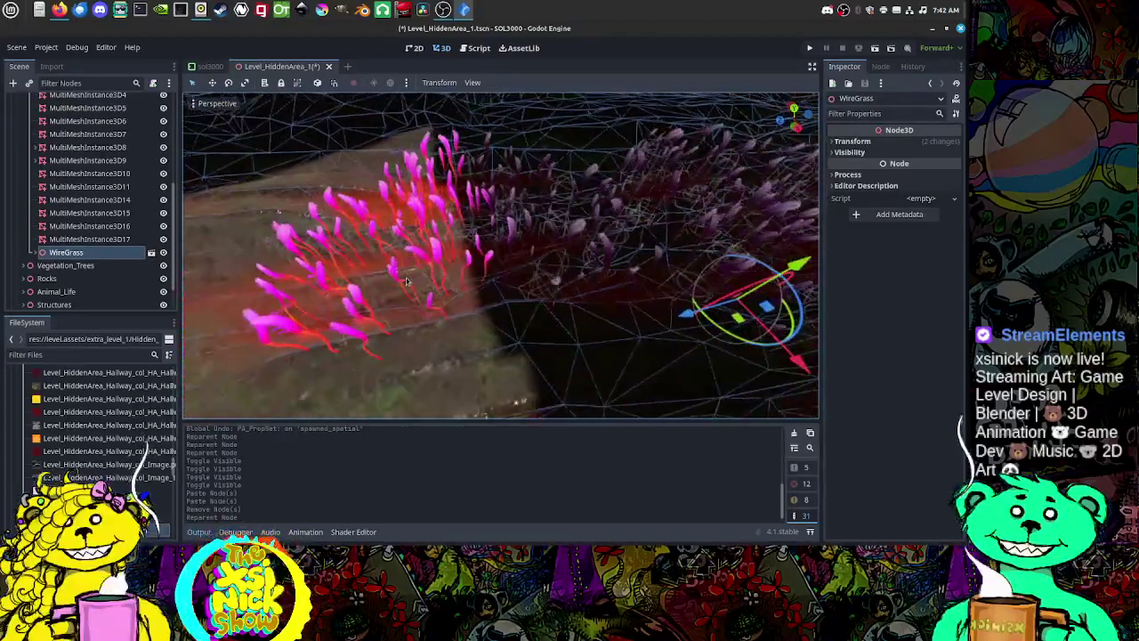
pyautogui.press('f')
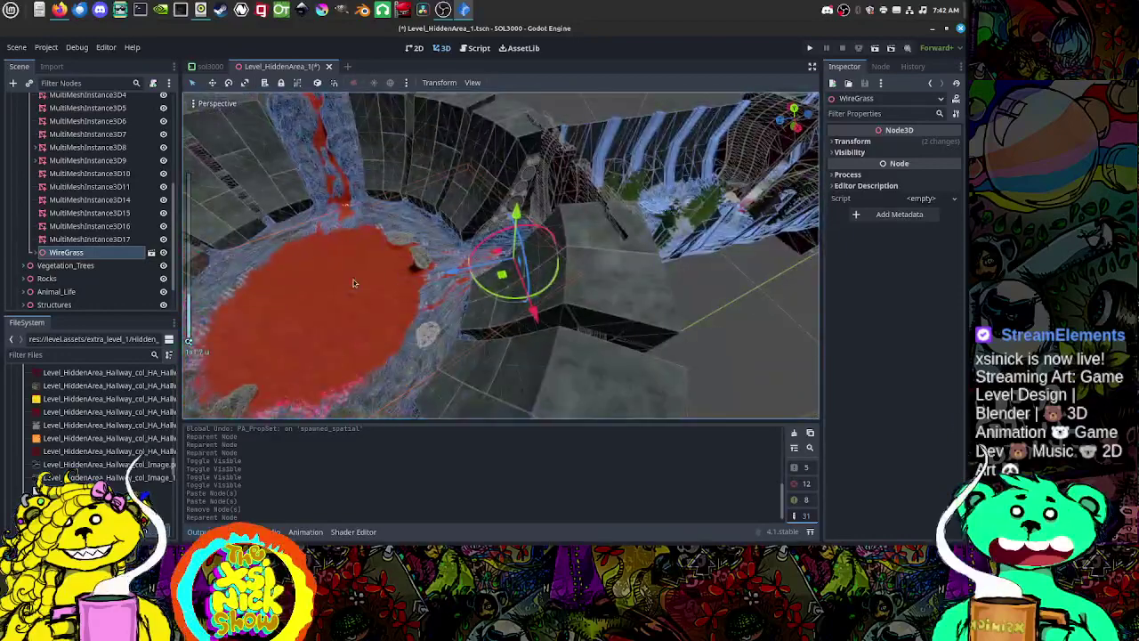
pyautogui.scroll(2, 353, 279)
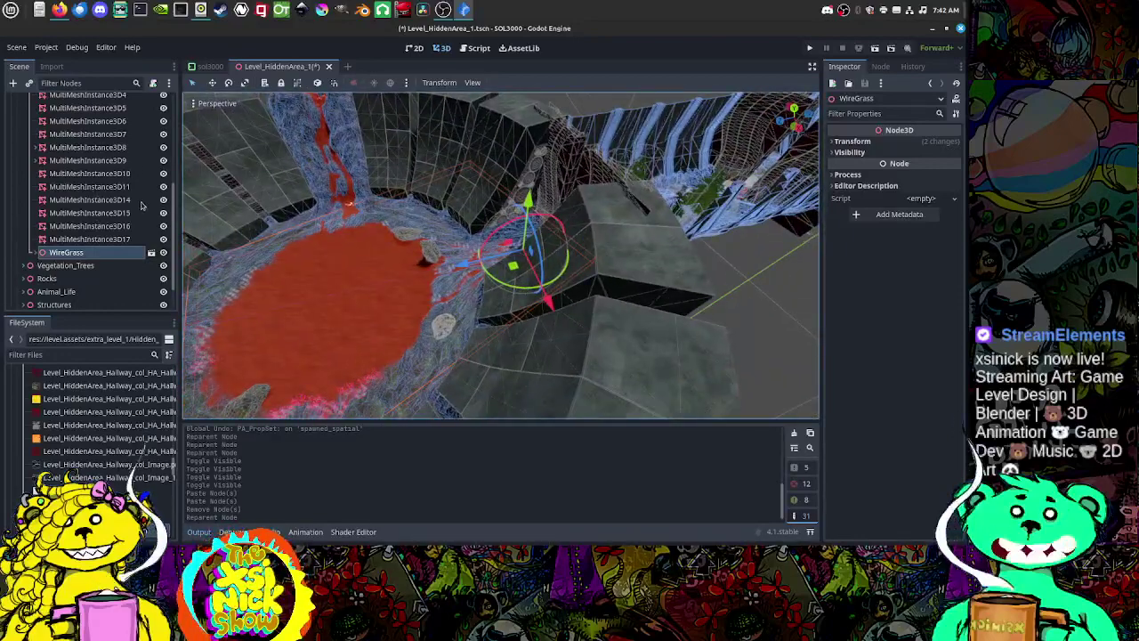
# Step: Collapse the Vegetation_WireGrass branch and save the Level_HiddenArea_1 scene
pyautogui.scroll(5, 141, 205)
pyautogui.click(25, 203)
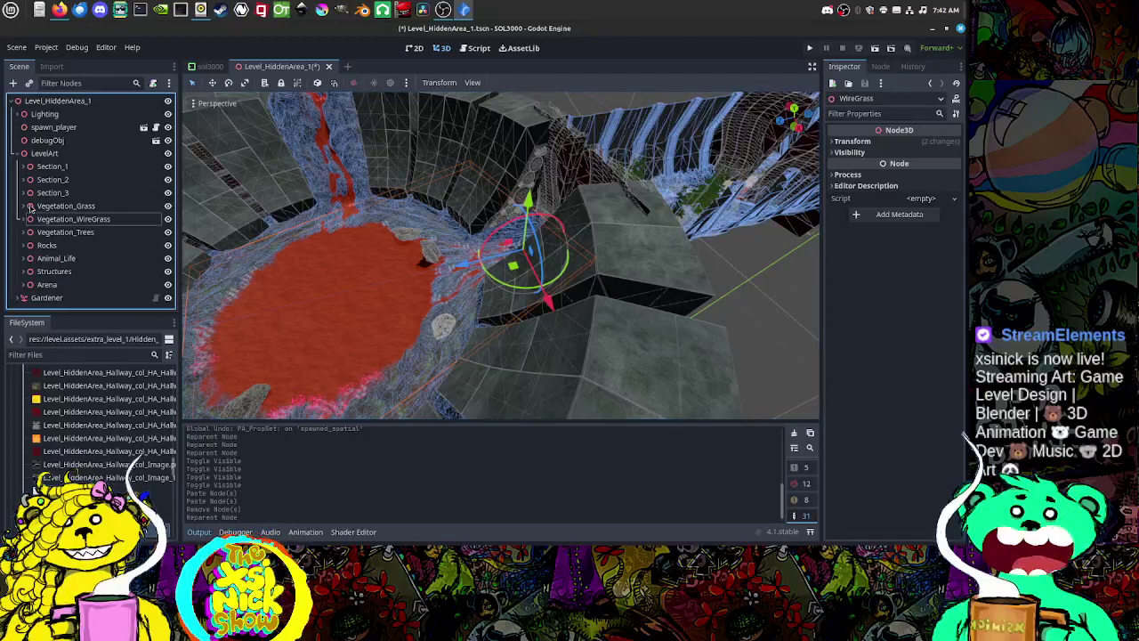
pyautogui.click(17, 47)
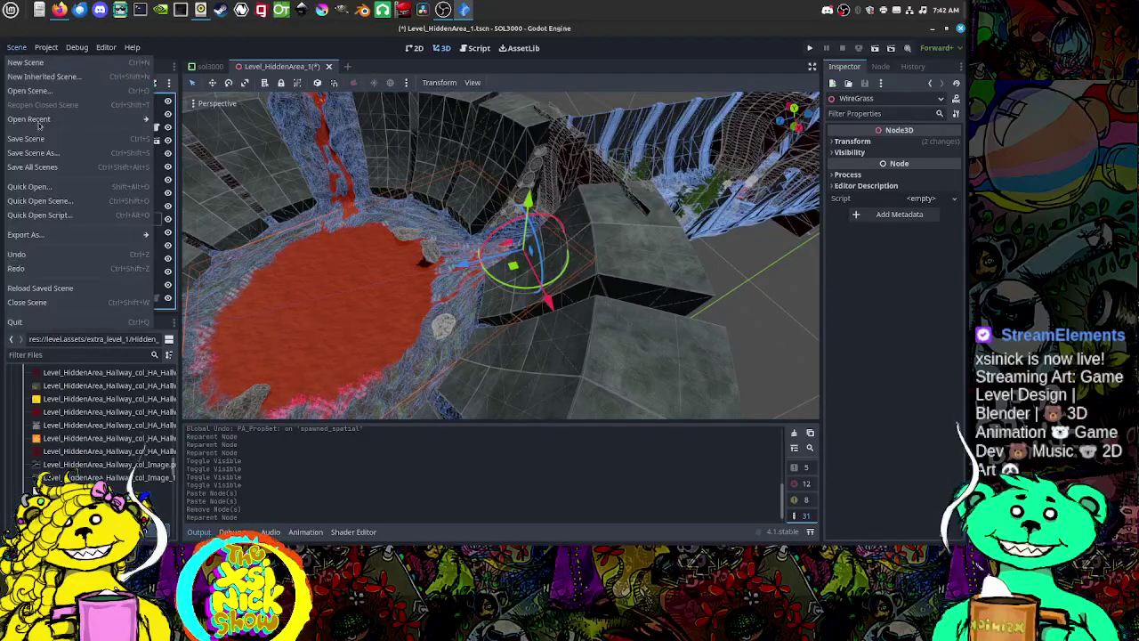
pyautogui.click(26, 139)
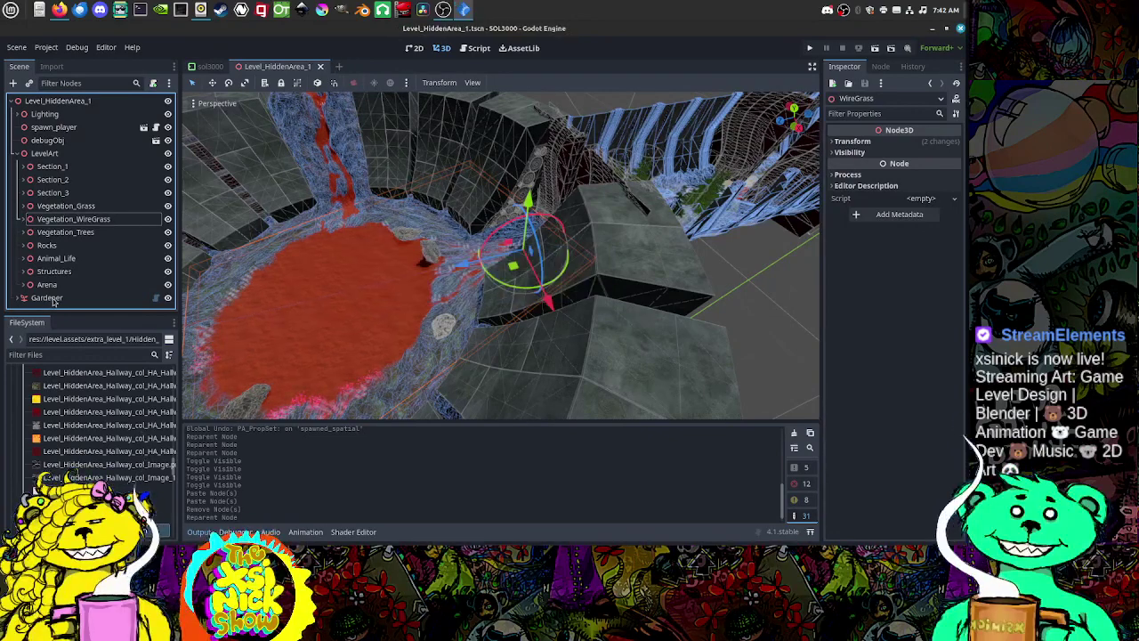
# Step: Select the Gardener node and expand it to show its Arborist and MMI_container nodes
pyautogui.click(47, 298)
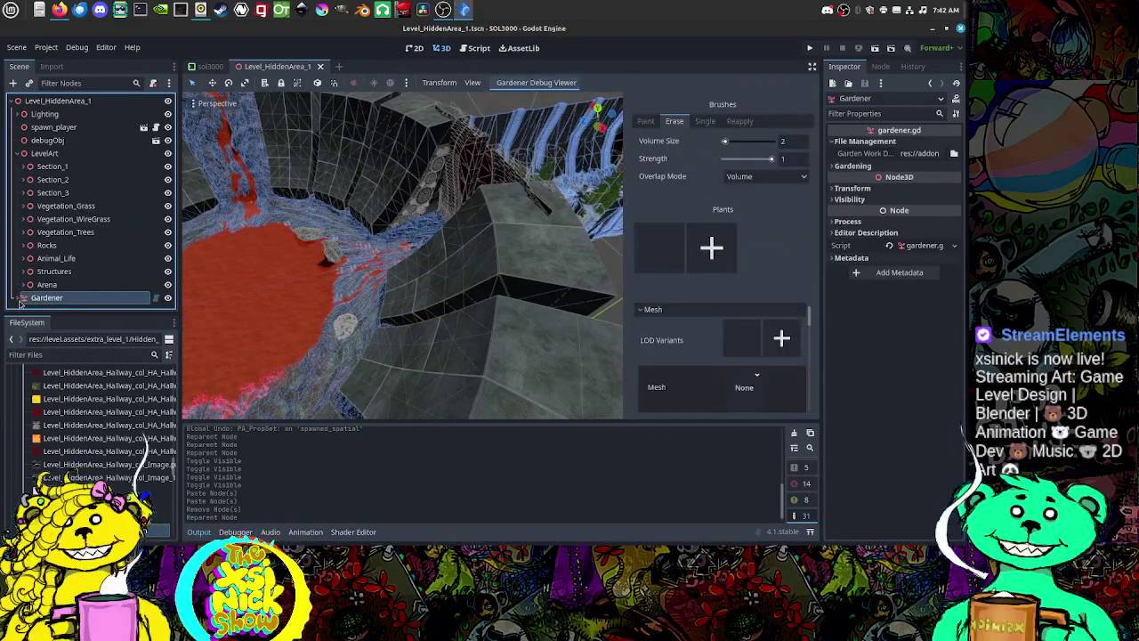
pyautogui.click(17, 299)
pyautogui.moveTo(383, 314); pyautogui.dragTo(392, 310, button='middle')
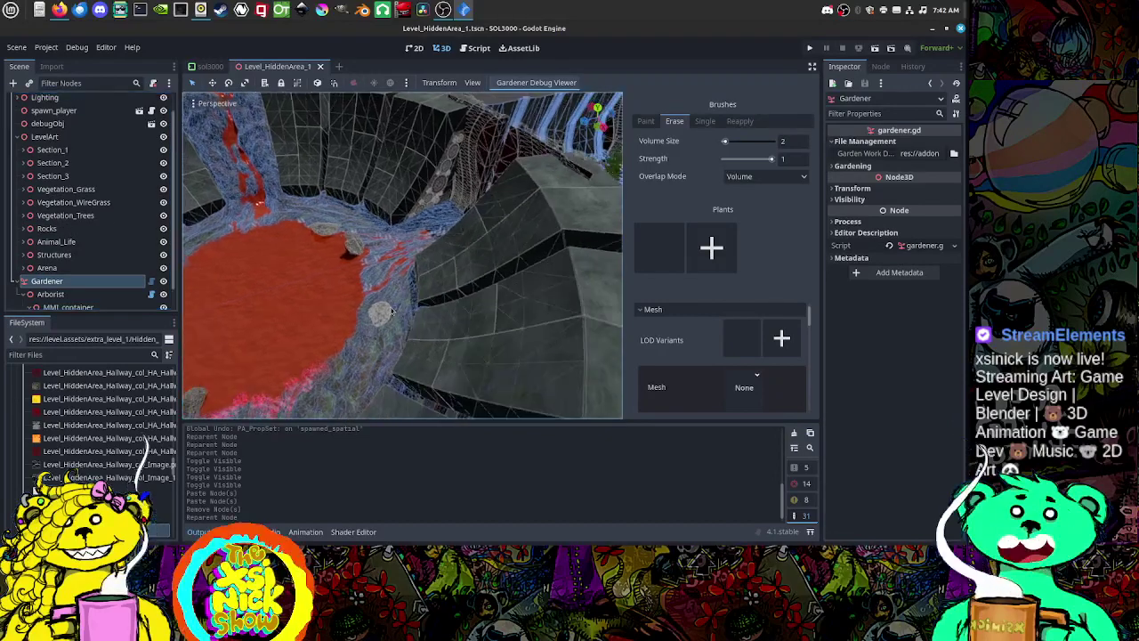
# Step: Assign a scene from level.assets/vegetation as the Gardener plant's Spawned Node3D
pyautogui.scroll(-1, 123, 279)
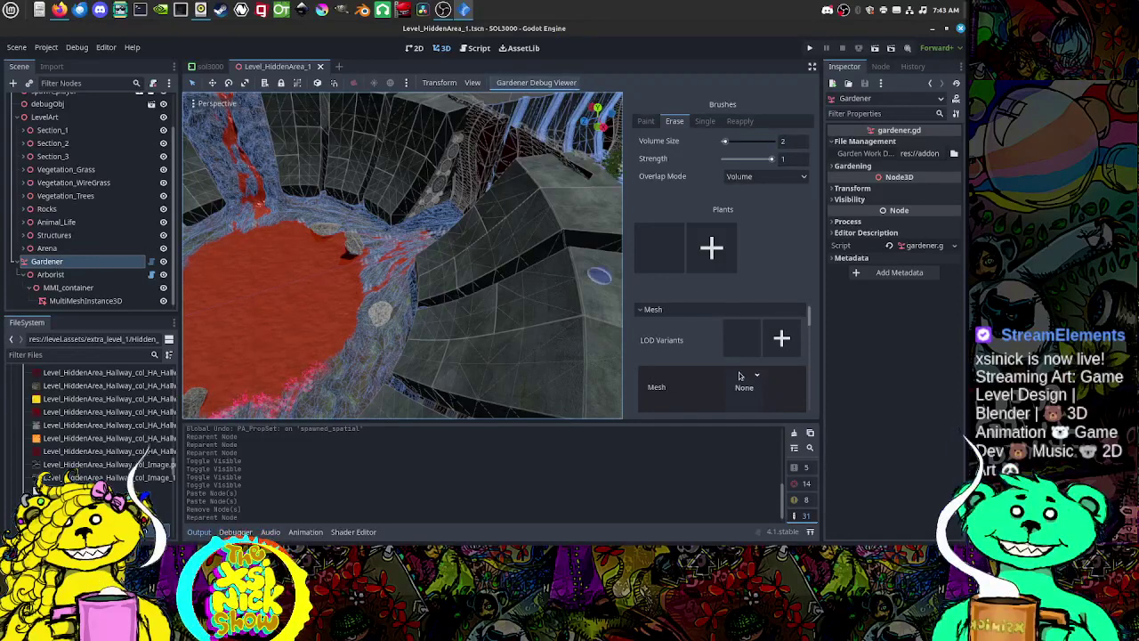
pyautogui.scroll(-1, 771, 375)
pyautogui.moveTo(600, 276)
pyautogui.mouseDown(button='middle')
pyautogui.moveTo(542, 289)
pyautogui.moveTo(445, 255)
pyautogui.mouseUp(button='middle')
pyautogui.scroll(10, 449, 255)
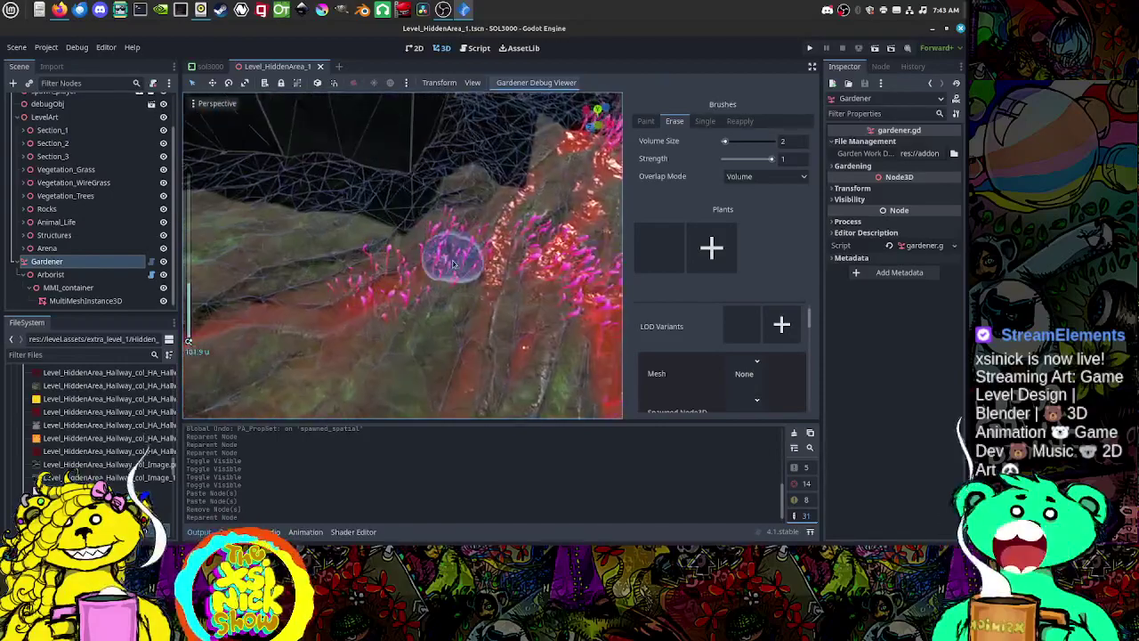
pyautogui.moveTo(538, 258); pyautogui.dragTo(592, 317, button='middle')
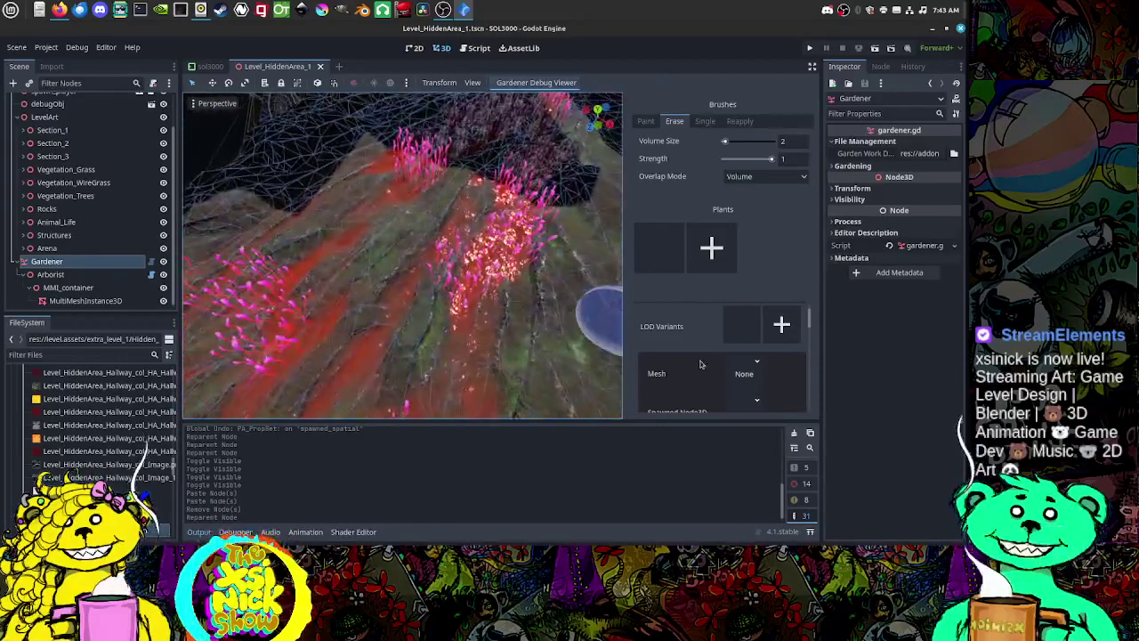
pyautogui.scroll(-1, 696, 363)
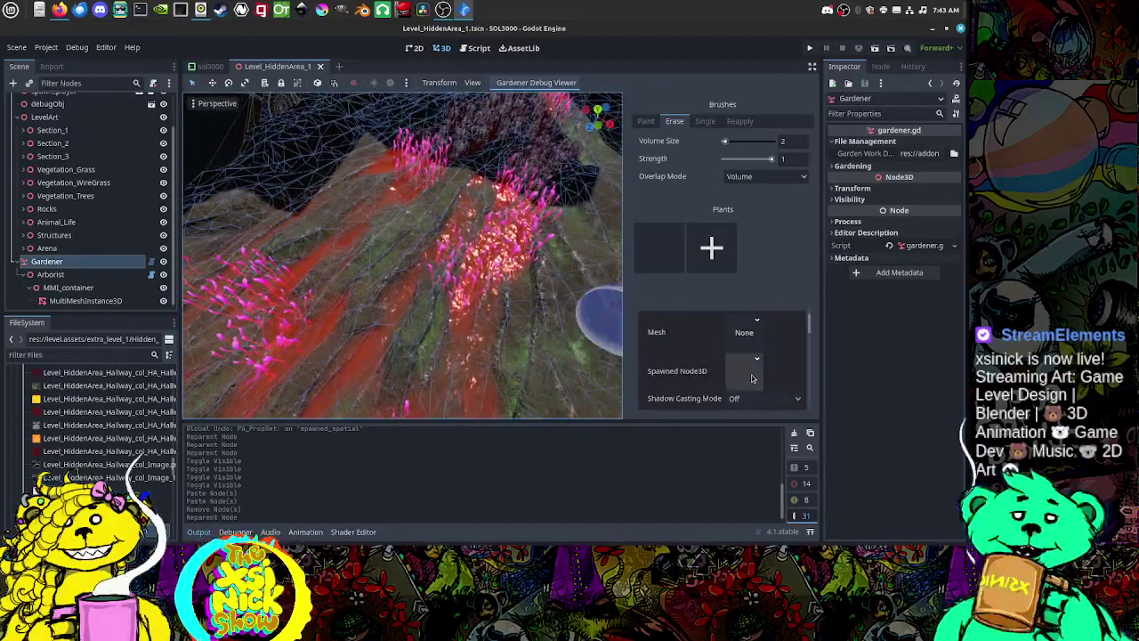
pyautogui.click(751, 378)
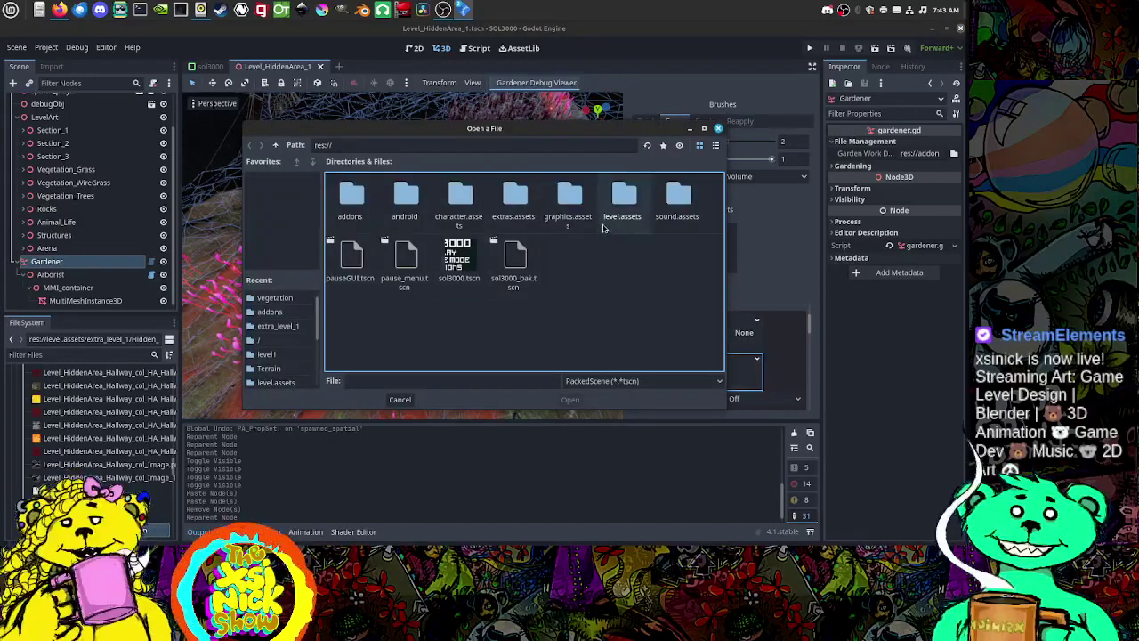
pyautogui.doubleClick(623, 200)
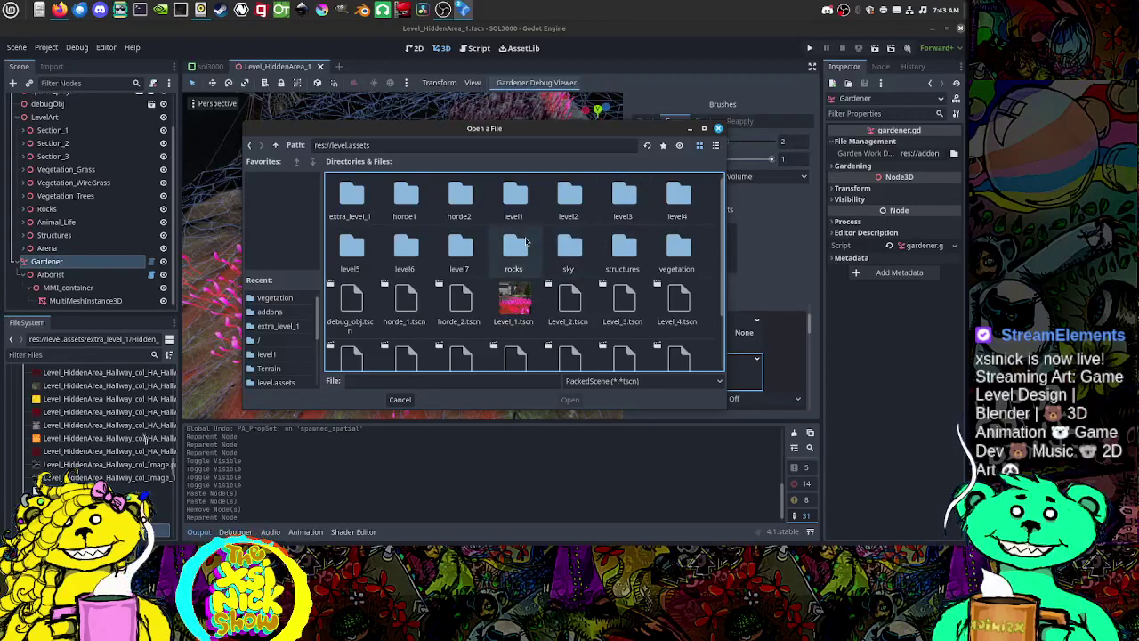
pyautogui.doubleClick(676, 254)
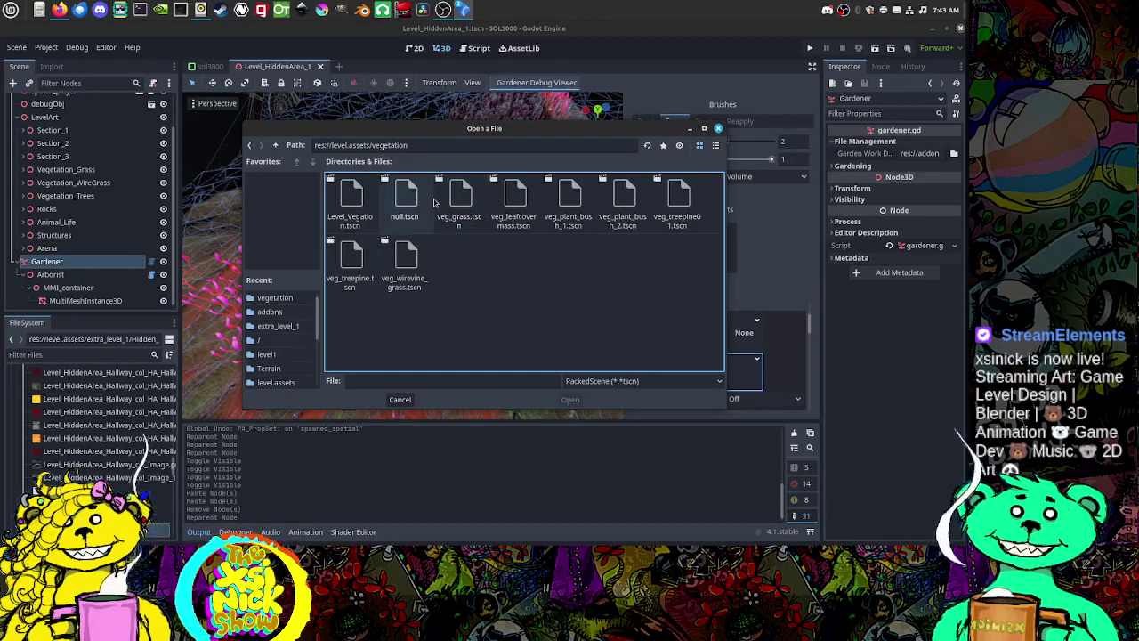
pyautogui.click(573, 399)
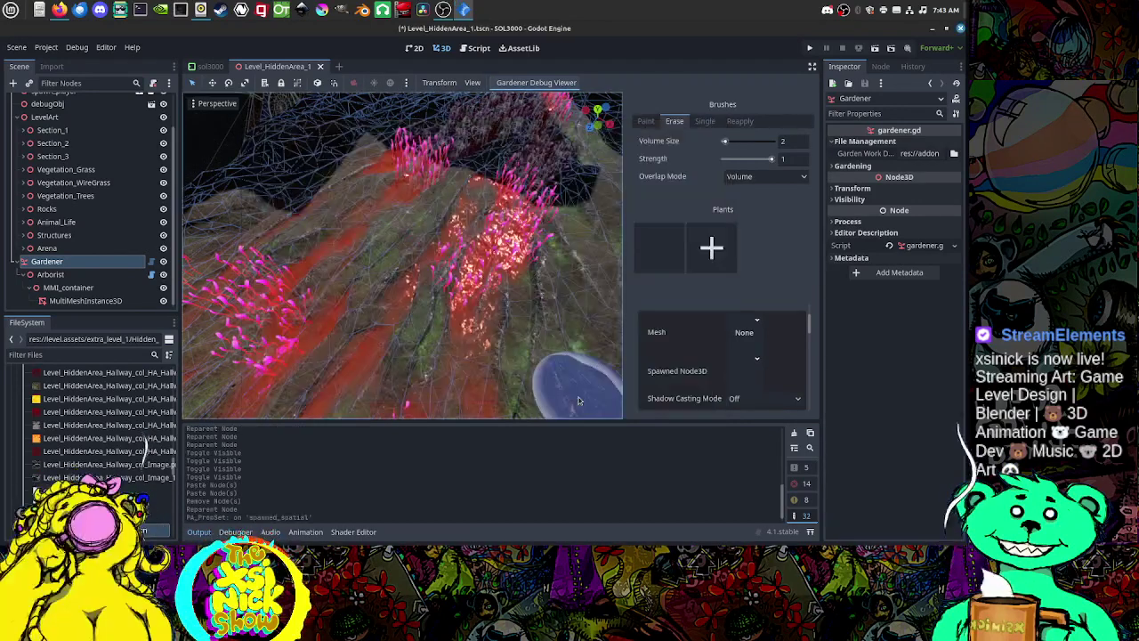
# Step: Try to erase grass along the red streams beside the pool with the Gardener's Erase brush
pyautogui.moveTo(430, 265)
pyautogui.mouseDown(button='middle')
pyautogui.moveTo(407, 263)
pyautogui.moveTo(452, 275)
pyautogui.moveTo(427, 239)
pyautogui.moveTo(436, 267)
pyautogui.moveTo(419, 256)
pyautogui.moveTo(416, 271)
pyautogui.mouseUp(button='middle')
pyautogui.click(401, 283)
pyautogui.click(399, 283)
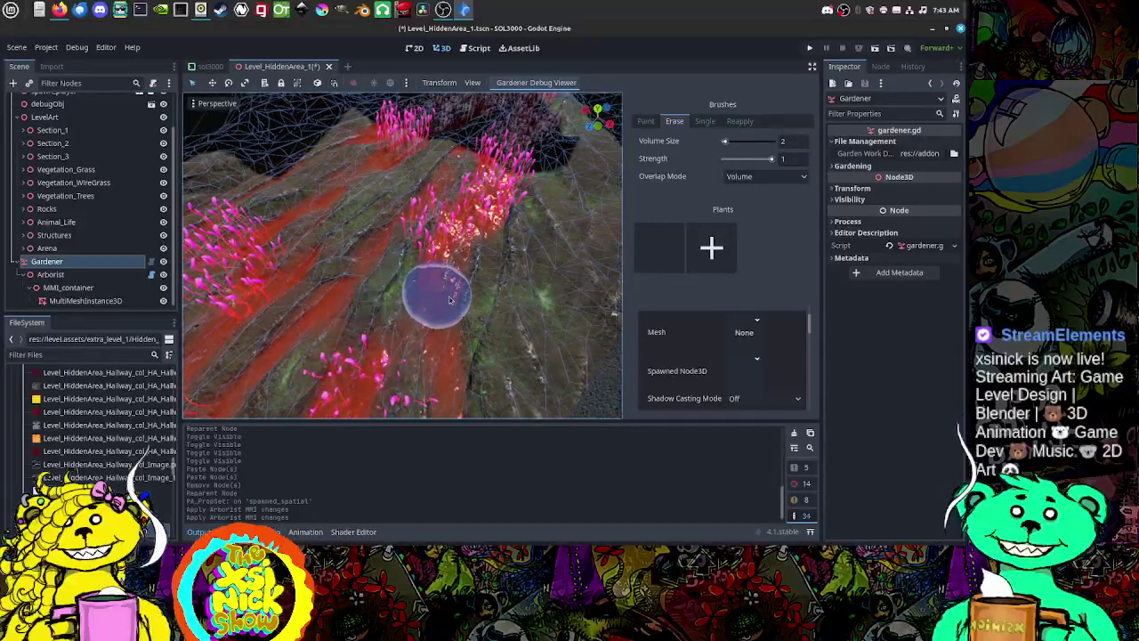
pyautogui.scroll(10, 476, 291)
pyautogui.scroll(-3, 477, 290)
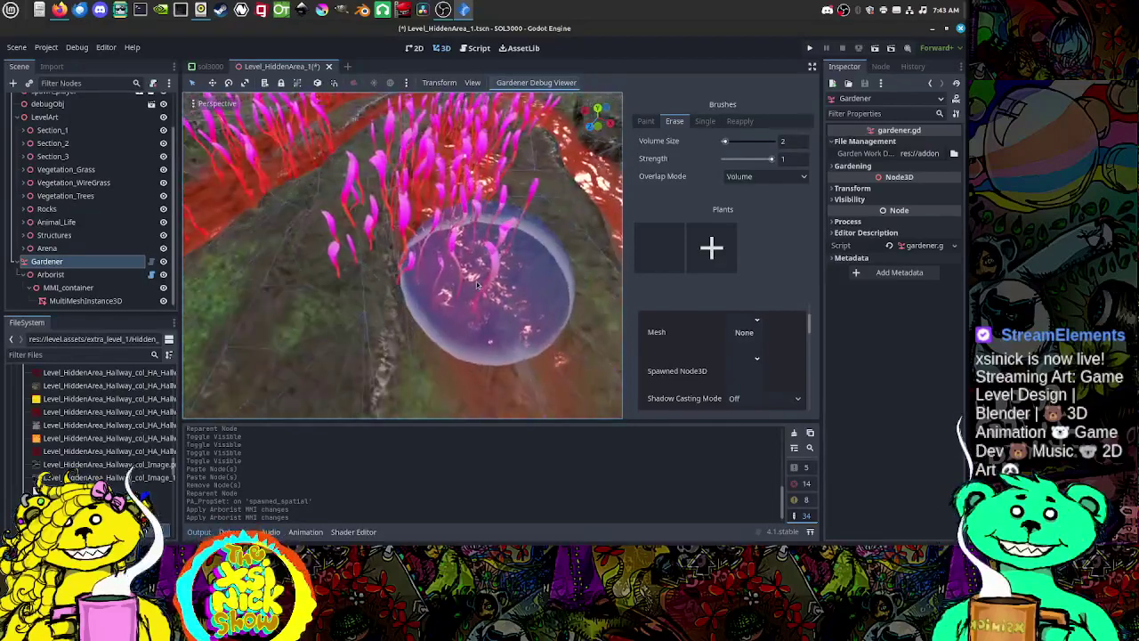
pyautogui.scroll(-15, 476, 283)
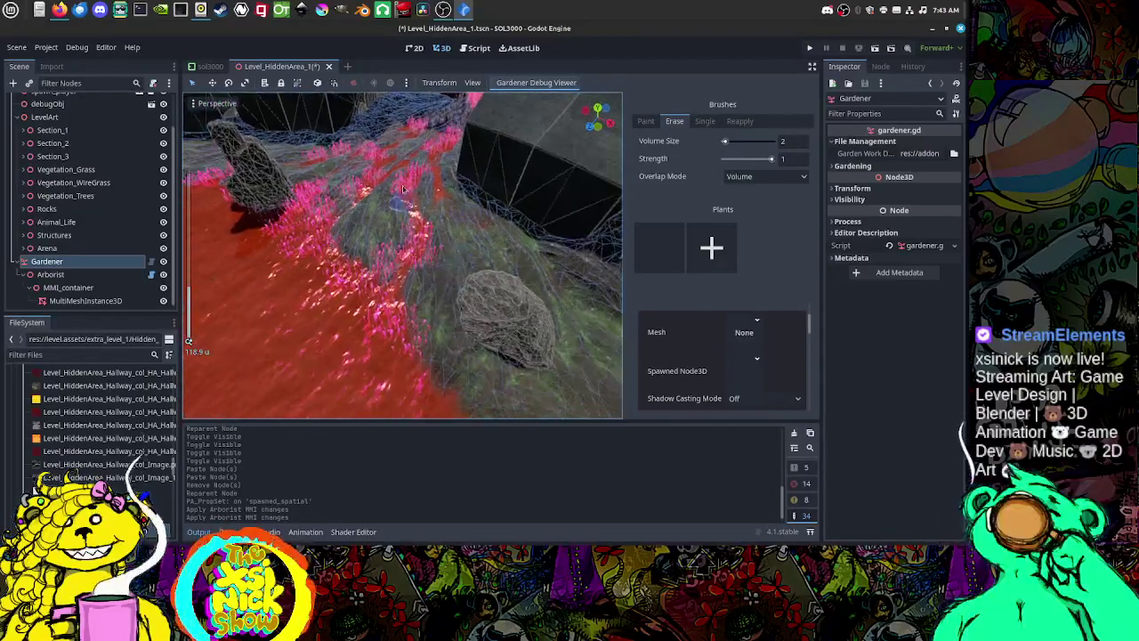
pyautogui.scroll(5, 398, 174)
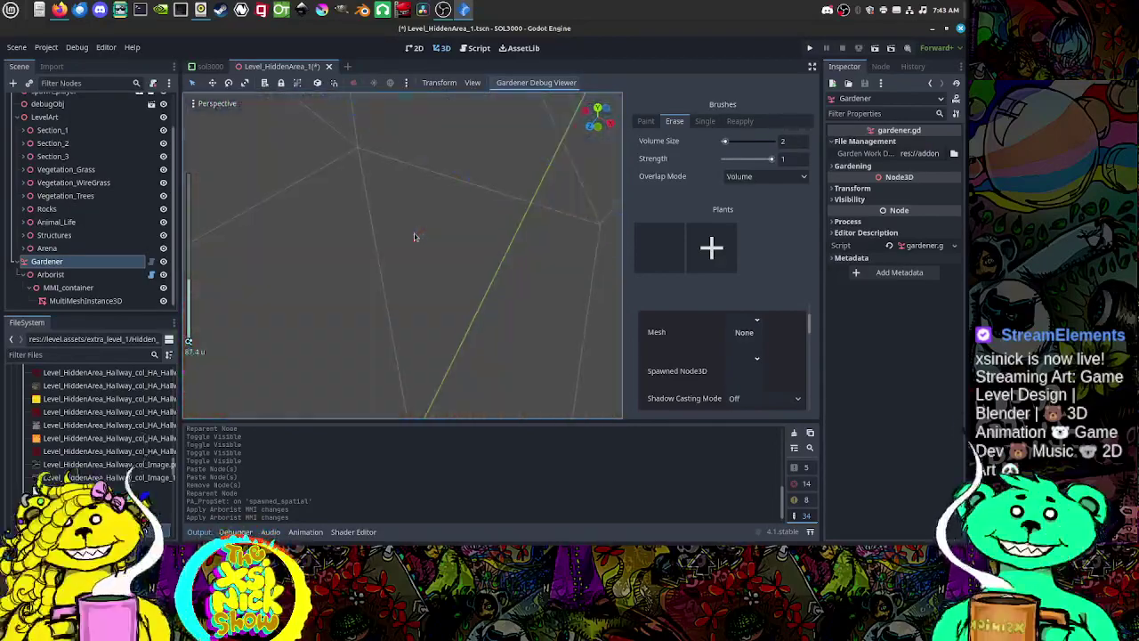
pyautogui.scroll(-5, 414, 235)
pyautogui.scroll(3, 409, 230)
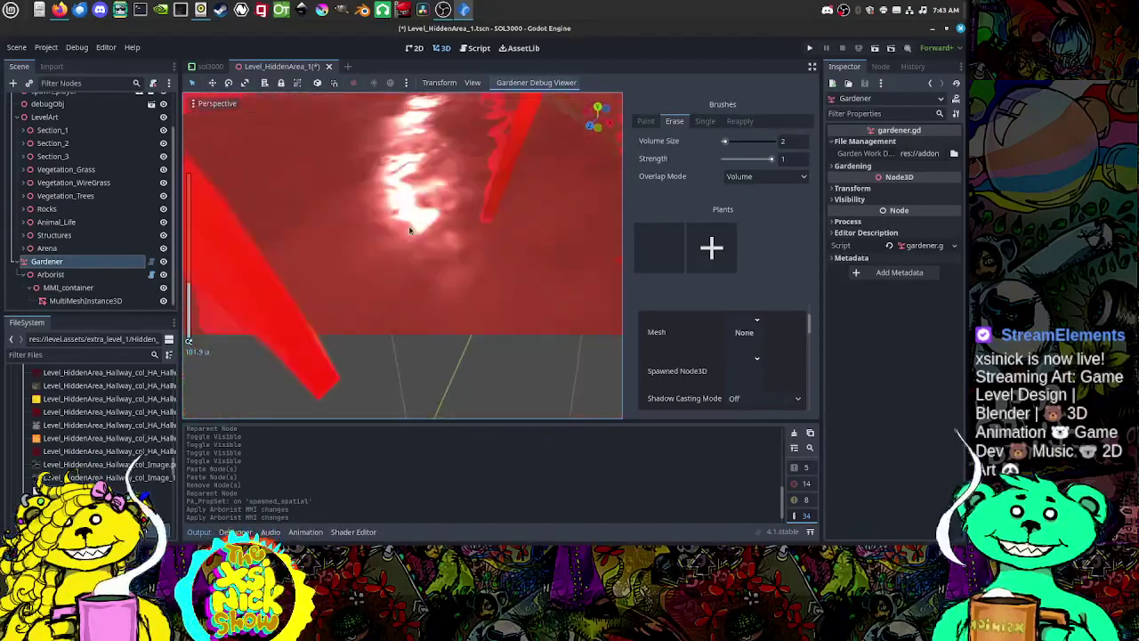
pyautogui.moveTo(409, 230); pyautogui.dragTo(403, 242, button='middle')
pyautogui.click(420, 271)
pyautogui.click(410, 297)
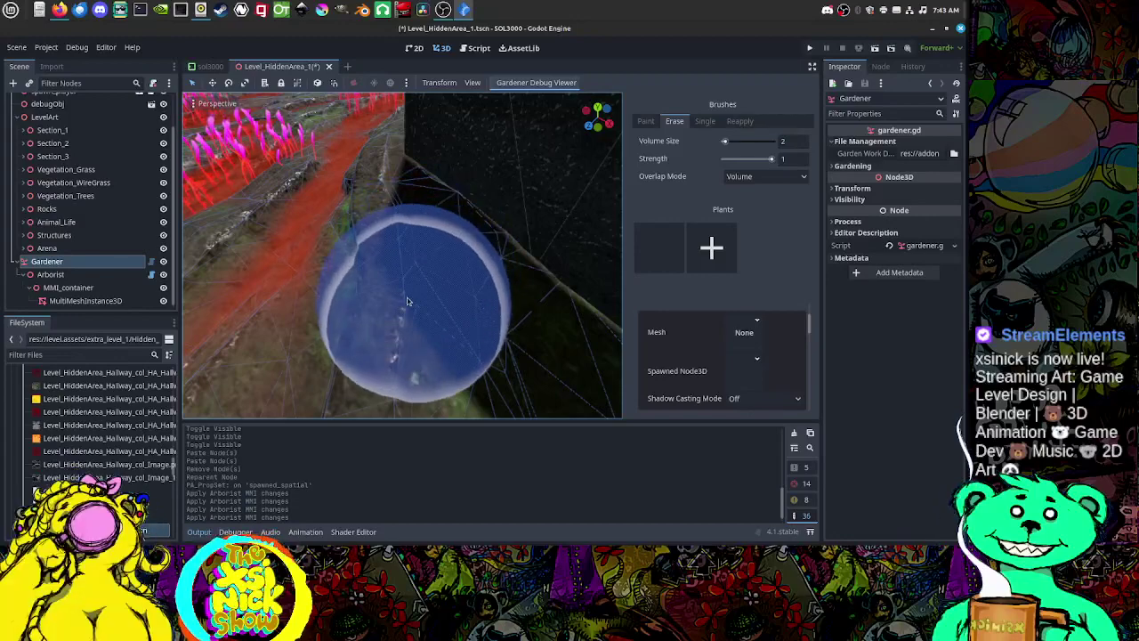
pyautogui.moveTo(407, 301)
pyautogui.mouseDown()
pyautogui.moveTo(364, 297)
pyautogui.moveTo(323, 252)
pyautogui.mouseUp()
pyautogui.scroll(5, 333, 250)
pyautogui.moveTo(333, 250); pyautogui.dragTo(160, 245, button='middle')
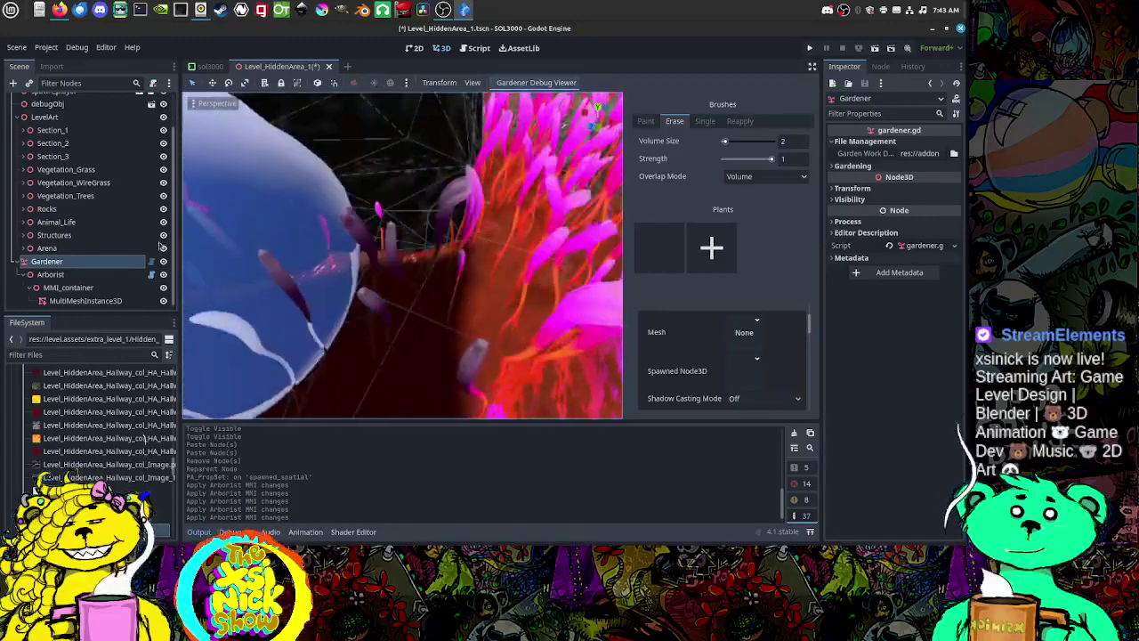
# Step: Delete the Gardener node and its children from the scene
pyautogui.rightClick(91, 264)
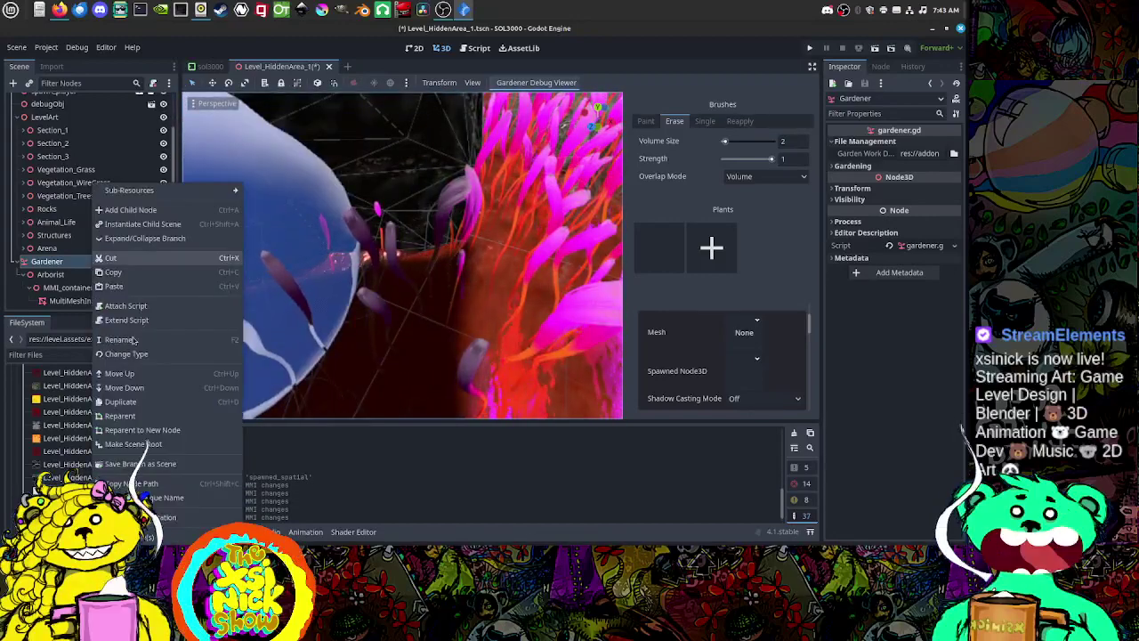
pyautogui.click(150, 536)
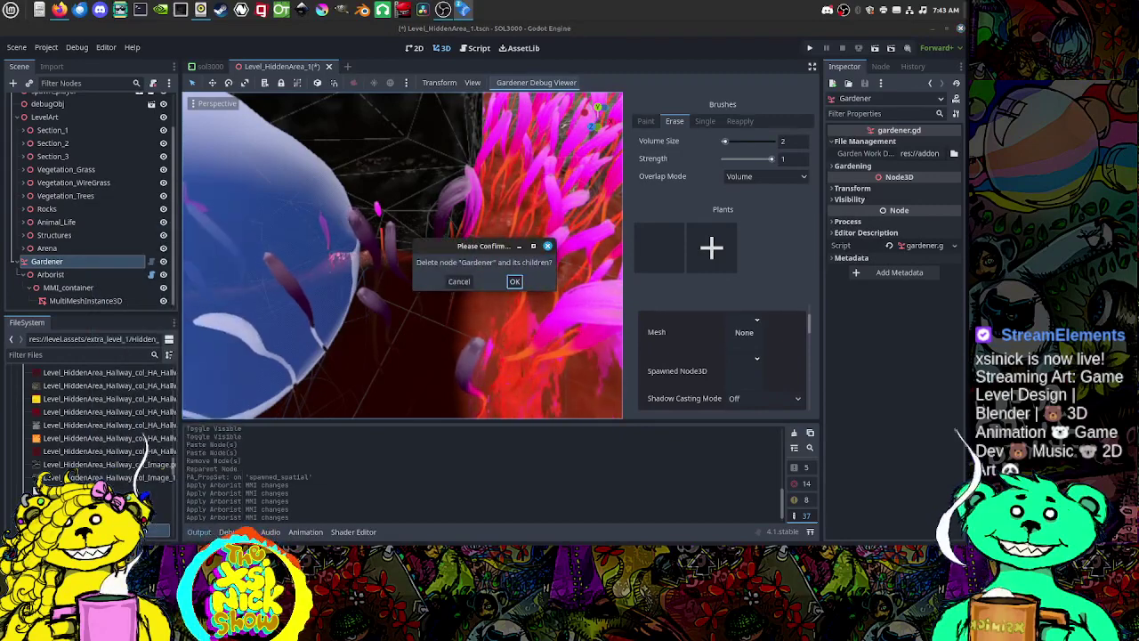
pyautogui.click(513, 282)
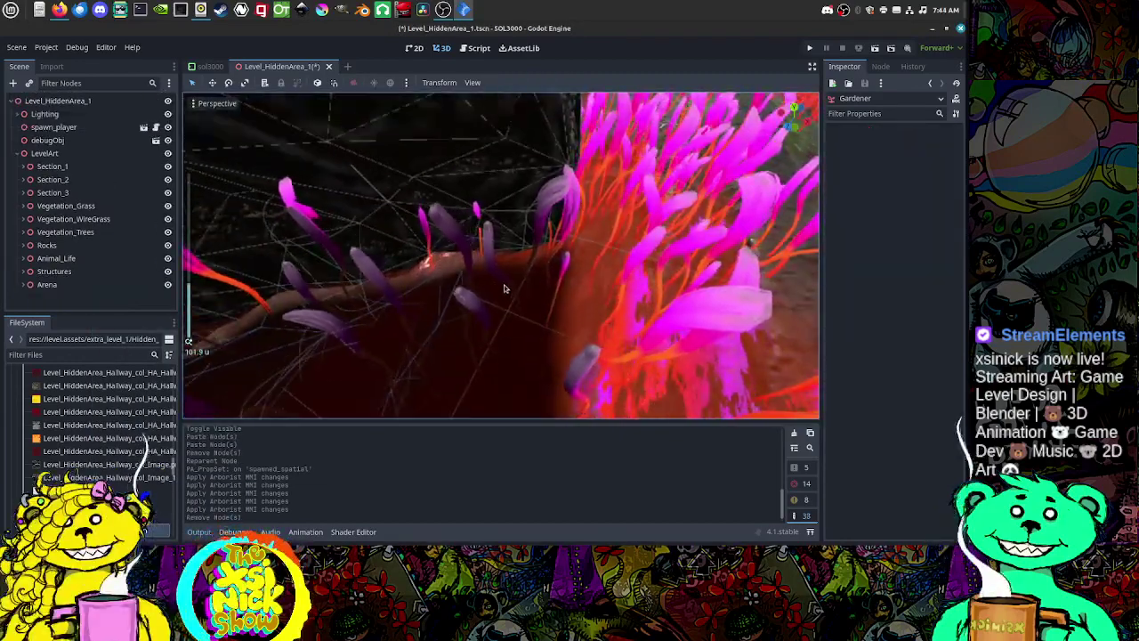
pyautogui.scroll(2, 500, 291)
pyautogui.scroll(-4, 508, 288)
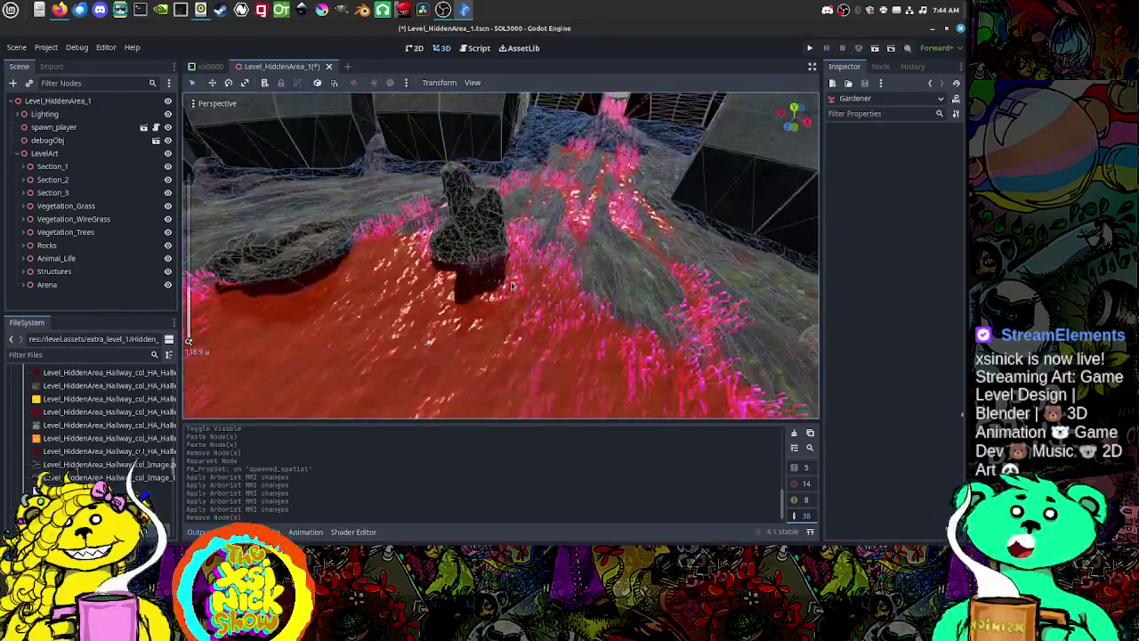
pyautogui.scroll(4, 518, 286)
pyautogui.moveTo(519, 284); pyautogui.dragTo(495, 292, button='middle')
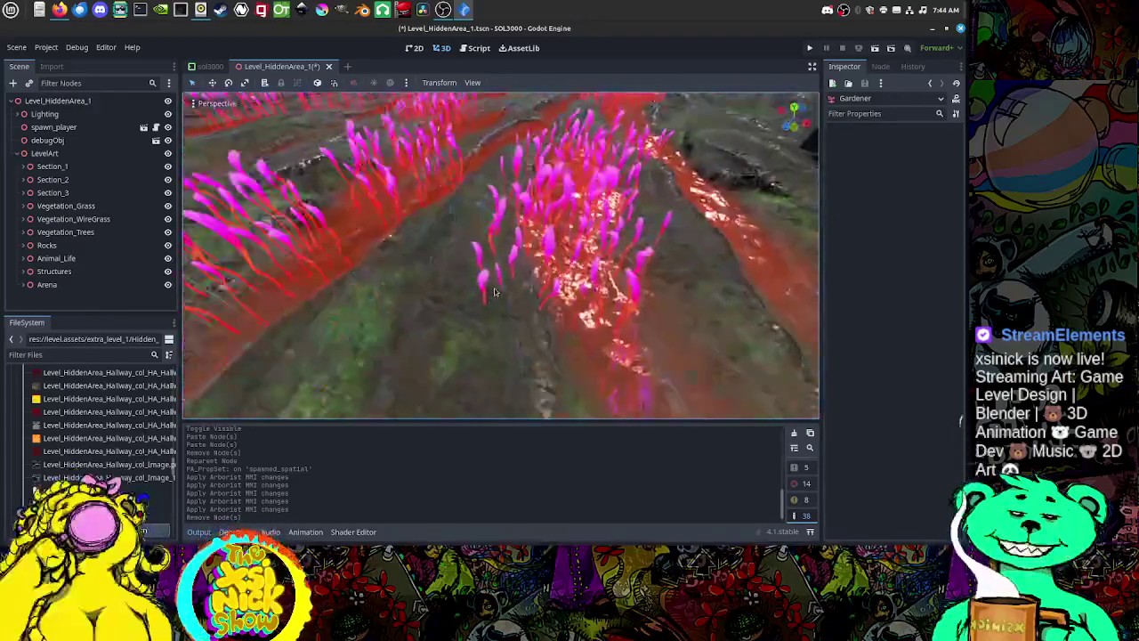
# Step: Collapse the LevelArt branch and add a new Gardener node to the scene root
pyautogui.click(15, 155)
pyautogui.click(17, 154)
pyautogui.click(87, 190)
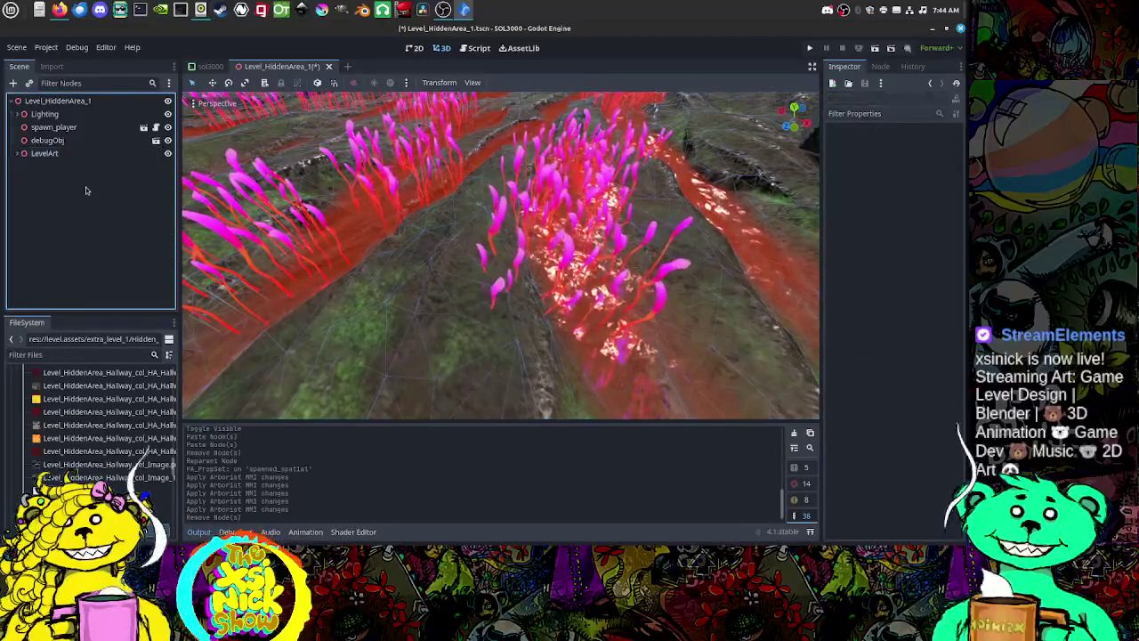
pyautogui.click(13, 82)
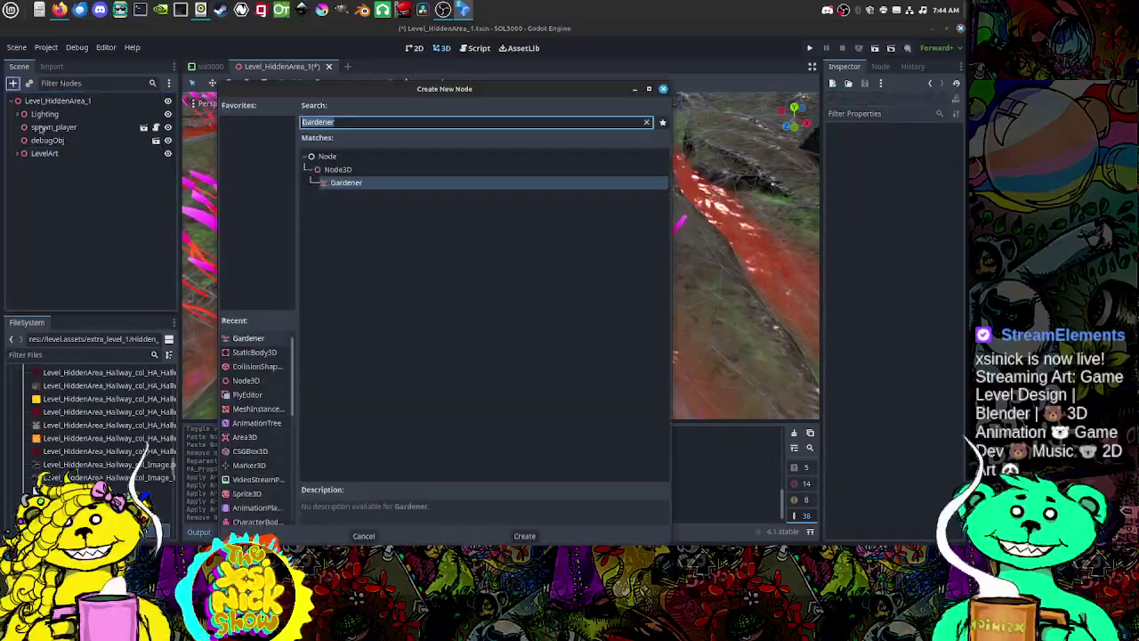
pyautogui.doubleClick(319, 185)
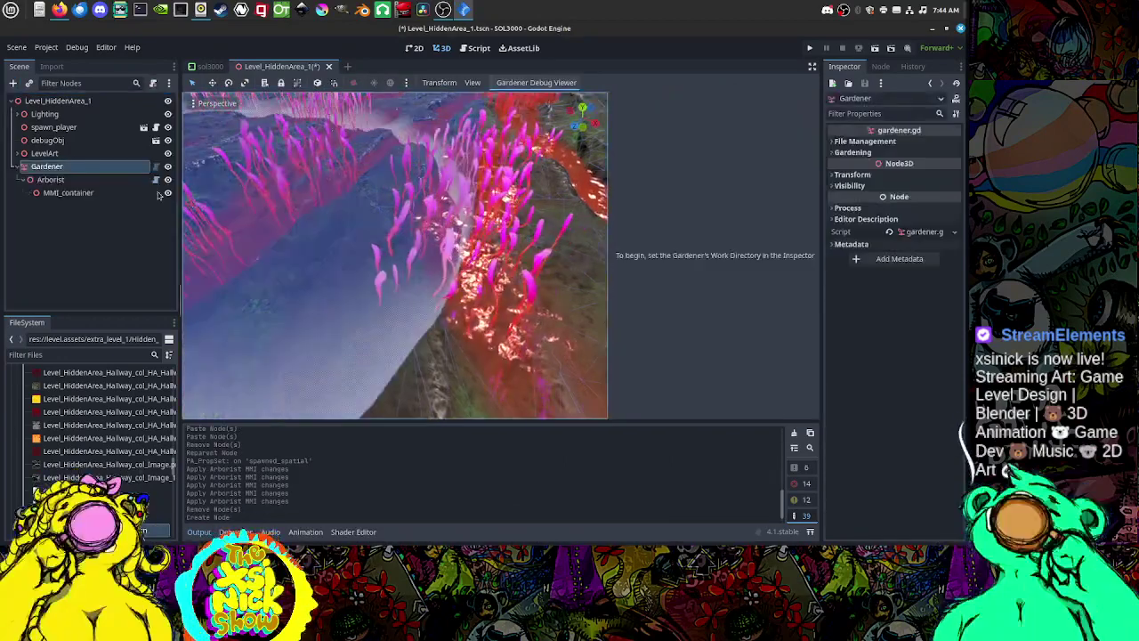
# Step: Set the new Gardener's Garden Work Directory to res://addons
pyautogui.click(903, 145)
pyautogui.click(954, 154)
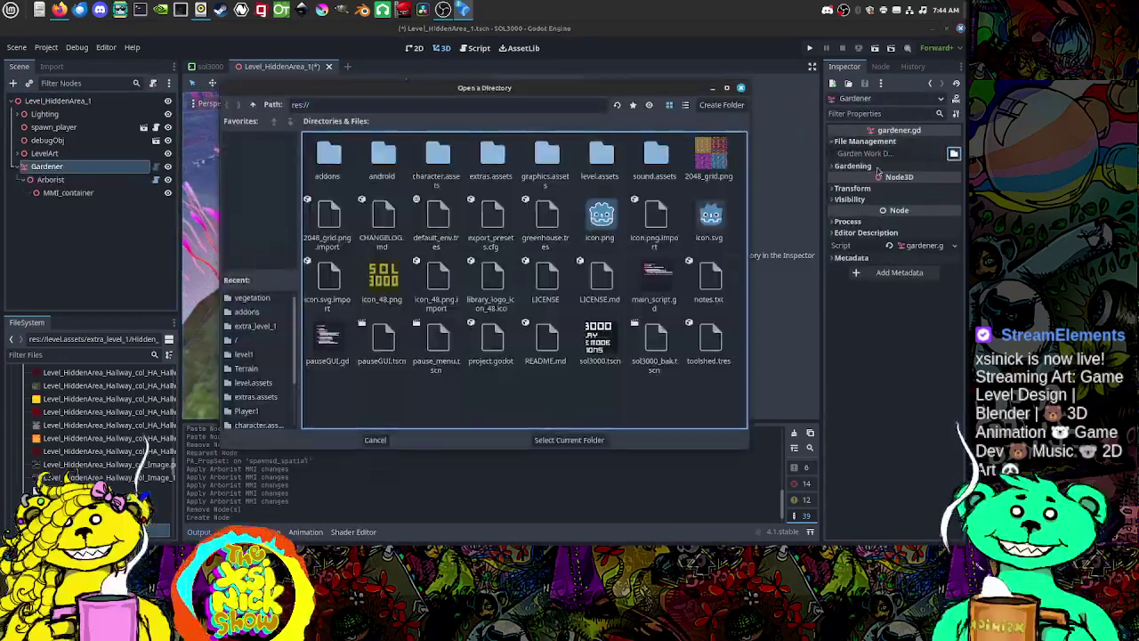
pyautogui.doubleClick(331, 165)
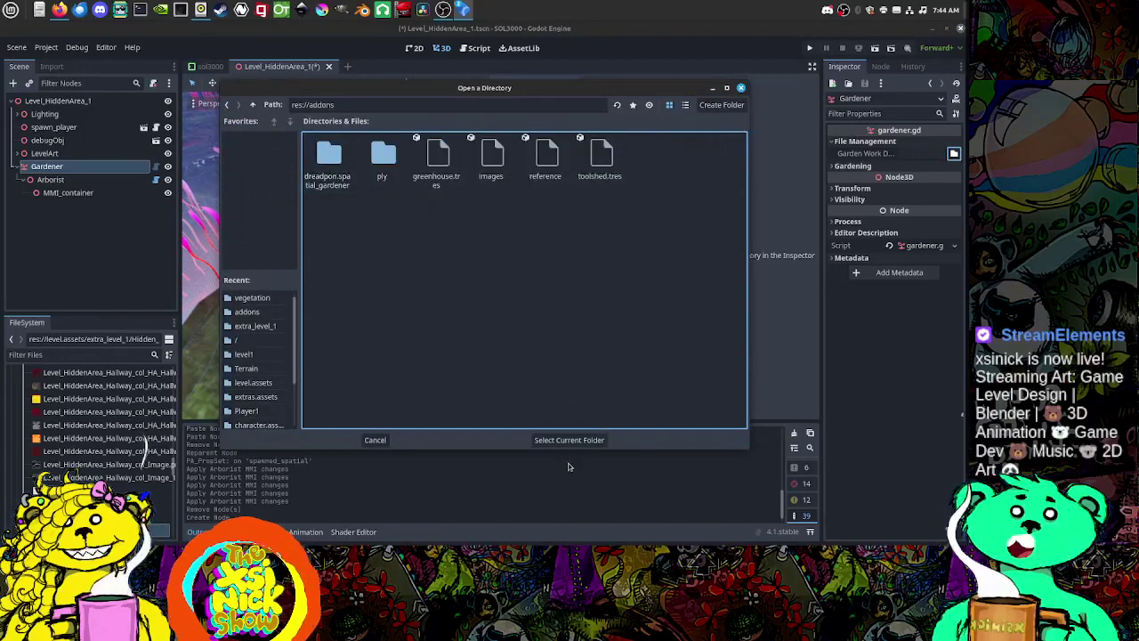
pyautogui.click(567, 441)
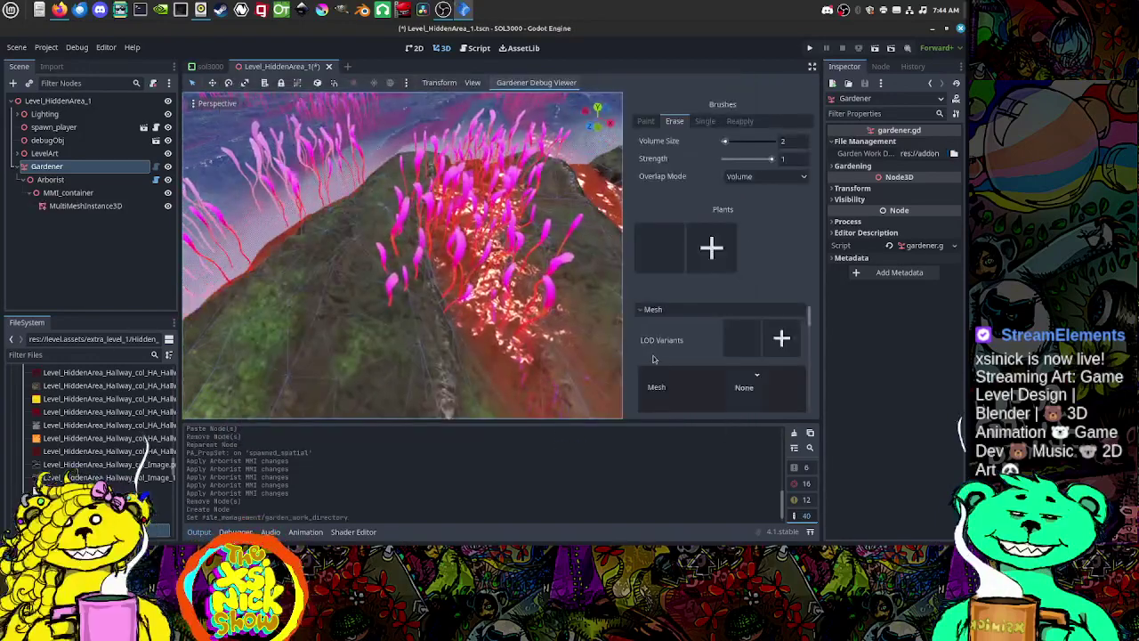
# Step: Assign veg_grass.tscn from level.assets/vegetation as the plant's Spawned Node3D
pyautogui.scroll(-4, 687, 350)
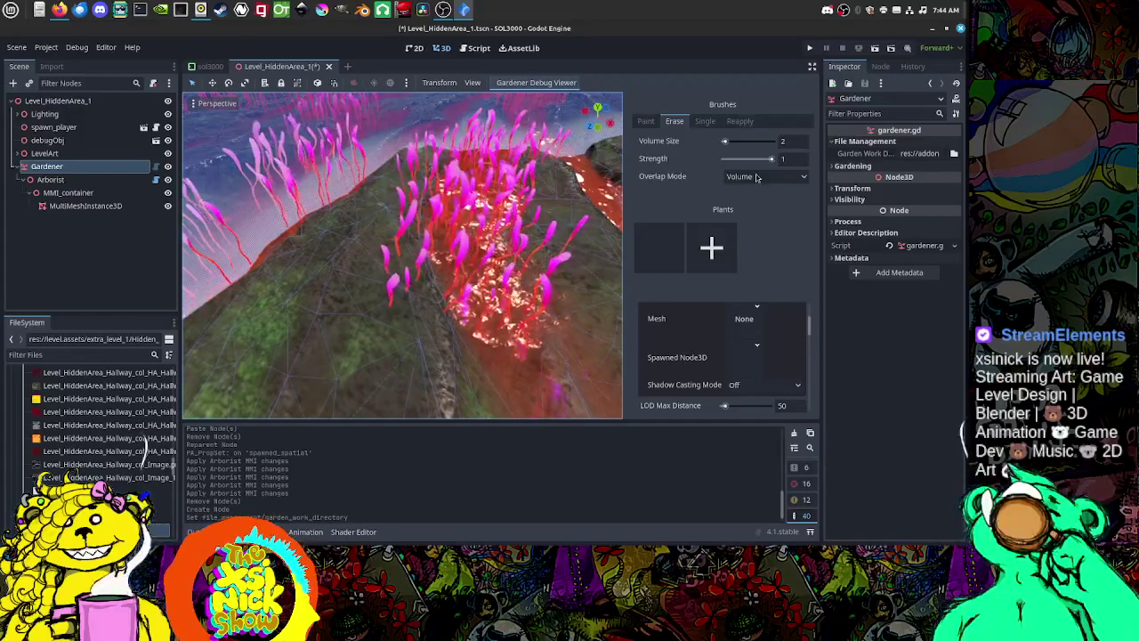
pyautogui.scroll(-10, 377, 271)
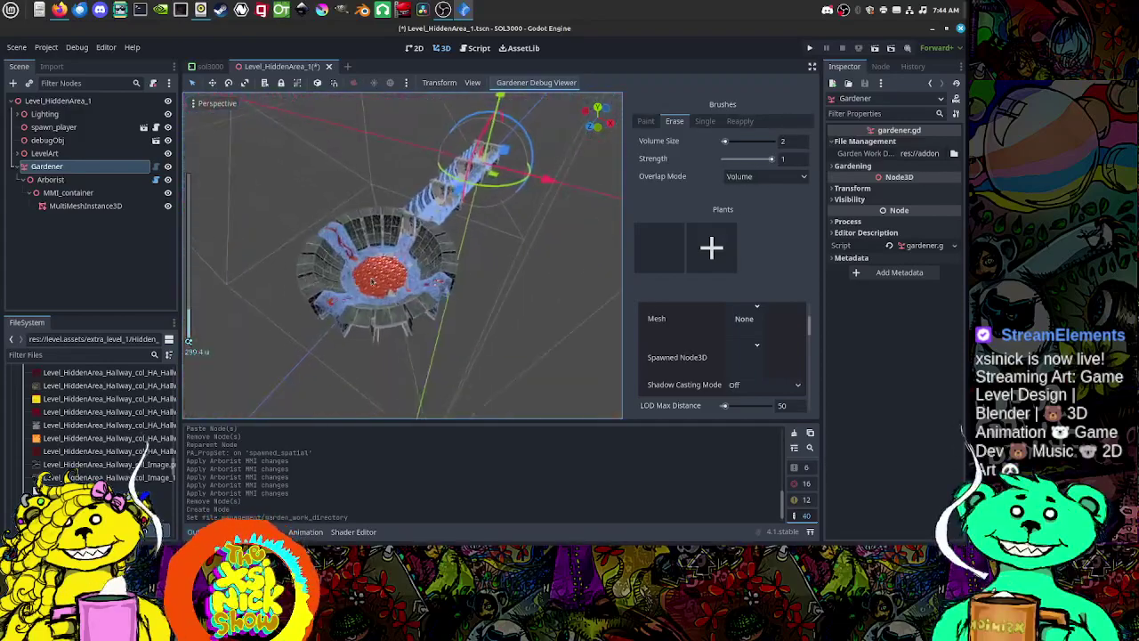
pyautogui.scroll(5, 421, 246)
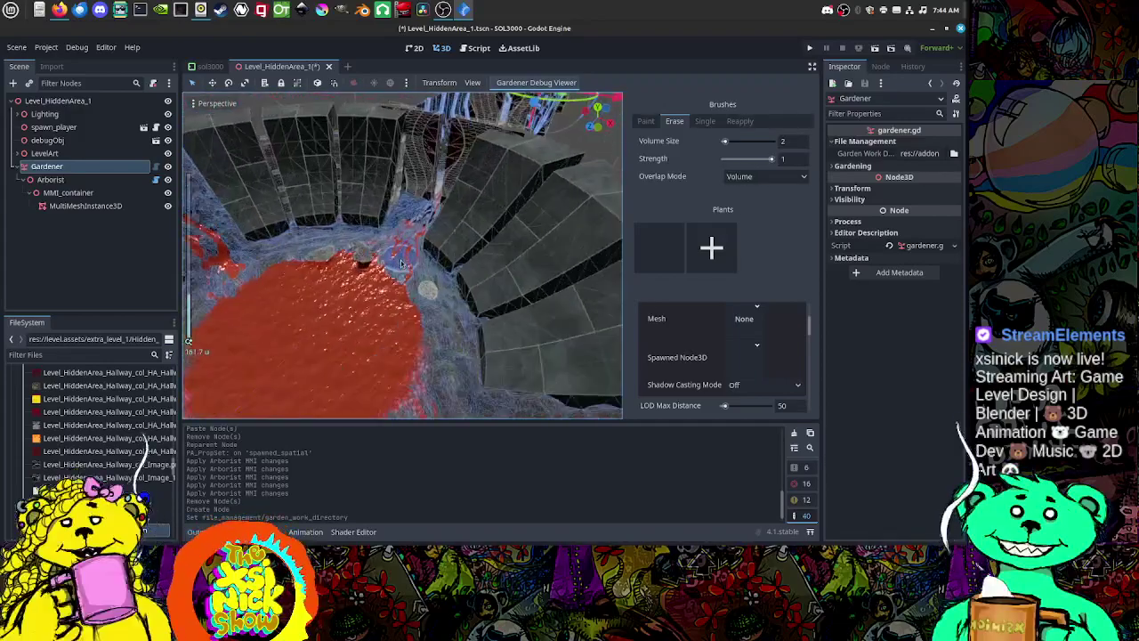
pyautogui.scroll(4, 409, 262)
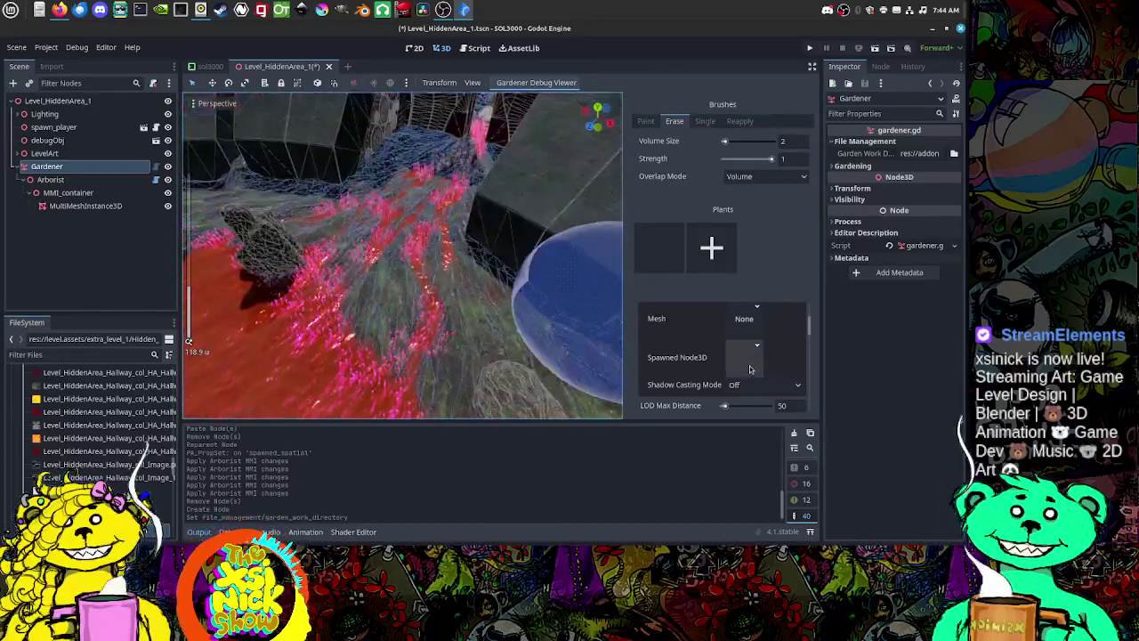
pyautogui.click(747, 360)
pyautogui.doubleClick(630, 210)
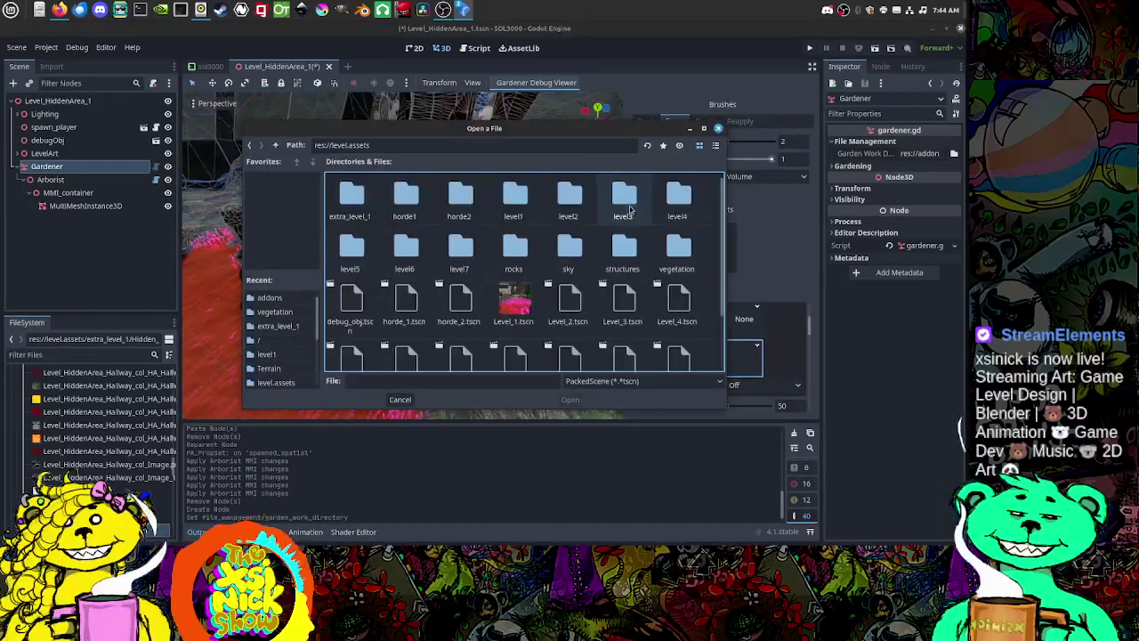
pyautogui.doubleClick(676, 251)
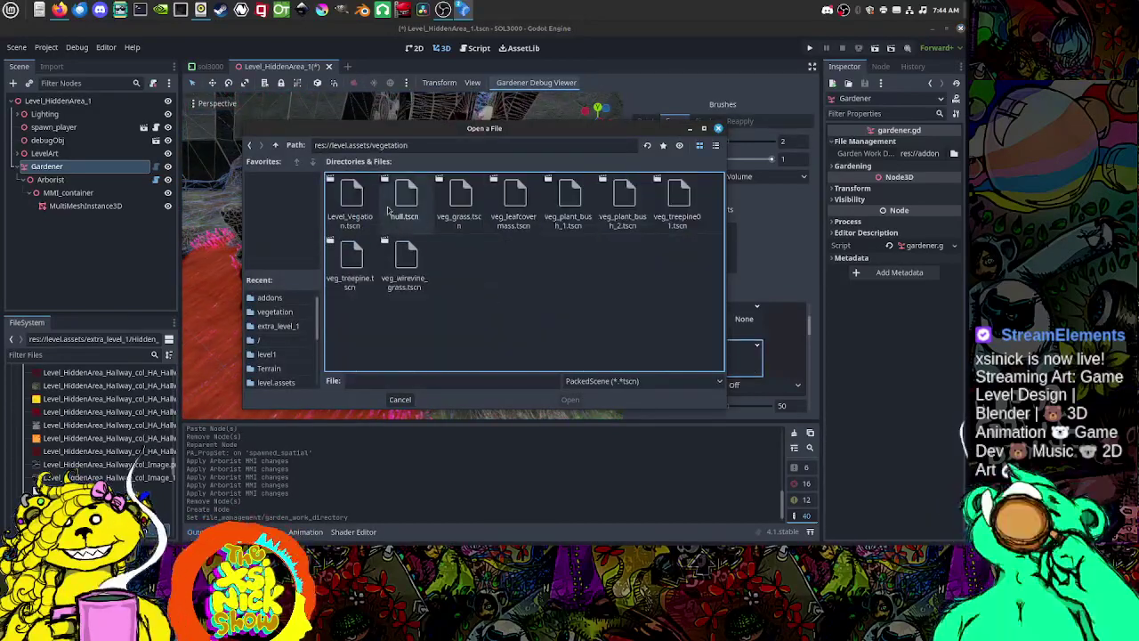
pyautogui.doubleClick(450, 210)
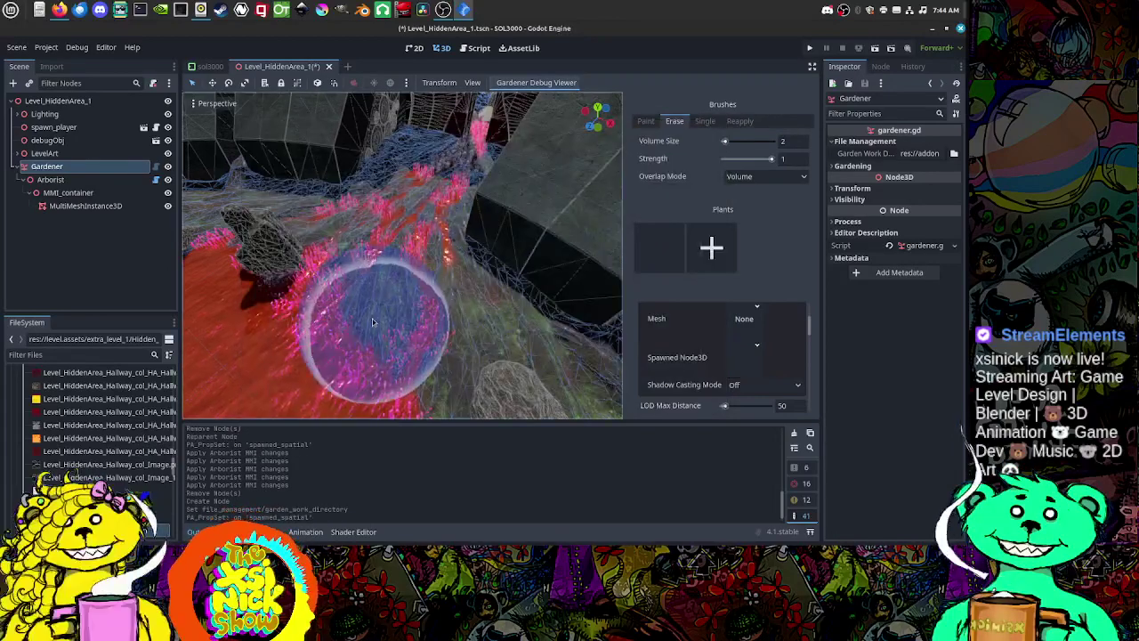
pyautogui.scroll(12, 376, 314)
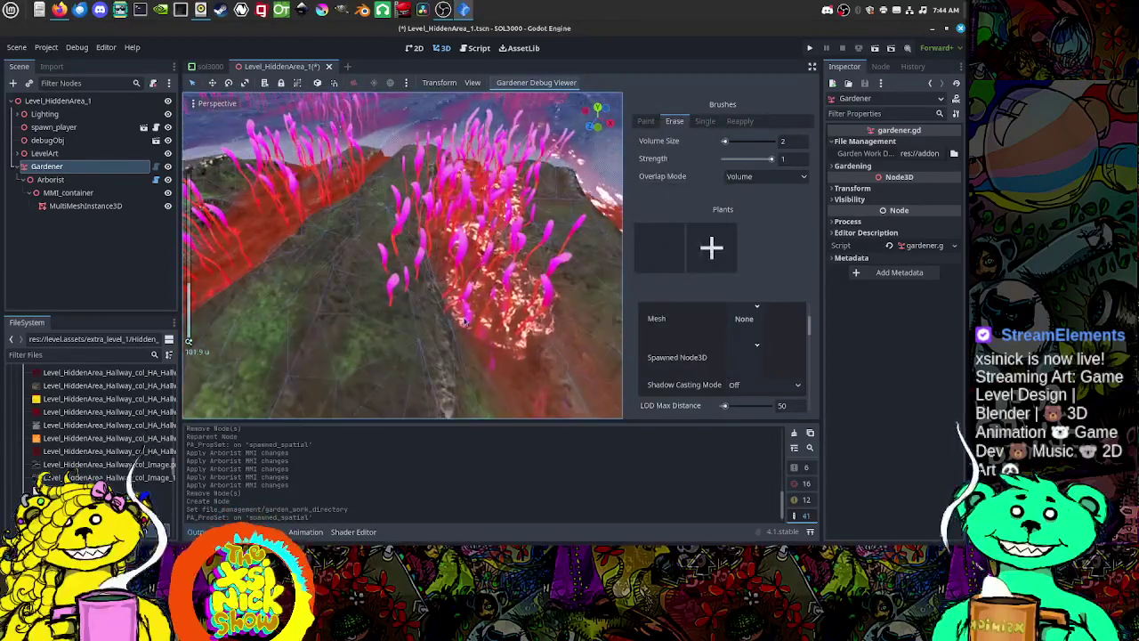
pyautogui.scroll(-5, 442, 321)
pyautogui.scroll(-5, 441, 322)
pyautogui.moveTo(432, 323); pyautogui.dragTo(378, 241, button='middle')
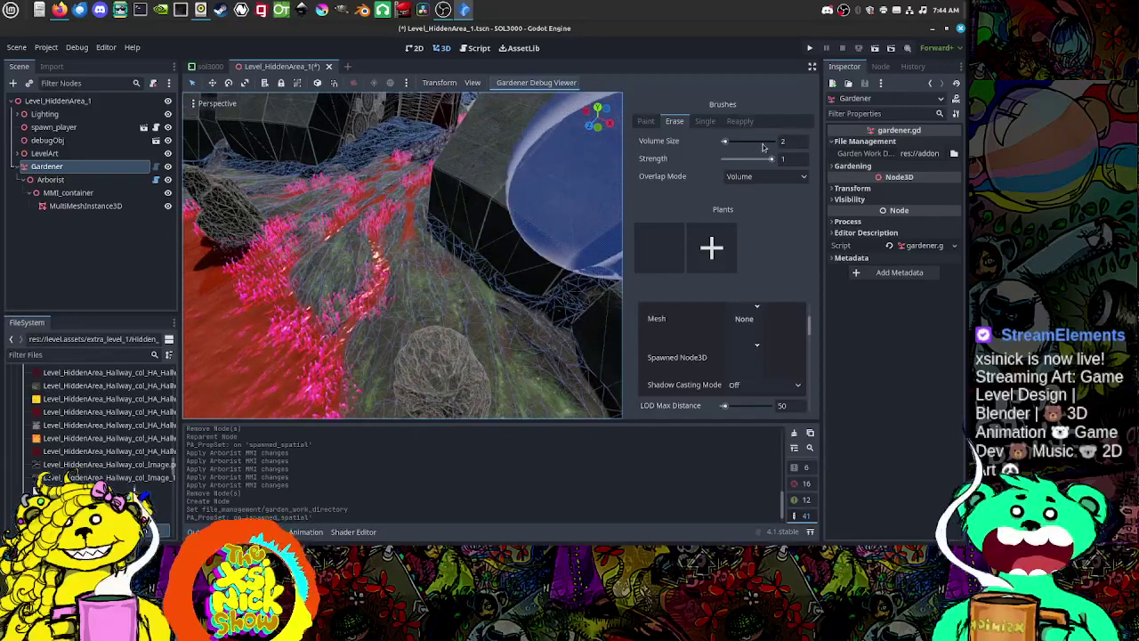
# Step: Try Volume Sizes of 1 and 1.5 for the Erase brush, and set it back to 2
pyautogui.moveTo(433, 223); pyautogui.dragTo(401, 199, button='middle')
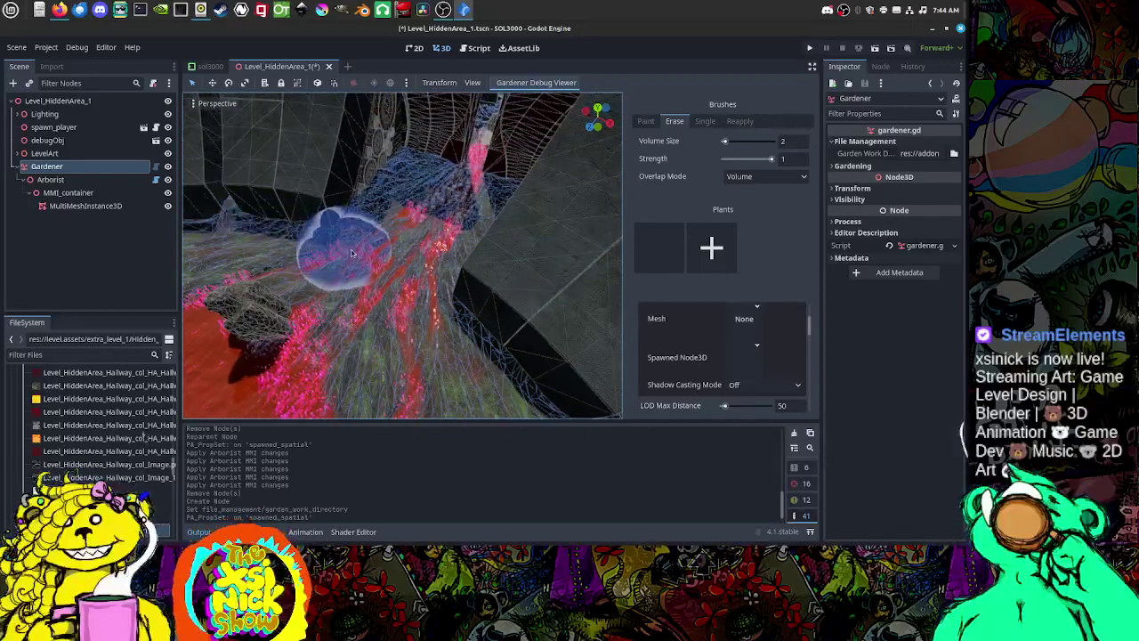
pyautogui.moveTo(351, 253)
pyautogui.mouseDown(button='middle')
pyautogui.moveTo(409, 231)
pyautogui.moveTo(445, 178)
pyautogui.moveTo(473, 201)
pyautogui.mouseUp(button='middle')
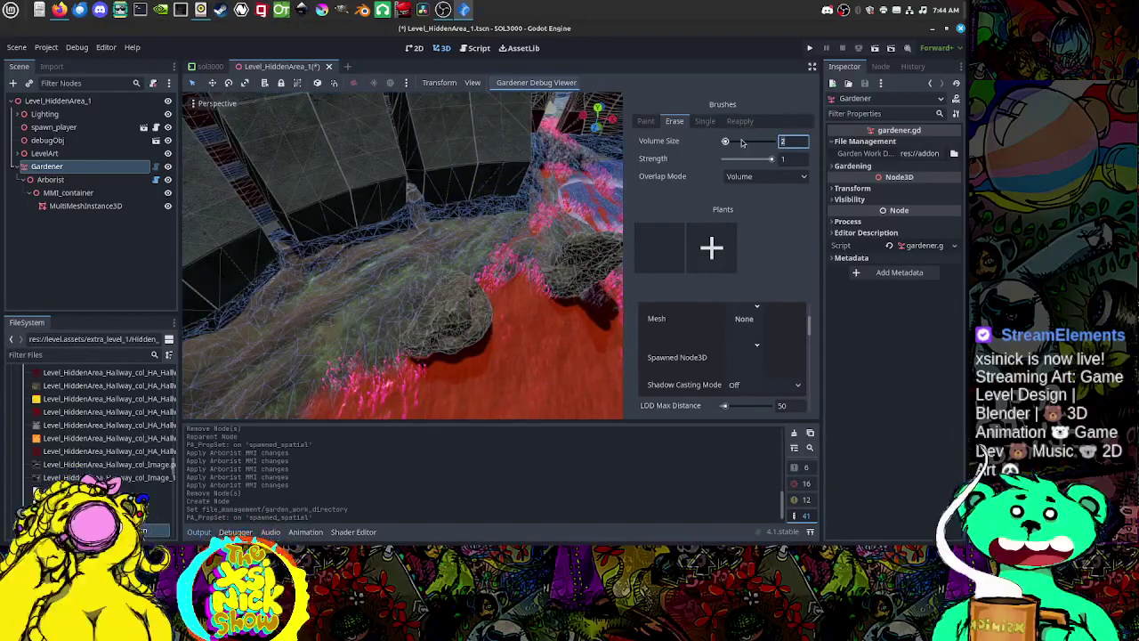
pyautogui.write('1')
pyautogui.press('Return')
pyautogui.moveTo(474, 260)
pyautogui.mouseDown(button='middle')
pyautogui.moveTo(450, 262)
pyautogui.moveTo(485, 256)
pyautogui.mouseUp(button='middle')
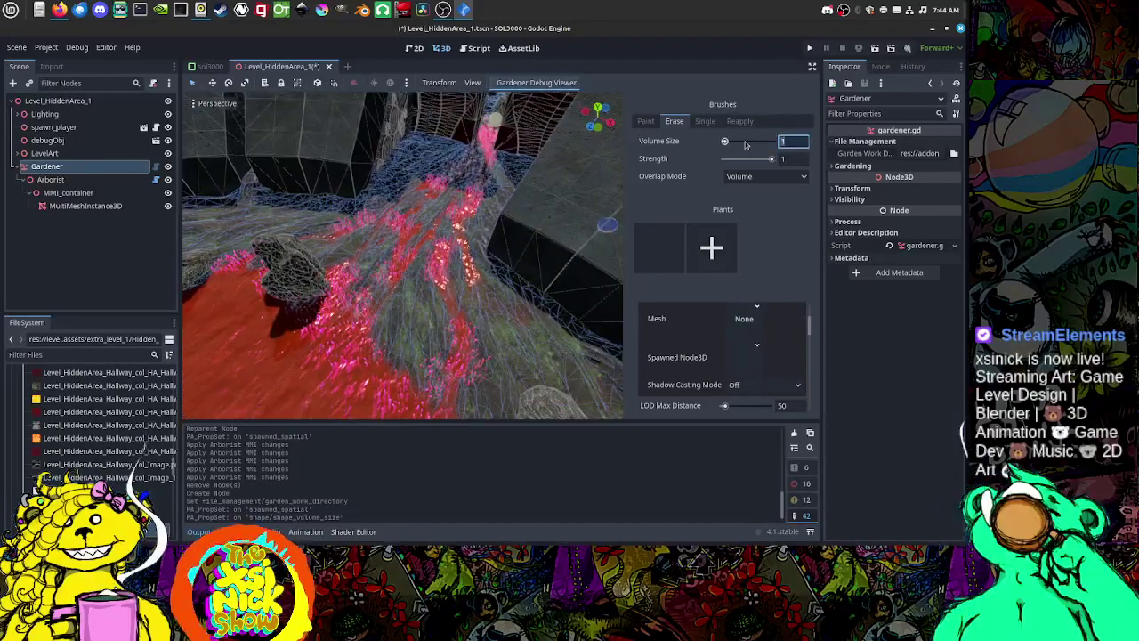
pyautogui.write('1.5')
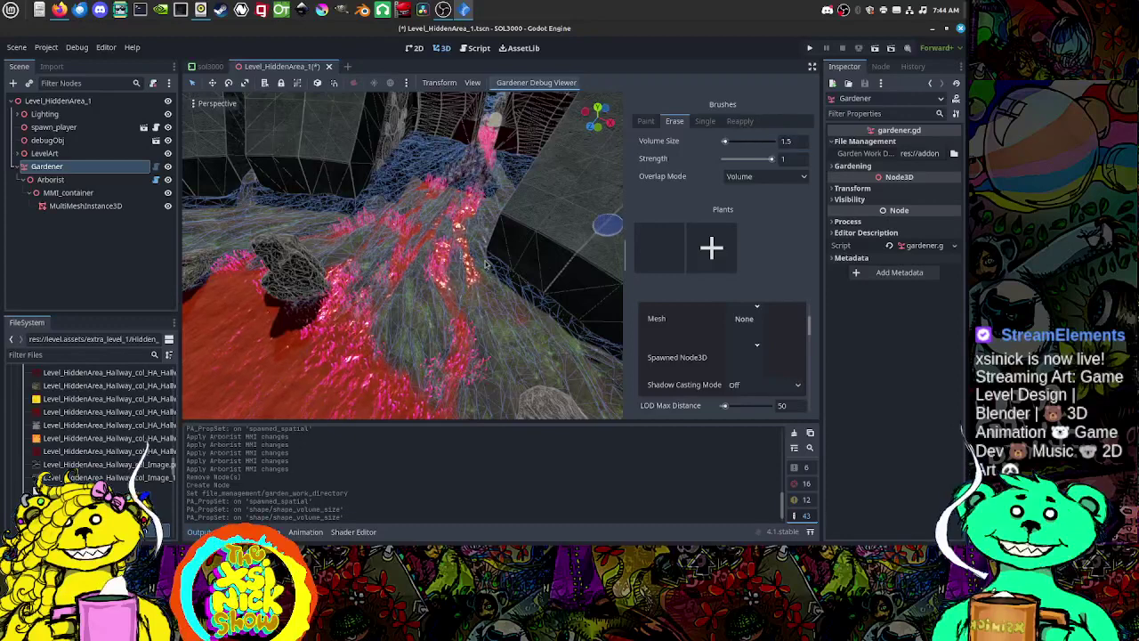
pyautogui.click(736, 142)
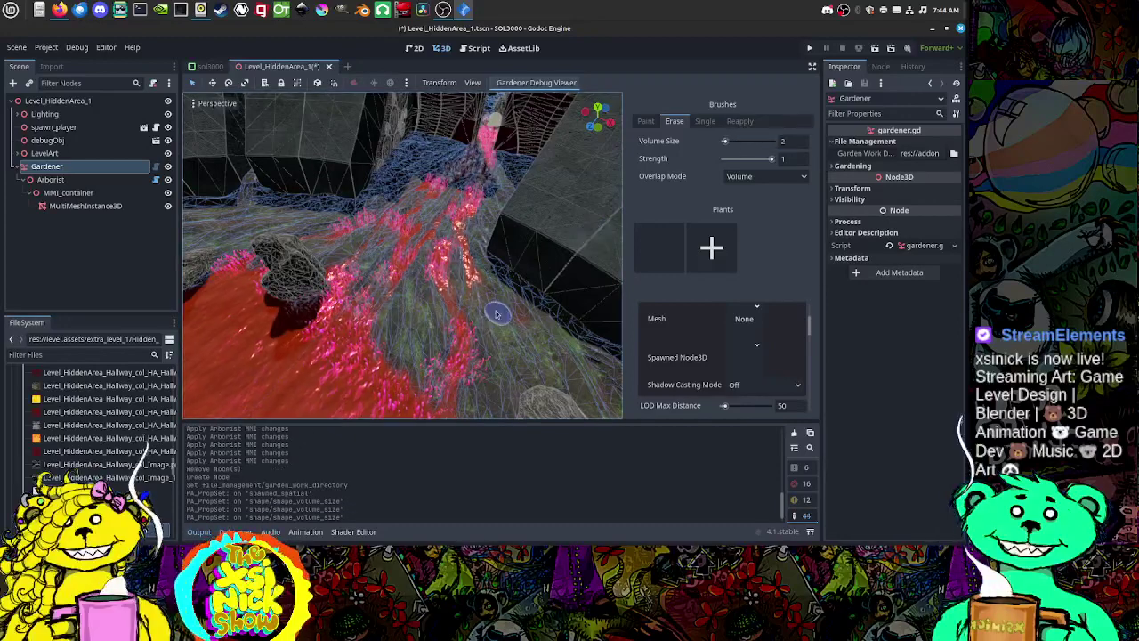
# Step: Try to erase the pink grass on the mossy slope beside the red stream
pyautogui.scroll(10, 435, 316)
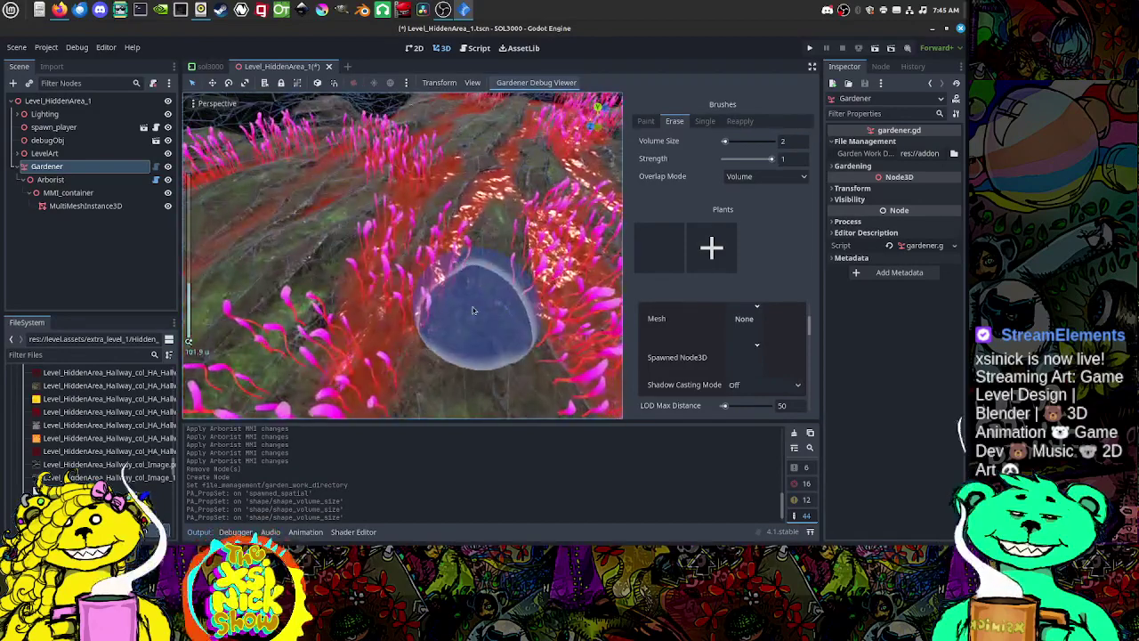
pyautogui.scroll(-3, 481, 309)
pyautogui.moveTo(479, 310)
pyautogui.mouseDown()
pyautogui.moveTo(433, 294)
pyautogui.moveTo(424, 304)
pyautogui.moveTo(448, 302)
pyautogui.moveTo(445, 285)
pyautogui.moveTo(498, 294)
pyautogui.mouseUp()
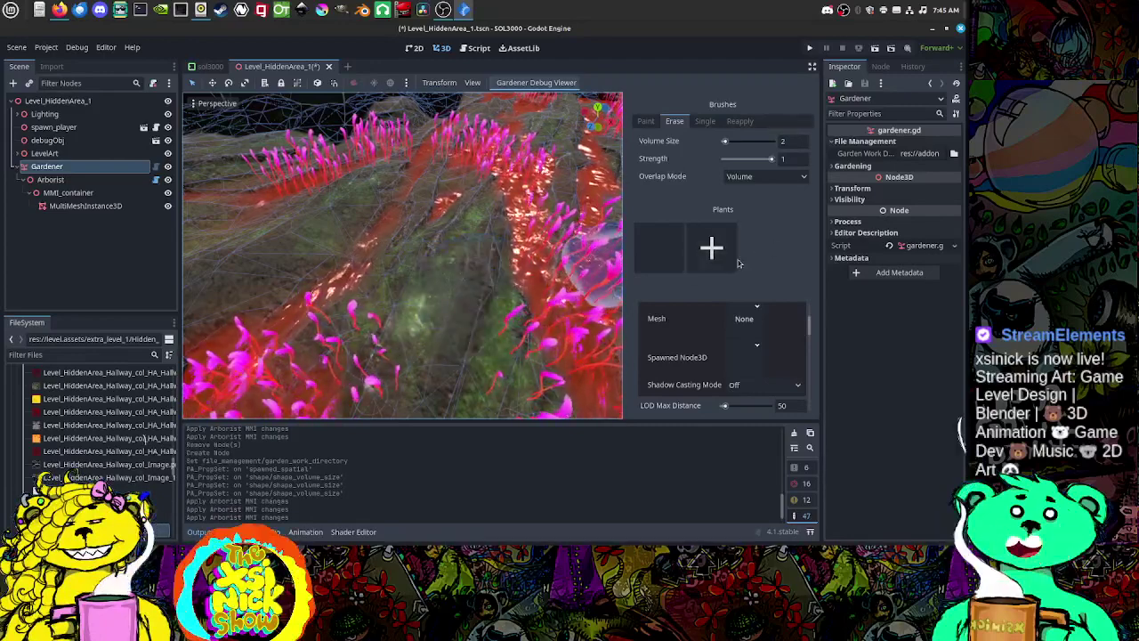
# Step: Toggle the Veg plant's brush activation off and on, and open its LOD variant for editing
pyautogui.click(664, 251)
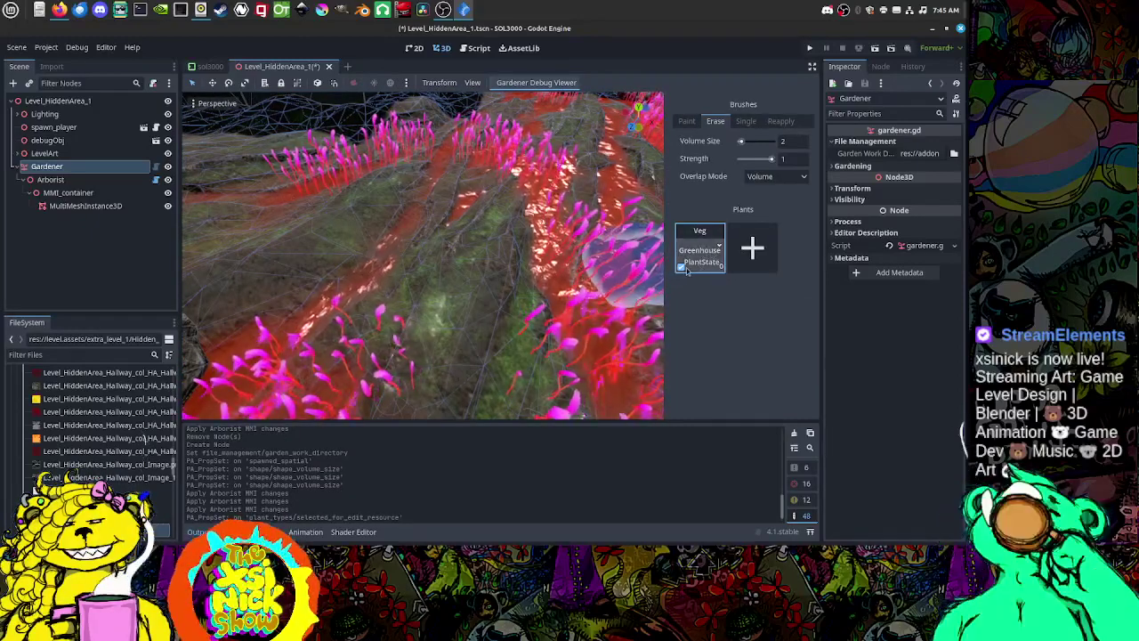
pyautogui.click(680, 267)
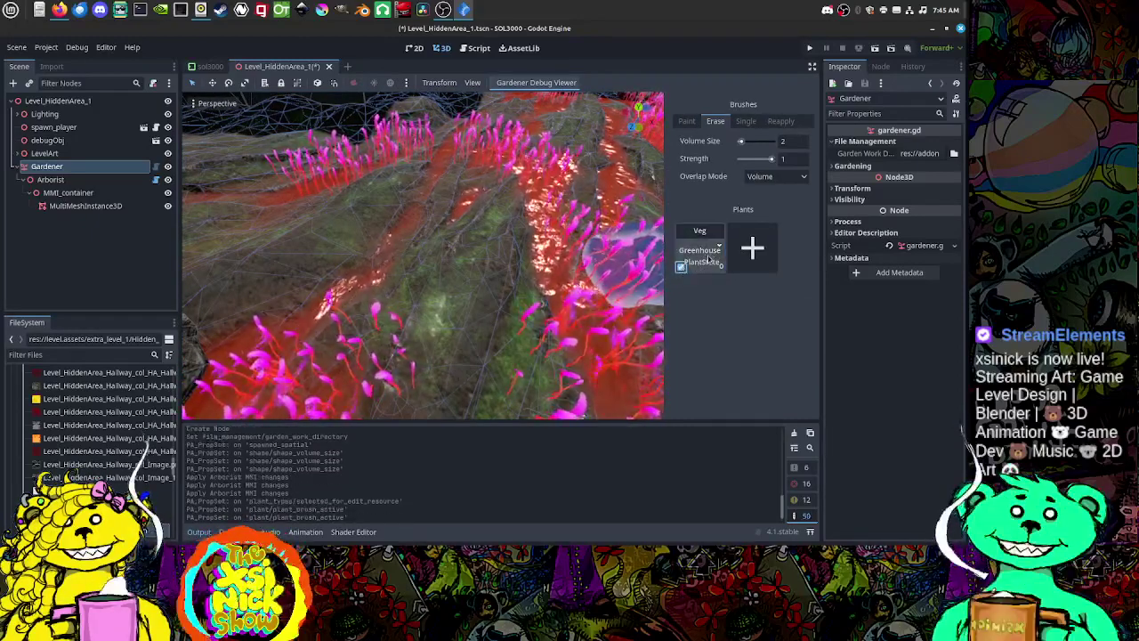
pyautogui.click(709, 259)
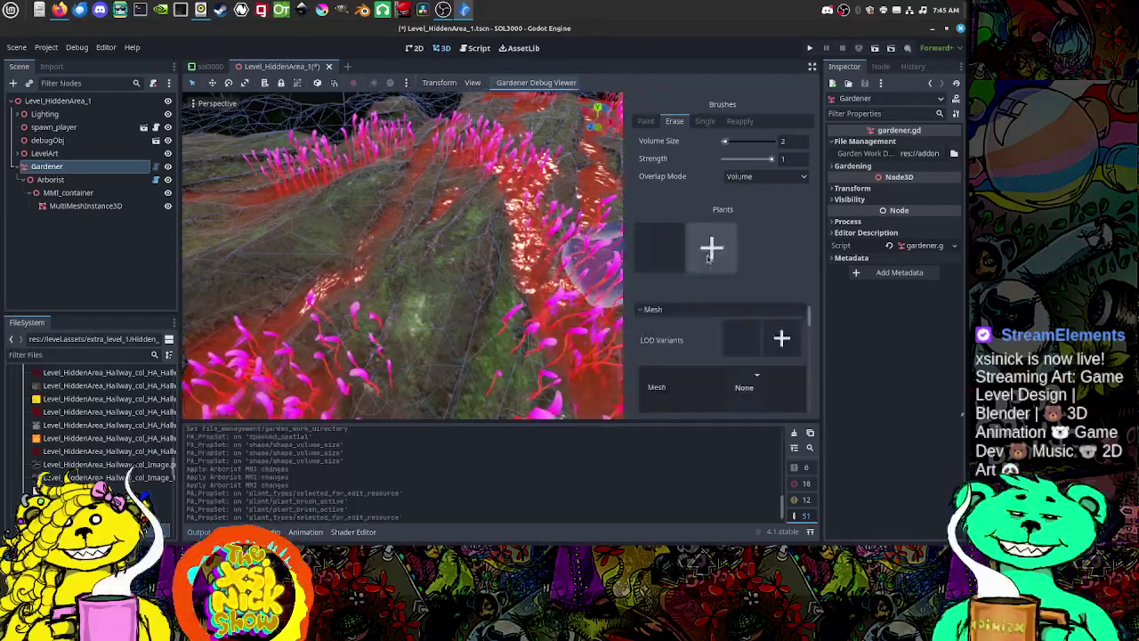
pyautogui.click(736, 339)
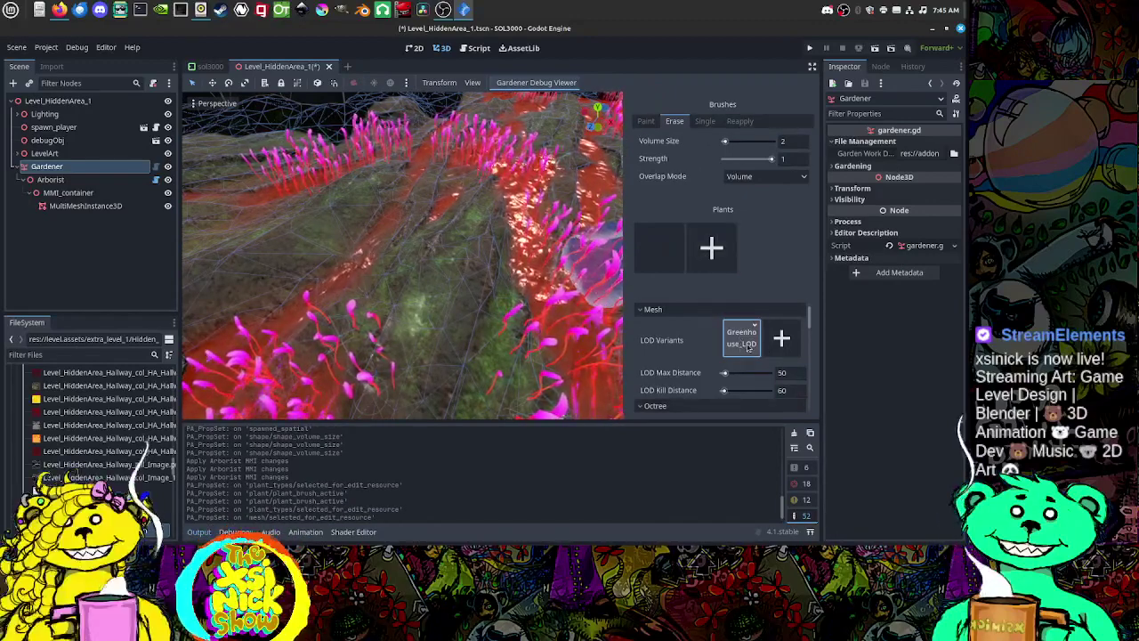
pyautogui.click(745, 346)
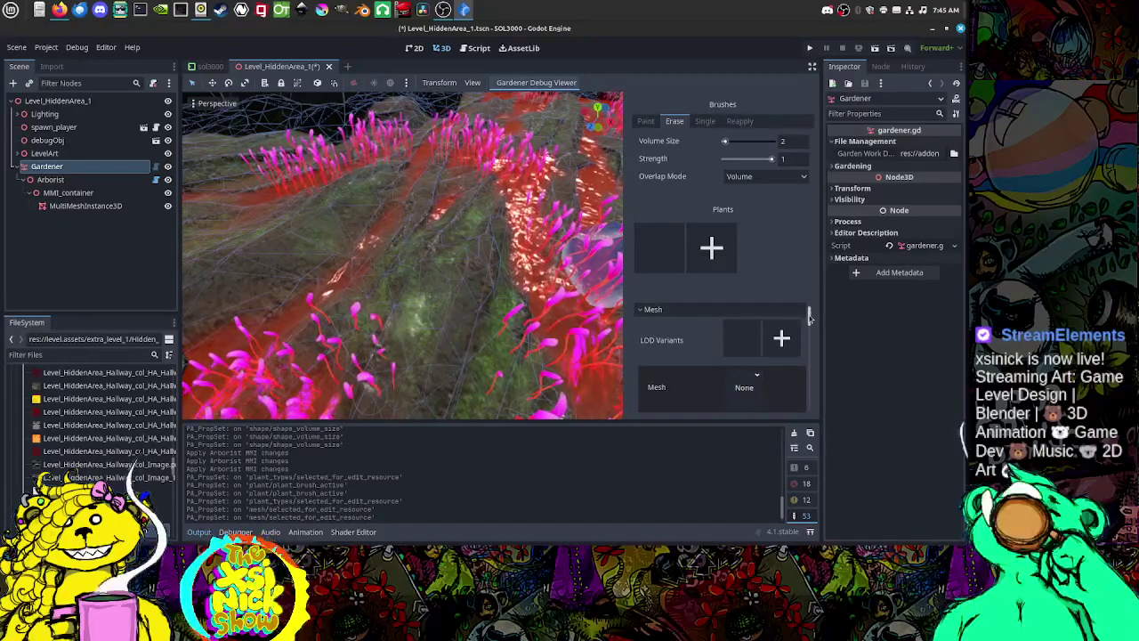
# Step: Reassign veg_grass.tscn from level.assets/vegetation as the Spawned Node3D of the Veg plant's LOD variant
pyautogui.scroll(-1, 808, 315)
pyautogui.click(744, 392)
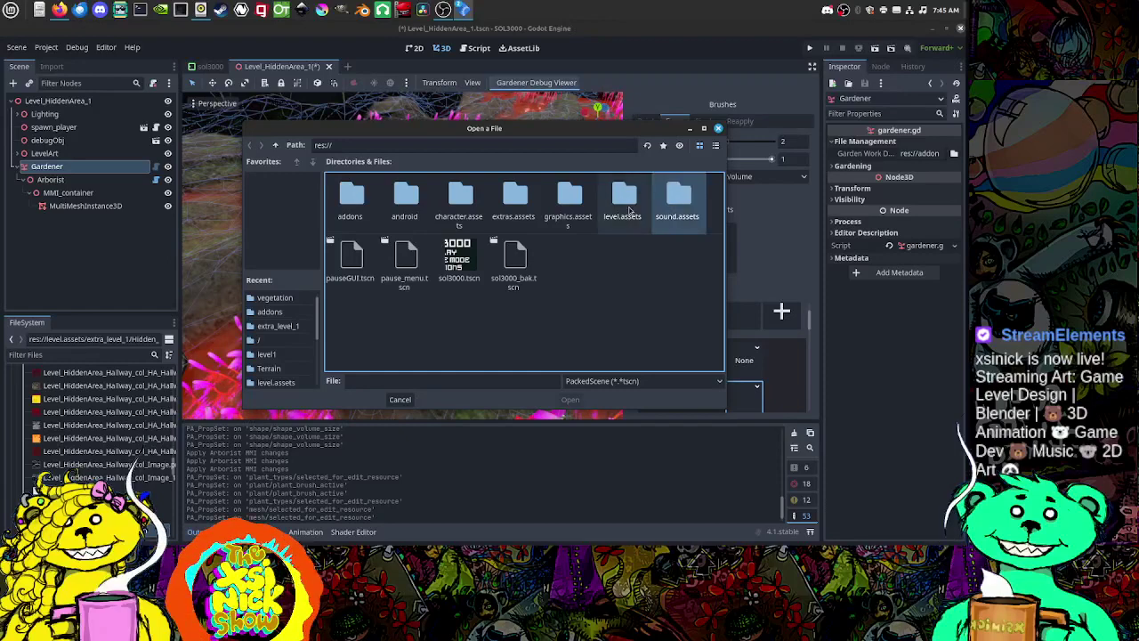
pyautogui.doubleClick(627, 207)
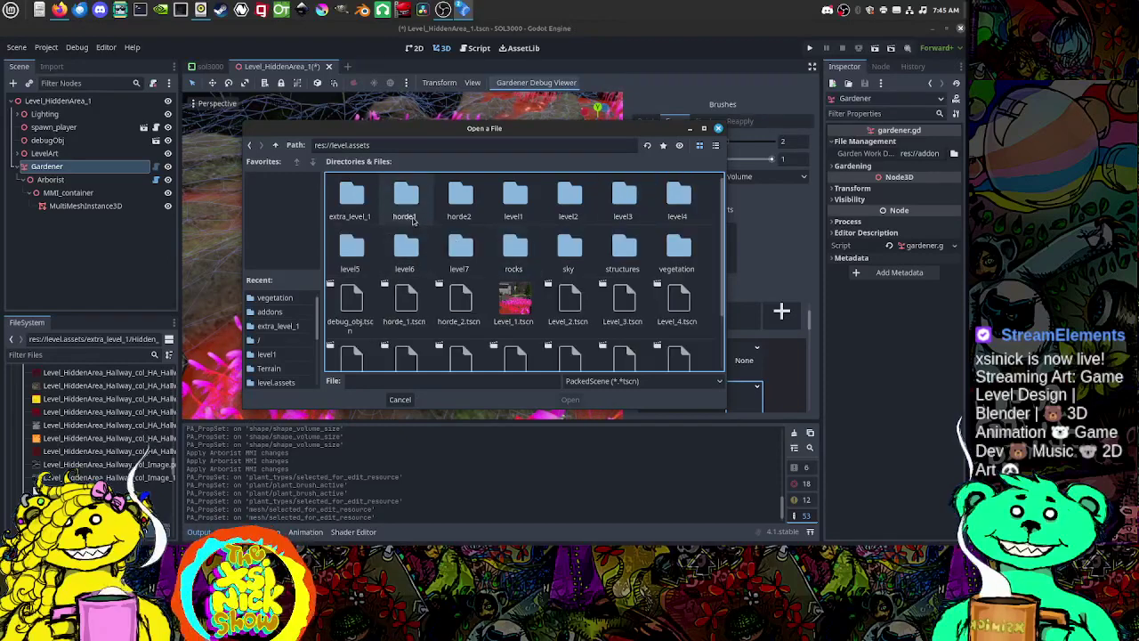
pyautogui.doubleClick(678, 249)
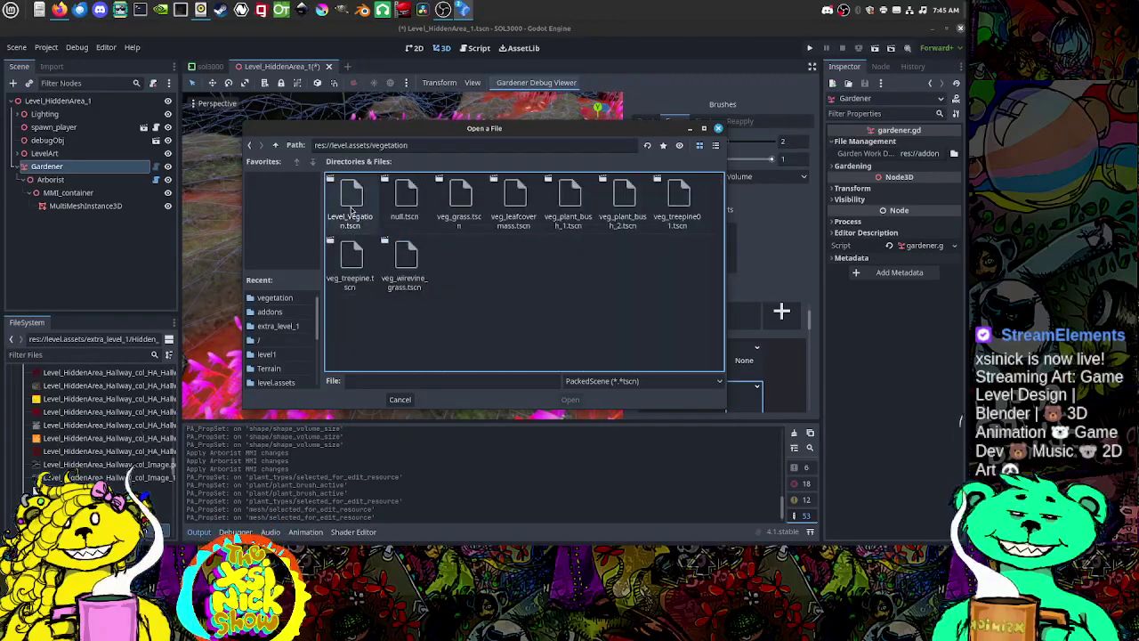
pyautogui.click(461, 197)
pyautogui.click(570, 398)
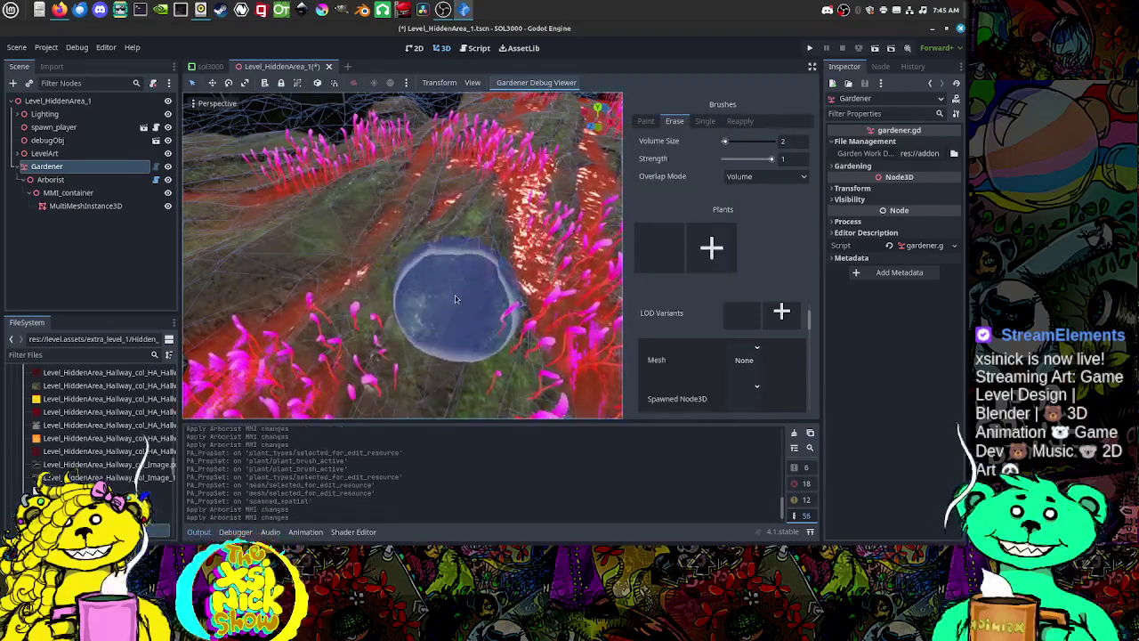
# Step: Try again to erase the grass on the slope with the Erase brush
pyautogui.moveTo(454, 299); pyautogui.dragTo(461, 283, button='middle')
pyautogui.scroll(-3, 454, 301)
pyautogui.scroll(-5, 428, 320)
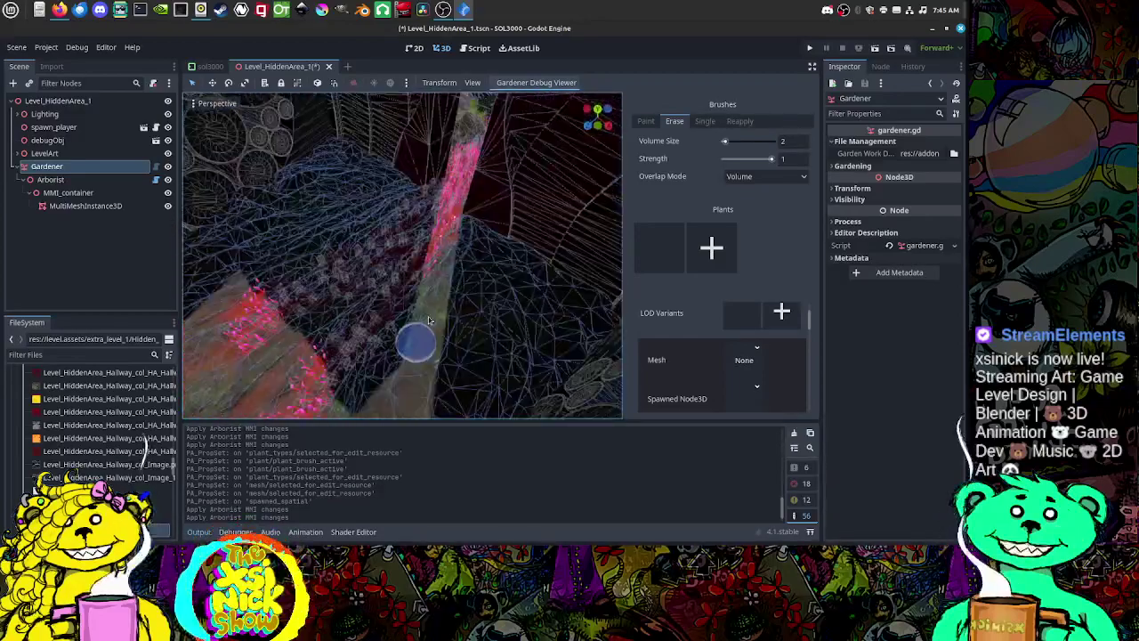
pyautogui.moveTo(428, 320)
pyautogui.mouseDown(button='middle')
pyautogui.moveTo(342, 253)
pyautogui.moveTo(396, 334)
pyautogui.moveTo(428, 325)
pyautogui.mouseUp(button='middle')
pyautogui.scroll(5, 402, 337)
pyautogui.scroll(-5, 460, 313)
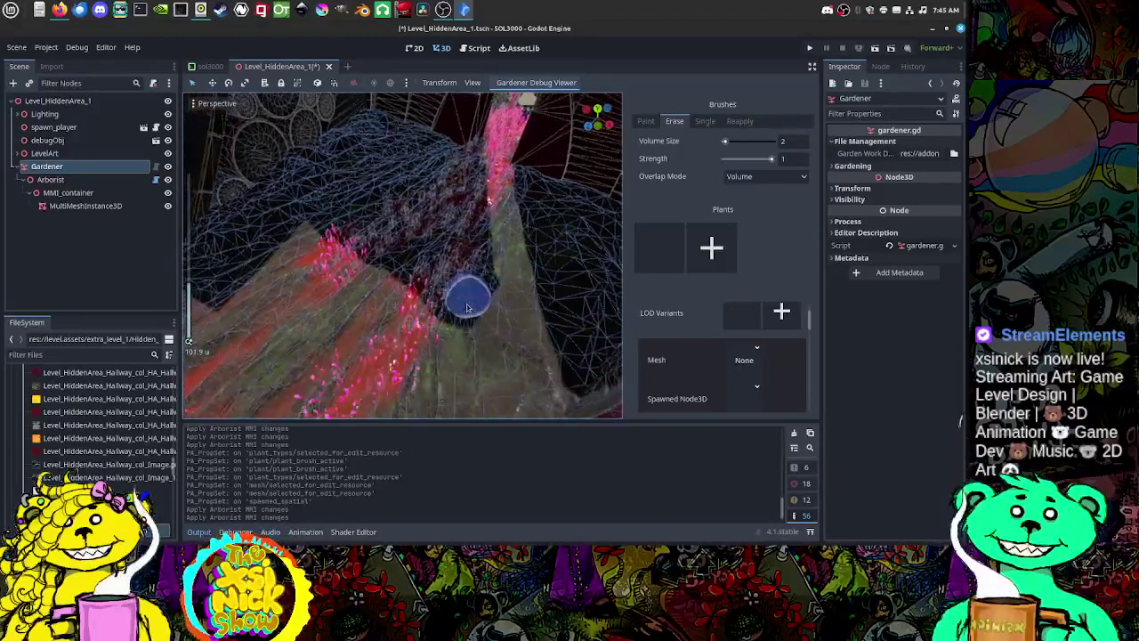
pyautogui.scroll(5, 467, 307)
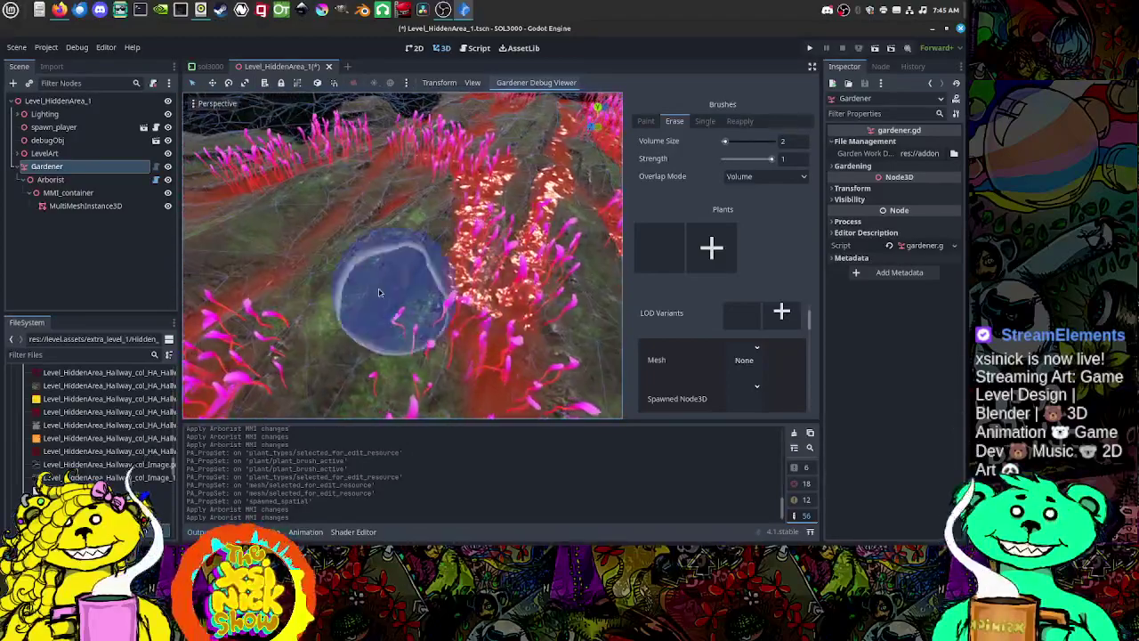
pyautogui.moveTo(378, 292)
pyautogui.mouseDown()
pyautogui.moveTo(356, 297)
pyautogui.moveTo(454, 300)
pyautogui.mouseUp()
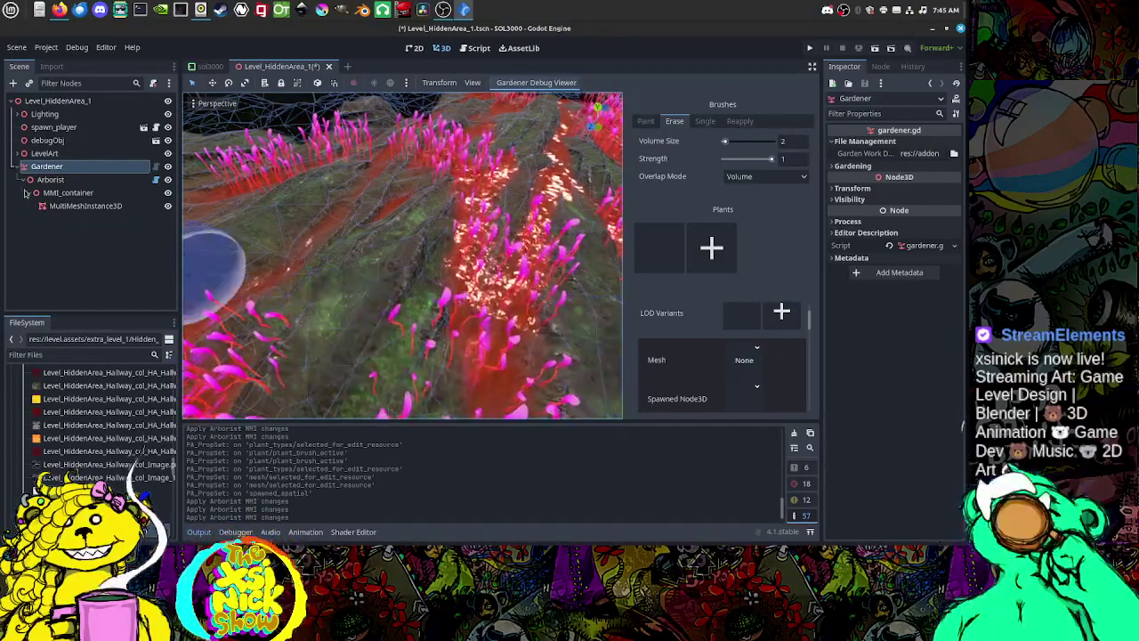
# Step: Inspect the MMI_container and MultiMeshInstance3D nodes under Arborist, and reselect the Gardener node
pyautogui.click(68, 192)
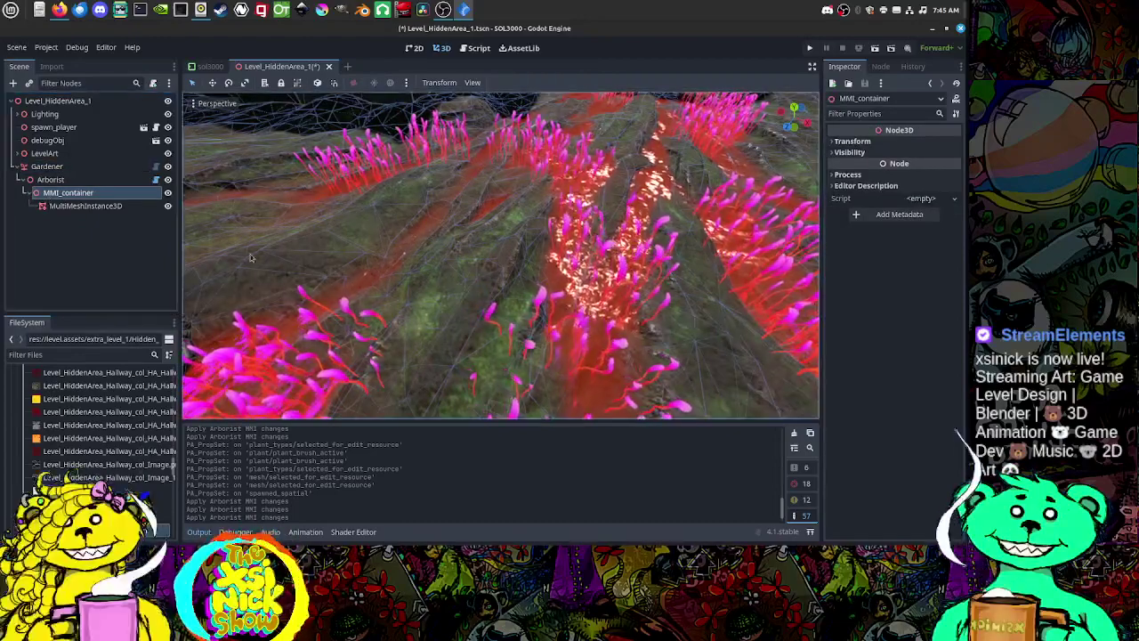
pyautogui.click(78, 206)
pyautogui.click(55, 193)
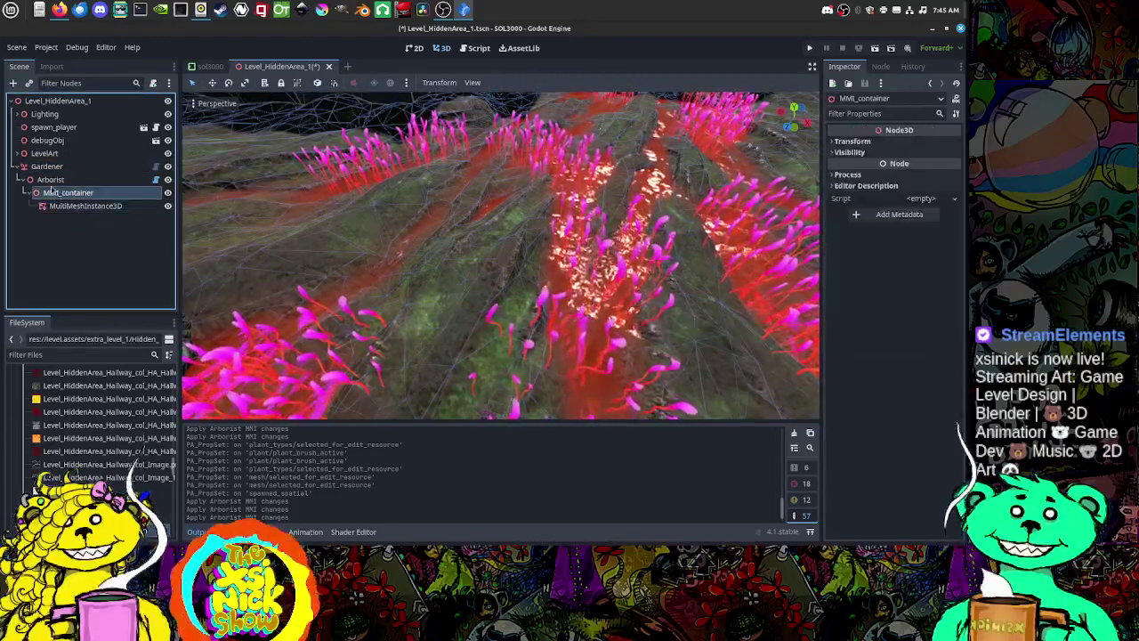
pyautogui.click(51, 180)
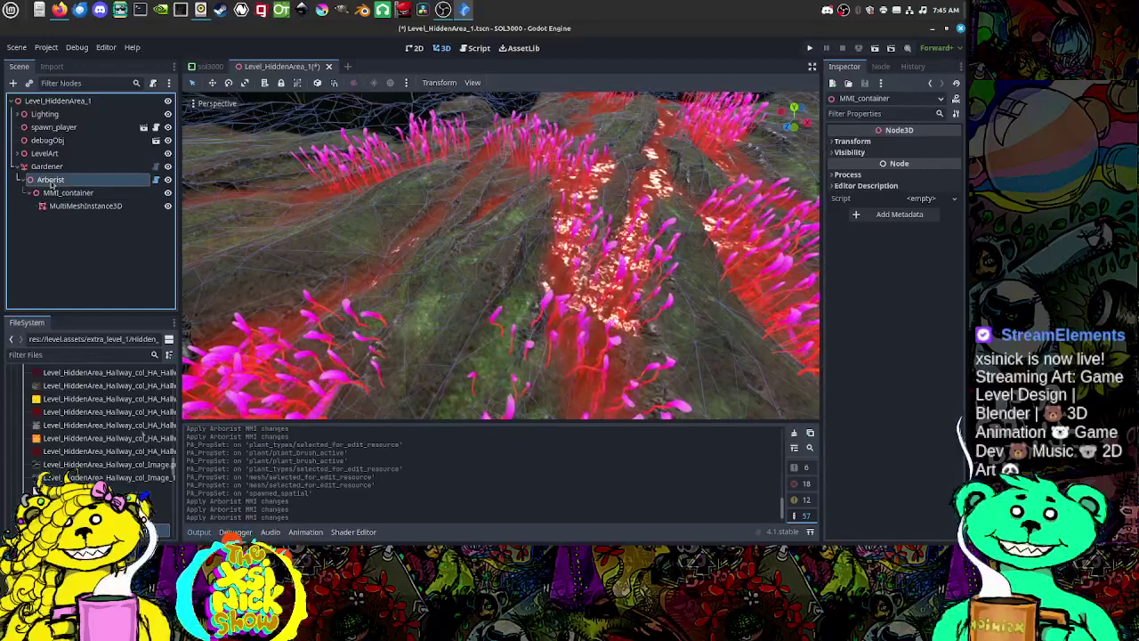
pyautogui.click(48, 167)
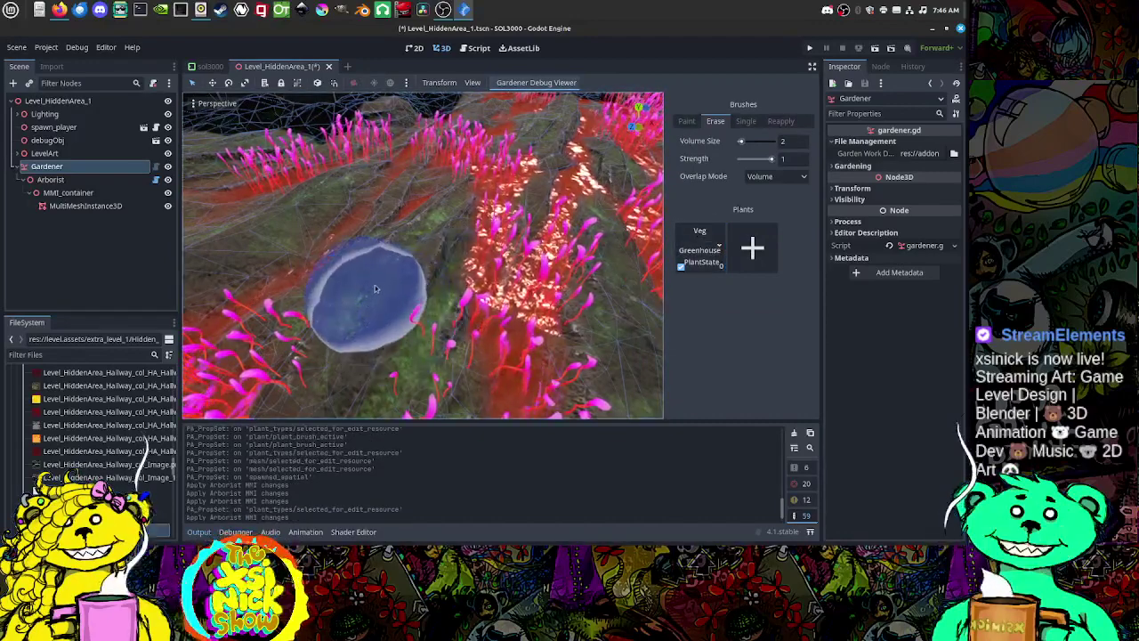
# Step: Delete the Veg plant from the Gardener, add a new plant, and open its settings
pyautogui.click(719, 246)
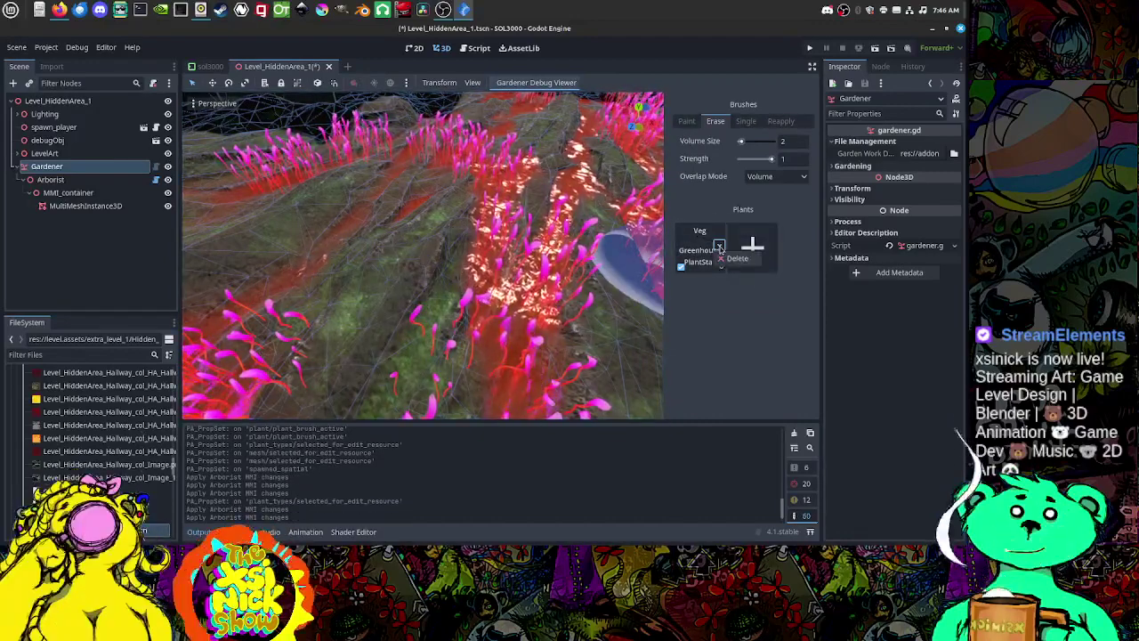
pyautogui.click(725, 259)
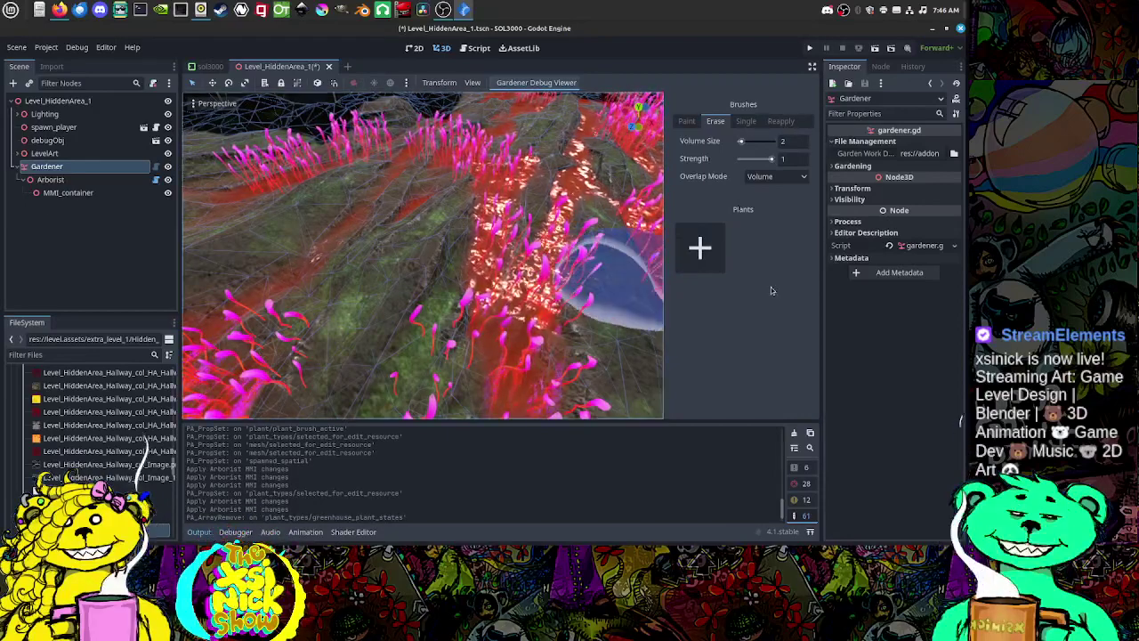
pyautogui.click(712, 254)
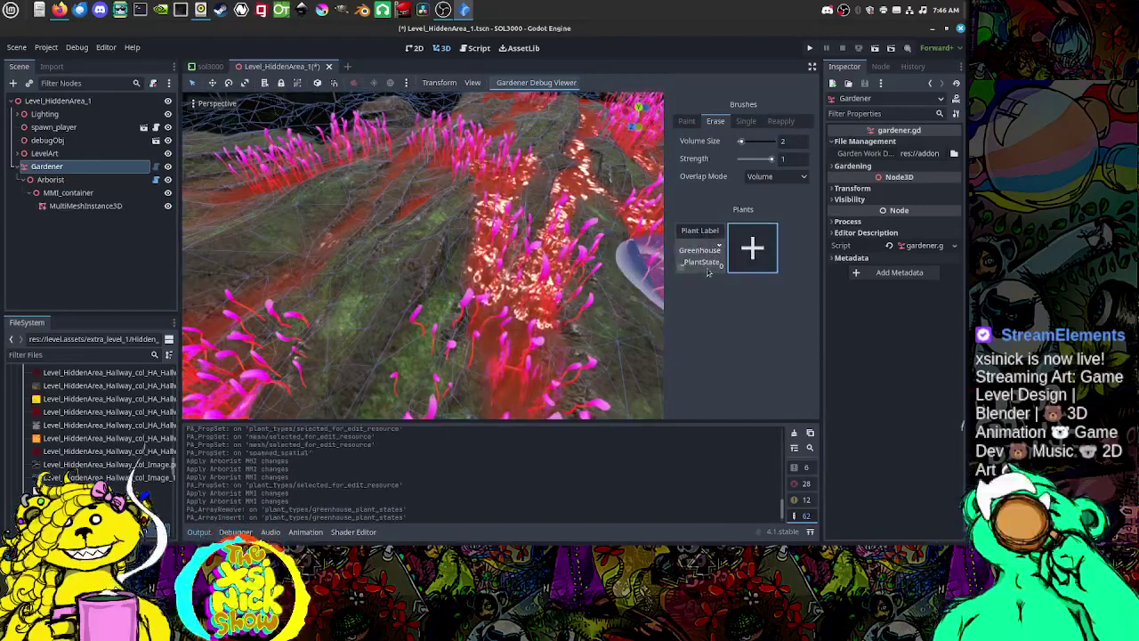
pyautogui.click(701, 258)
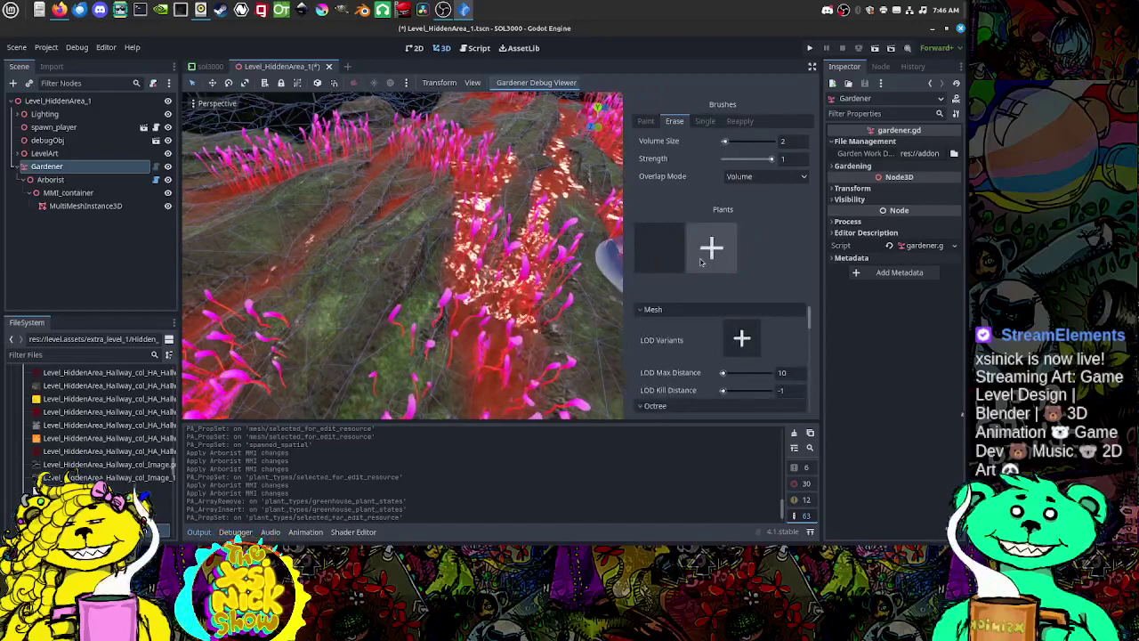
# Step: Add an LOD variant to the new plant with veg_grass.tscn from level.assets/vegetation as its Spawned Node3D
pyautogui.click(742, 339)
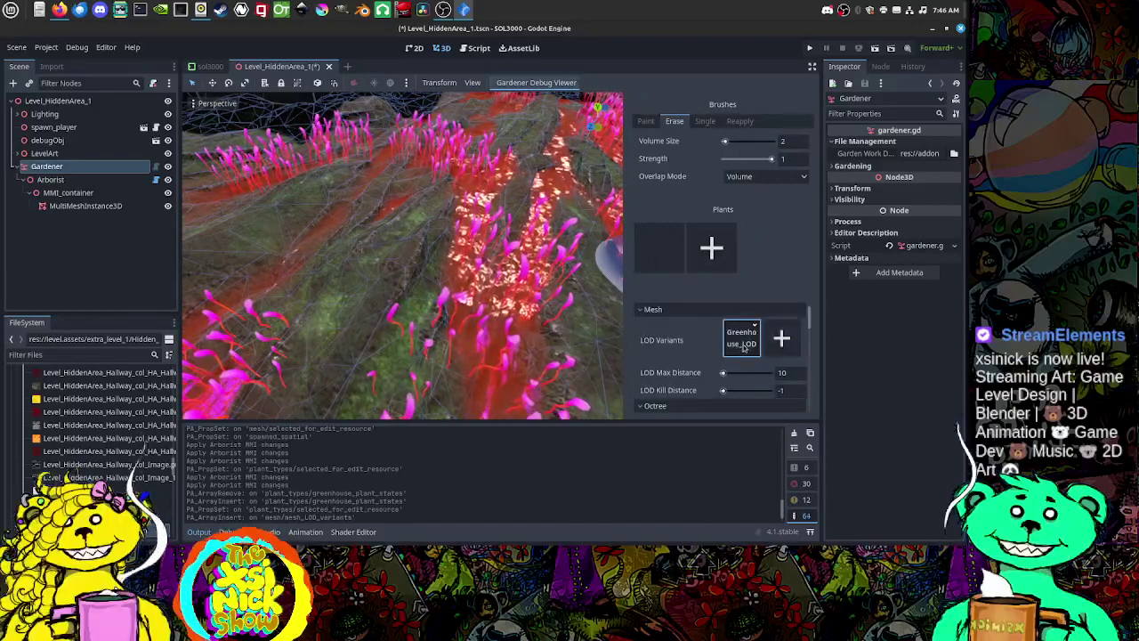
pyautogui.click(743, 345)
pyautogui.scroll(-1, 710, 336)
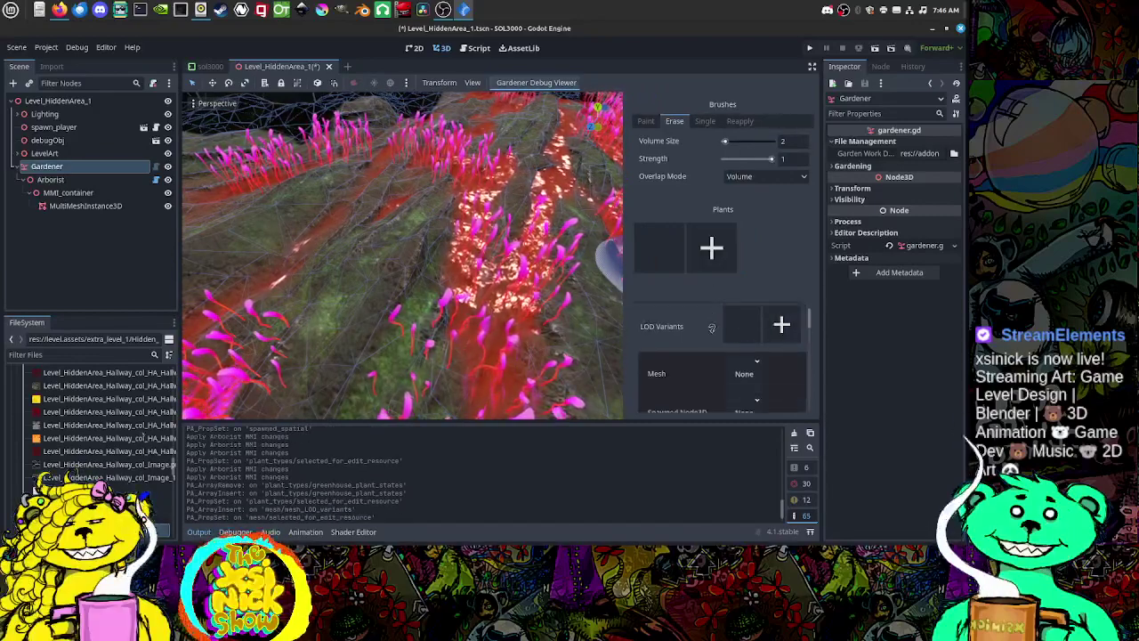
pyautogui.click(746, 407)
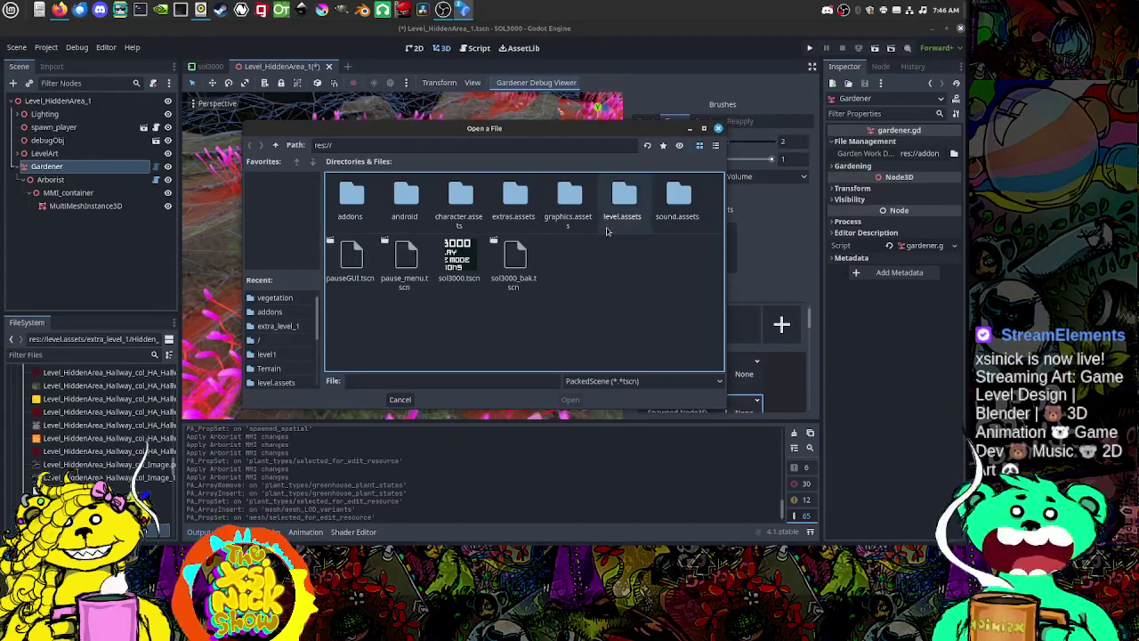
pyautogui.doubleClick(671, 212)
pyautogui.click(276, 145)
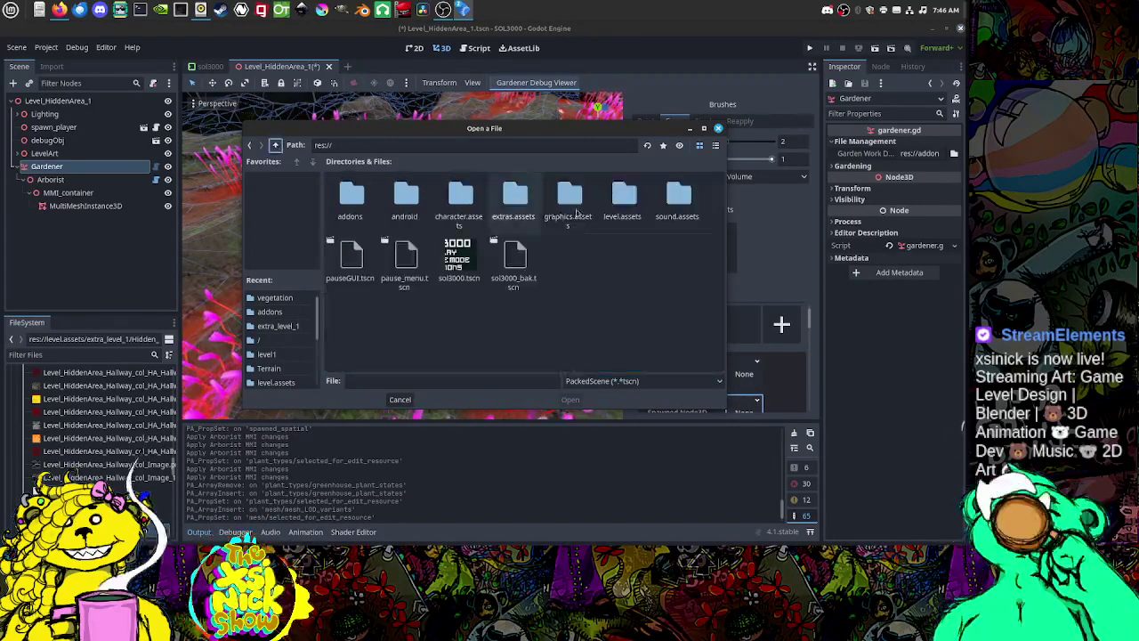
pyautogui.doubleClick(624, 195)
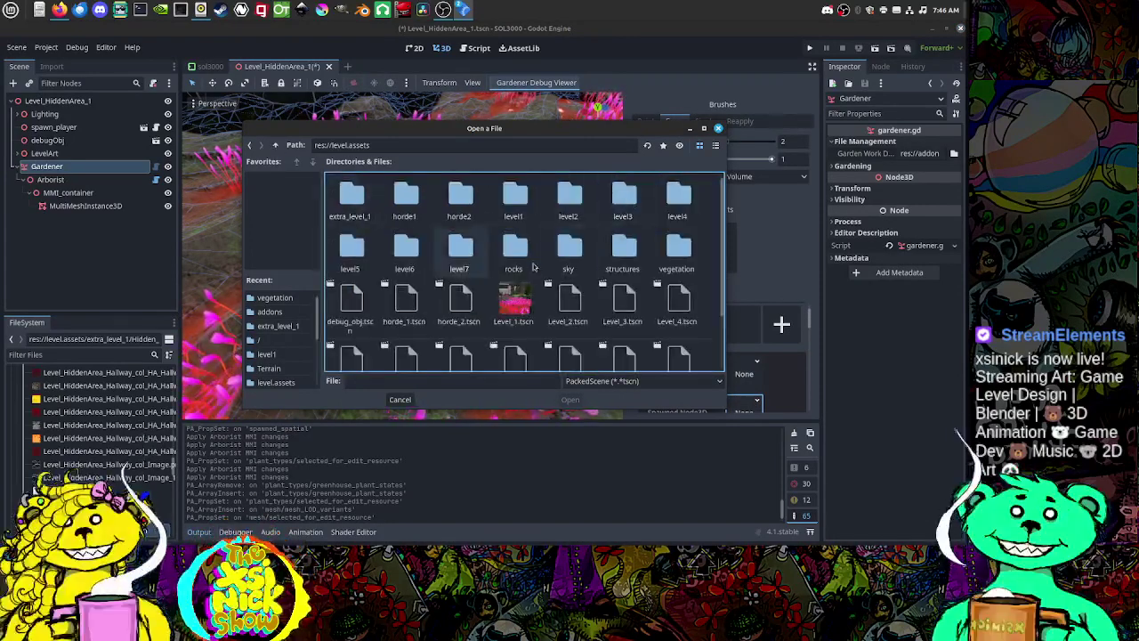
pyautogui.doubleClick(678, 251)
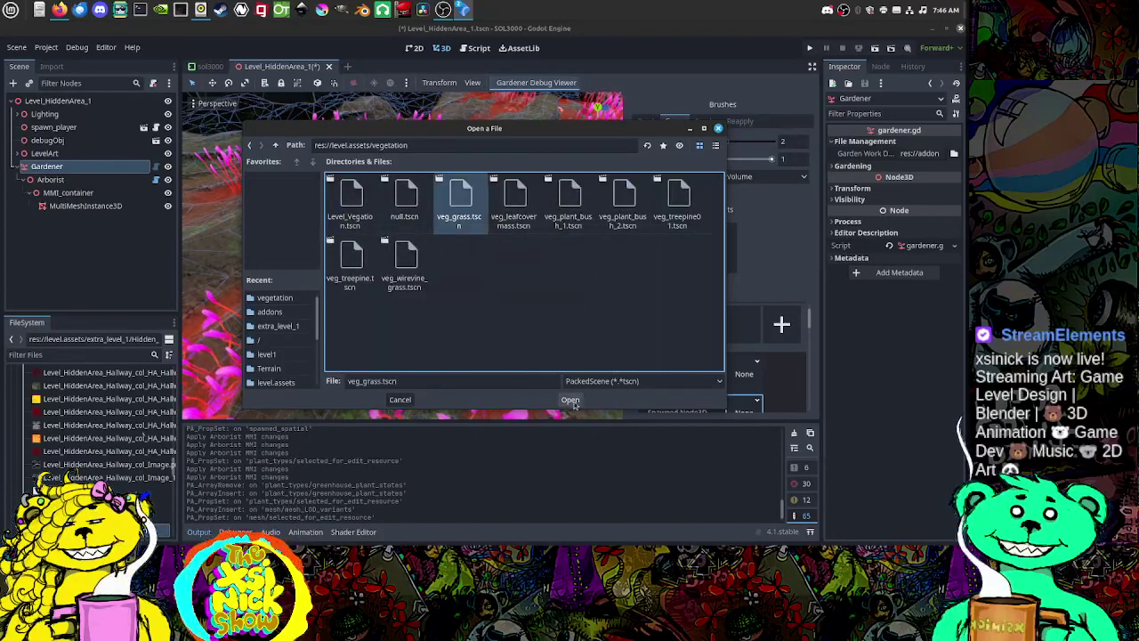
pyautogui.click(570, 400)
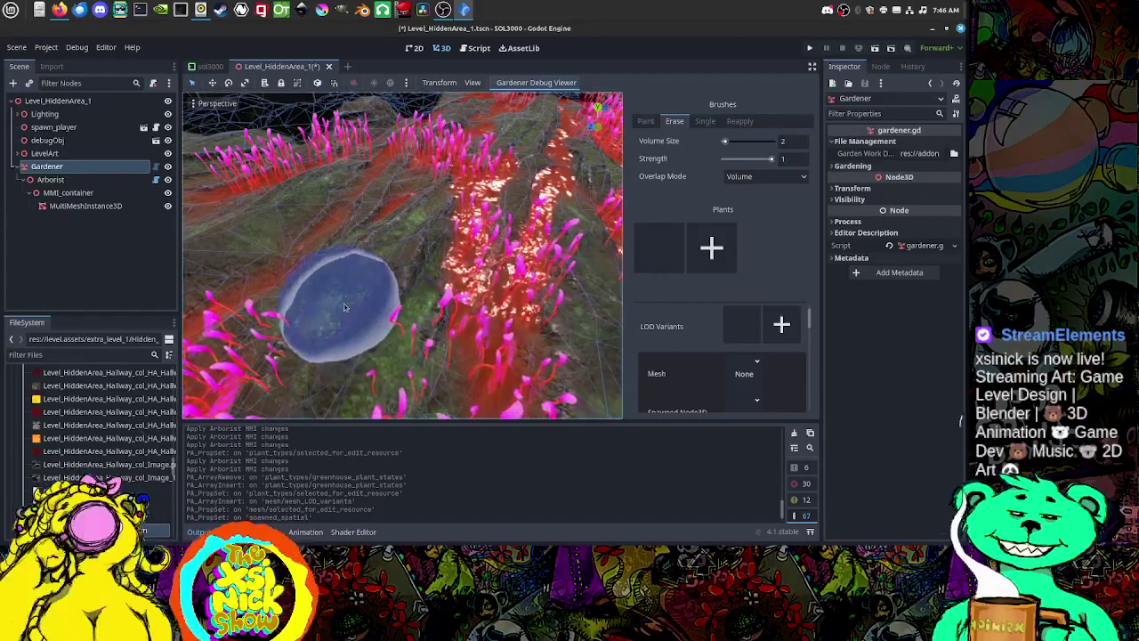
# Step: Reveal the Gardener's Gardening Collision Mask and try erasing grass on the slope with the Erase brush
pyautogui.moveTo(345, 307)
pyautogui.mouseDown(button='middle')
pyautogui.moveTo(339, 298)
pyautogui.moveTo(370, 269)
pyautogui.moveTo(375, 283)
pyautogui.moveTo(348, 279)
pyautogui.moveTo(374, 293)
pyautogui.moveTo(416, 256)
pyautogui.mouseUp(button='middle')
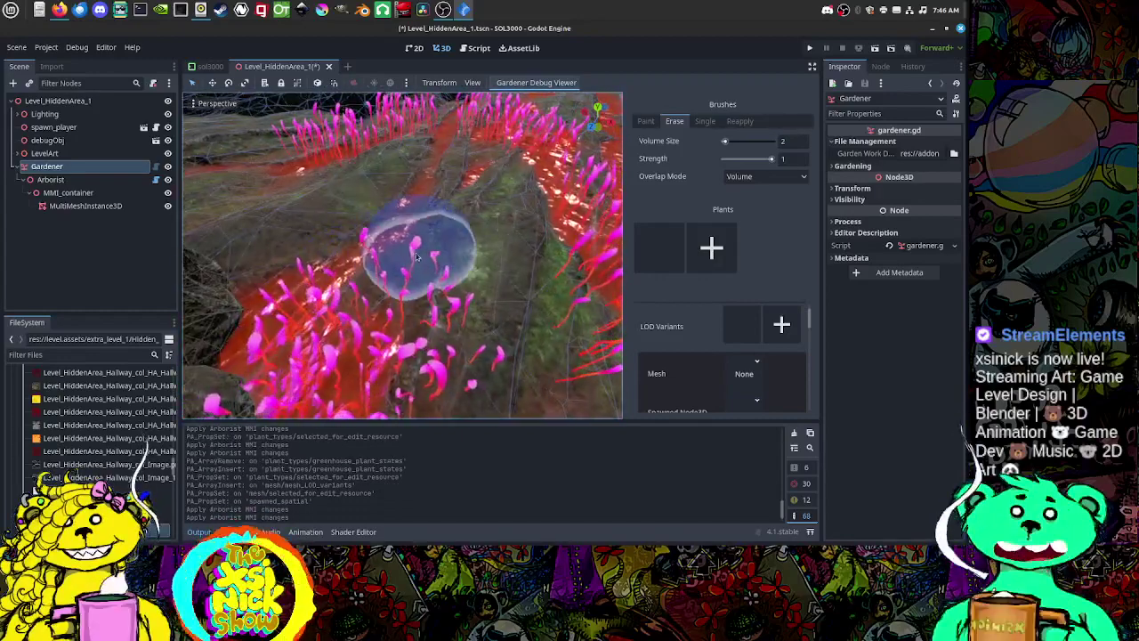
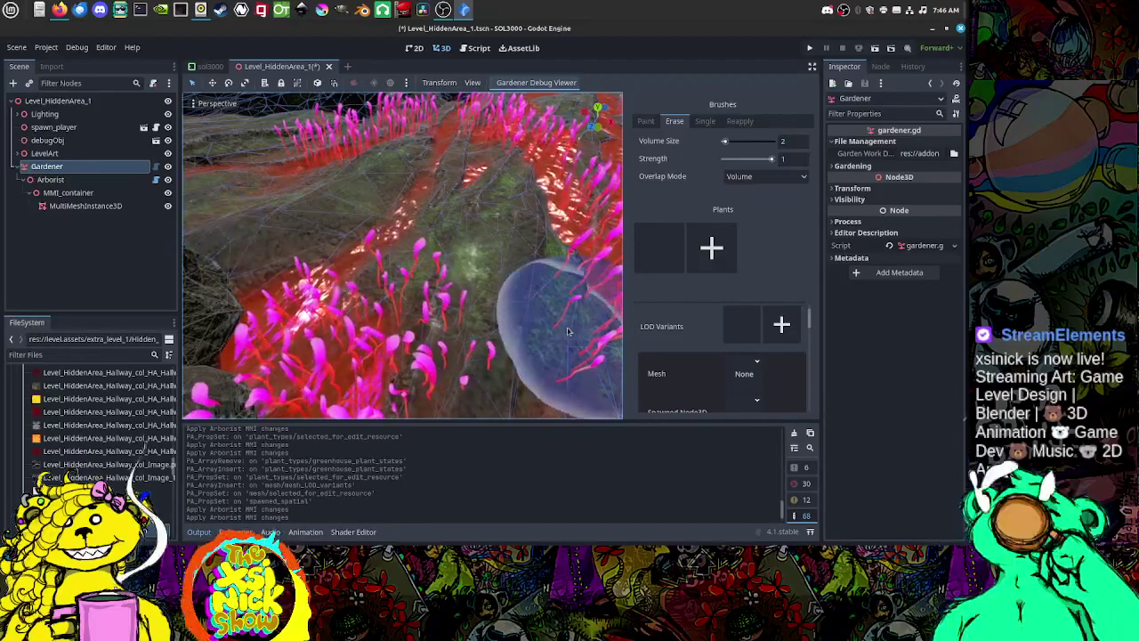
pyautogui.moveTo(568, 331); pyautogui.dragTo(539, 341, button='middle')
pyautogui.scroll(-4, 552, 324)
pyautogui.scroll(5, 558, 327)
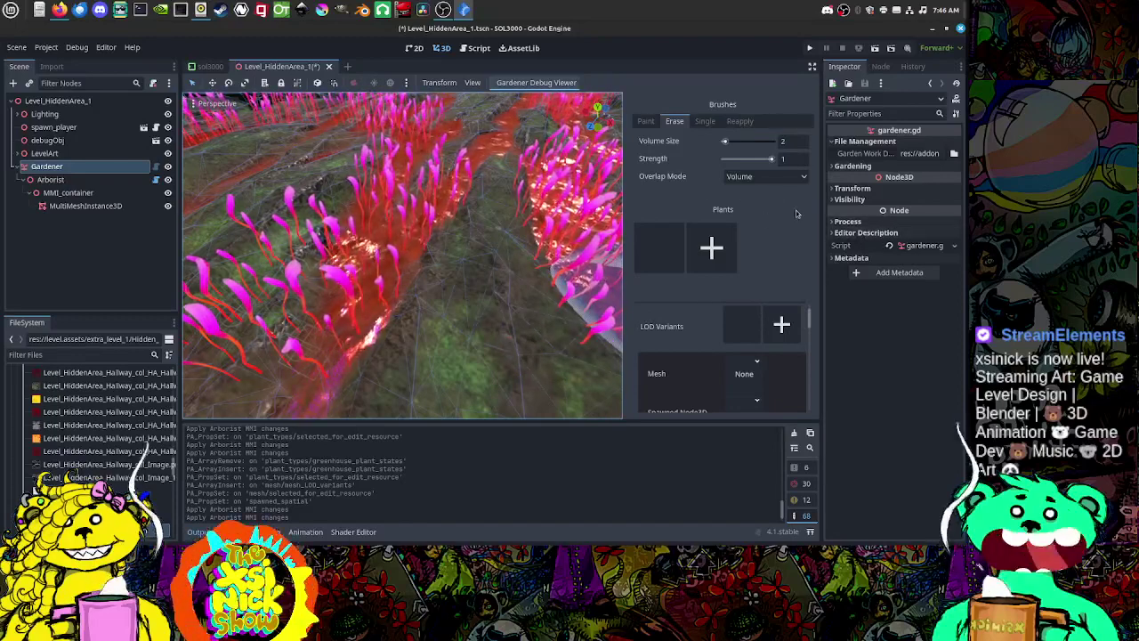
pyautogui.click(844, 166)
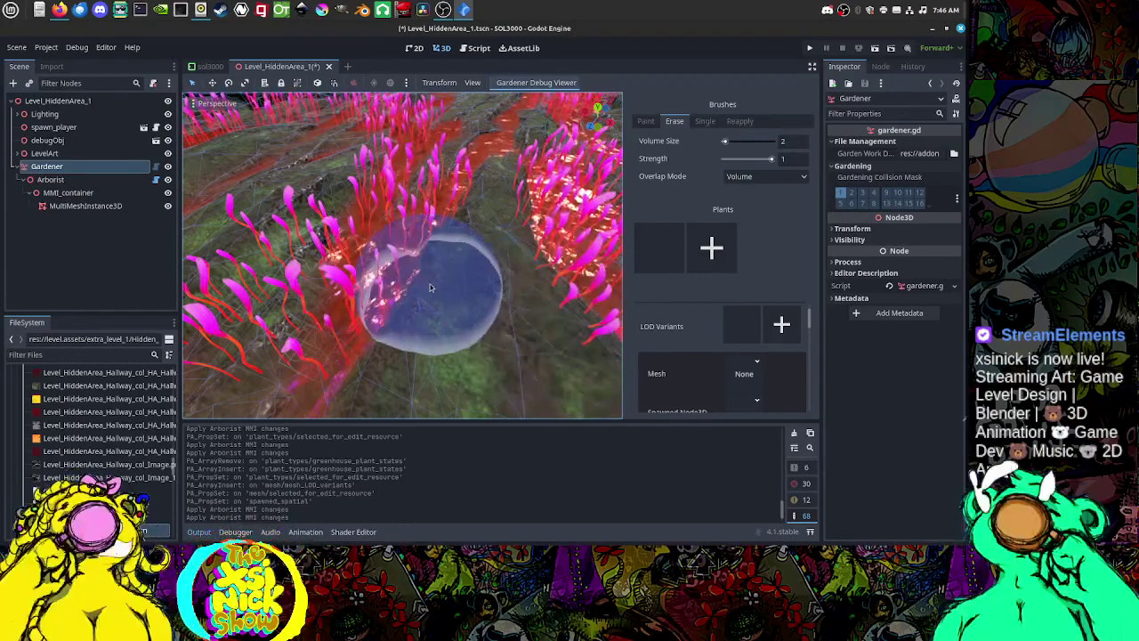
pyautogui.moveTo(429, 285); pyautogui.dragTo(465, 290, button='middle')
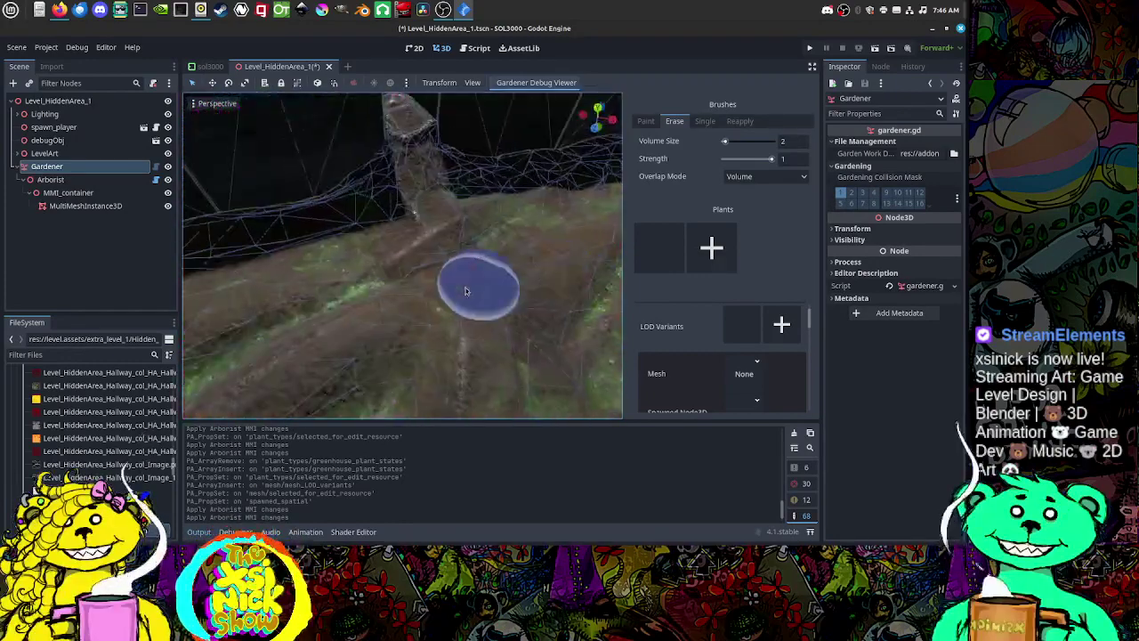
pyautogui.click(358, 292)
pyautogui.click(360, 292)
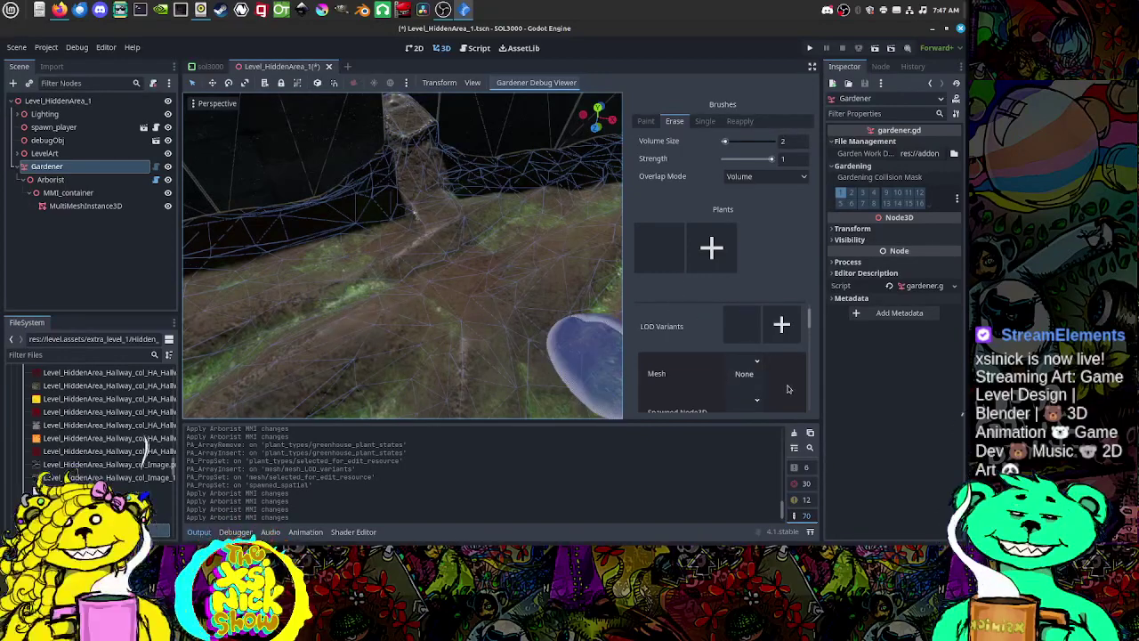
# Step: Examine the grass around the red pool and the new plant's LOD variant settings
pyautogui.scroll(-15, 498, 293)
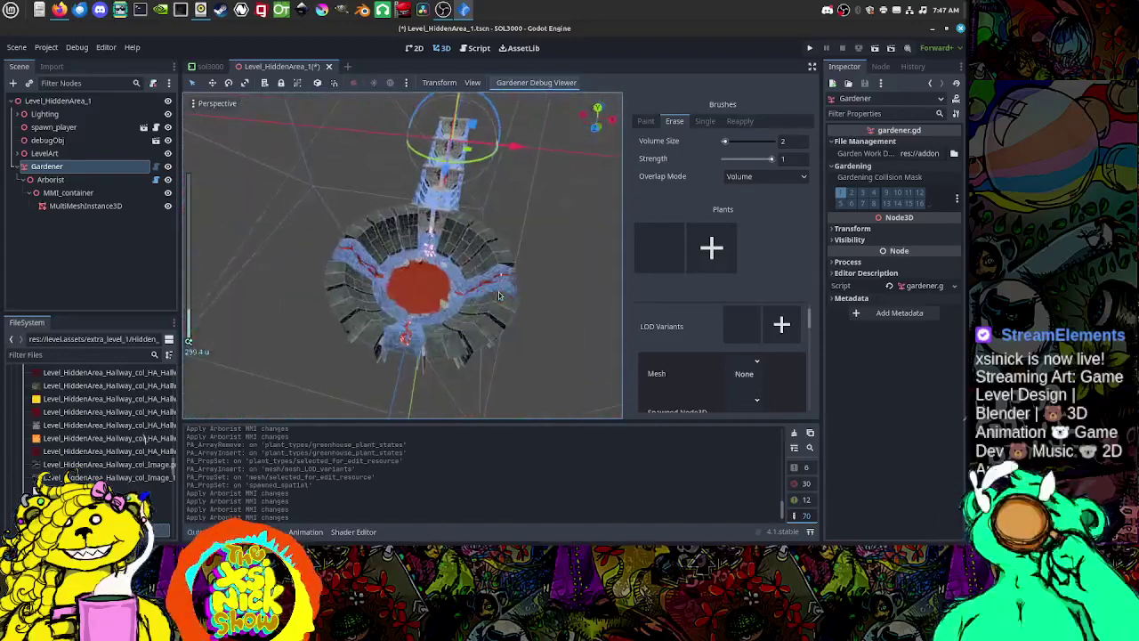
pyautogui.moveTo(522, 296); pyautogui.dragTo(441, 317, button='middle')
pyautogui.scroll(8, 395, 302)
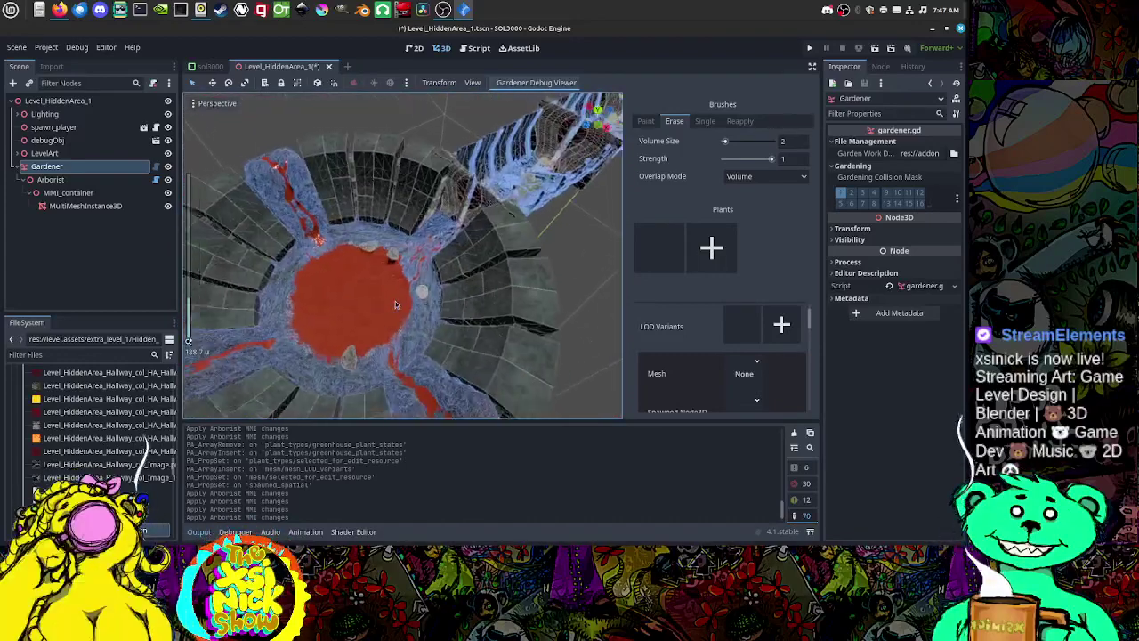
pyautogui.scroll(2, 405, 307)
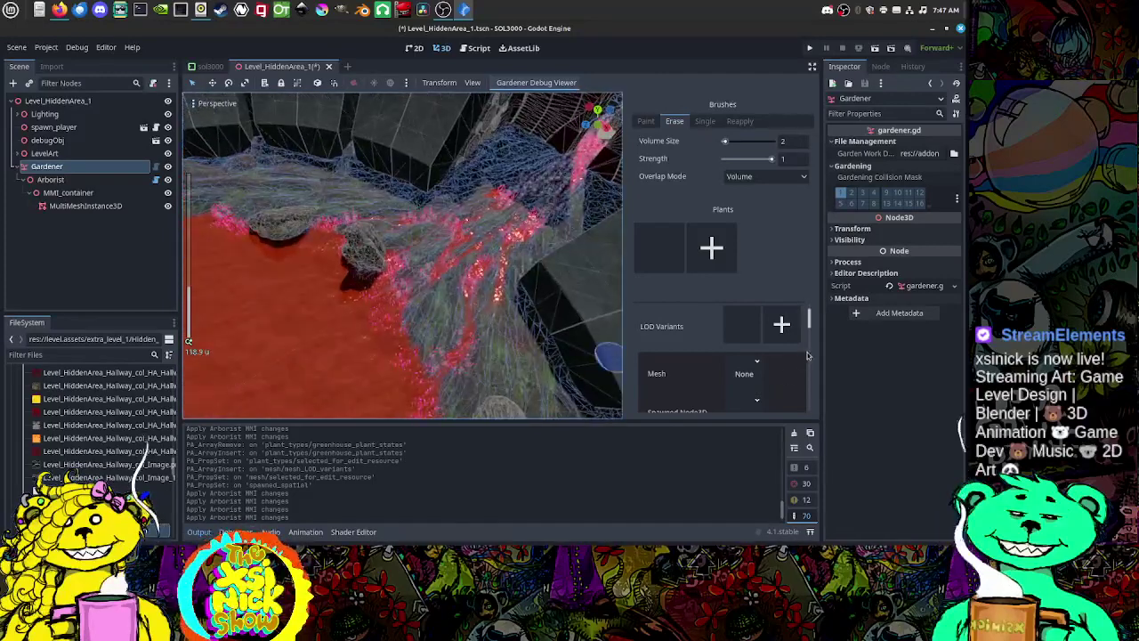
pyautogui.scroll(-1, 800, 358)
pyautogui.scroll(-3, 798, 360)
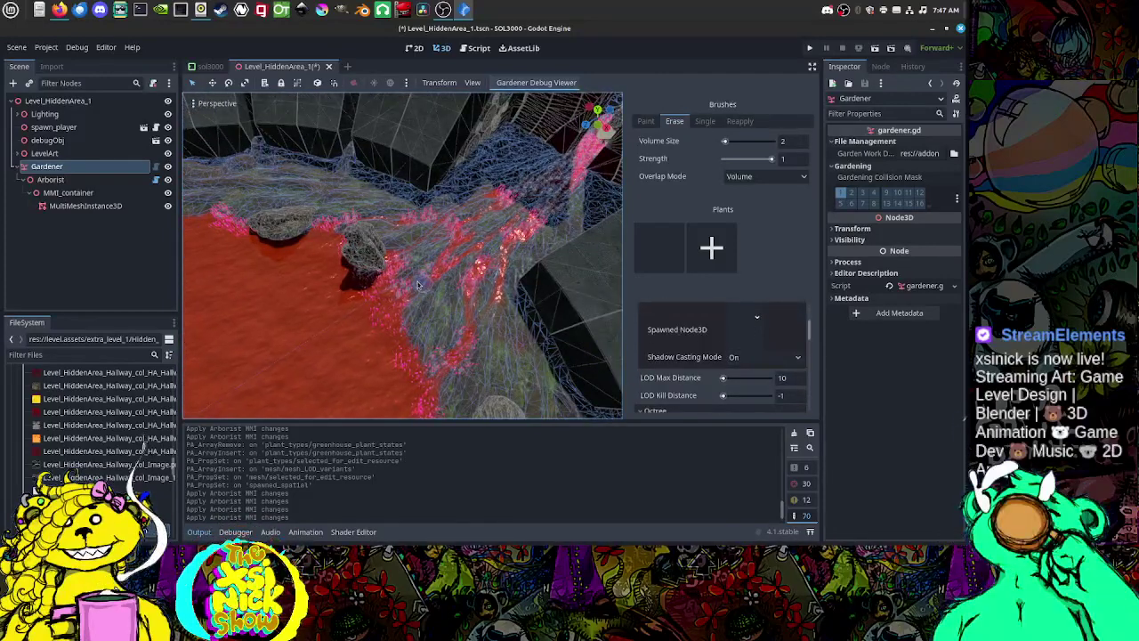
pyautogui.scroll(2, 420, 279)
pyautogui.scroll(3, 428, 275)
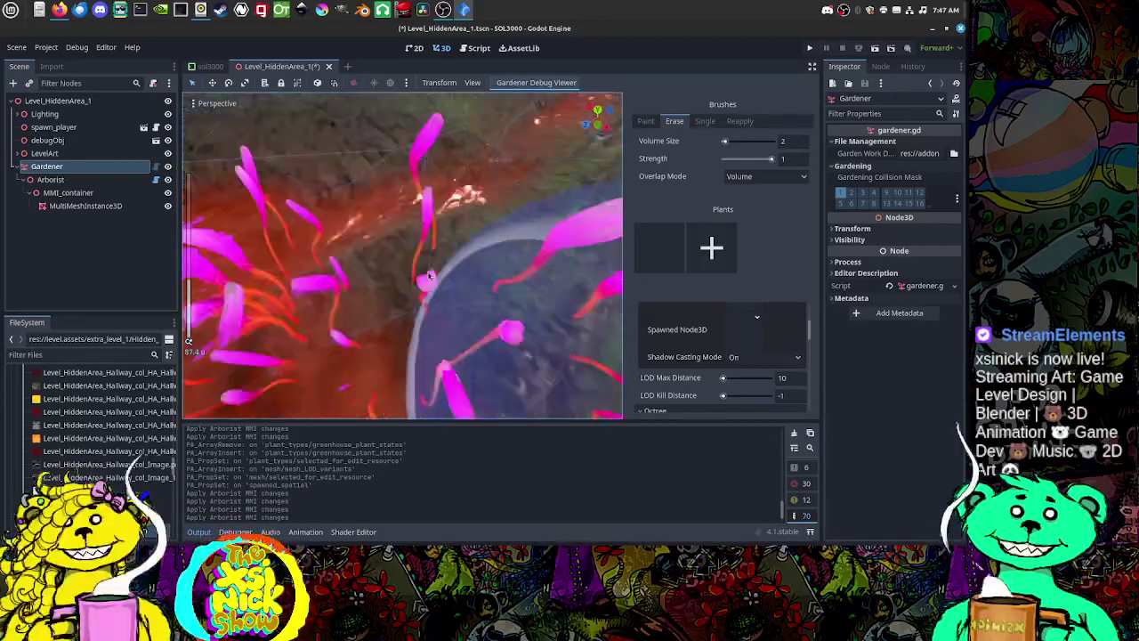
pyautogui.scroll(-3, 429, 276)
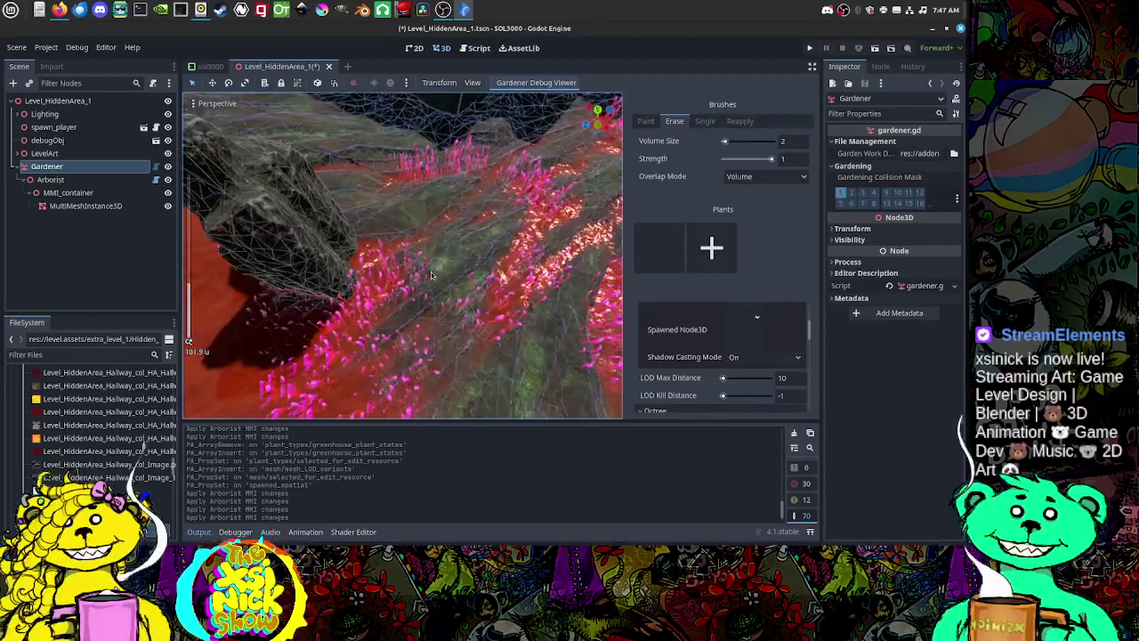
# Step: Set the Erase brush's Volume Size to 8.61 and try erasing the grass on the slope beside the red pool
pyautogui.moveTo(725, 141); pyautogui.dragTo(729, 142)
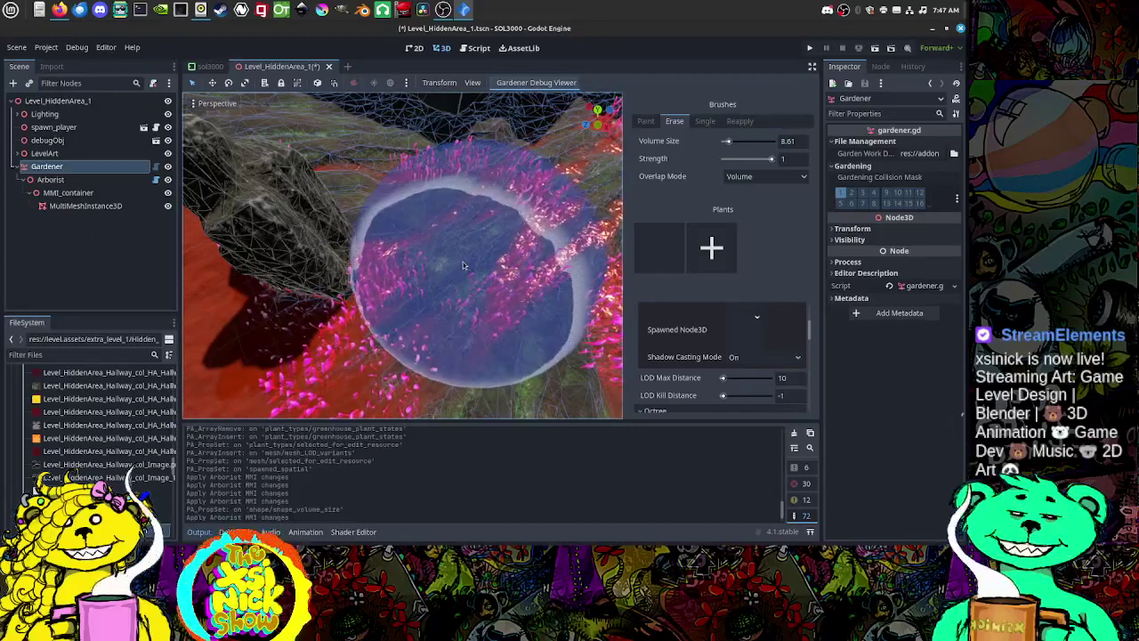
pyautogui.click(463, 261)
pyautogui.click(464, 253)
pyautogui.click(471, 260)
pyautogui.click(472, 262)
pyautogui.moveTo(472, 261); pyautogui.dragTo(468, 267, button='middle')
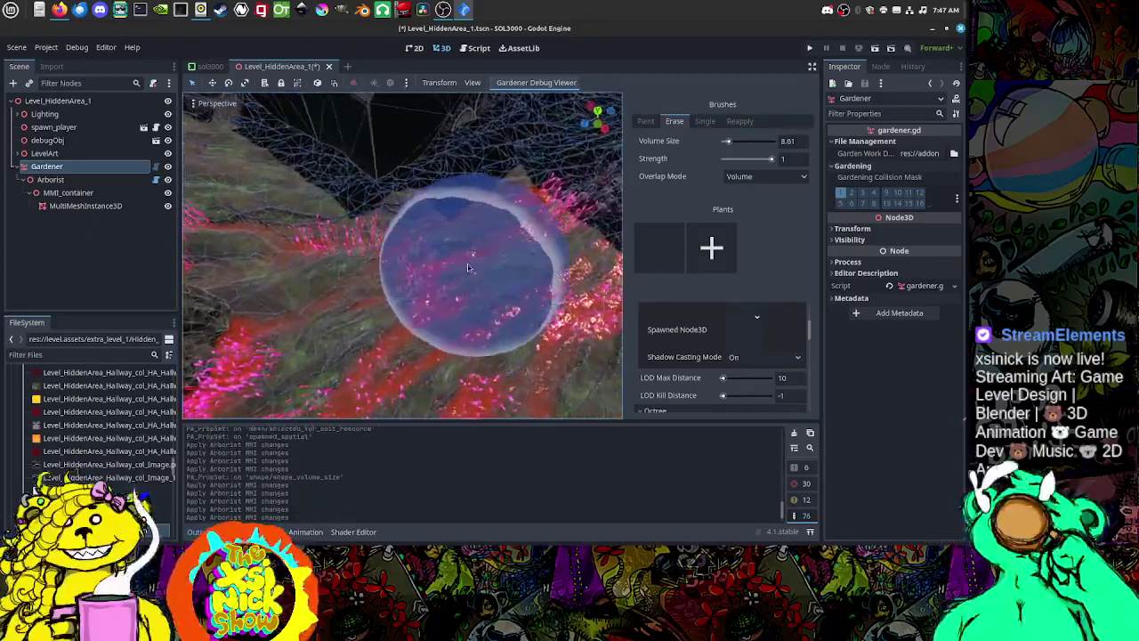
# Step: Delete the Gardener node and its children from the scene
pyautogui.rightClick(81, 168)
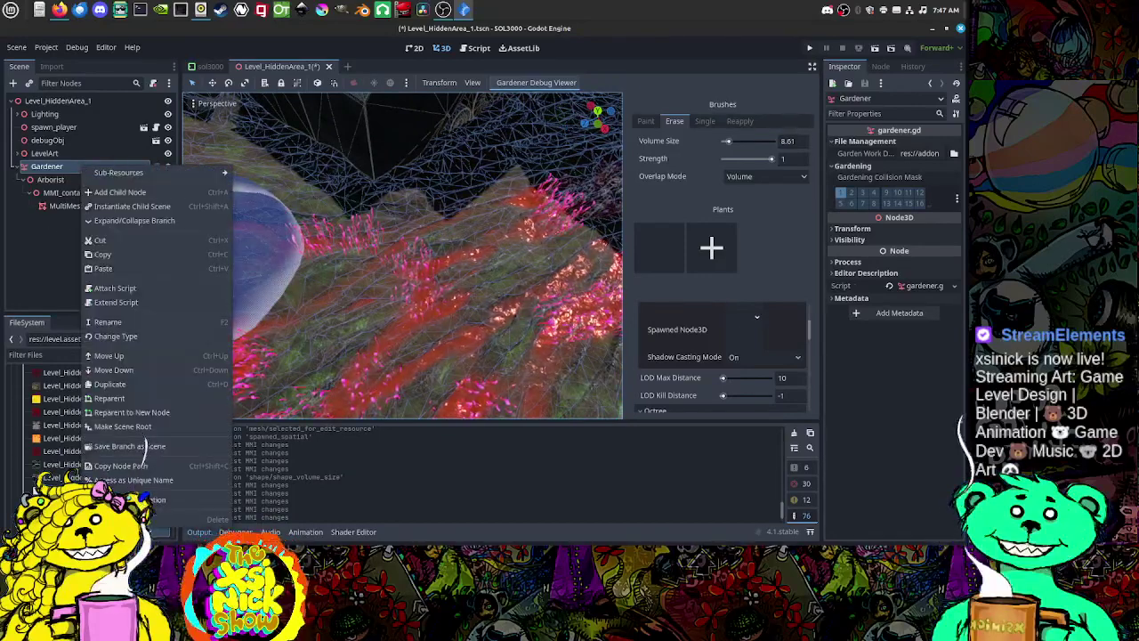
pyautogui.click(217, 519)
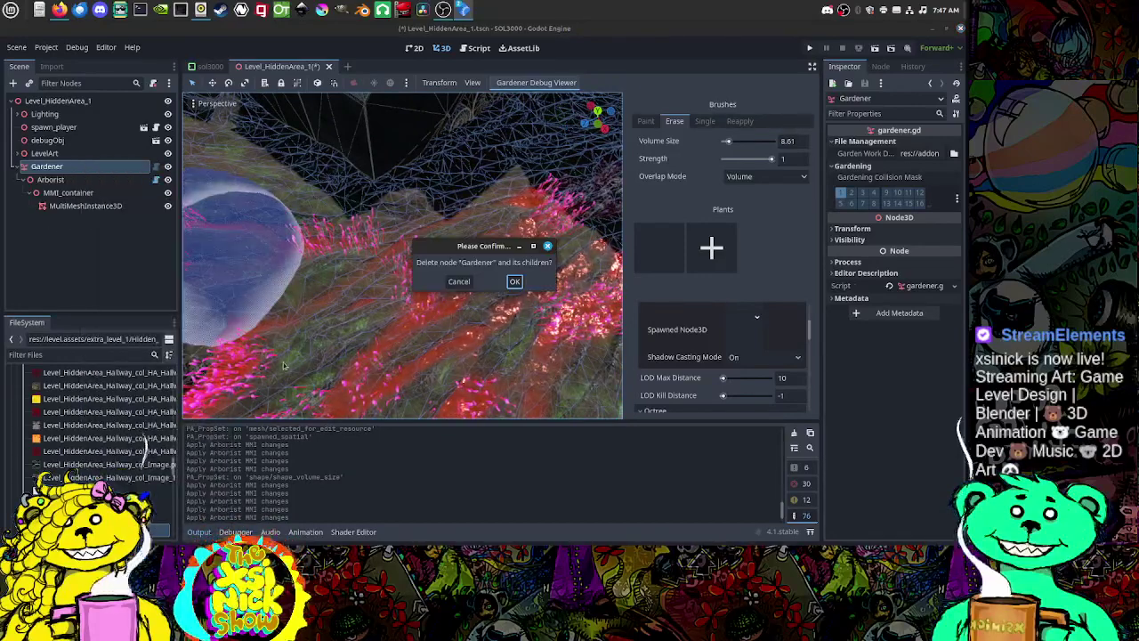
pyautogui.click(514, 281)
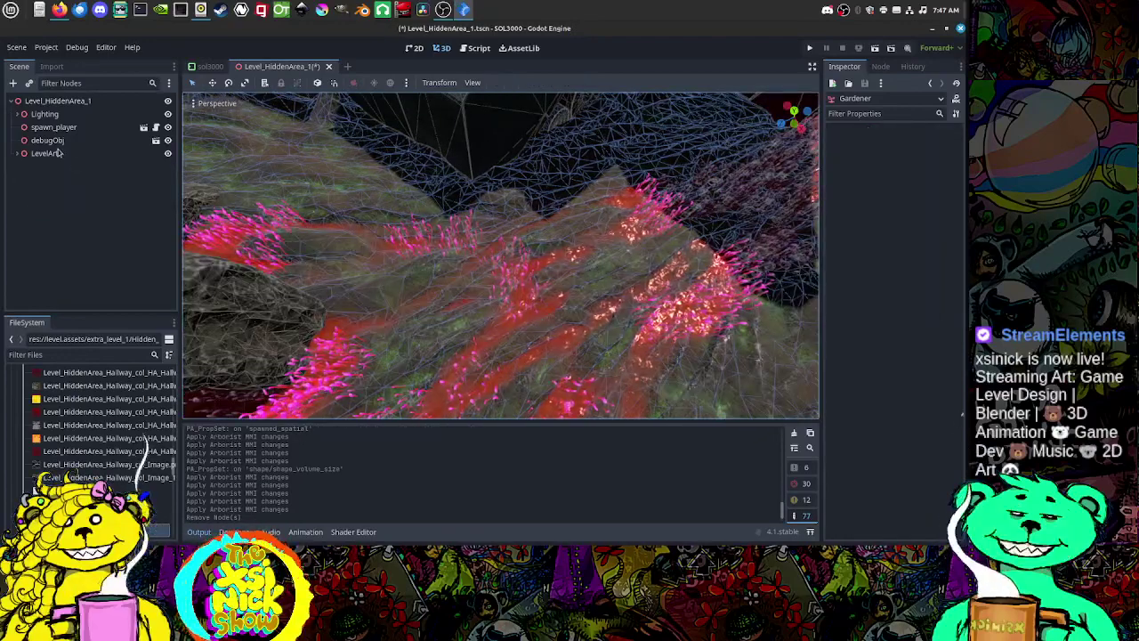
# Step: Expand LevelArt's Vegetation_WireGrass branch to reach the WireGrass node in its MMI_container
pyautogui.click(17, 154)
pyautogui.click(73, 219)
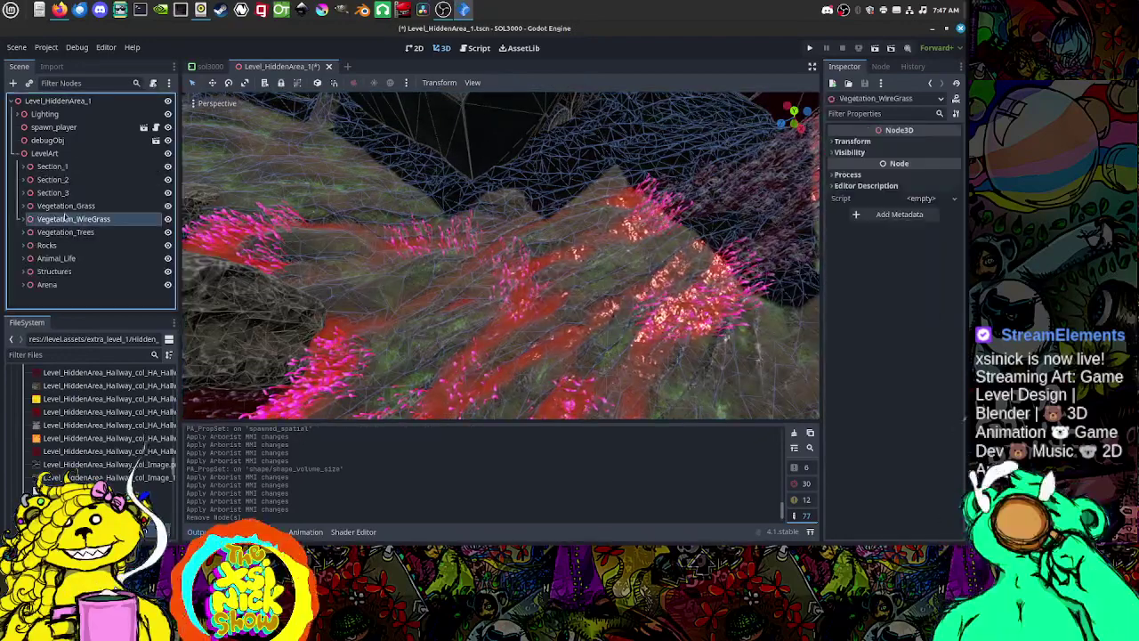
pyautogui.click(24, 220)
pyautogui.scroll(-3, 71, 231)
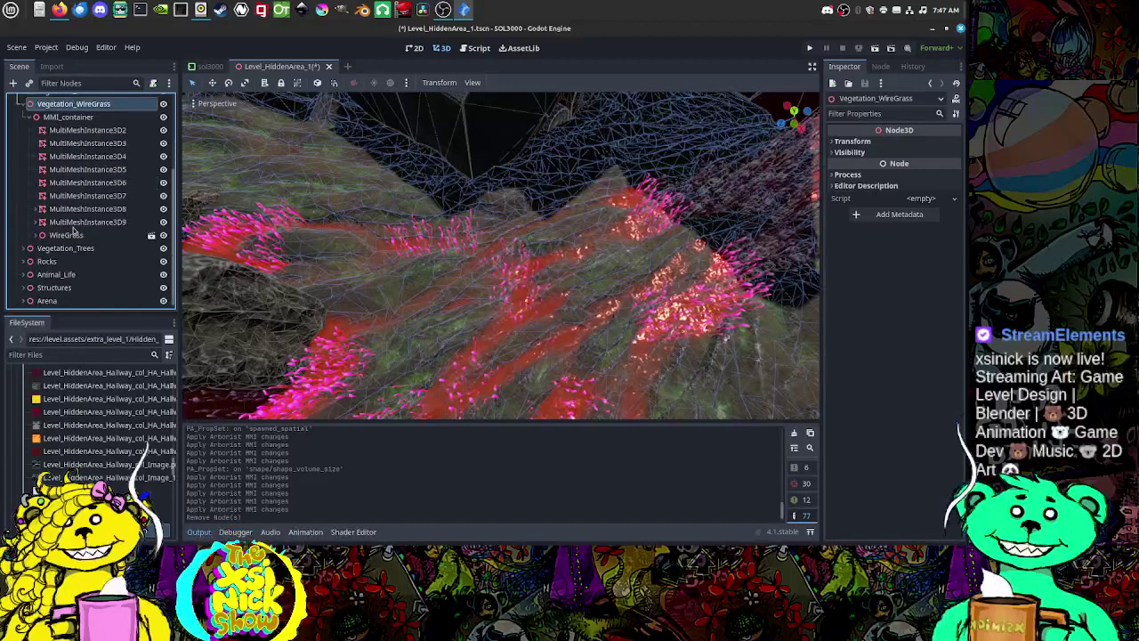
pyautogui.click(67, 236)
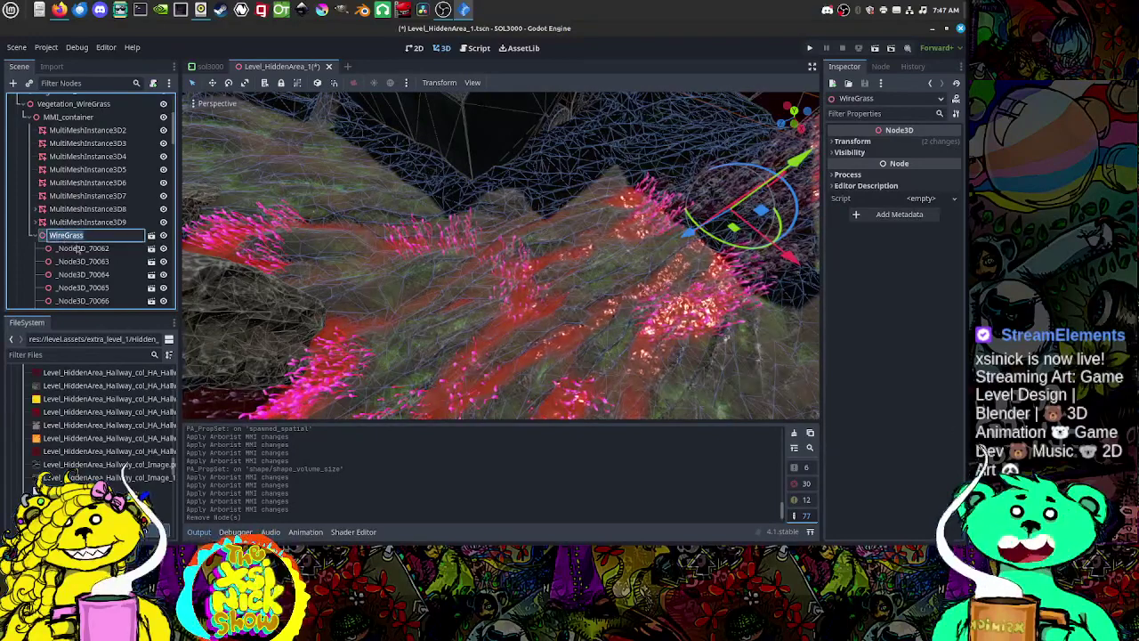
# Step: Move nodes _Node3D_70062 through _Node3D_70153 out of WireGrass into MMI_container, directly after MultiMeshInstance3D5
pyautogui.click(78, 250)
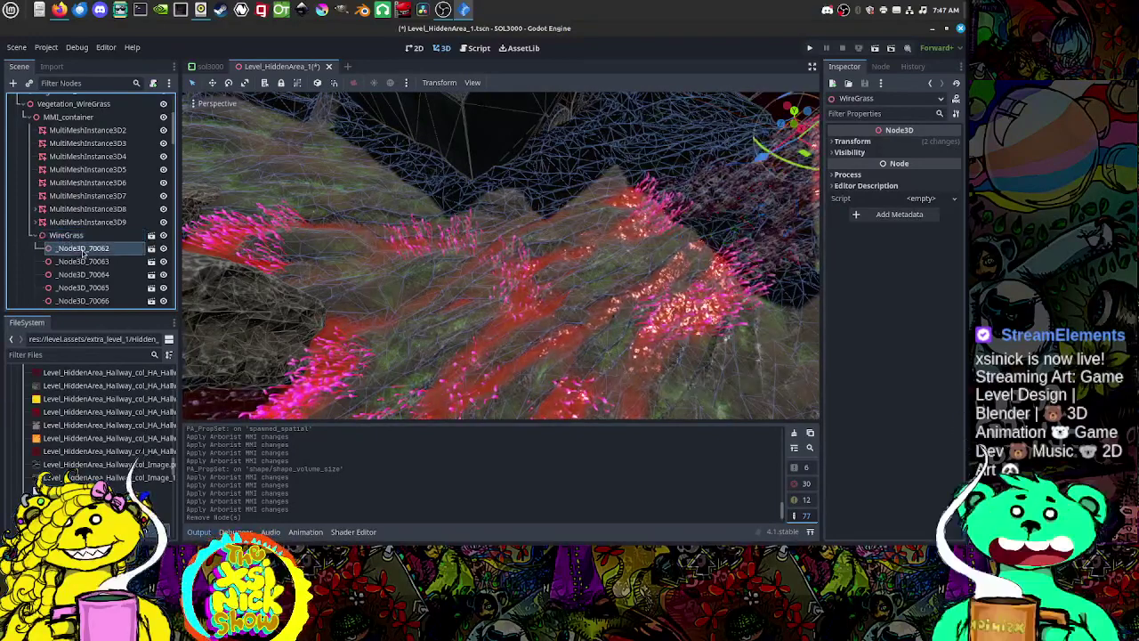
pyautogui.scroll(-10, 84, 240)
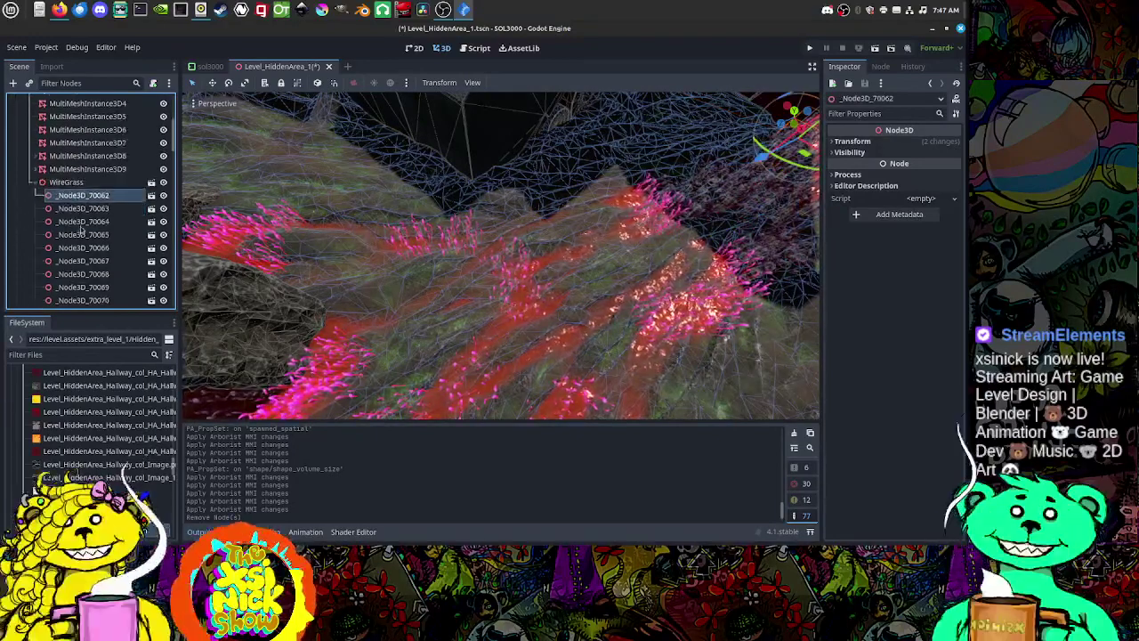
pyautogui.scroll(-1, 110, 284)
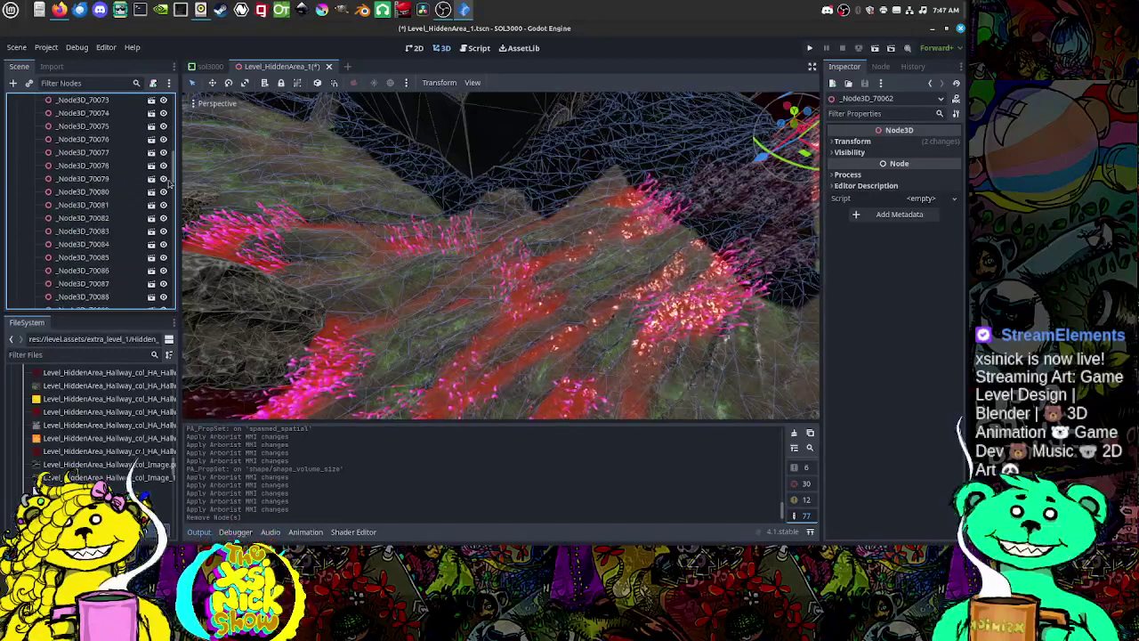
pyautogui.click(171, 178)
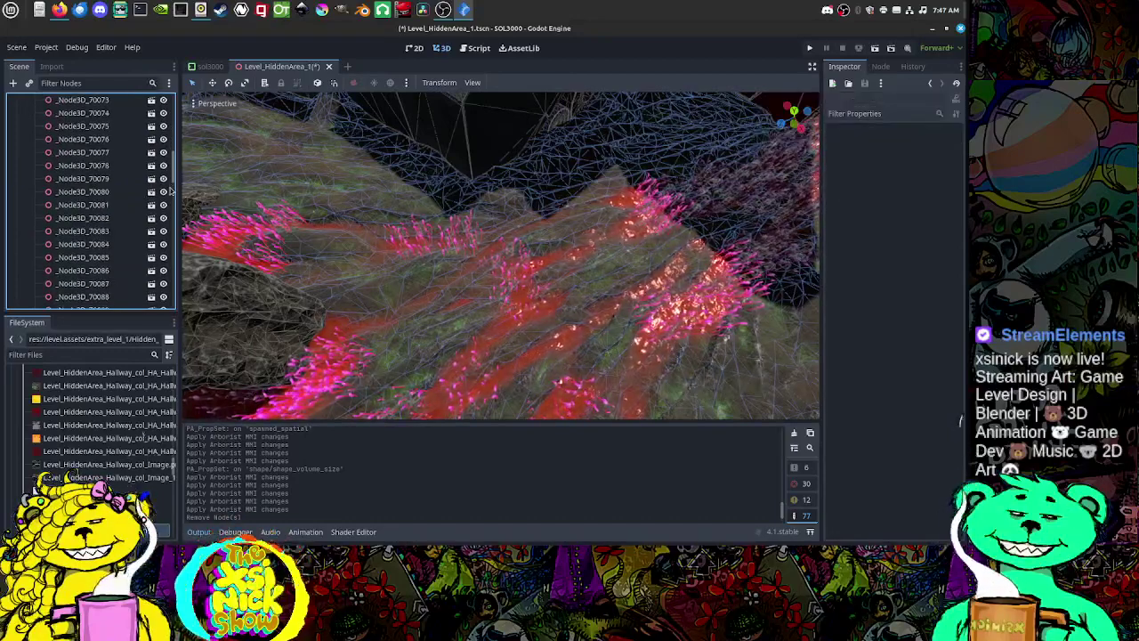
pyautogui.moveTo(175, 179); pyautogui.dragTo(176, 308)
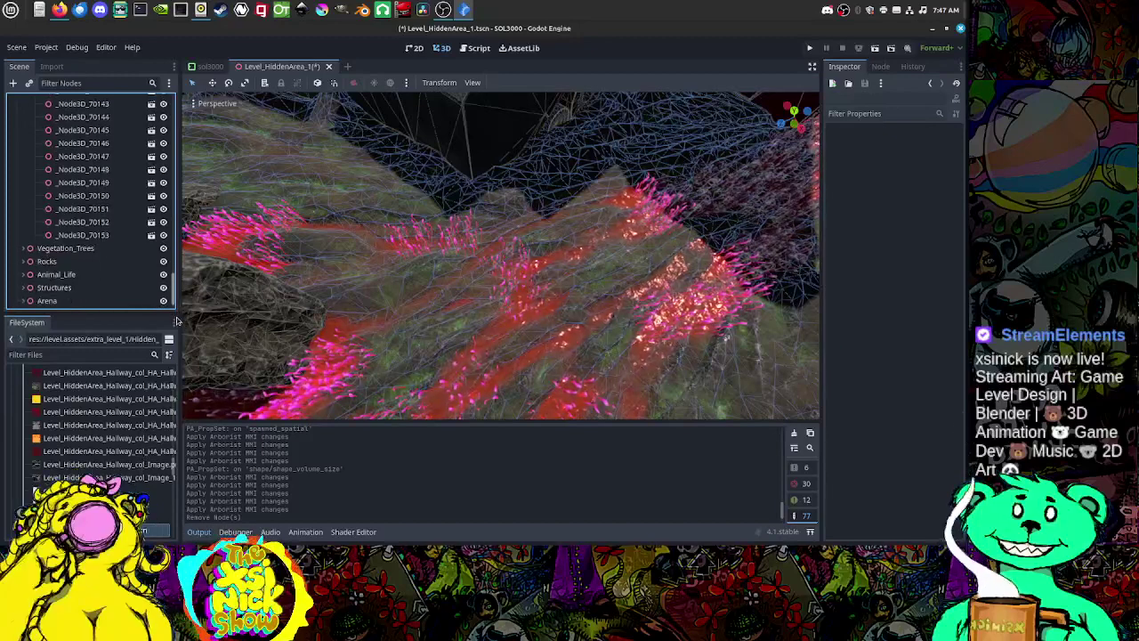
pyautogui.click(88, 235)
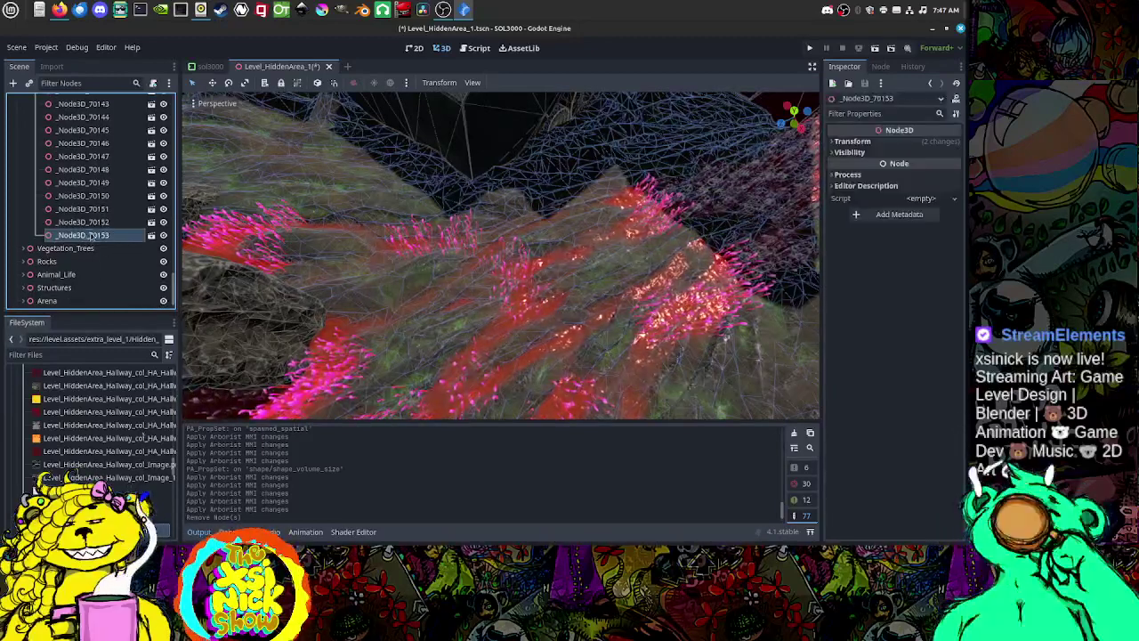
pyautogui.click(94, 235)
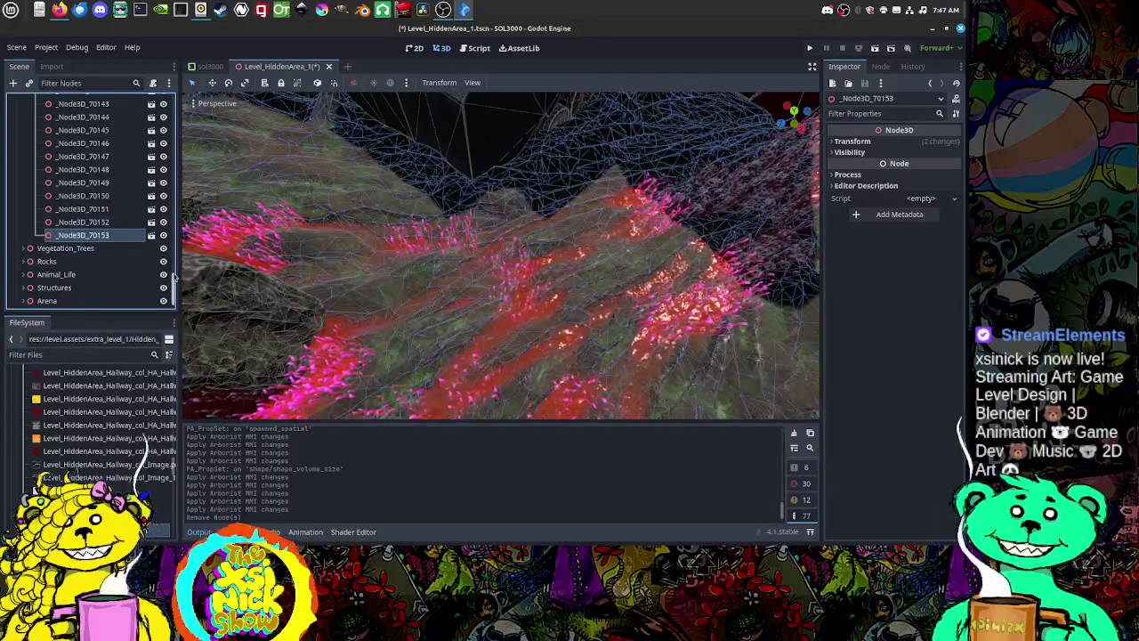
pyautogui.moveTo(175, 278); pyautogui.dragTo(180, 111)
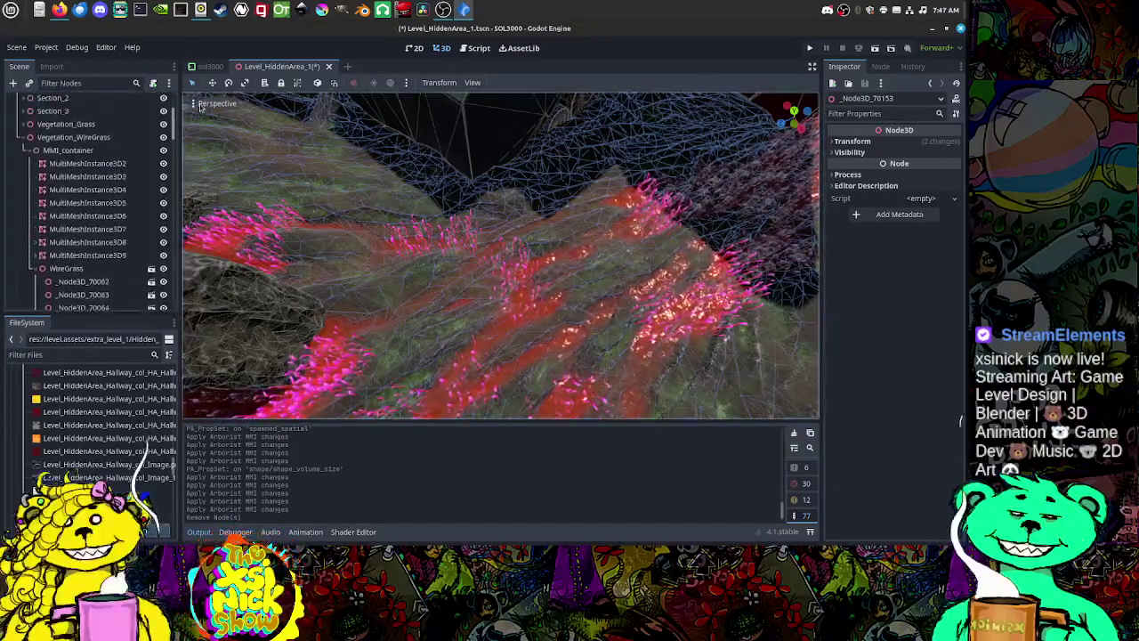
pyautogui.scroll(-3, 89, 222)
pyautogui.keyDown('shift'); pyautogui.click(77, 244); pyautogui.keyUp('shift')
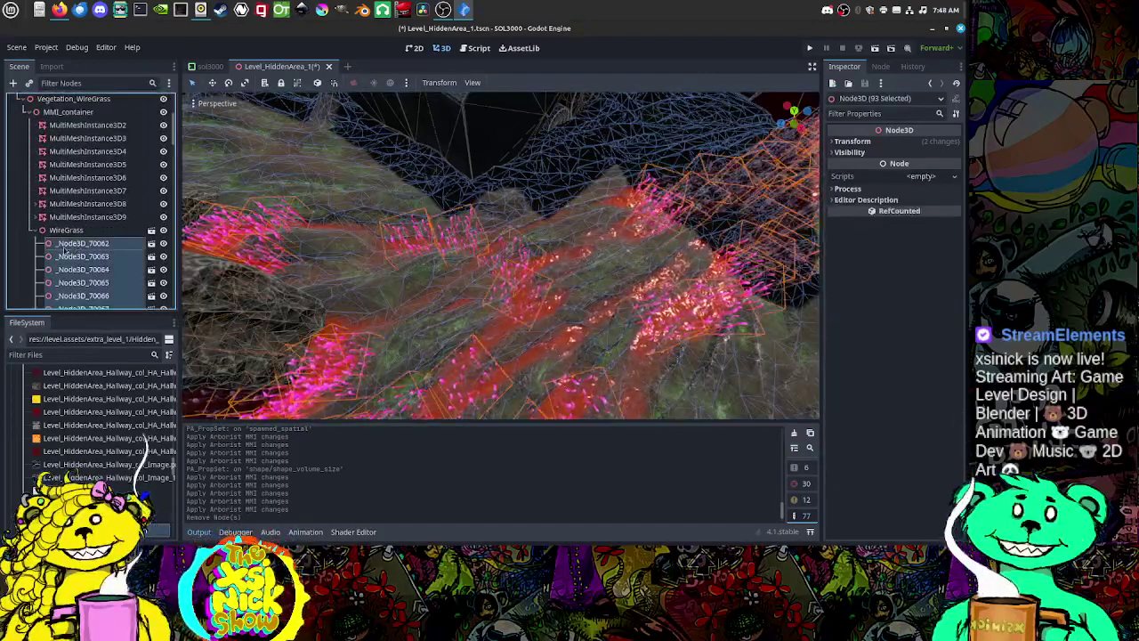
pyautogui.moveTo(70, 252); pyautogui.dragTo(82, 178)
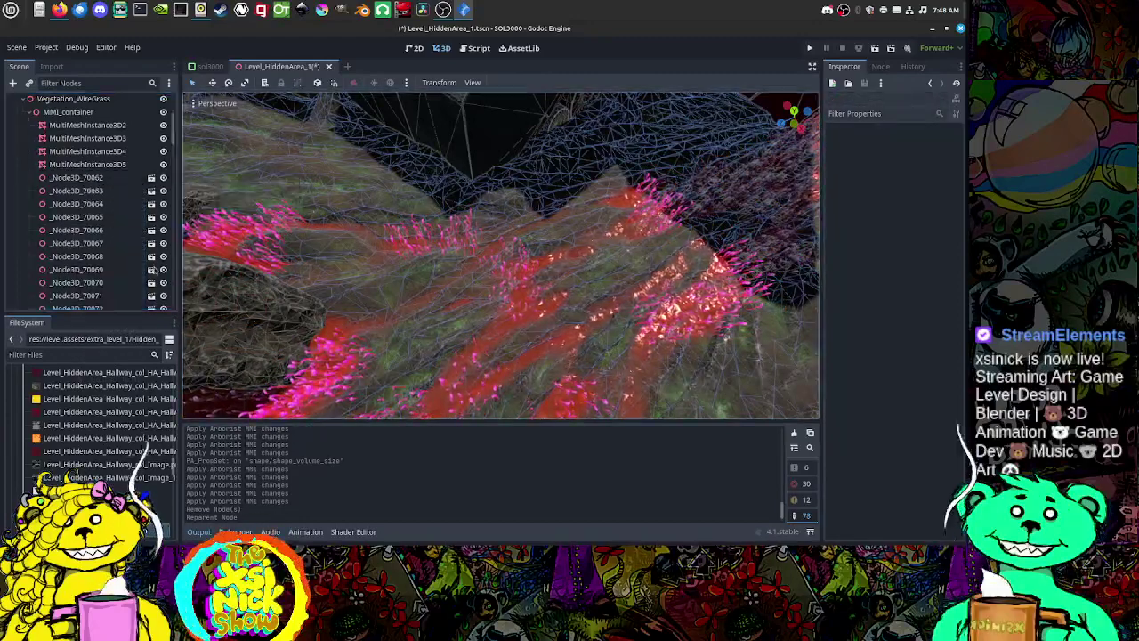
# Step: Reparent nodes _Node3D_70062 through _Node3D_70153 under MultiMeshInstance3D5 in the Vegetation_WireGrass MMI_container
pyautogui.scroll(-1, 169, 158)
pyautogui.scroll(-2, 169, 159)
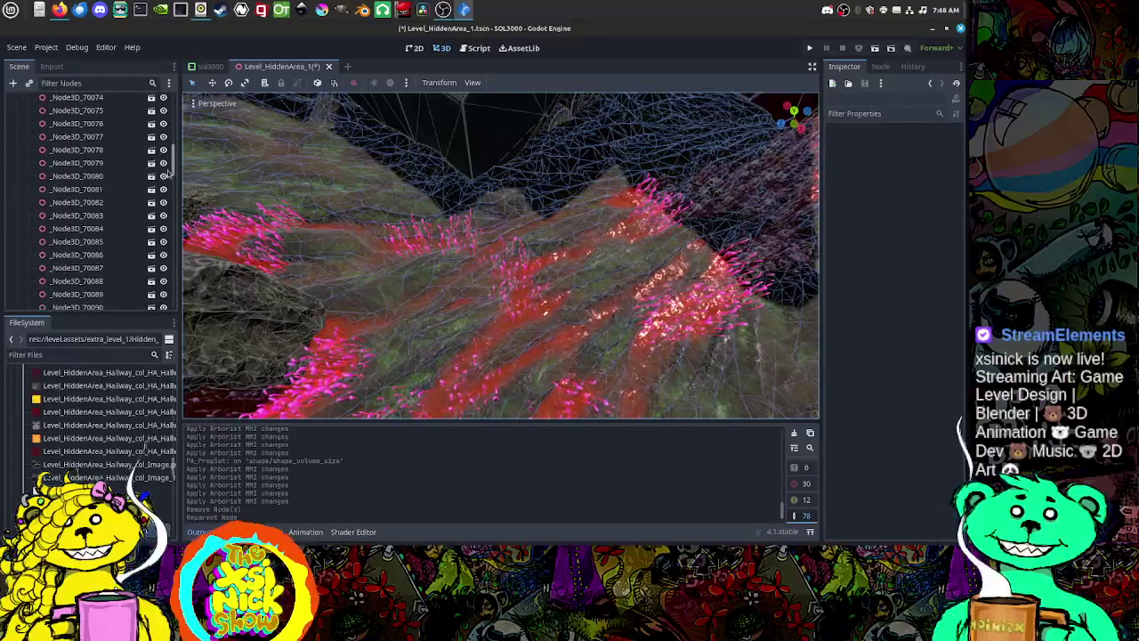
pyautogui.scroll(5, 169, 158)
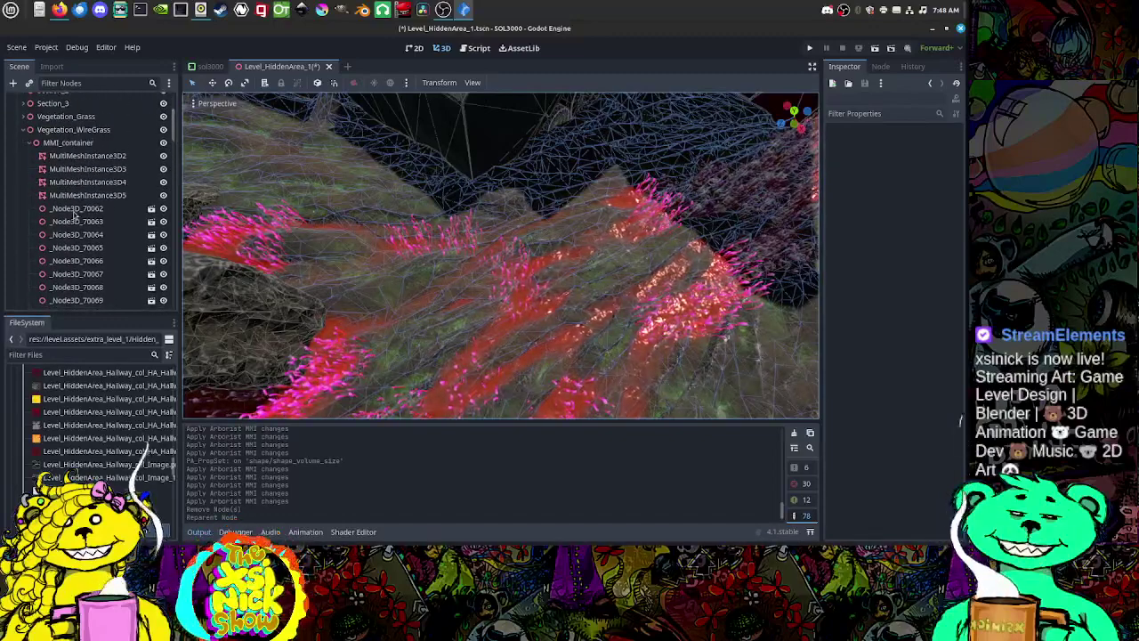
pyautogui.click(81, 208)
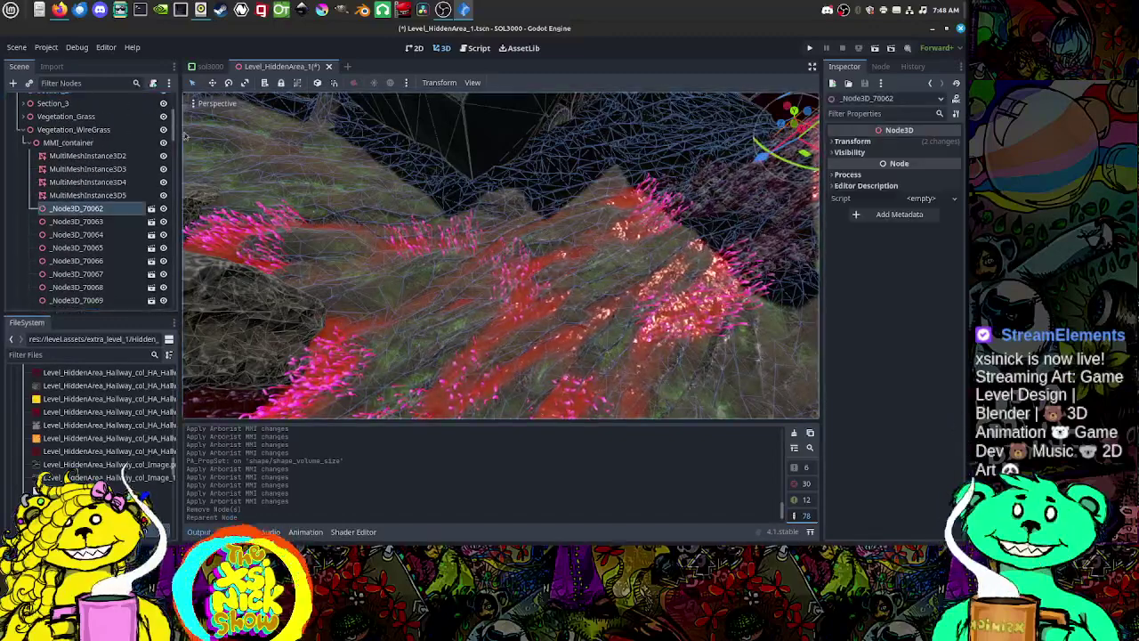
pyautogui.moveTo(173, 131); pyautogui.dragTo(156, 305)
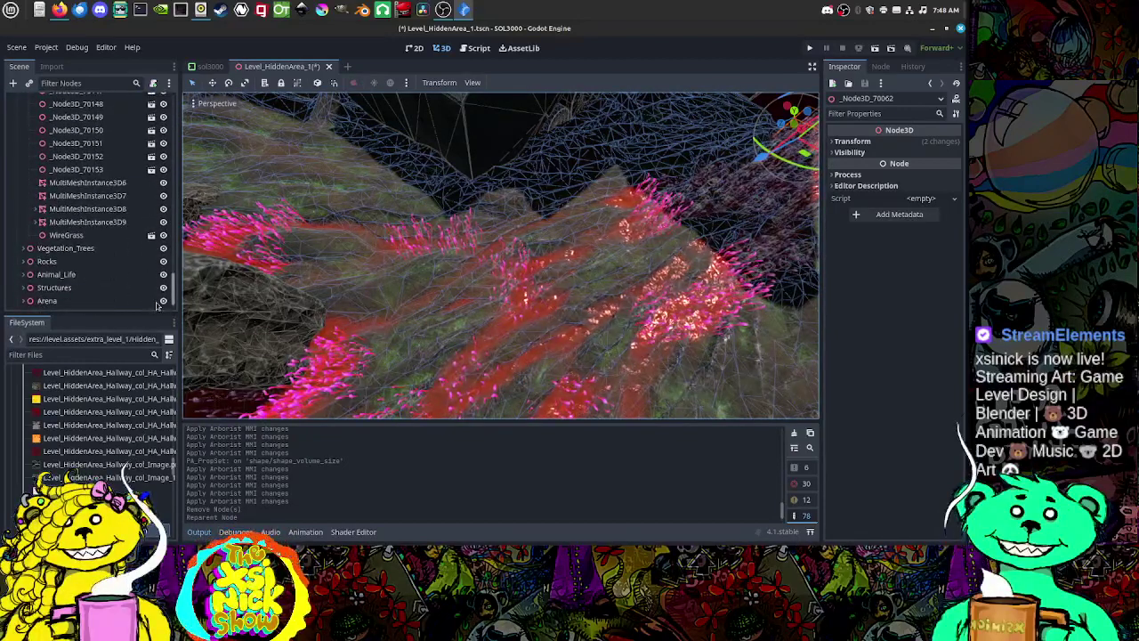
pyautogui.keyDown('shift'); pyautogui.click(82, 170); pyautogui.keyUp('shift')
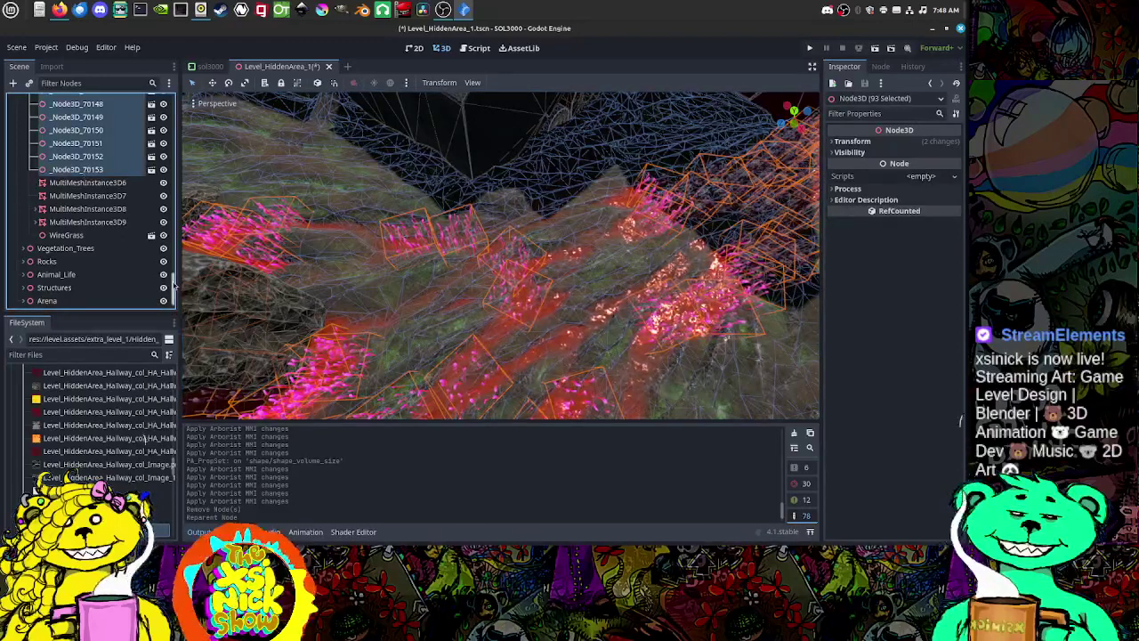
pyautogui.moveTo(173, 284); pyautogui.dragTo(175, 119)
pyautogui.moveTo(89, 203)
pyautogui.mouseDown()
pyautogui.moveTo(114, 199)
pyautogui.moveTo(89, 201)
pyautogui.mouseUp()
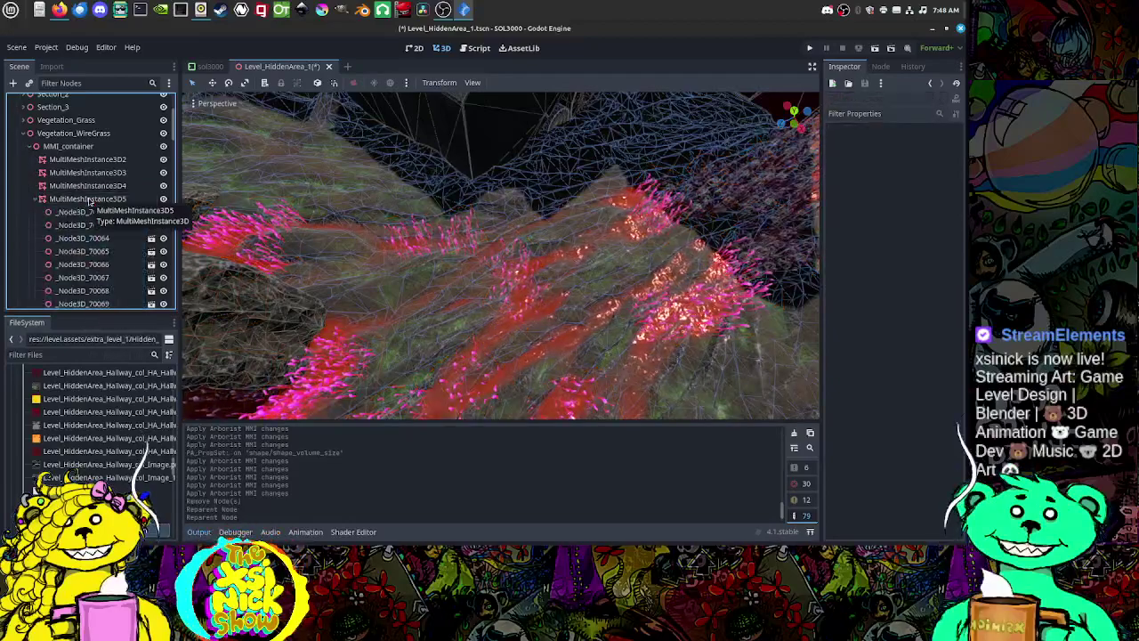
# Step: Collapse MultiMeshInstance3D5 and delete the WireGrass node from the Vegetation_WireGrass MMI_container
pyautogui.moveTo(445, 238); pyautogui.dragTo(609, 253, button='middle')
pyautogui.scroll(-6, 387, 253)
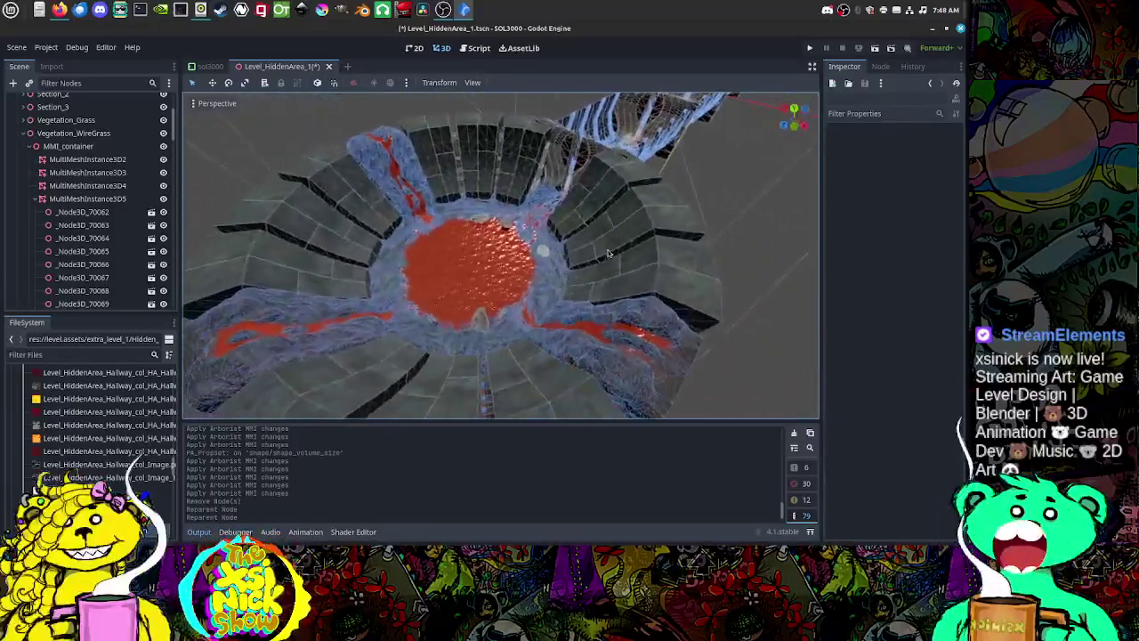
pyautogui.scroll(5, 609, 253)
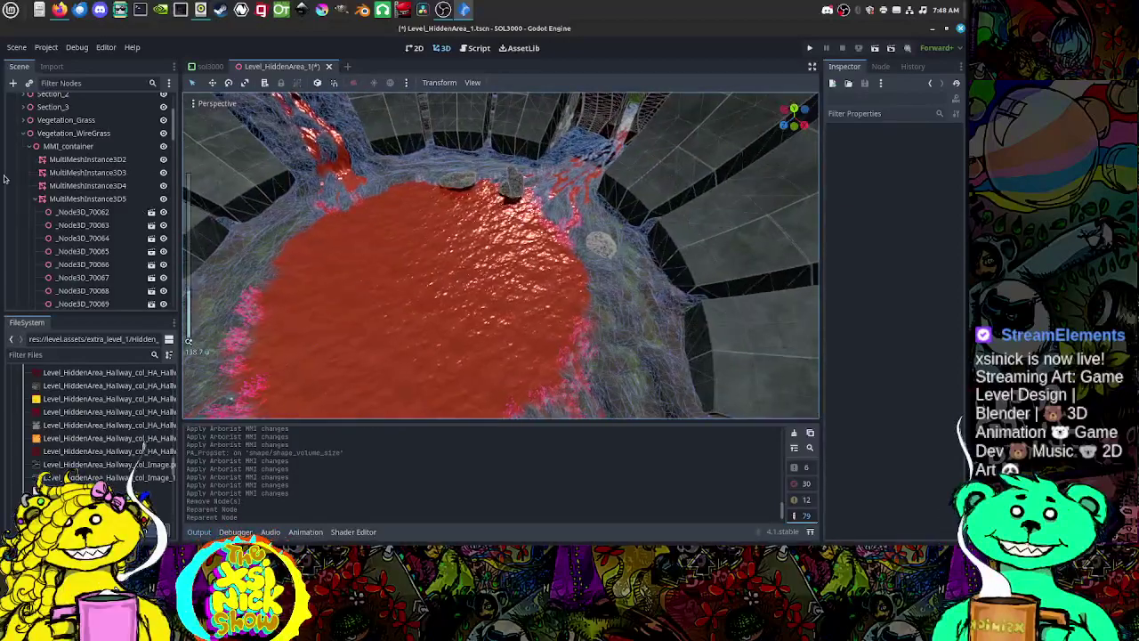
pyautogui.click(35, 199)
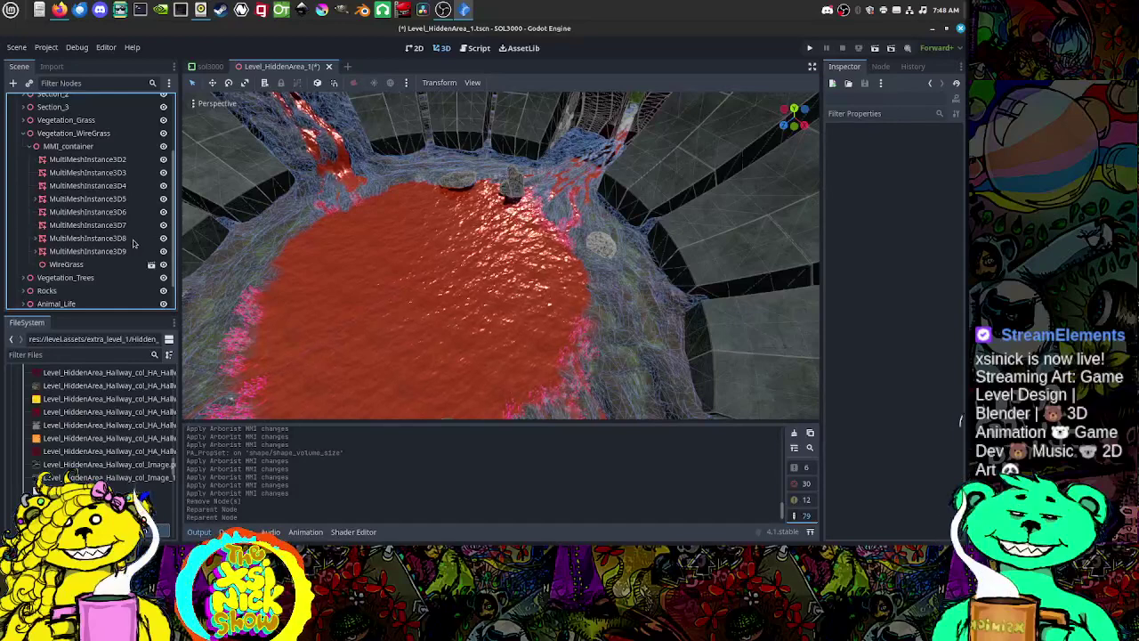
pyautogui.click(66, 264)
pyautogui.rightClick(78, 266)
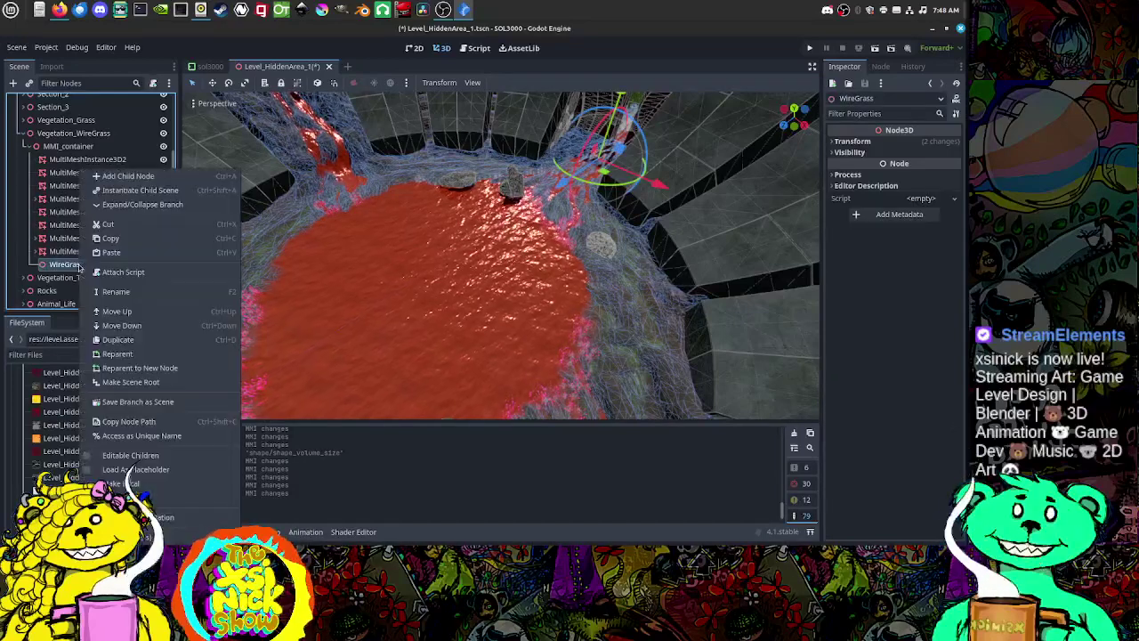
pyautogui.click(133, 537)
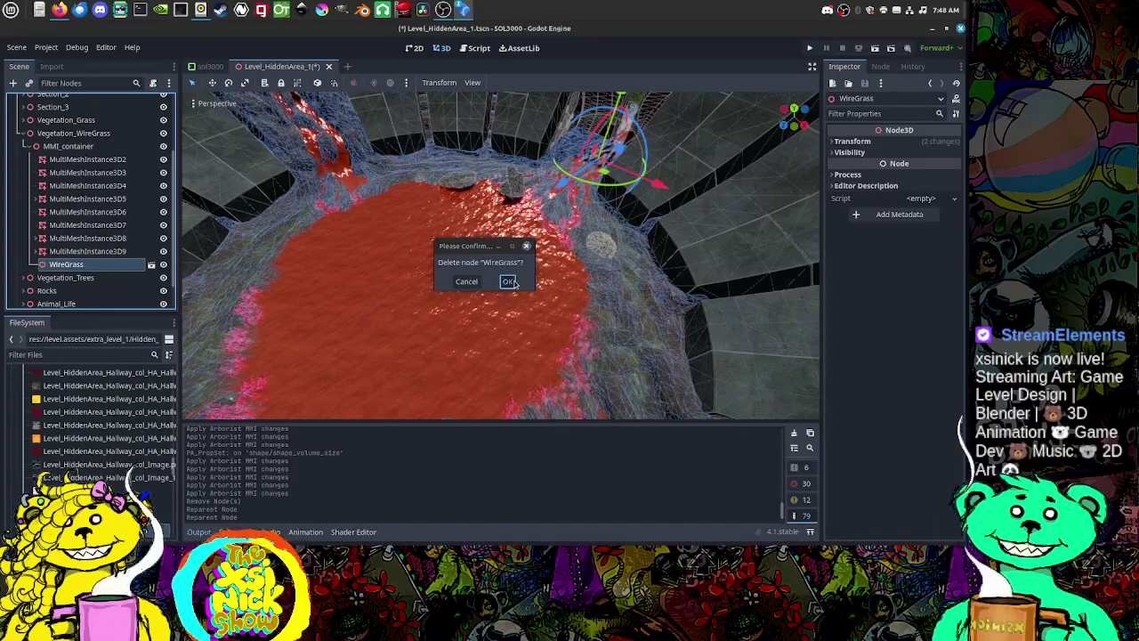
pyautogui.click(508, 281)
# Step: Collapse the Vegetation_WireGrass and LevelArt branches and save the Level_HiddenArea_1 scene
pyautogui.moveTo(532, 273); pyautogui.dragTo(460, 290, button='middle')
pyautogui.scroll(7, 570, 261)
pyautogui.moveTo(598, 254); pyautogui.dragTo(450, 236, button='middle')
pyautogui.scroll(-8, 450, 236)
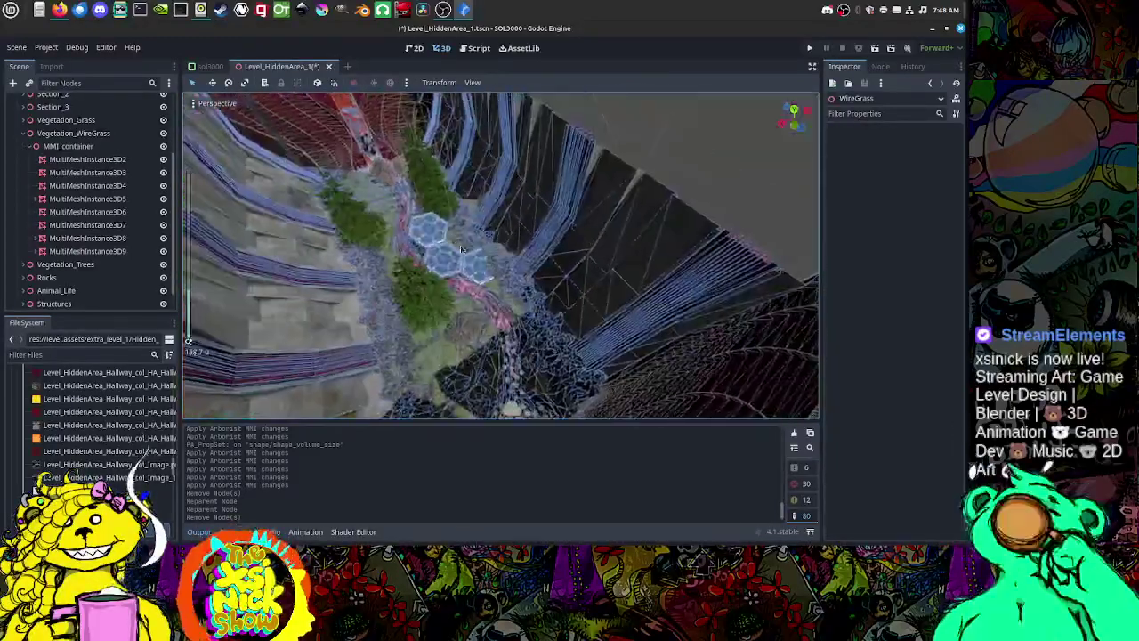
pyautogui.click(24, 133)
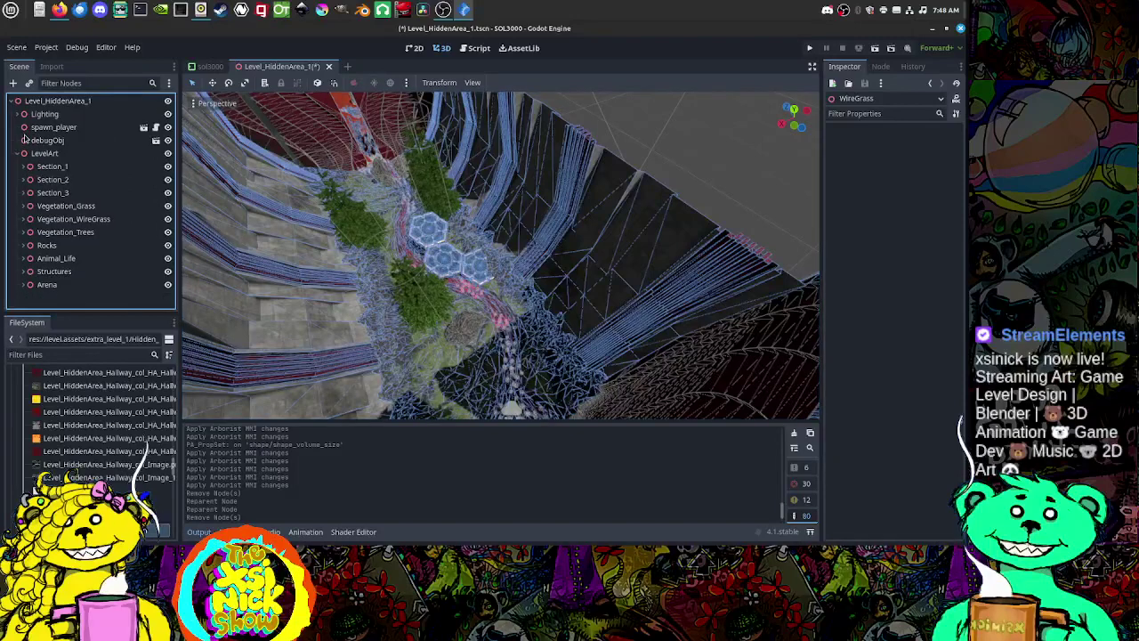
pyautogui.click(24, 153)
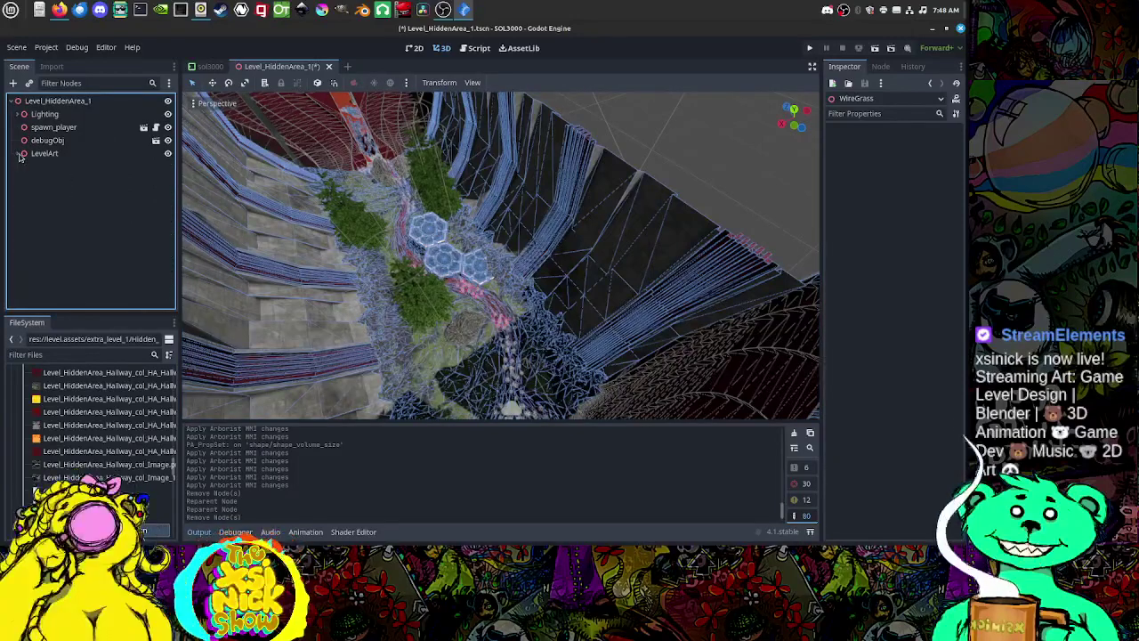
pyautogui.click(16, 47)
pyautogui.click(40, 140)
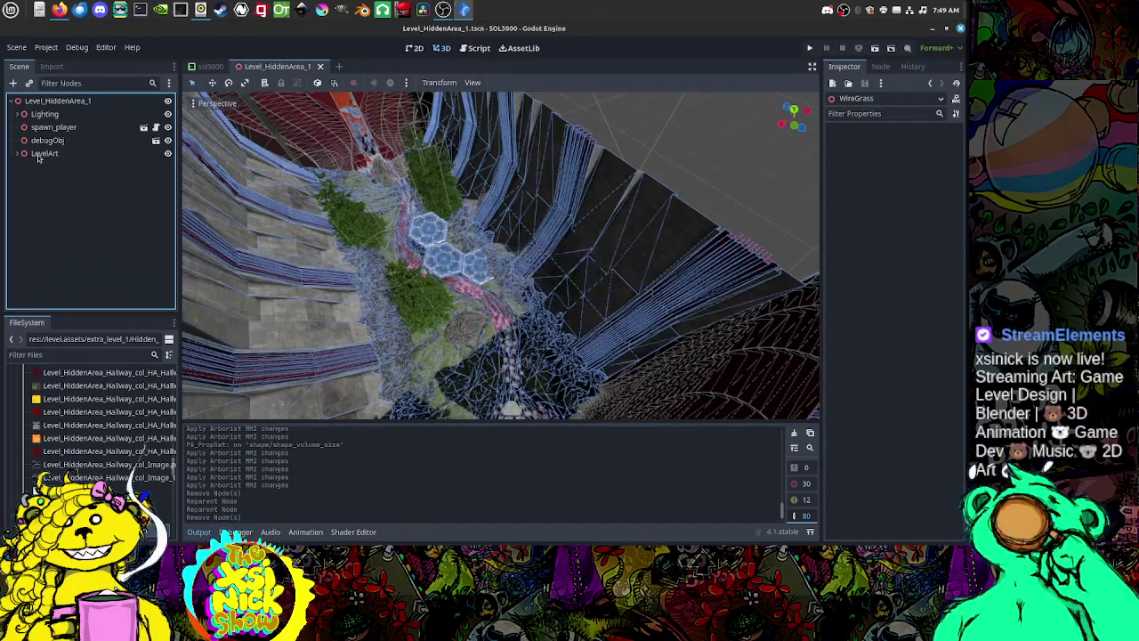
# Step: Add a new Gardener node directly under the Level_HiddenArea_1 root, with LevelArt collapsed
pyautogui.click(40, 154)
pyautogui.click(17, 153)
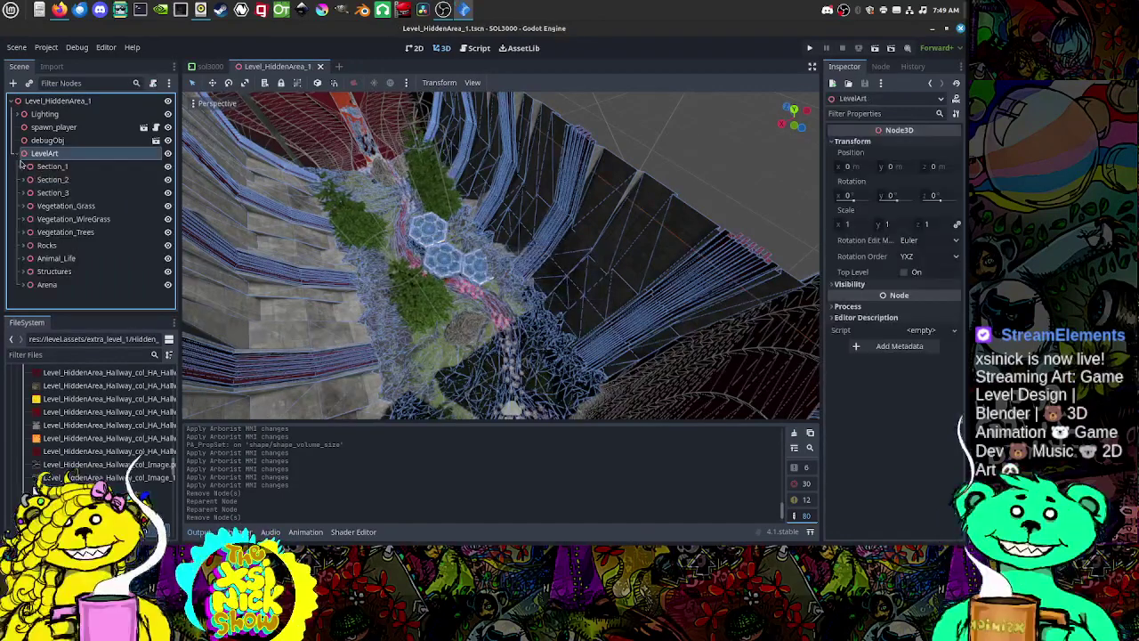
pyautogui.click(18, 155)
pyautogui.click(34, 160)
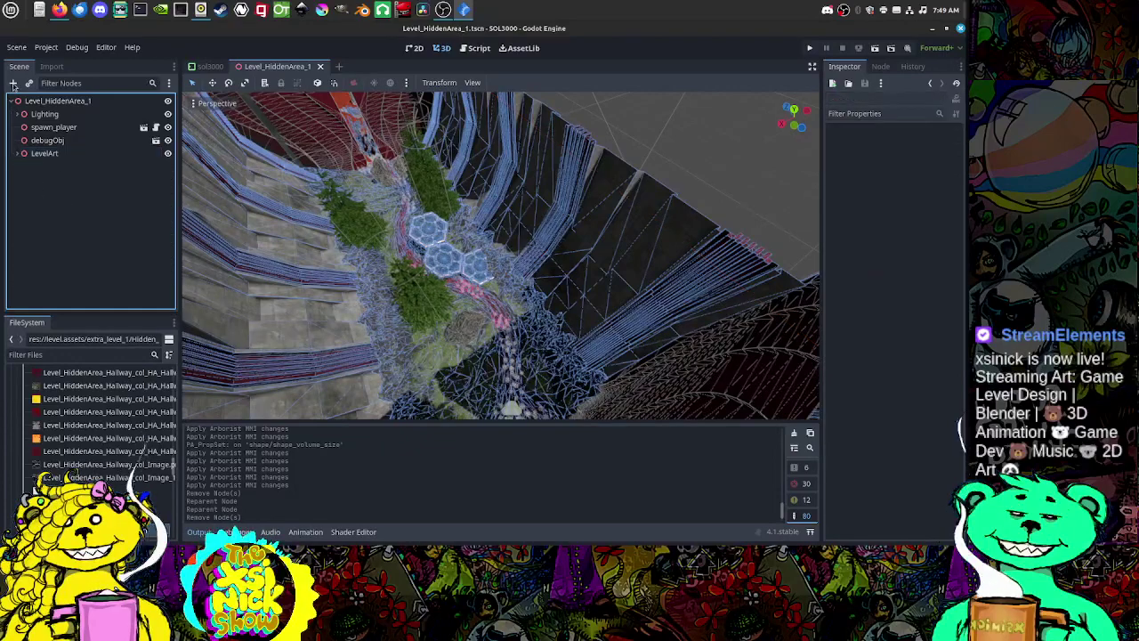
pyautogui.click(13, 84)
pyautogui.doubleClick(352, 184)
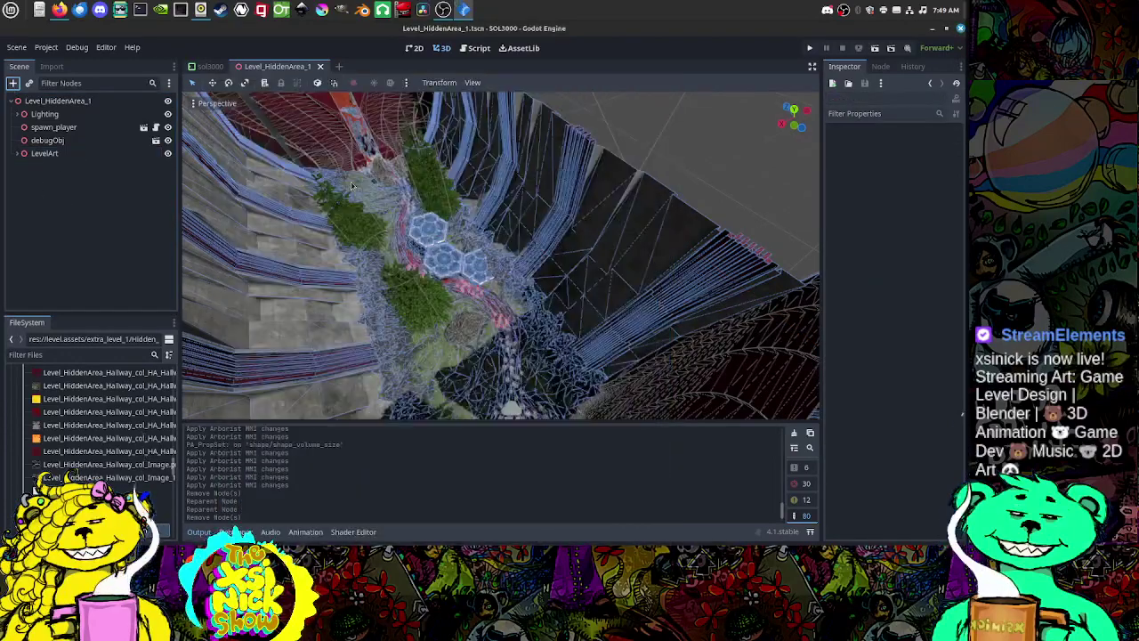
pyautogui.click(52, 194)
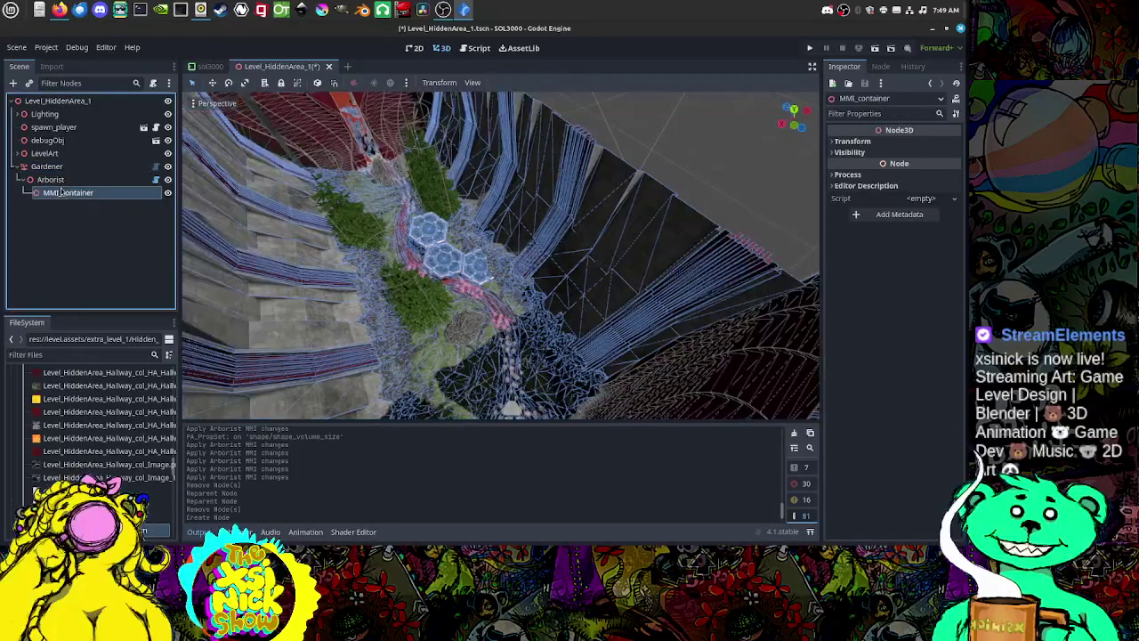
# Step: Set the new Gardener's Garden Work Directory to the res://addons folder
pyautogui.click(50, 168)
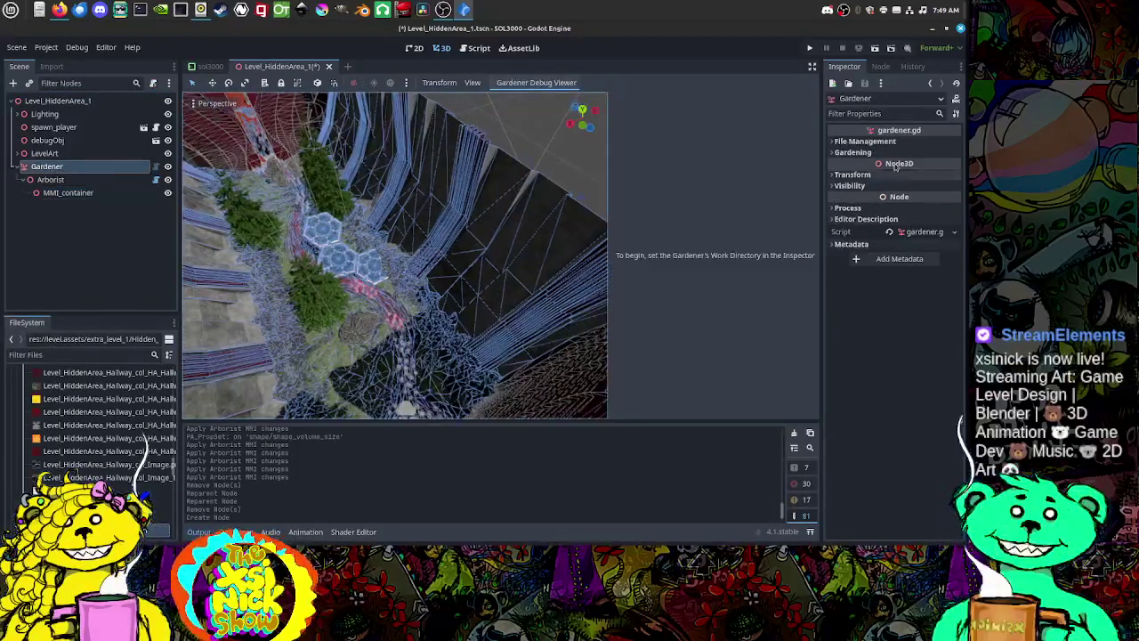
pyautogui.click(934, 141)
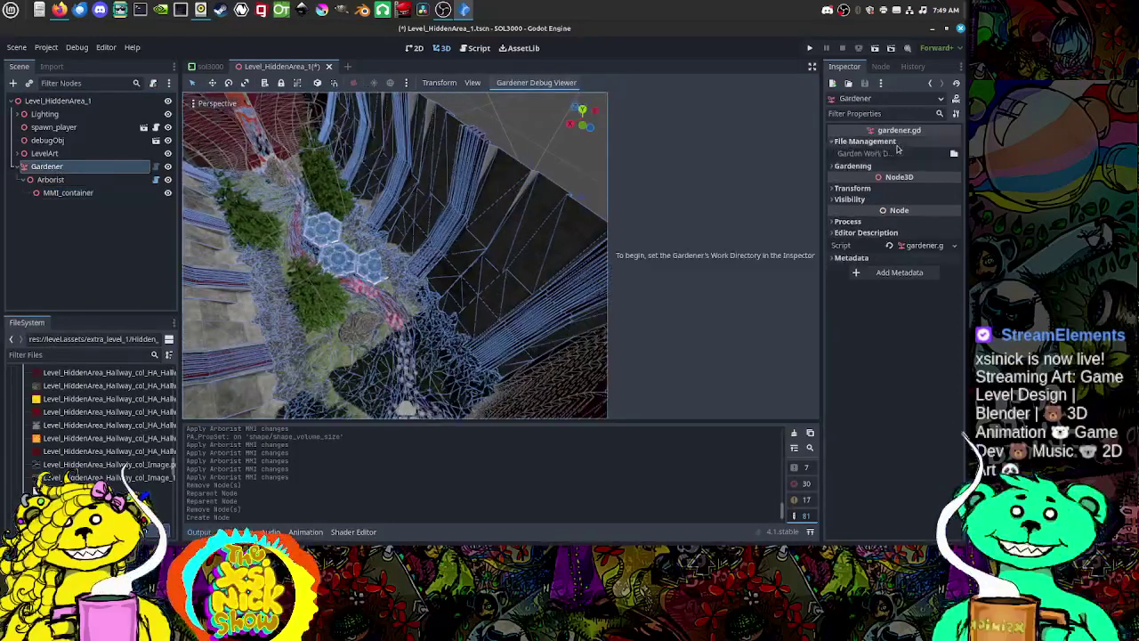
pyautogui.click(953, 154)
pyautogui.doubleClick(328, 156)
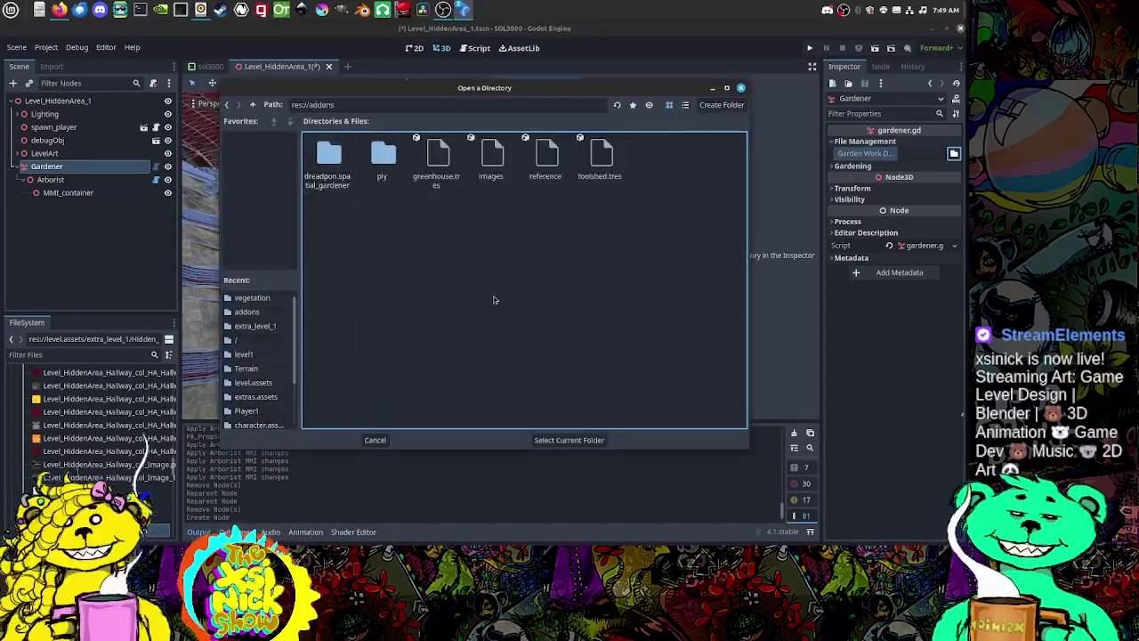
pyautogui.click(253, 104)
pyautogui.click(340, 176)
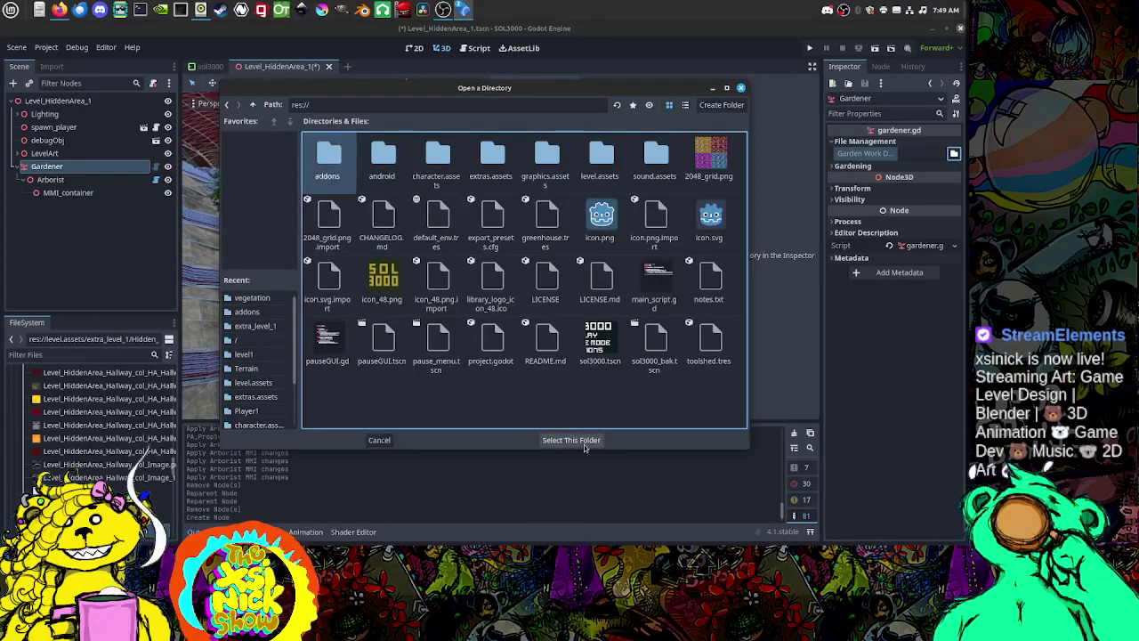
pyautogui.click(584, 443)
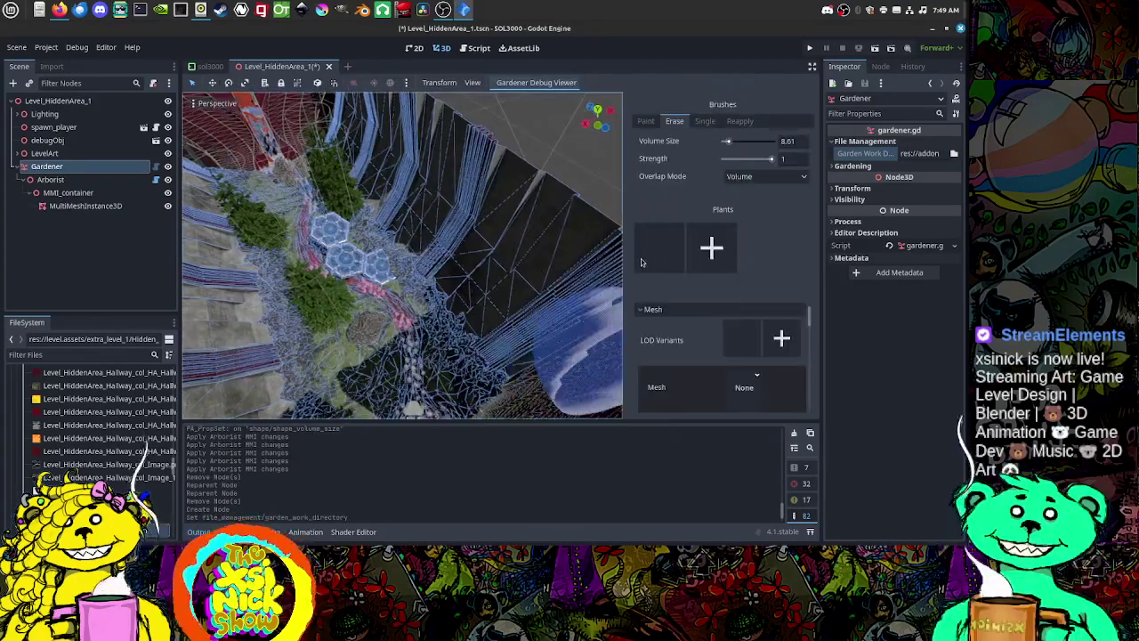
# Step: Add a plant to the Gardener, activate it for the brush and label it "Veg"
pyautogui.moveTo(349, 313); pyautogui.dragTo(525, 311, button='middle')
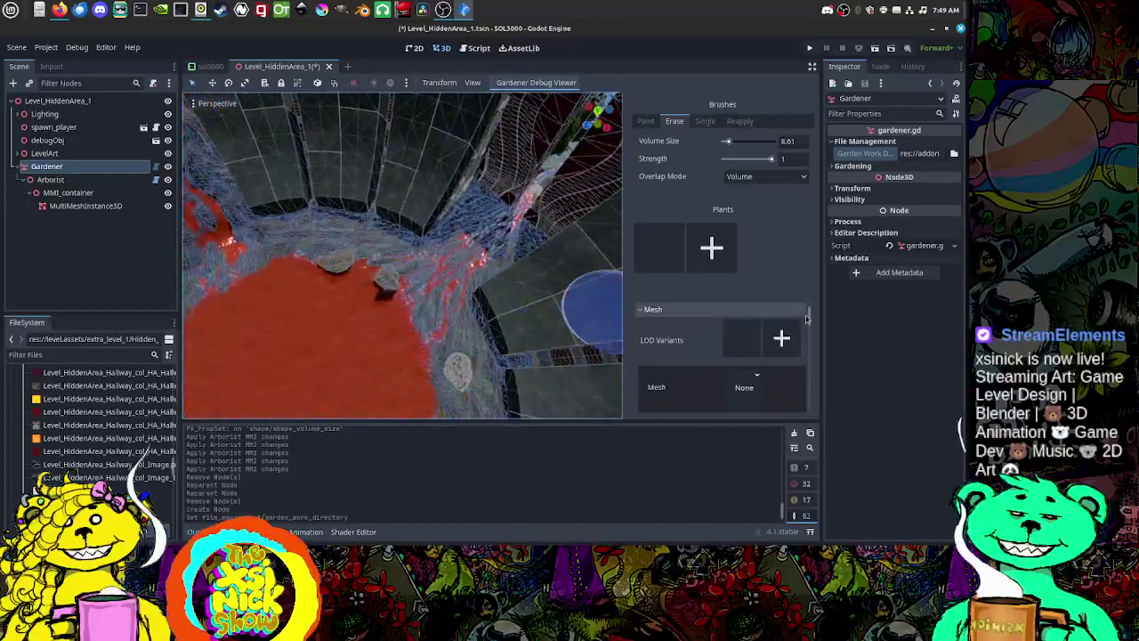
pyautogui.click(711, 247)
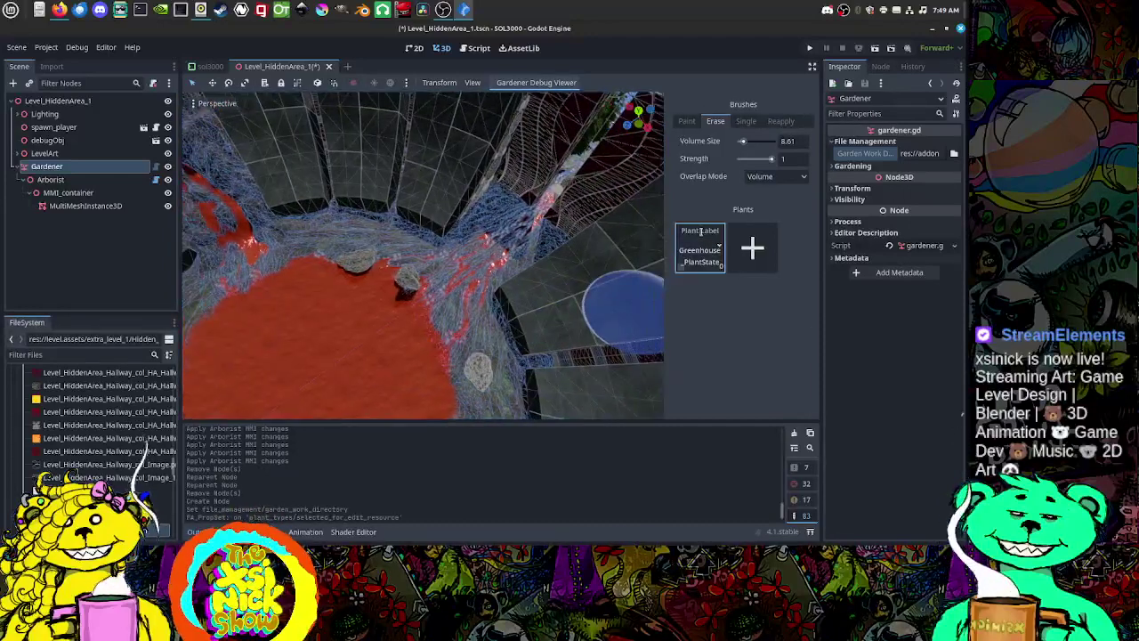
pyautogui.click(681, 267)
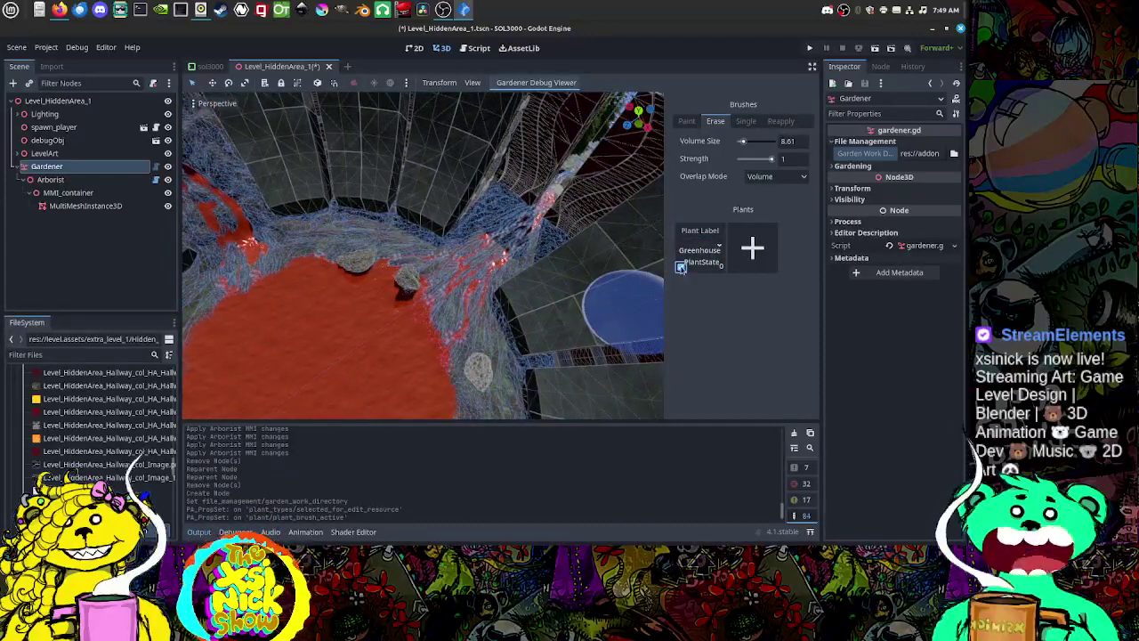
pyautogui.click(717, 230)
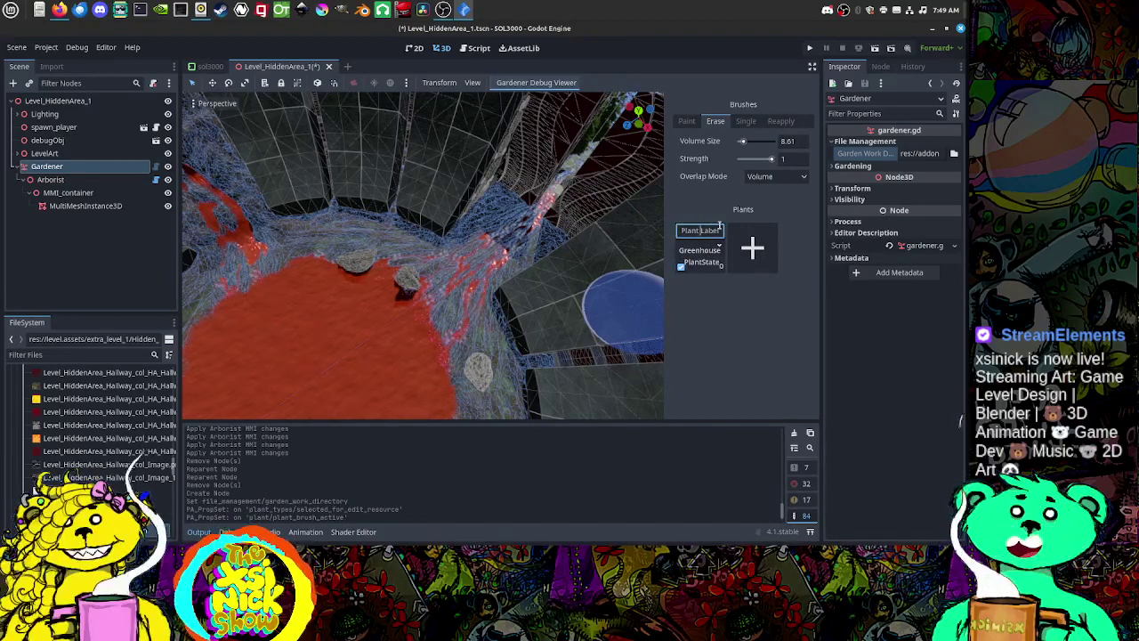
pyautogui.write('Veg')
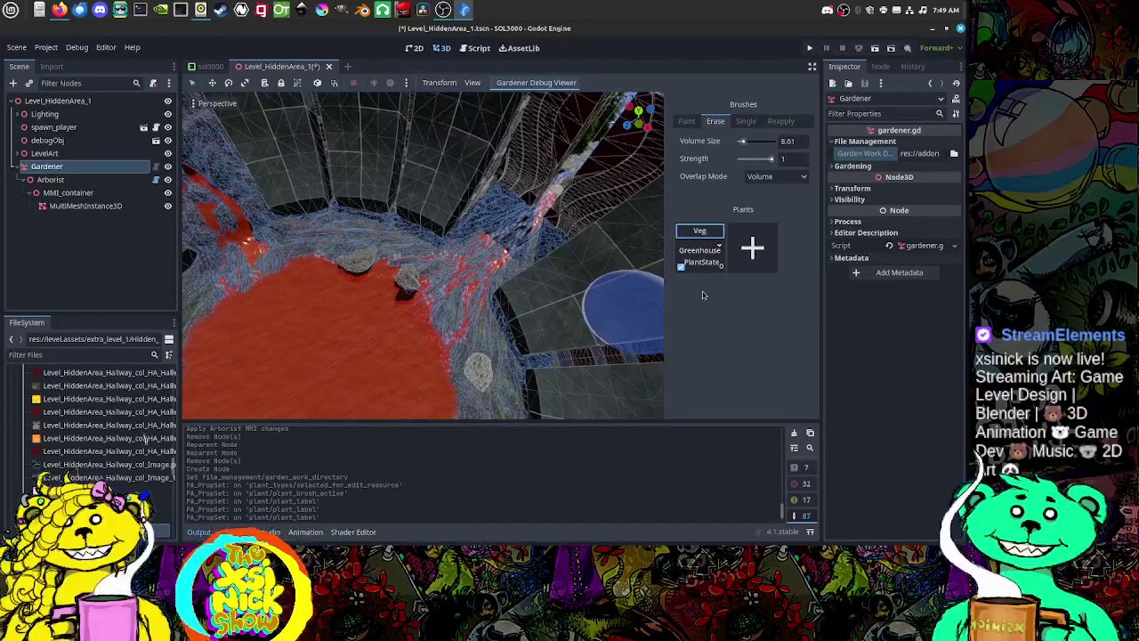
# Step: Add an LOD variant to the Veg plant, hide the output log and open the variant's mesh settings
pyautogui.click(701, 259)
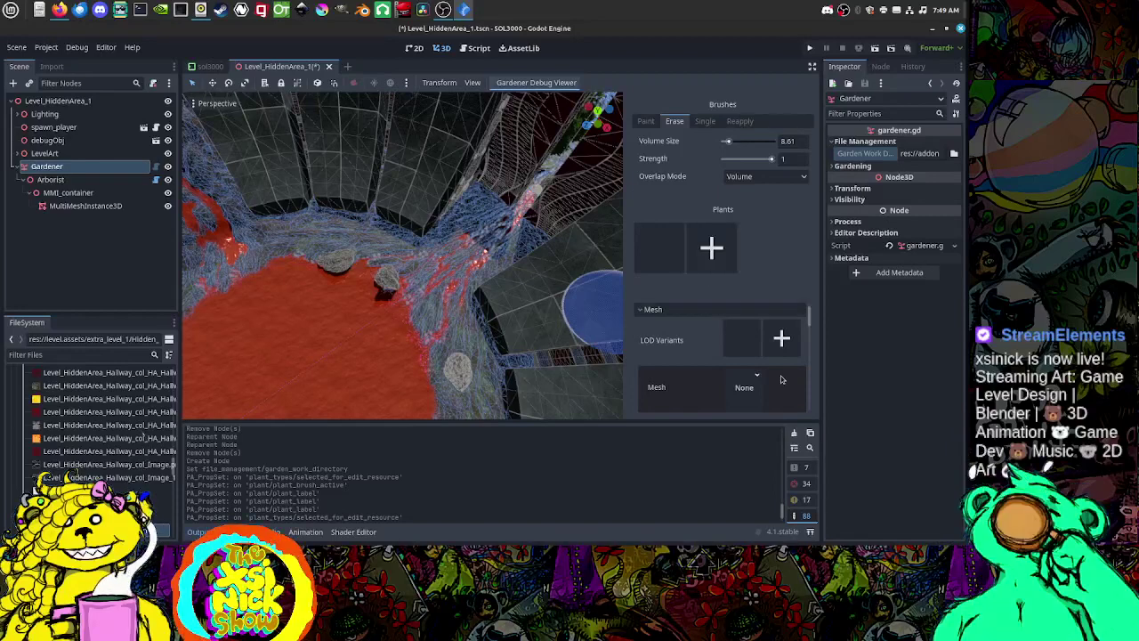
pyautogui.click(782, 338)
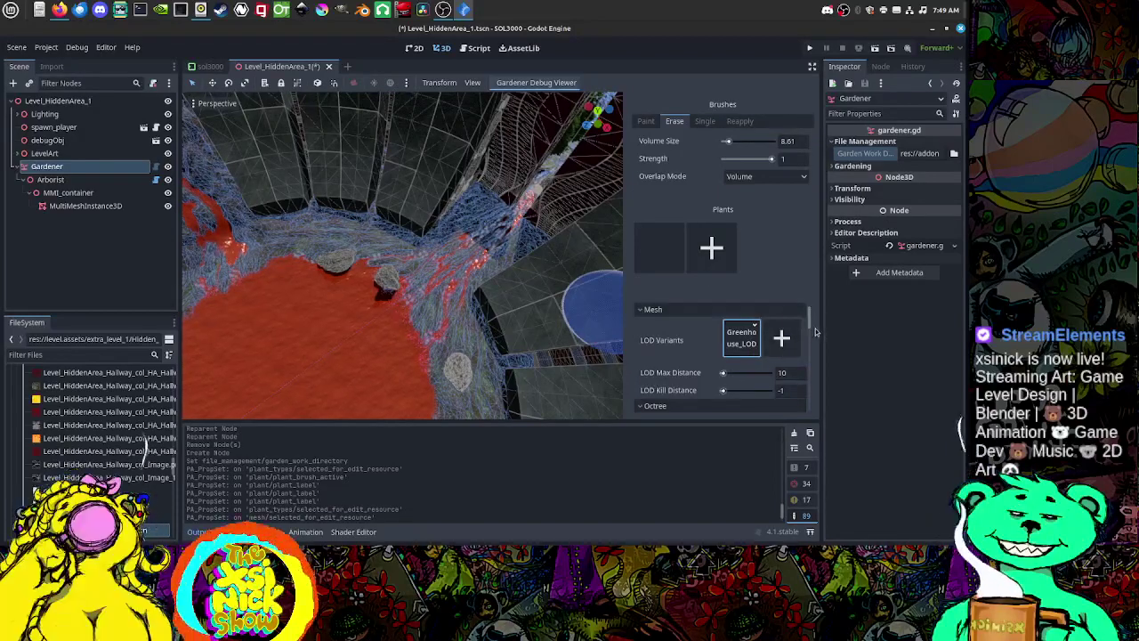
pyautogui.moveTo(812, 323); pyautogui.dragTo(815, 341)
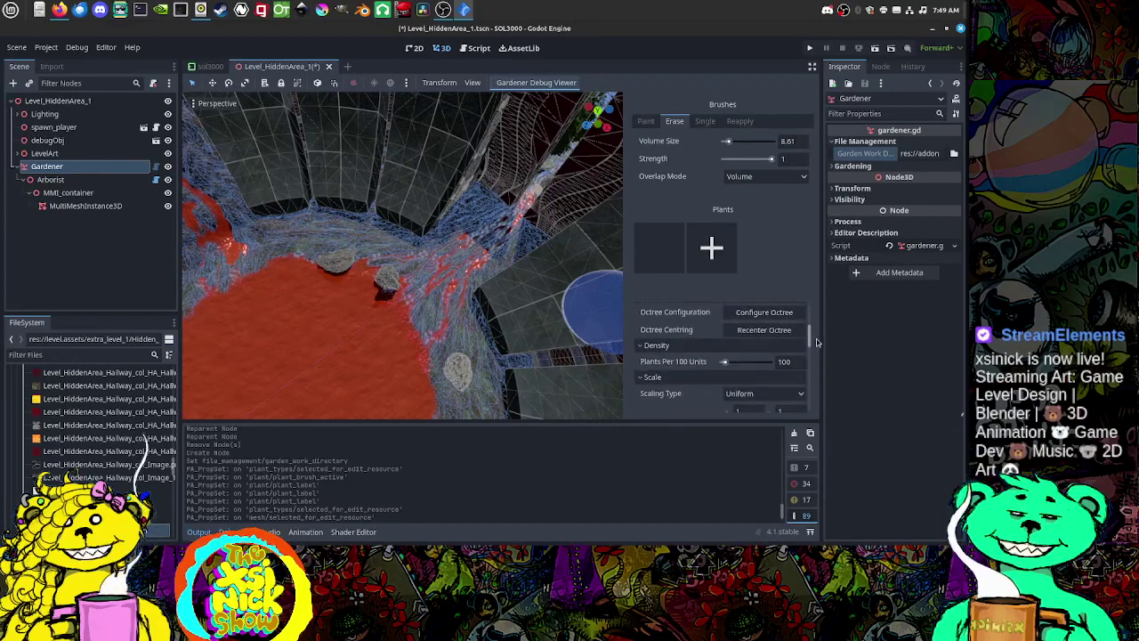
pyautogui.click(204, 532)
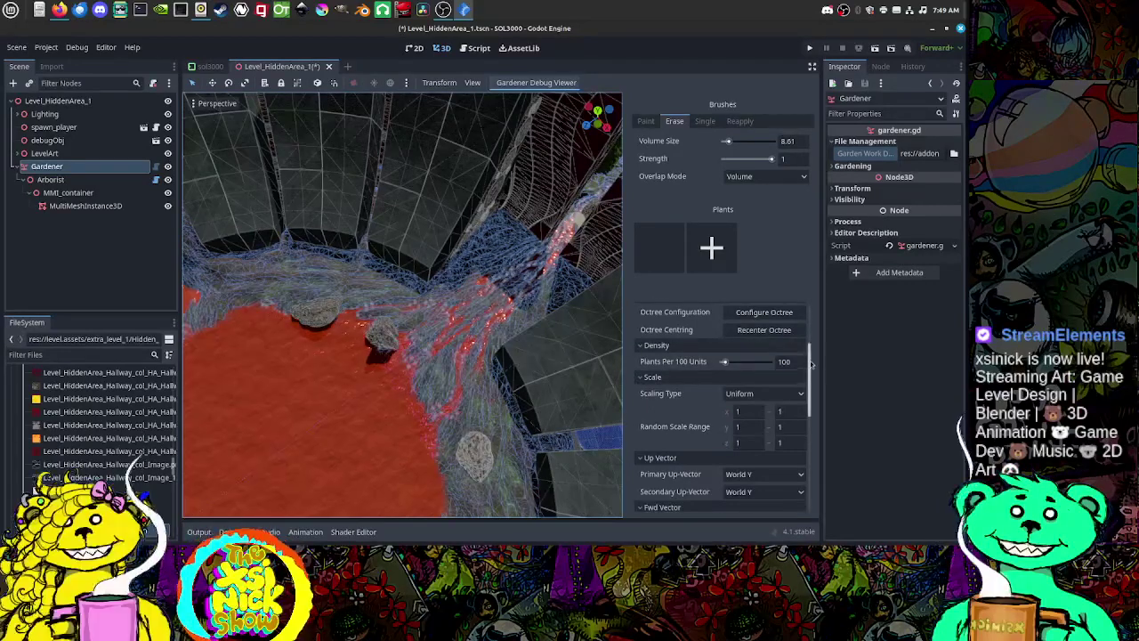
pyautogui.moveTo(811, 363); pyautogui.dragTo(825, 311)
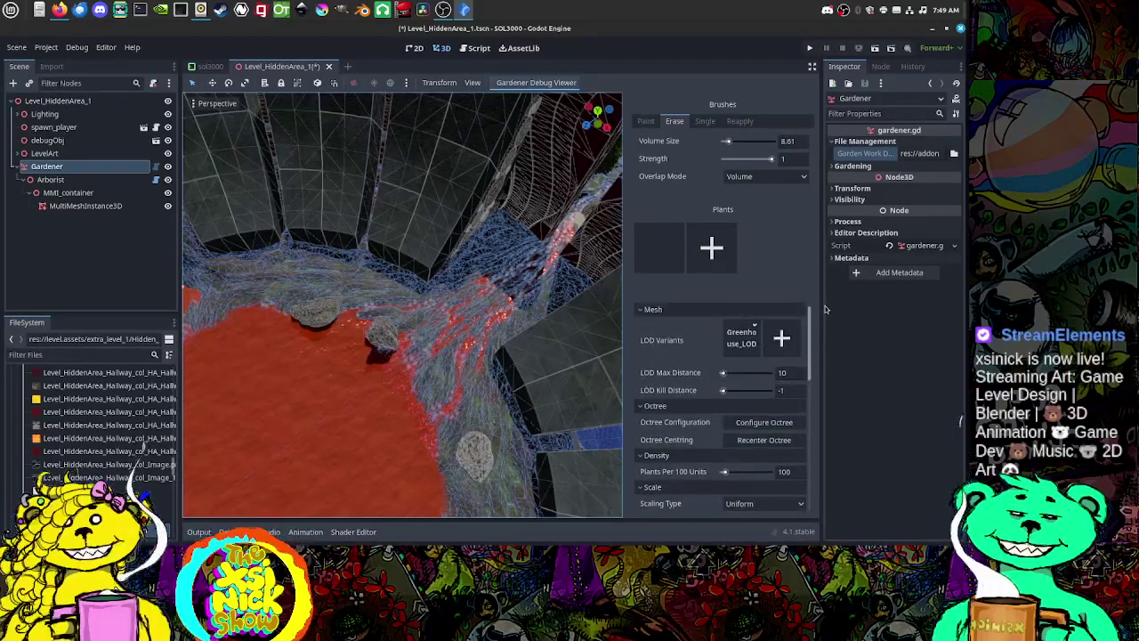
pyautogui.click(743, 339)
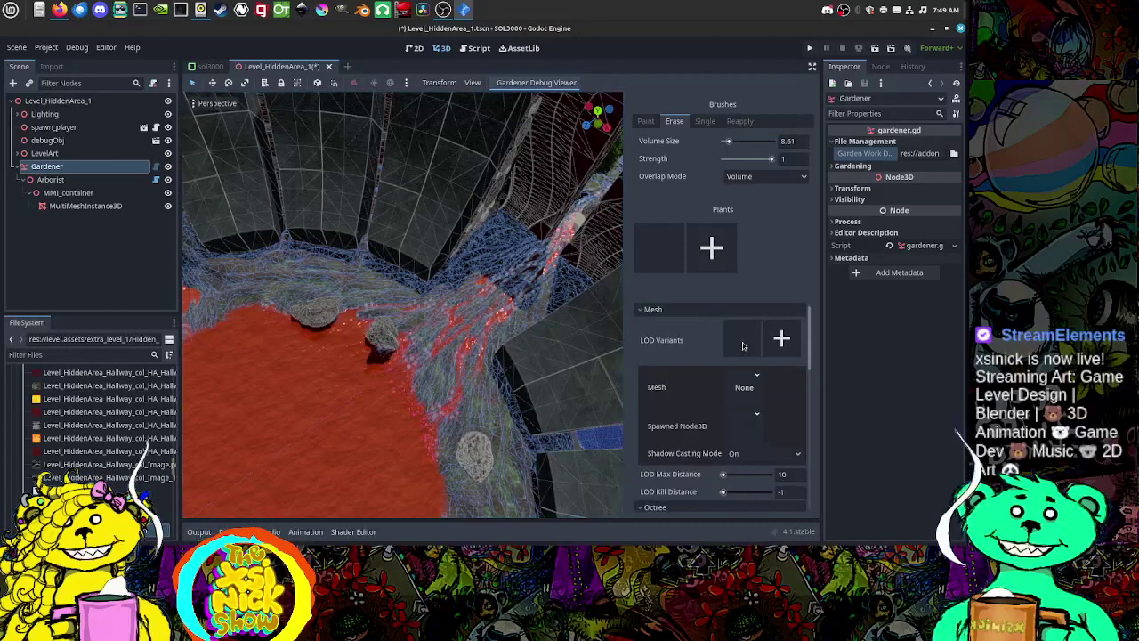
# Step: Assign level.assets/vegetation/veg_grass.tscn as the Spawned Node3D of the Veg plant's LOD variant
pyautogui.click(743, 425)
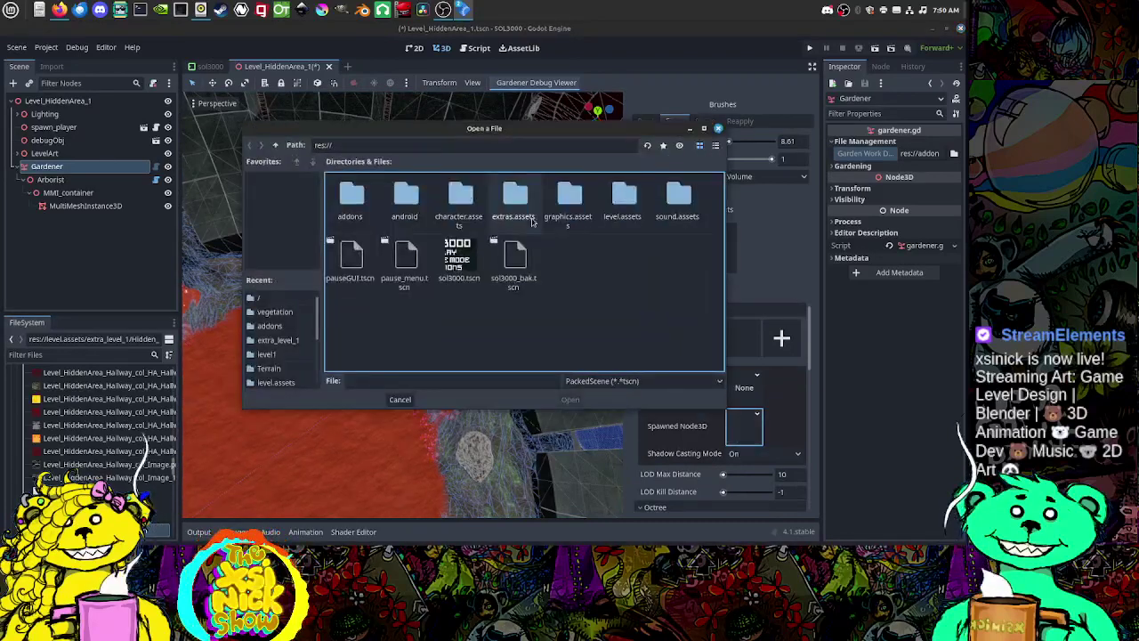
pyautogui.doubleClick(629, 210)
pyautogui.doubleClick(674, 257)
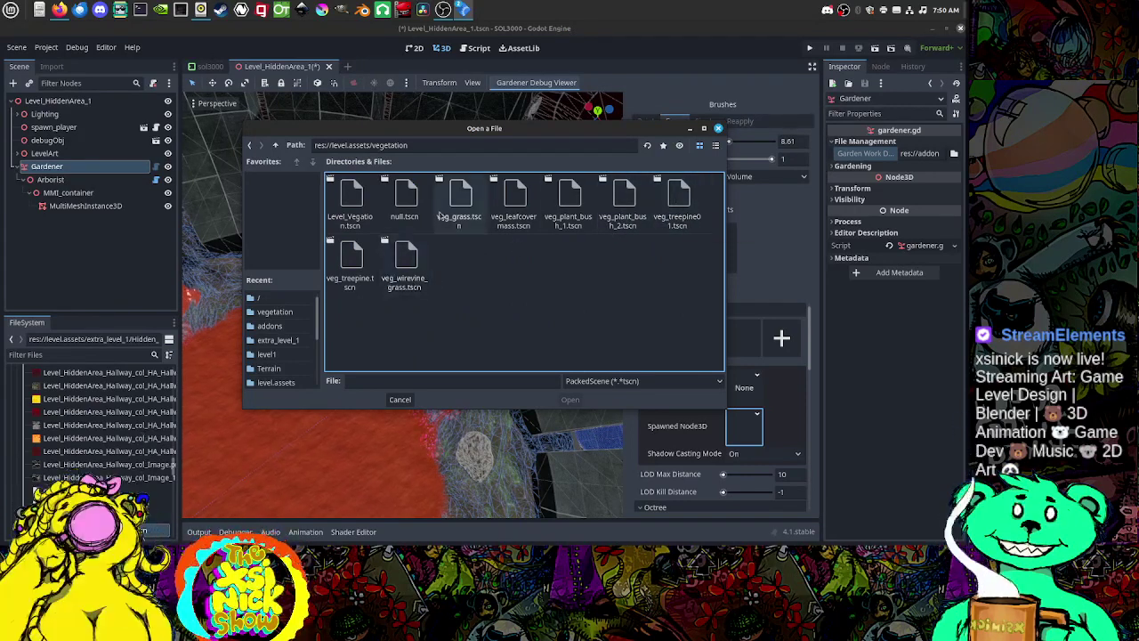
pyautogui.doubleClick(459, 199)
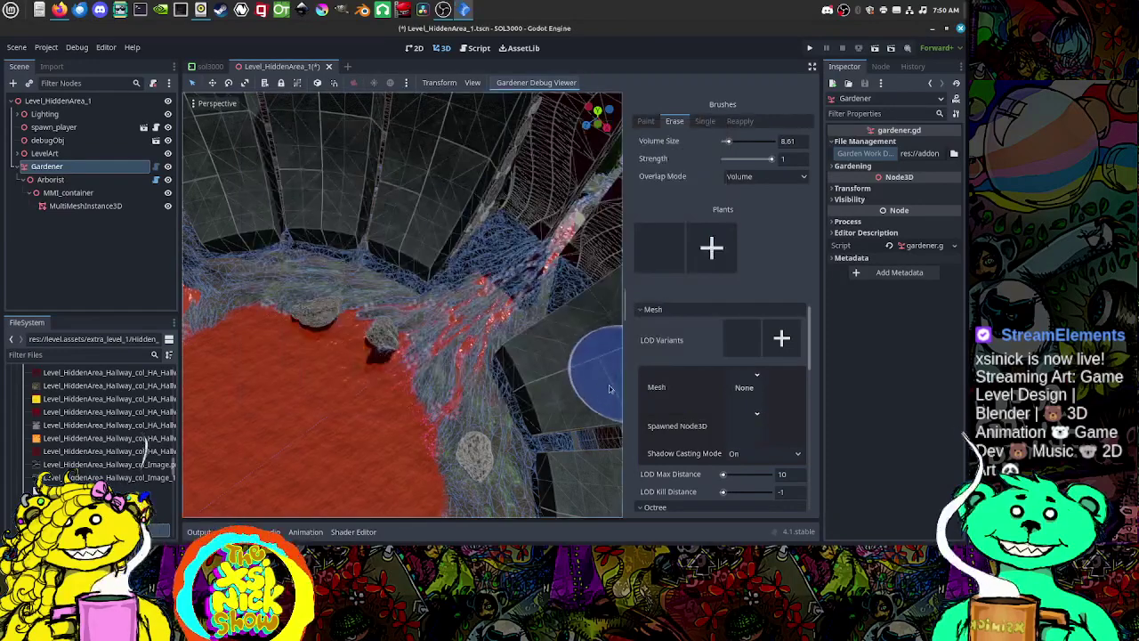
# Step: Set the Erase brush's Volume Size to 2
pyautogui.scroll(13, 475, 327)
pyautogui.scroll(5, 472, 327)
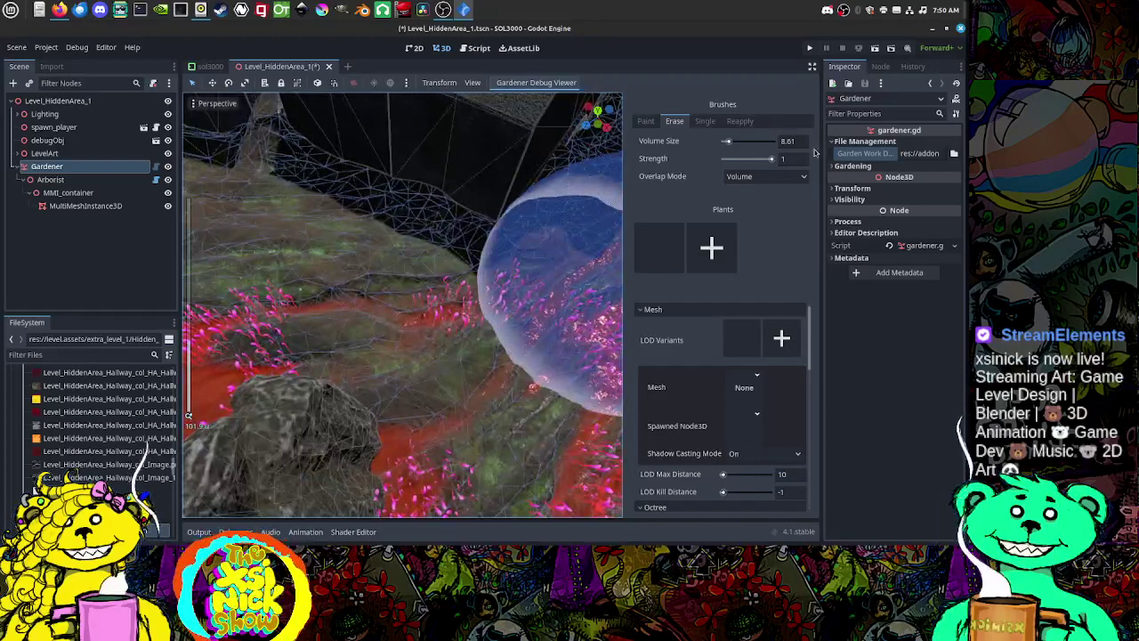
pyautogui.click(786, 141)
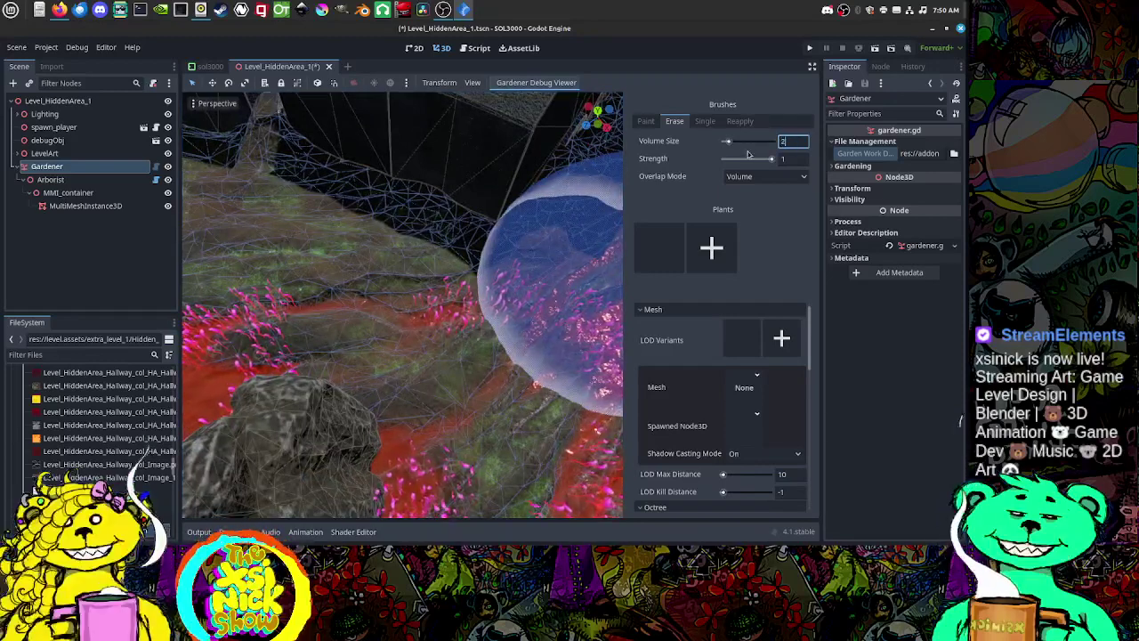
pyautogui.write('2')
pyautogui.press('Return')
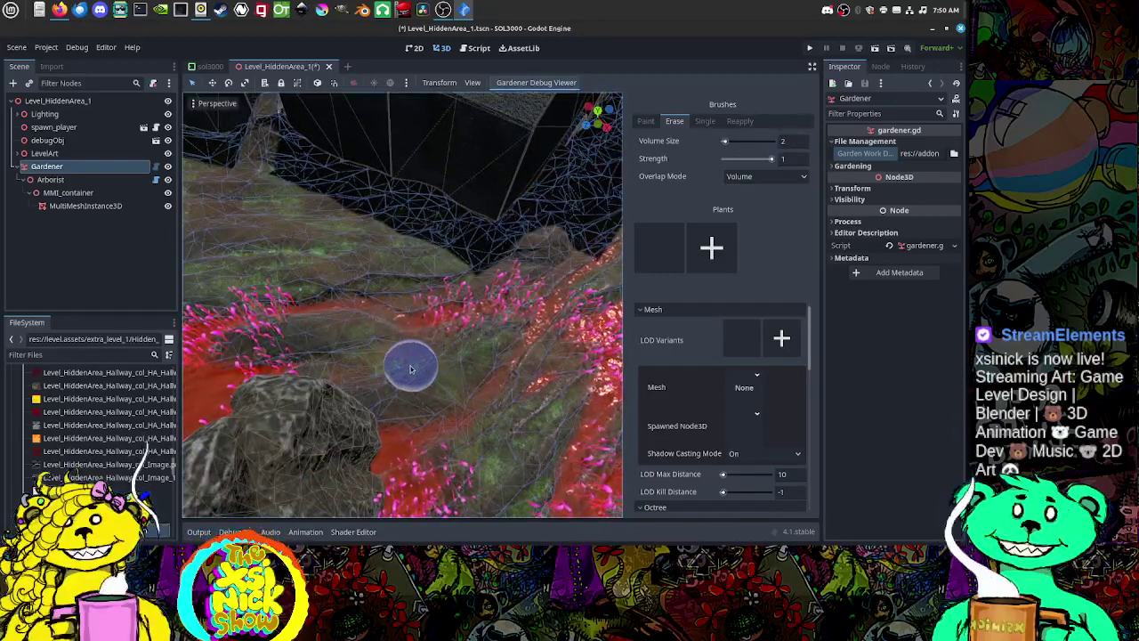
pyautogui.scroll(-10, 412, 367)
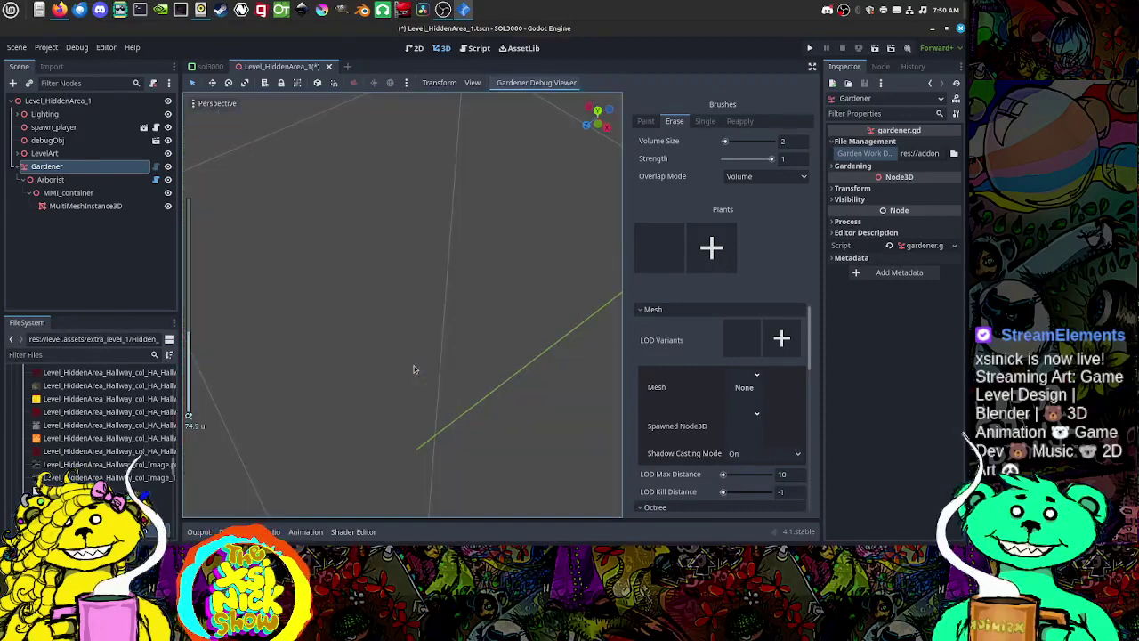
pyautogui.scroll(3, 414, 368)
pyautogui.scroll(2, 413, 366)
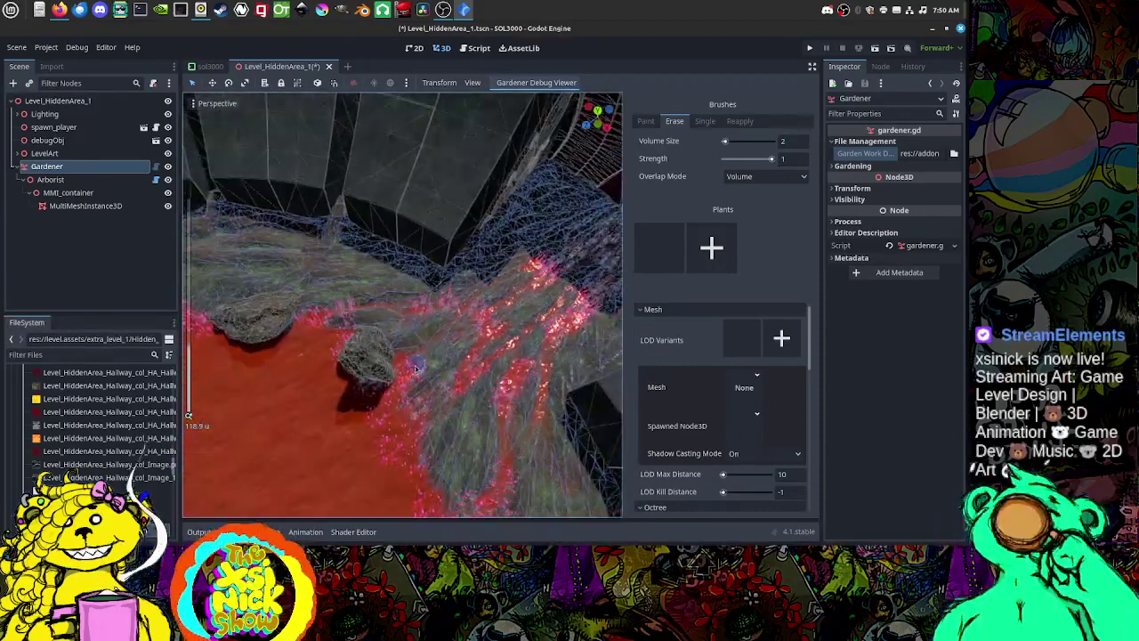
pyautogui.scroll(2, 426, 367)
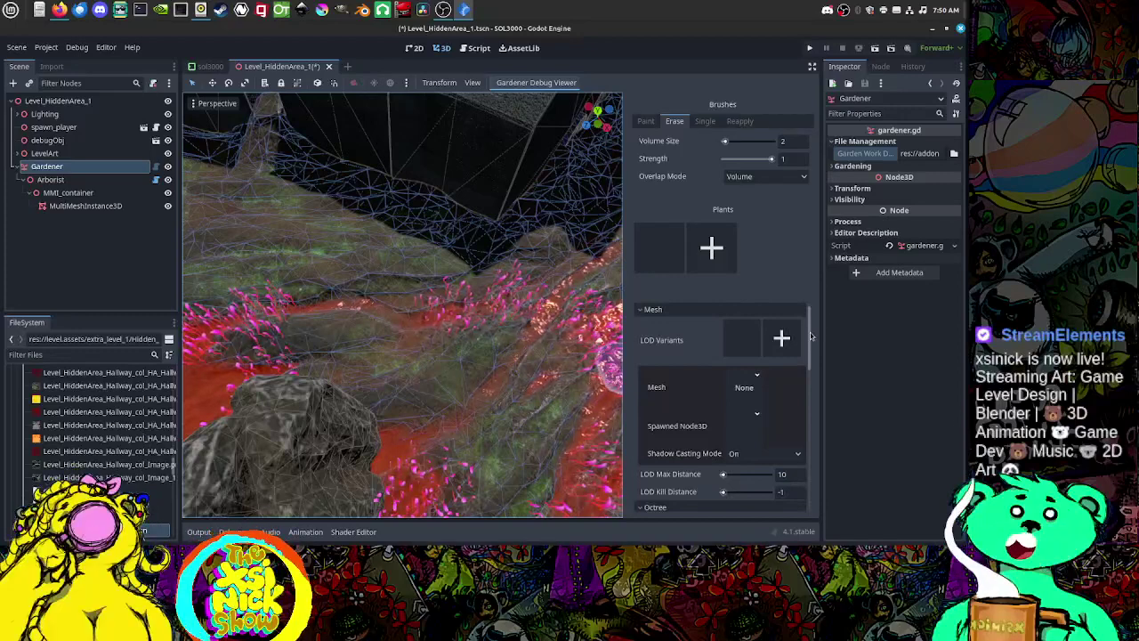
# Step: Close and reopen the Veg plant's settings and reassign veg_grass.tscn from level.assets/vegetation as the LOD variant's Spawned Node3D
pyautogui.moveTo(808, 340); pyautogui.dragTo(805, 317)
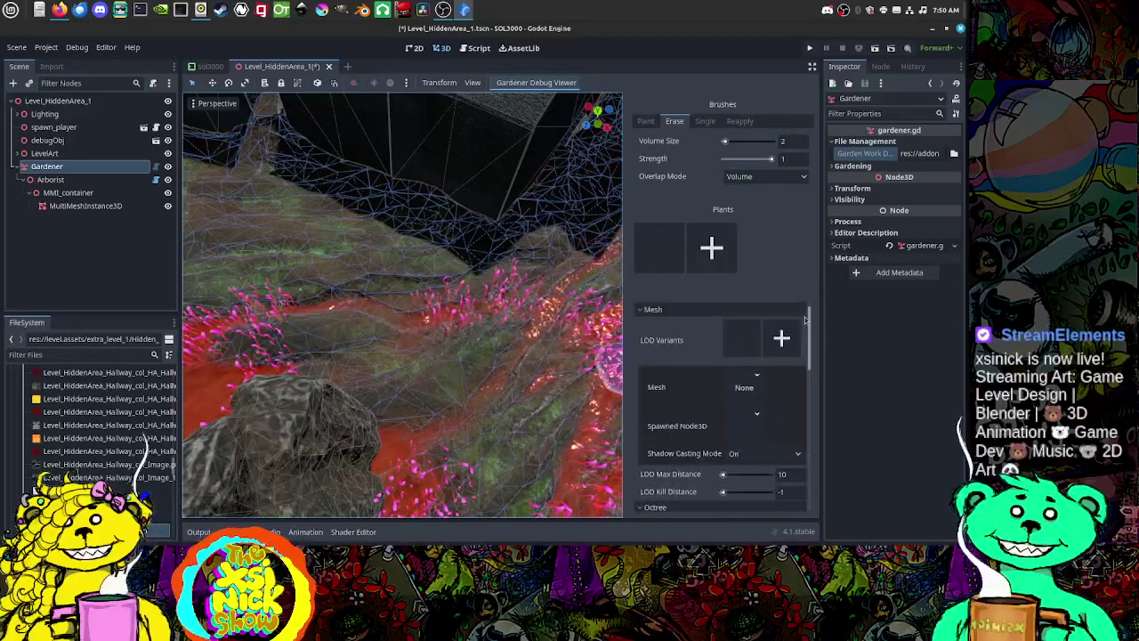
pyautogui.click(654, 252)
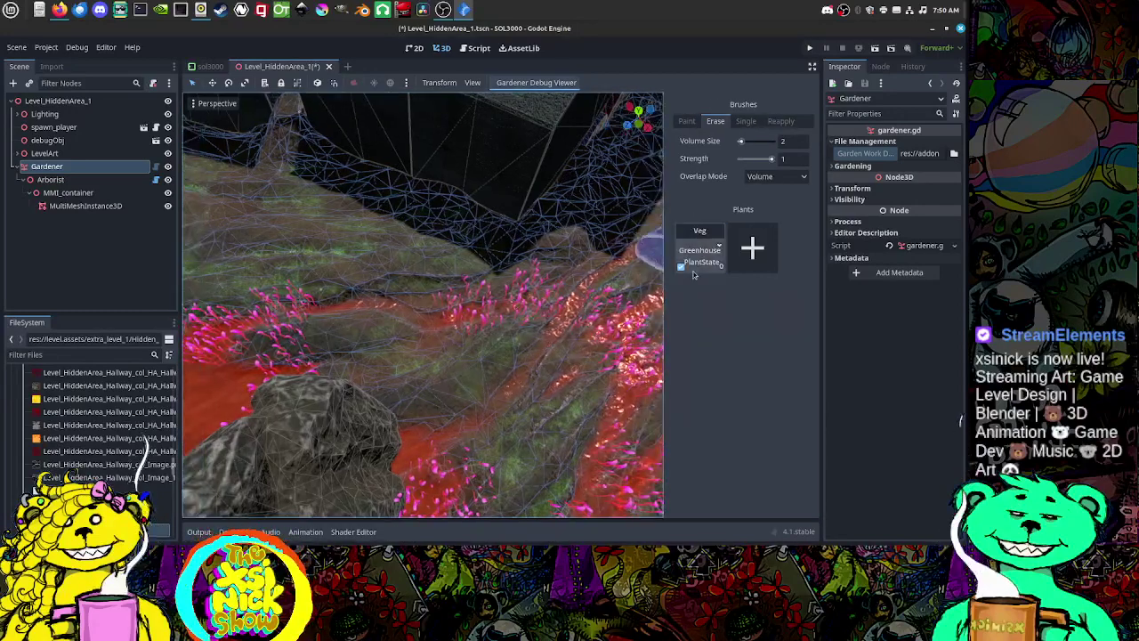
pyautogui.click(681, 268)
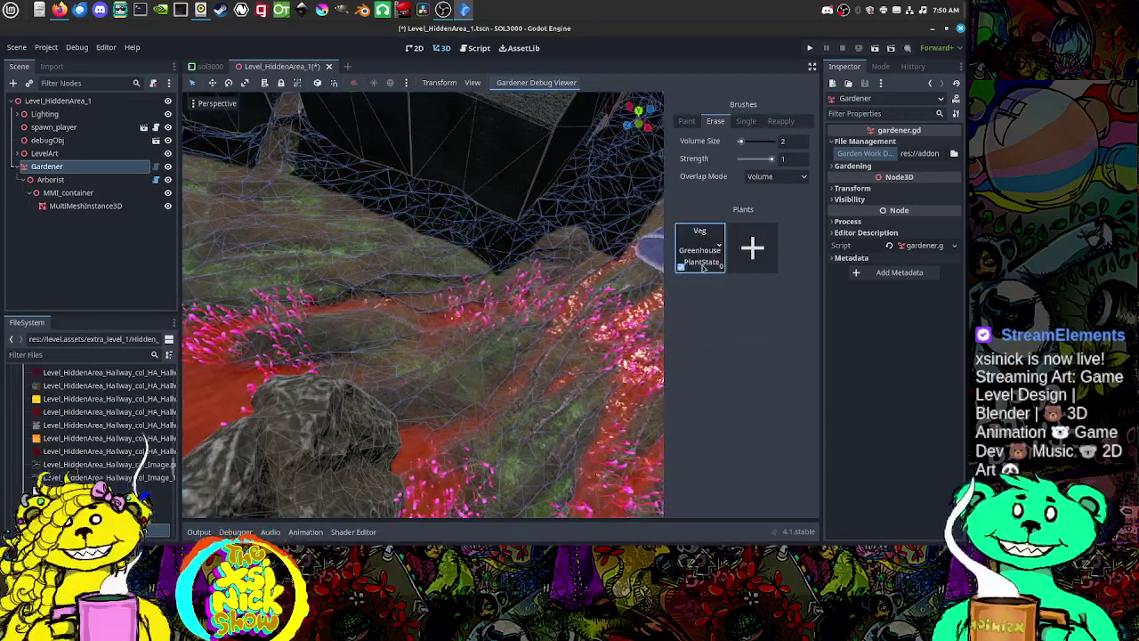
pyautogui.click(702, 267)
pyautogui.click(644, 259)
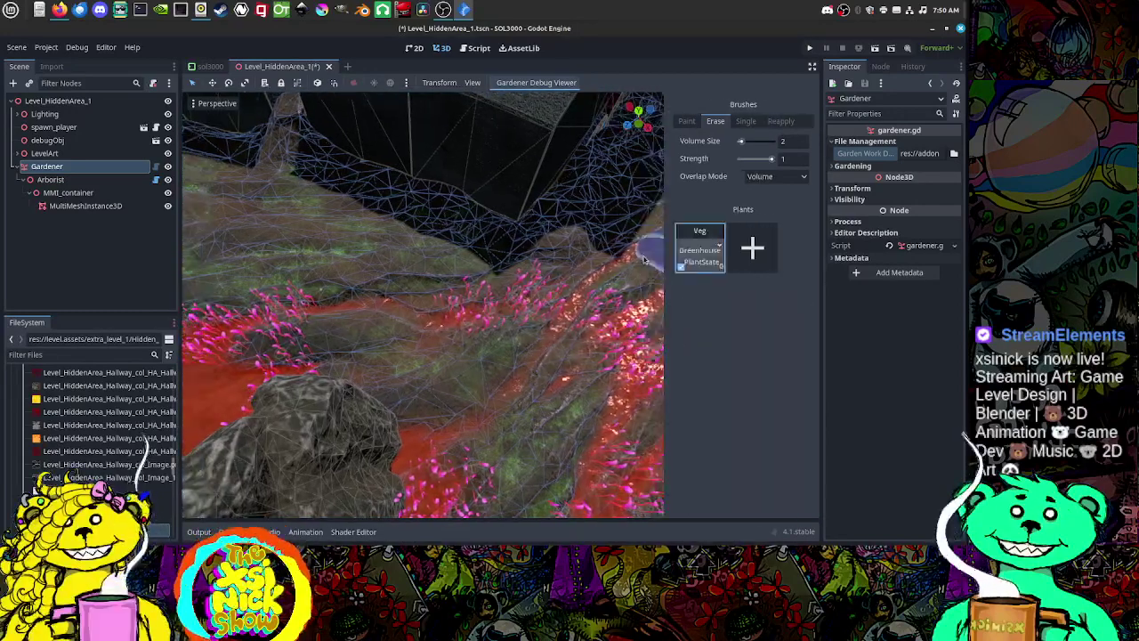
pyautogui.click(695, 262)
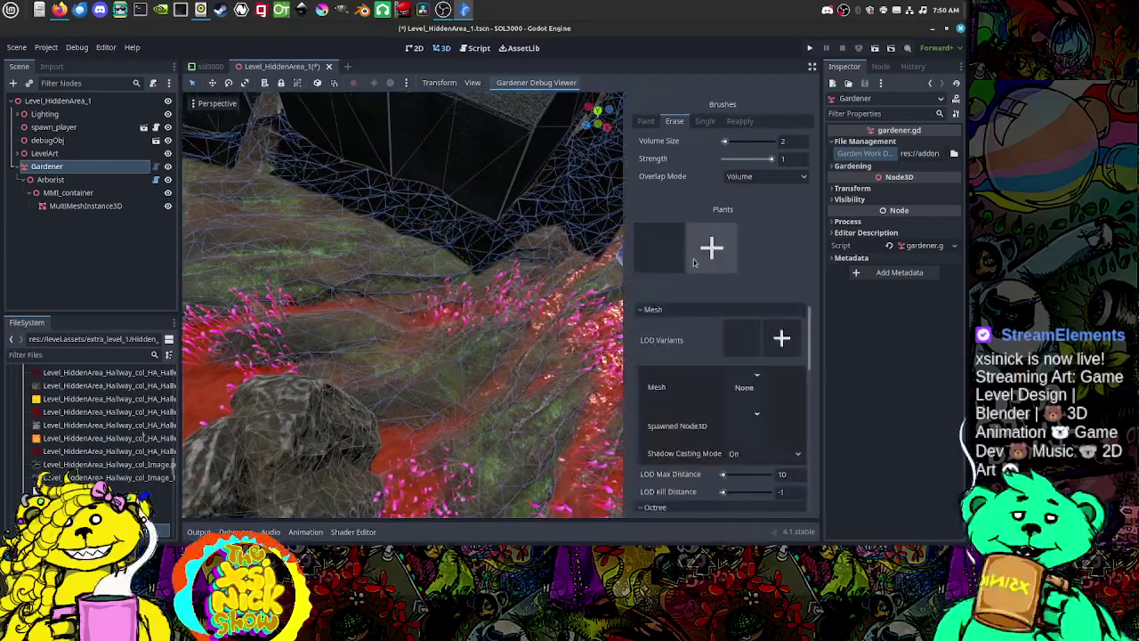
pyautogui.click(741, 430)
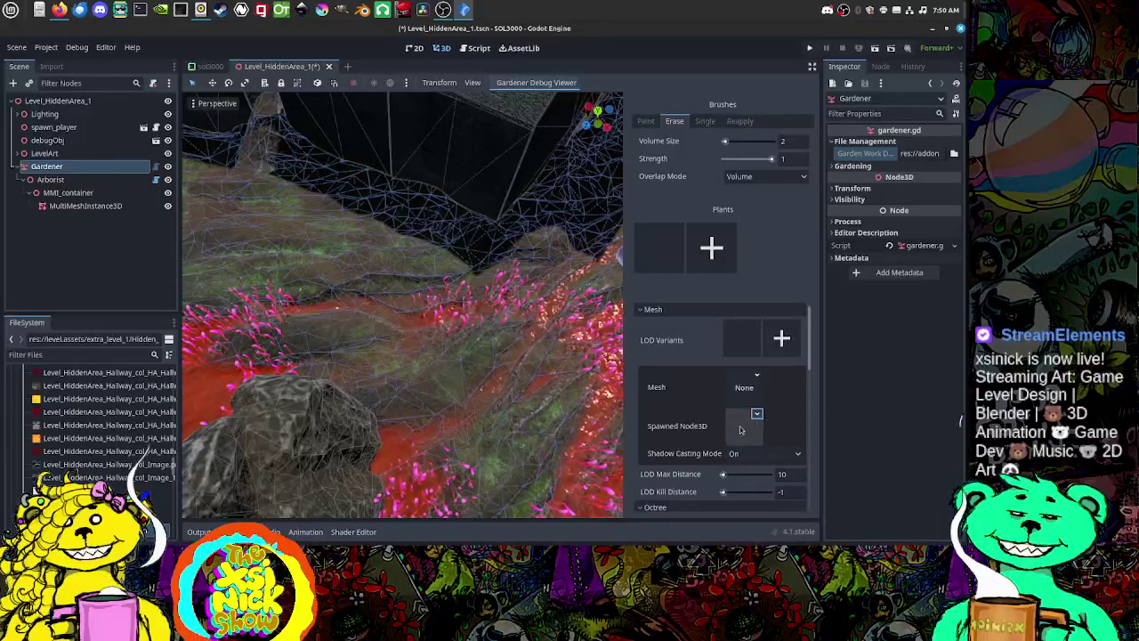
pyautogui.click(741, 430)
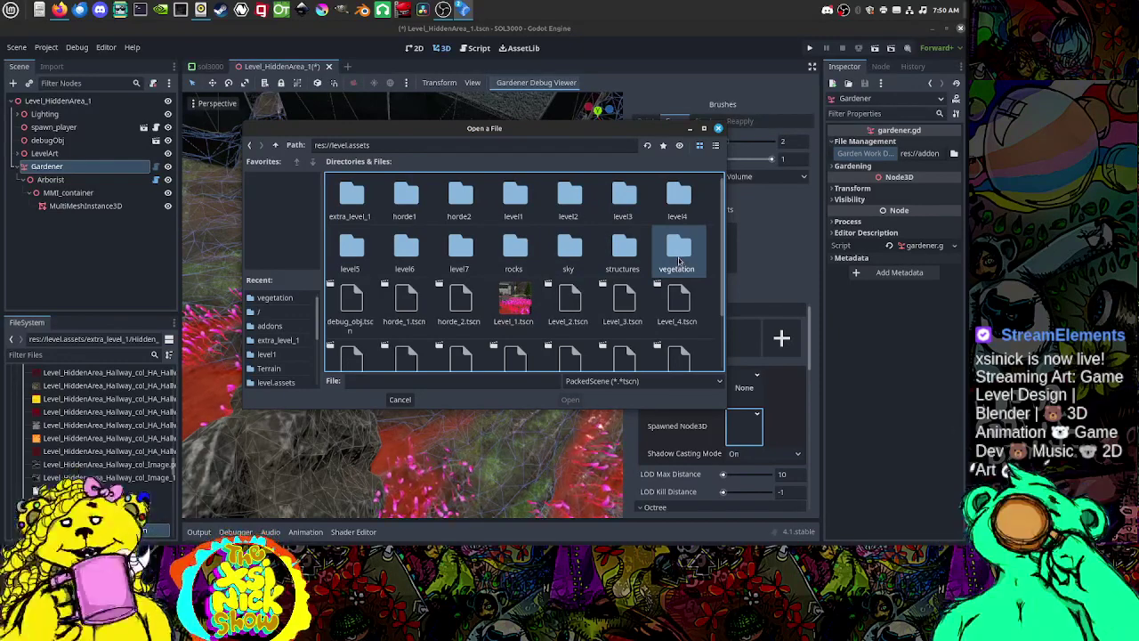
pyautogui.doubleClick(678, 257)
pyautogui.click(459, 205)
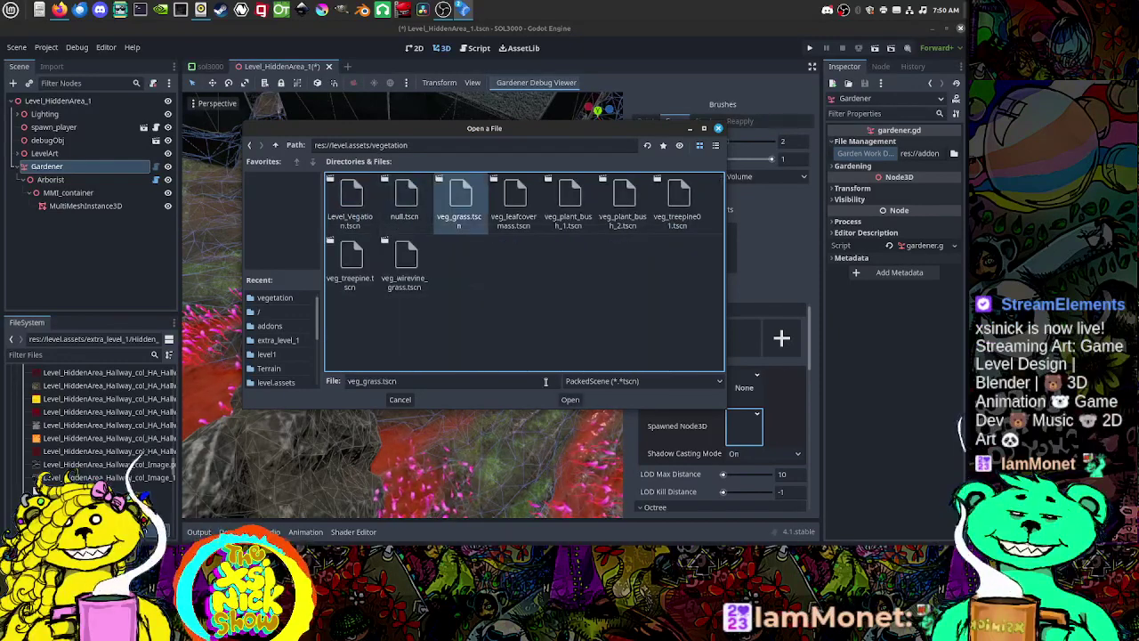
pyautogui.click(571, 399)
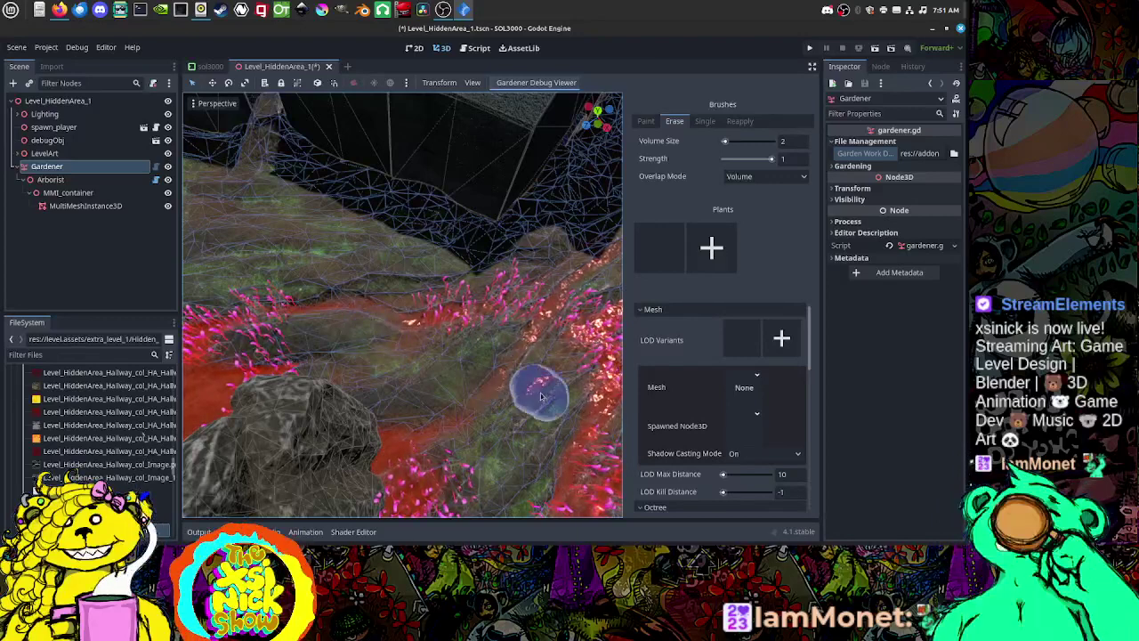
# Step: Try the Projection overlap mode on the Erase brush and switch back to Volume
pyautogui.click(804, 177)
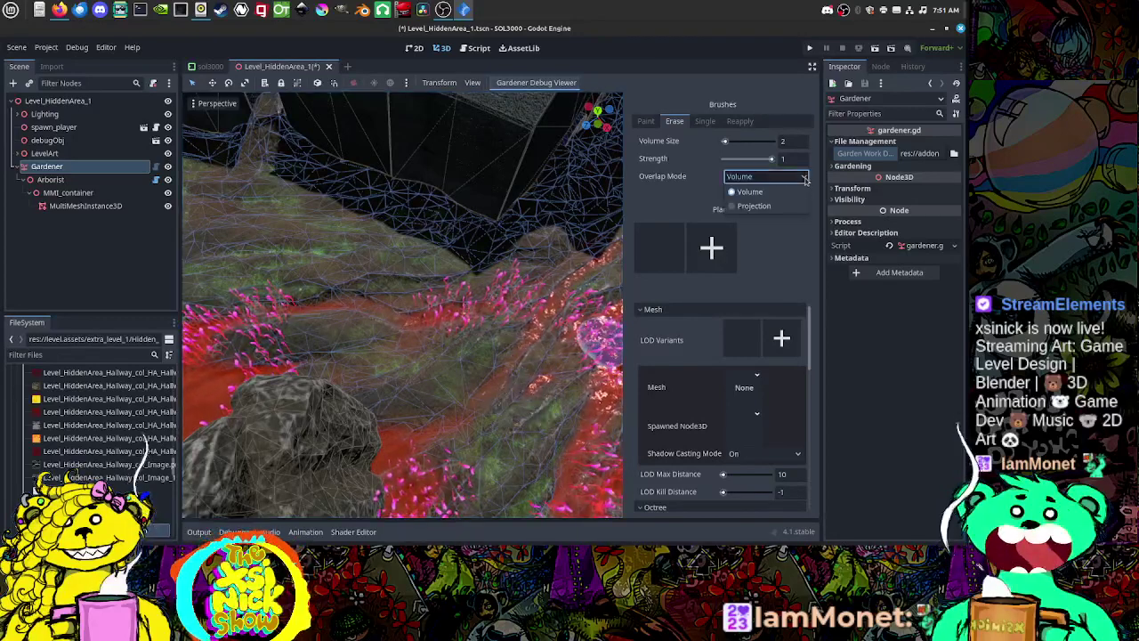
pyautogui.click(756, 206)
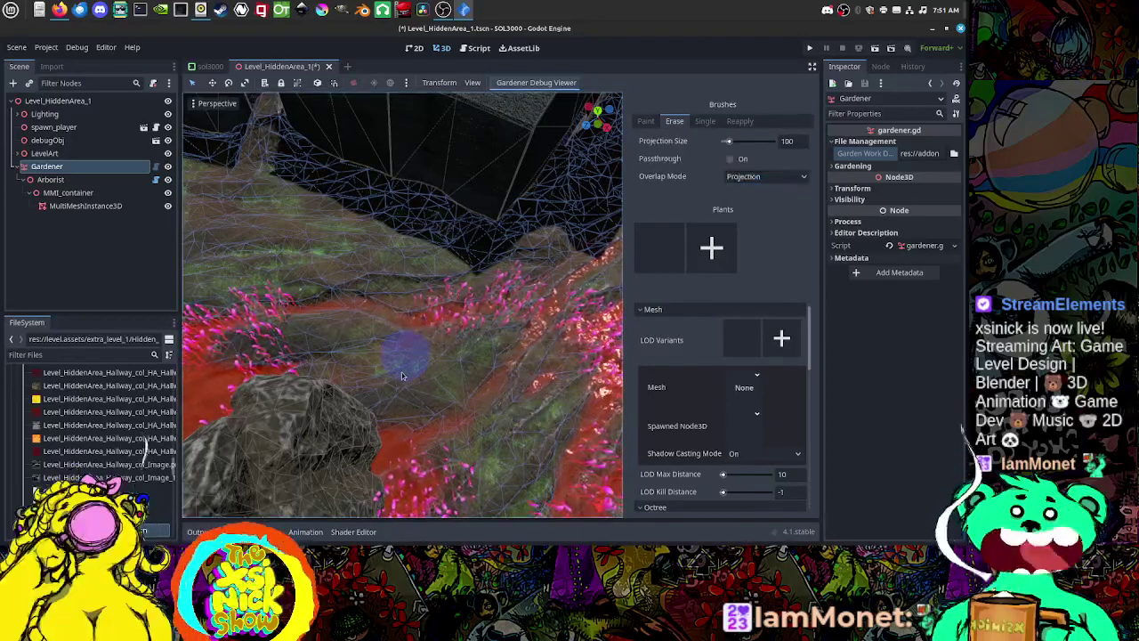
pyautogui.click(766, 176)
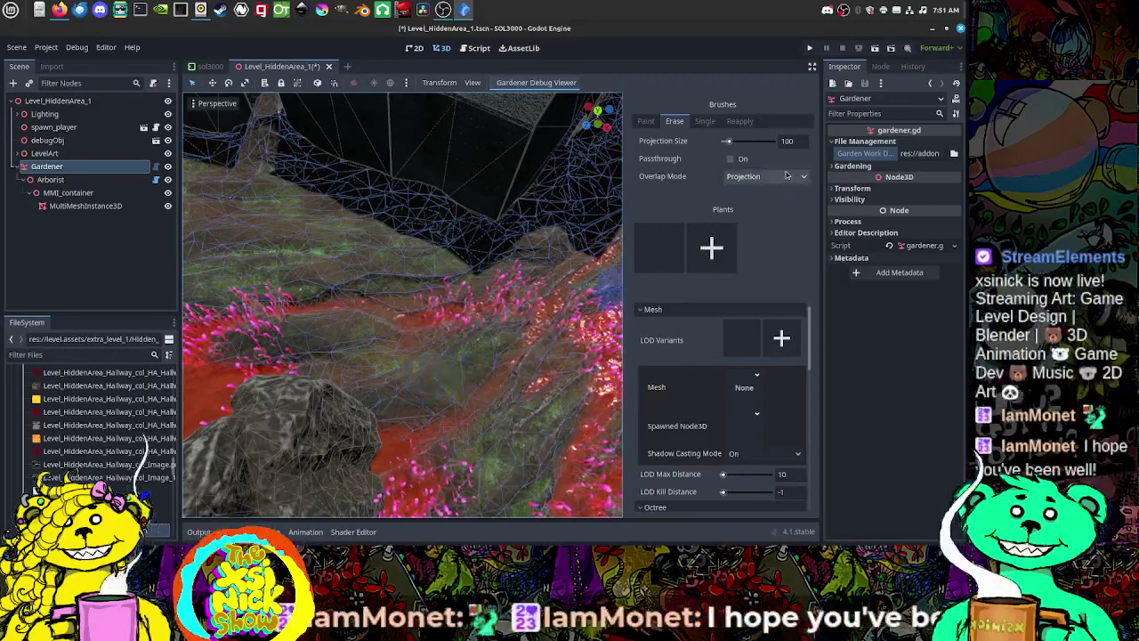
pyautogui.click(752, 194)
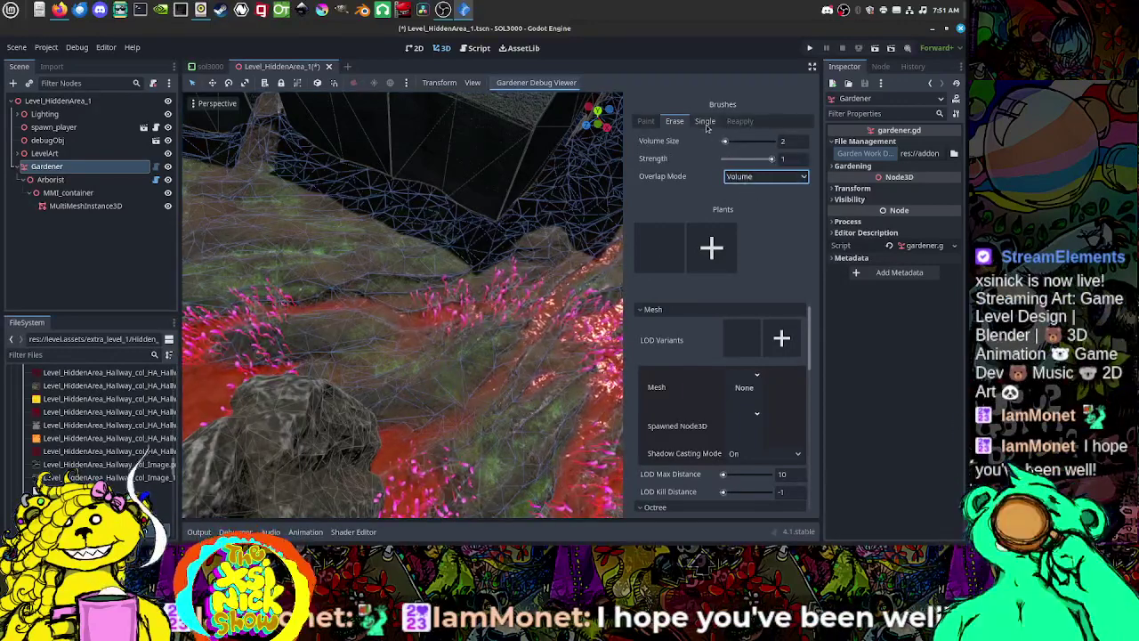
# Step: Switch to the Paint brush and paint two patches of the Veg grass on the slope beside the rock
pyautogui.click(648, 125)
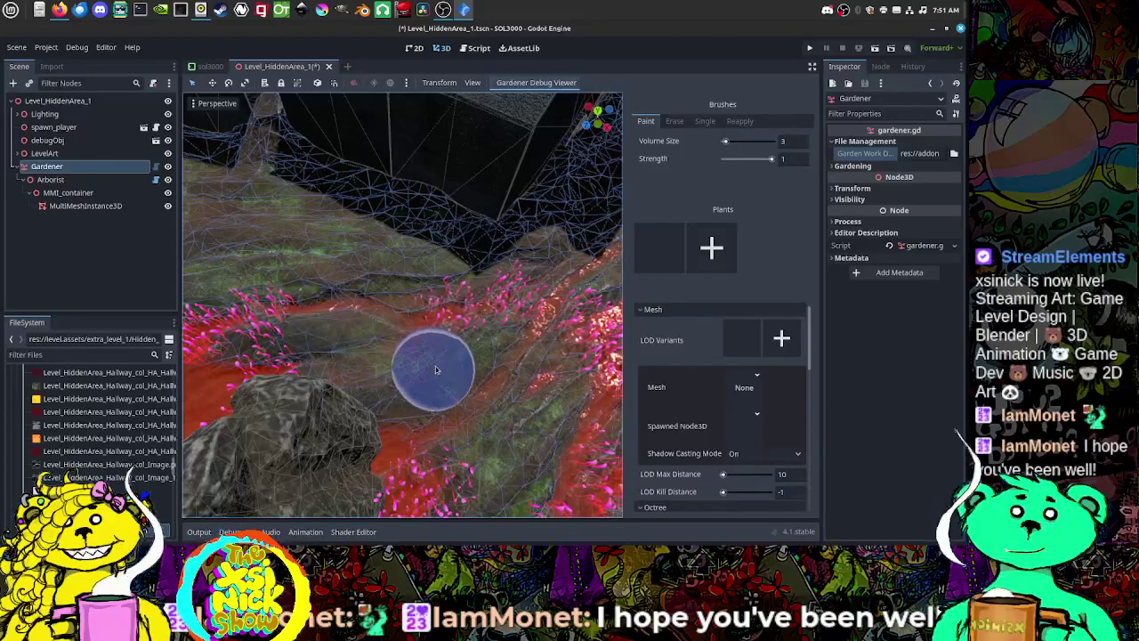
pyautogui.moveTo(456, 374); pyautogui.dragTo(576, 426)
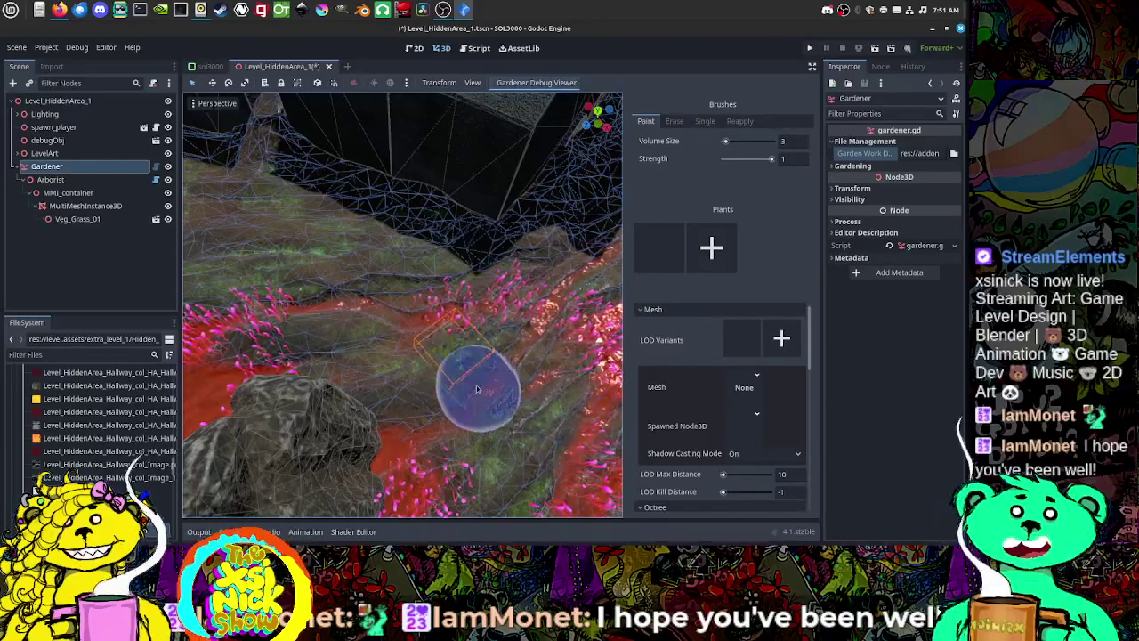
pyautogui.moveTo(477, 389)
pyautogui.mouseDown(button='middle')
pyautogui.moveTo(456, 360)
pyautogui.moveTo(494, 374)
pyautogui.moveTo(490, 330)
pyautogui.moveTo(471, 346)
pyautogui.moveTo(473, 333)
pyautogui.moveTo(437, 323)
pyautogui.moveTo(460, 313)
pyautogui.mouseUp(button='middle')
pyautogui.scroll(-5, 459, 315)
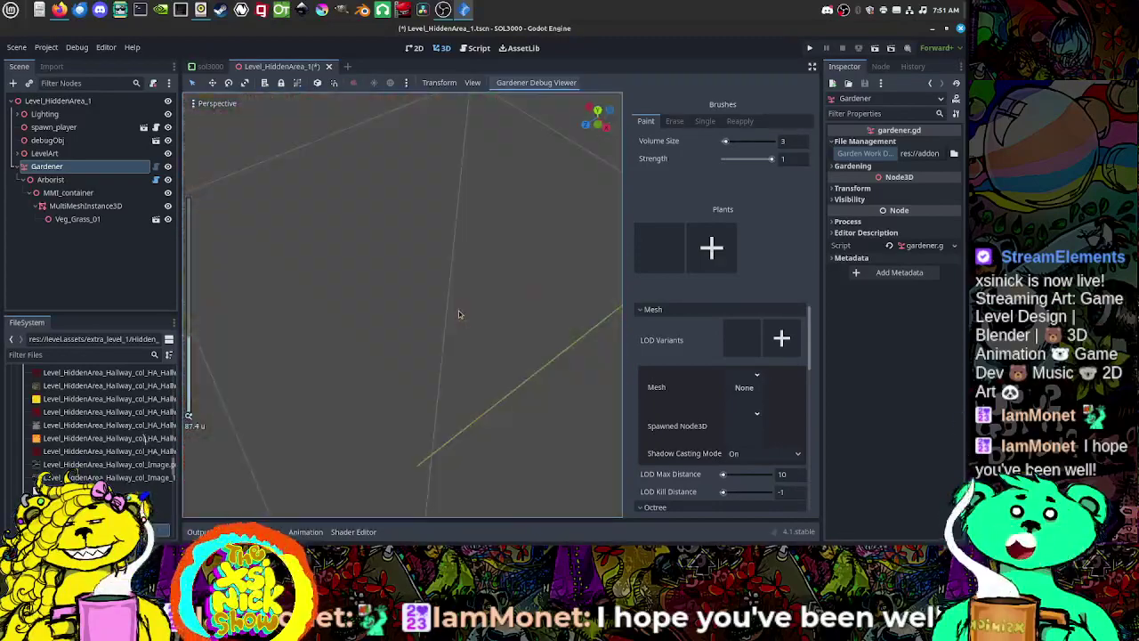
pyautogui.scroll(5, 459, 315)
pyautogui.scroll(-5, 459, 316)
pyautogui.scroll(5, 459, 316)
pyautogui.scroll(-3, 455, 315)
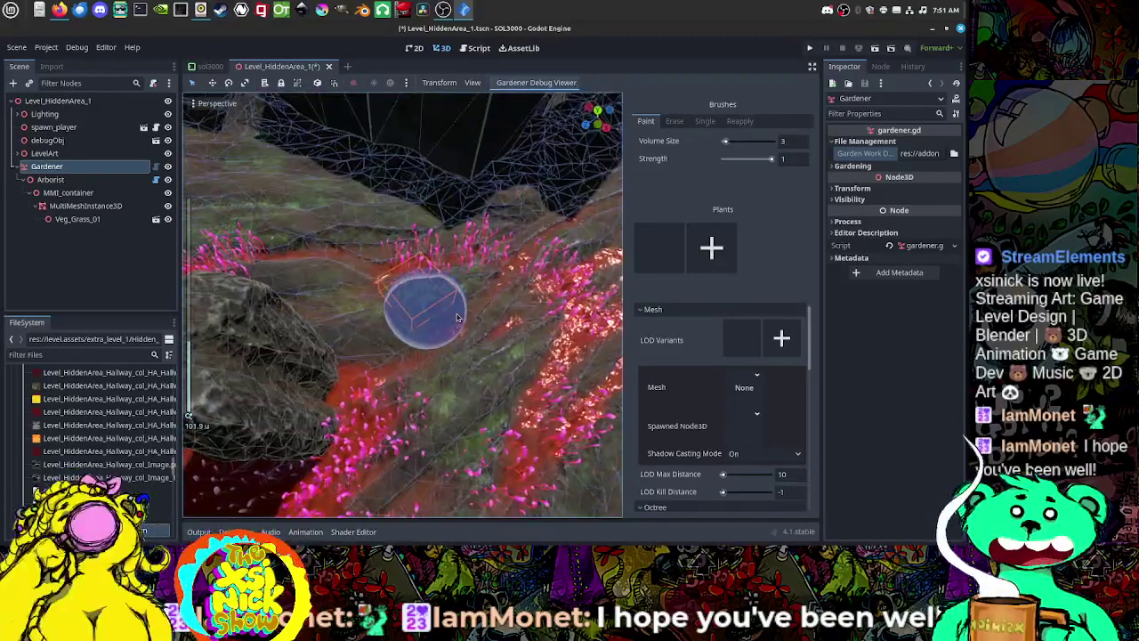
pyautogui.scroll(2, 478, 335)
pyautogui.moveTo(480, 337); pyautogui.dragTo(478, 340, button='middle')
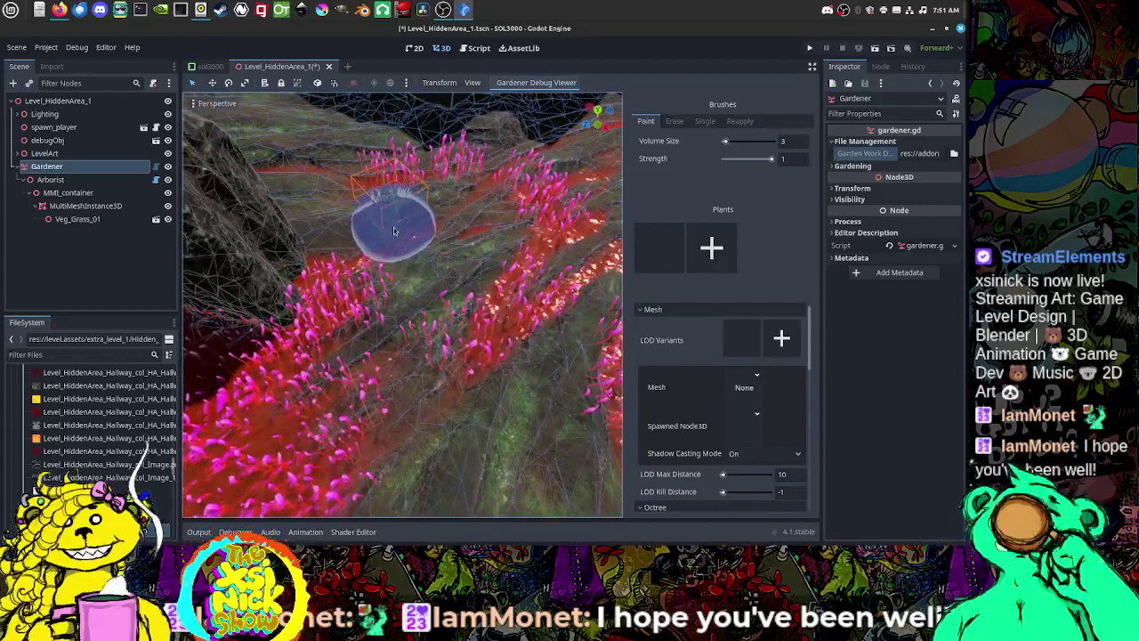
pyautogui.click(390, 229)
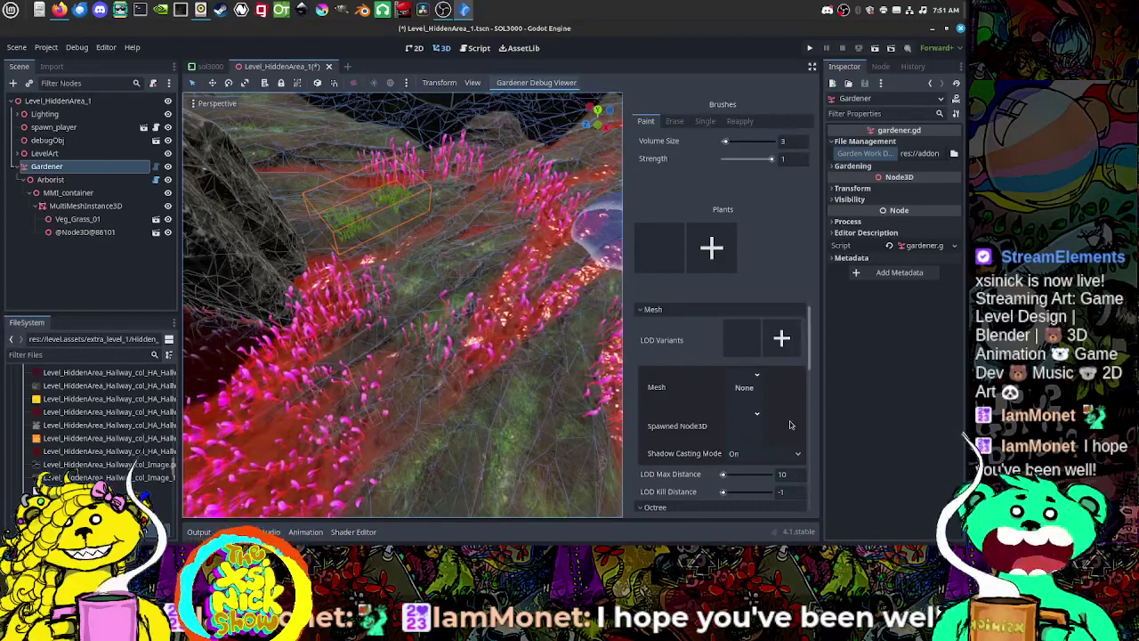
# Step: Look through the Veg plant's Octree, Density and Scale settings, close the LOD variant's mesh settings and examine the painted grass
pyautogui.moveTo(820, 357); pyautogui.dragTo(818, 405)
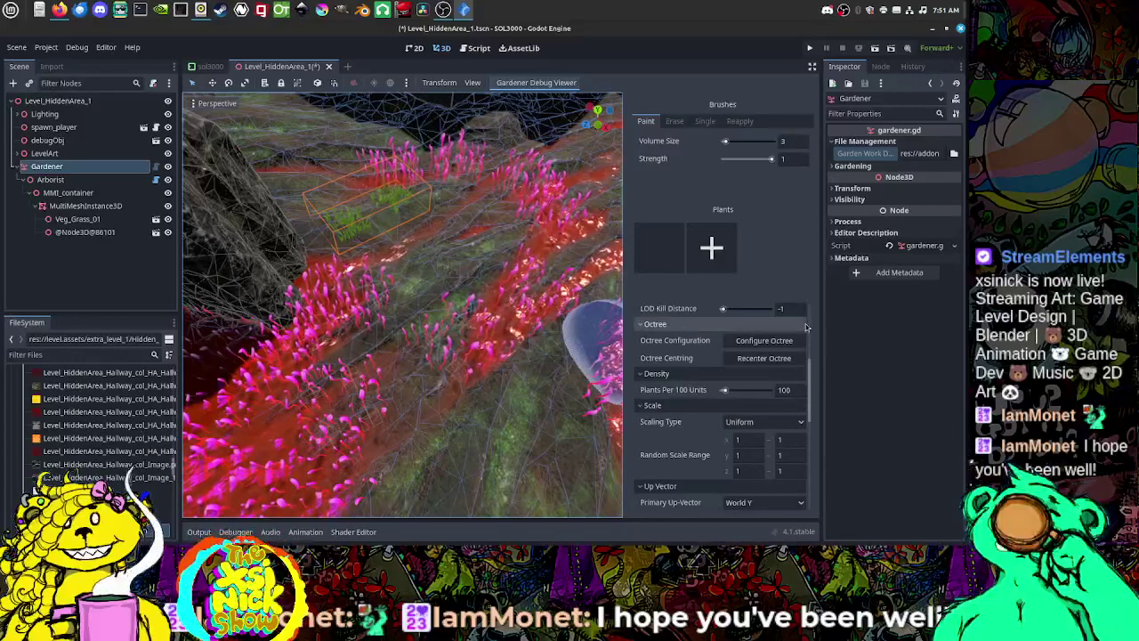
pyautogui.scroll(1, 807, 342)
pyautogui.scroll(5, 808, 329)
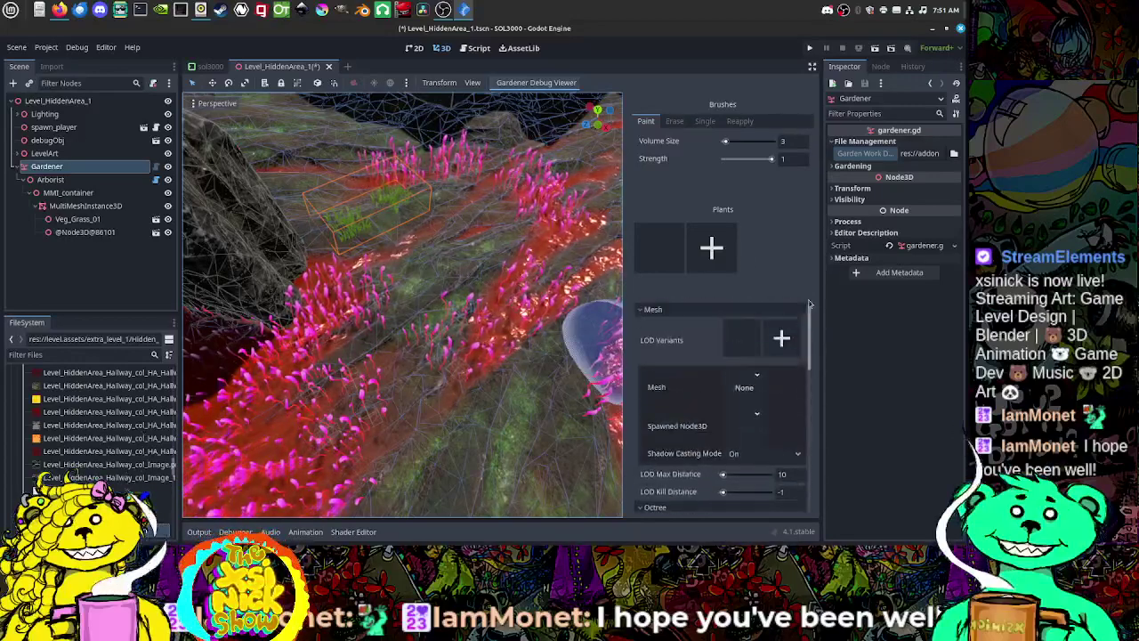
pyautogui.click(671, 265)
pyautogui.click(698, 260)
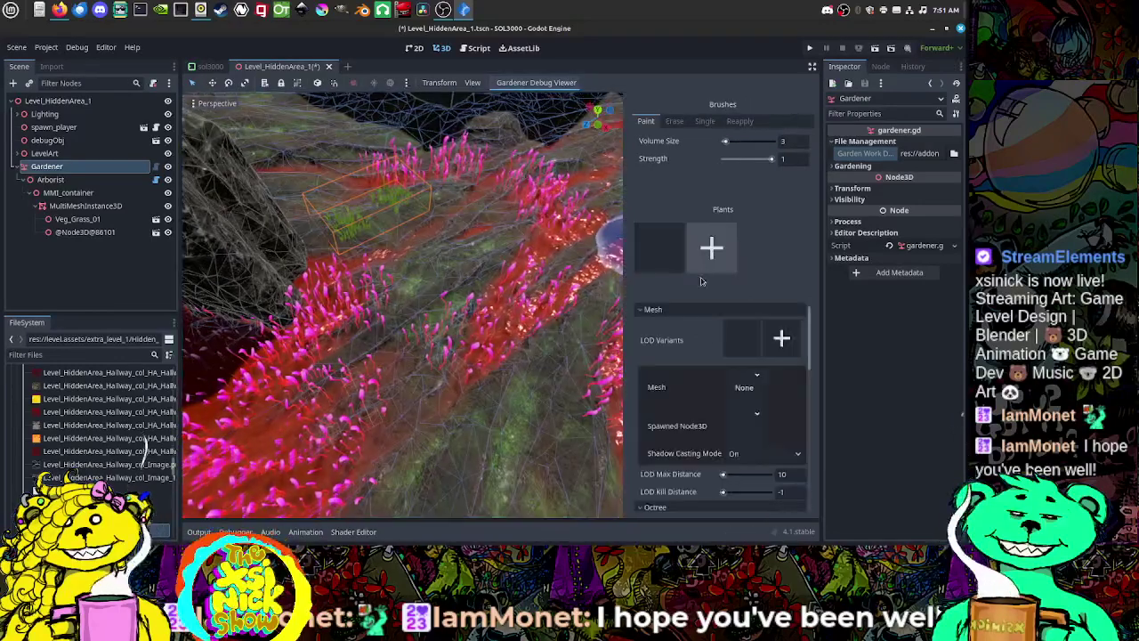
pyautogui.click(743, 343)
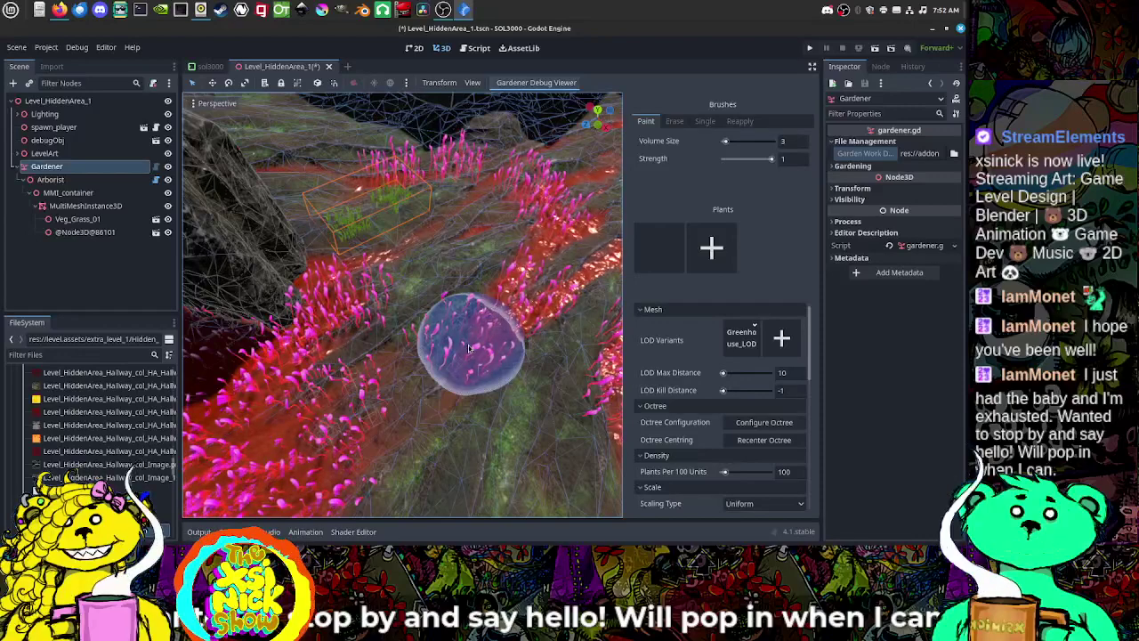
pyautogui.moveTo(432, 352); pyautogui.dragTo(424, 360, button='middle')
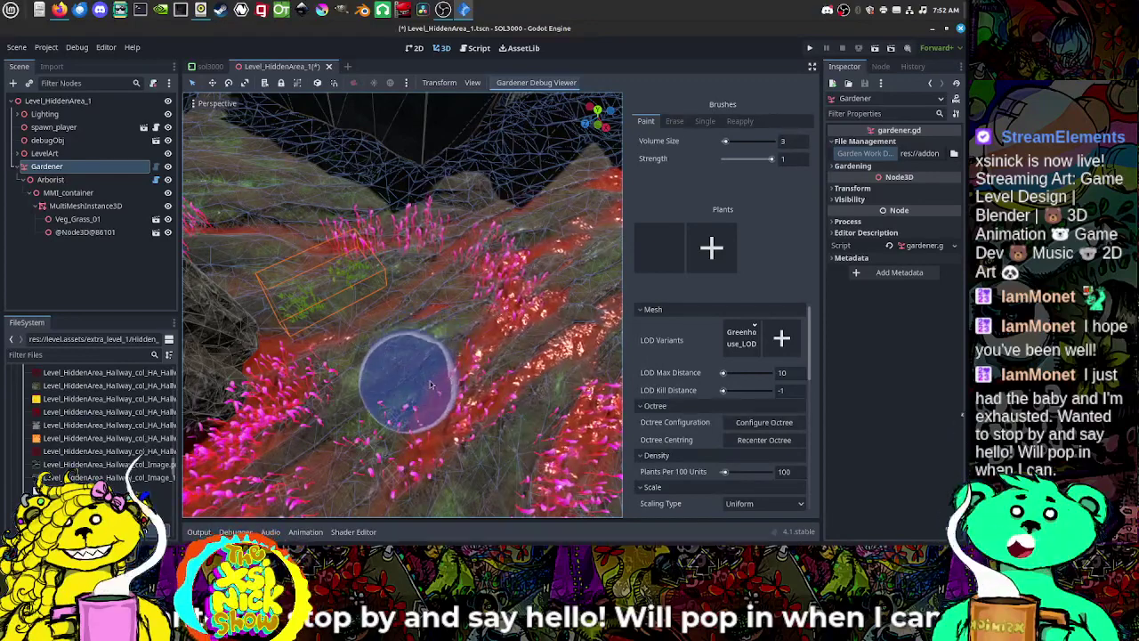
pyautogui.moveTo(425, 358); pyautogui.dragTo(442, 381, button='middle')
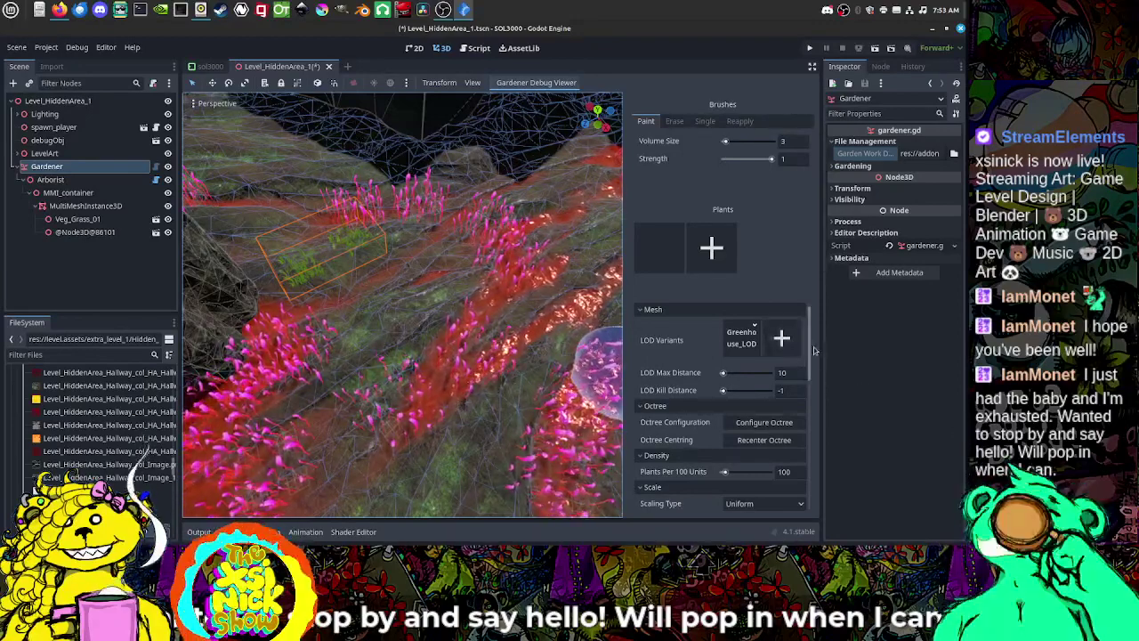
pyautogui.moveTo(810, 353); pyautogui.dragTo(809, 375)
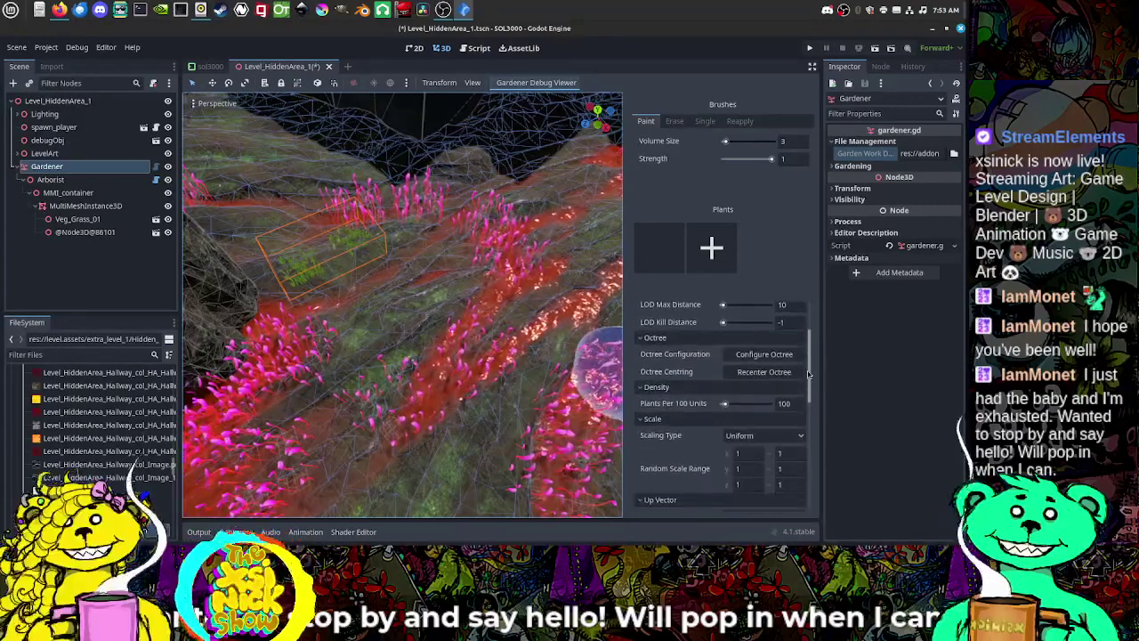
# Step: Set the Veg plant's density to 200 plants per 100 units and paint a grass patch below the existing two on the slope
pyautogui.click(772, 403)
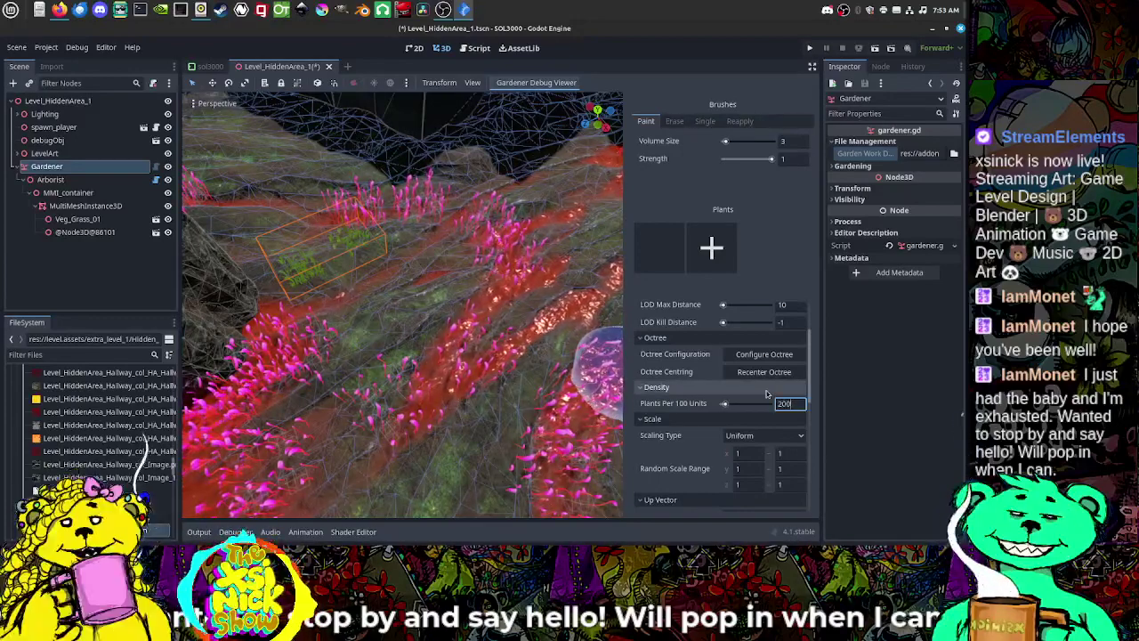
pyautogui.press('Return')
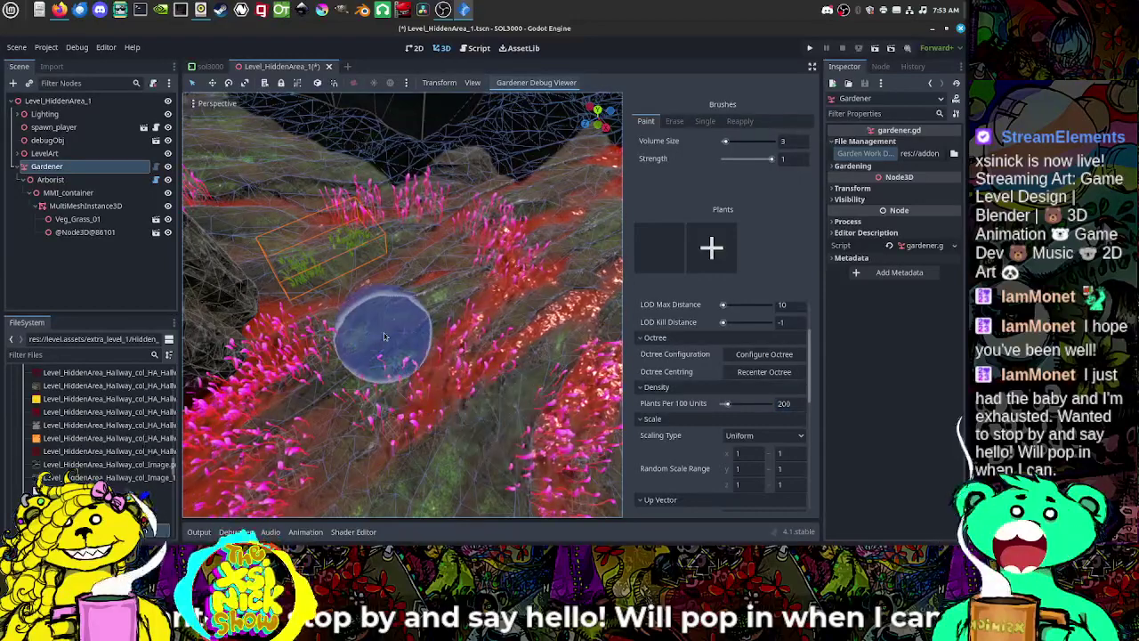
pyautogui.moveTo(376, 333)
pyautogui.mouseDown()
pyautogui.moveTo(358, 332)
pyautogui.moveTo(367, 294)
pyautogui.moveTo(347, 267)
pyautogui.moveTo(331, 274)
pyautogui.moveTo(348, 320)
pyautogui.mouseUp()
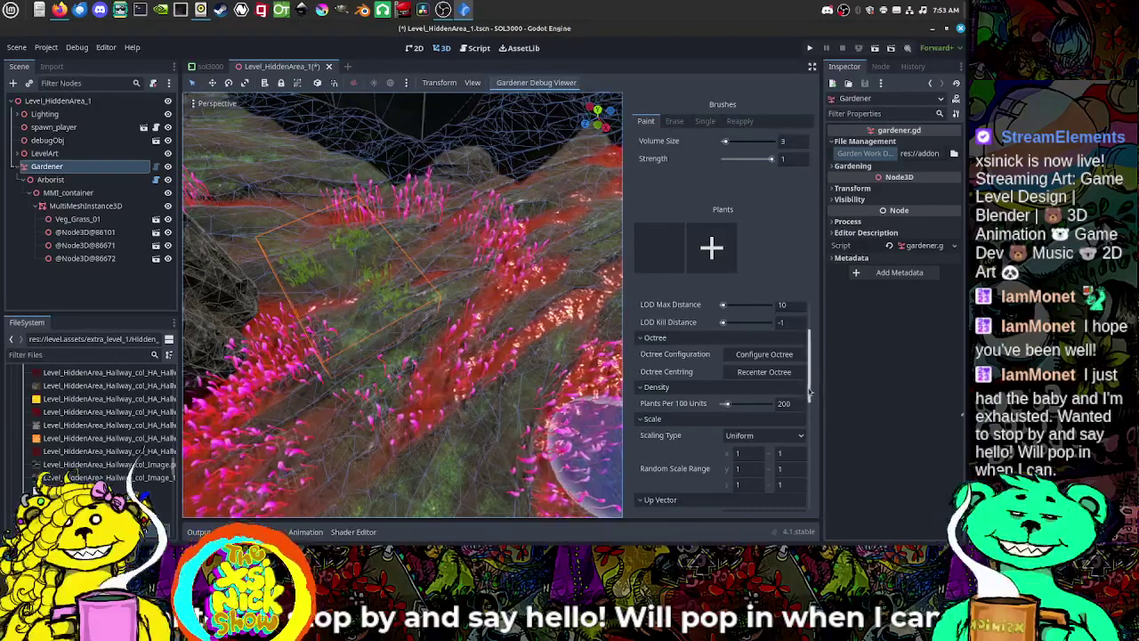
# Step: Set the Veg plant's Secondary Up-Vector to Normal with an Up-Vector Blending of 0.29
pyautogui.moveTo(809, 389); pyautogui.dragTo(816, 406)
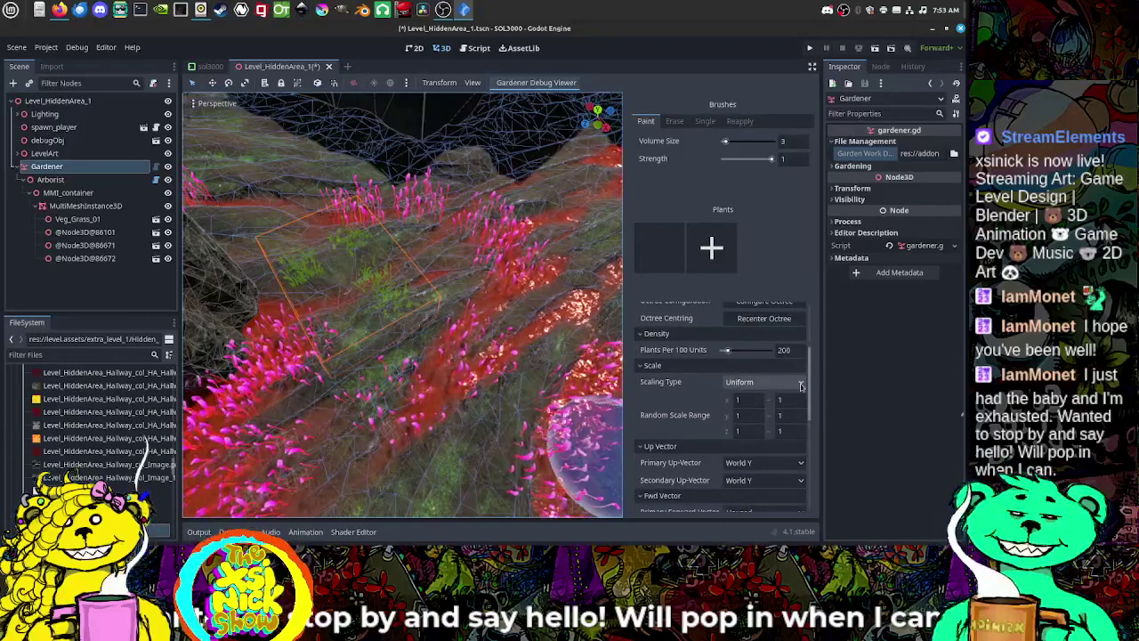
pyautogui.moveTo(811, 413); pyautogui.dragTo(812, 430)
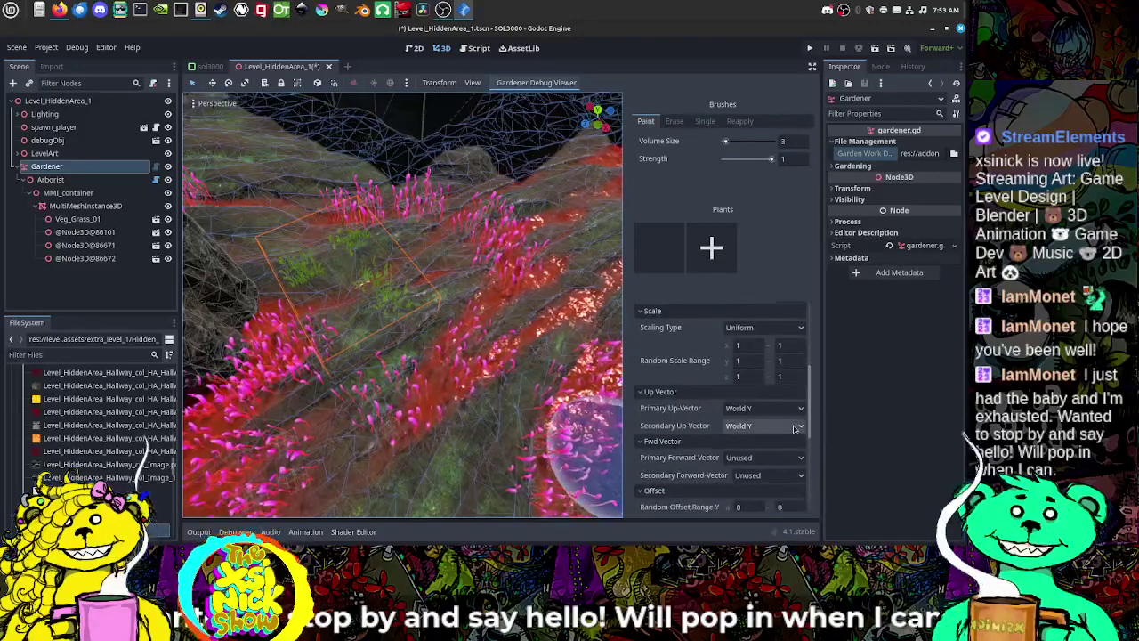
pyautogui.click(795, 427)
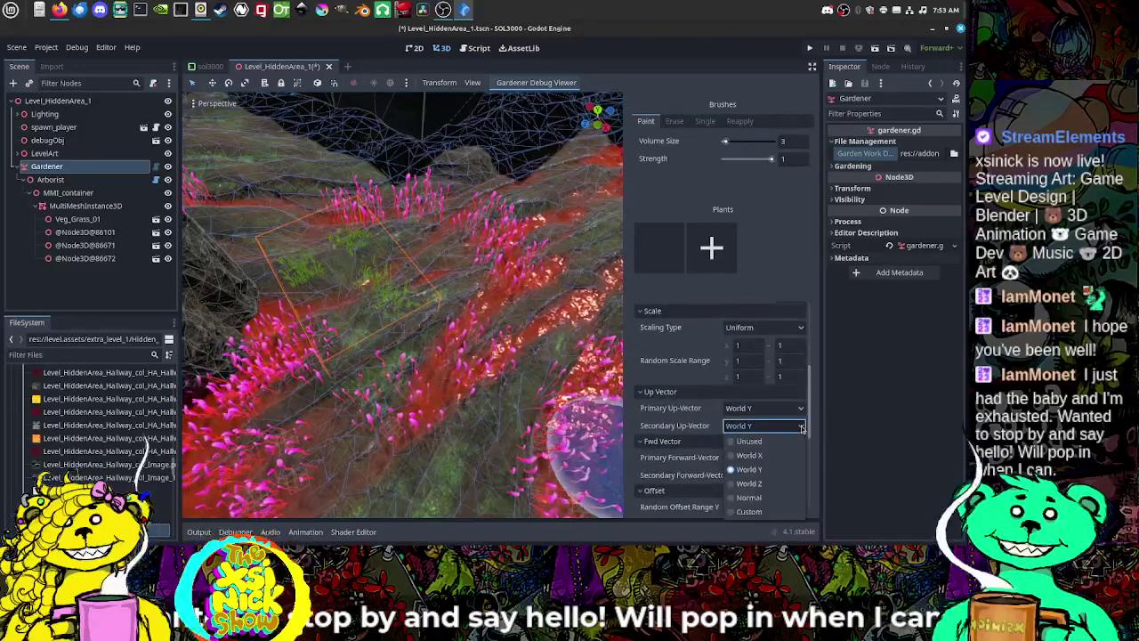
pyautogui.click(752, 501)
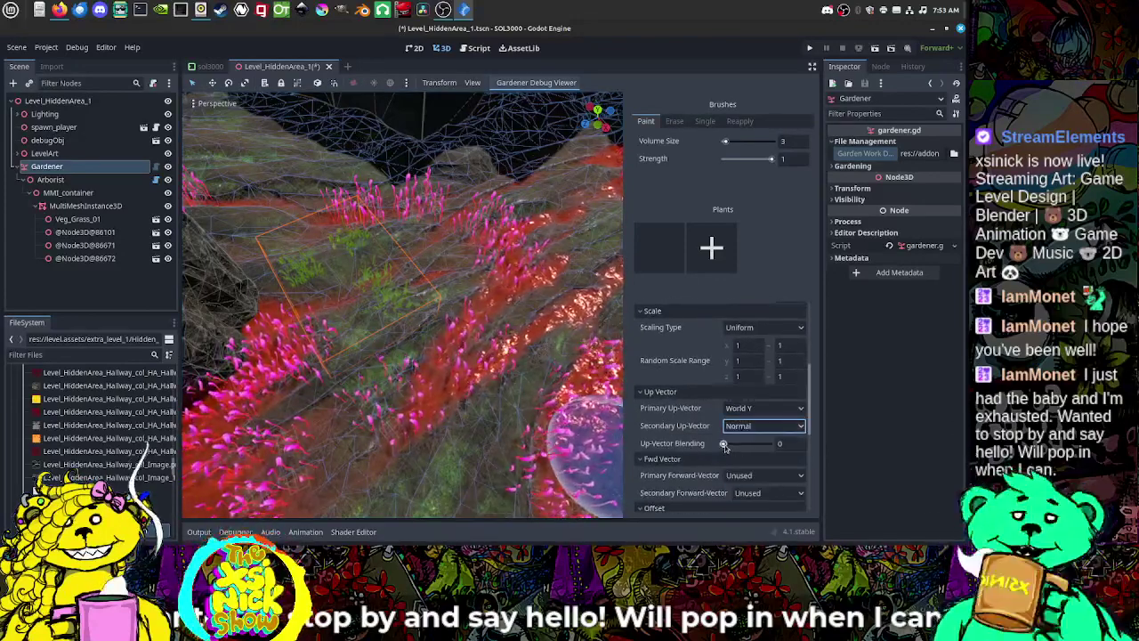
pyautogui.moveTo(724, 446); pyautogui.dragTo(737, 447)
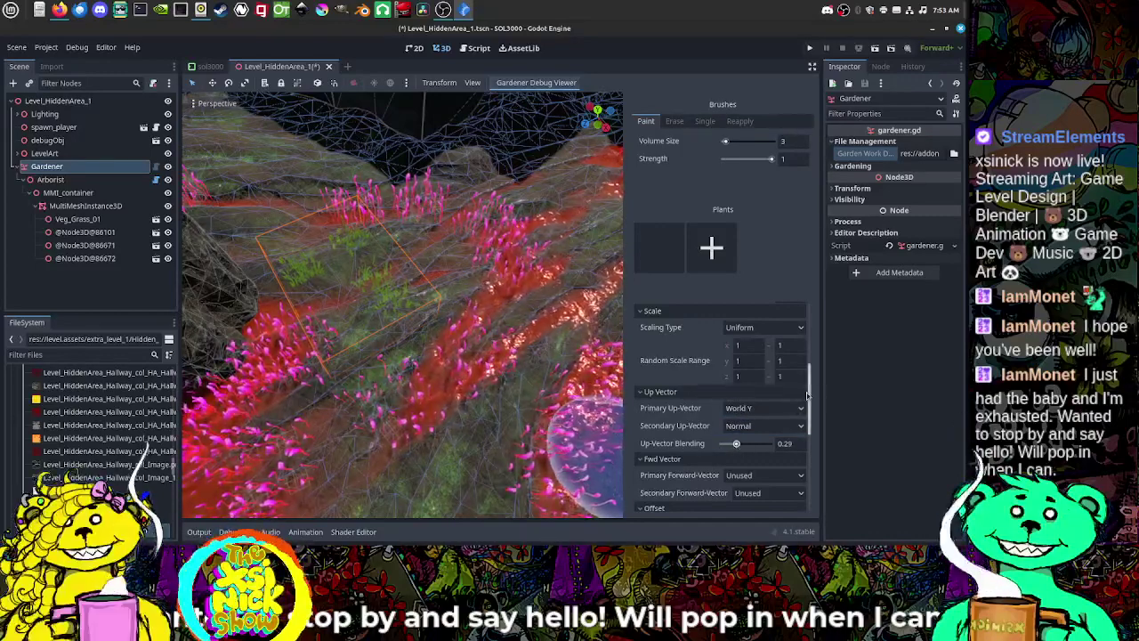
# Step: Set the Paint brush's Volume Size to 2 and paint Veg grass up the slope through the existing patches
pyautogui.moveTo(807, 395); pyautogui.dragTo(815, 345)
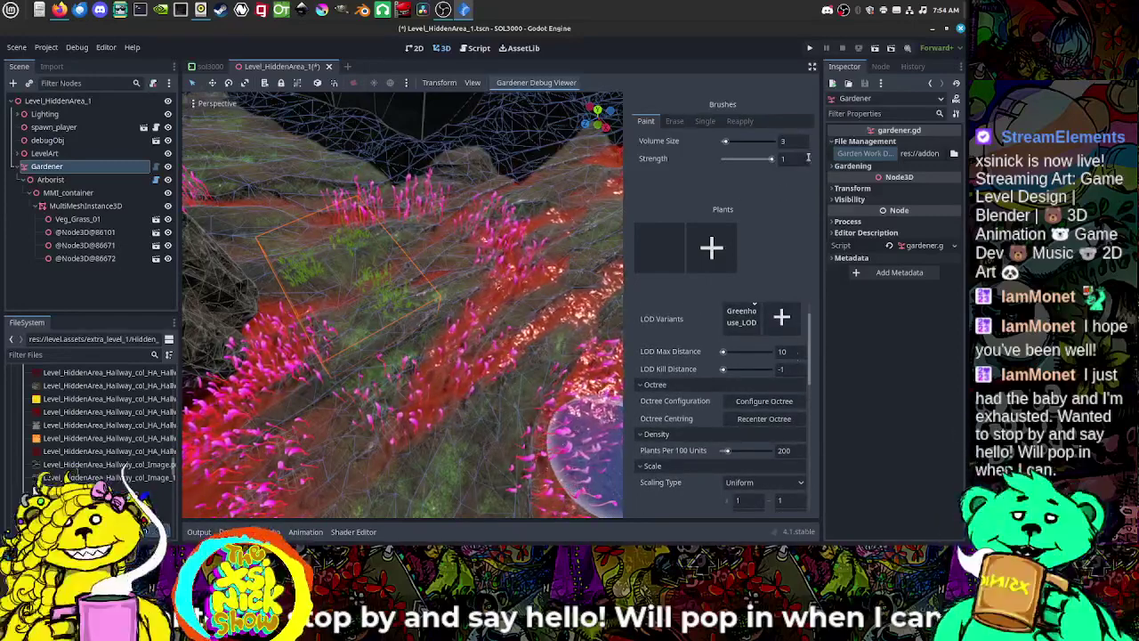
pyautogui.moveTo(796, 141); pyautogui.dragTo(749, 150)
pyautogui.write('2')
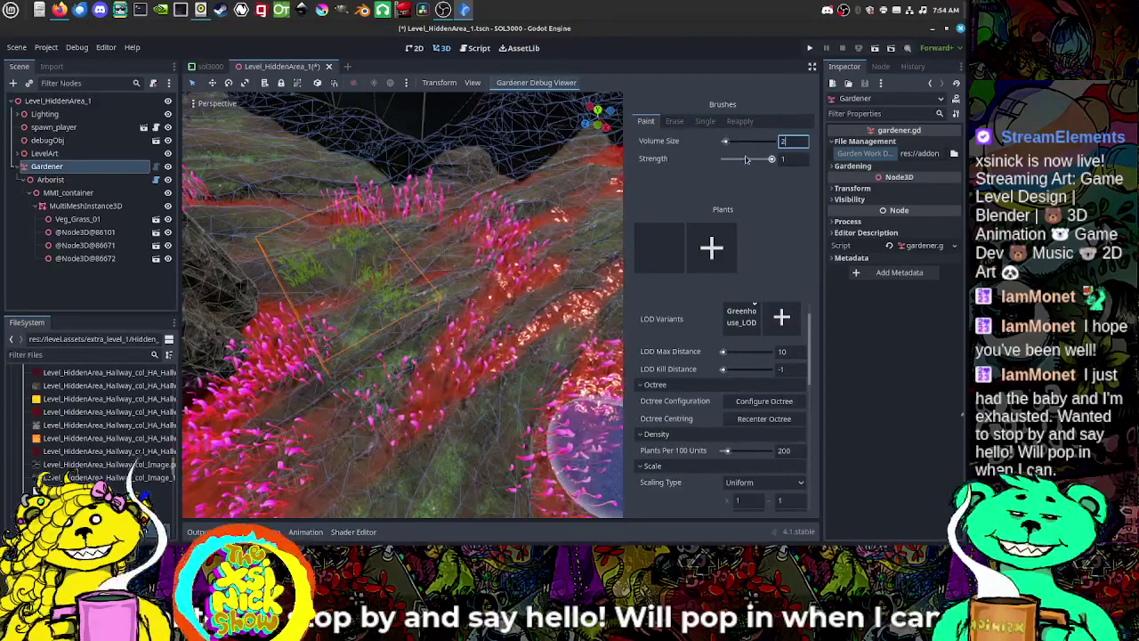
pyautogui.press('Return')
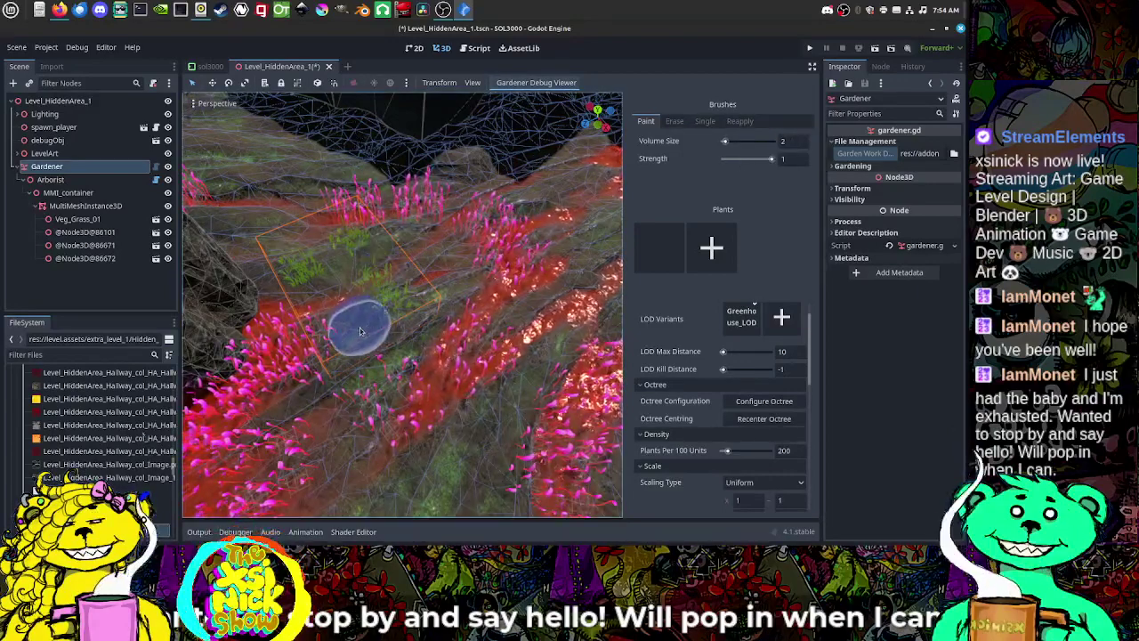
pyautogui.moveTo(353, 331)
pyautogui.mouseDown()
pyautogui.moveTo(349, 316)
pyautogui.moveTo(374, 356)
pyautogui.moveTo(387, 318)
pyautogui.moveTo(368, 298)
pyautogui.moveTo(452, 299)
pyautogui.moveTo(310, 299)
pyautogui.moveTo(339, 268)
pyautogui.mouseUp()
pyautogui.moveTo(477, 347)
pyautogui.mouseDown(button='right')
pyautogui.moveTo(472, 362)
pyautogui.moveTo(406, 352)
pyautogui.moveTo(429, 319)
pyautogui.mouseUp(button='right')
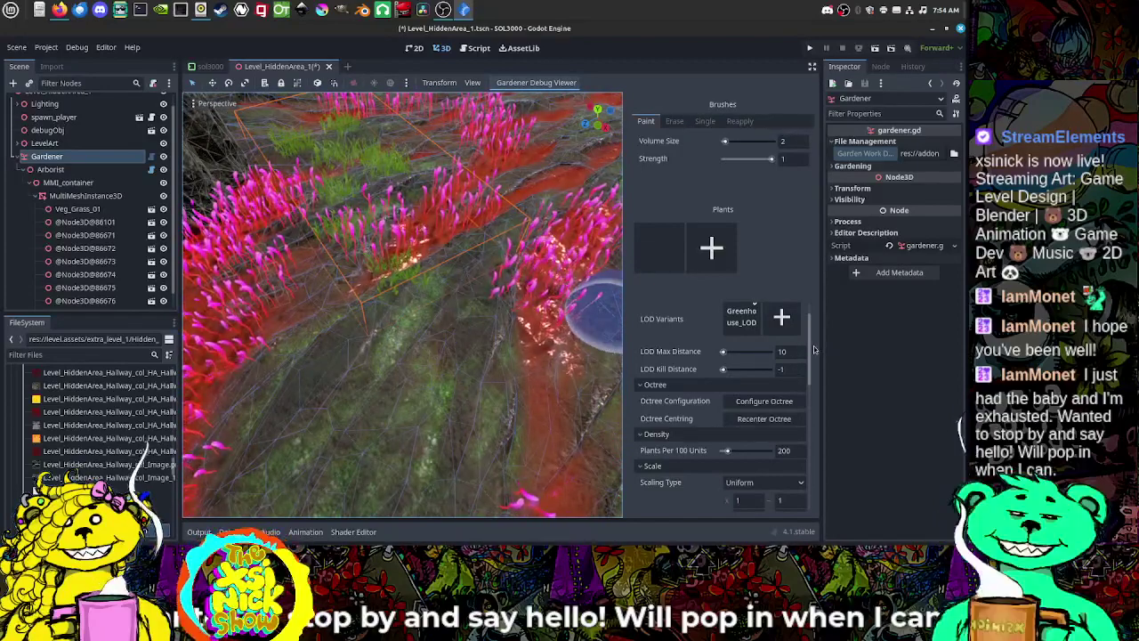
# Step: Recenter the Veg plant's octree and set its Offset Jitter Fraction to 0
pyautogui.scroll(-2, 810, 354)
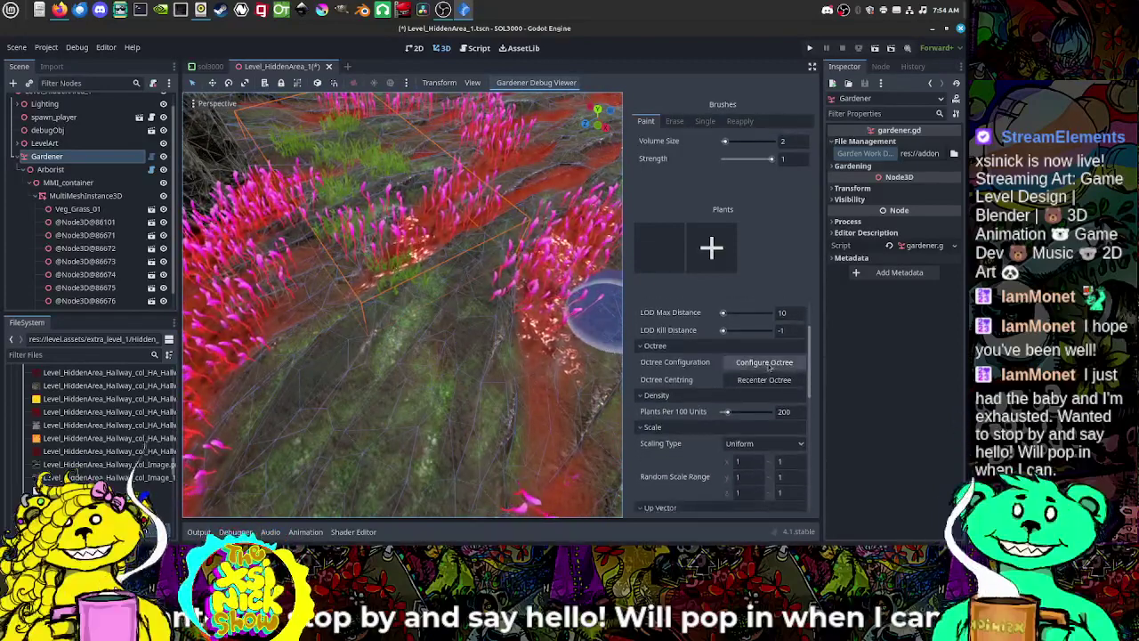
pyautogui.click(755, 382)
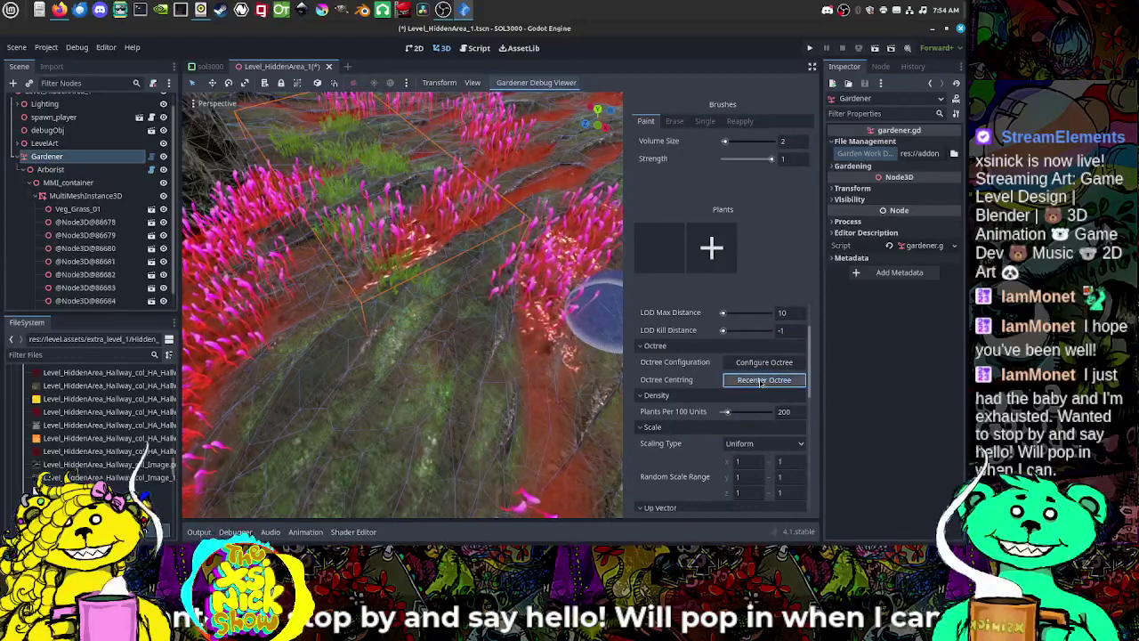
pyautogui.moveTo(811, 369); pyautogui.dragTo(812, 420)
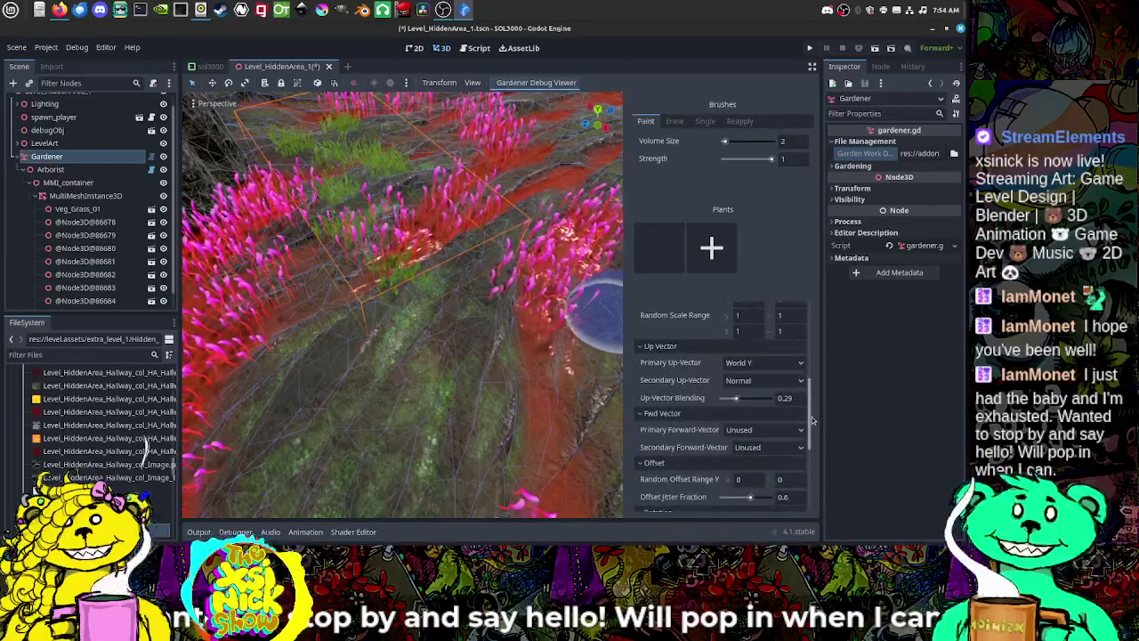
pyautogui.moveTo(811, 420); pyautogui.dragTo(806, 457)
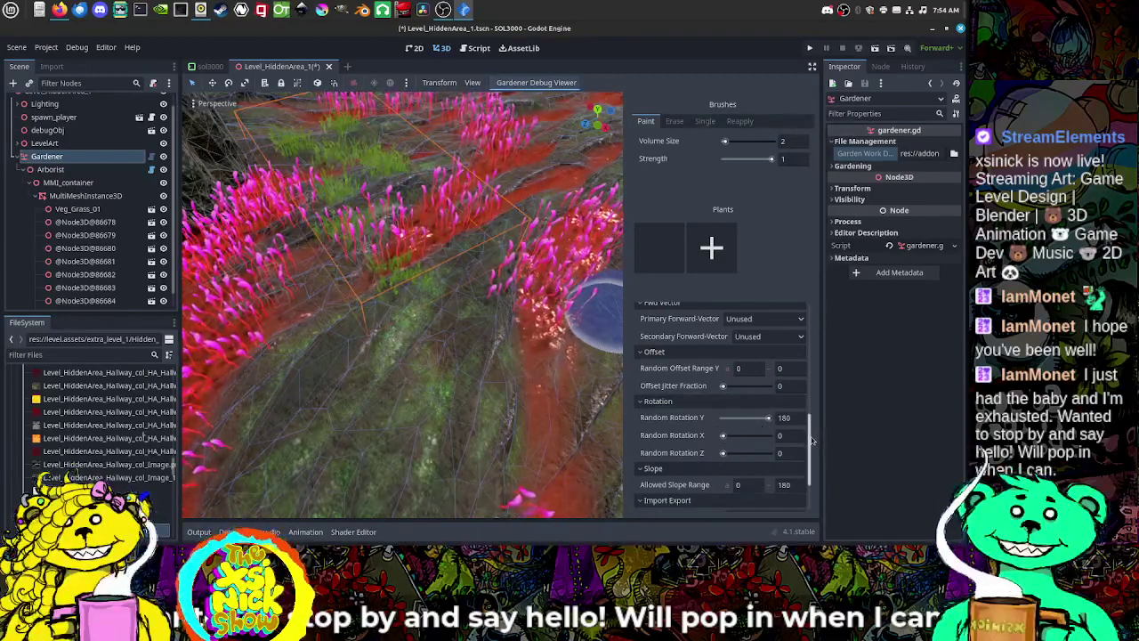
pyautogui.moveTo(811, 441); pyautogui.dragTo(812, 464)
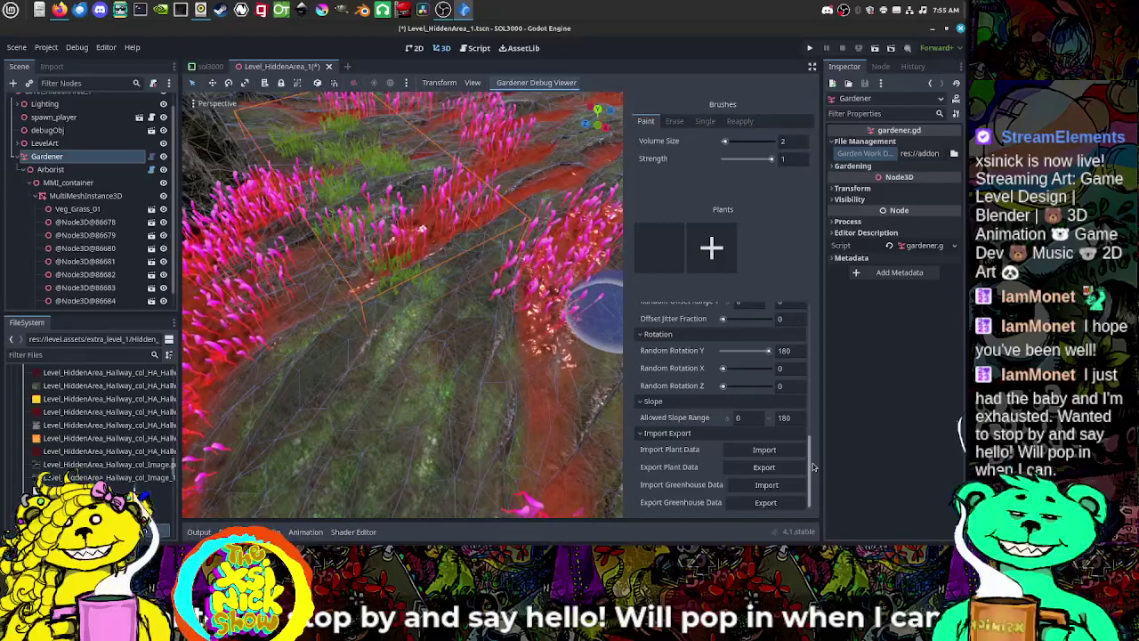
pyautogui.scroll(10, 812, 464)
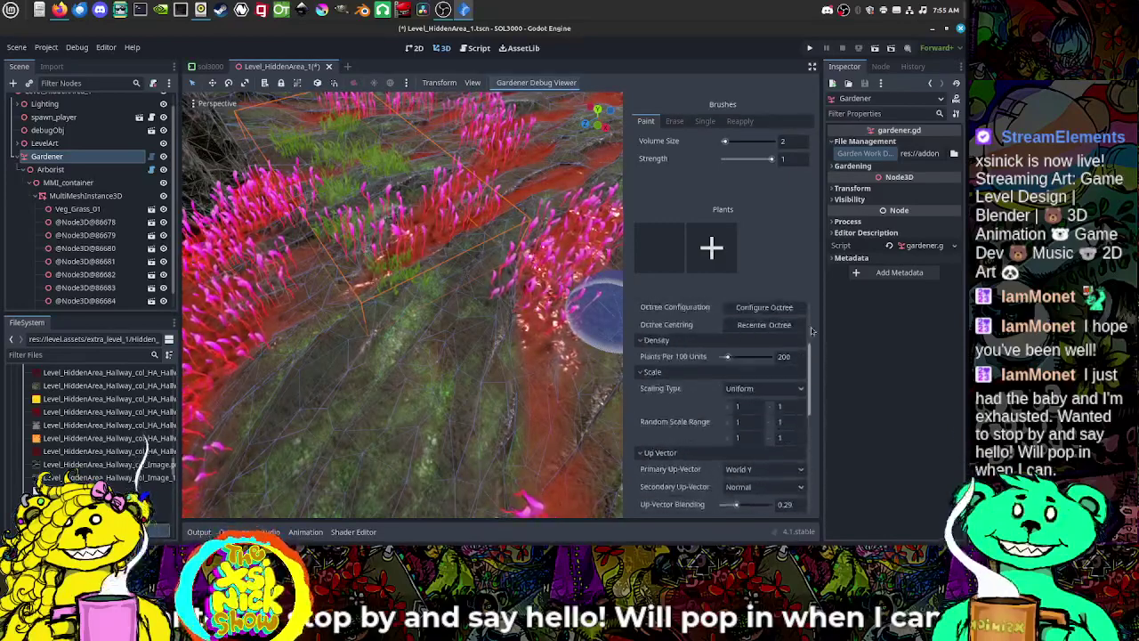
# Step: Paint a strip of Veg grass down the mossy ground between the red streams and inspect it up close and from afar
pyautogui.moveTo(414, 313)
pyautogui.mouseDown()
pyautogui.moveTo(330, 407)
pyautogui.moveTo(406, 419)
pyautogui.moveTo(448, 403)
pyautogui.moveTo(398, 396)
pyautogui.moveTo(396, 360)
pyautogui.mouseUp()
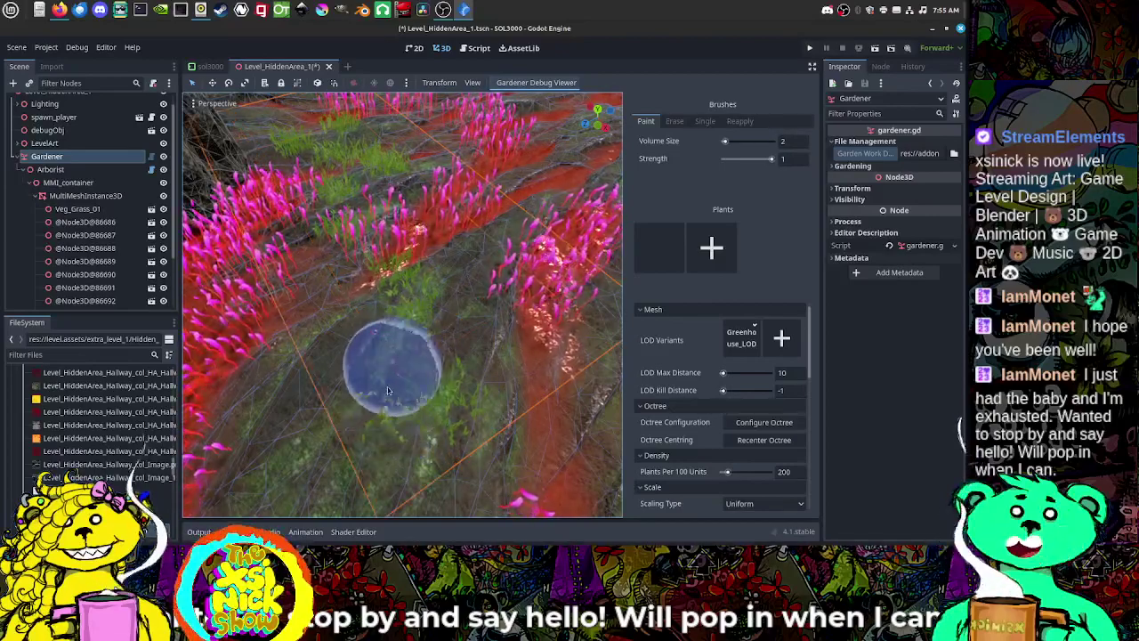
pyautogui.scroll(-8, 465, 353)
pyautogui.scroll(7, 481, 363)
pyautogui.moveTo(465, 386)
pyautogui.keyDown('shift'); pyautogui.mouseDown(button='middle')
pyautogui.moveTo(481, 363)
pyautogui.moveTo(451, 363)
pyautogui.mouseUp(button='middle'); pyautogui.keyUp('shift')
pyautogui.scroll(5, 481, 363)
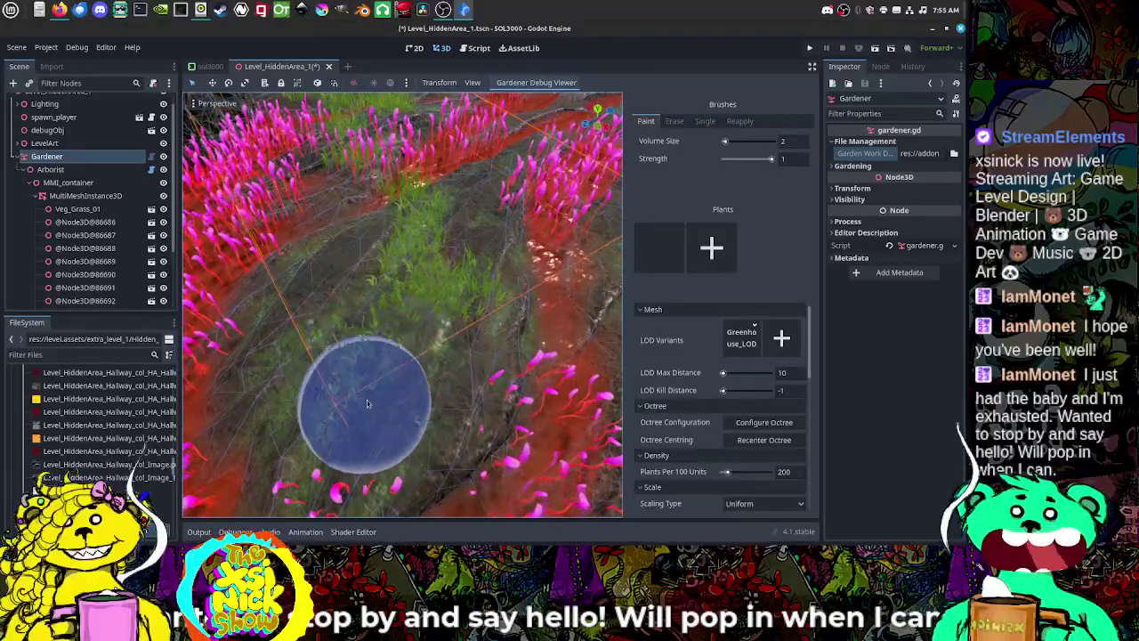
pyautogui.keyDown('shift'); pyautogui.moveTo(367, 400); pyautogui.dragTo(398, 391, button='middle'); pyautogui.keyUp('shift')
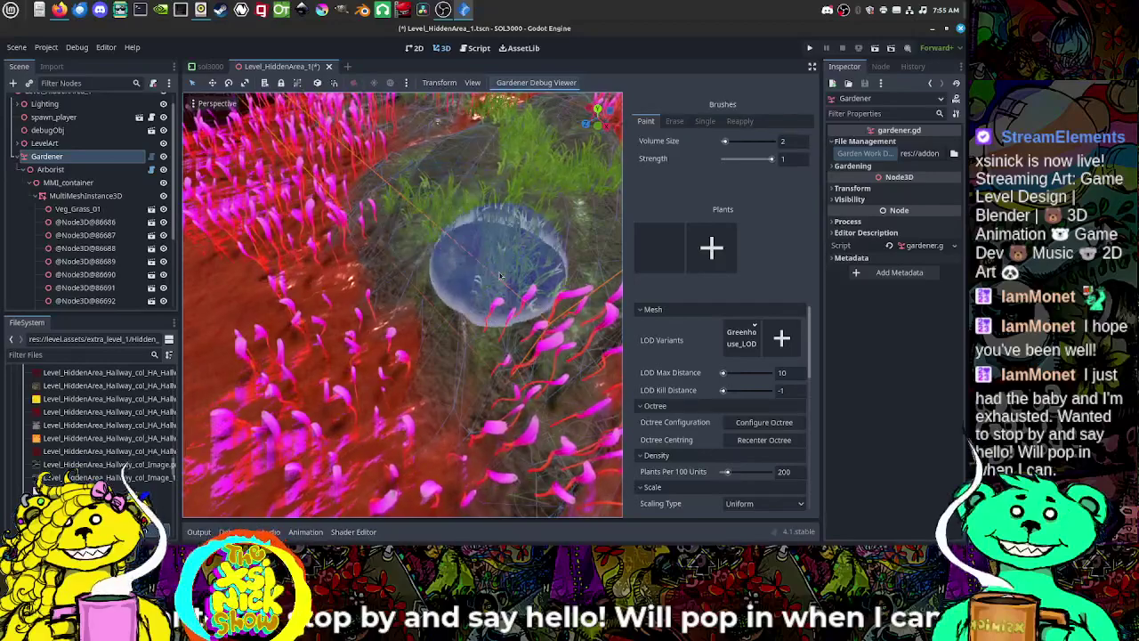
pyautogui.moveTo(516, 278)
pyautogui.mouseDown(button='right')
pyautogui.moveTo(481, 271)
pyautogui.moveTo(500, 292)
pyautogui.moveTo(509, 276)
pyautogui.moveTo(506, 288)
pyautogui.mouseUp(button='right')
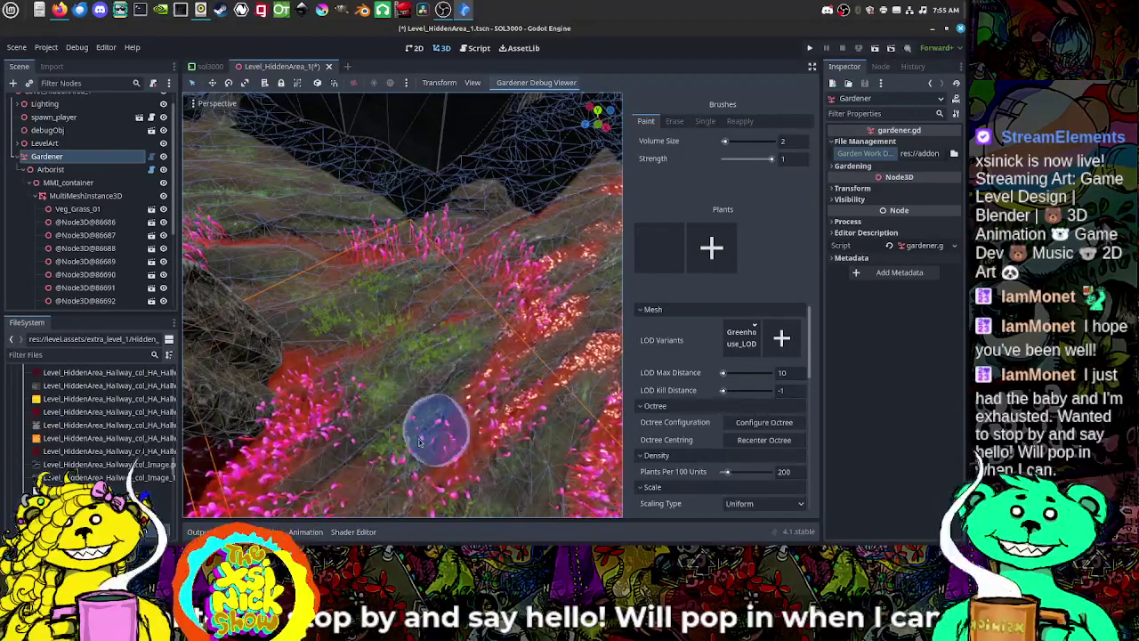
pyautogui.moveTo(460, 384)
pyautogui.mouseDown(button='right')
pyautogui.moveTo(459, 368)
pyautogui.moveTo(473, 382)
pyautogui.moveTo(470, 471)
pyautogui.moveTo(498, 383)
pyautogui.moveTo(525, 377)
pyautogui.moveTo(557, 302)
pyautogui.moveTo(497, 380)
pyautogui.moveTo(458, 356)
pyautogui.mouseUp(button='right')
# Step: Paint more Veg grass patches on the brown strips between the red streams and along the ridge at the terrain's edge
pyautogui.moveTo(322, 288)
pyautogui.mouseDown()
pyautogui.moveTo(352, 266)
pyautogui.moveTo(319, 308)
pyautogui.moveTo(334, 311)
pyautogui.moveTo(415, 255)
pyautogui.moveTo(452, 249)
pyautogui.mouseUp()
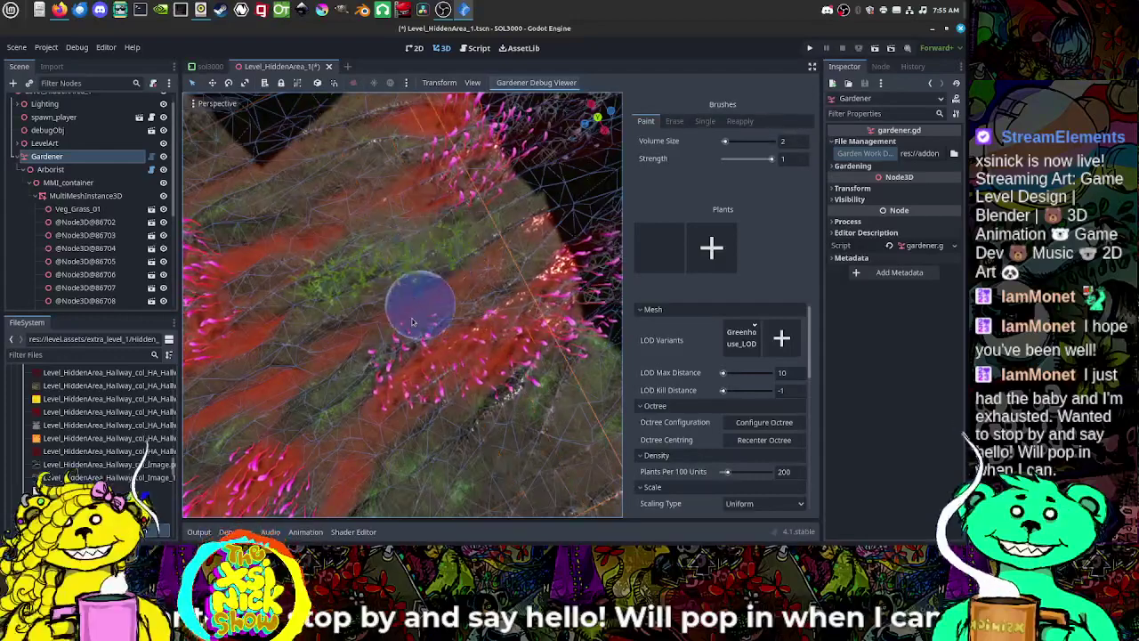
pyautogui.moveTo(416, 314); pyautogui.dragTo(414, 314, button='right')
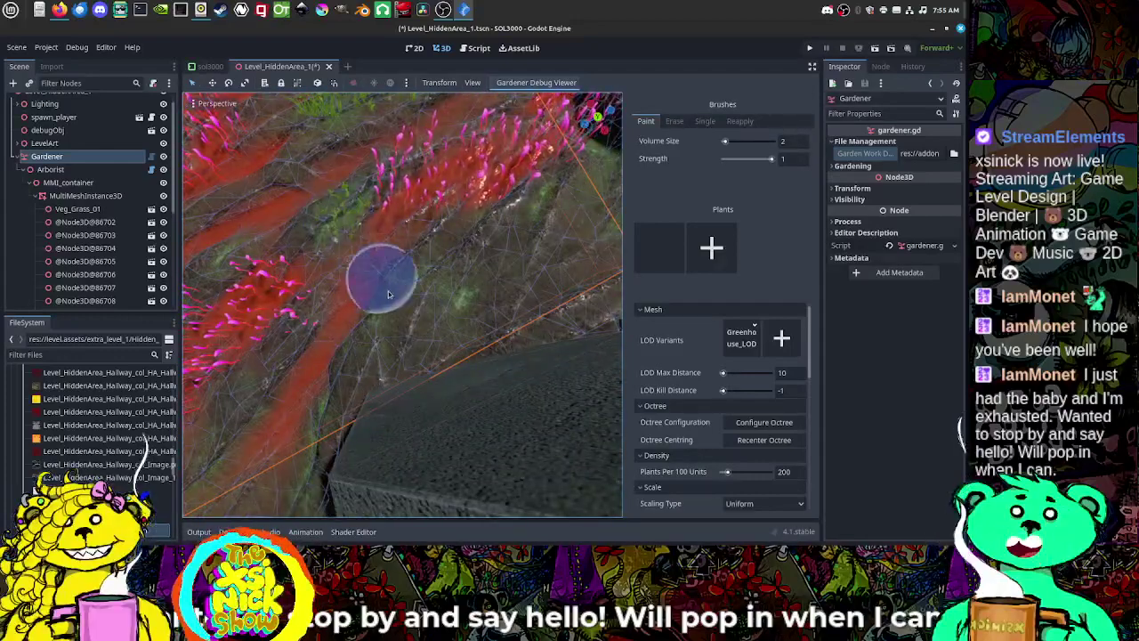
pyautogui.moveTo(400, 284)
pyautogui.mouseDown()
pyautogui.moveTo(433, 290)
pyautogui.moveTo(379, 326)
pyautogui.moveTo(395, 317)
pyautogui.mouseUp()
pyautogui.moveTo(426, 301); pyautogui.dragTo(406, 307, button='middle')
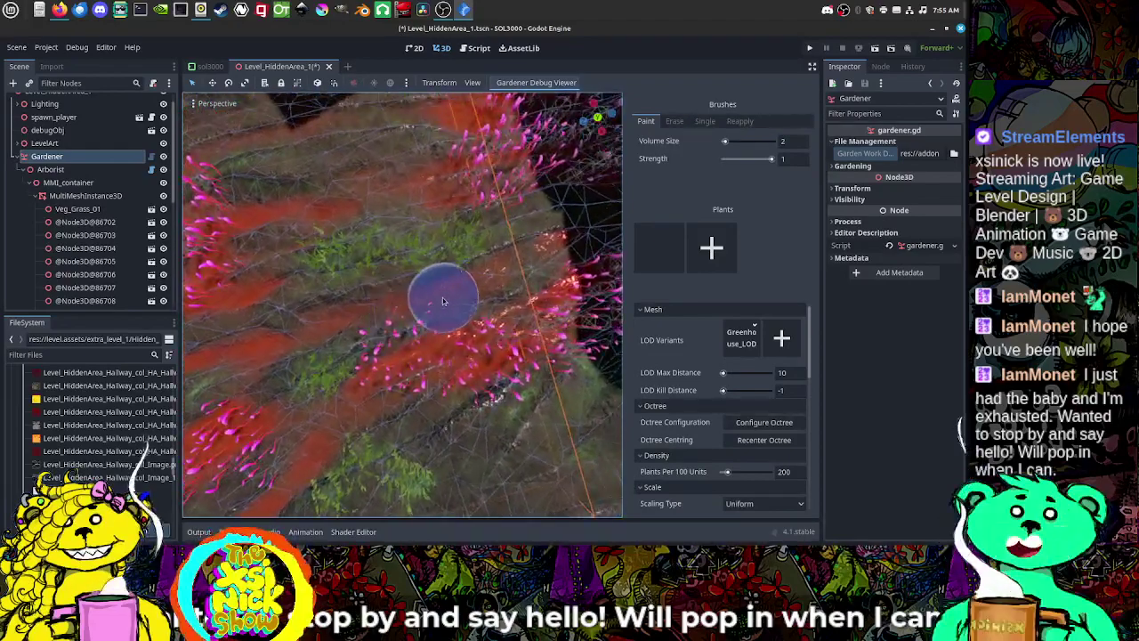
pyautogui.moveTo(475, 331); pyautogui.dragTo(389, 333, button='middle')
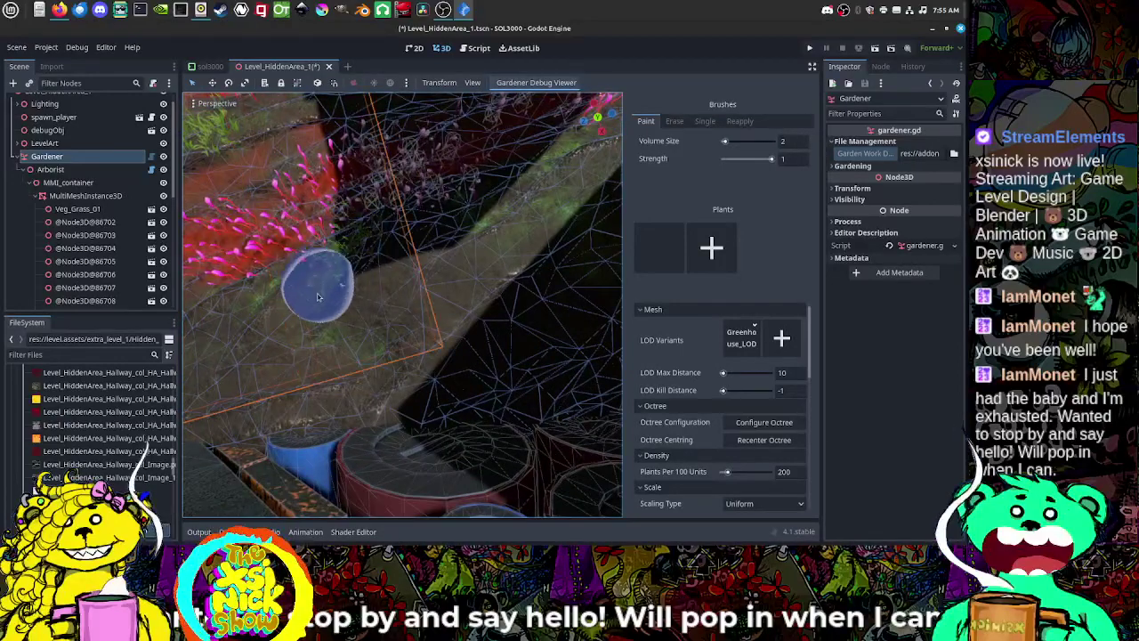
pyautogui.moveTo(415, 319)
pyautogui.mouseDown(button='middle')
pyautogui.moveTo(427, 297)
pyautogui.moveTo(399, 330)
pyautogui.moveTo(353, 306)
pyautogui.moveTo(324, 315)
pyautogui.mouseUp(button='middle')
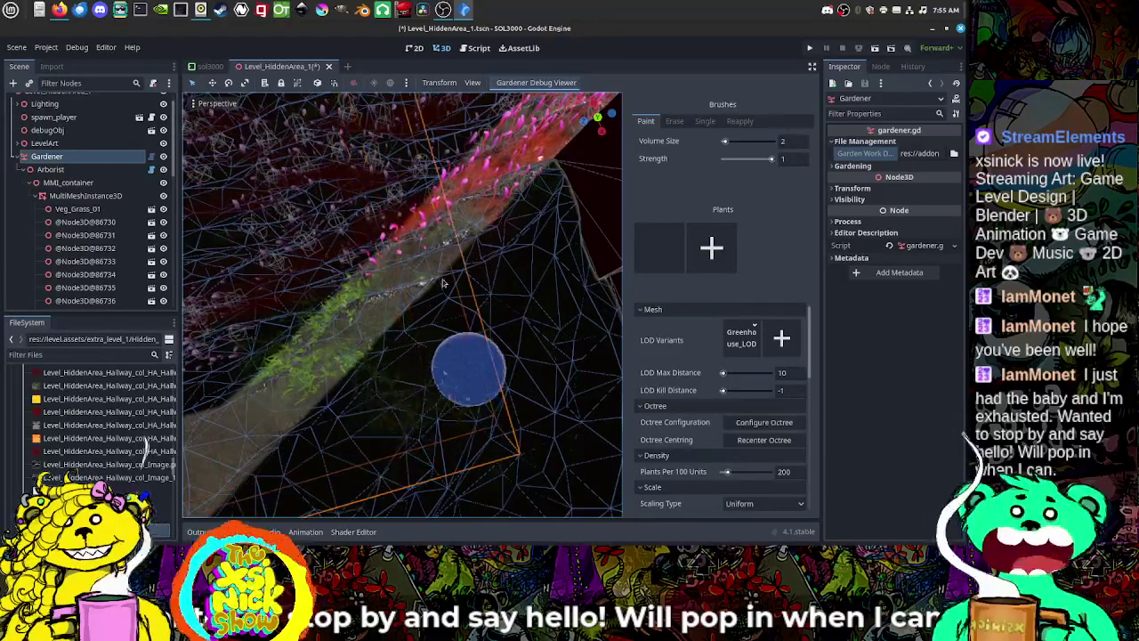
# Step: Examine the painted ridge and the surrounding terrain from several angles for grass coverage
pyautogui.moveTo(443, 283)
pyautogui.mouseDown(button='middle')
pyautogui.moveTo(457, 285)
pyautogui.moveTo(453, 318)
pyautogui.moveTo(452, 295)
pyautogui.mouseUp(button='middle')
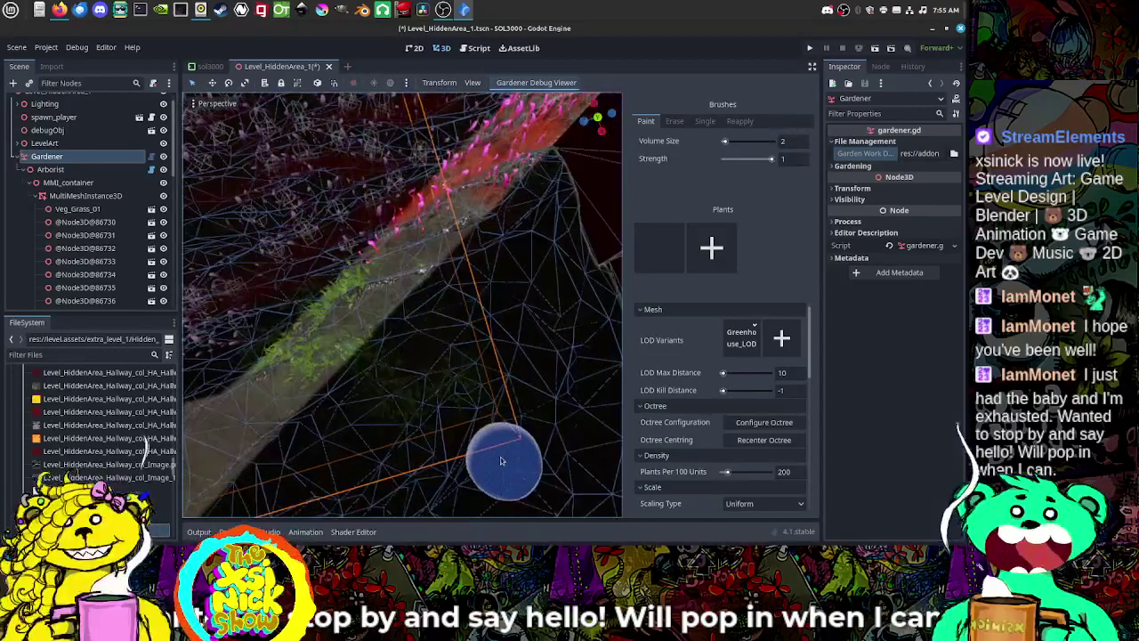
pyautogui.moveTo(382, 216)
pyautogui.mouseDown(button='middle')
pyautogui.moveTo(415, 249)
pyautogui.moveTo(381, 249)
pyautogui.mouseUp(button='middle')
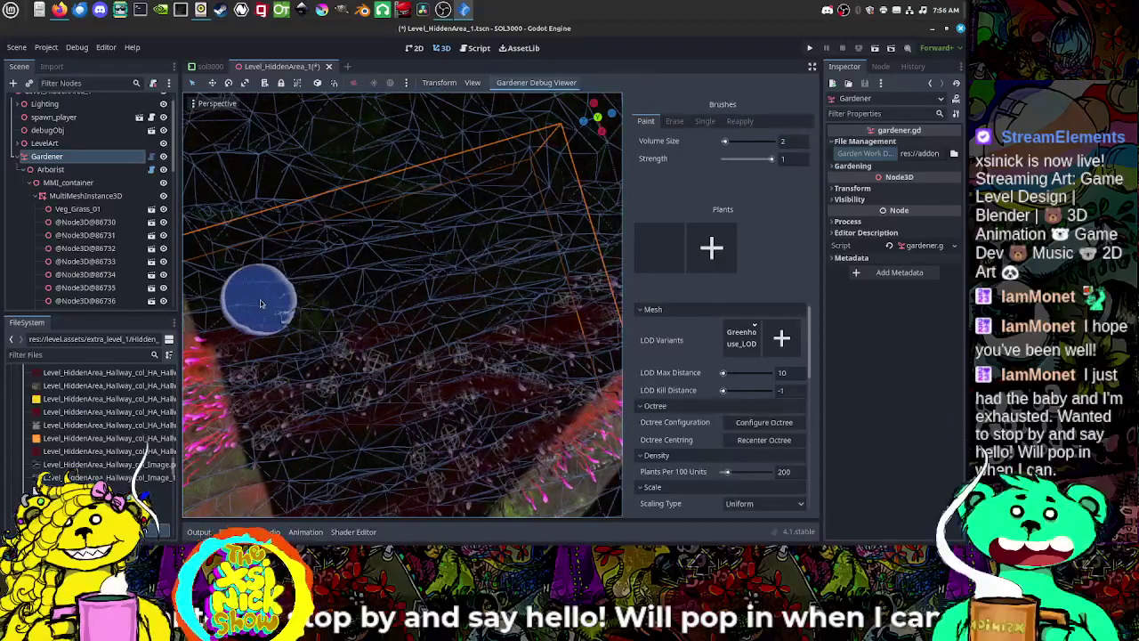
pyautogui.moveTo(401, 309)
pyautogui.mouseDown(button='middle')
pyautogui.moveTo(427, 371)
pyautogui.moveTo(394, 275)
pyautogui.moveTo(460, 286)
pyautogui.mouseUp(button='middle')
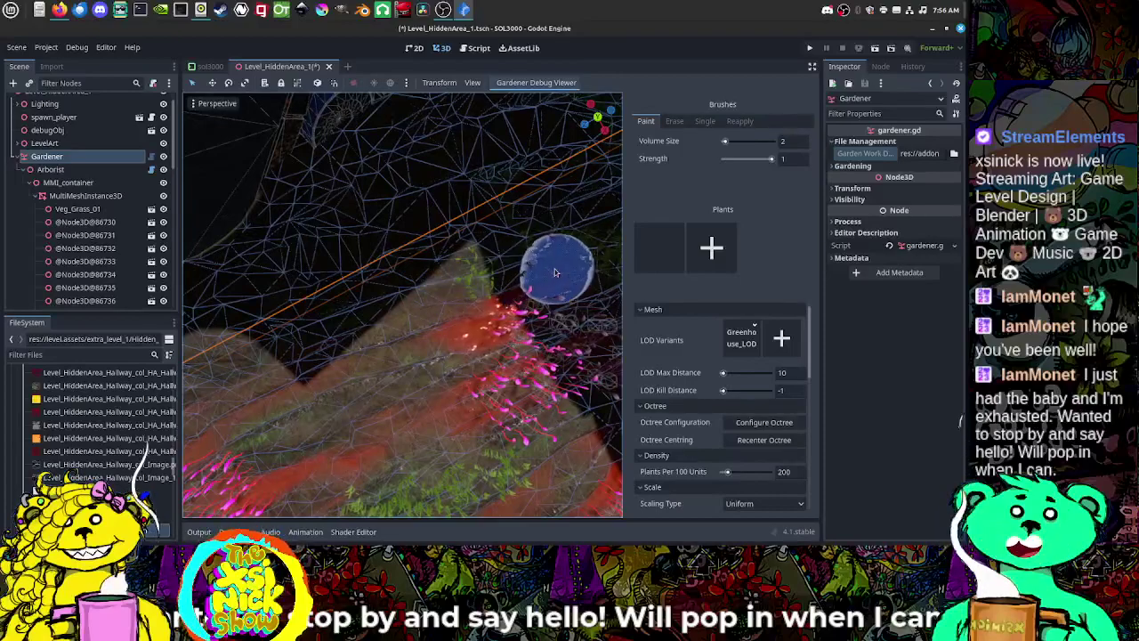
pyautogui.moveTo(557, 275); pyautogui.dragTo(514, 283, button='middle')
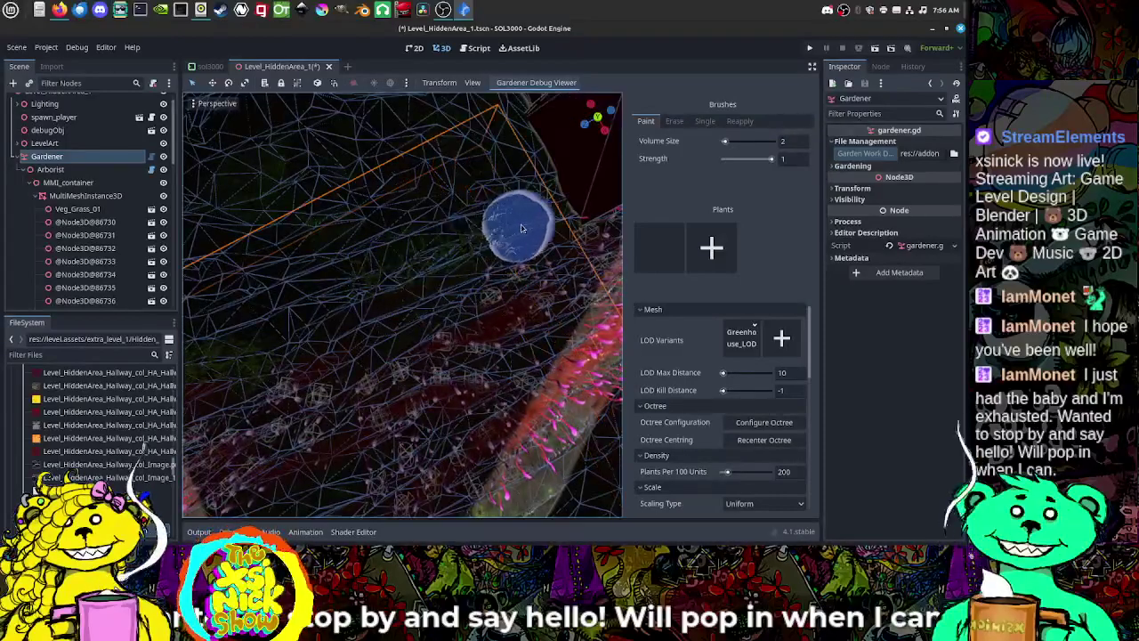
pyautogui.moveTo(437, 295)
pyautogui.mouseDown(button='middle')
pyautogui.moveTo(445, 261)
pyautogui.moveTo(462, 263)
pyautogui.mouseUp(button='middle')
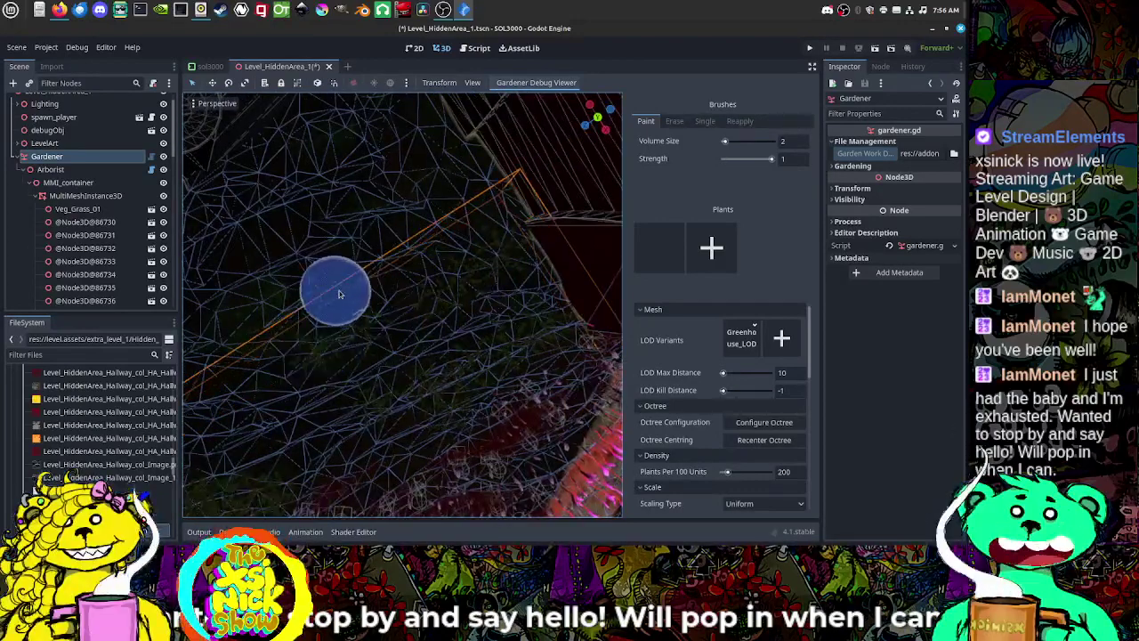
pyautogui.moveTo(339, 294)
pyautogui.mouseDown(button='middle')
pyautogui.moveTo(513, 261)
pyautogui.moveTo(455, 283)
pyautogui.moveTo(419, 204)
pyautogui.moveTo(361, 197)
pyautogui.mouseUp(button='middle')
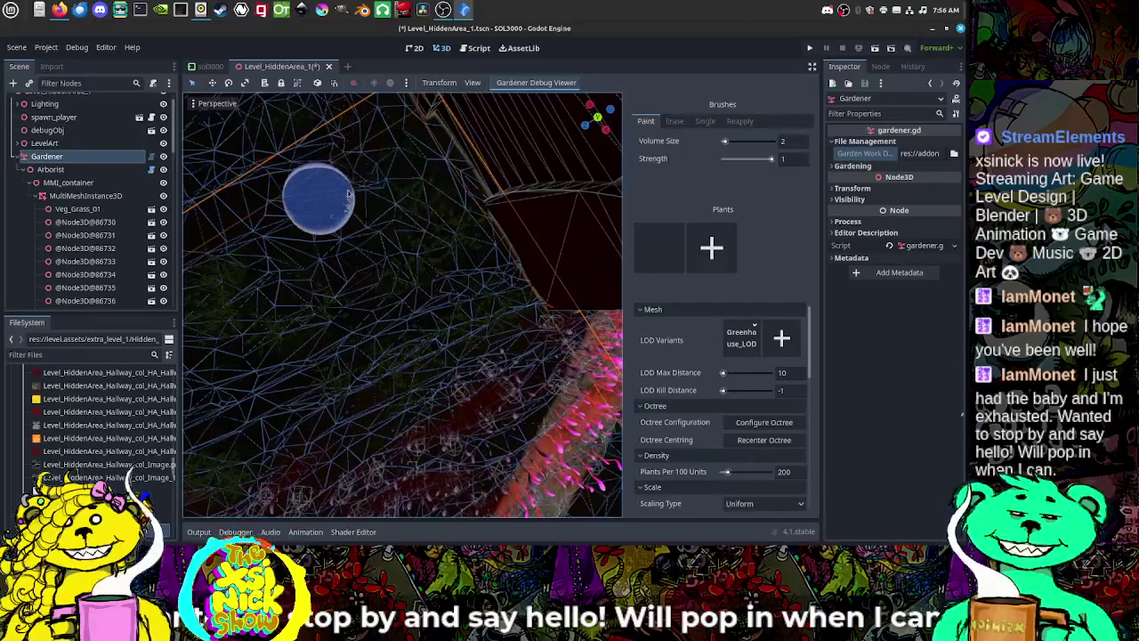
pyautogui.moveTo(402, 283)
pyautogui.mouseDown(button='middle')
pyautogui.moveTo(412, 254)
pyautogui.moveTo(407, 271)
pyautogui.moveTo(478, 267)
pyautogui.mouseUp(button='middle')
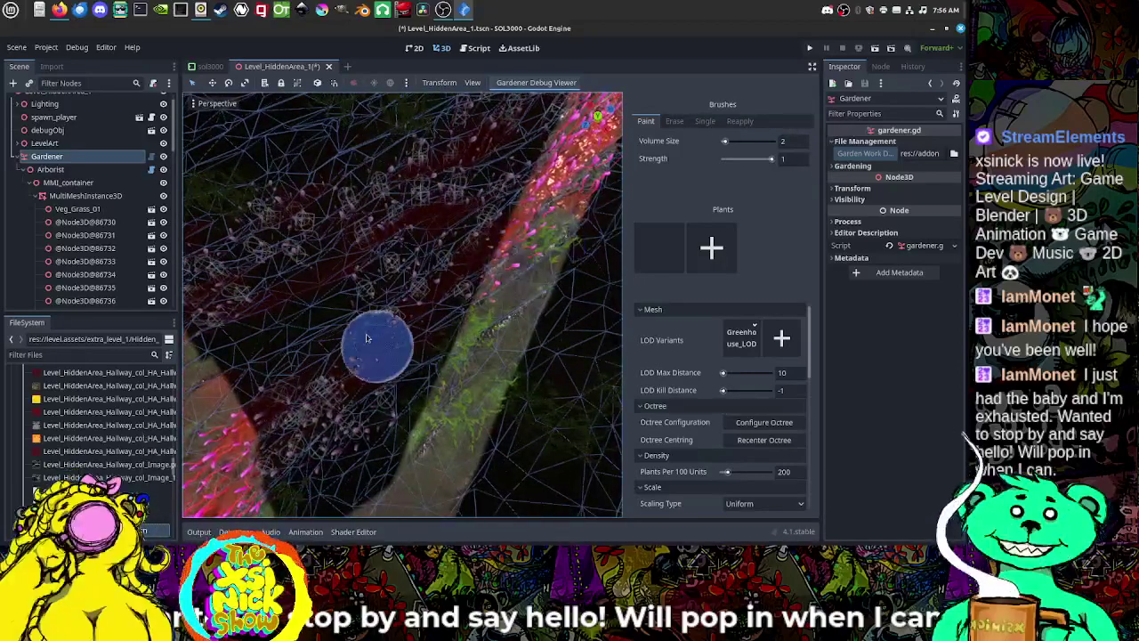
pyautogui.moveTo(377, 343)
pyautogui.mouseDown(button='middle')
pyautogui.moveTo(376, 331)
pyautogui.moveTo(451, 323)
pyautogui.moveTo(471, 336)
pyautogui.moveTo(355, 285)
pyautogui.moveTo(440, 267)
pyautogui.moveTo(394, 285)
pyautogui.moveTo(381, 272)
pyautogui.moveTo(392, 294)
pyautogui.mouseUp(button='middle')
pyautogui.moveTo(387, 433)
pyautogui.mouseDown(button='middle')
pyautogui.moveTo(315, 308)
pyautogui.moveTo(361, 361)
pyautogui.moveTo(408, 305)
pyautogui.mouseUp(button='middle')
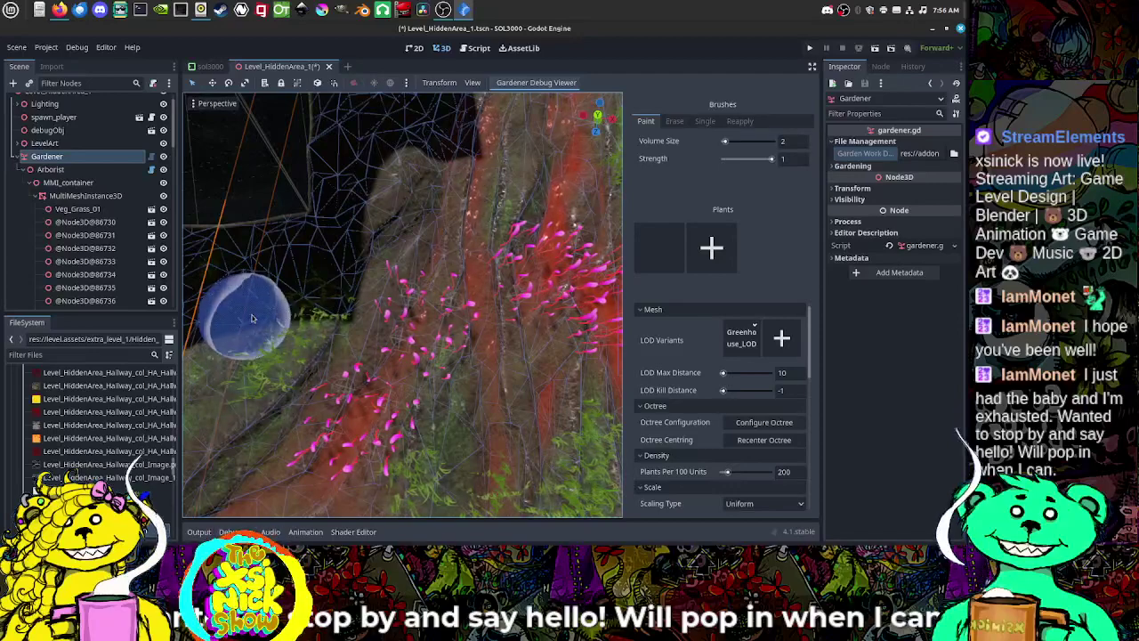
# Step: Paint Veg grass over the mossy ground beside the red streams and down the green strip near the terrain's edge
pyautogui.moveTo(287, 345)
pyautogui.mouseDown(button='middle')
pyautogui.moveTo(419, 395)
pyautogui.moveTo(358, 315)
pyautogui.mouseUp(button='middle')
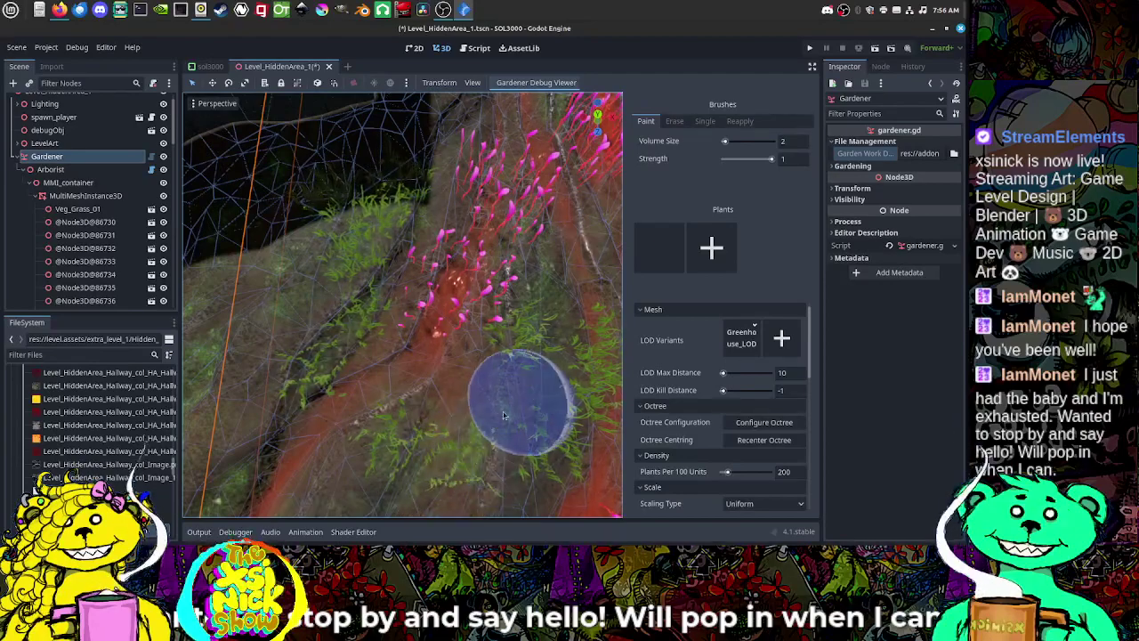
pyautogui.moveTo(473, 411); pyautogui.dragTo(463, 331, button='middle')
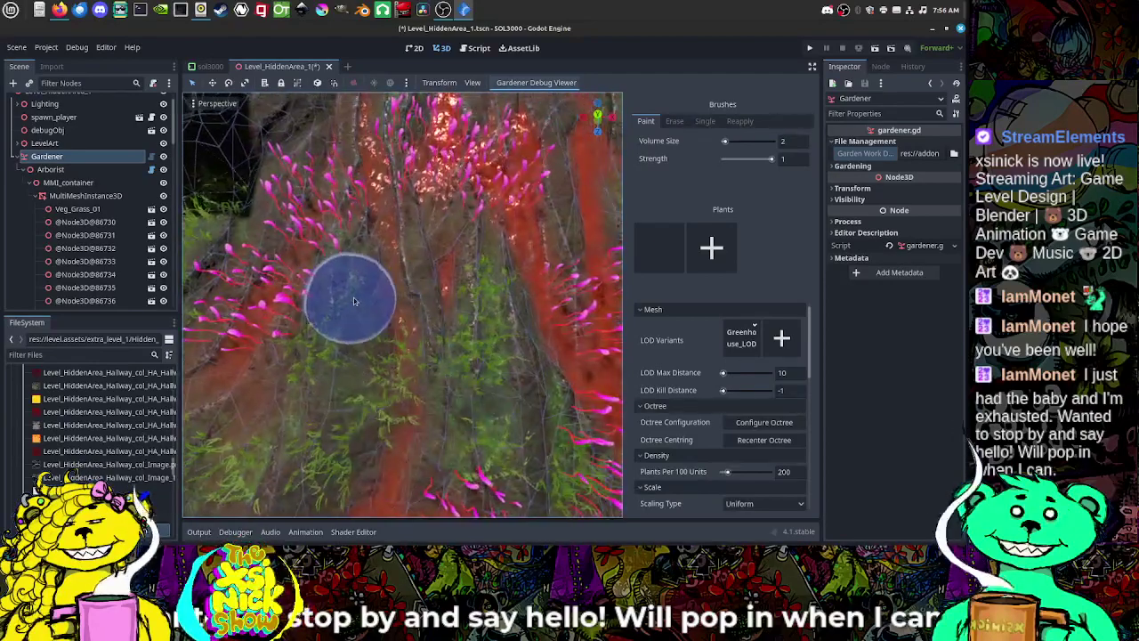
pyautogui.moveTo(347, 443)
pyautogui.mouseDown(button='middle')
pyautogui.moveTo(372, 394)
pyautogui.moveTo(373, 421)
pyautogui.moveTo(314, 395)
pyautogui.moveTo(323, 419)
pyautogui.mouseUp(button='middle')
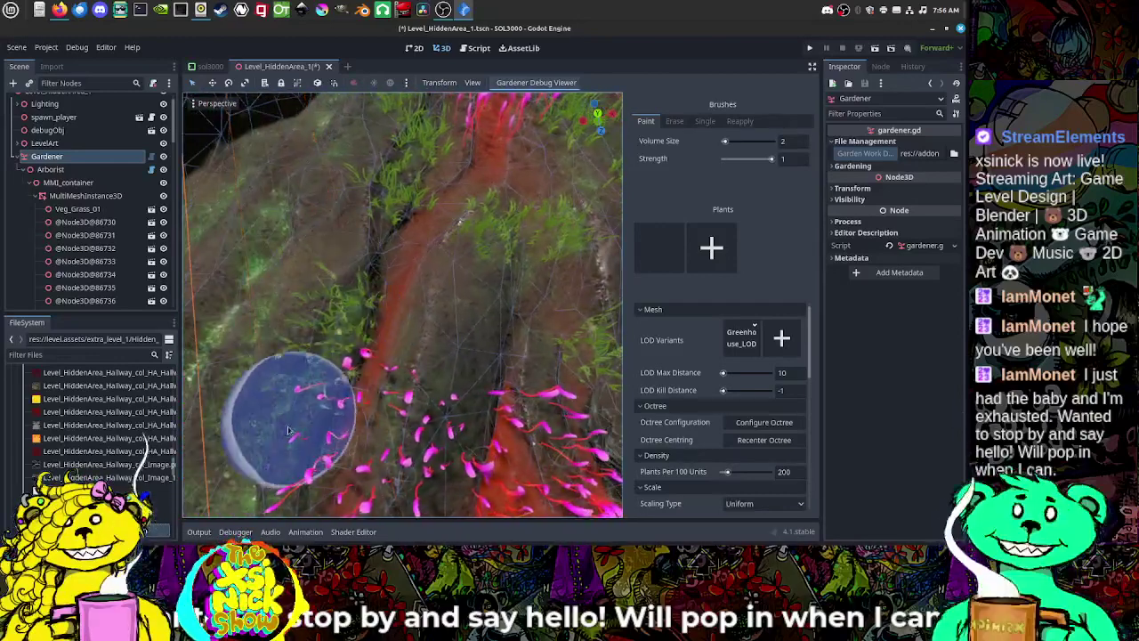
pyautogui.moveTo(324, 359); pyautogui.dragTo(324, 370, button='middle')
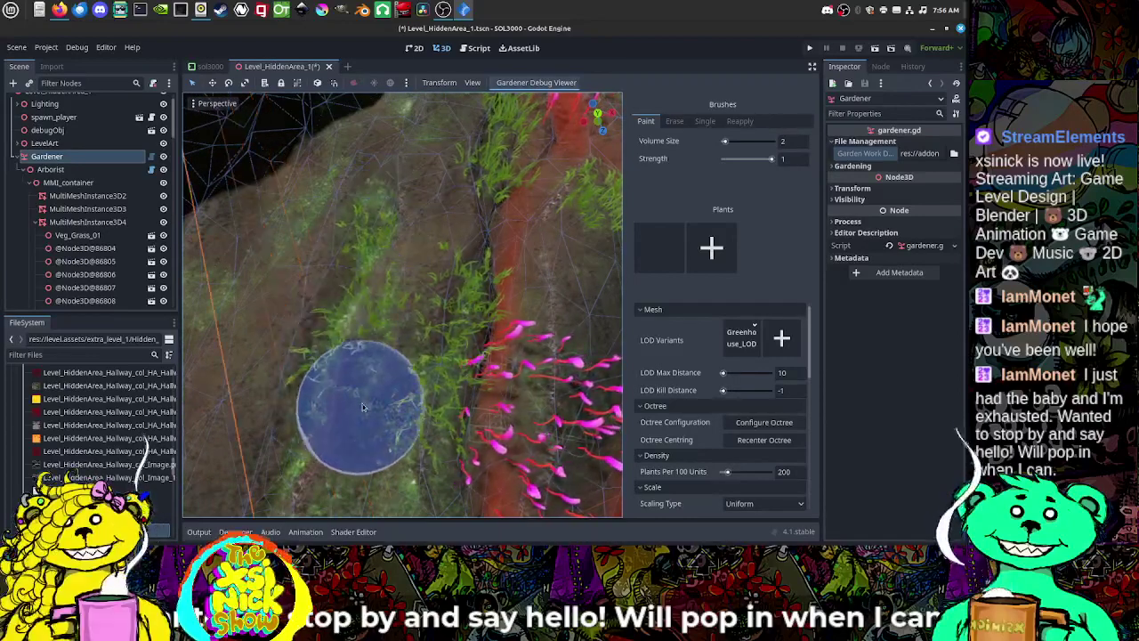
pyautogui.keyDown('shift'); pyautogui.moveTo(380, 428); pyautogui.dragTo(388, 408, button='middle'); pyautogui.keyUp('shift')
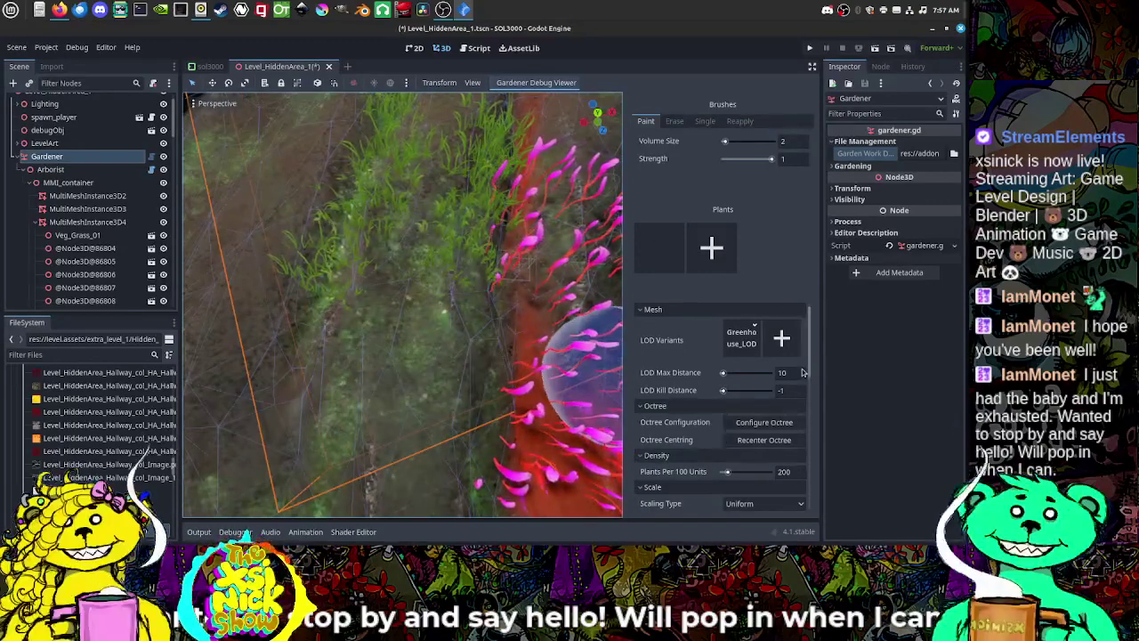
# Step: Set the upper limits of the Veg plant's Random Scale Range to 0.7 on X, Y and Z
pyautogui.moveTo(810, 372); pyautogui.dragTo(820, 419)
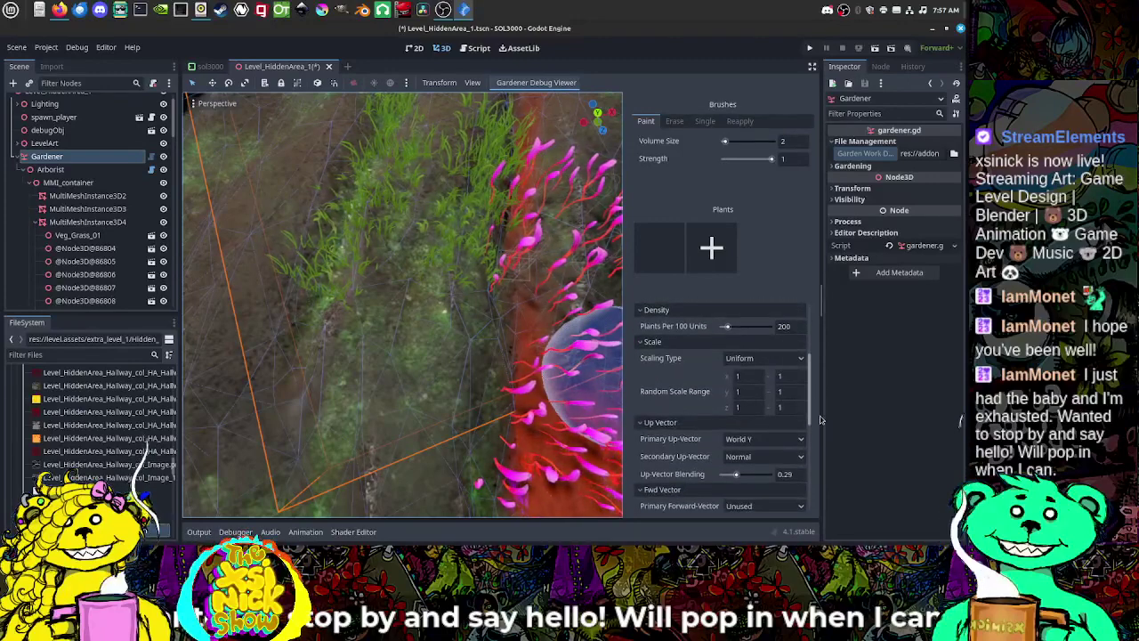
pyautogui.click(790, 377)
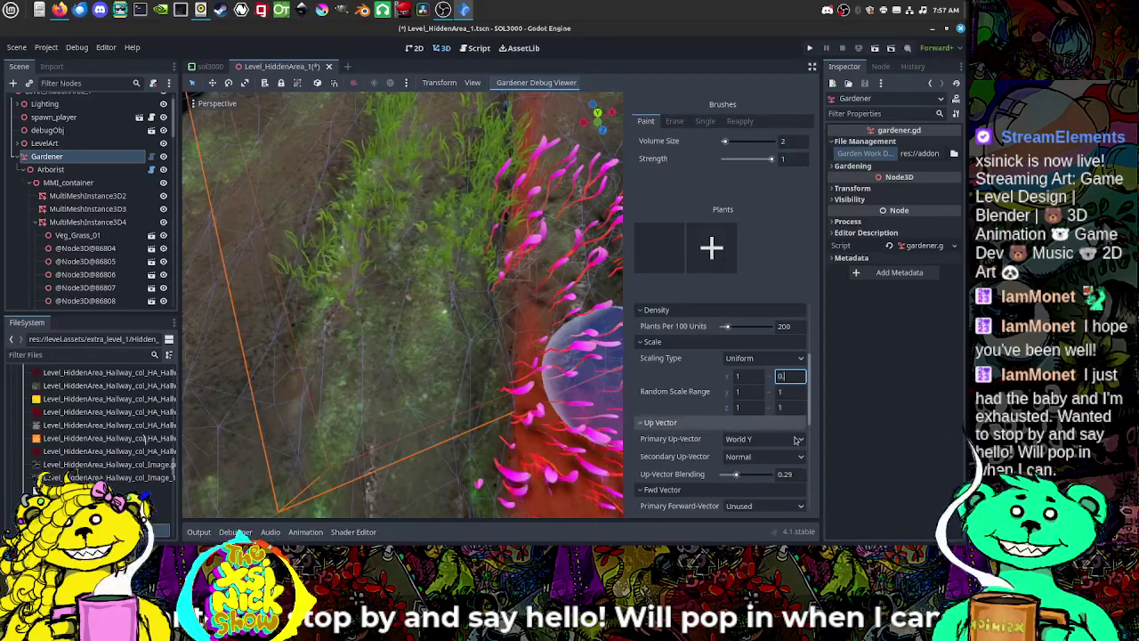
pyautogui.click(788, 392)
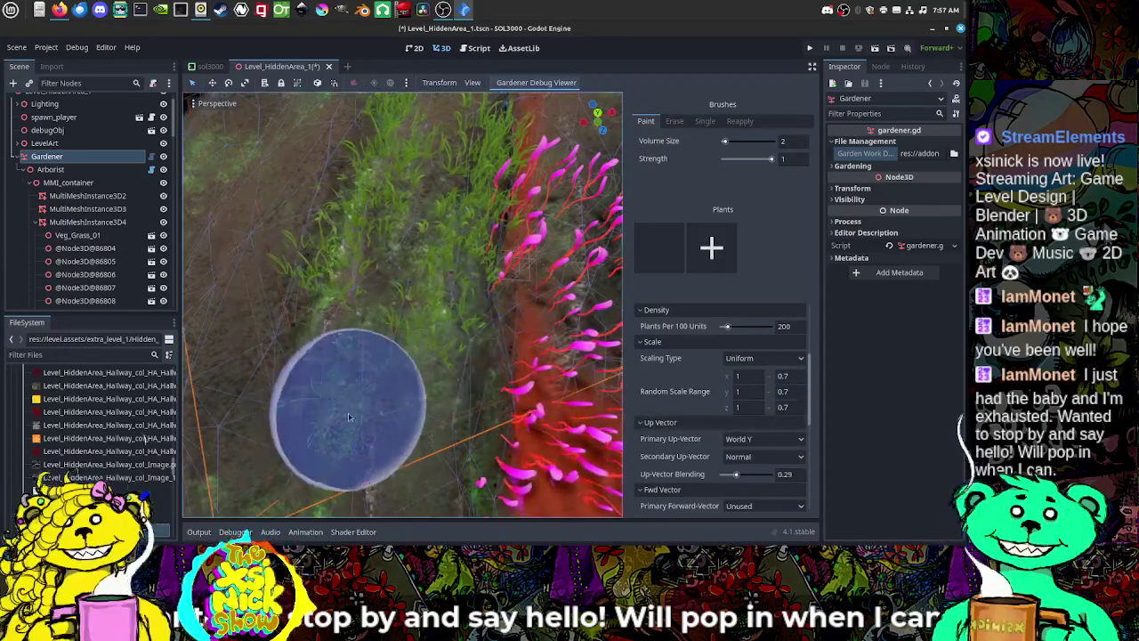
# Step: Paint Veg grass patches down the green strips of the brown ridge bordering the terrain's dark outer edge
pyautogui.scroll(-15, 463, 376)
pyautogui.scroll(6, 465, 375)
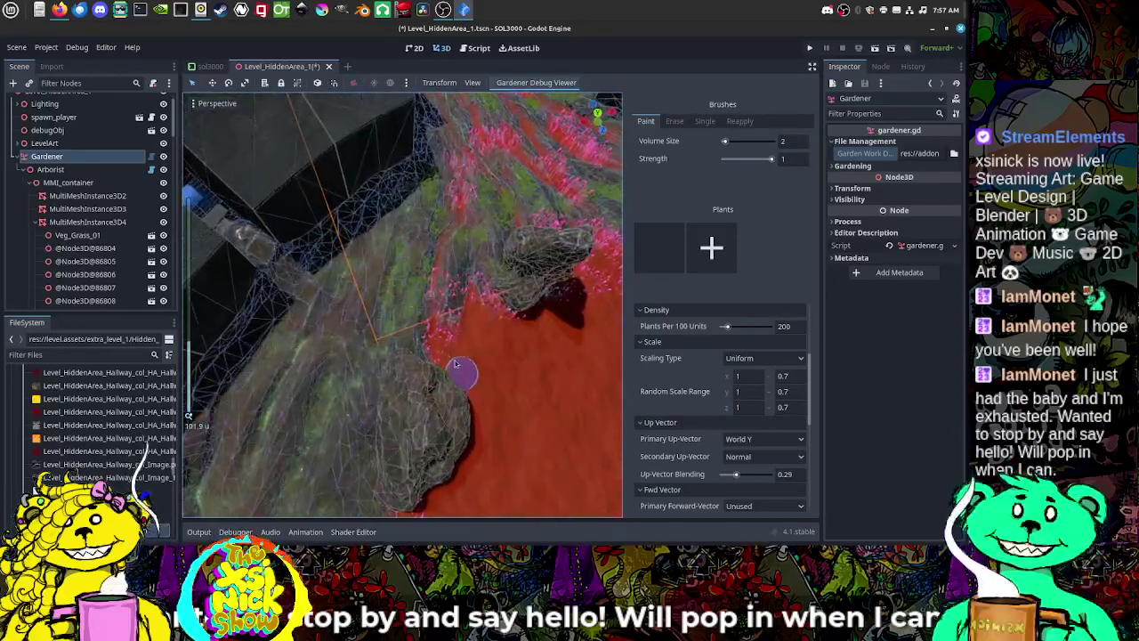
pyautogui.scroll(10, 416, 331)
pyautogui.scroll(-4, 416, 328)
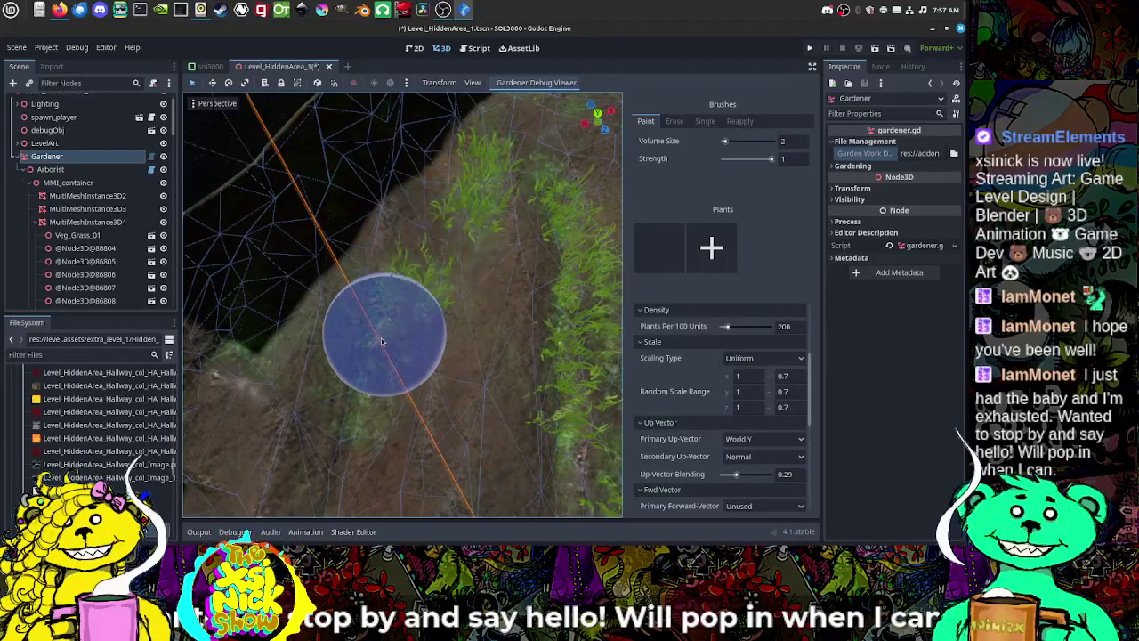
pyautogui.moveTo(420, 365); pyautogui.dragTo(424, 374, button='middle')
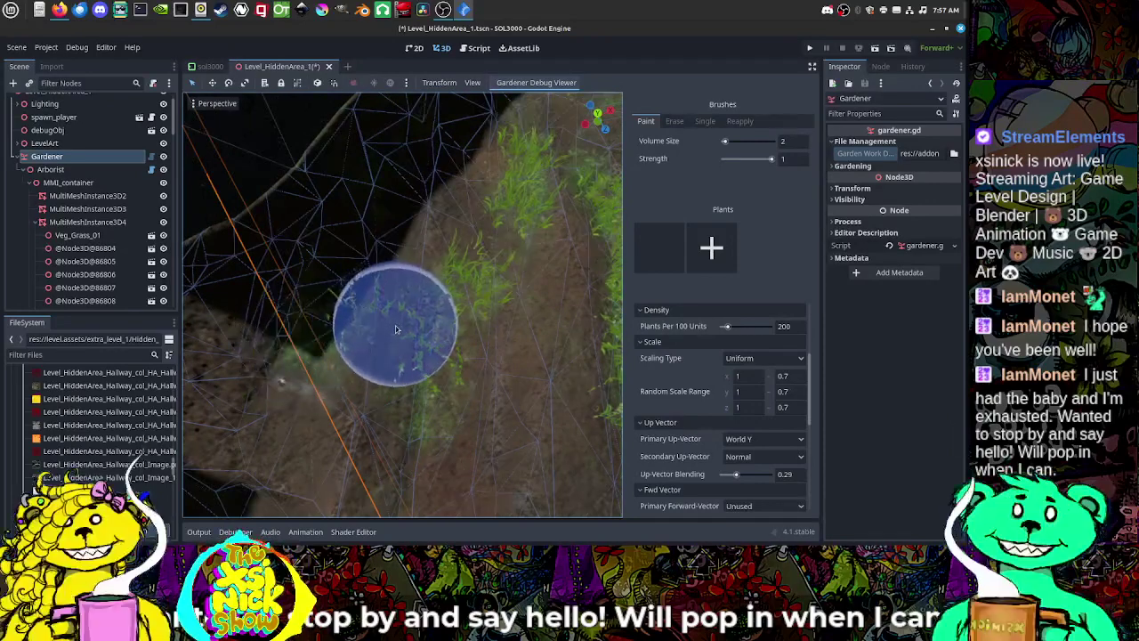
pyautogui.moveTo(396, 329); pyautogui.dragTo(396, 330, button='middle')
pyautogui.moveTo(471, 213); pyautogui.dragTo(459, 231, button='middle')
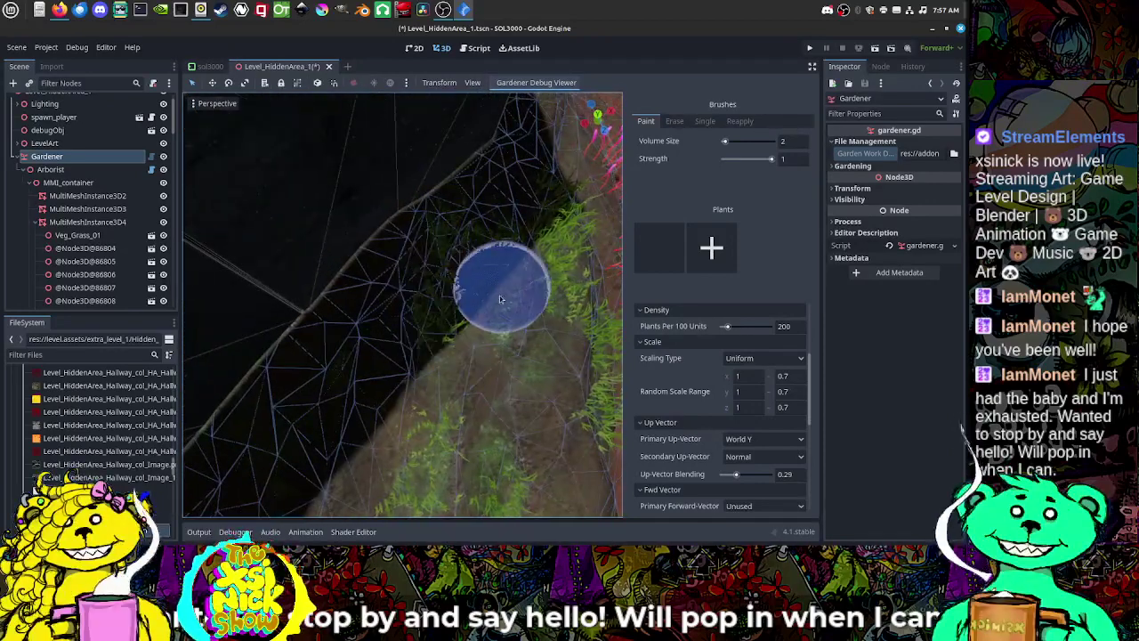
pyautogui.moveTo(451, 396)
pyautogui.mouseDown(button='middle')
pyautogui.moveTo(462, 349)
pyautogui.moveTo(440, 315)
pyautogui.mouseUp(button='middle')
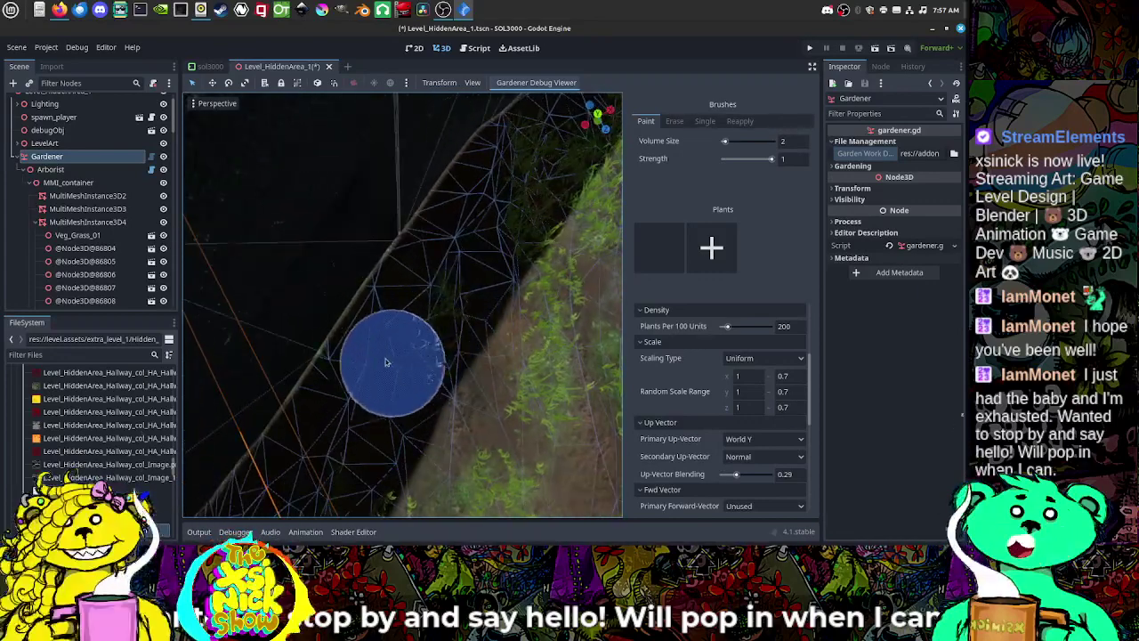
pyautogui.moveTo(412, 356)
pyautogui.mouseDown(button='middle')
pyautogui.moveTo(433, 356)
pyautogui.moveTo(419, 355)
pyautogui.mouseUp(button='middle')
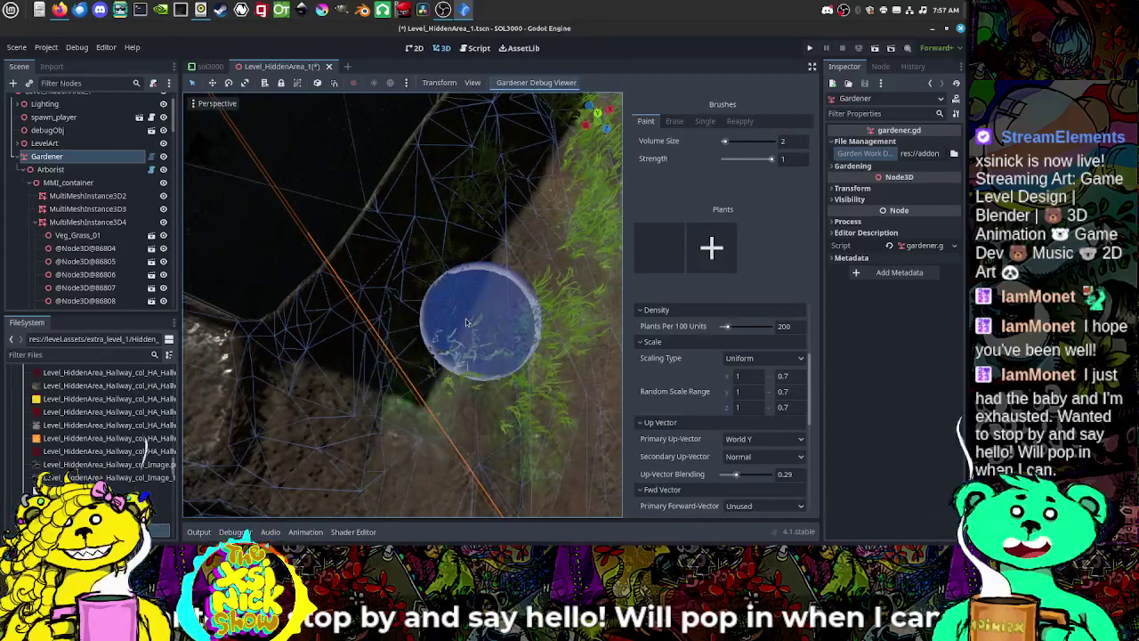
# Step: Paint Veg grass on the mossy patches between the red streams and the dark terrain edge on the adjoining slope
pyautogui.scroll(-5, 467, 329)
pyautogui.moveTo(485, 341); pyautogui.dragTo(337, 298, button='middle')
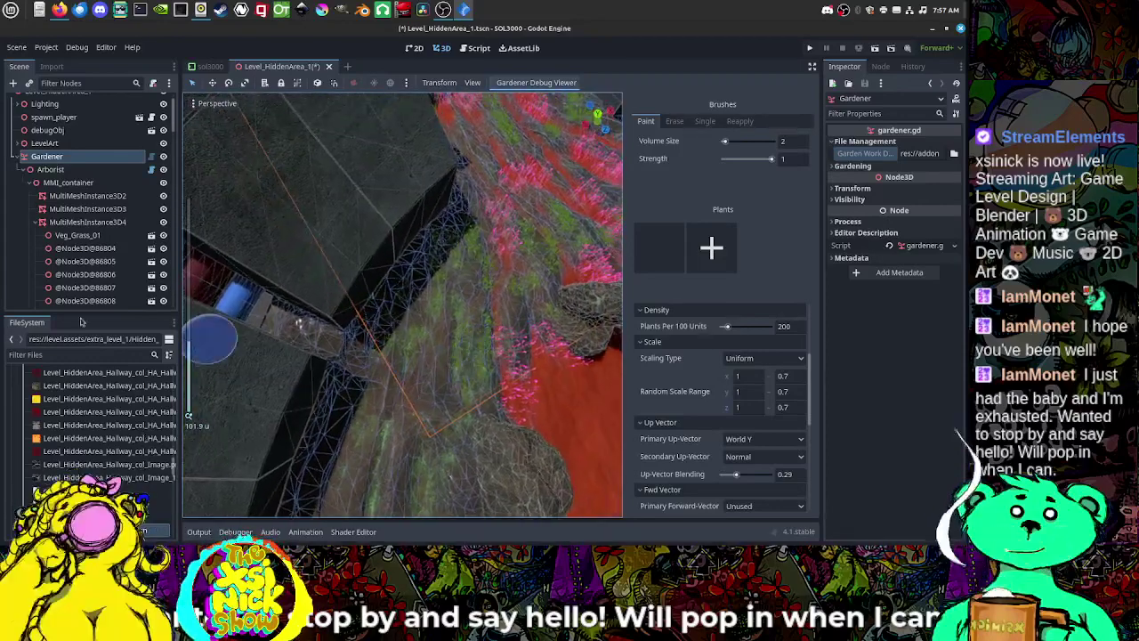
pyautogui.moveTo(571, 293)
pyautogui.mouseDown(button='middle')
pyautogui.moveTo(454, 282)
pyautogui.moveTo(457, 302)
pyautogui.mouseUp(button='middle')
pyautogui.scroll(5, 458, 267)
pyautogui.moveTo(536, 410)
pyautogui.mouseDown(button='middle')
pyautogui.moveTo(531, 384)
pyautogui.moveTo(523, 390)
pyautogui.mouseUp(button='middle')
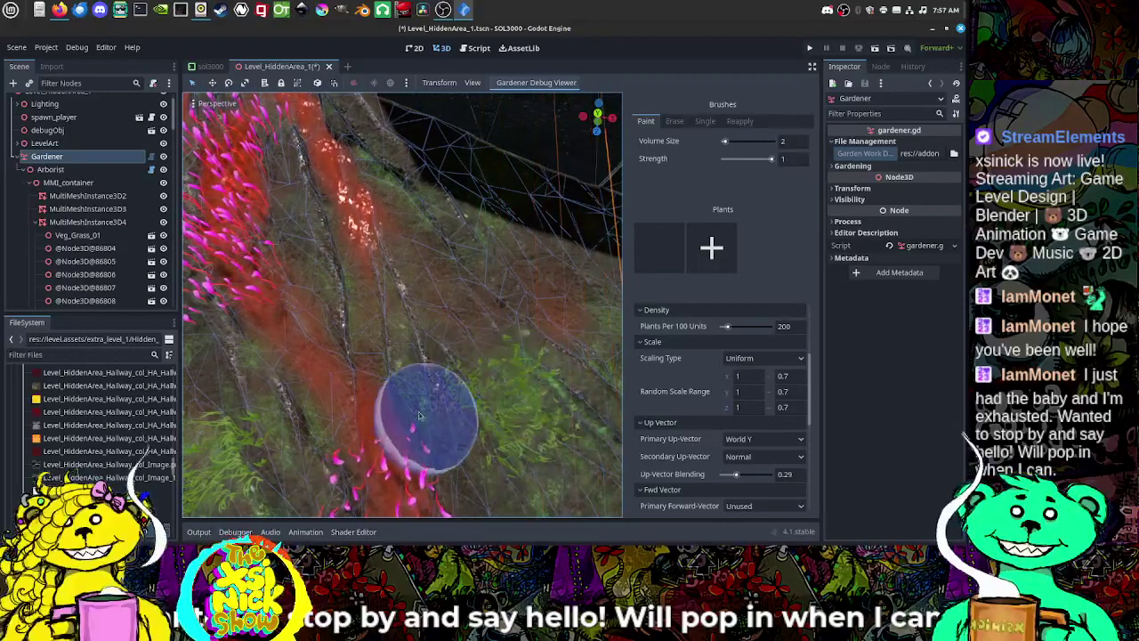
pyautogui.keyDown('shift'); pyautogui.moveTo(370, 232); pyautogui.dragTo(370, 270, button='middle'); pyautogui.keyUp('shift')
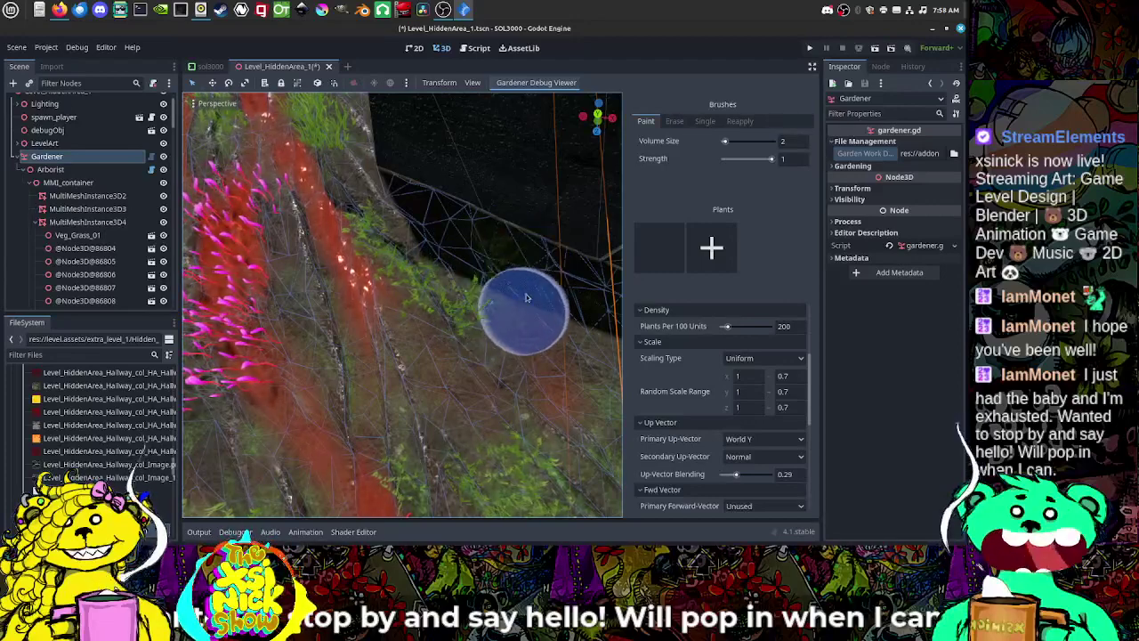
pyautogui.moveTo(526, 297)
pyautogui.keyDown('shift'); pyautogui.mouseDown(button='middle')
pyautogui.moveTo(506, 296)
pyautogui.moveTo(502, 281)
pyautogui.mouseUp(button='middle'); pyautogui.keyUp('shift')
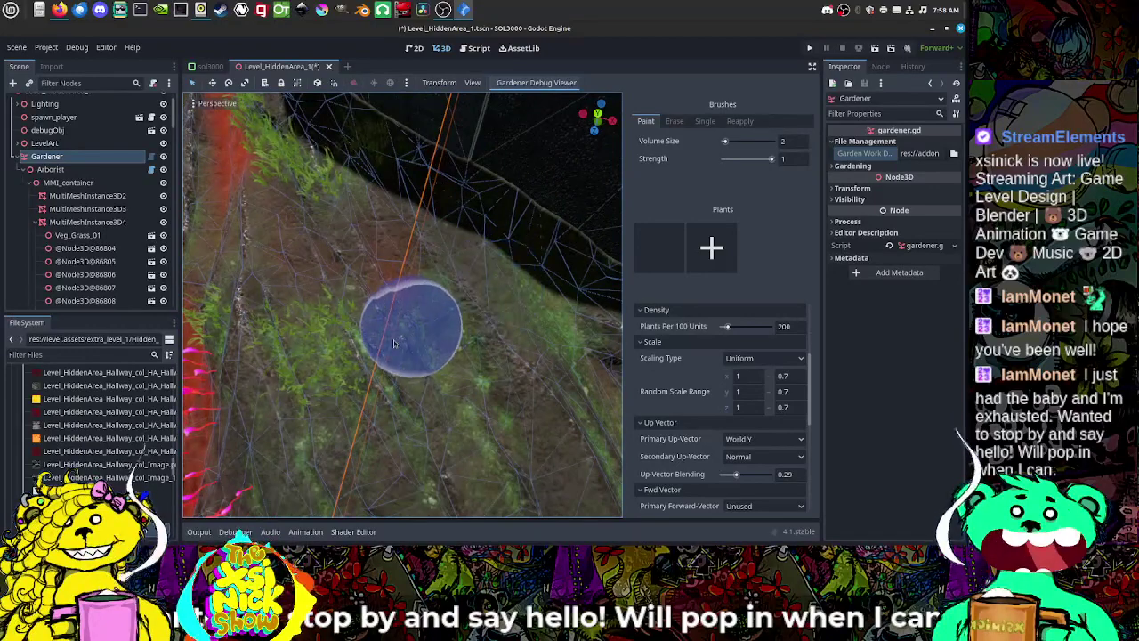
pyautogui.moveTo(447, 316)
pyautogui.keyDown('shift'); pyautogui.mouseDown(button='middle')
pyautogui.moveTo(386, 425)
pyautogui.moveTo(482, 438)
pyautogui.mouseUp(button='middle'); pyautogui.keyUp('shift')
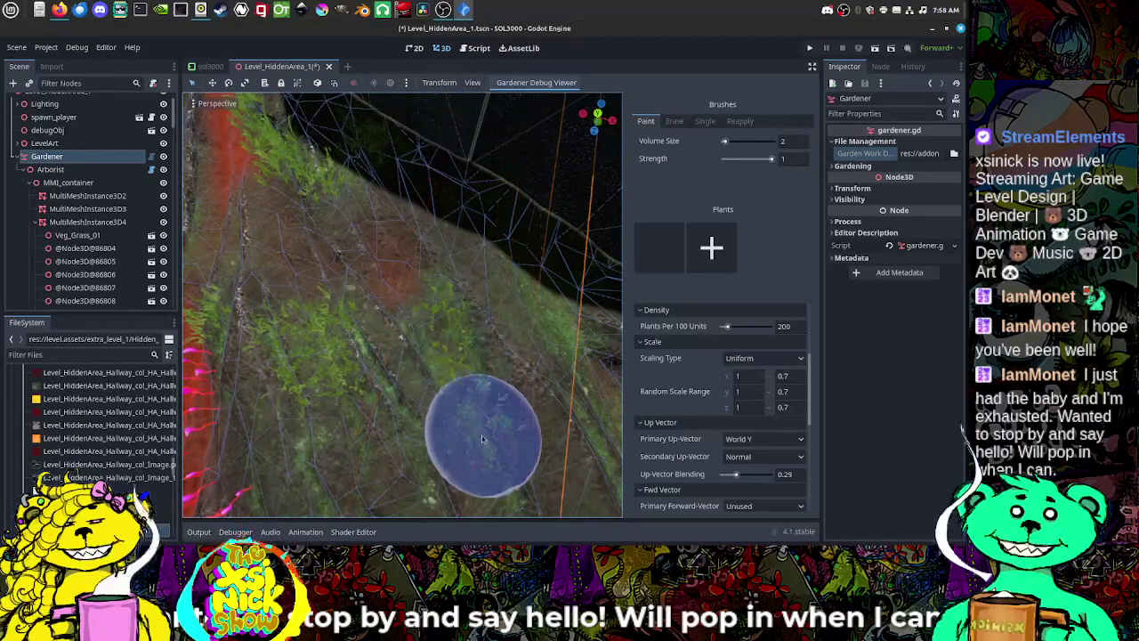
pyautogui.keyDown('shift'); pyautogui.moveTo(384, 356); pyautogui.dragTo(447, 355, button='middle'); pyautogui.keyUp('shift')
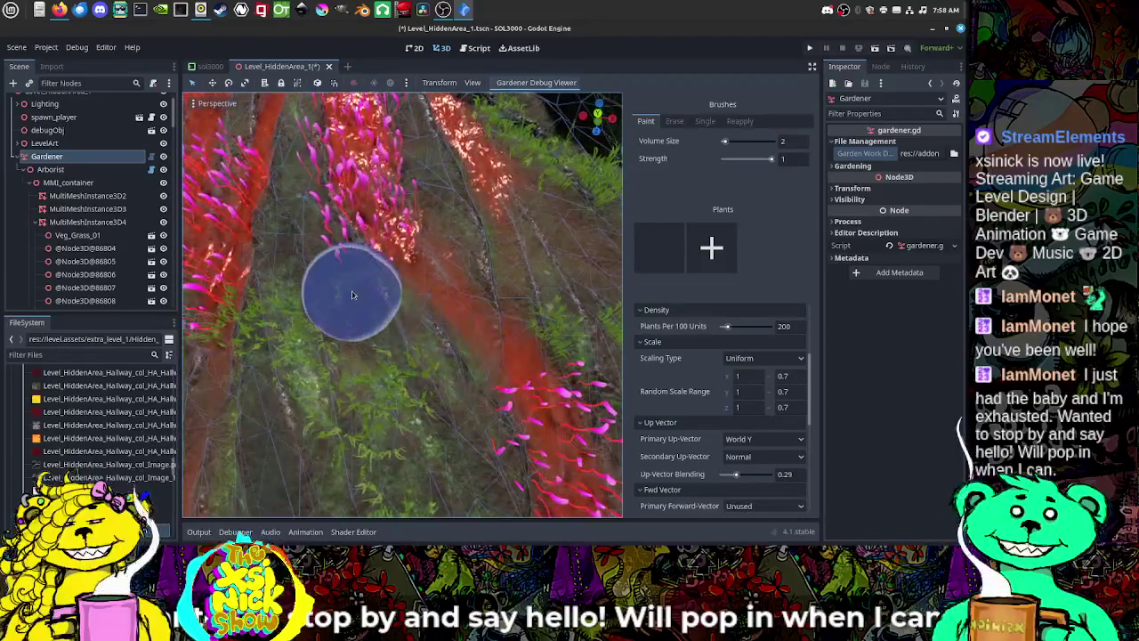
# Step: Fill the mossy streaks along the slope's outer edge and the ground between the red stream and the boulder with Veg grass
pyautogui.moveTo(564, 376); pyautogui.dragTo(290, 253, button='middle')
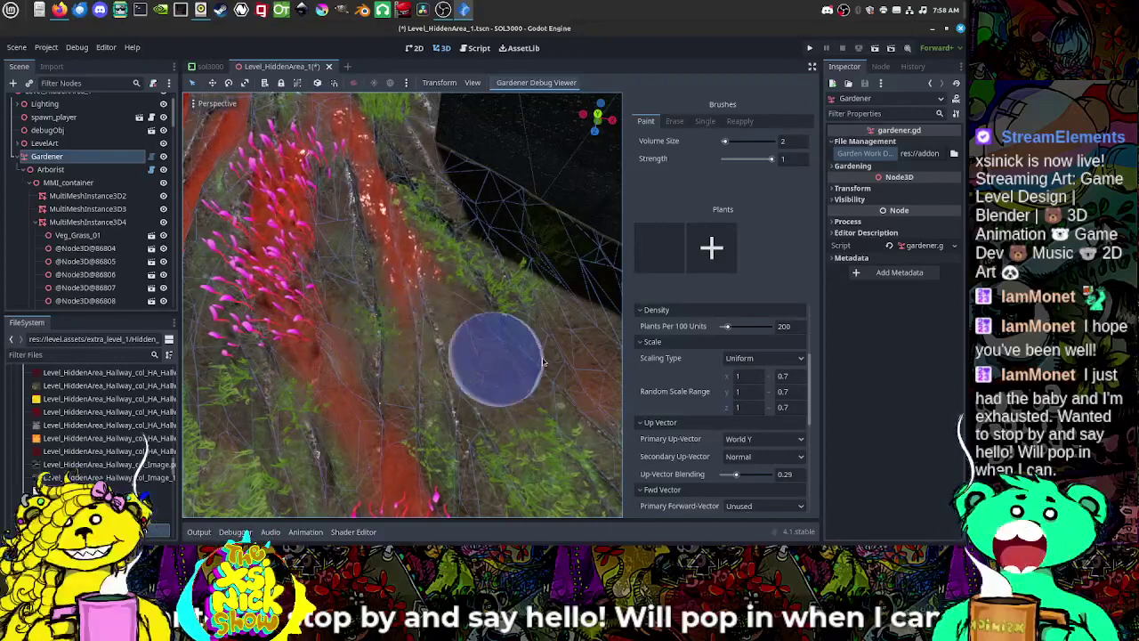
pyautogui.press('d')
pyautogui.moveTo(514, 350); pyautogui.dragTo(514, 350, button='right')
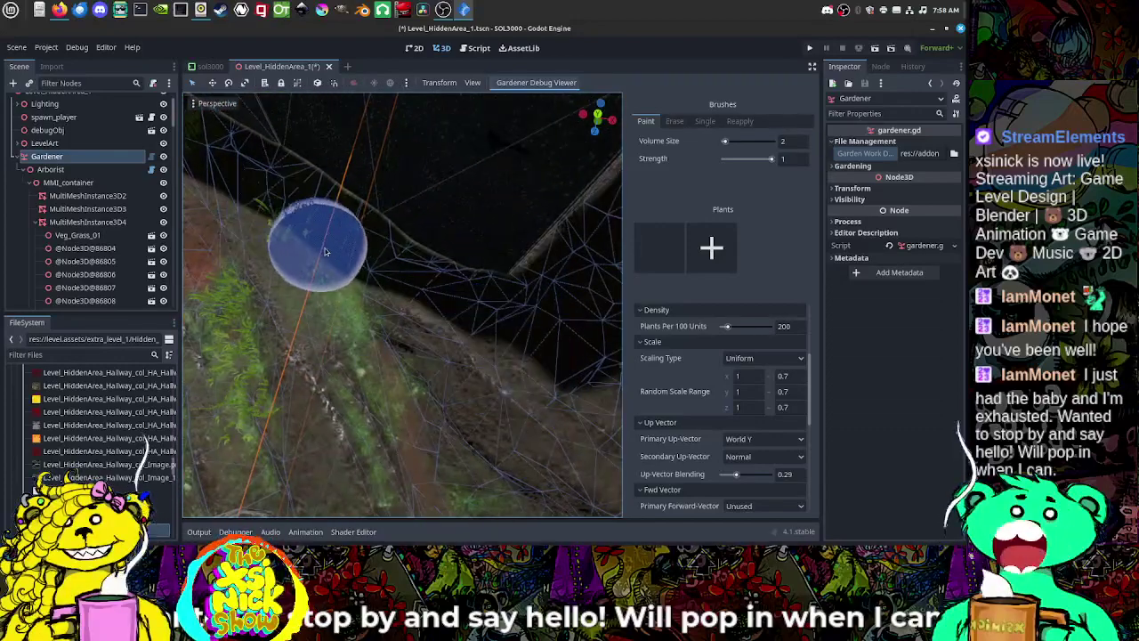
pyautogui.moveTo(383, 256)
pyautogui.mouseDown(button='middle')
pyautogui.moveTo(344, 294)
pyautogui.moveTo(362, 347)
pyautogui.mouseUp(button='middle')
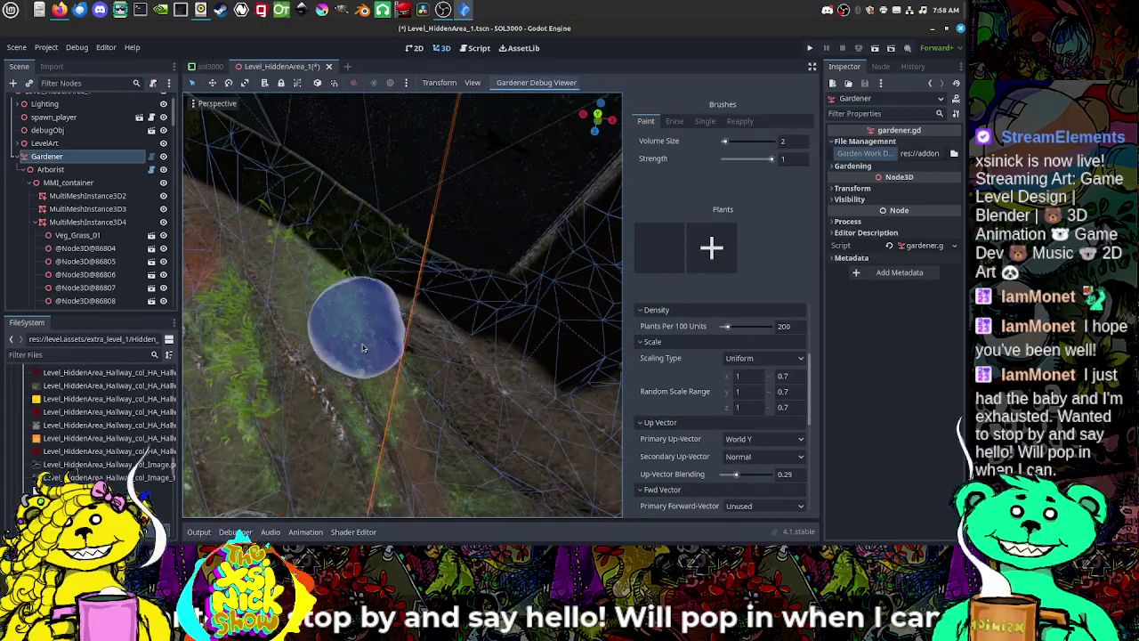
pyautogui.moveTo(381, 387)
pyautogui.mouseDown(button='middle')
pyautogui.moveTo(382, 406)
pyautogui.moveTo(317, 401)
pyautogui.moveTo(422, 349)
pyautogui.mouseUp(button='middle')
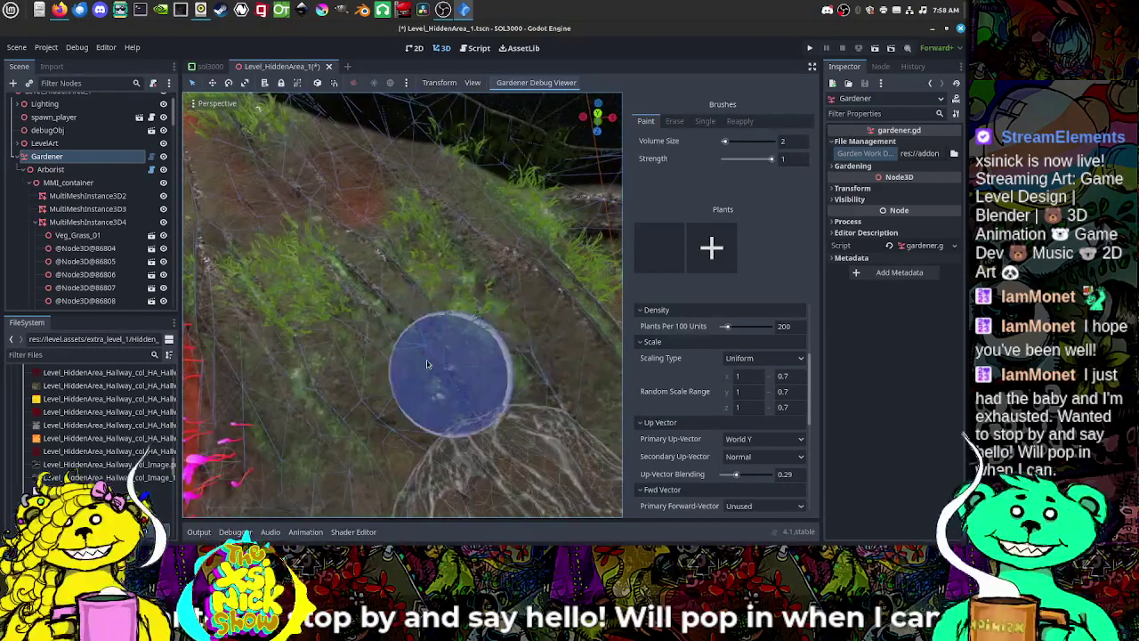
pyautogui.moveTo(389, 390); pyautogui.dragTo(386, 369, button='middle')
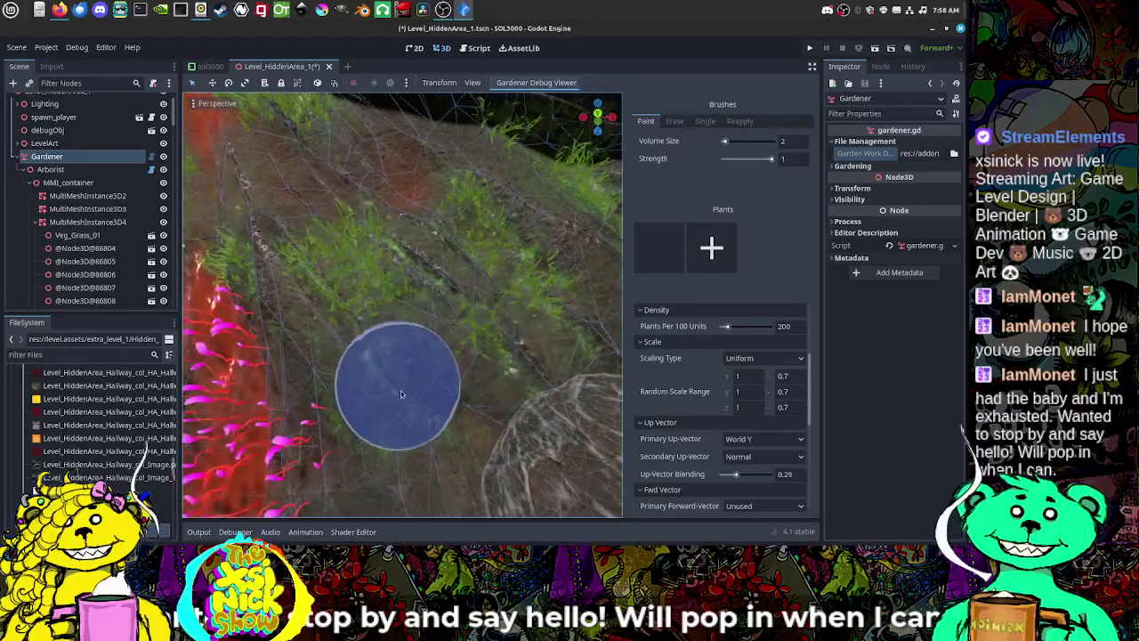
pyautogui.moveTo(397, 427); pyautogui.dragTo(357, 429)
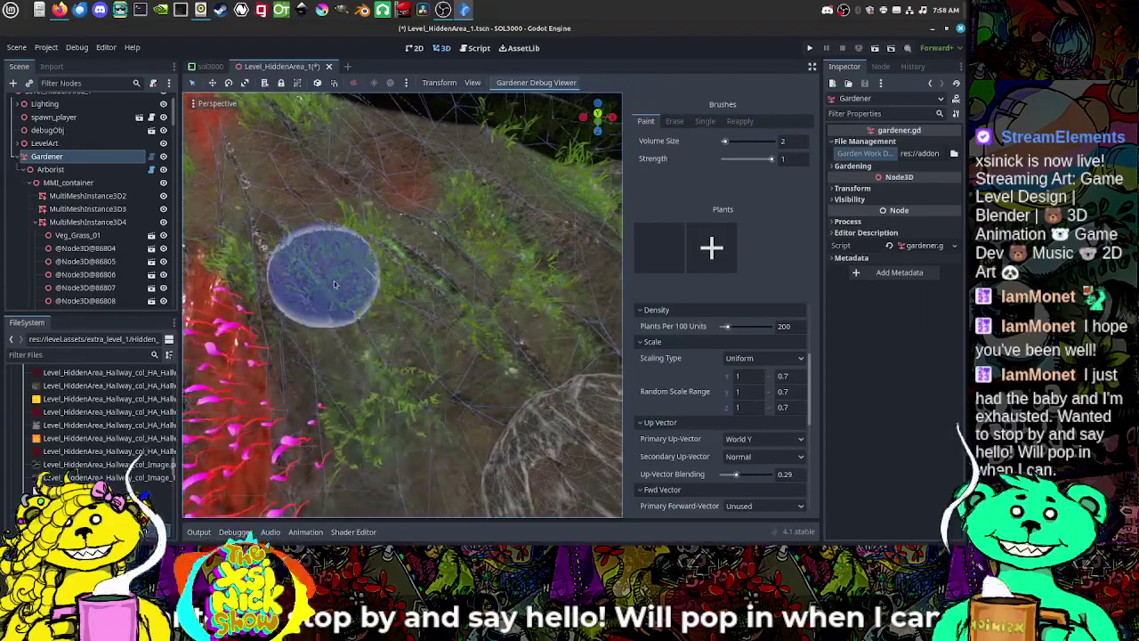
# Step: Paint Veg grass on the green ground around the round boulder, down to the edge of the red pool
pyautogui.moveTo(335, 284)
pyautogui.mouseDown(button='middle')
pyautogui.moveTo(354, 292)
pyautogui.moveTo(395, 237)
pyautogui.moveTo(413, 283)
pyautogui.moveTo(496, 297)
pyautogui.moveTo(511, 278)
pyautogui.moveTo(395, 287)
pyautogui.moveTo(463, 315)
pyautogui.moveTo(452, 318)
pyautogui.moveTo(452, 300)
pyautogui.moveTo(437, 326)
pyautogui.moveTo(336, 238)
pyautogui.mouseUp(button='middle')
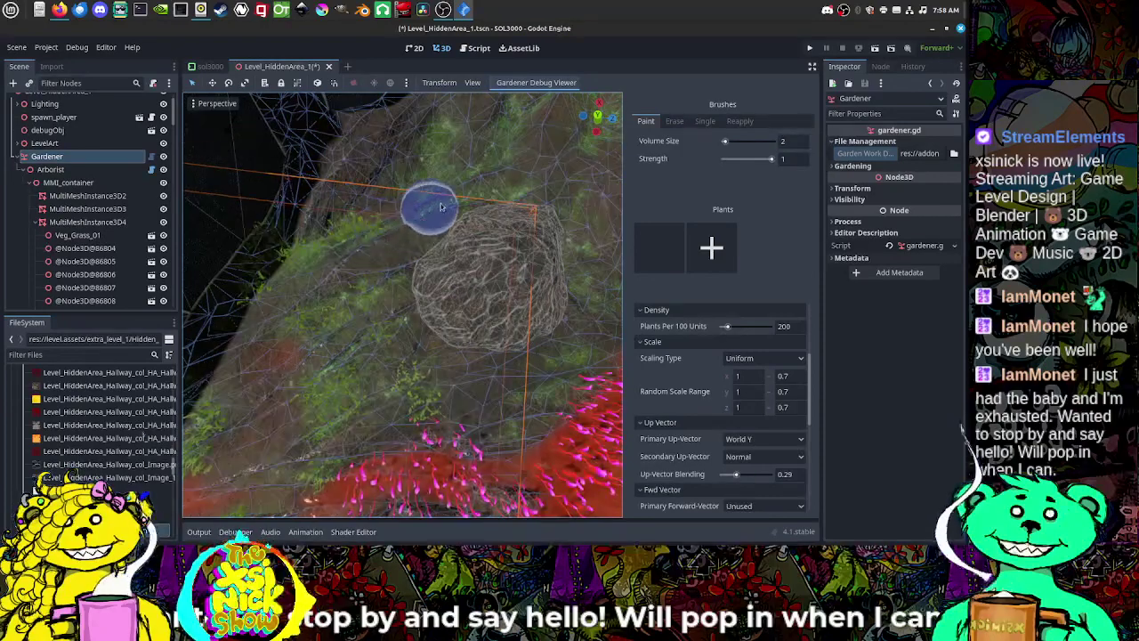
pyautogui.moveTo(475, 196)
pyautogui.mouseDown(button='middle')
pyautogui.moveTo(486, 189)
pyautogui.moveTo(427, 187)
pyautogui.mouseUp(button='middle')
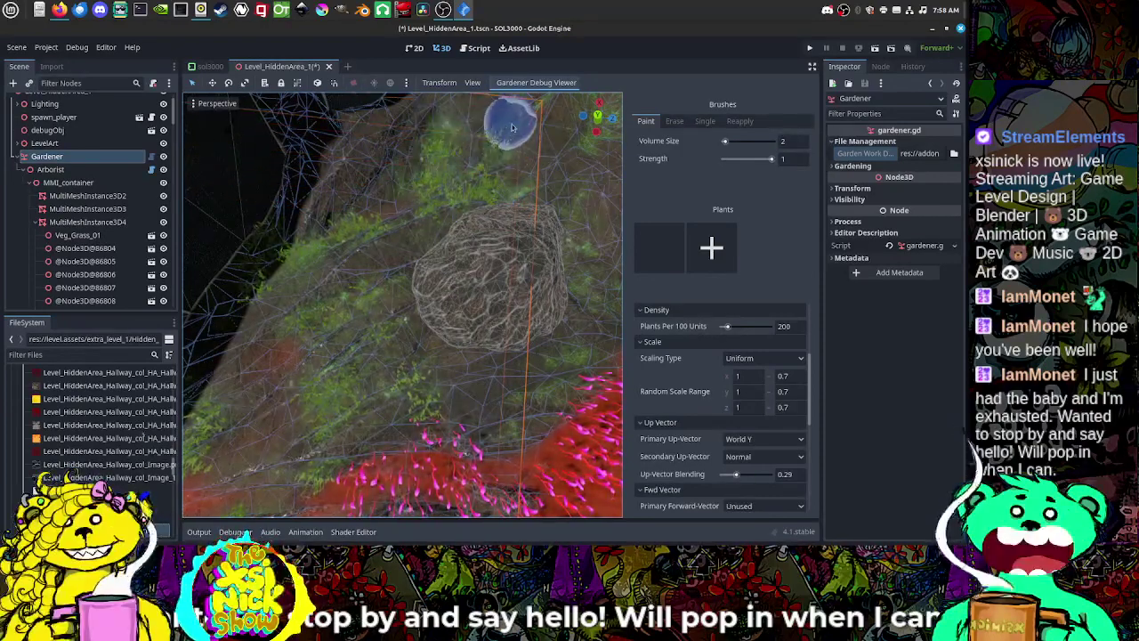
pyautogui.keyDown('shift'); pyautogui.moveTo(545, 239); pyautogui.dragTo(535, 221, button='middle'); pyautogui.keyUp('shift')
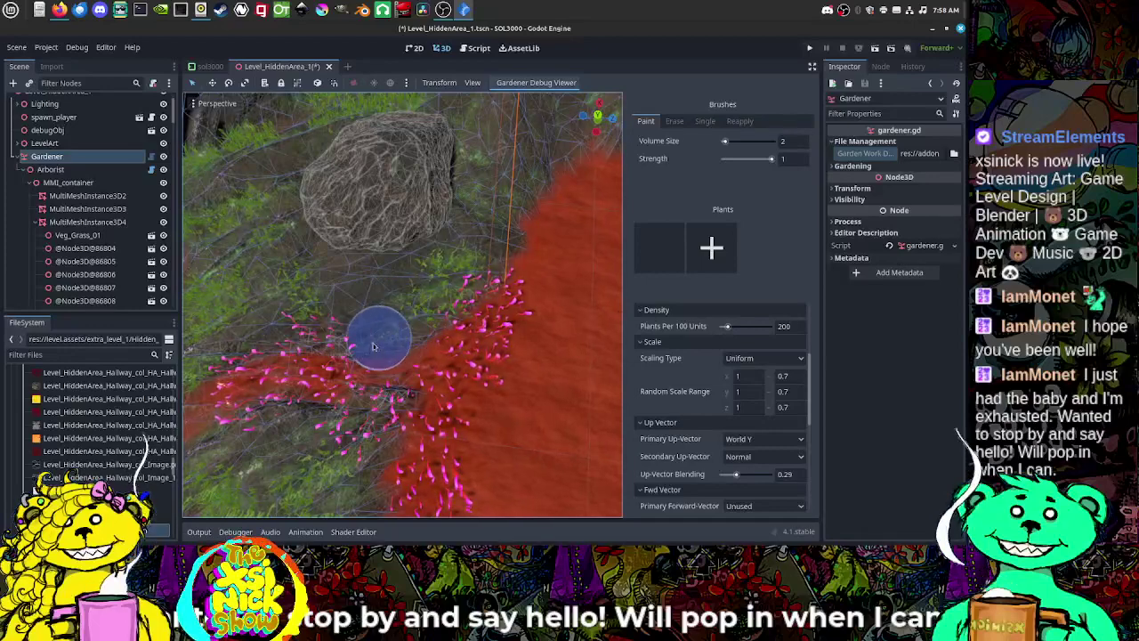
# Step: Paint Veg grass on the dark banks between the pink-tipped red streams beside the pool
pyautogui.moveTo(400, 375); pyautogui.dragTo(417, 365, button='middle')
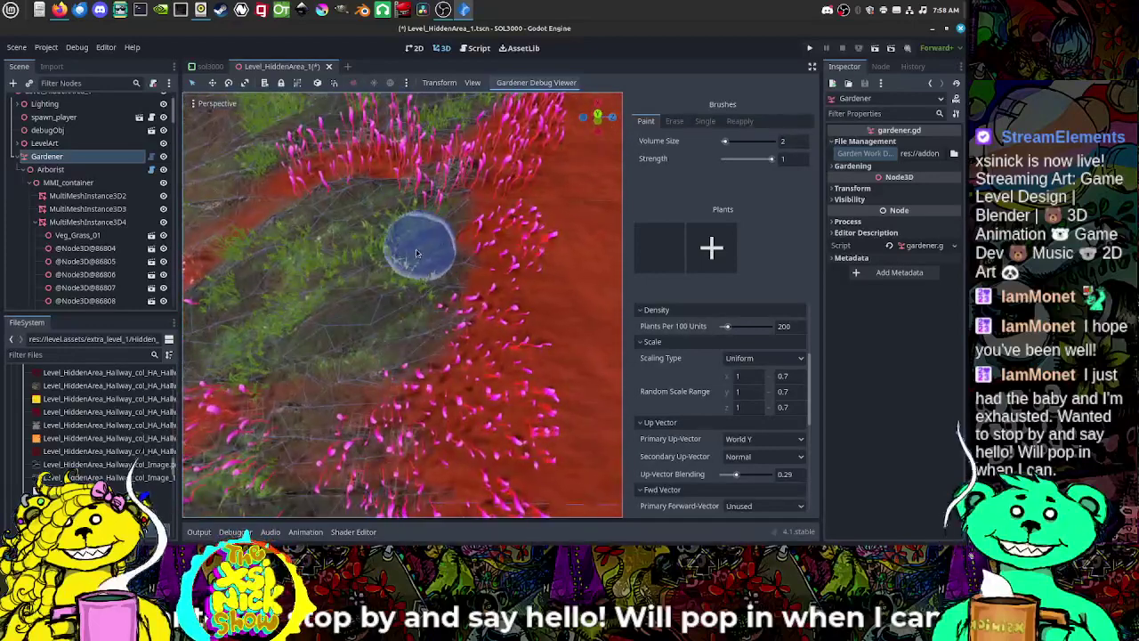
pyautogui.moveTo(430, 255)
pyautogui.mouseDown(button='middle')
pyautogui.moveTo(447, 287)
pyautogui.moveTo(376, 285)
pyautogui.moveTo(489, 127)
pyautogui.moveTo(478, 149)
pyautogui.moveTo(494, 270)
pyautogui.moveTo(517, 269)
pyautogui.mouseUp(button='middle')
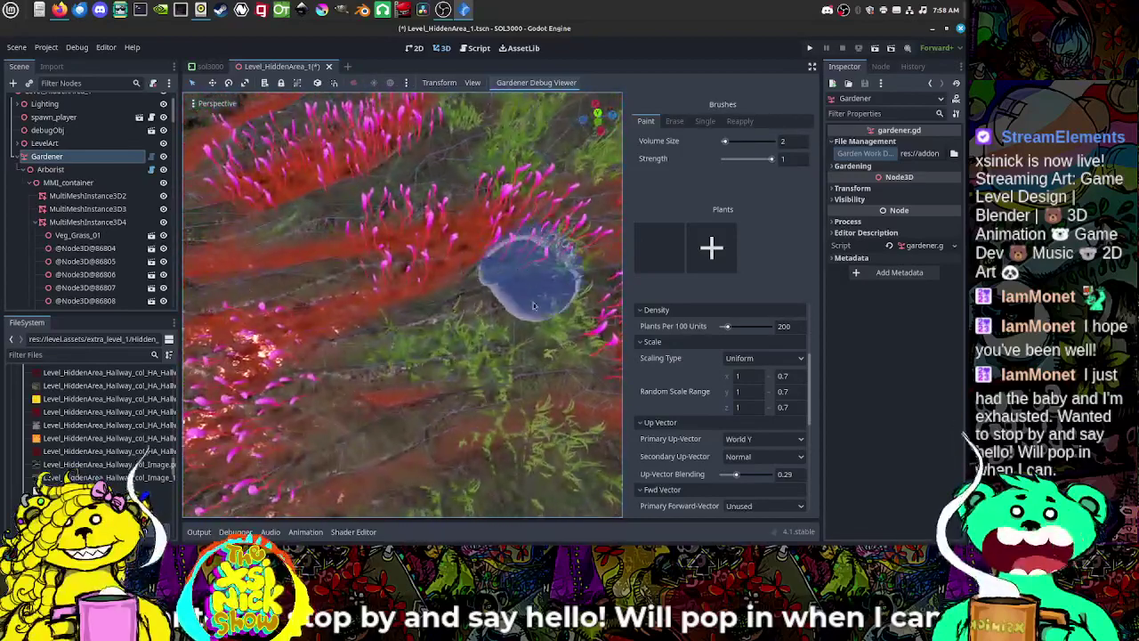
pyautogui.keyDown('shift'); pyautogui.moveTo(585, 299); pyautogui.dragTo(561, 304, button='middle'); pyautogui.keyUp('shift')
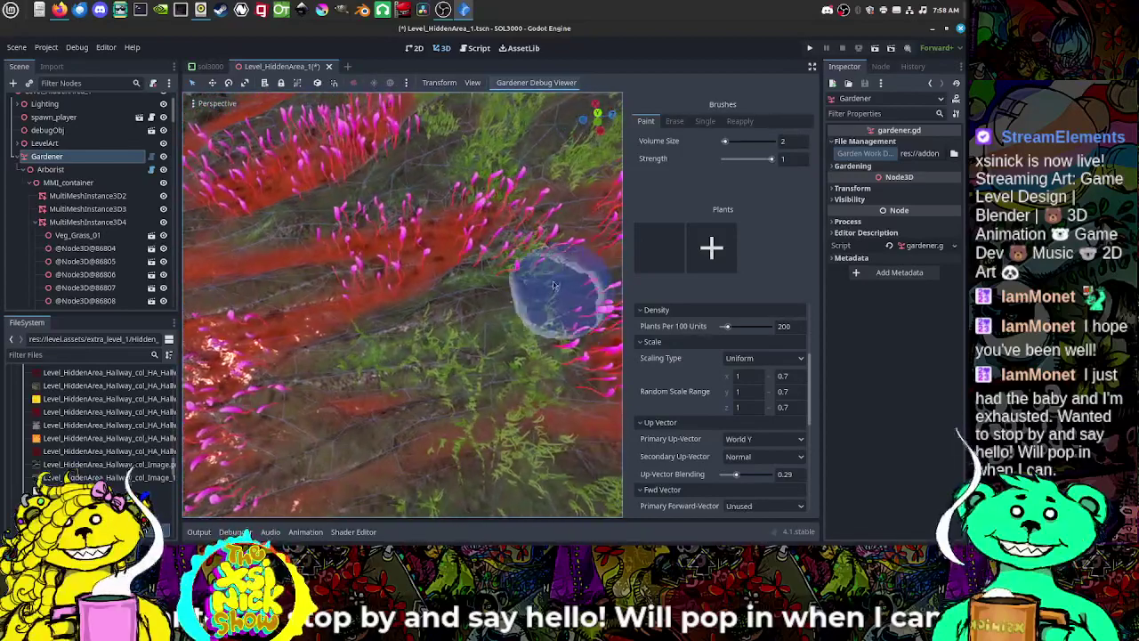
# Step: Add Veg grass patches along the brown ridge beside the dark edge and onto the mossy ground below the rock
pyautogui.moveTo(377, 297)
pyautogui.mouseDown(button='middle')
pyautogui.moveTo(495, 310)
pyautogui.moveTo(572, 401)
pyautogui.moveTo(598, 299)
pyautogui.moveTo(442, 224)
pyautogui.moveTo(504, 269)
pyautogui.moveTo(540, 265)
pyautogui.moveTo(521, 261)
pyautogui.mouseUp(button='middle')
pyautogui.scroll(3, 515, 257)
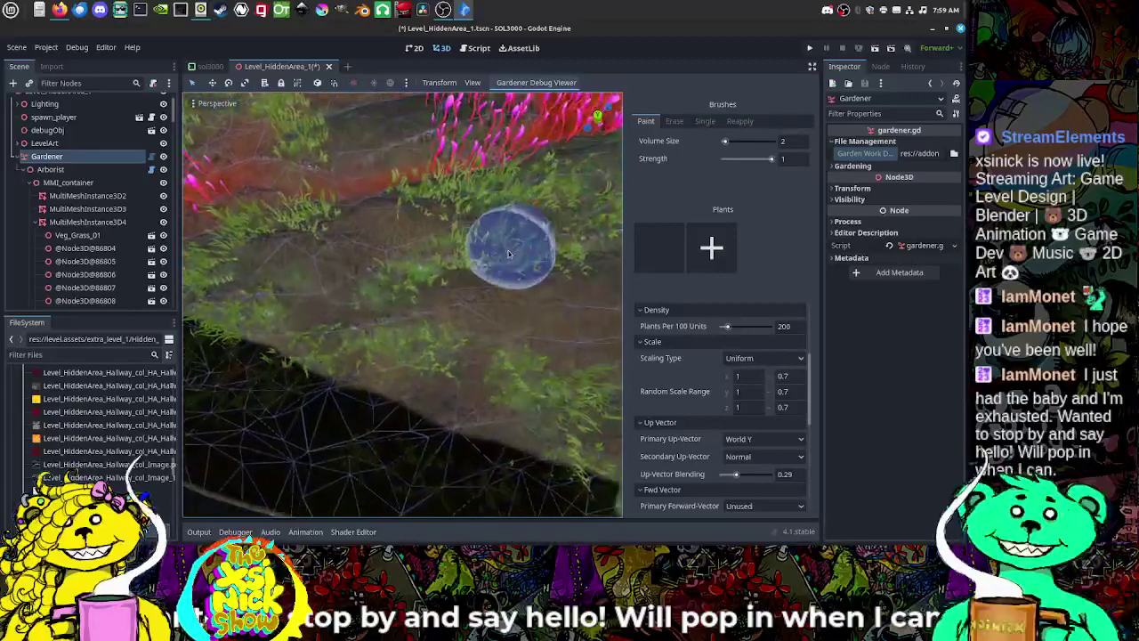
pyautogui.moveTo(546, 305)
pyautogui.mouseDown(button='middle')
pyautogui.moveTo(521, 300)
pyautogui.moveTo(529, 361)
pyautogui.moveTo(389, 332)
pyautogui.mouseUp(button='middle')
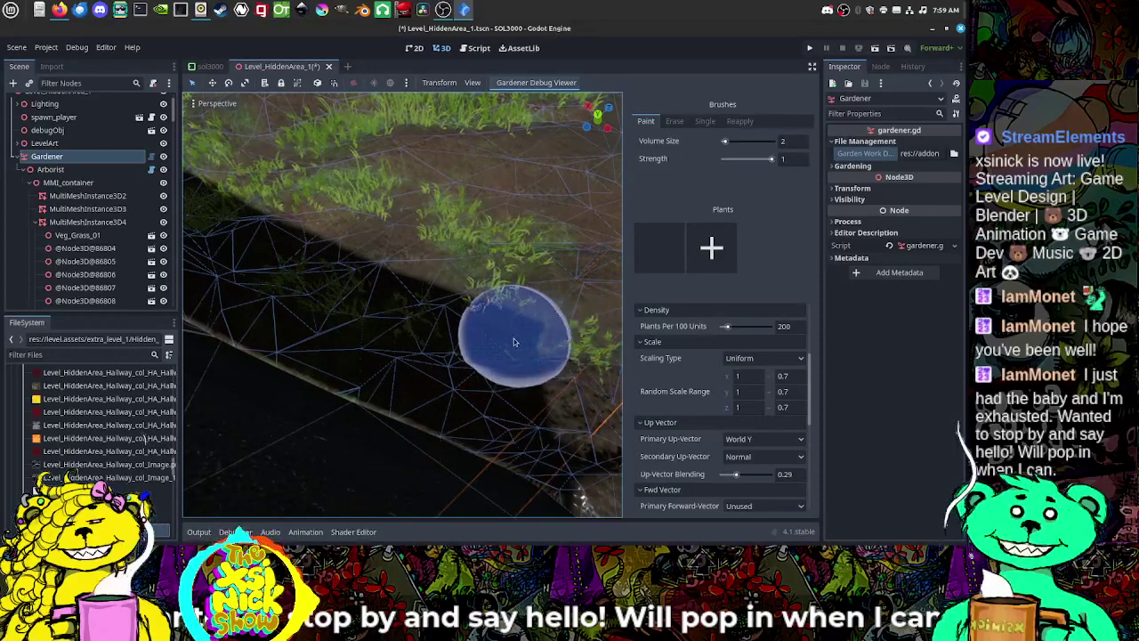
pyautogui.moveTo(562, 304)
pyautogui.mouseDown(button='middle')
pyautogui.moveTo(495, 307)
pyautogui.moveTo(425, 254)
pyautogui.mouseUp(button='middle')
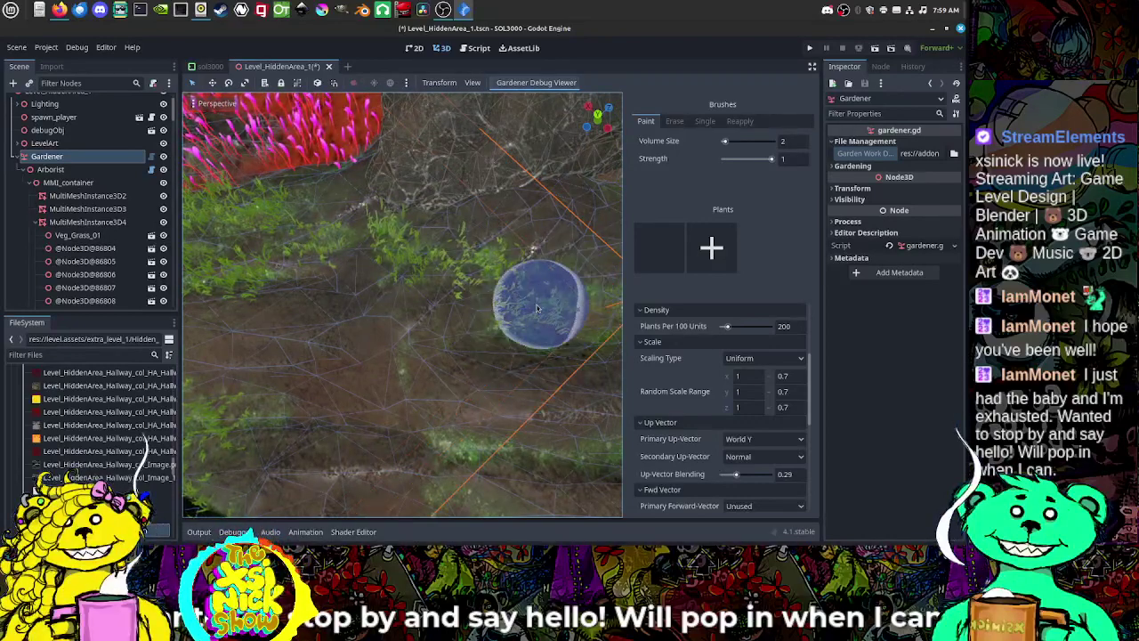
# Step: Extend the Veg grass along the mossy ledges running across the brown slope below the rock
pyautogui.moveTo(535, 305); pyautogui.dragTo(520, 316, button='middle')
pyautogui.moveTo(480, 399)
pyautogui.mouseDown()
pyautogui.moveTo(457, 406)
pyautogui.moveTo(496, 430)
pyautogui.moveTo(603, 439)
pyautogui.mouseUp()
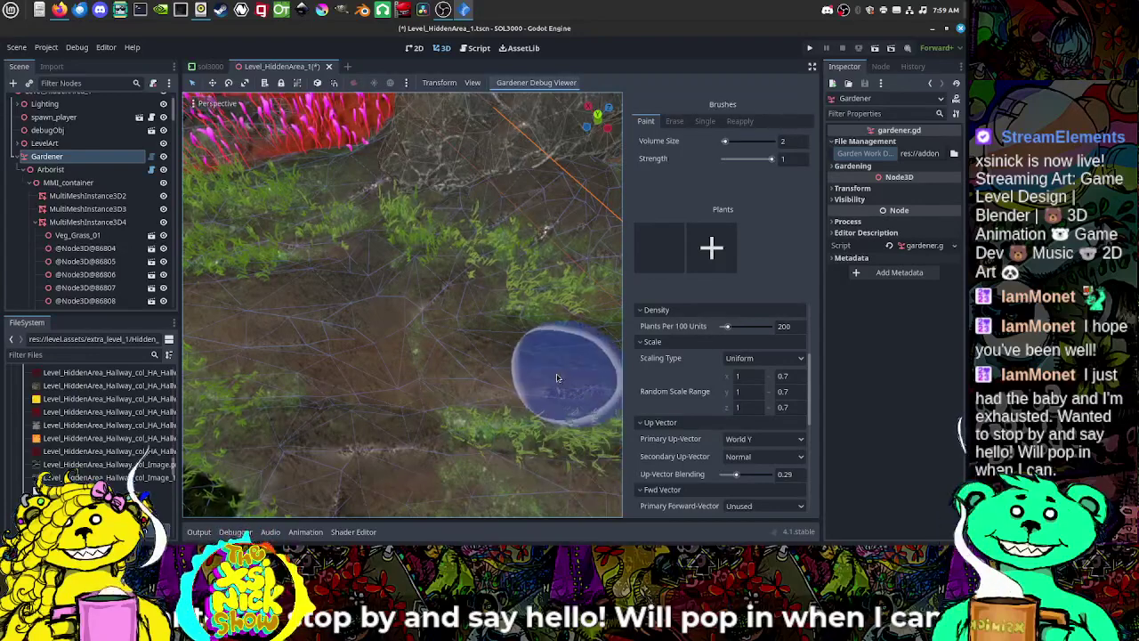
pyautogui.moveTo(564, 368); pyautogui.dragTo(533, 376, button='middle')
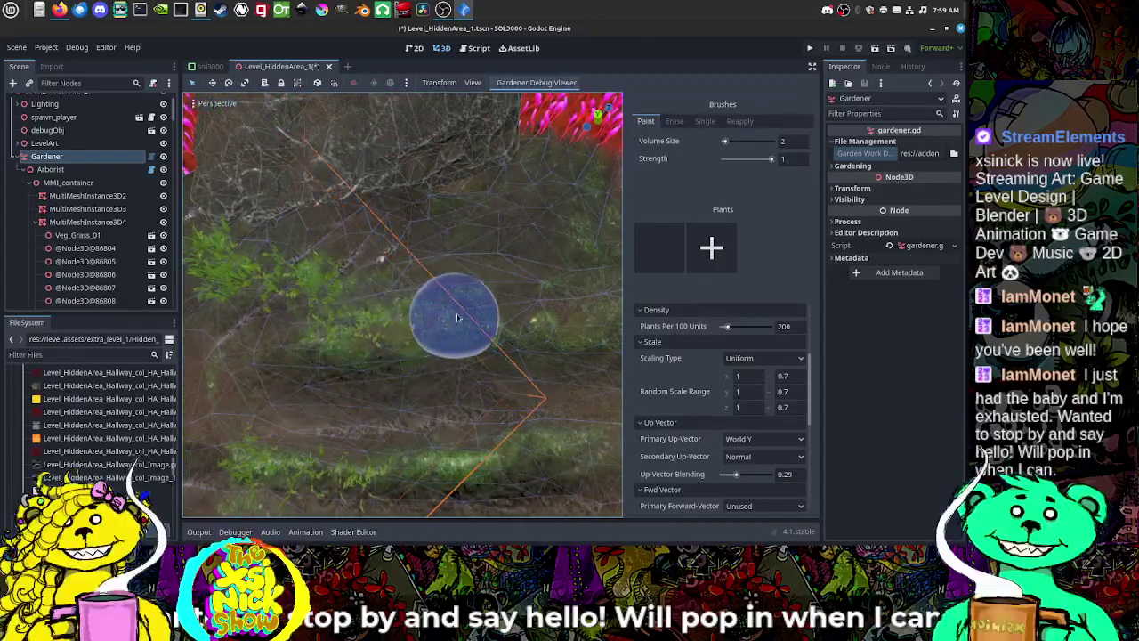
pyautogui.moveTo(503, 323)
pyautogui.mouseDown(button='middle')
pyautogui.moveTo(548, 331)
pyautogui.moveTo(381, 330)
pyautogui.mouseUp(button='middle')
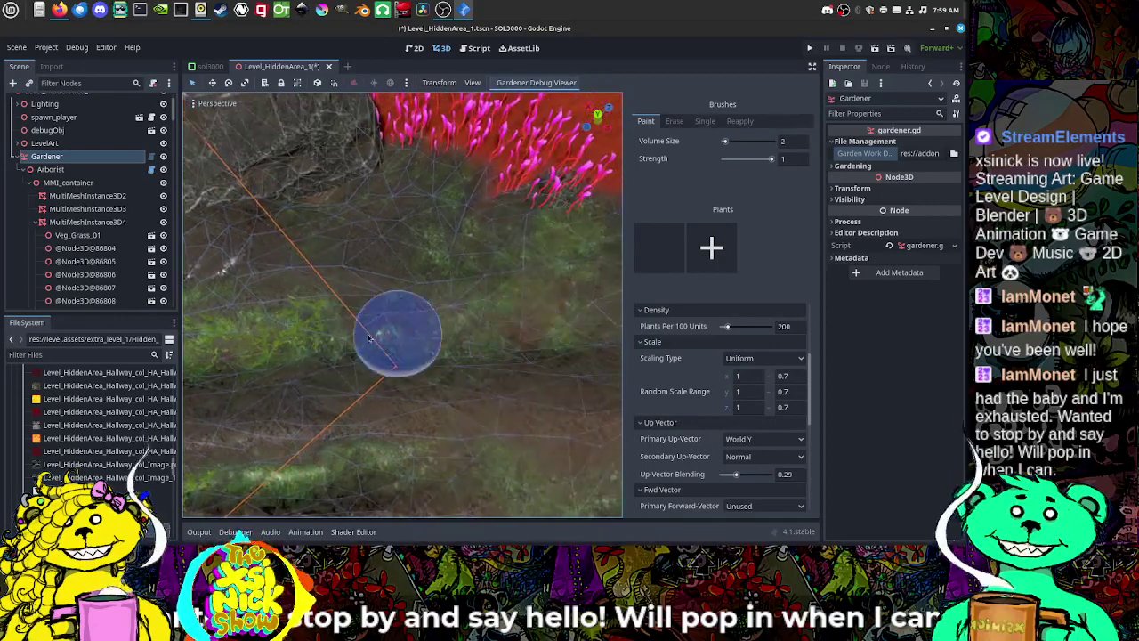
# Step: Paint Veg grass from the upper mossy ledge up to the pink-tipped pool edge, with a small patch beside the rock
pyautogui.moveTo(344, 407)
pyautogui.mouseDown(button='middle')
pyautogui.moveTo(407, 338)
pyautogui.moveTo(483, 322)
pyautogui.mouseUp(button='middle')
pyautogui.moveTo(482, 323); pyautogui.dragTo(449, 270)
pyautogui.moveTo(421, 188)
pyautogui.mouseDown()
pyautogui.moveTo(436, 171)
pyautogui.moveTo(449, 194)
pyautogui.moveTo(436, 249)
pyautogui.mouseUp()
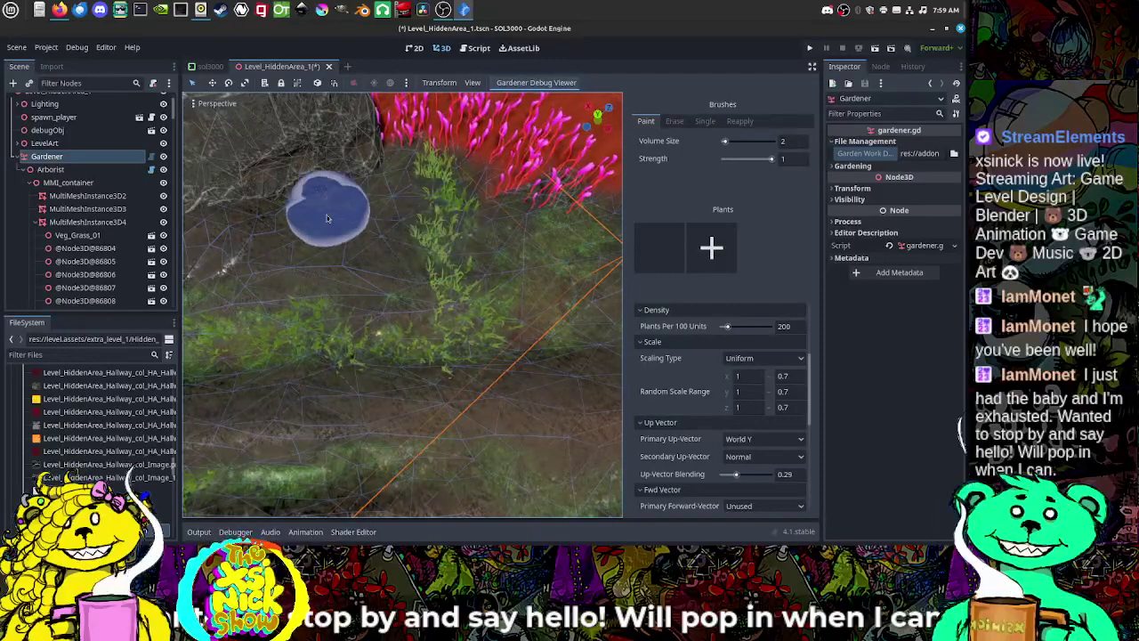
pyautogui.moveTo(565, 246)
pyautogui.mouseDown()
pyautogui.moveTo(527, 245)
pyautogui.moveTo(517, 269)
pyautogui.moveTo(561, 339)
pyautogui.mouseUp()
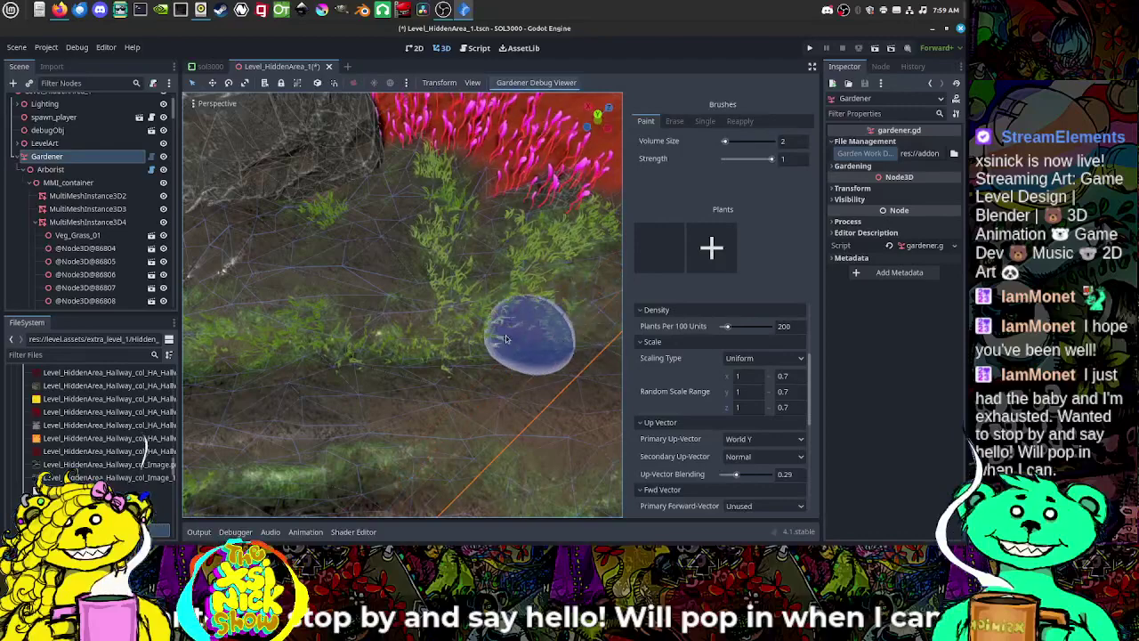
# Step: Paint Veg grass along the lower mossy ledges above the dark edge, joining them on the brown slope
pyautogui.moveTo(525, 356)
pyautogui.keyDown('shift'); pyautogui.mouseDown(button='middle')
pyautogui.moveTo(511, 327)
pyautogui.moveTo(530, 307)
pyautogui.mouseUp(button='middle'); pyautogui.keyUp('shift')
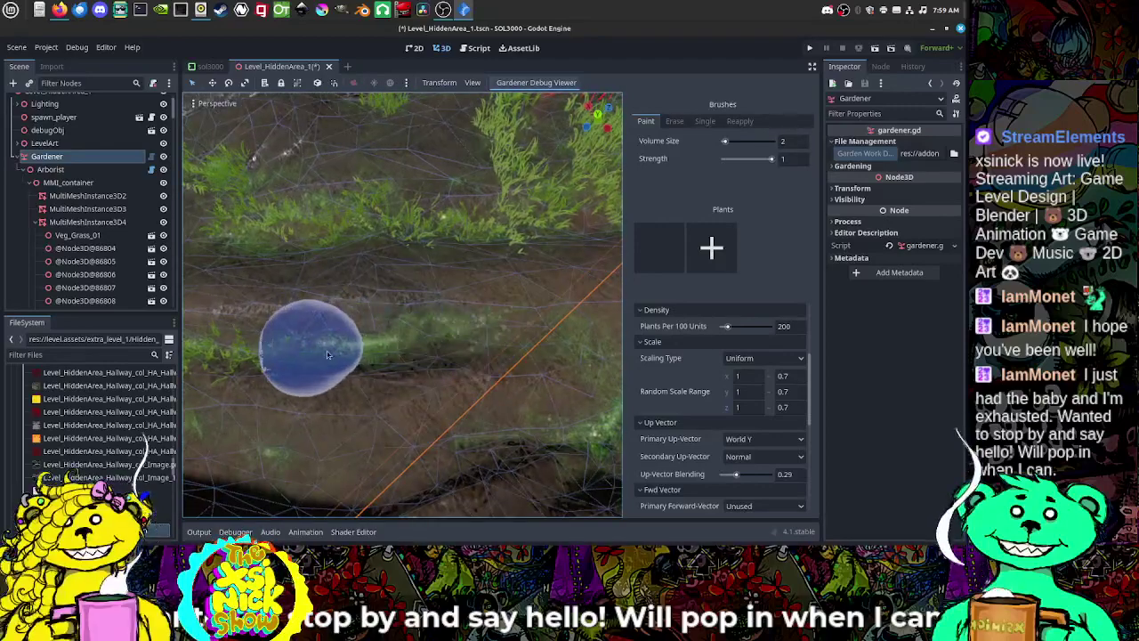
pyautogui.moveTo(512, 331)
pyautogui.mouseDown()
pyautogui.moveTo(561, 335)
pyautogui.moveTo(592, 358)
pyautogui.mouseUp()
pyautogui.keyDown('shift'); pyautogui.moveTo(580, 365); pyautogui.dragTo(566, 355, button='middle'); pyautogui.keyUp('shift')
pyautogui.moveTo(556, 323)
pyautogui.mouseDown()
pyautogui.moveTo(550, 314)
pyautogui.moveTo(518, 366)
pyautogui.moveTo(417, 366)
pyautogui.mouseUp()
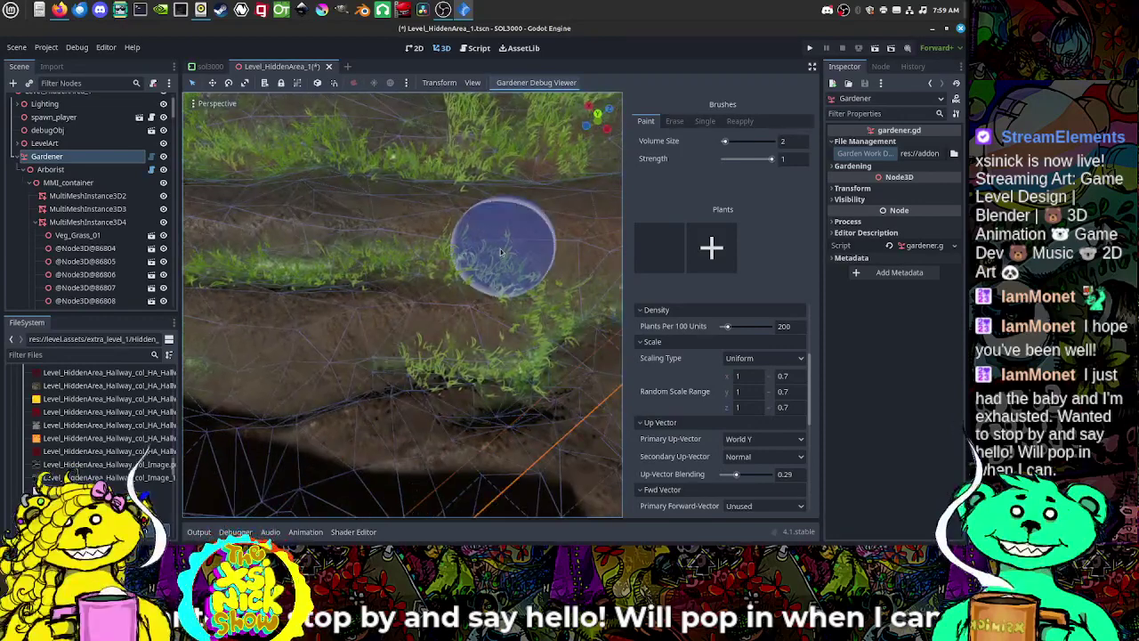
# Step: Check the grass coverage around the red streams and save the Level_HiddenArea_1 scene
pyautogui.scroll(-5, 356, 343)
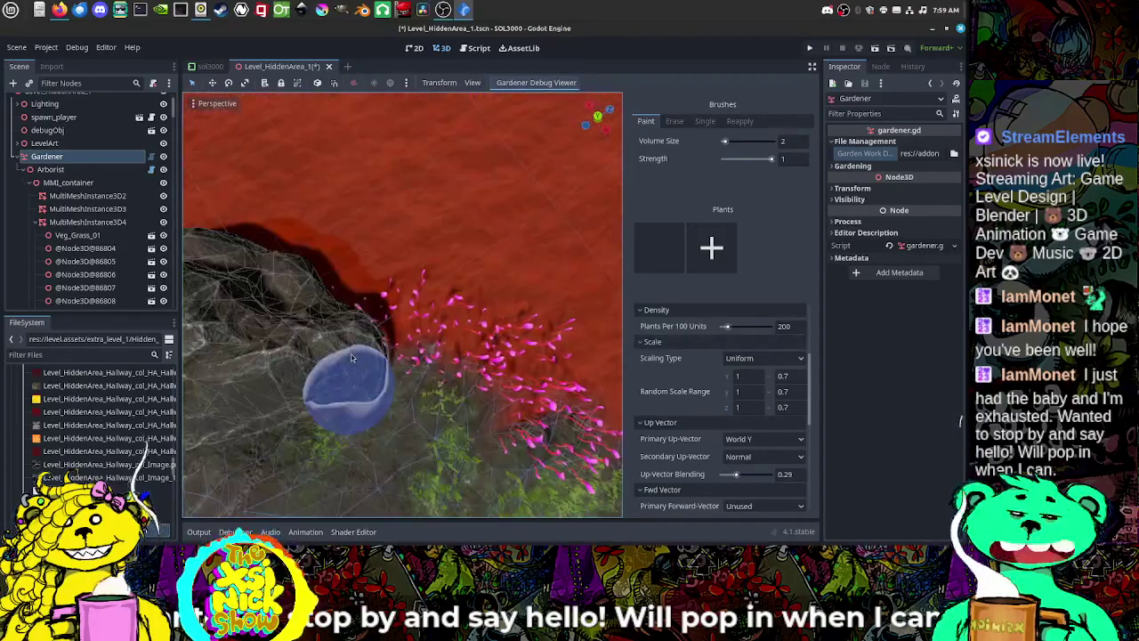
pyautogui.moveTo(426, 416); pyautogui.dragTo(532, 302, button='middle')
pyautogui.scroll(3, 533, 302)
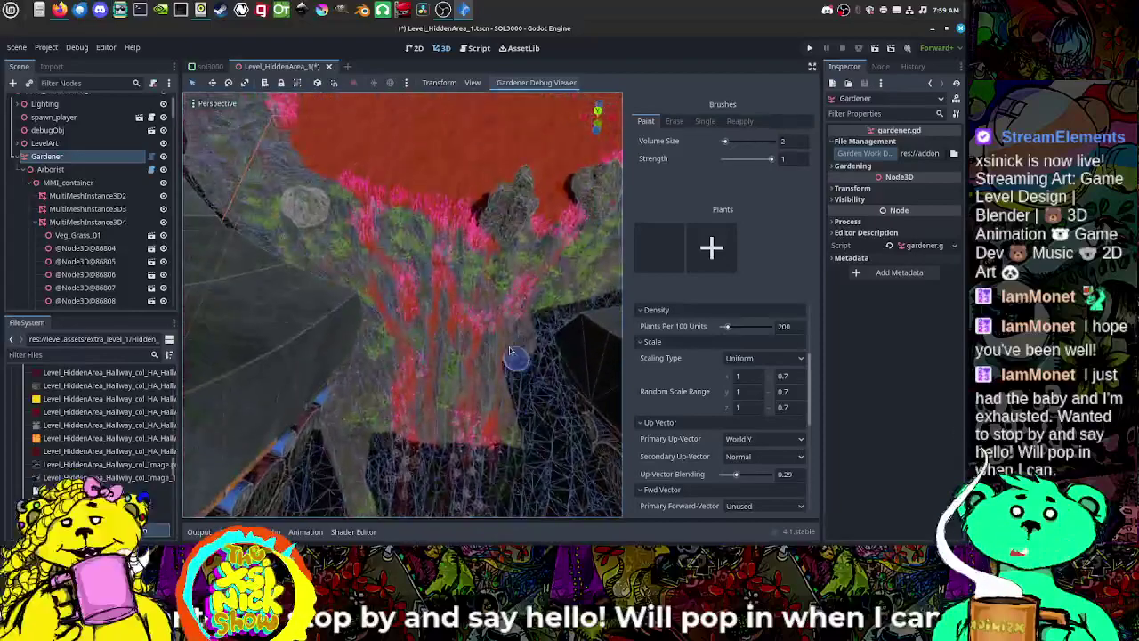
pyautogui.moveTo(517, 367)
pyautogui.mouseDown(button='middle')
pyautogui.moveTo(516, 300)
pyautogui.moveTo(538, 359)
pyautogui.moveTo(488, 436)
pyautogui.mouseUp(button='middle')
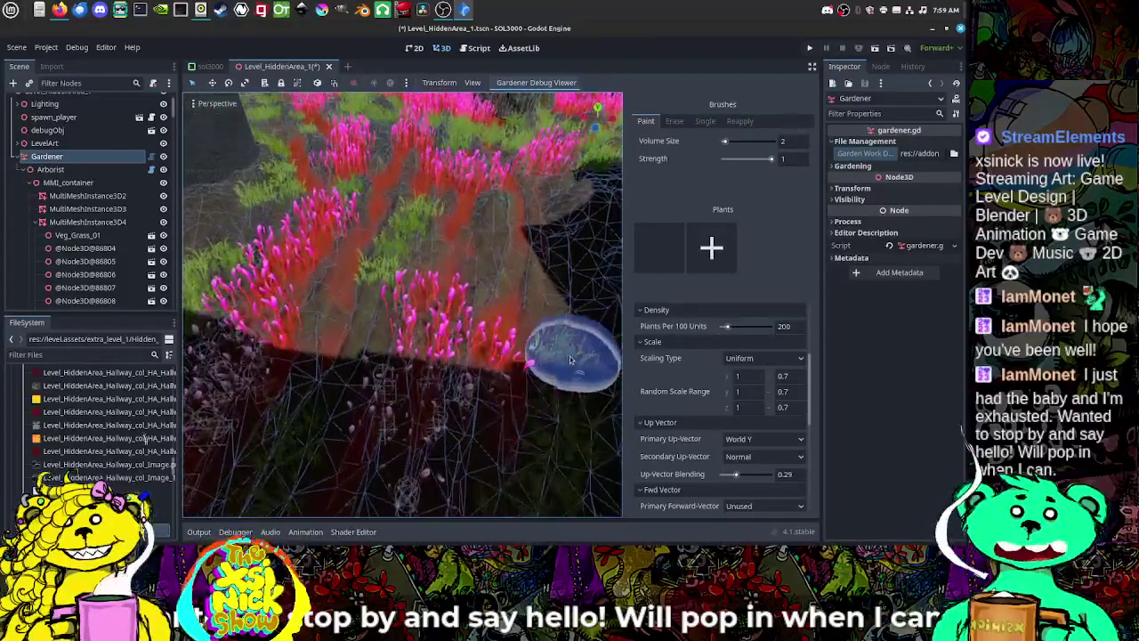
pyautogui.moveTo(570, 356)
pyautogui.mouseDown(button='middle')
pyautogui.moveTo(564, 418)
pyautogui.moveTo(555, 414)
pyautogui.moveTo(564, 414)
pyautogui.moveTo(562, 338)
pyautogui.mouseUp(button='middle')
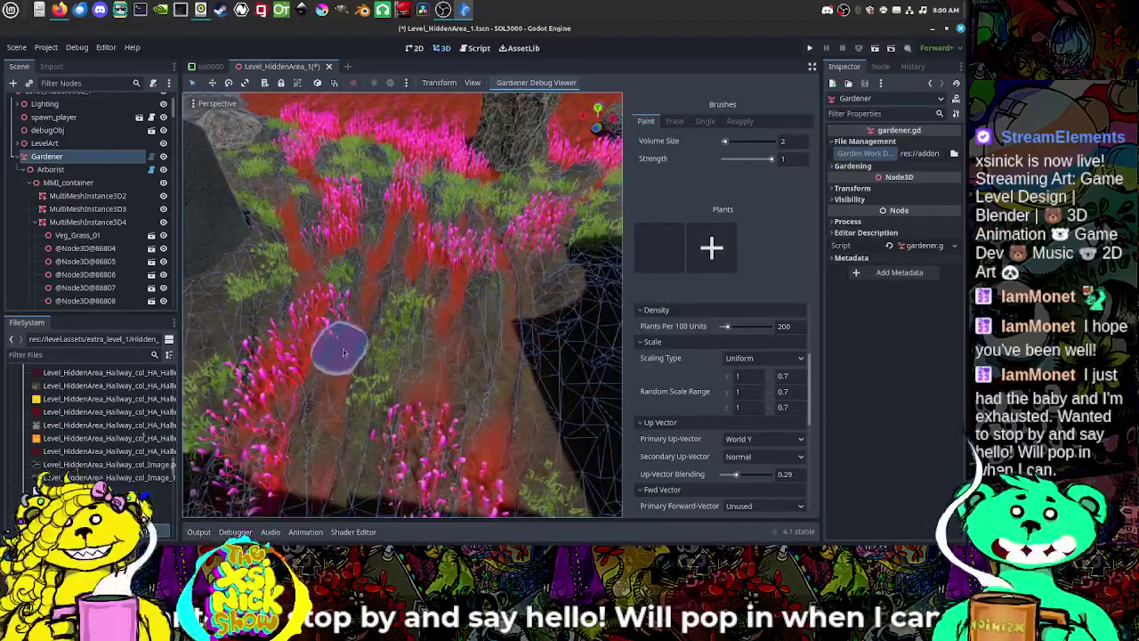
pyautogui.click(16, 47)
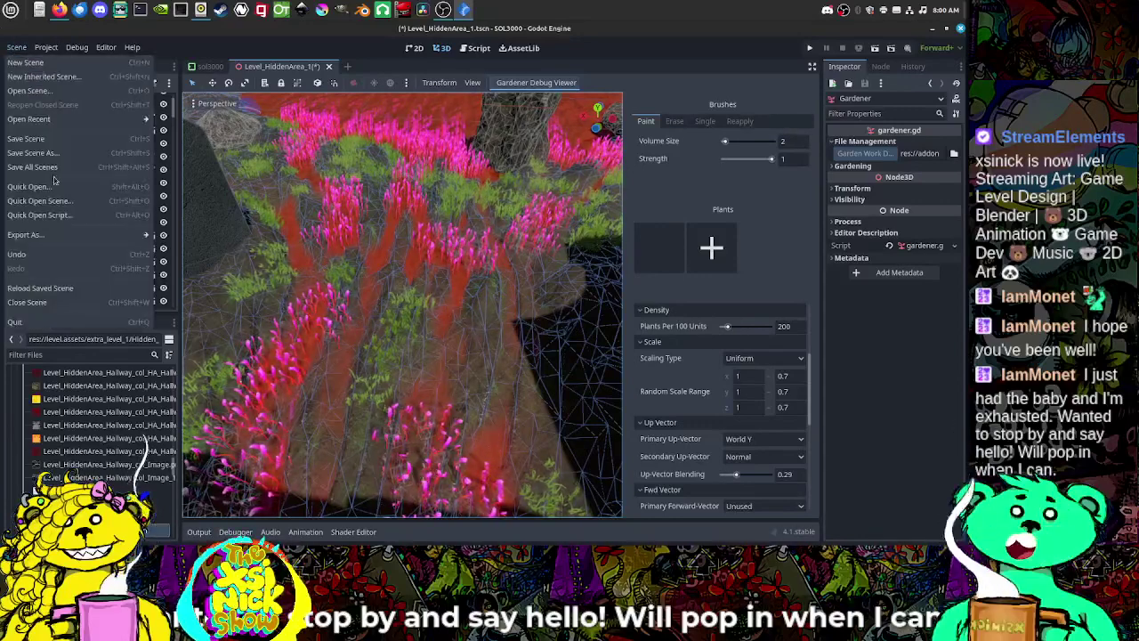
pyautogui.click(58, 138)
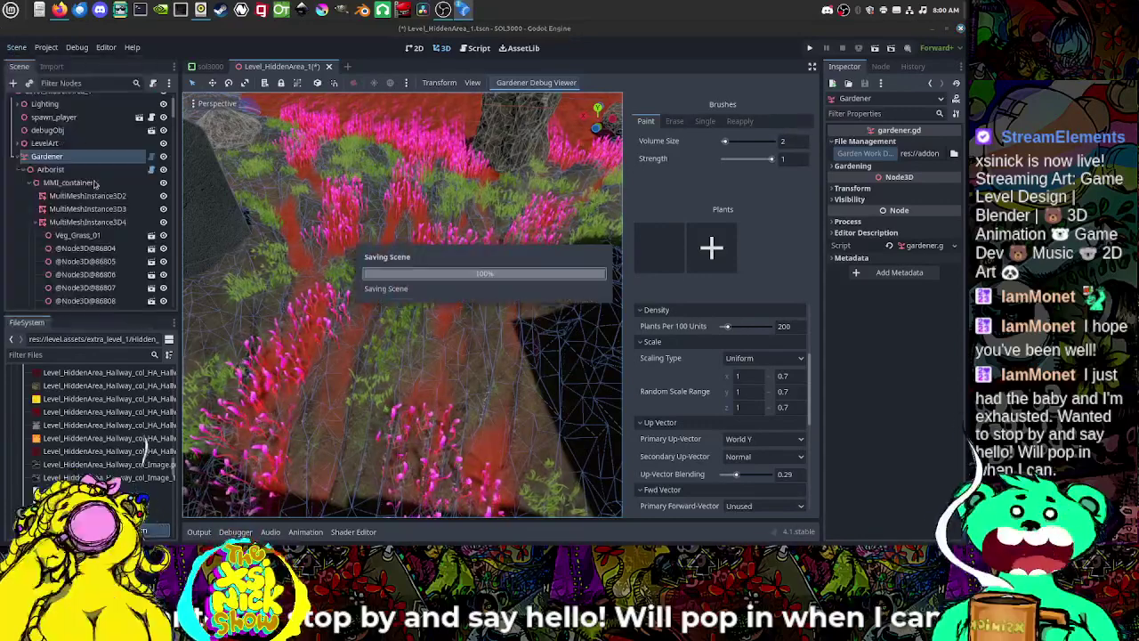